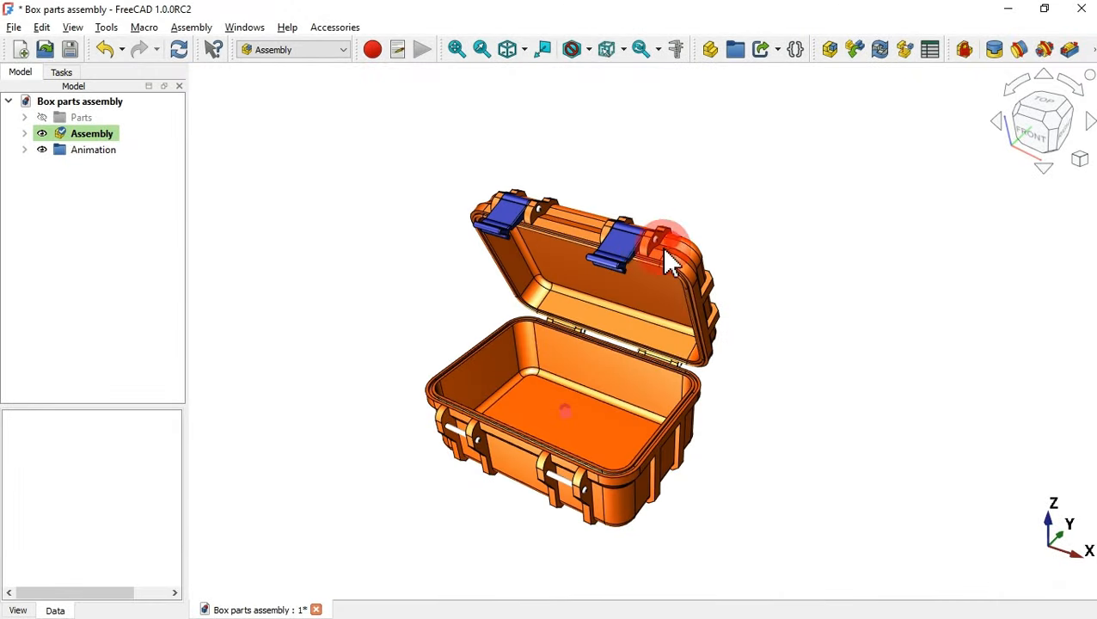
- Swing the lid of the finished box assembly closed, open and closed again, examining the hinge motion from several angles
drag(663, 248, 633, 305)
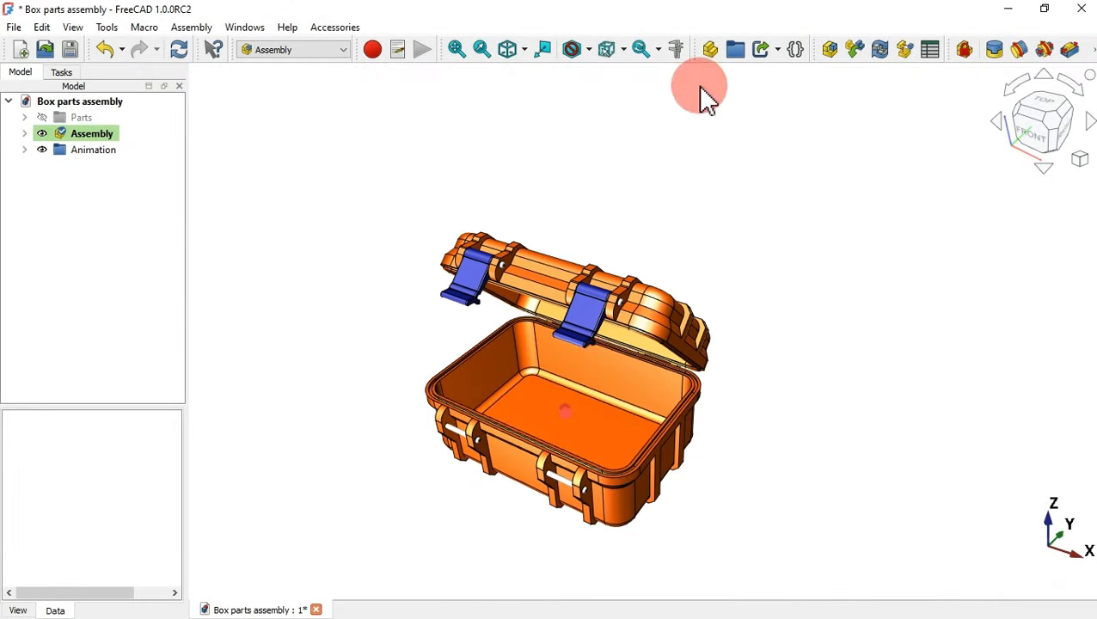
drag(711, 250, 626, 434)
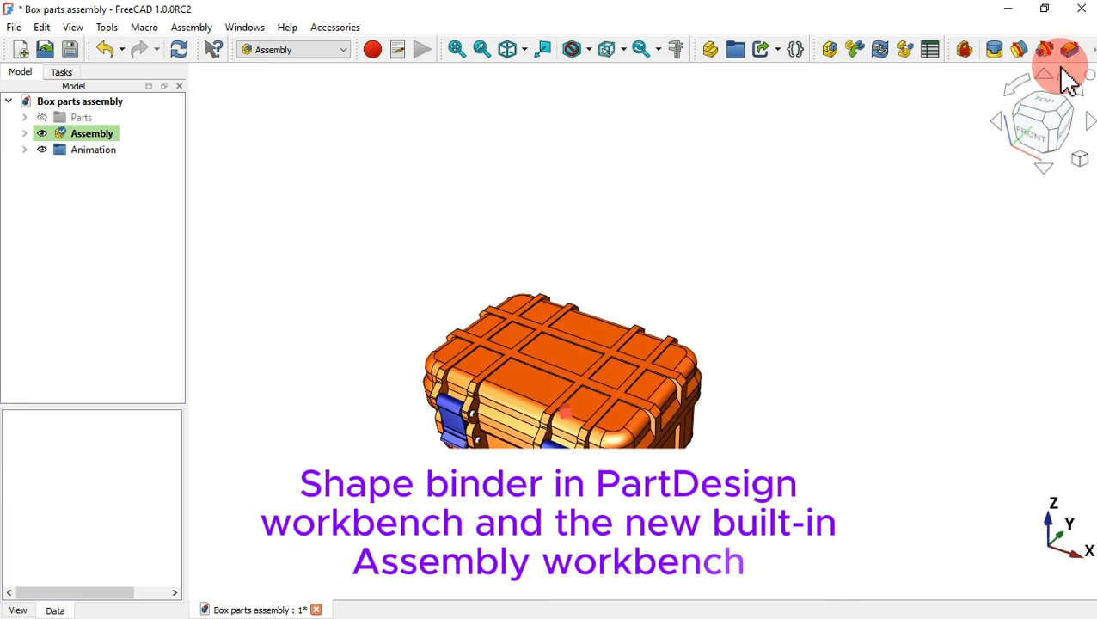
click(1074, 124)
drag(471, 258, 757, 215)
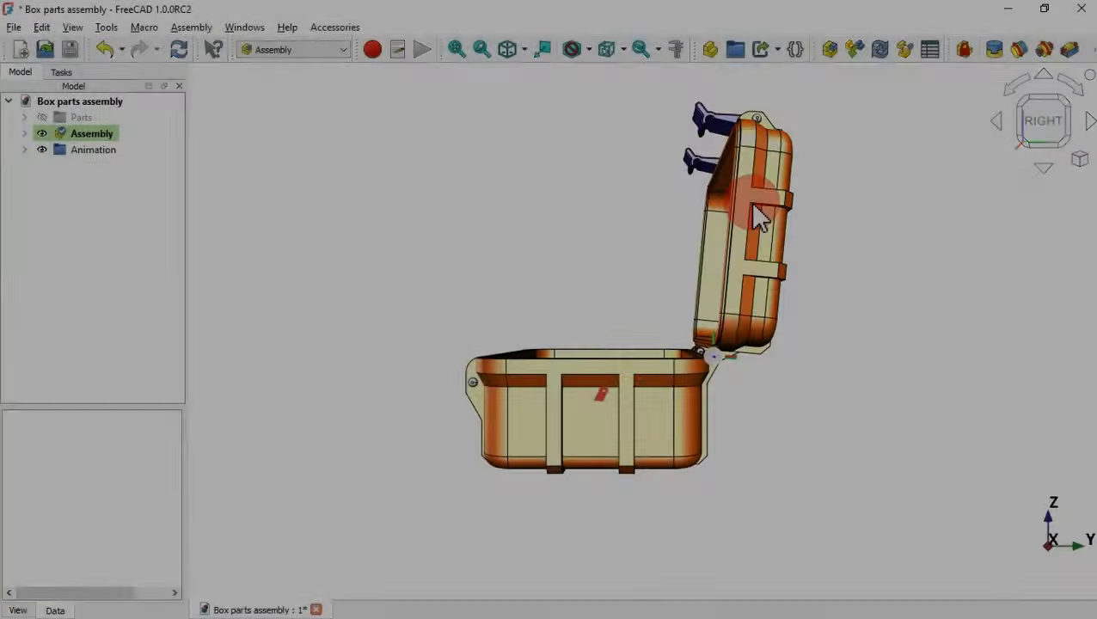
drag(761, 217, 604, 287)
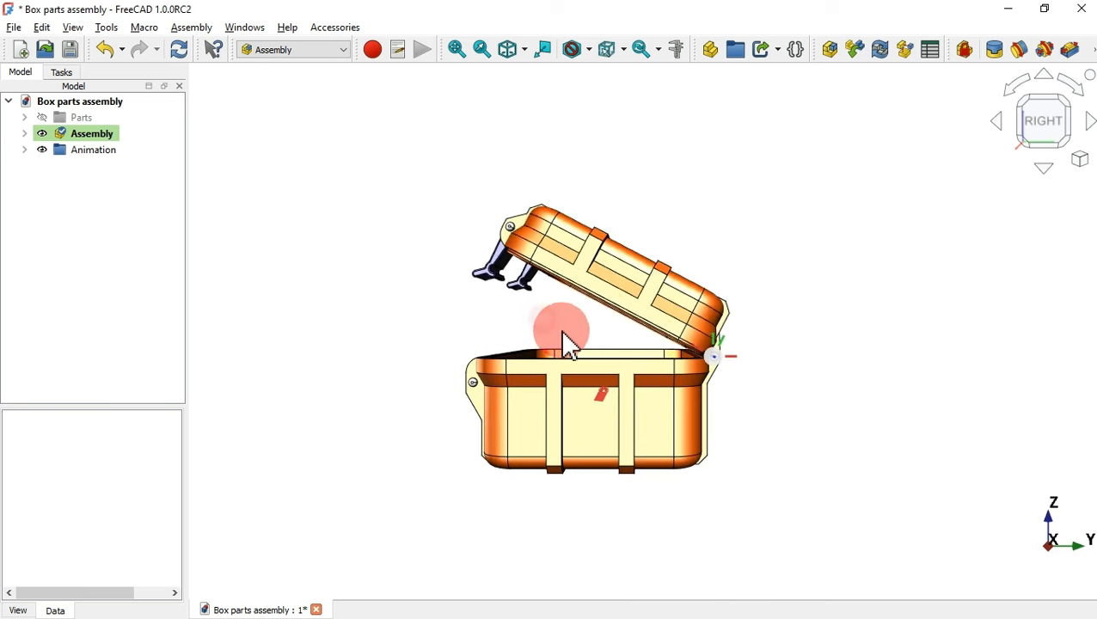
middle_drag(562, 333, 612, 314)
drag(639, 184, 561, 362)
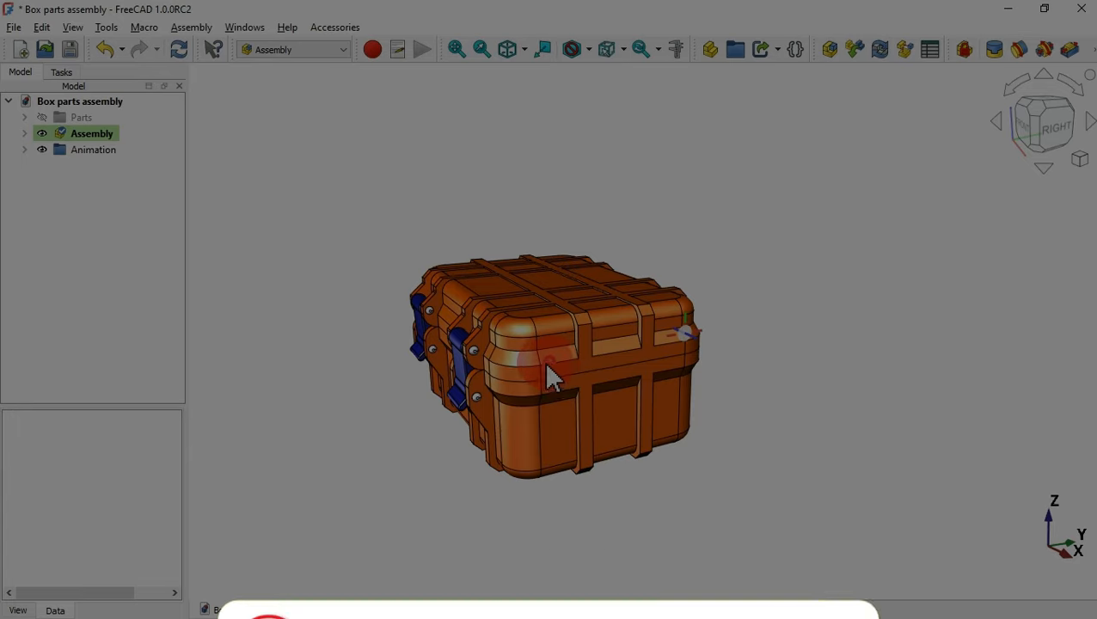
middle_drag(548, 375, 430, 503)
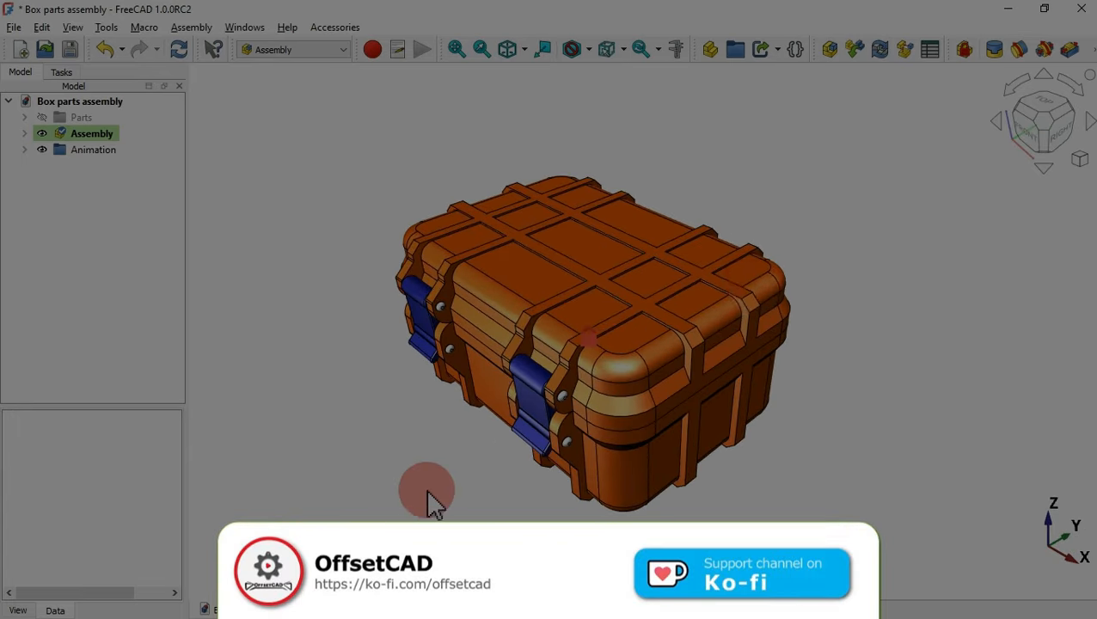
- Open the assembled box's lid to view its inside and the latches in isometric view, and swing it down again
drag(740, 350, 742, 245)
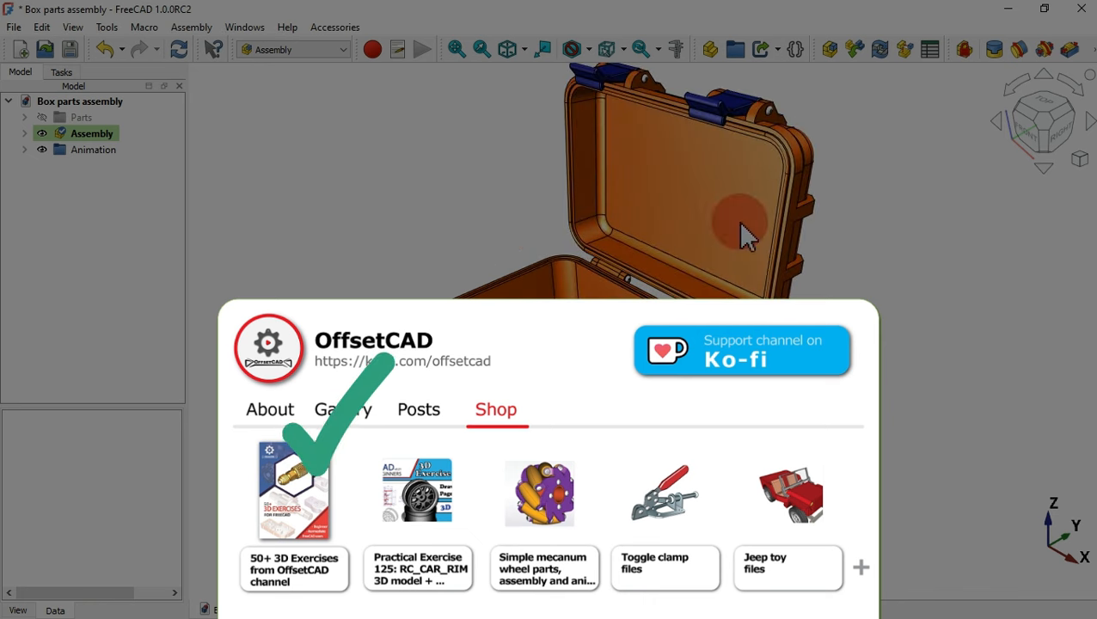
click(1080, 159)
click(980, 164)
scroll(799, 335, down, 2)
right_click(773, 131)
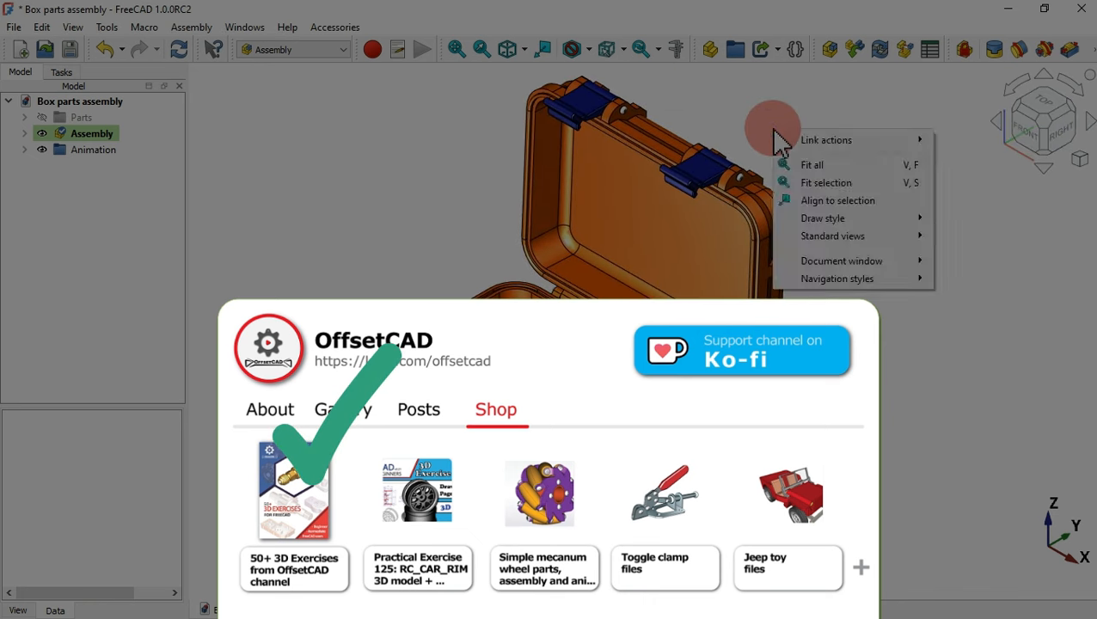
click(789, 164)
drag(727, 221, 584, 369)
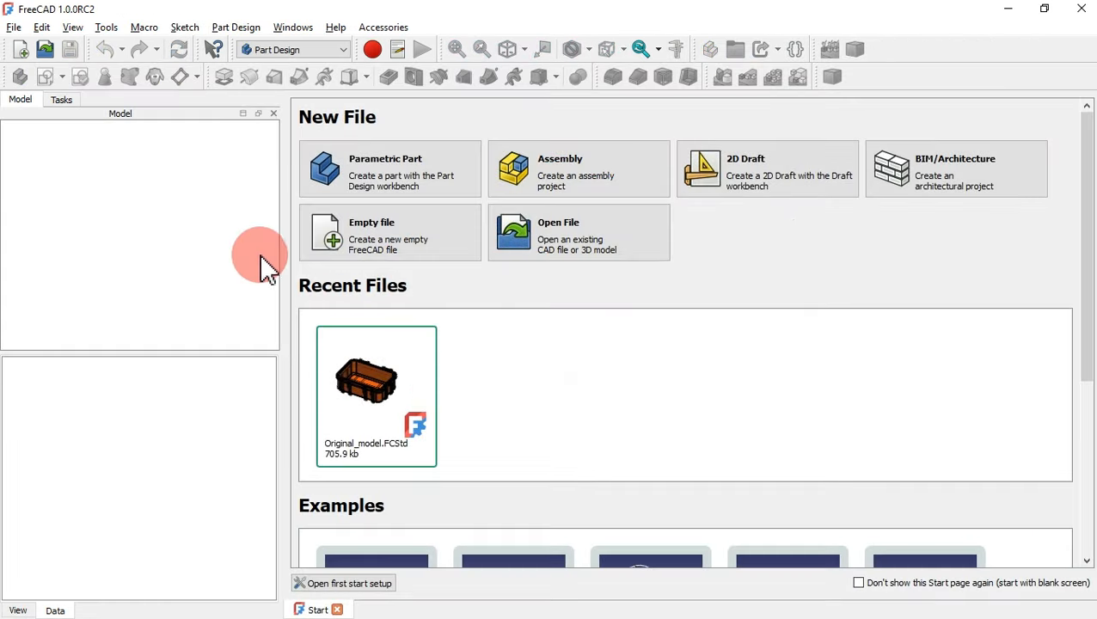
- Open the file Original_model.FCStd from the Finish model folder
click(45, 49)
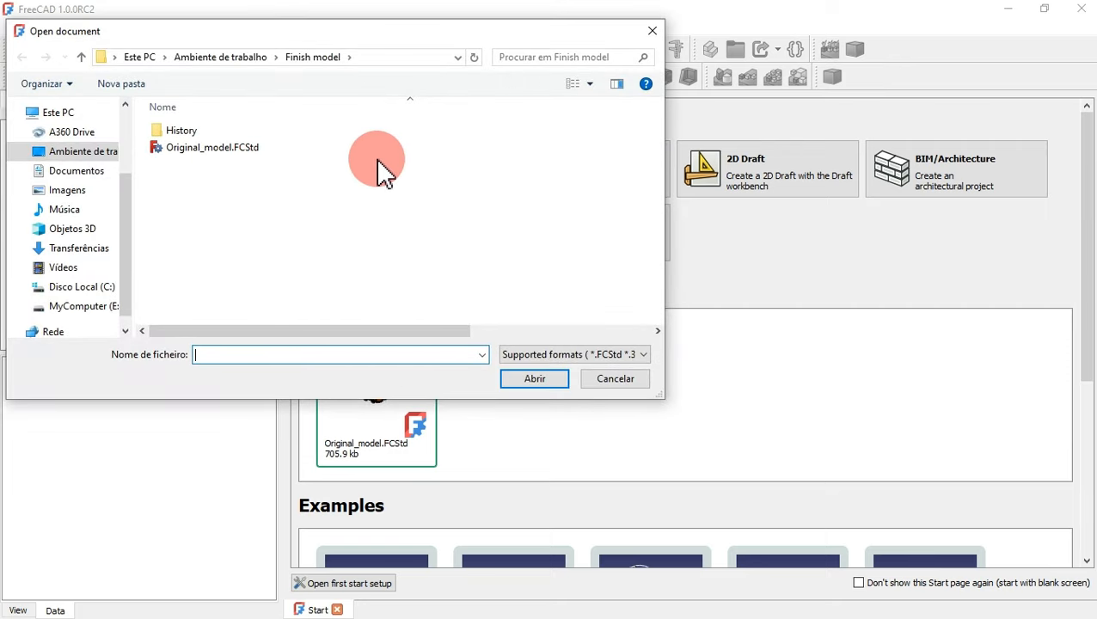
double_click(422, 151)
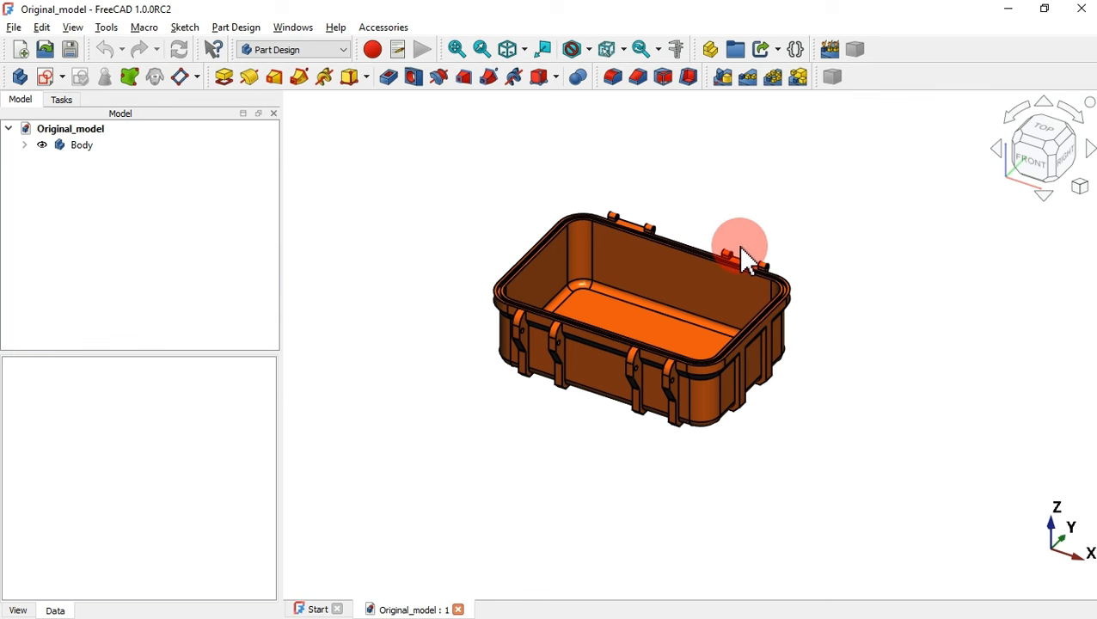
scroll(745, 257, up, 3)
scroll(746, 258, down, 4)
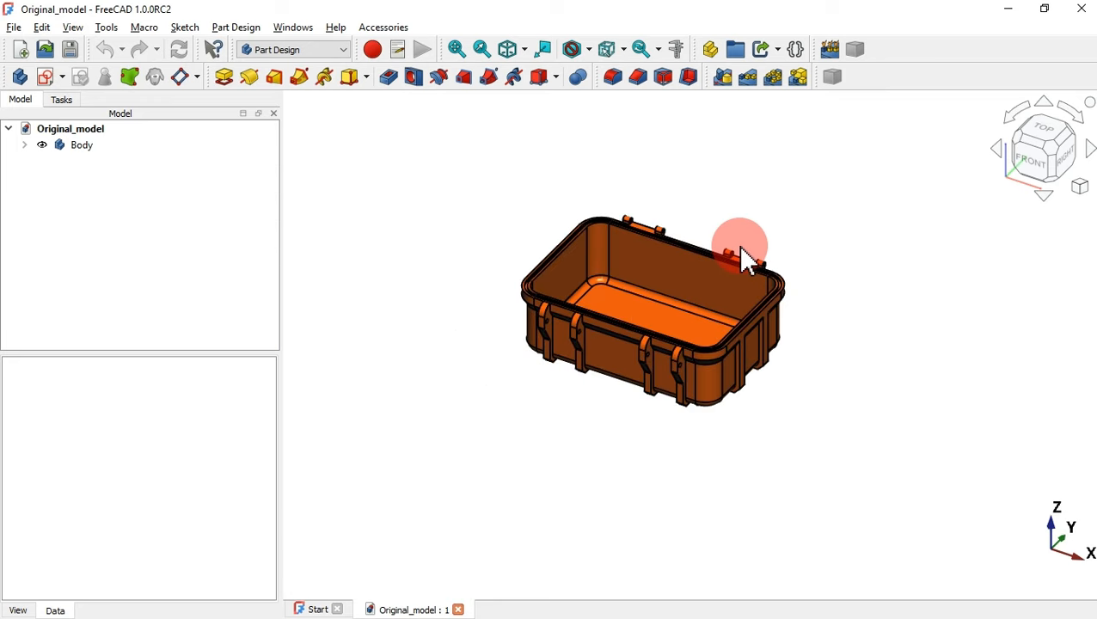
scroll(745, 258, up, 3)
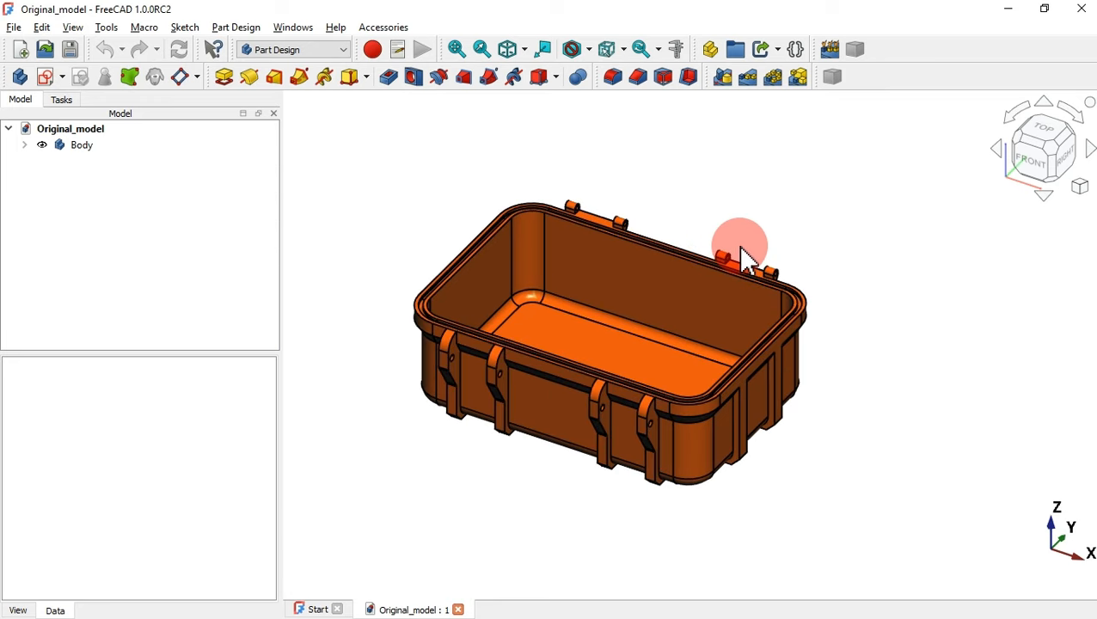
- Save the document under the new name Box parts in the Finish model folder
click(13, 28)
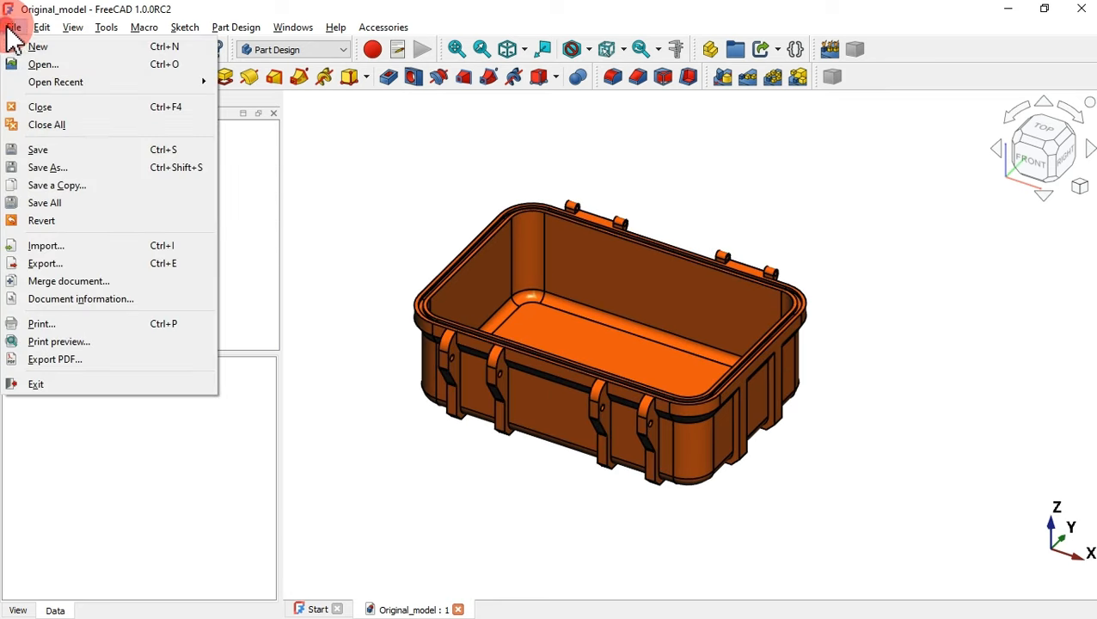
click(153, 171)
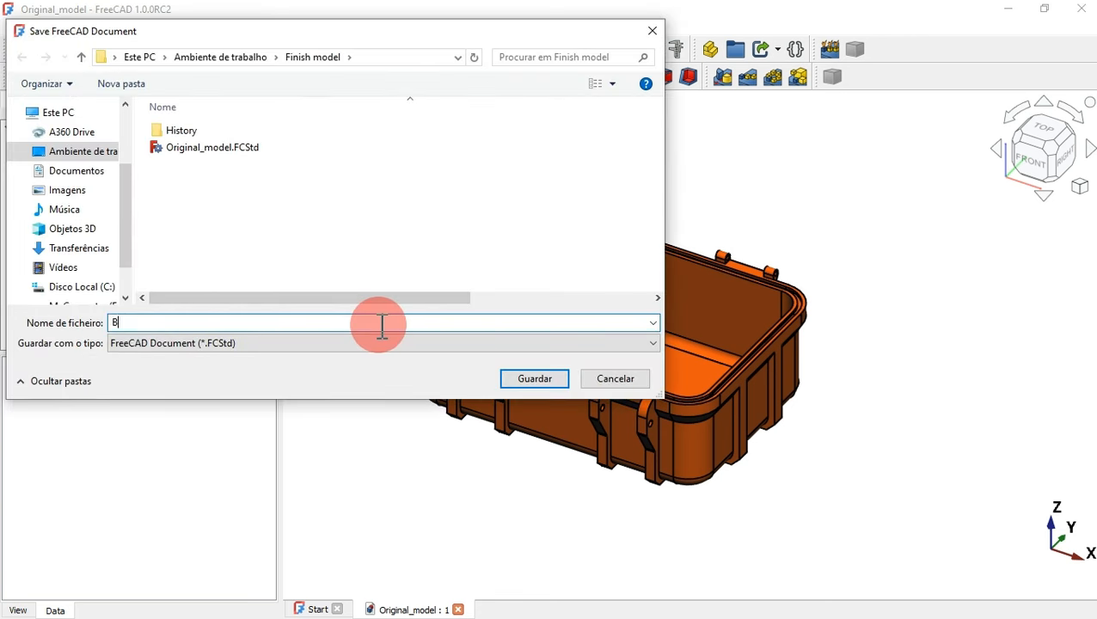
key(Return)
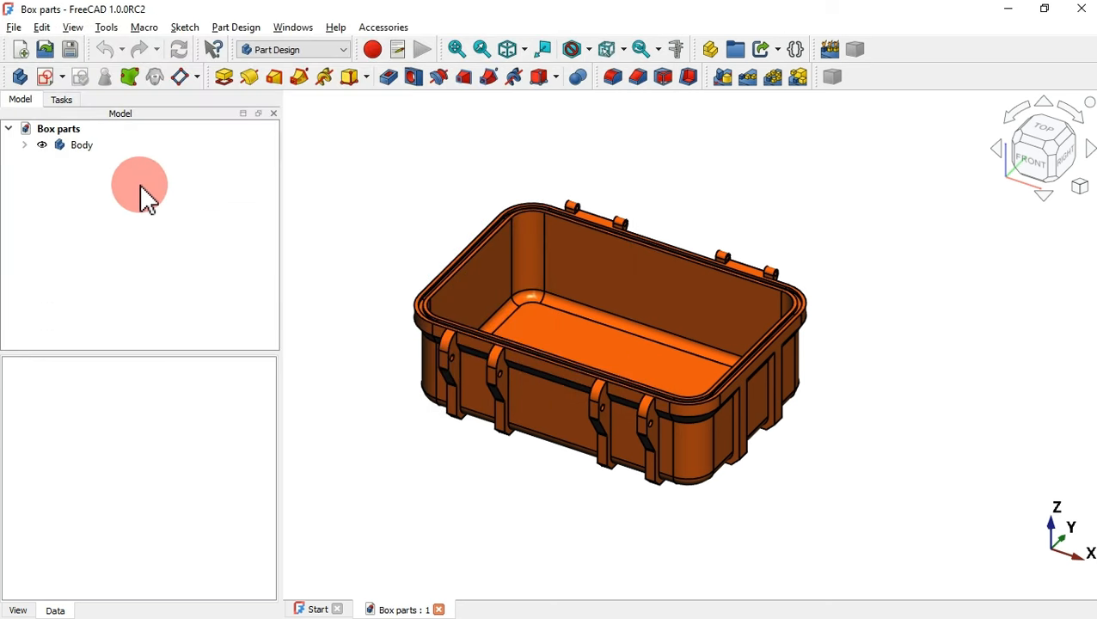
- Duplicate the box Body together with its dependent objects by copying and pasting it into the same document
click(82, 145)
right_click(49, 146)
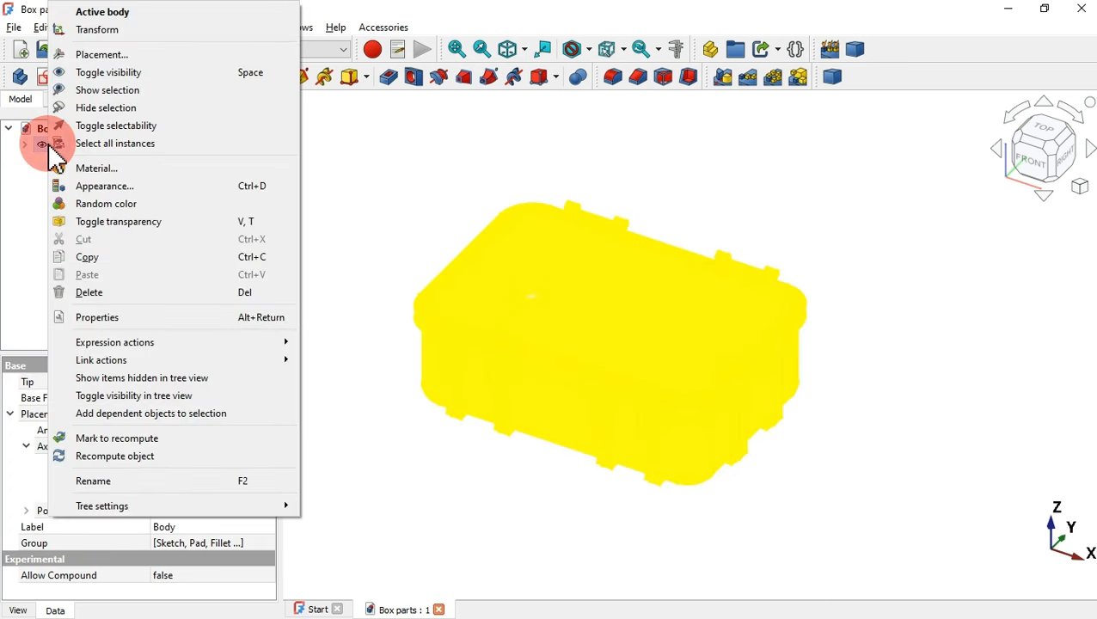
click(215, 269)
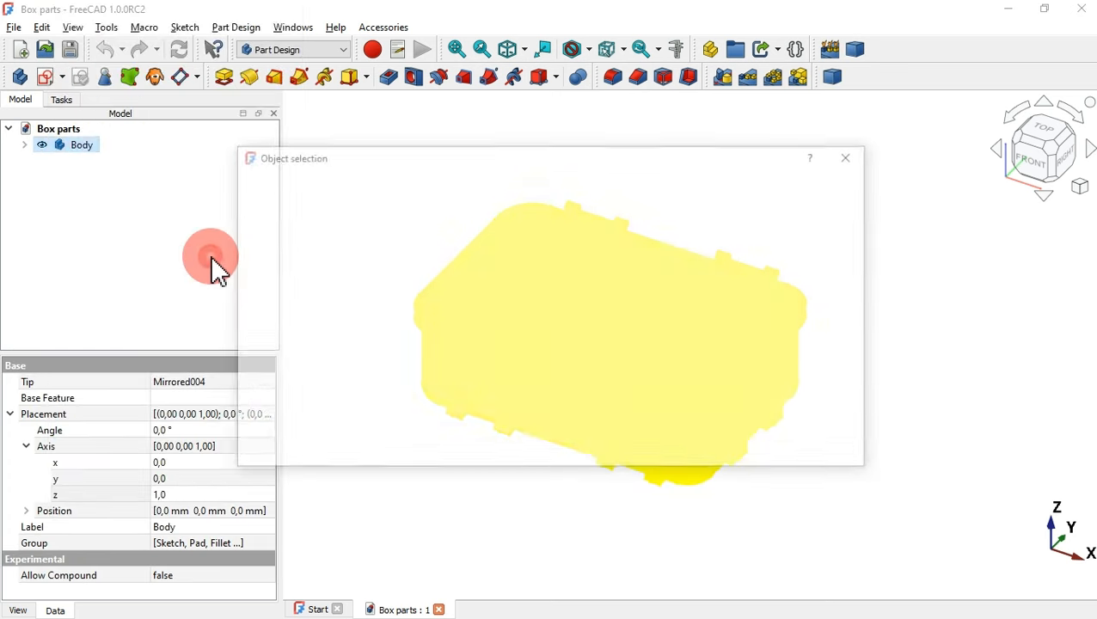
click(768, 452)
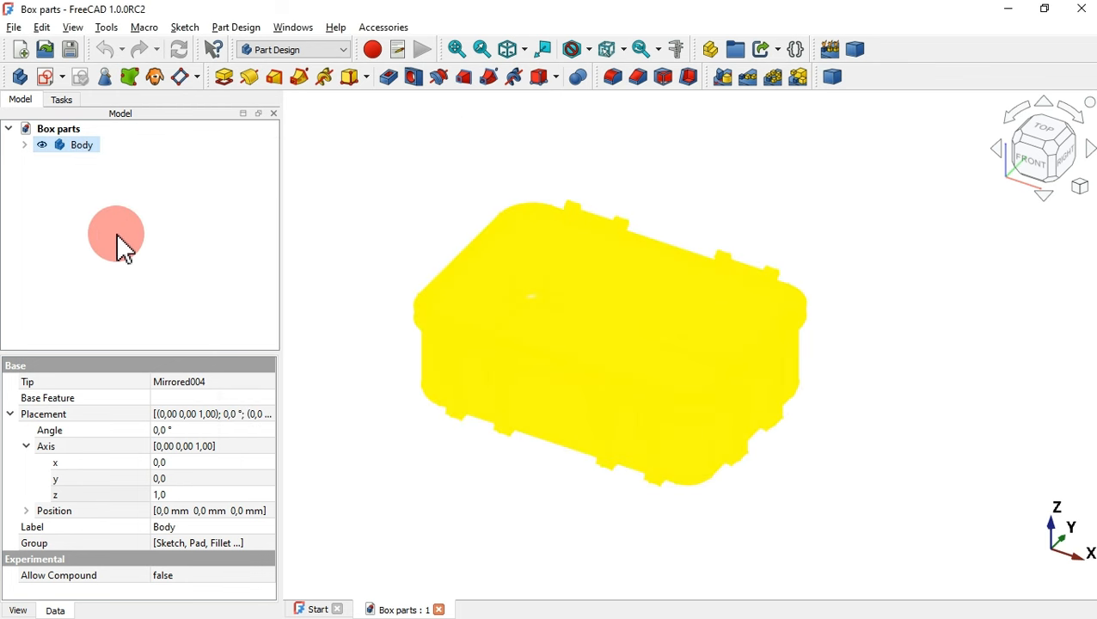
key(ctrl+v)
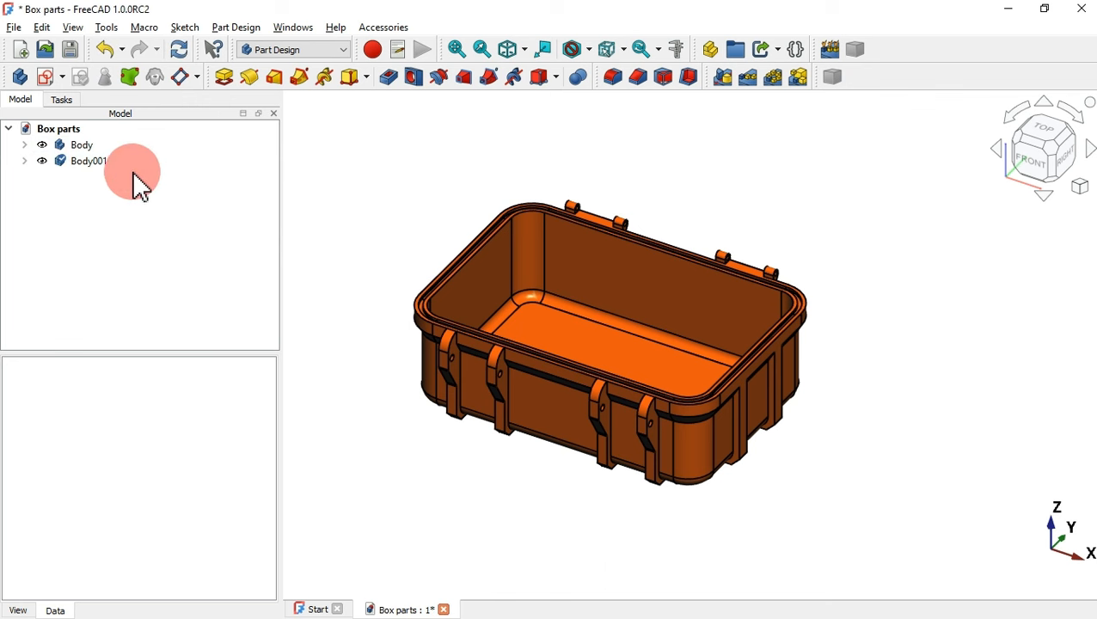
- Hide the original Body to check the duplicate on its own, and show the original again
click(81, 146)
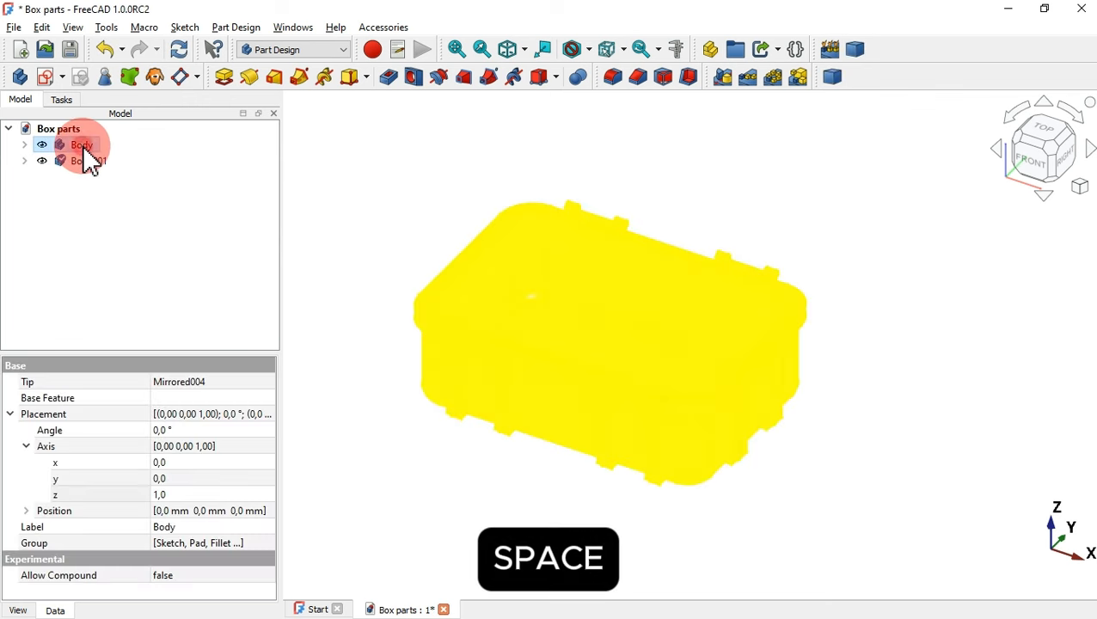
key(space)
click(484, 214)
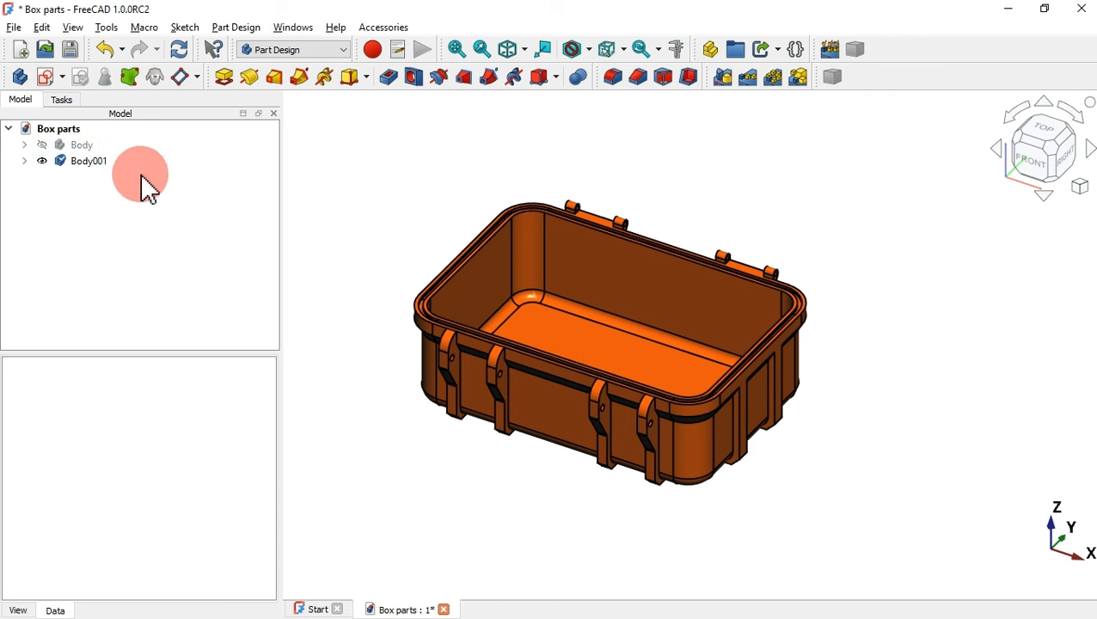
click(94, 163)
click(343, 159)
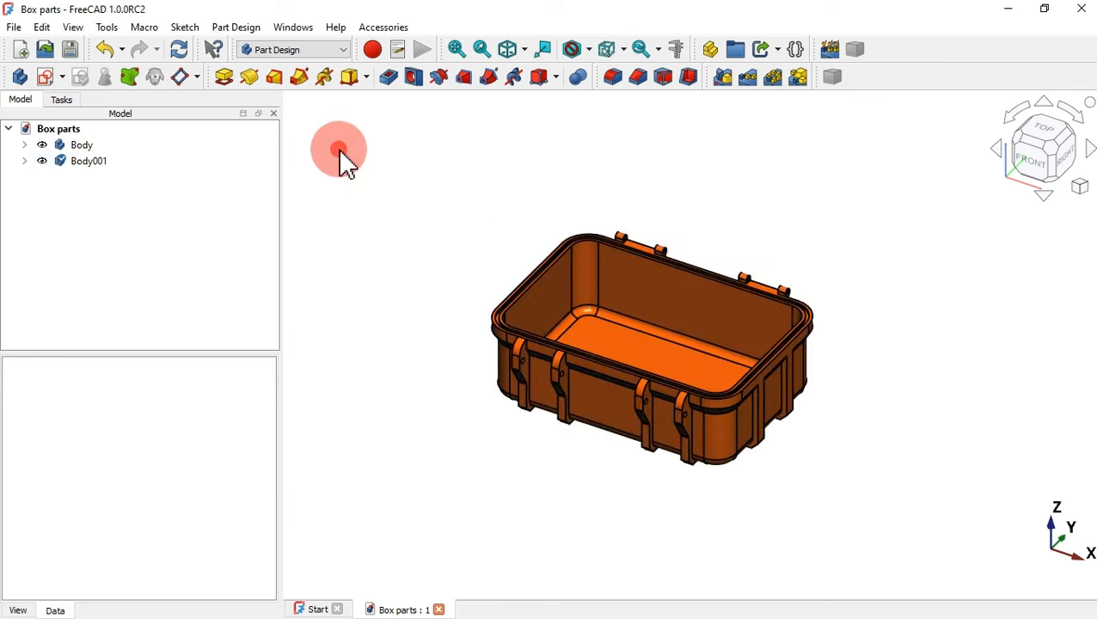
click(108, 234)
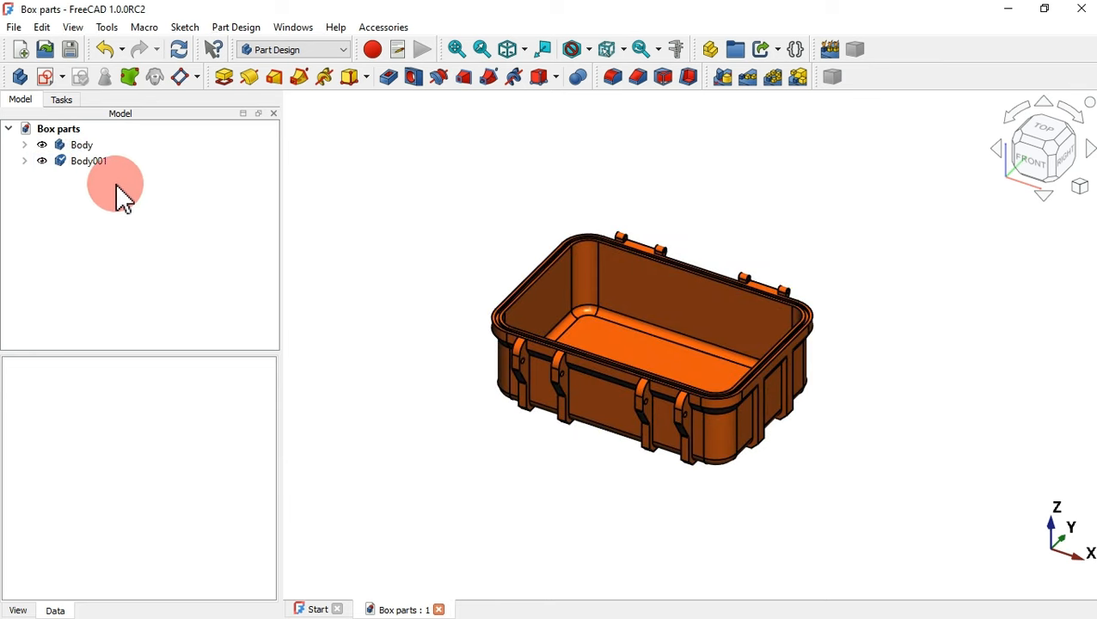
- Transform the duplicate body by rotating it 180° about the Z axis and 180° about the X axis
click(87, 165)
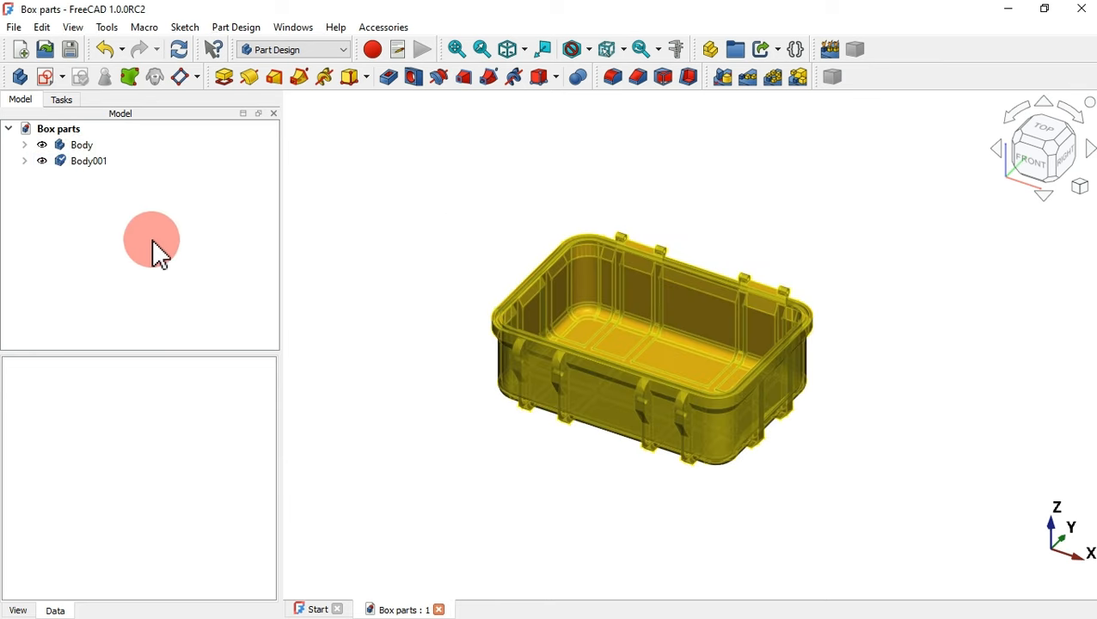
click(79, 160)
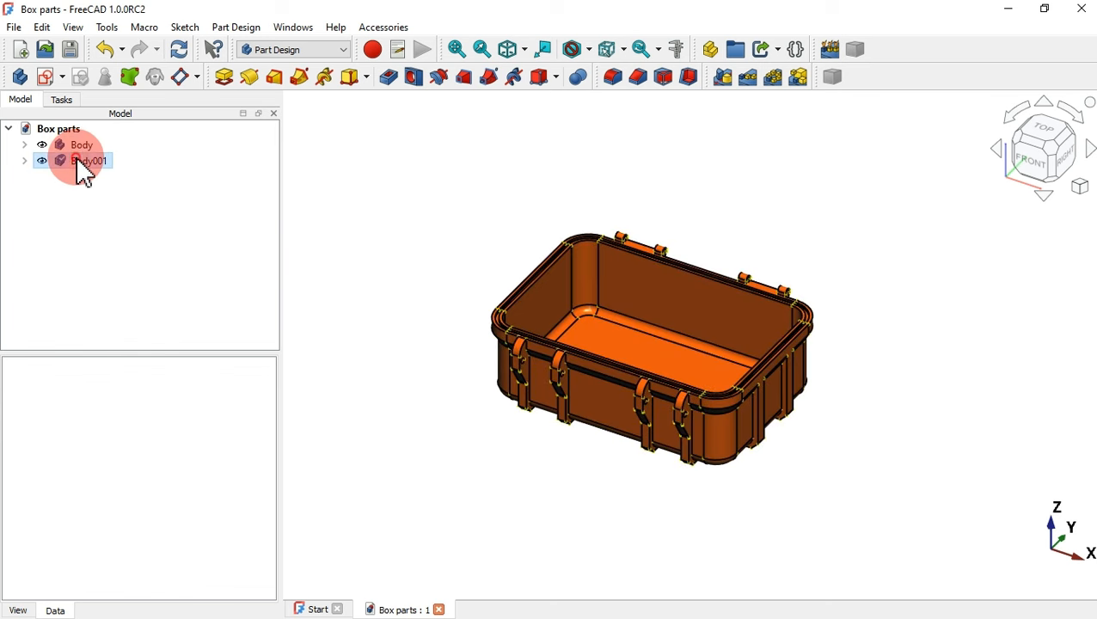
right_click(77, 159)
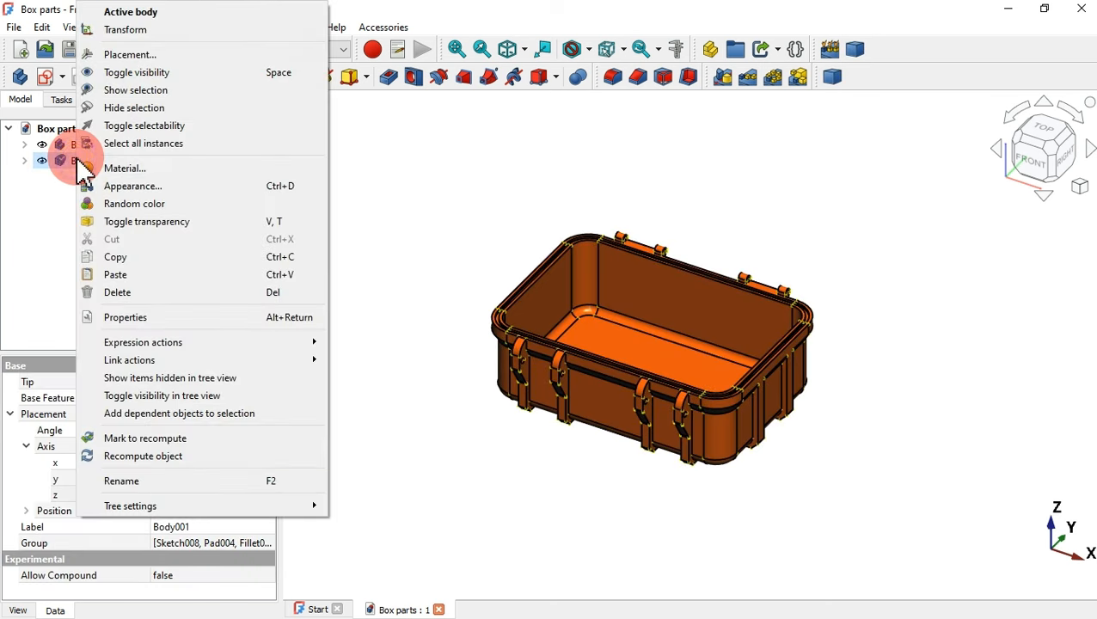
click(163, 30)
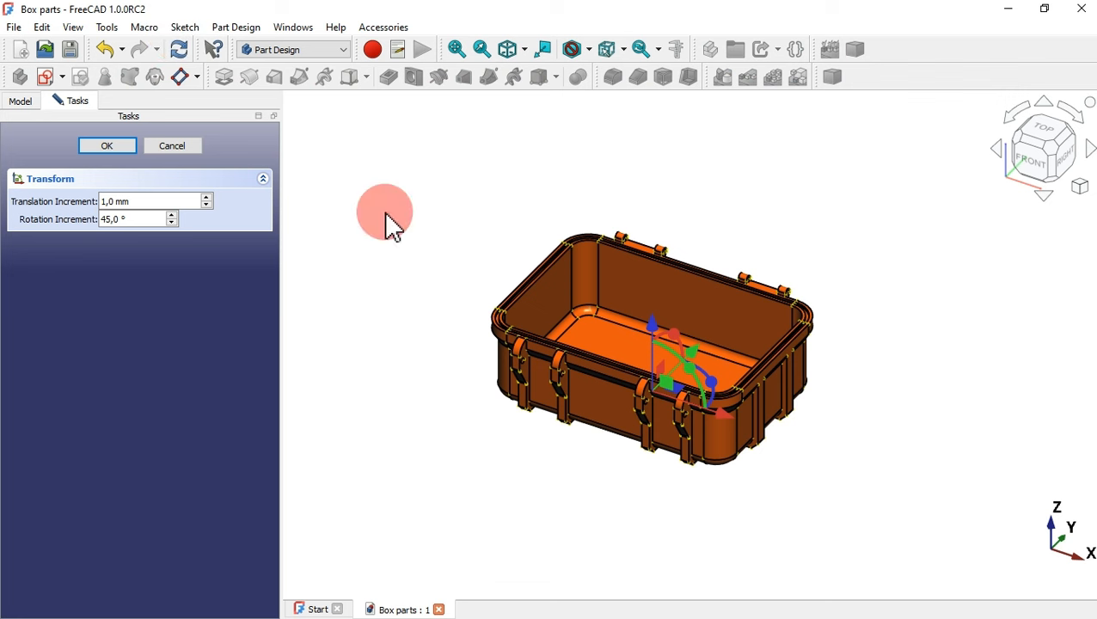
drag(718, 392, 549, 411)
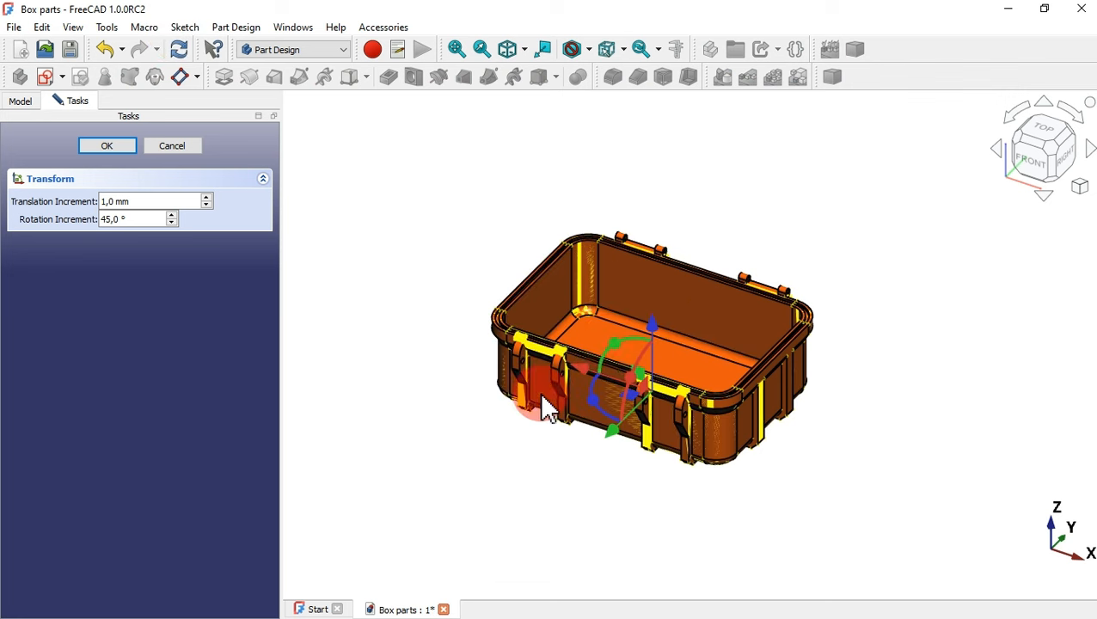
drag(636, 391, 667, 397)
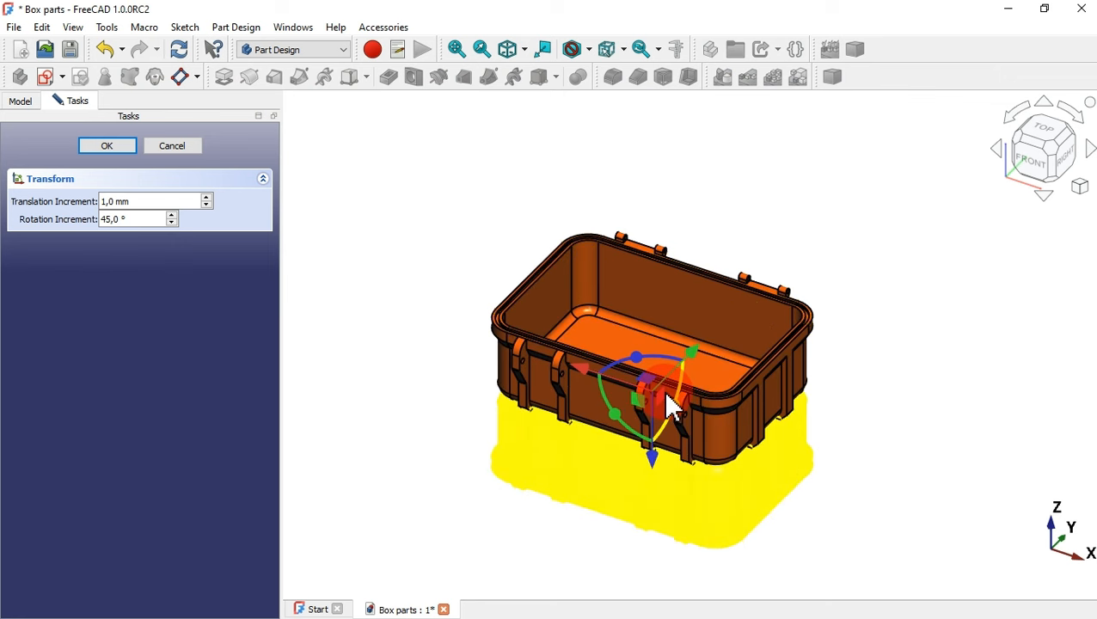
click(862, 429)
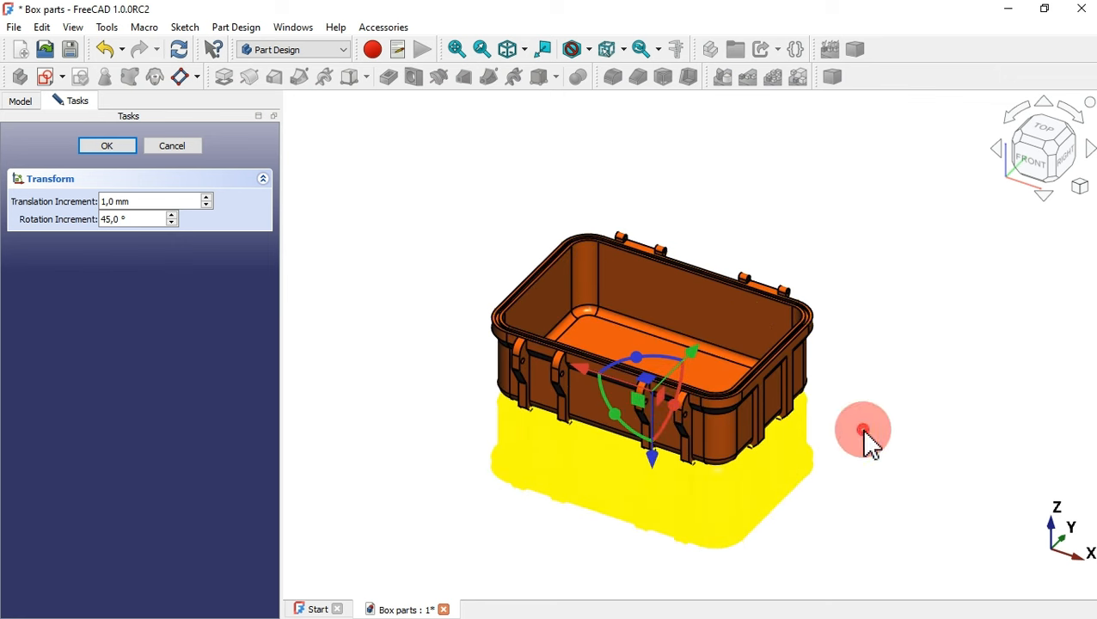
- Move the flipped duplicate body up along Z until its rim meets the original box's rim, and accept the transform
click(1072, 166)
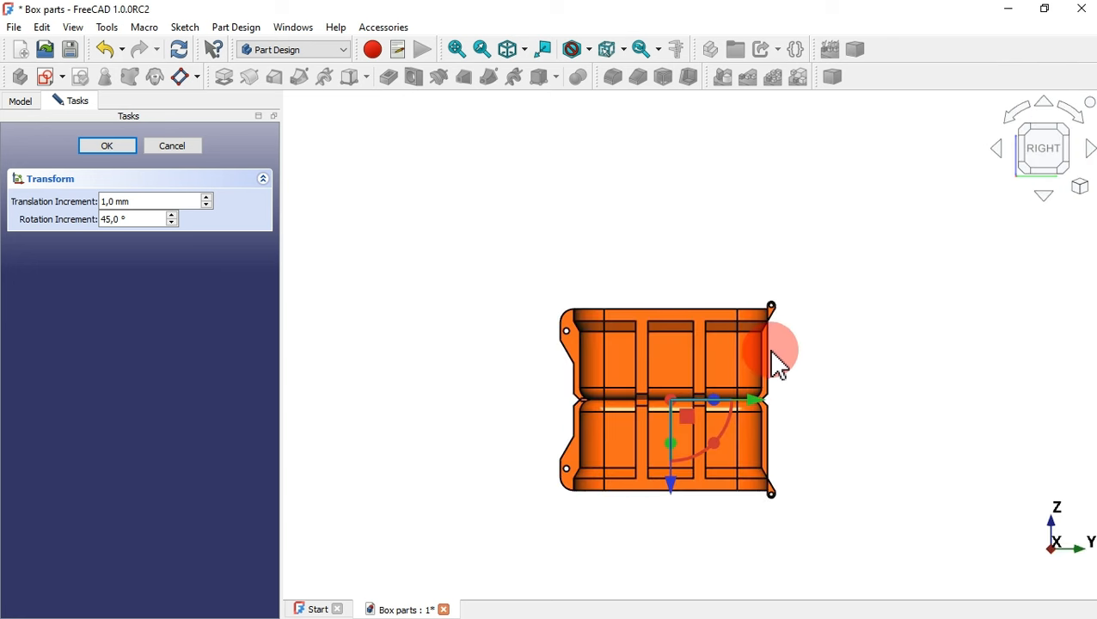
scroll(787, 378, up, 2)
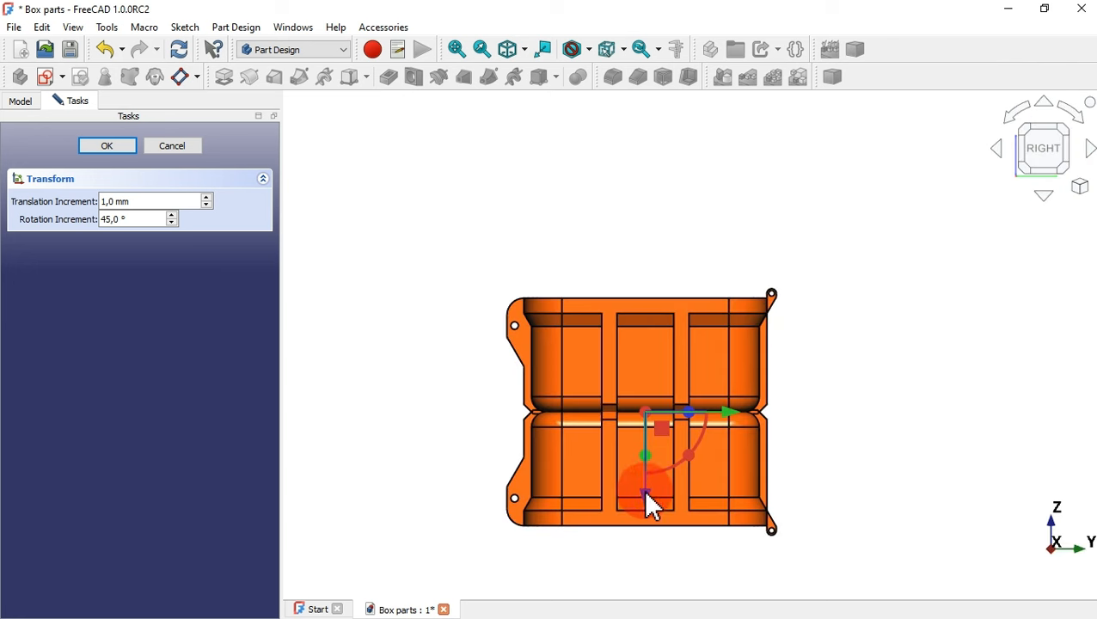
drag(643, 488, 662, 266)
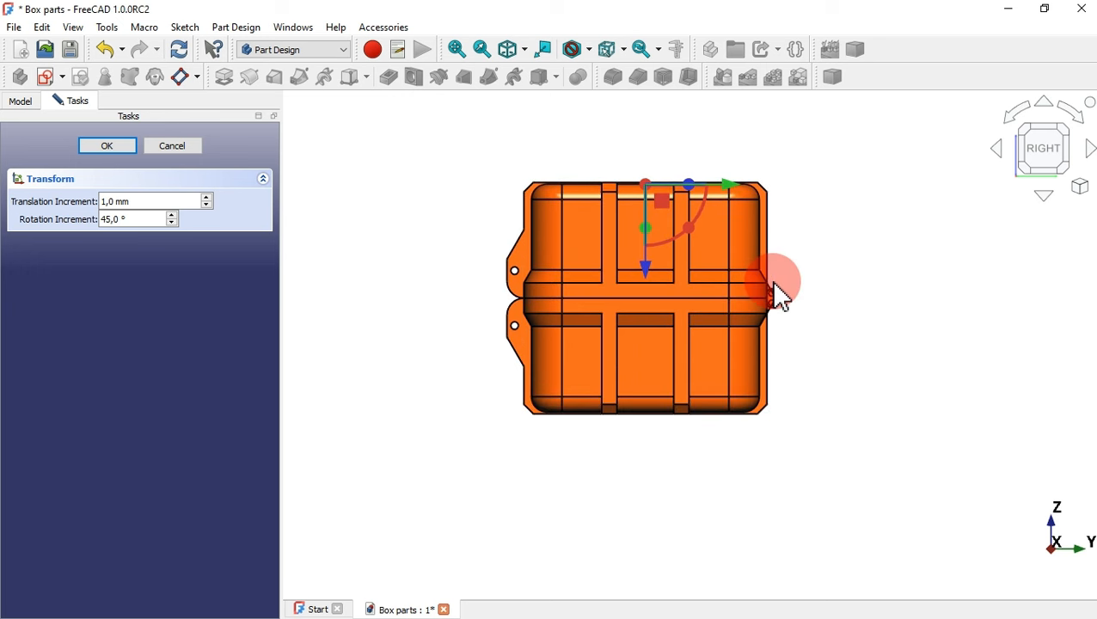
scroll(777, 292, up, 4)
scroll(787, 303, down, 2)
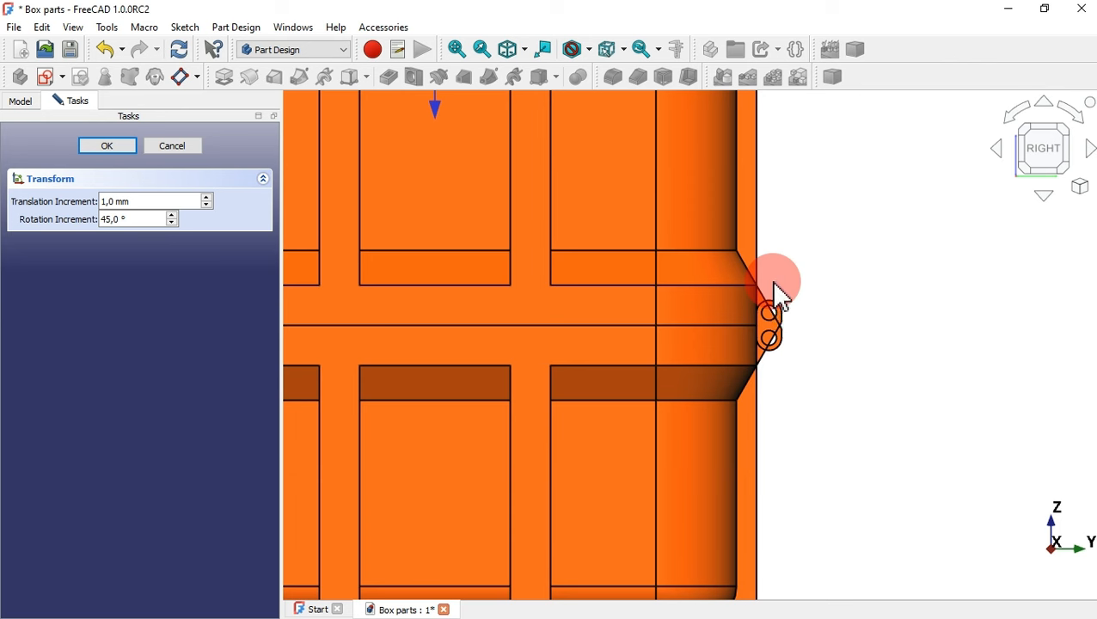
scroll(776, 292, down, 1)
click(122, 146)
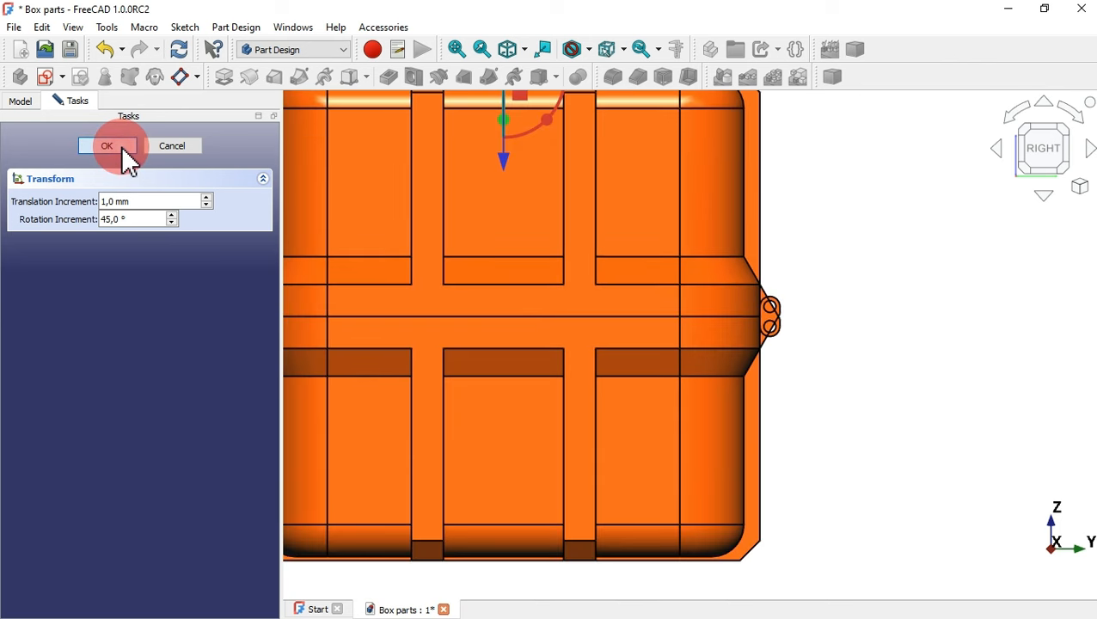
click(768, 279)
key(0)
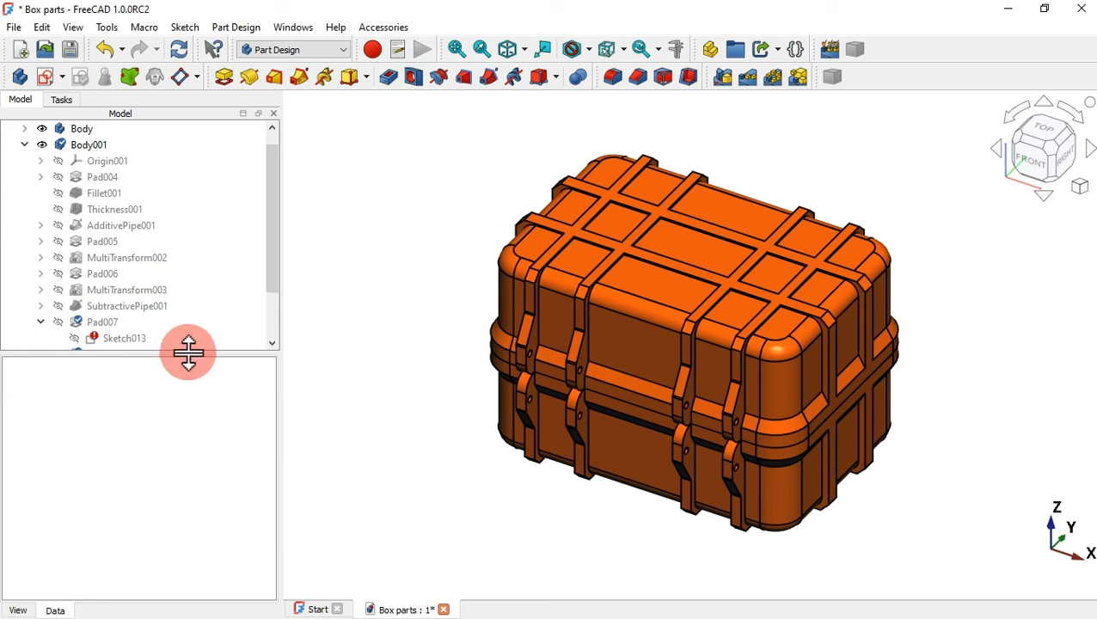
- Enlarge the model tree area and rename Body as Box and Body001 as Cover
drag(188, 350, 190, 457)
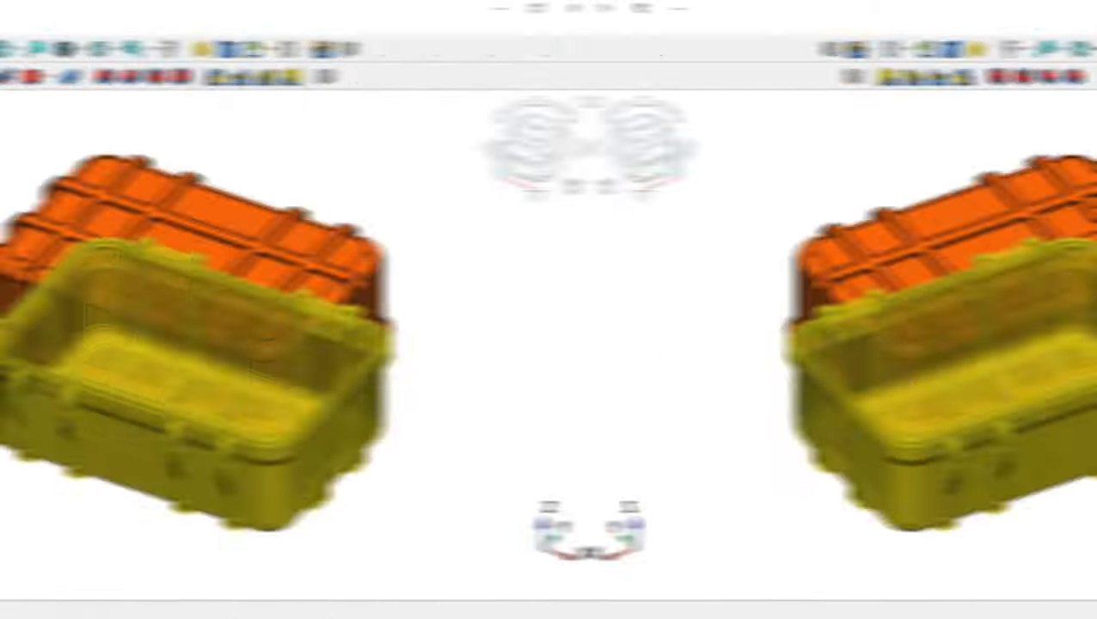
click(80, 146)
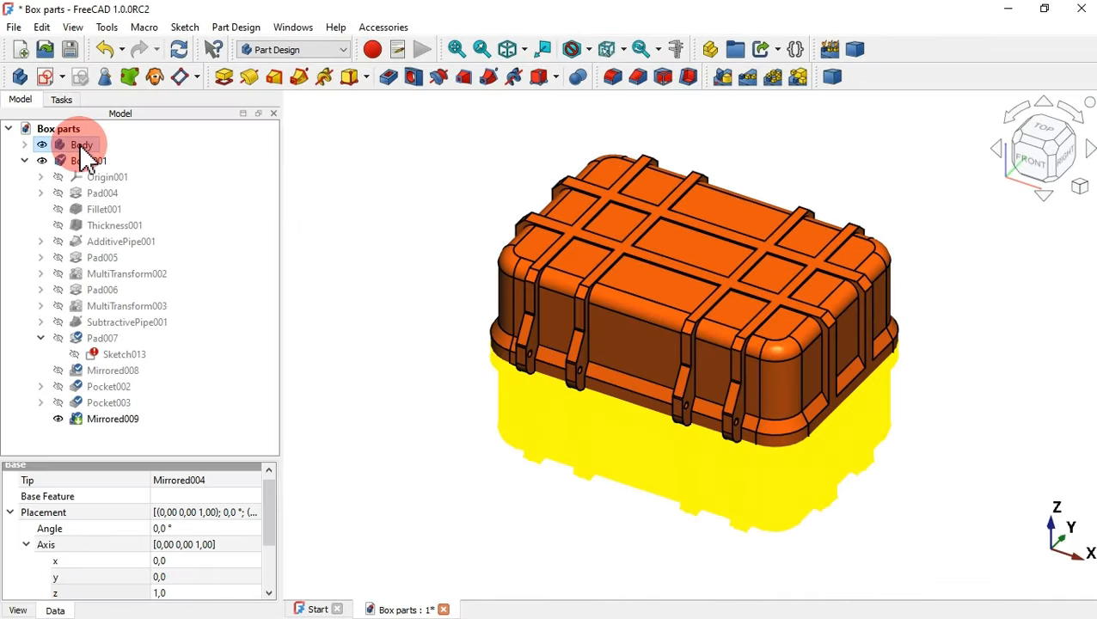
double_click(88, 161)
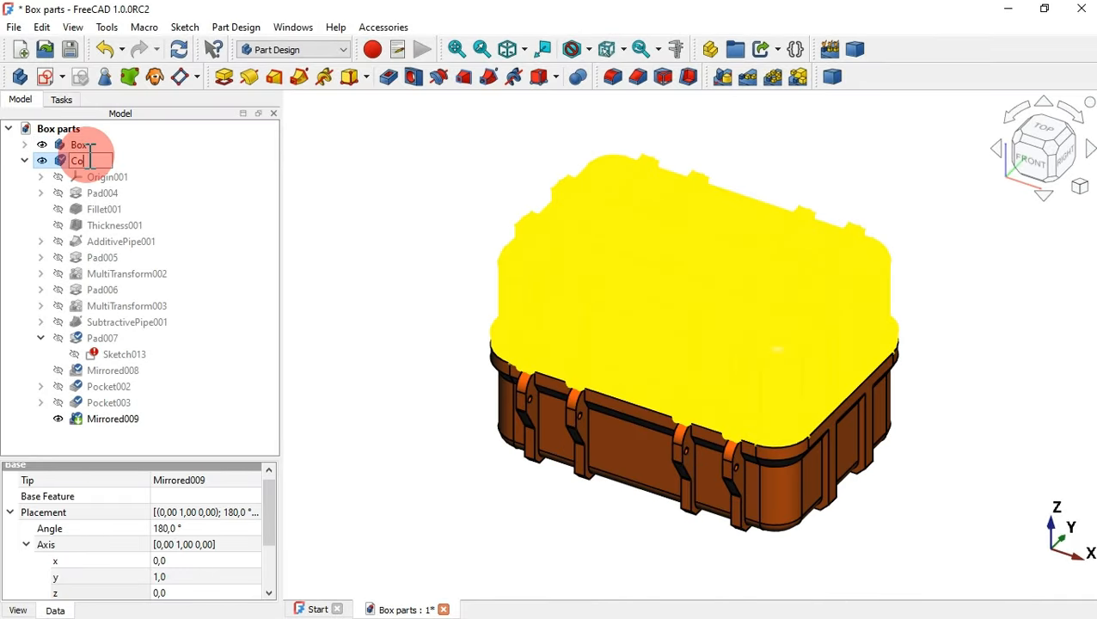
click(419, 205)
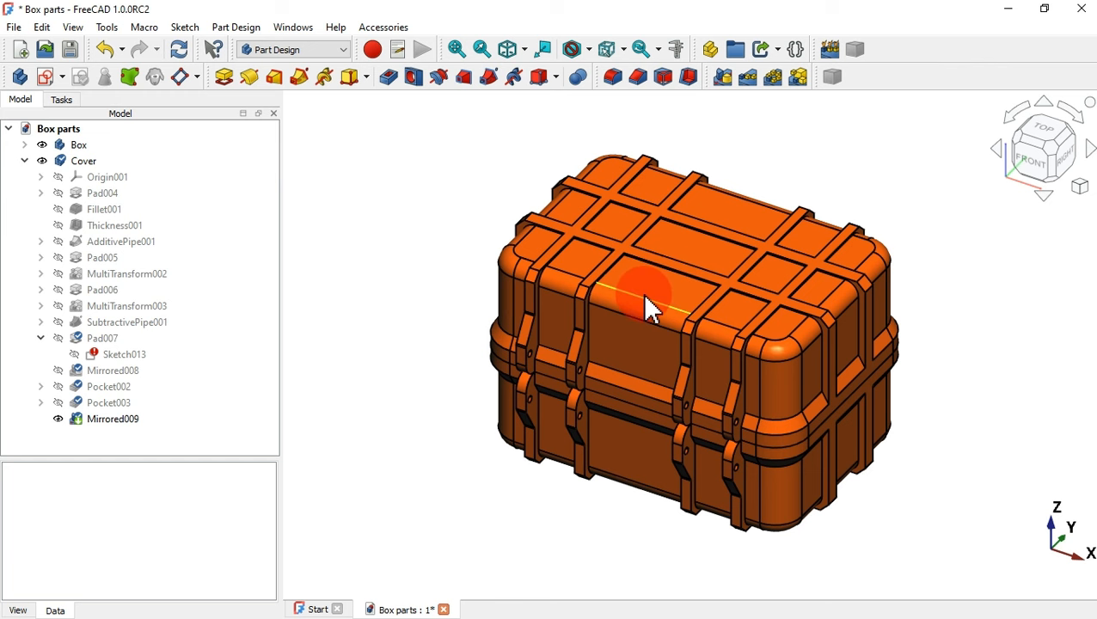
- Show the Cover's Pad004, set its length to 30 mm, and close the Start page
click(100, 195)
key(space)
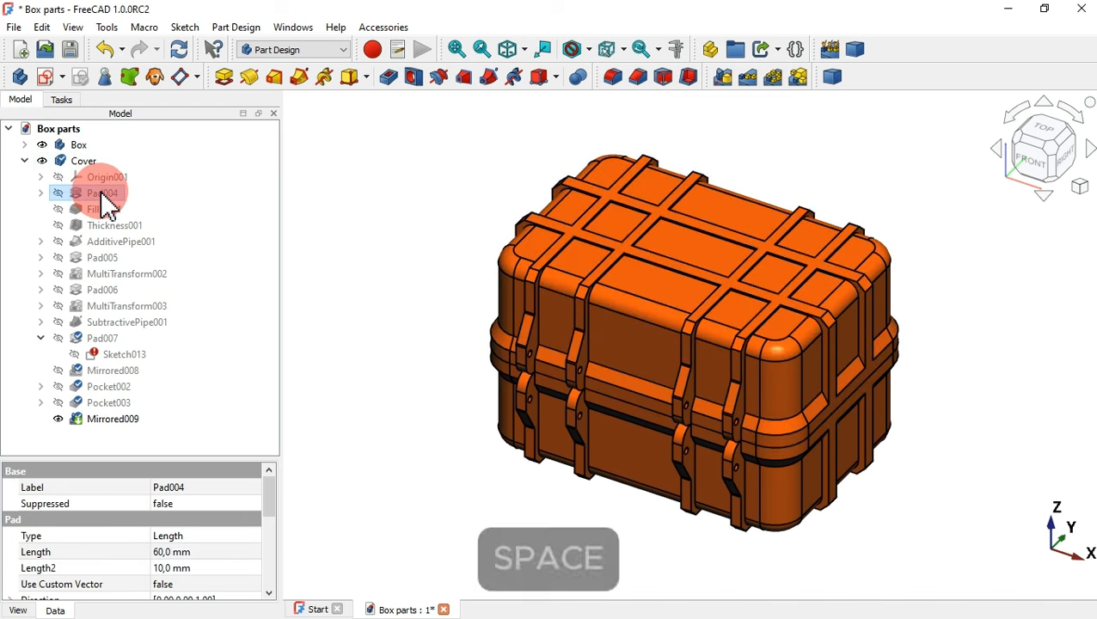
click(445, 244)
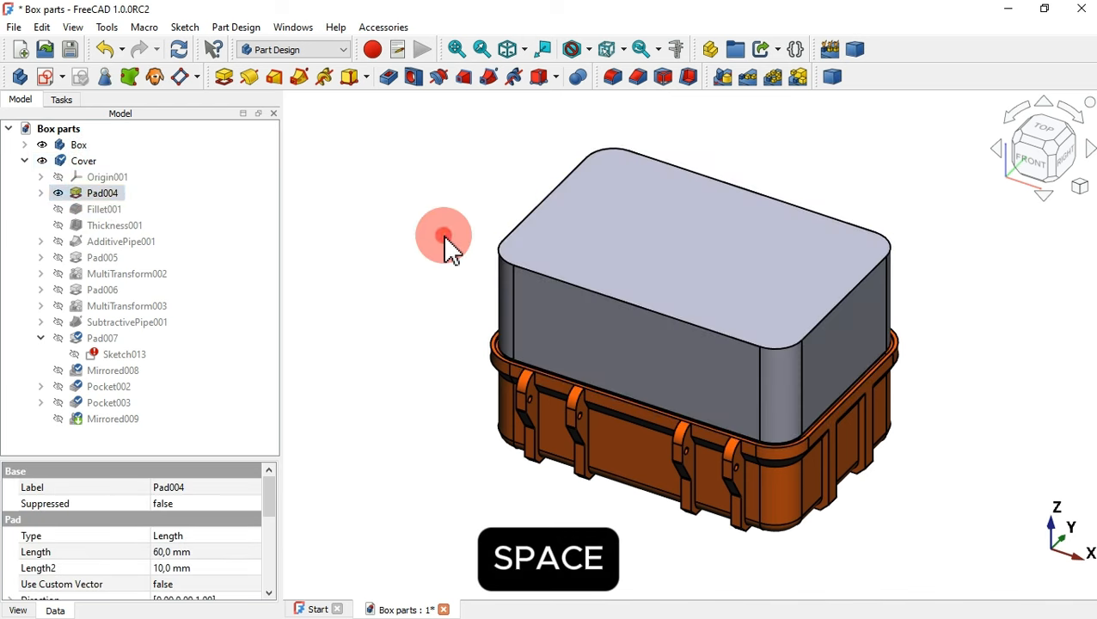
click(103, 194)
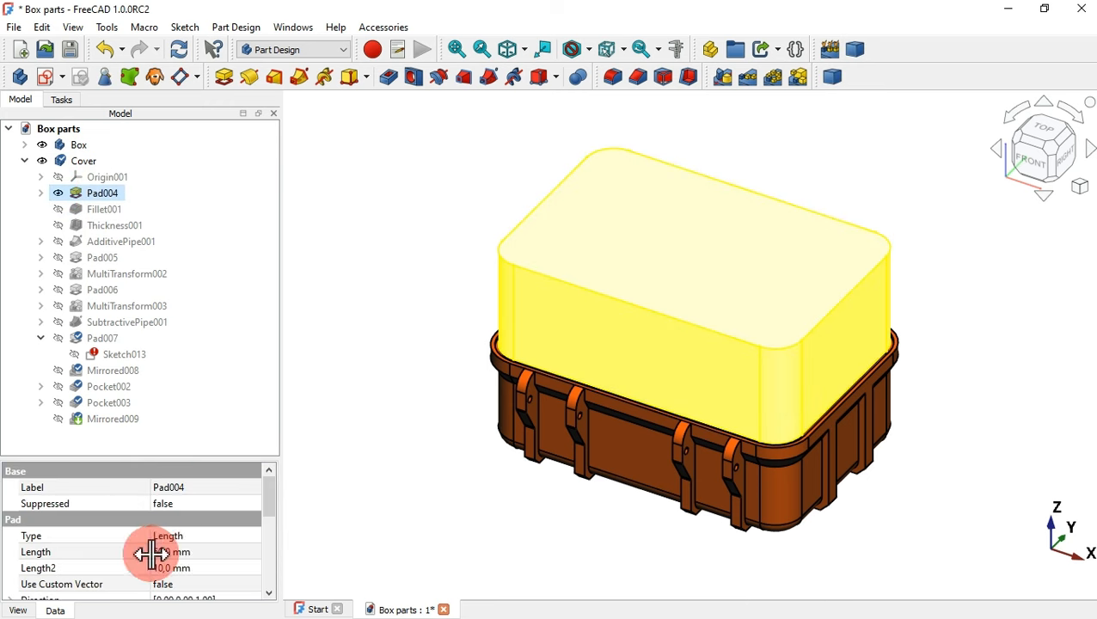
click(218, 551)
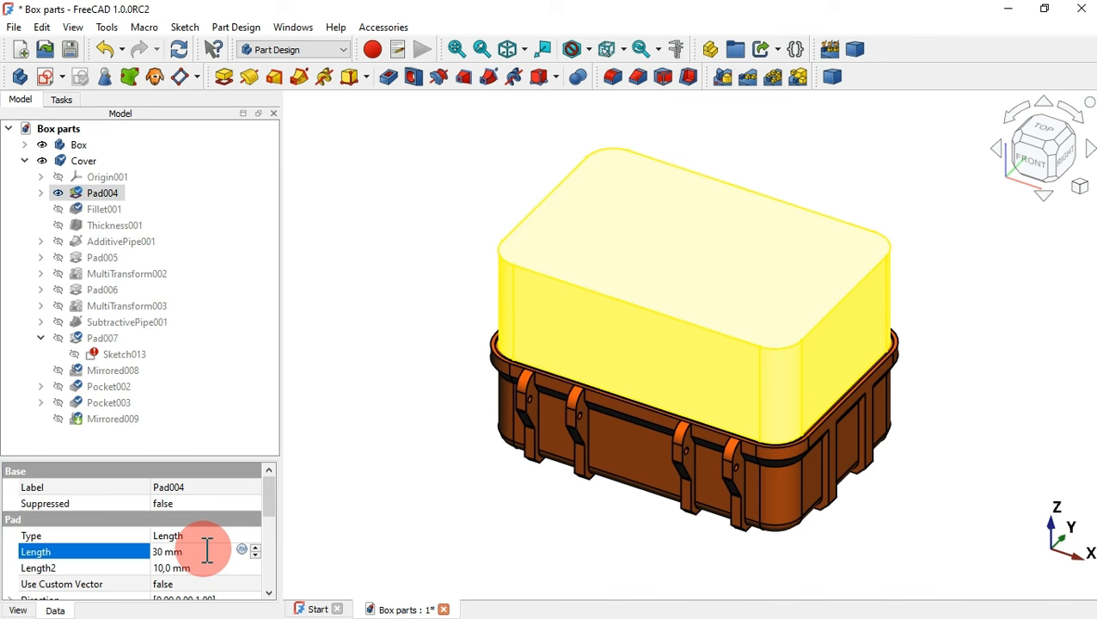
key(Return)
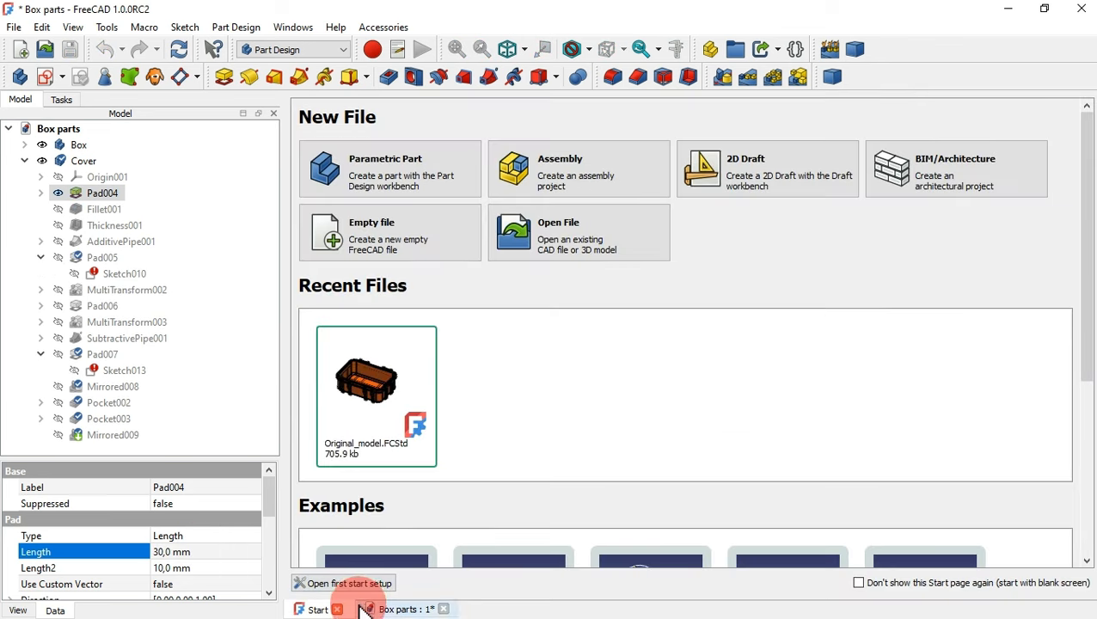
click(338, 609)
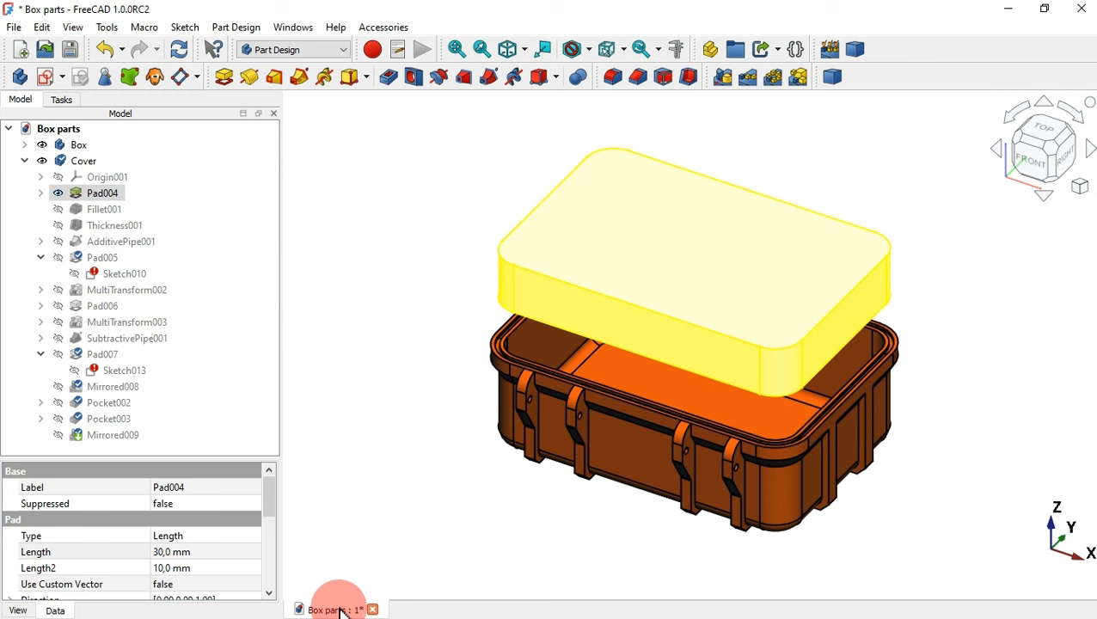
click(477, 519)
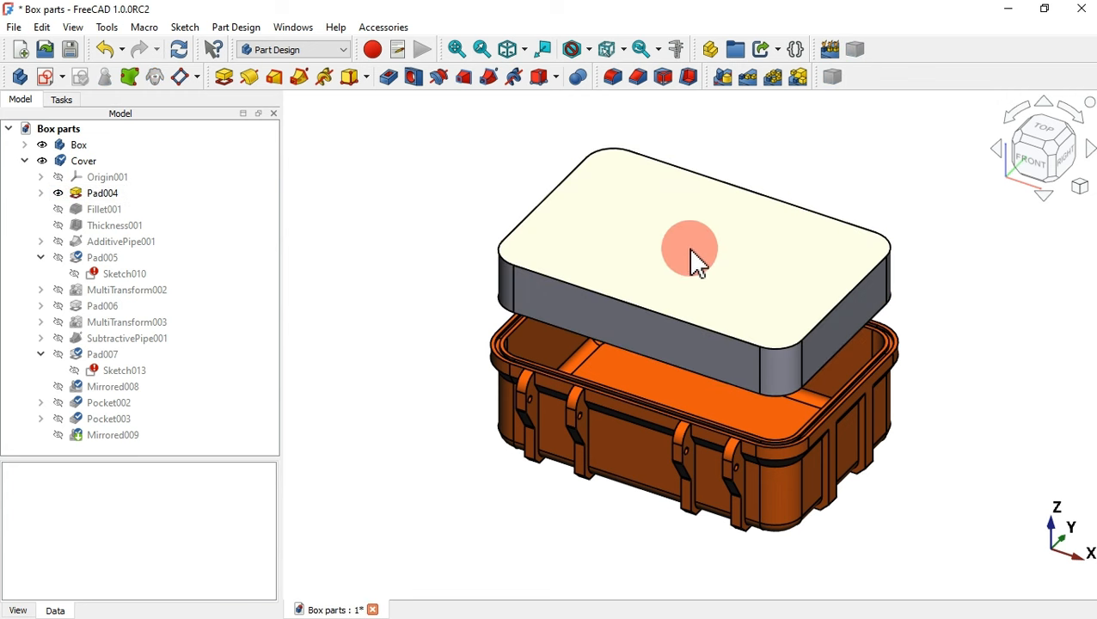
- Show the Cover's final feature, Mirrored009, to check the effect of the new pad length
click(113, 433)
key(space)
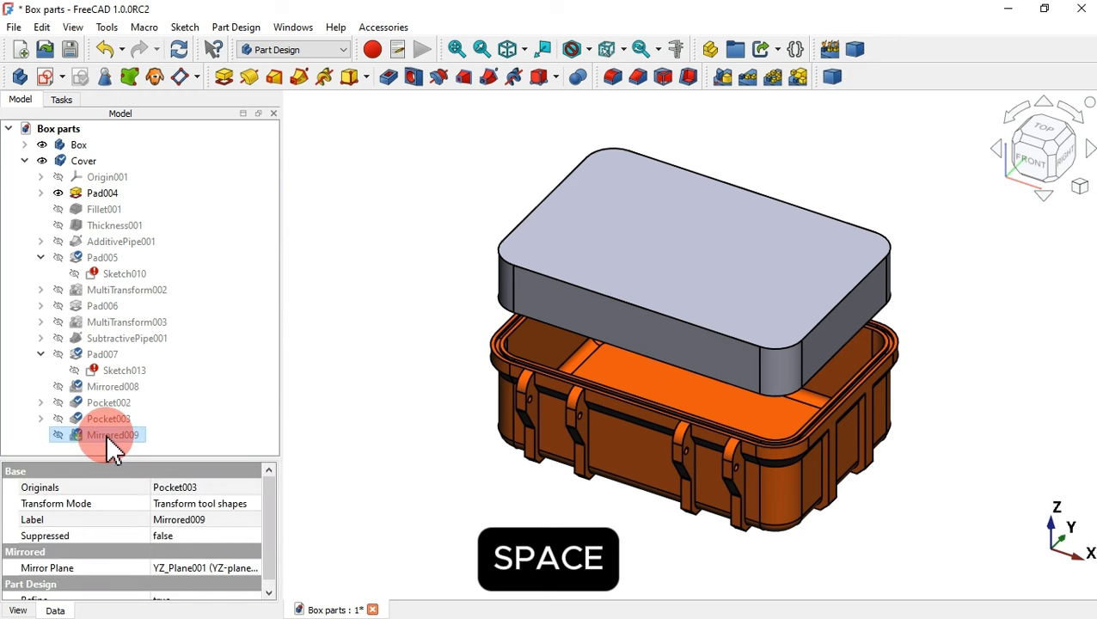
click(391, 460)
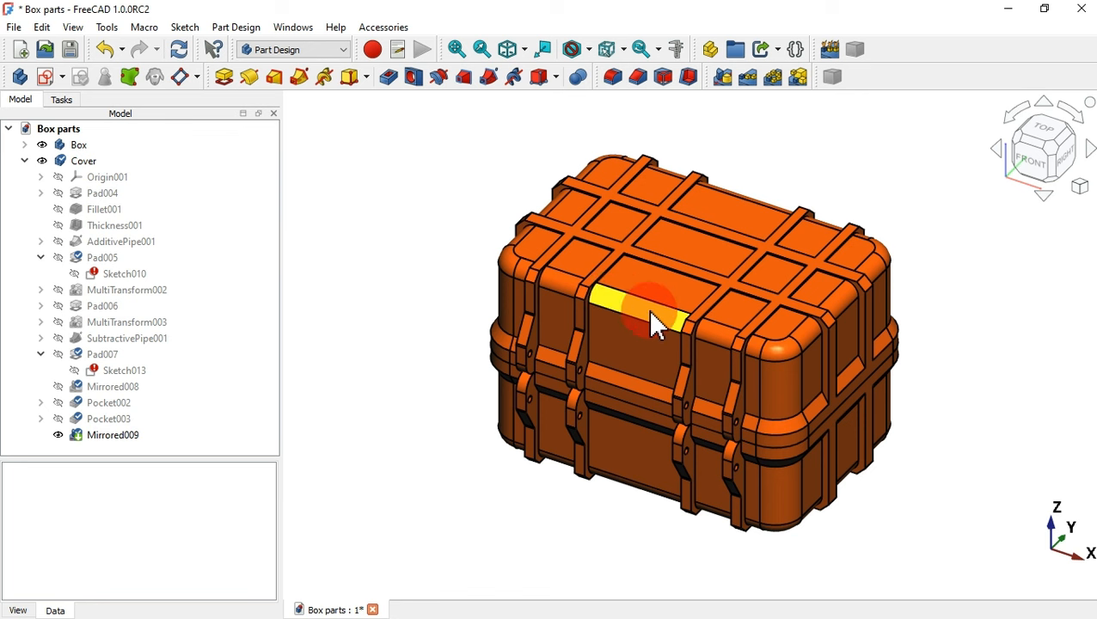
key(space)
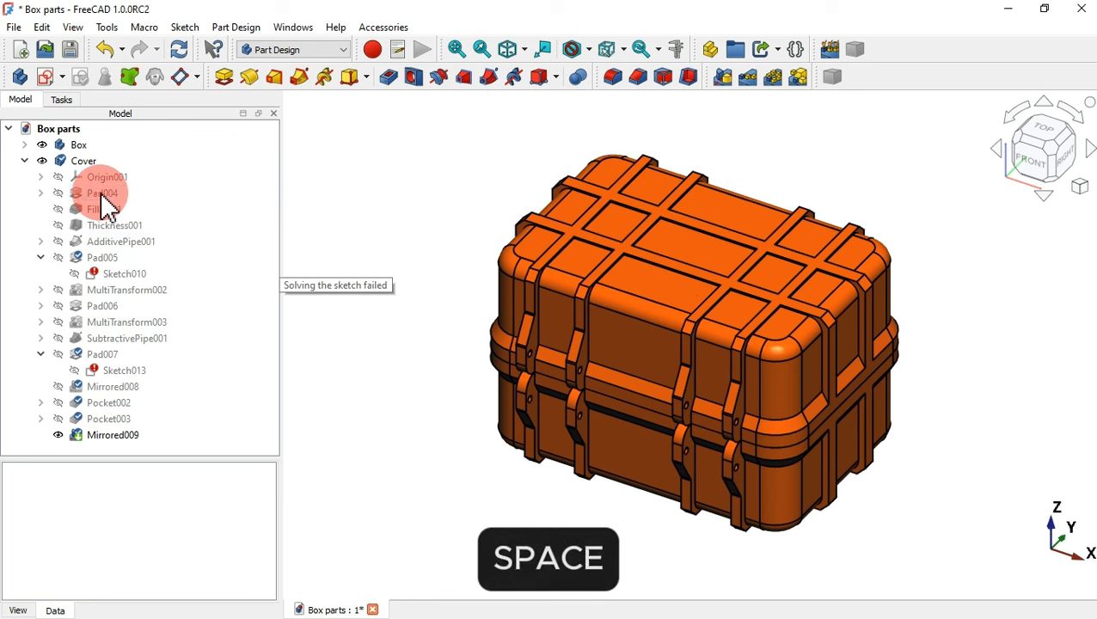
- Show the Cover's Pad004, Fillet001 and Thickness001 one after another to check each stage of the shell
click(101, 196)
key(space)
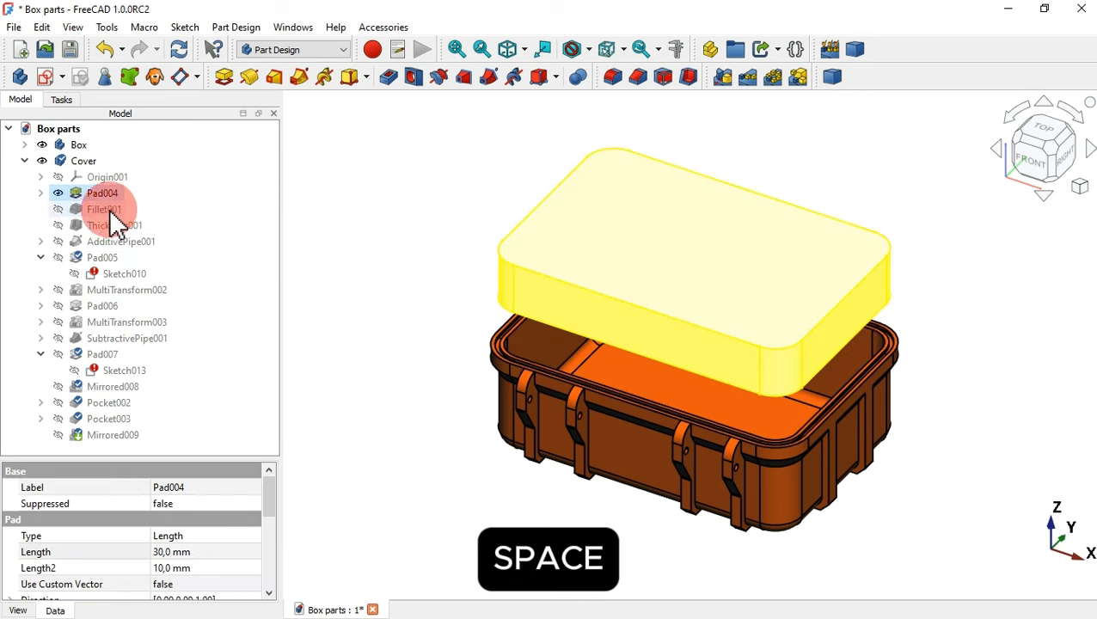
click(105, 211)
key(space)
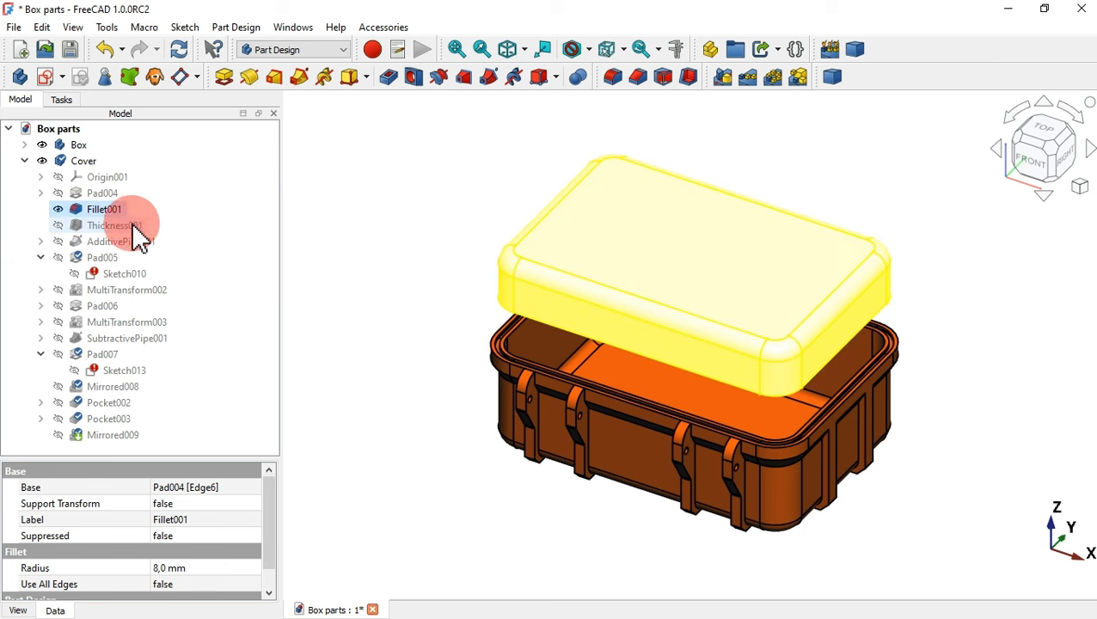
click(136, 236)
key(space)
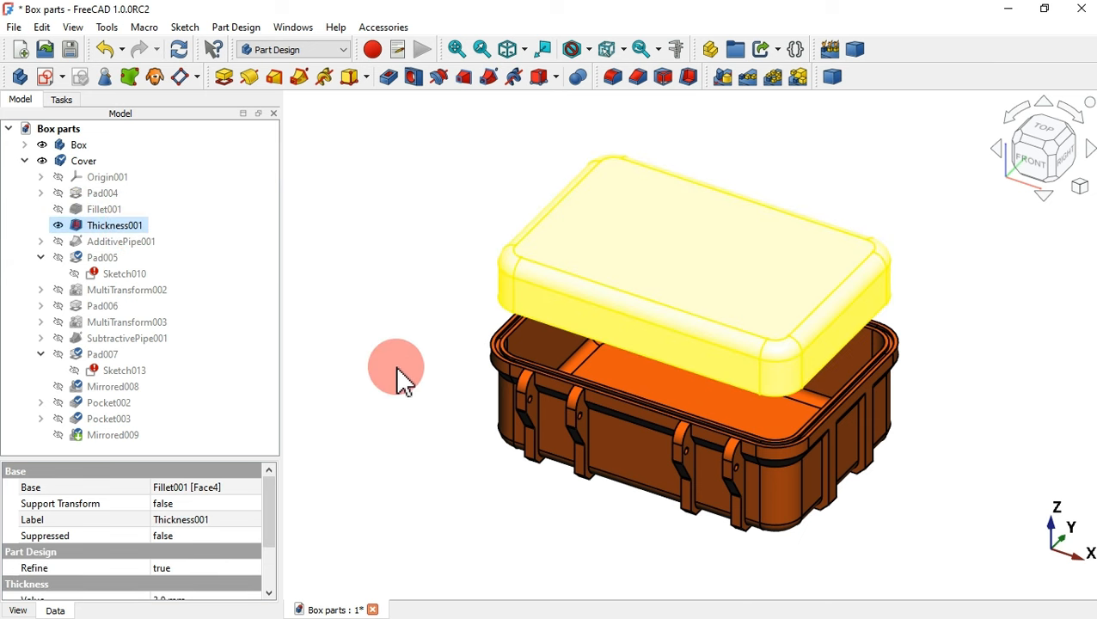
click(458, 421)
middle_drag(581, 520, 612, 441)
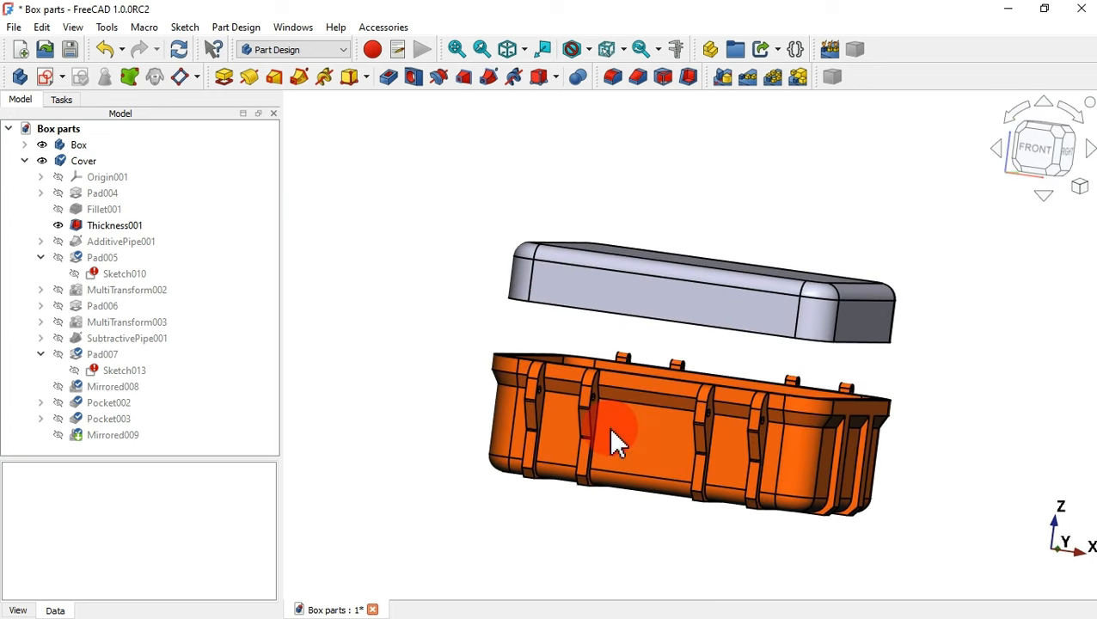
- Show the Cover's AdditivePipe001 and Pad005 in turn to check whether they follow the new height
click(120, 243)
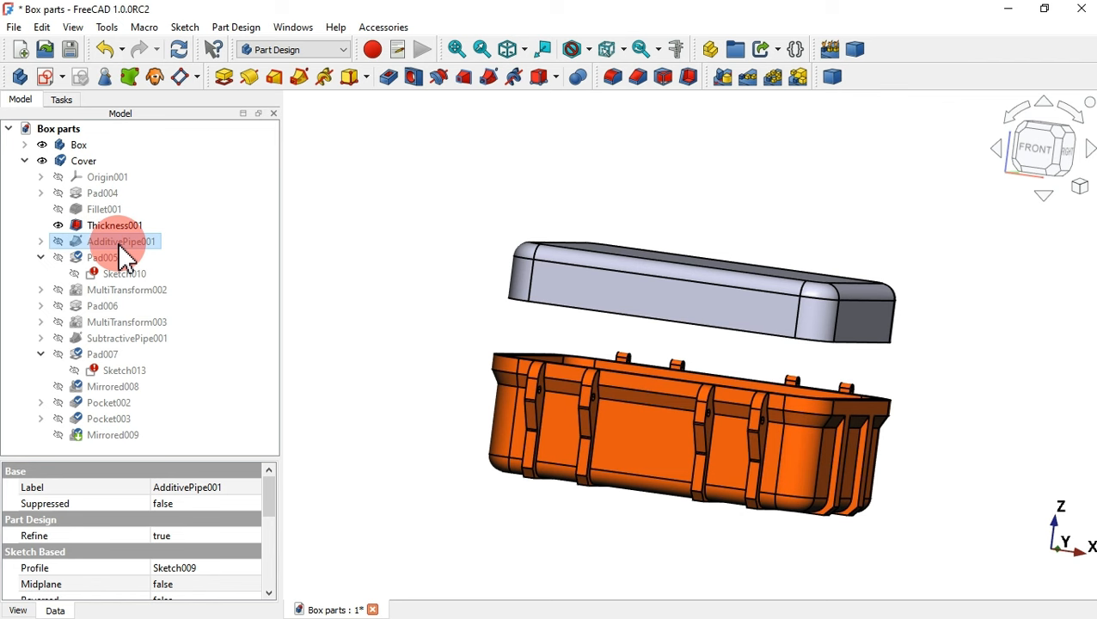
key(space)
click(504, 230)
middle_drag(420, 315, 398, 288)
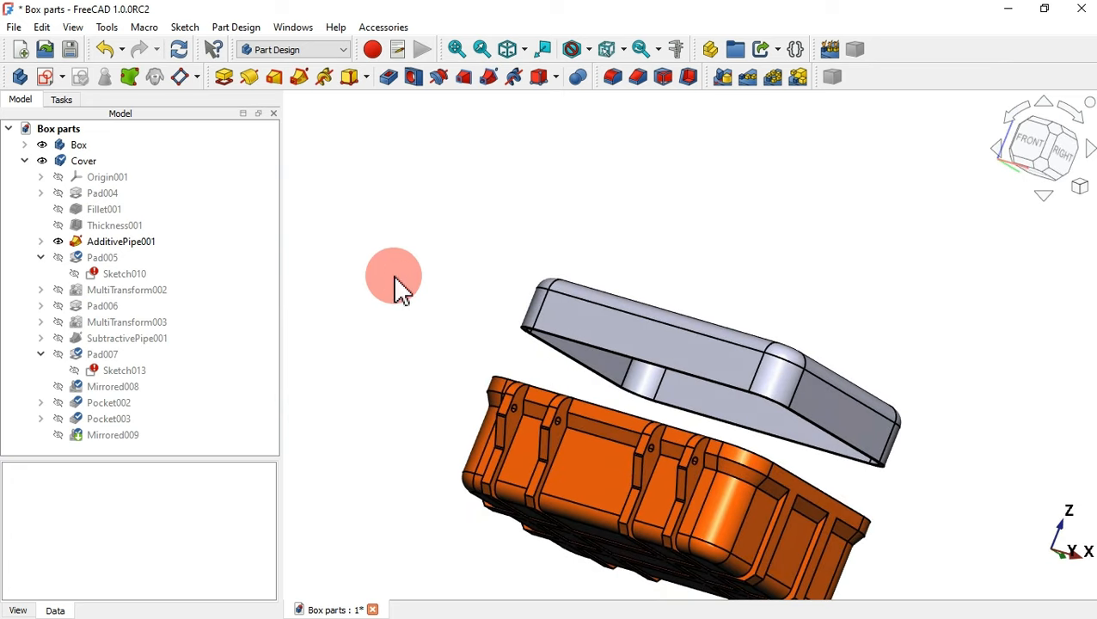
click(104, 258)
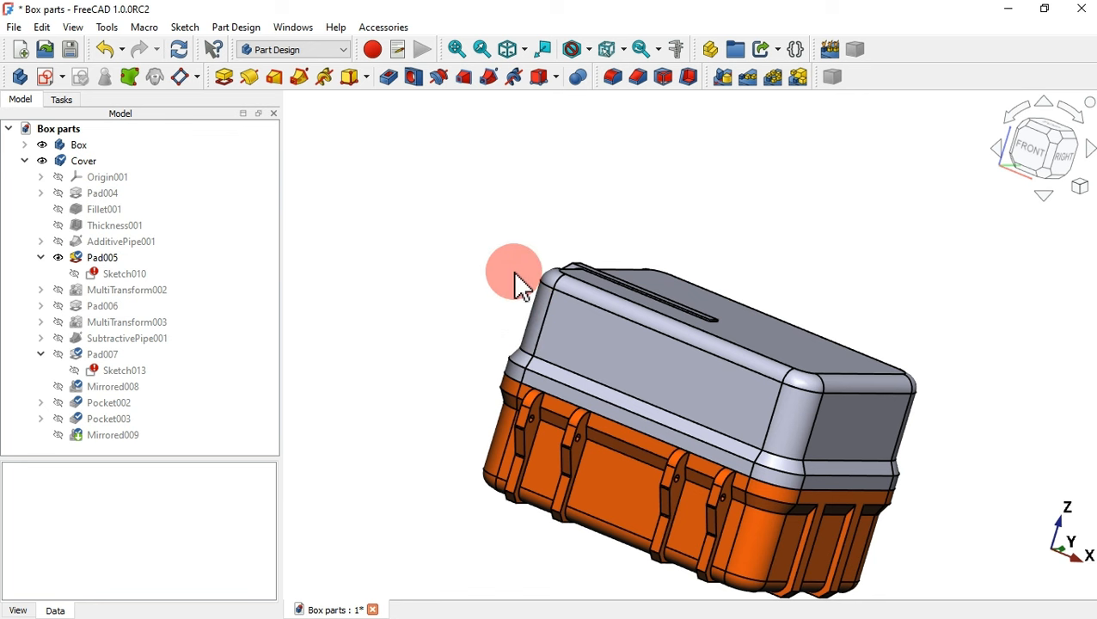
- Show Thickness001 together with Sketch009, the AdditivePipe001 profile, to compare the sketch's position with the cover shell
click(126, 227)
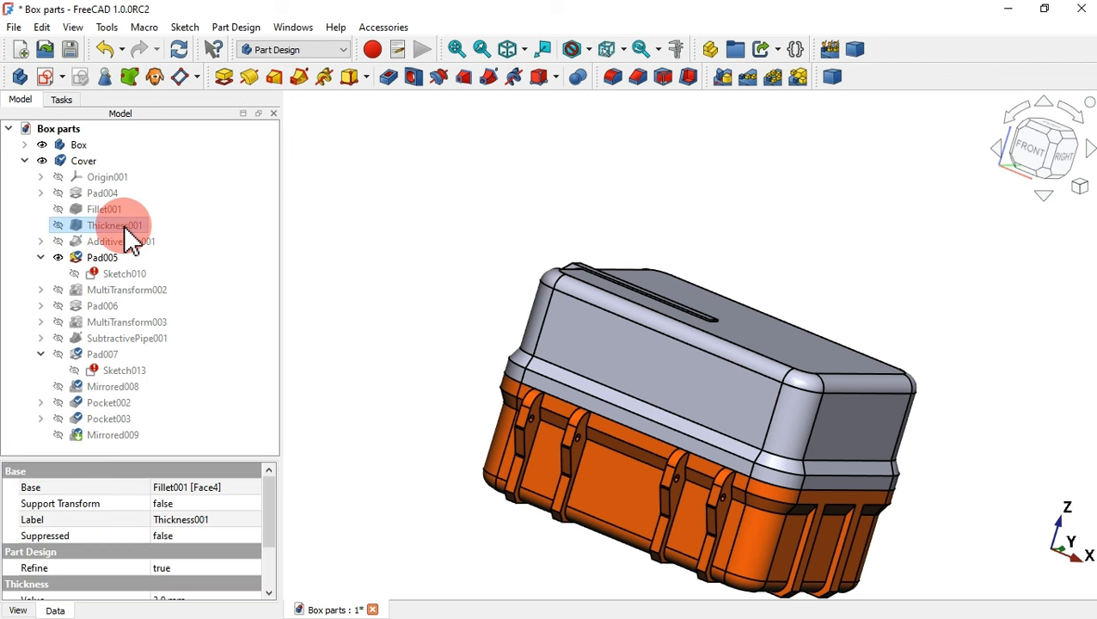
click(57, 225)
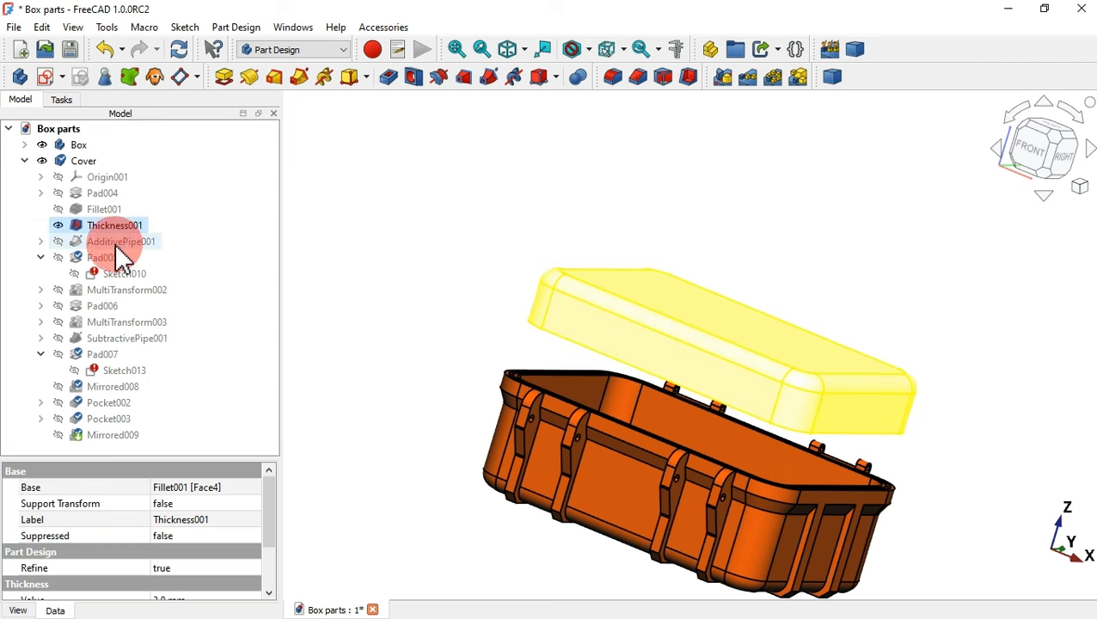
click(41, 241)
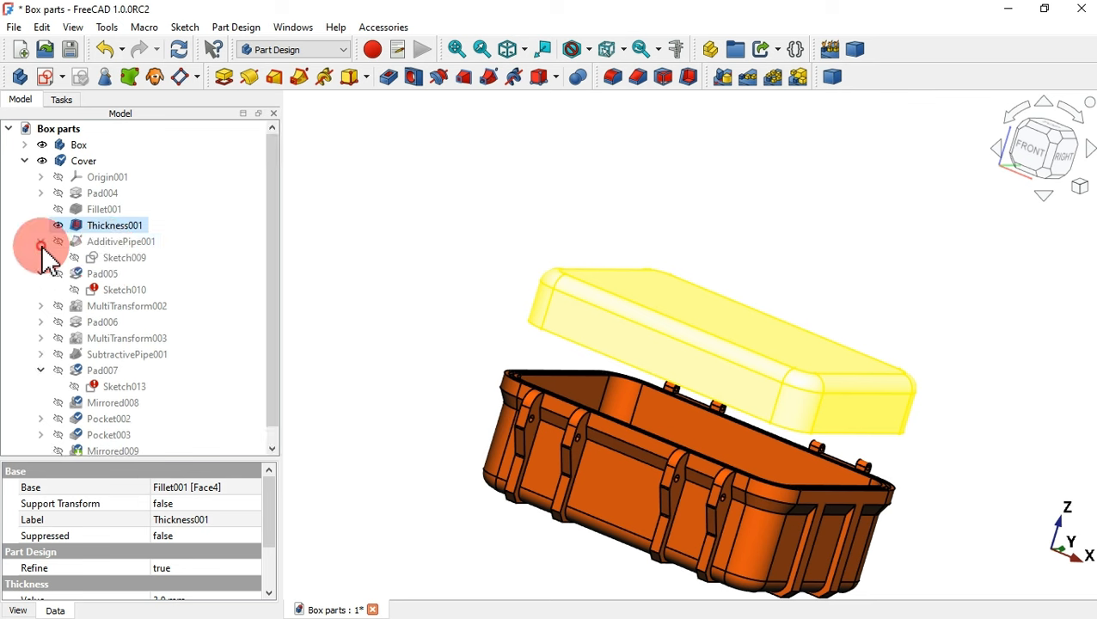
click(120, 258)
key(space)
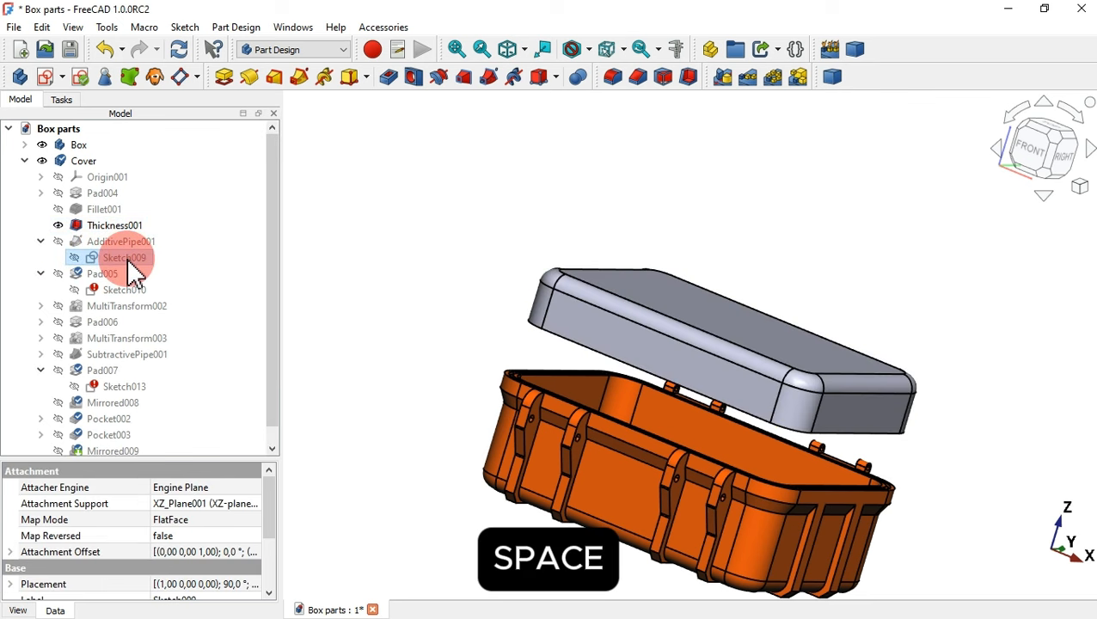
drag(462, 382, 425, 351)
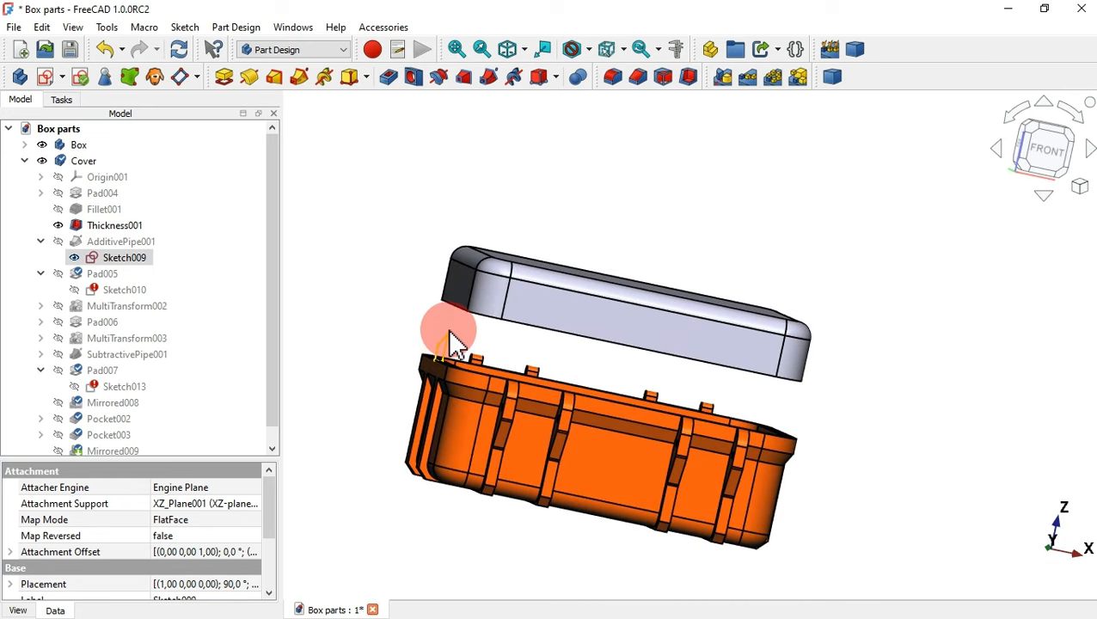
scroll(454, 352, up, 3)
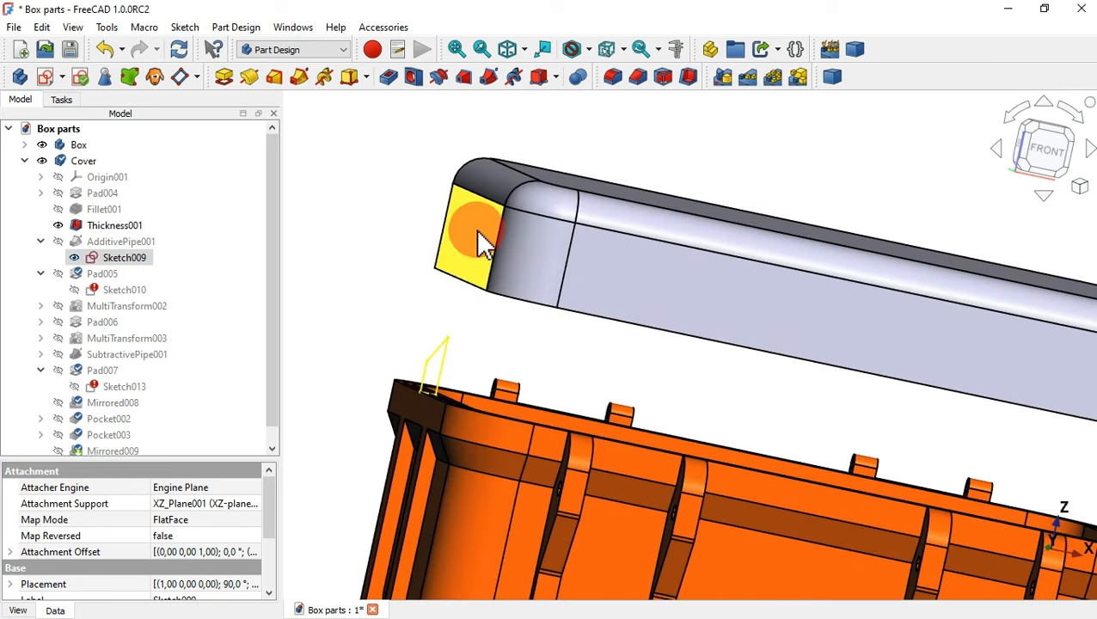
- Open Sketch009, delete its external reference point on the old rim, and move the freed profile beside the cover shell
click(94, 257)
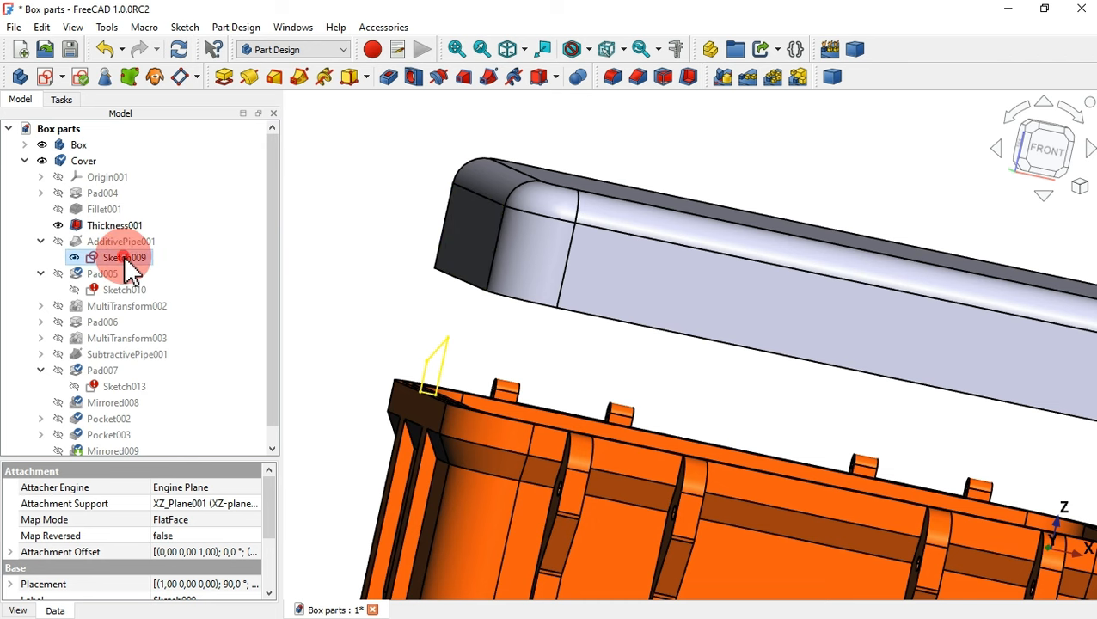
double_click(124, 257)
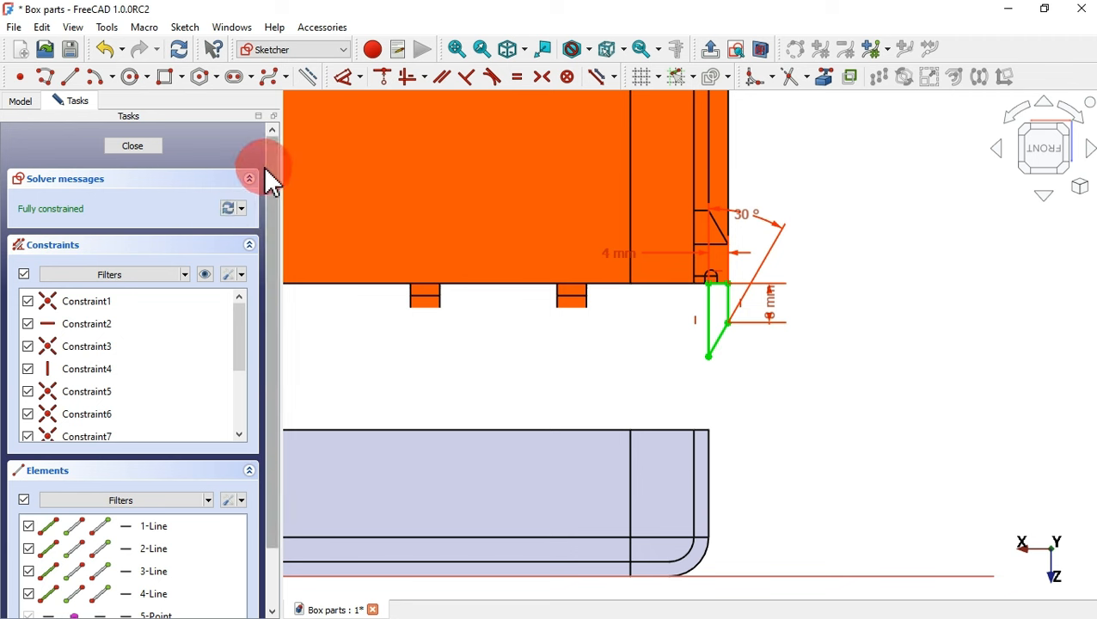
drag(271, 170, 305, 386)
click(705, 384)
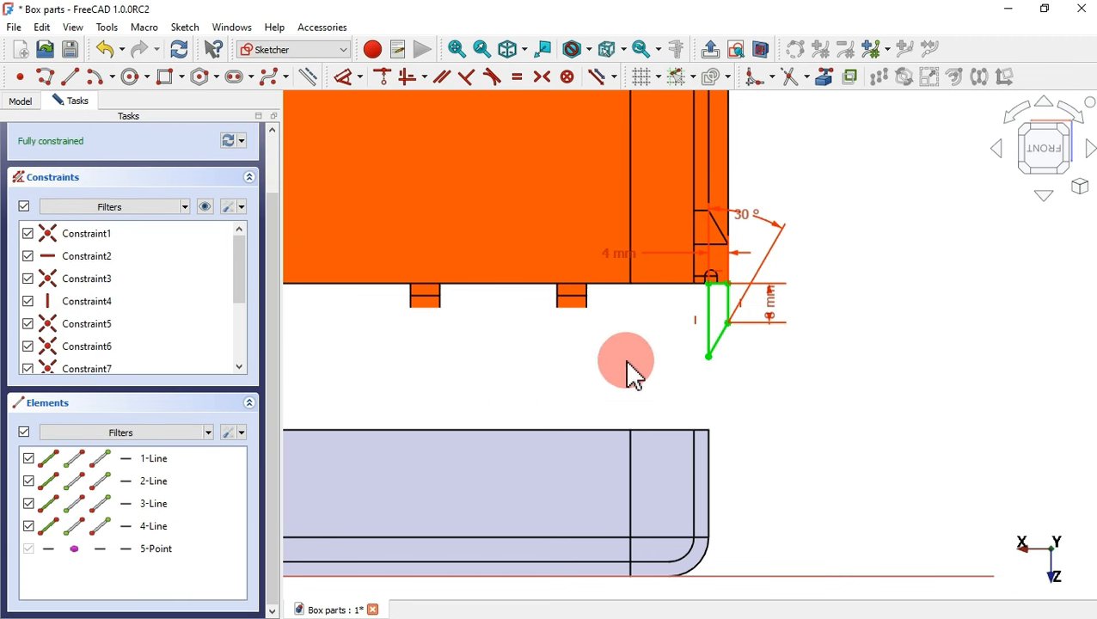
click(139, 550)
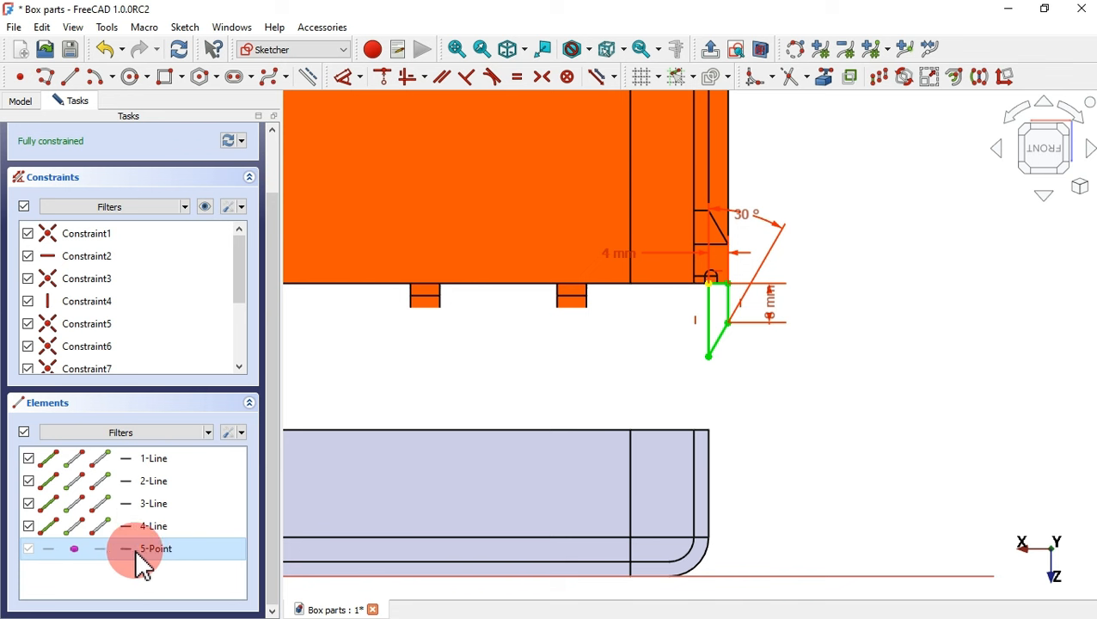
key(Delete)
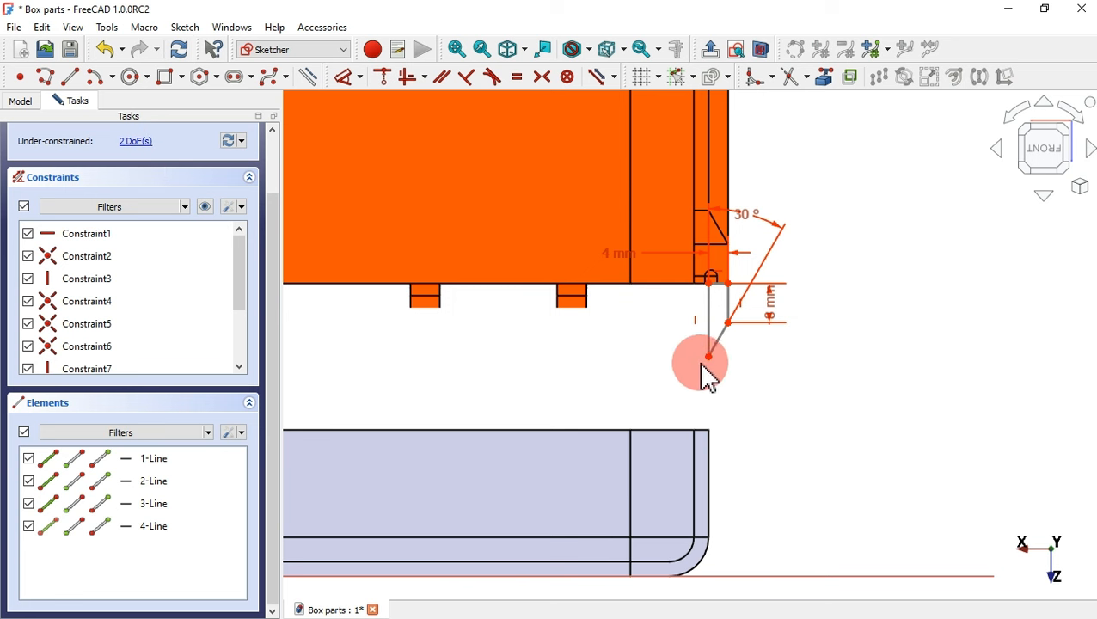
mouse_move(709, 356)
mouse_down()
mouse_move(788, 425)
mouse_move(754, 381)
mouse_move(789, 398)
mouse_move(792, 423)
mouse_move(750, 507)
mouse_up()
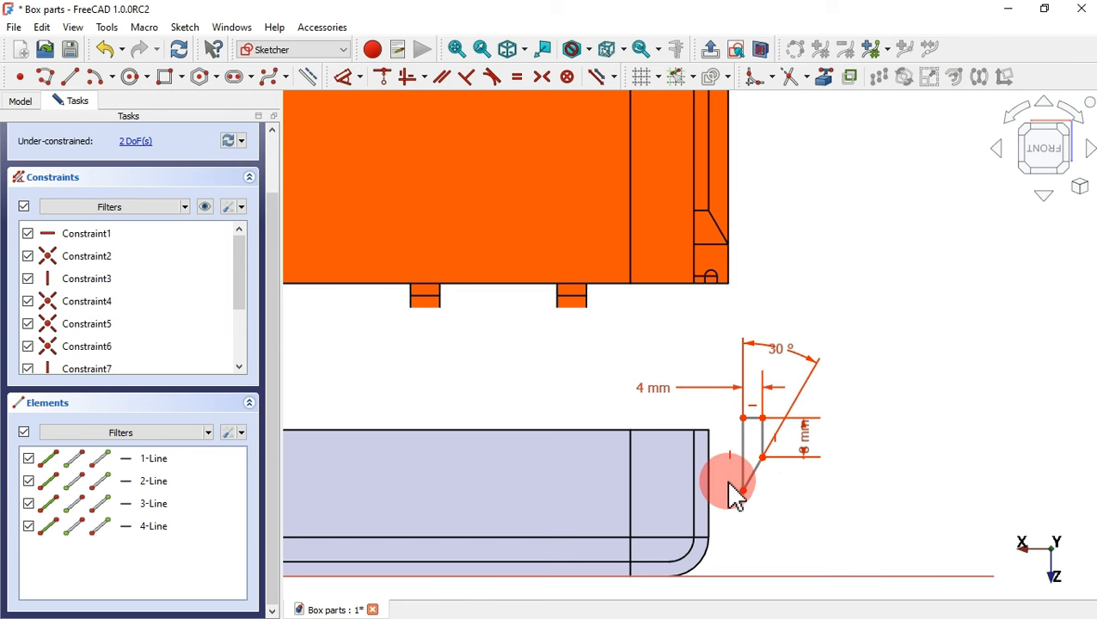
- Project the cover's rim corner into Sketch009 as external geometry, make the profile's matching corner coincident with it, and close the sketch
scroll(735, 503, up, 3)
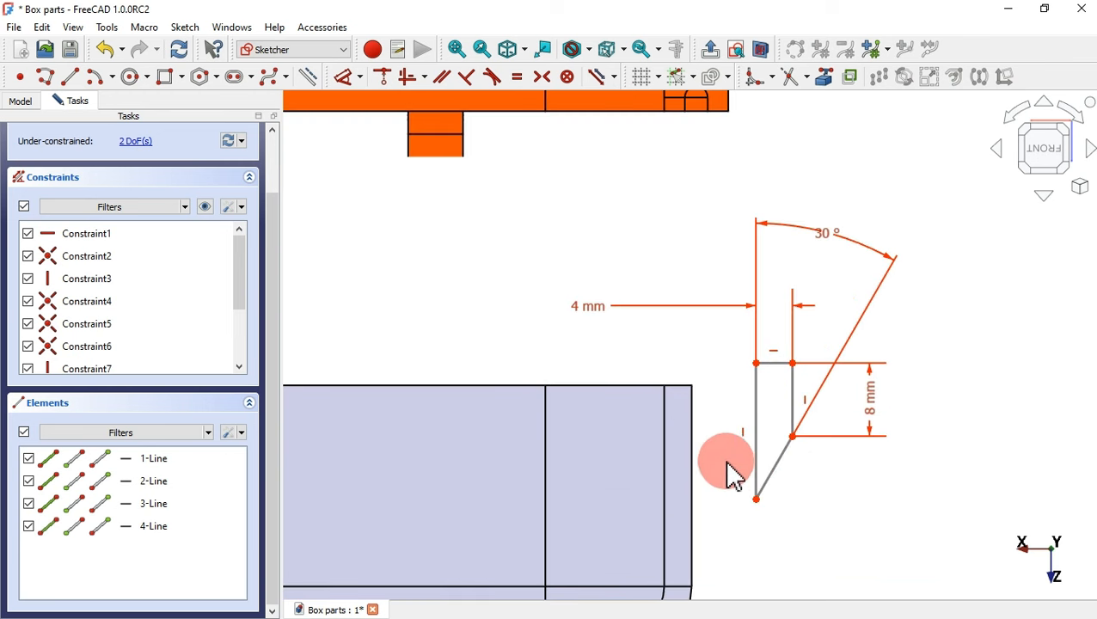
click(825, 79)
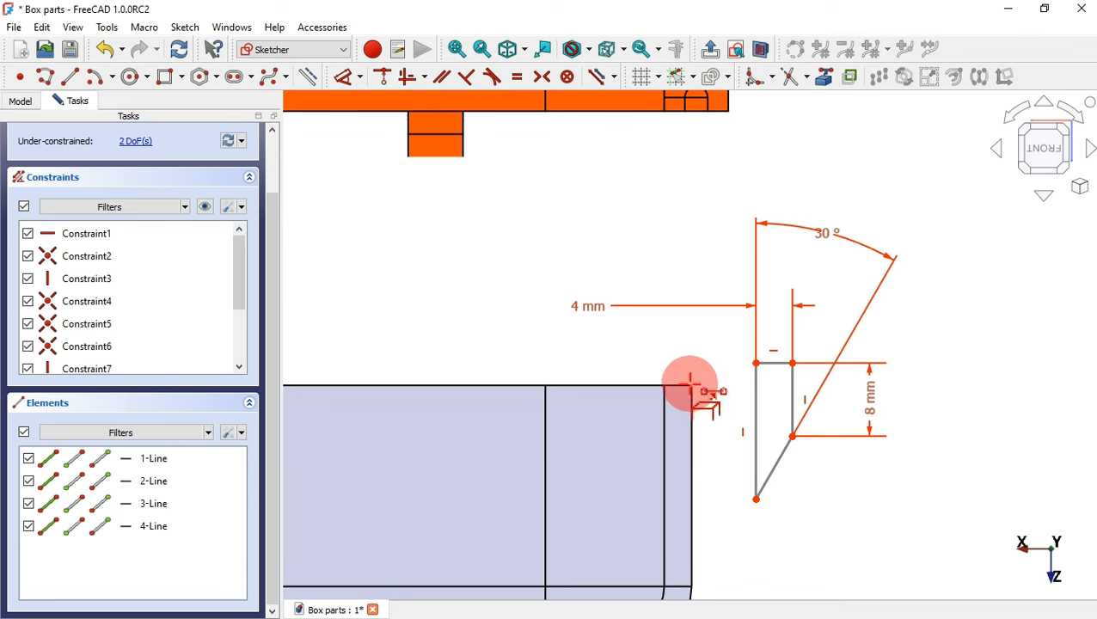
click(689, 384)
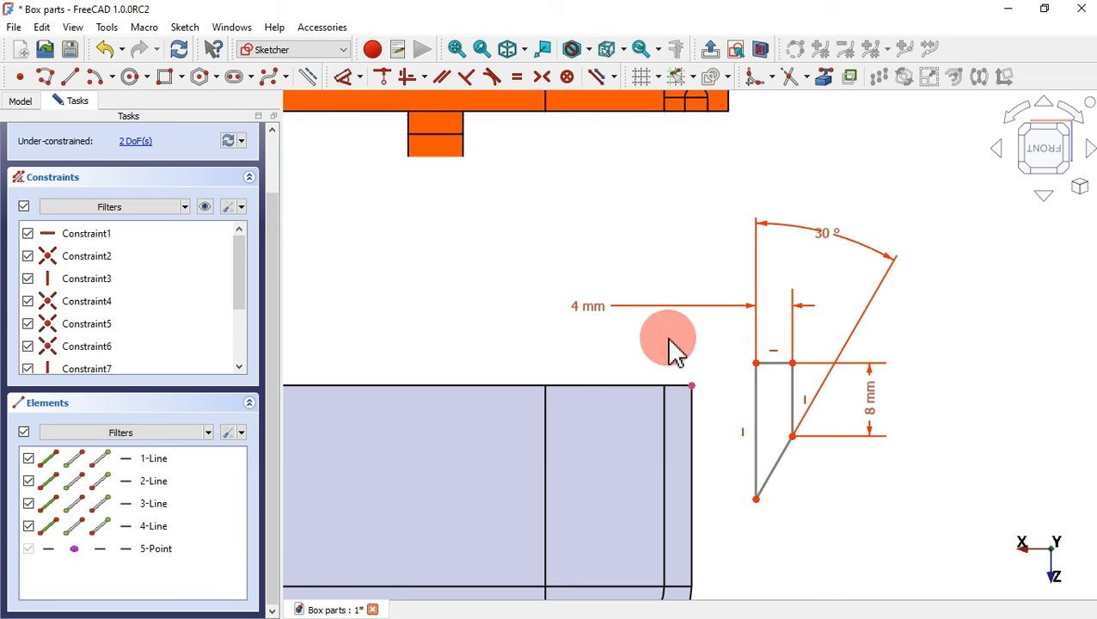
drag(666, 335, 768, 411)
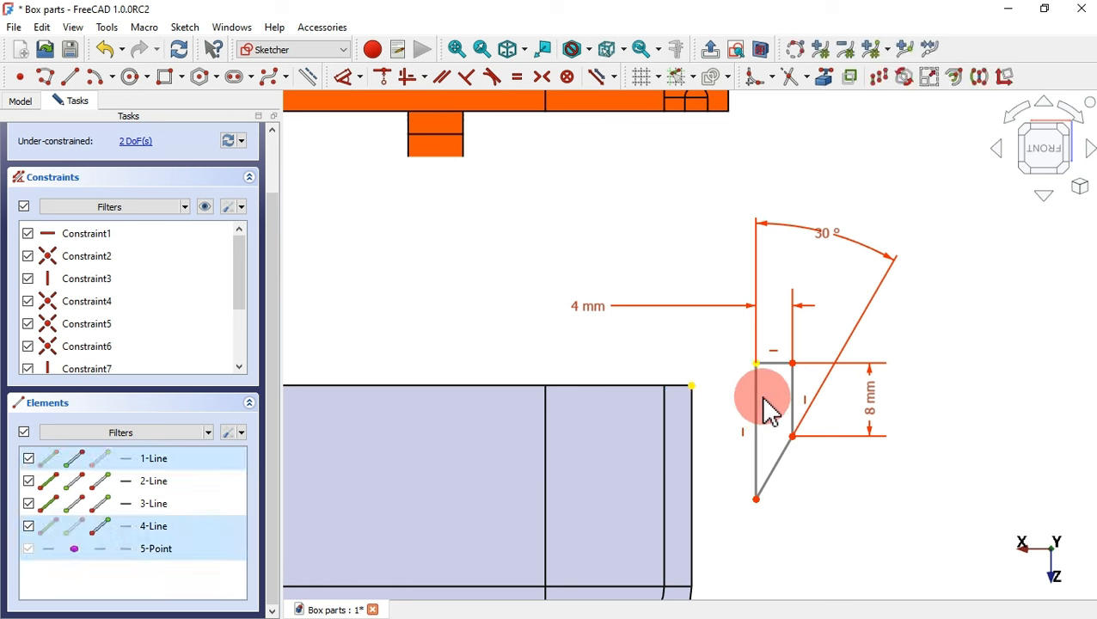
click(383, 76)
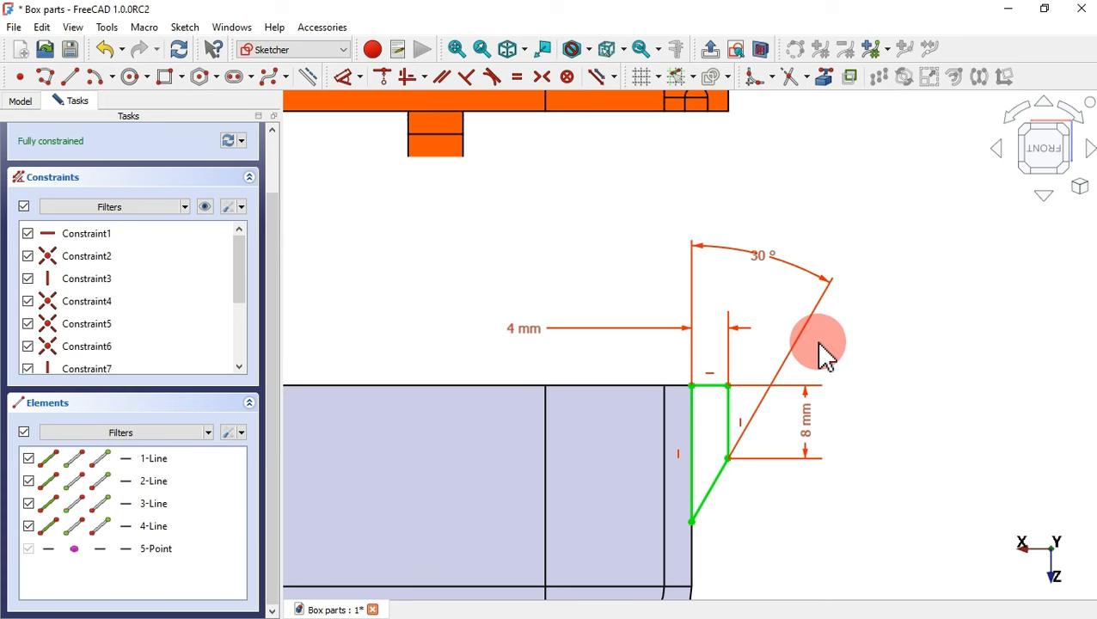
scroll(819, 352, down, 3)
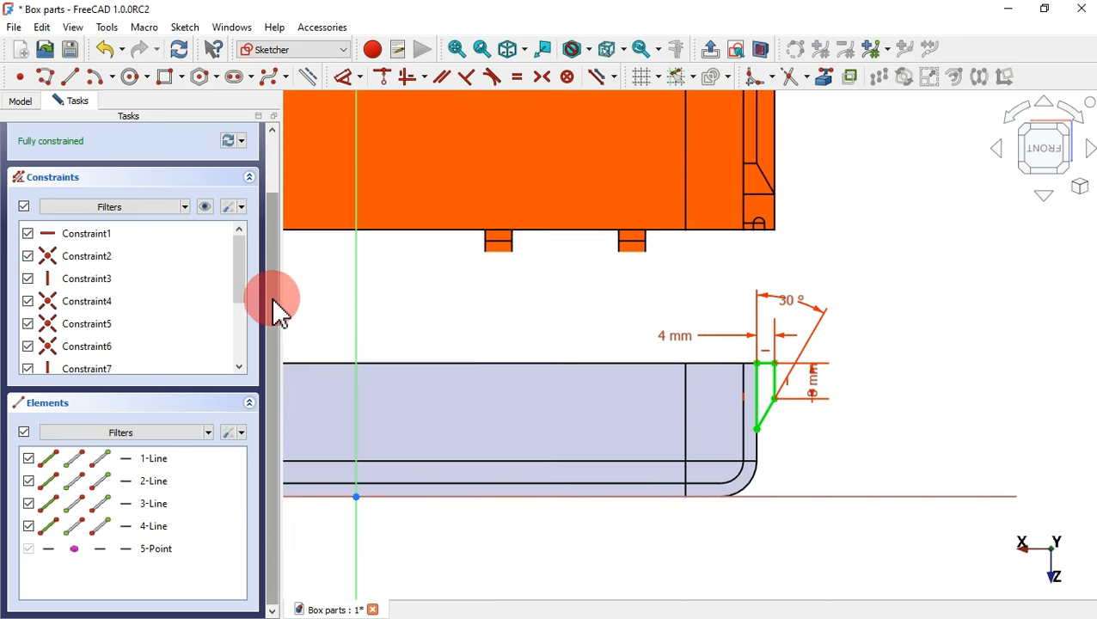
drag(277, 311, 258, 142)
click(133, 147)
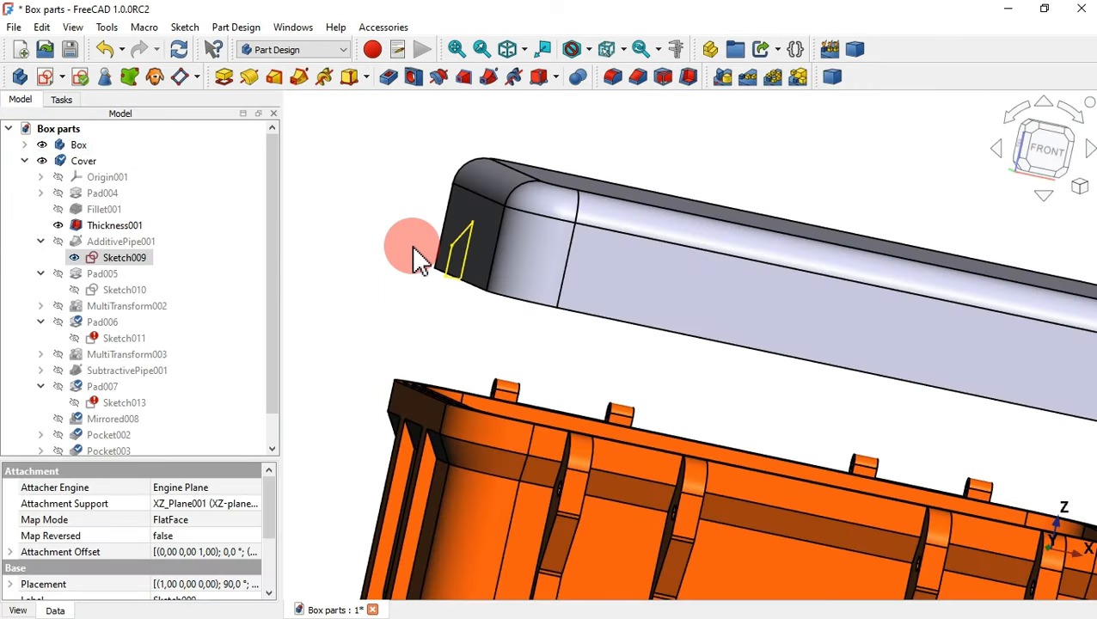
- Show the Cover's AdditivePipe001 and inspect the swept rim from above and below
click(414, 249)
key(0)
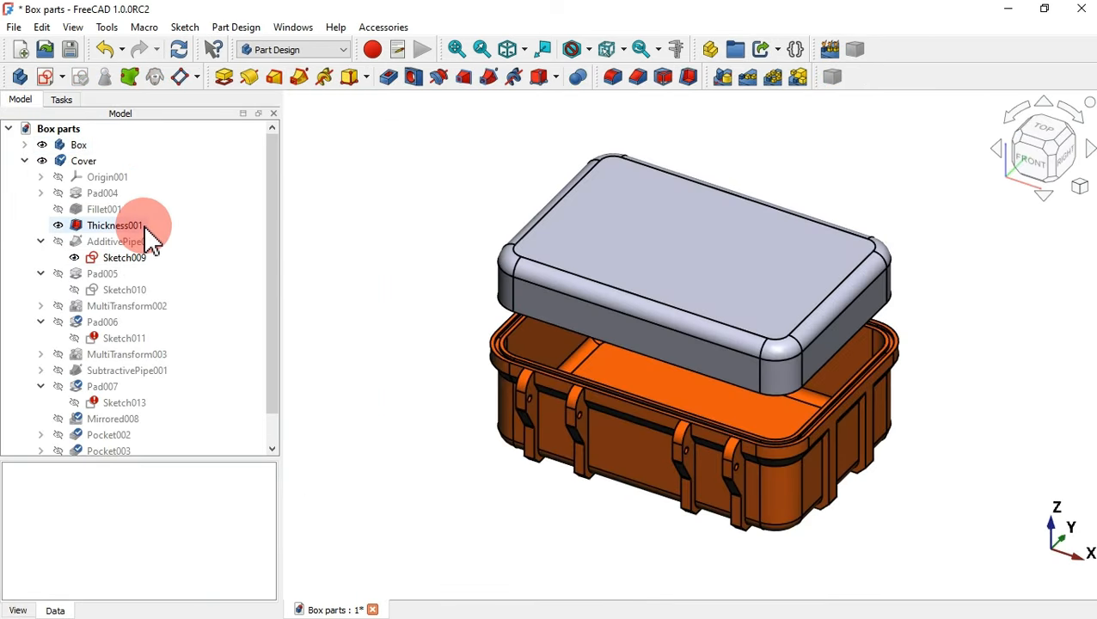
click(124, 243)
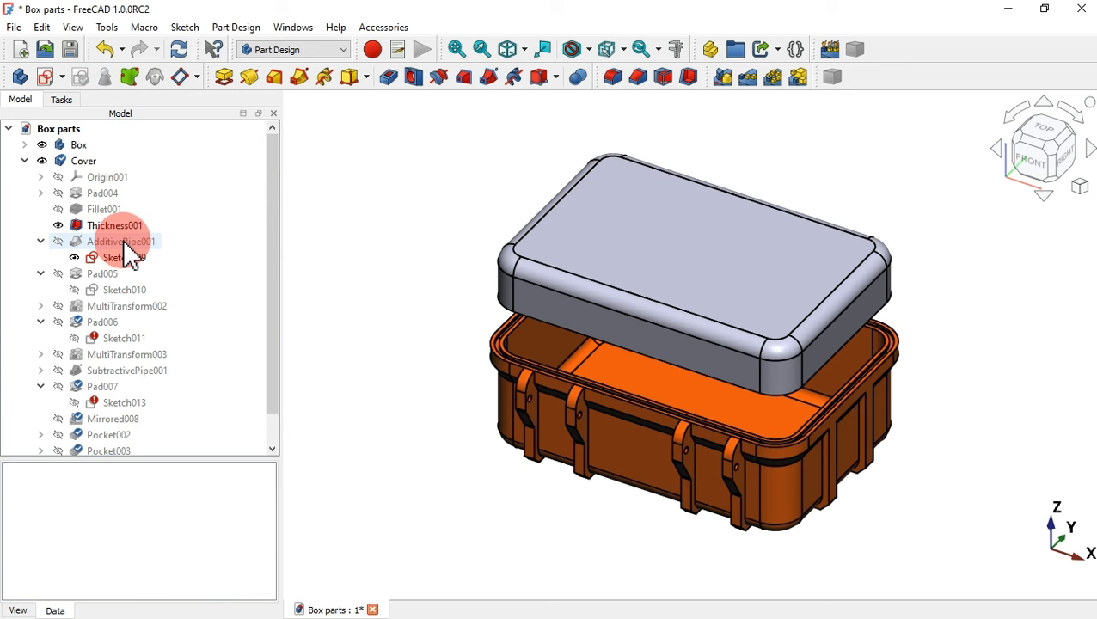
click(125, 243)
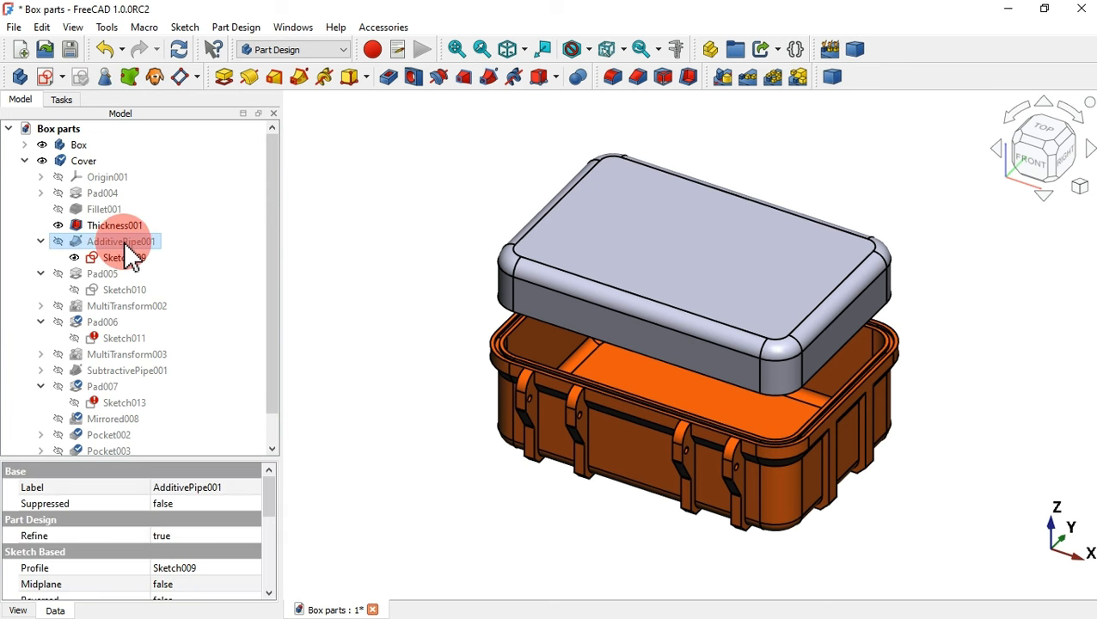
key(space)
click(450, 349)
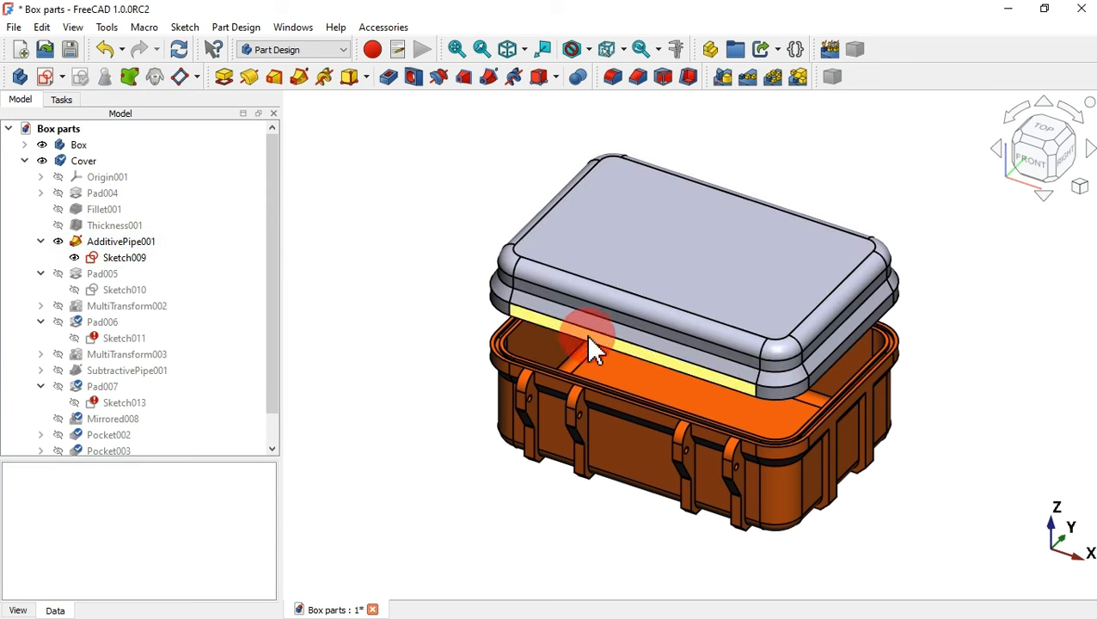
middle_drag(502, 379, 681, 306)
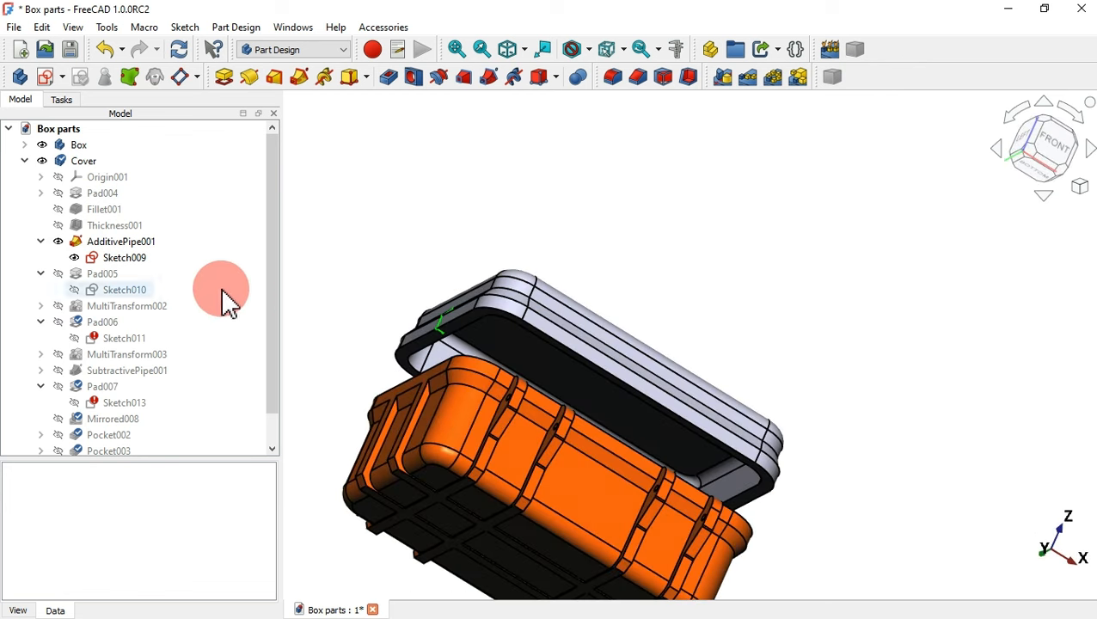
- Hide Sketch009 and show the Cover's Pad005 to check the first rib from the front and above
click(135, 262)
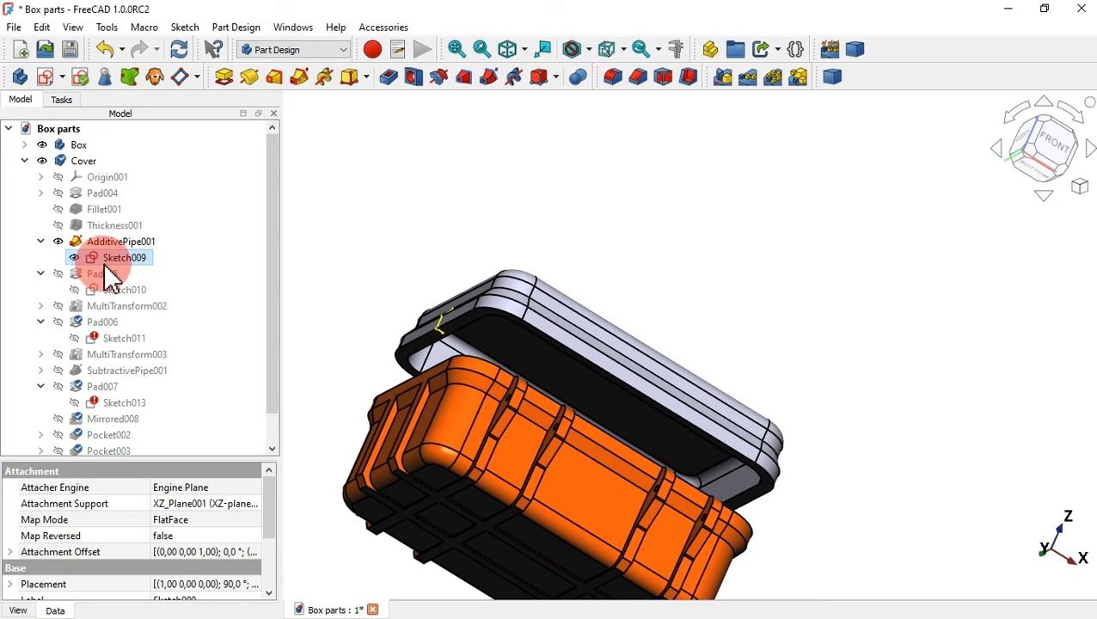
key(space)
click(123, 275)
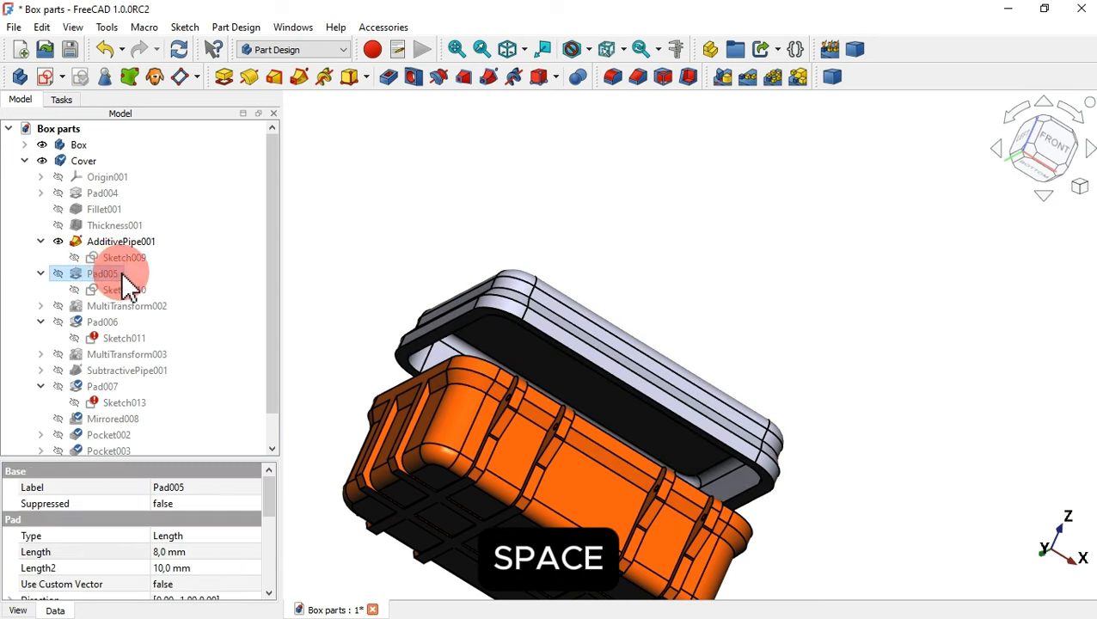
key(space)
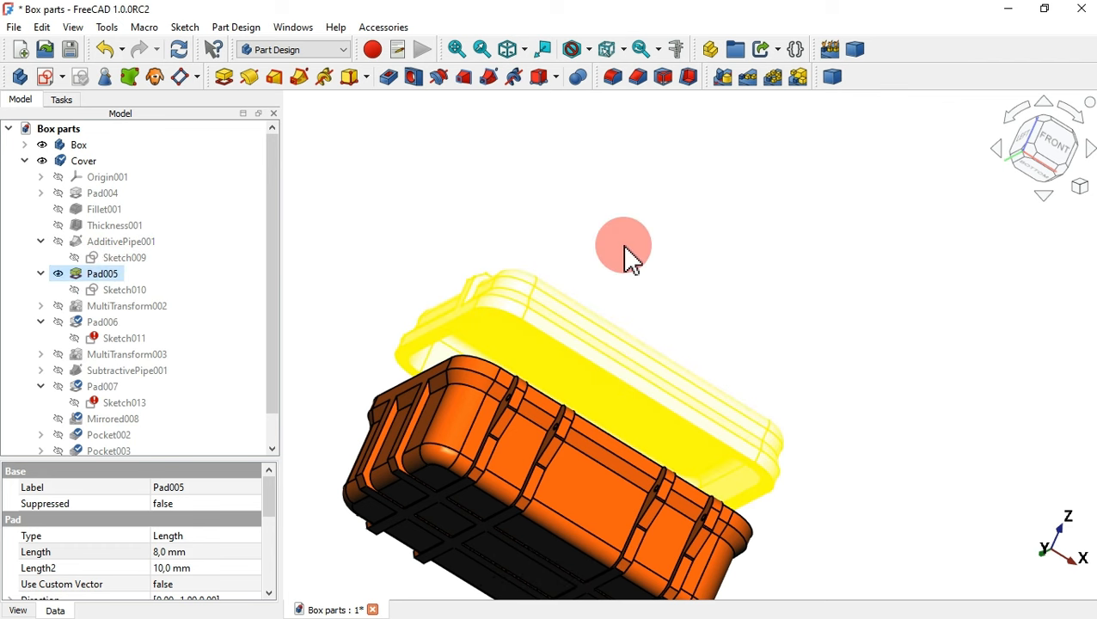
click(626, 250)
drag(558, 245, 546, 307)
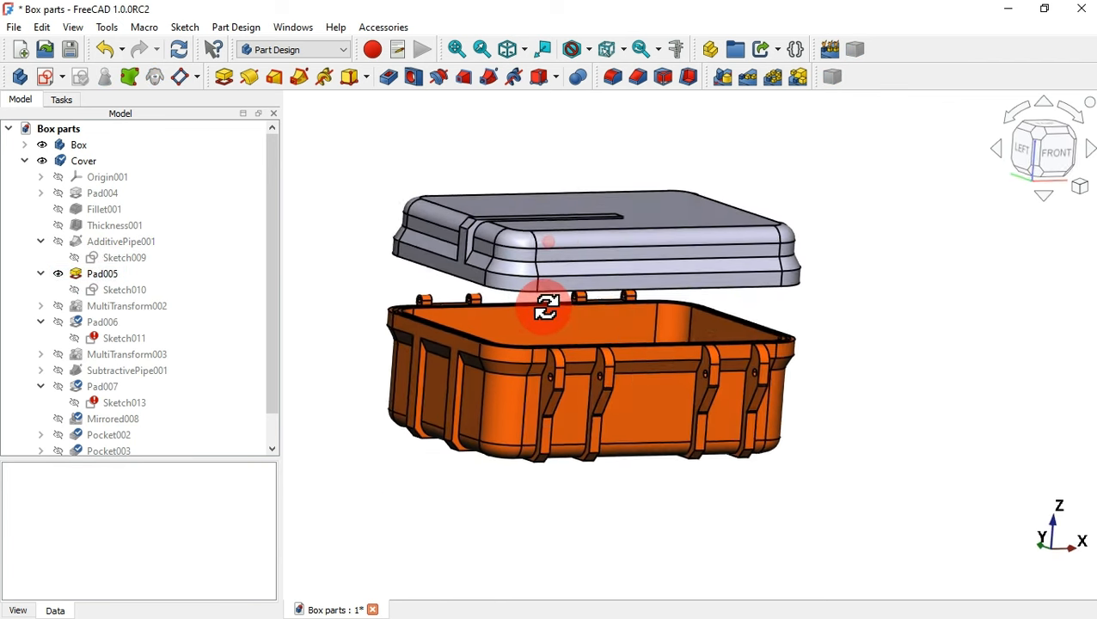
middle_drag(547, 308, 541, 308)
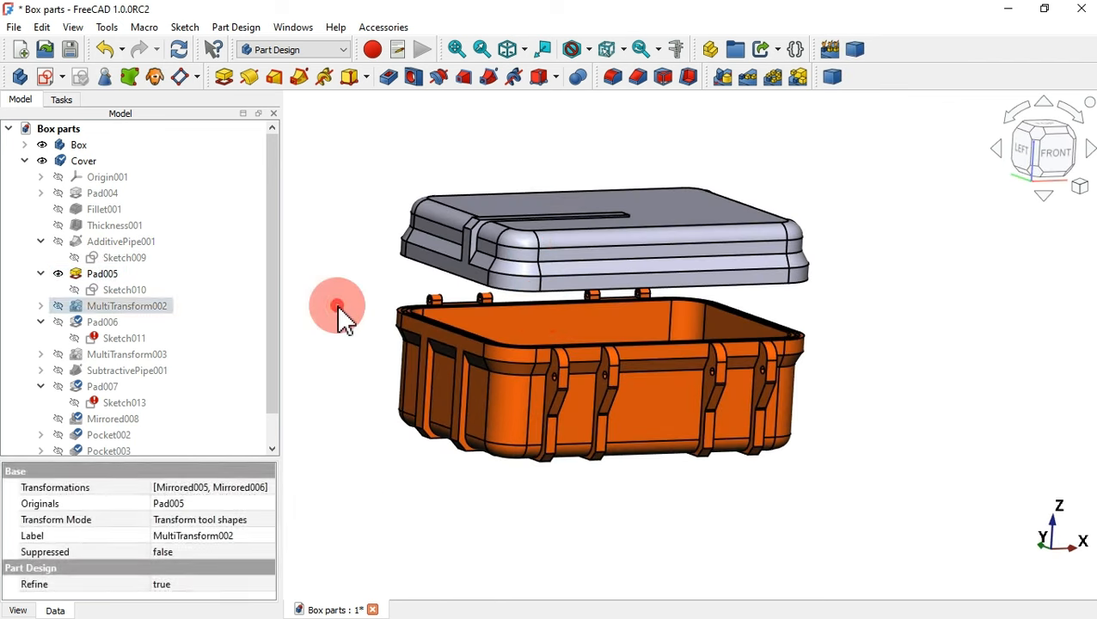
- Show the Cover's MultiTransform002 to check the mirrored ribs
click(338, 305)
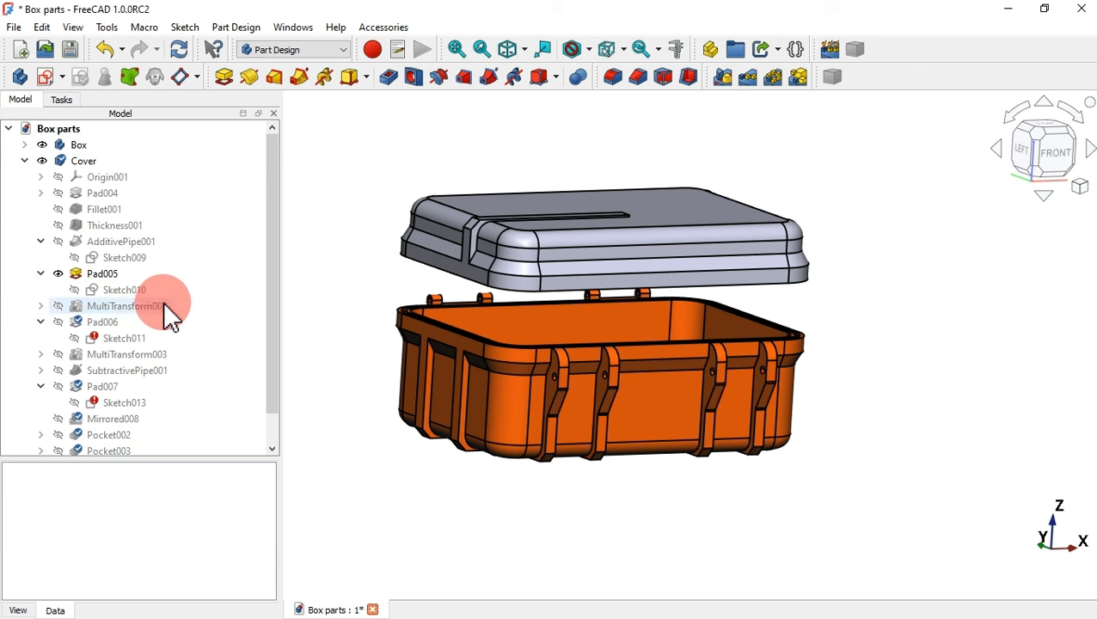
click(150, 307)
key(space)
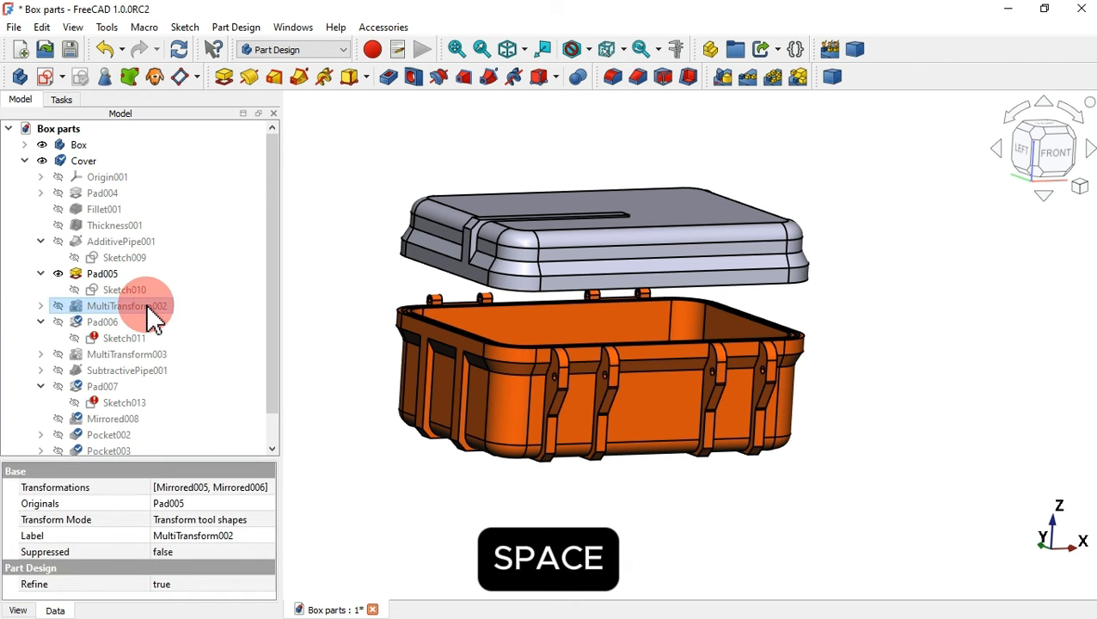
click(748, 225)
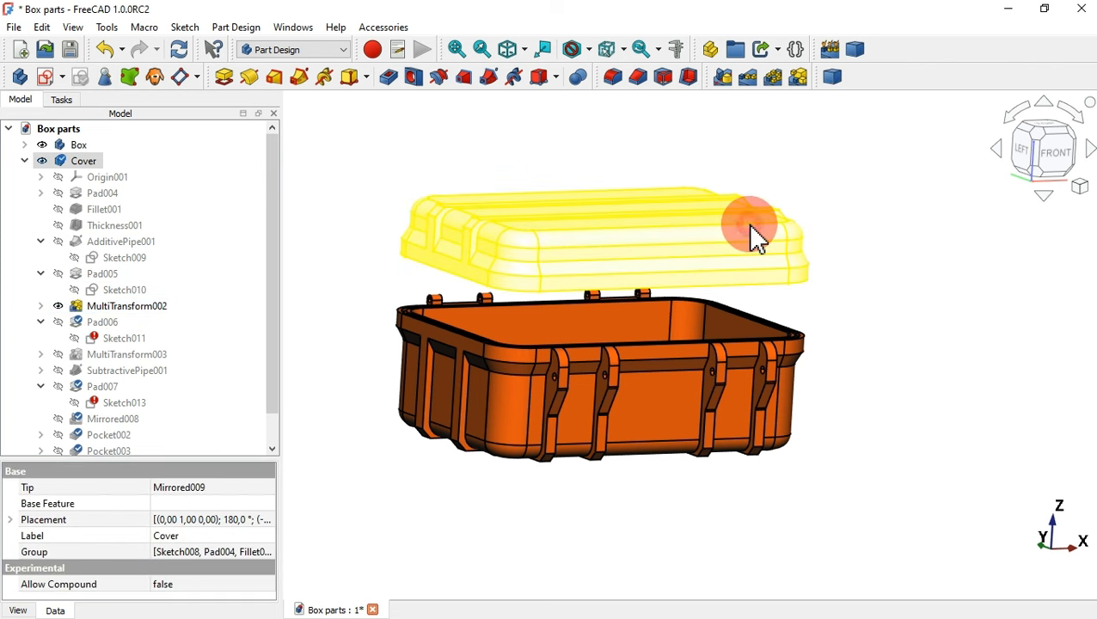
click(900, 225)
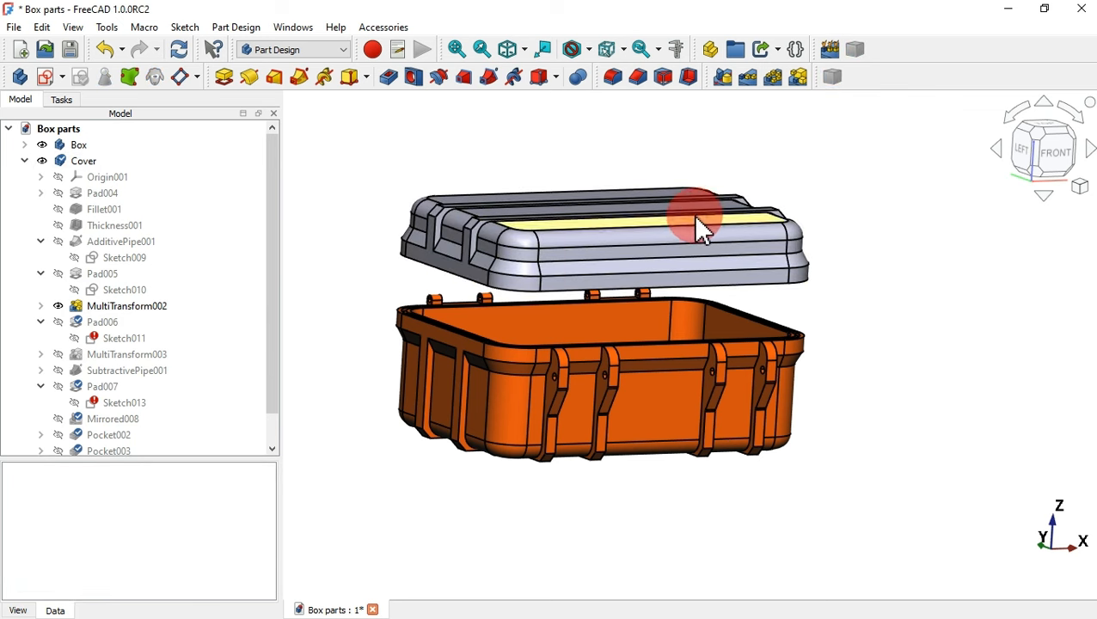
- Show the Cover's Pad006 to check whether this feature follows the reduced height
click(108, 323)
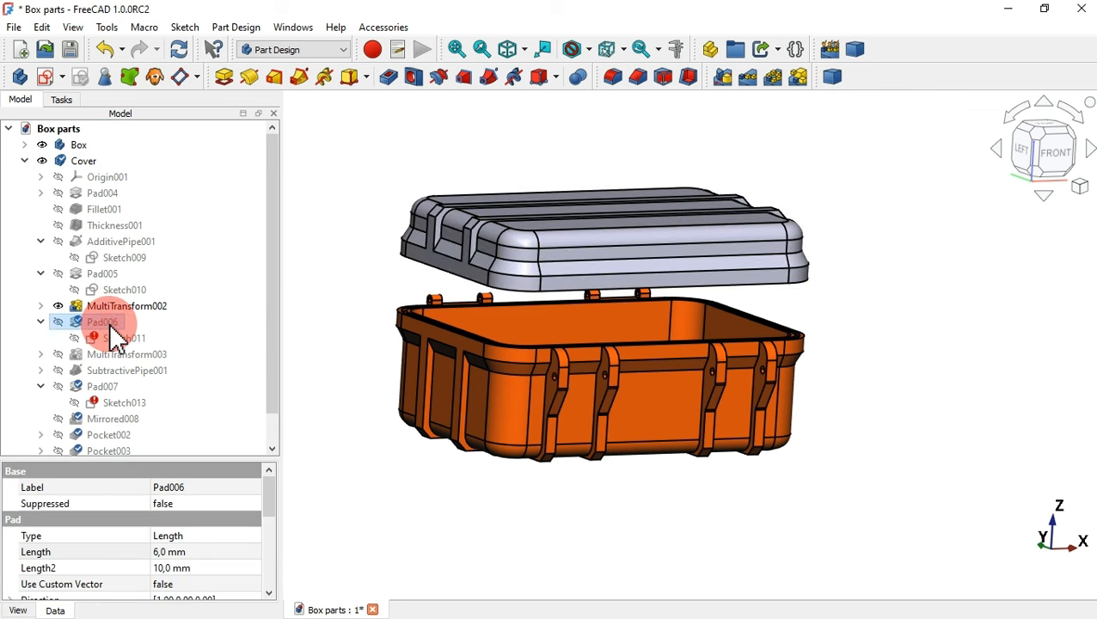
key(space)
click(844, 289)
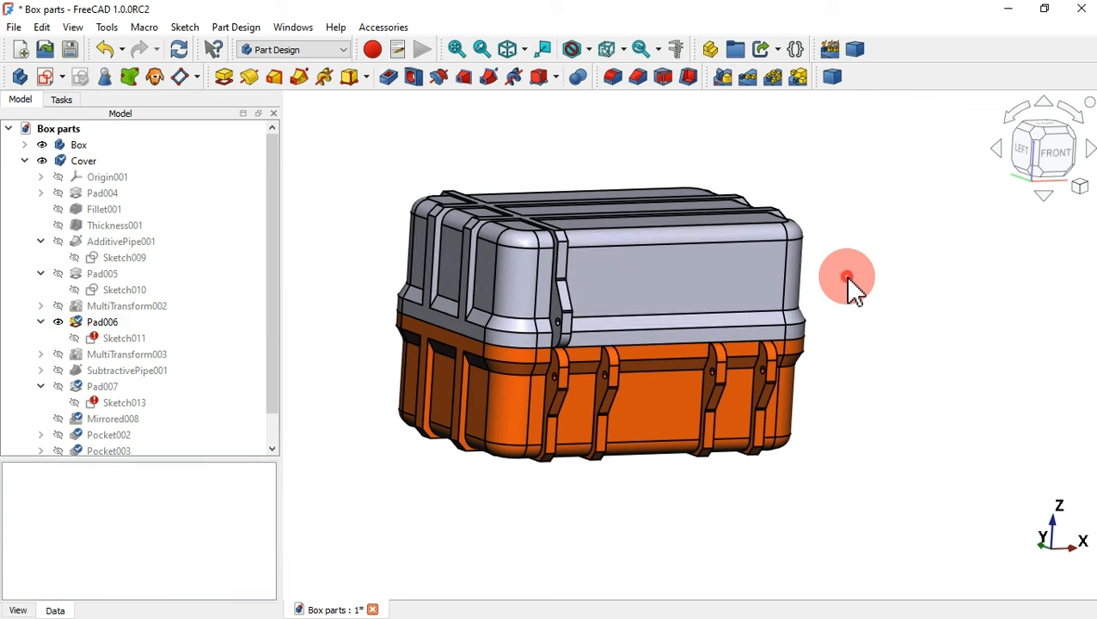
click(548, 268)
click(612, 267)
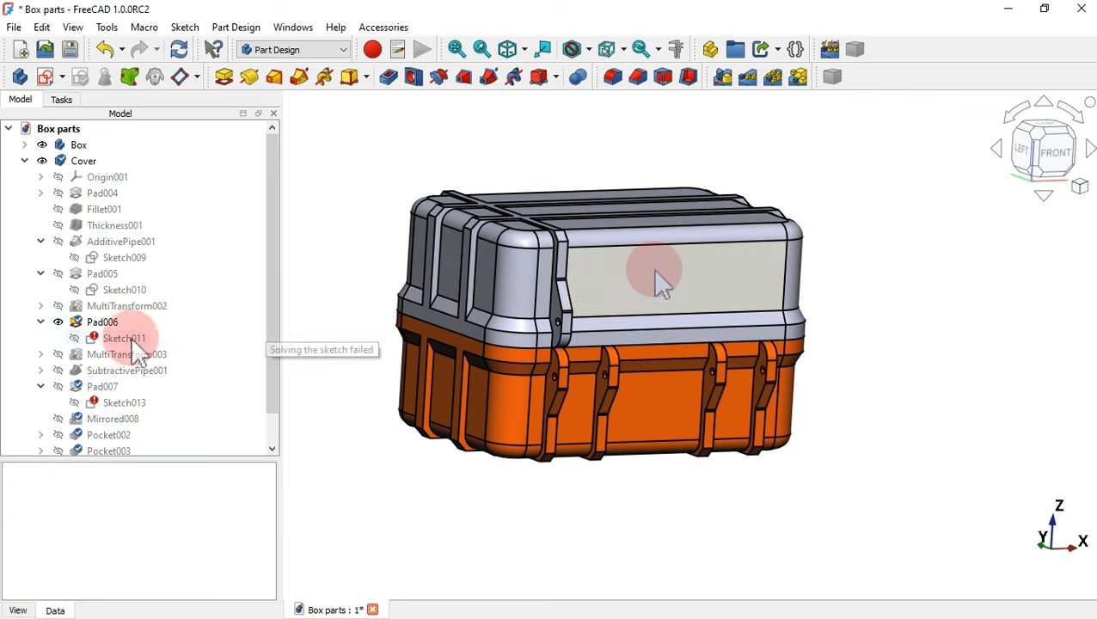
- Show the Cover's MultiTransform002 and open Pad006's failed Sketch011 for editing
click(107, 307)
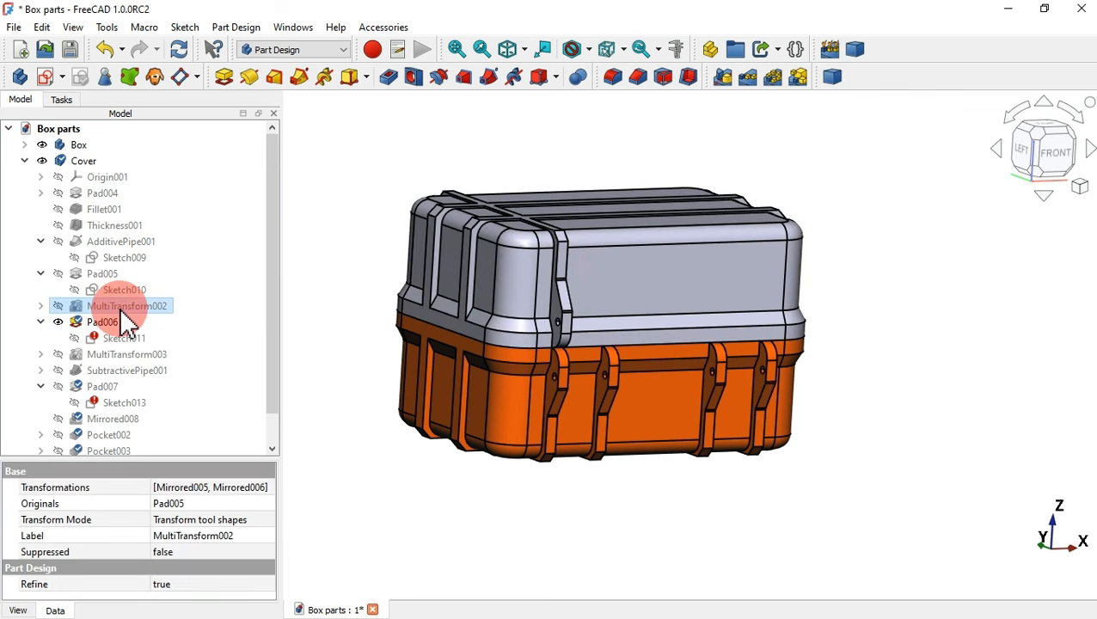
key(space)
click(133, 340)
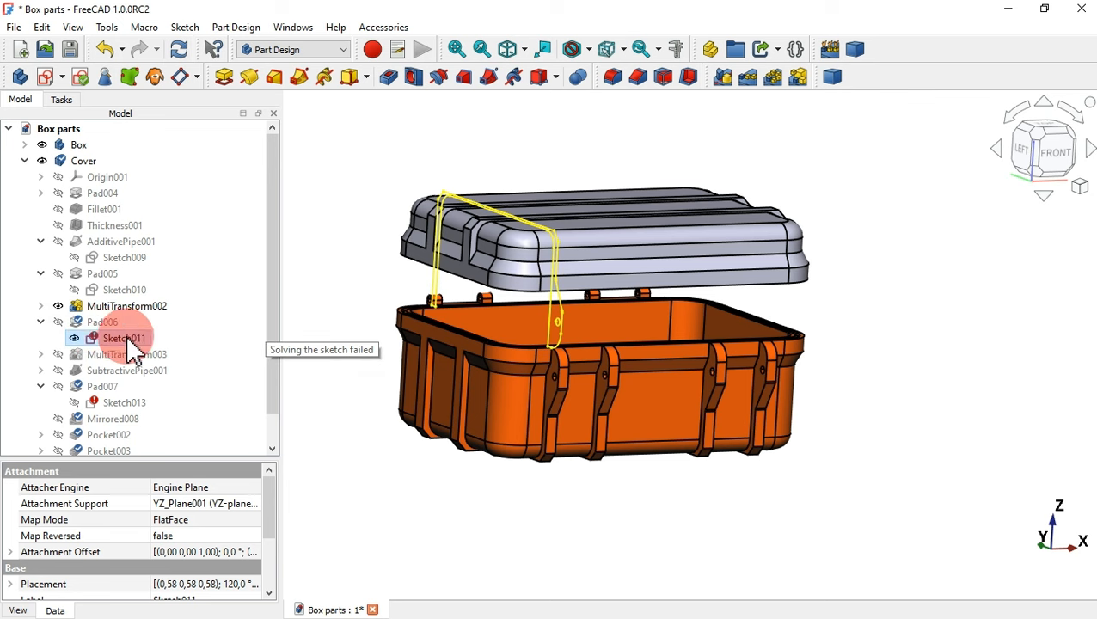
double_click(113, 339)
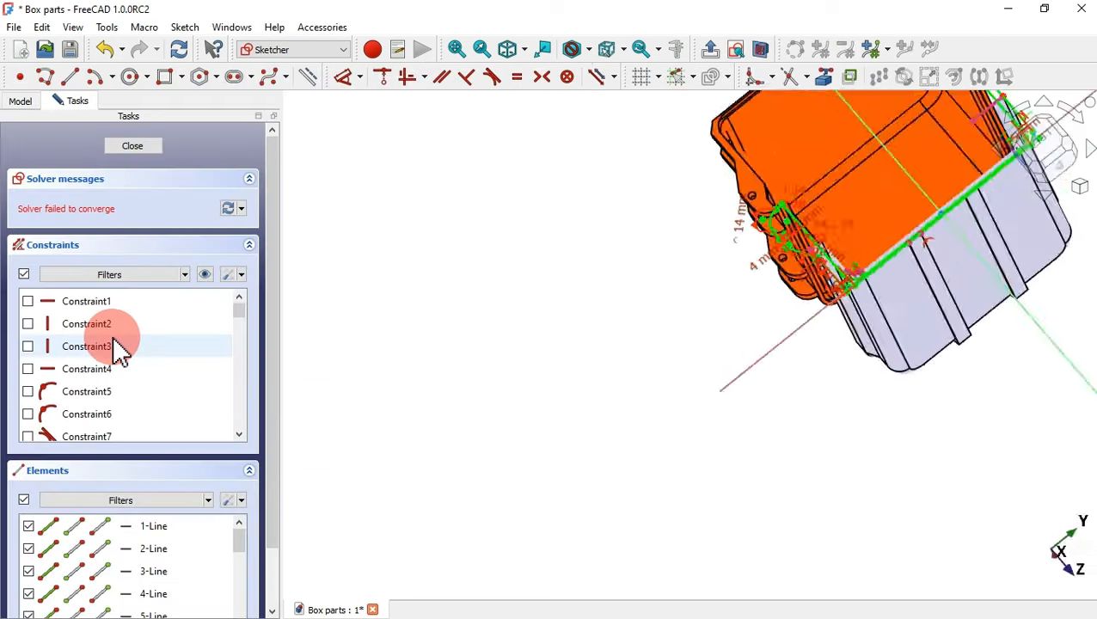
- Hide all constraints in Sketch011 and delete the short vertical external reference on the cover rim beside the lug profile
click(446, 313)
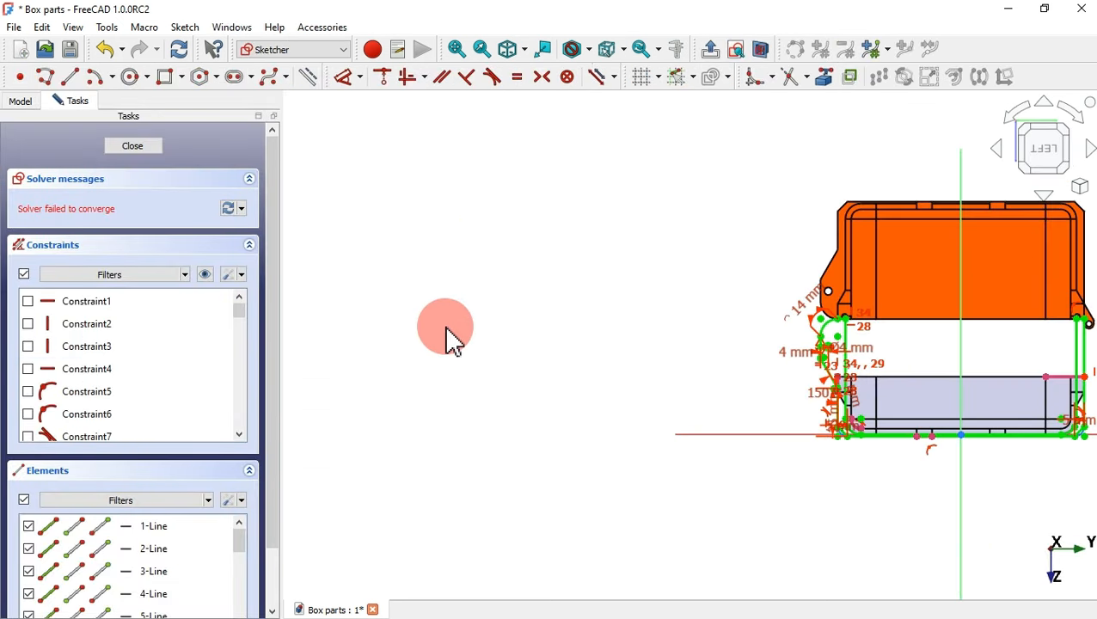
scroll(445, 340, down, 2)
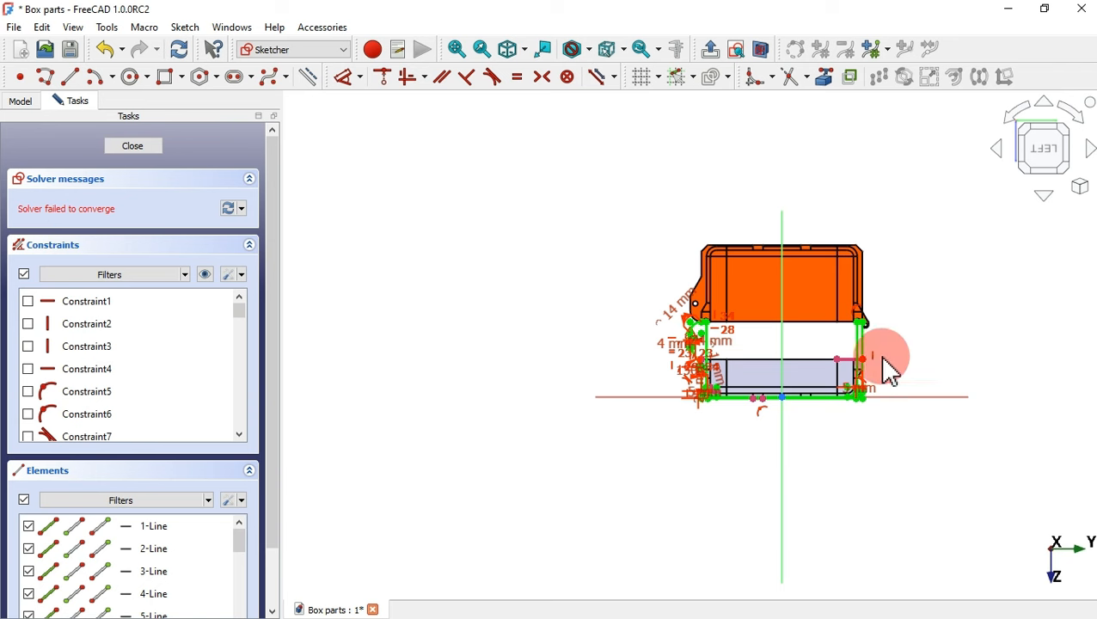
scroll(880, 372, up, 2)
scroll(782, 344, up, 2)
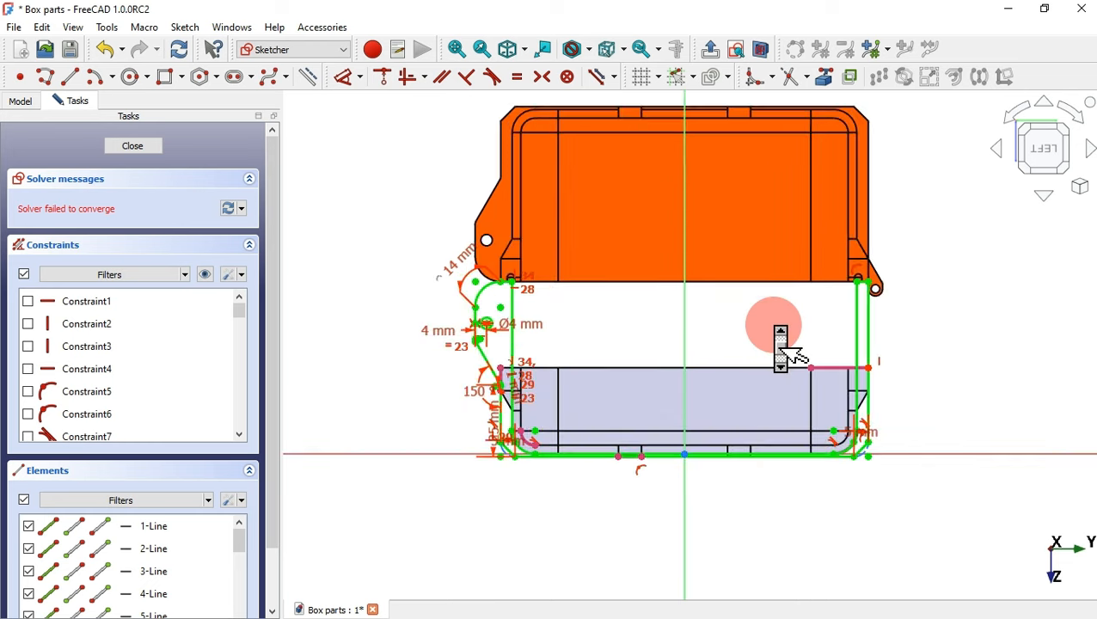
scroll(783, 348, up, 1)
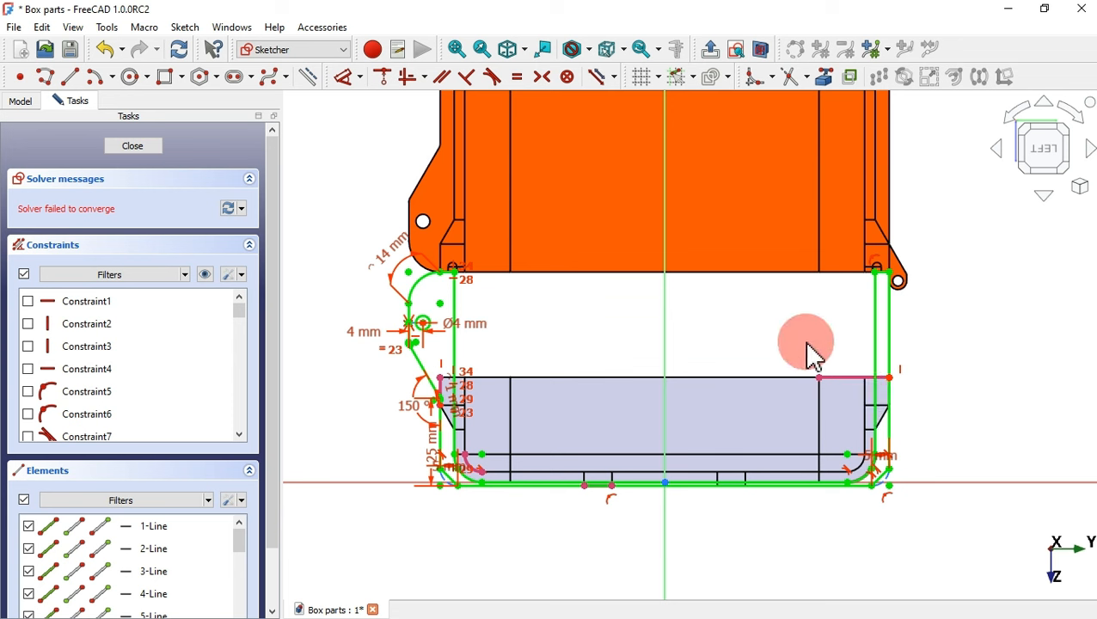
click(206, 275)
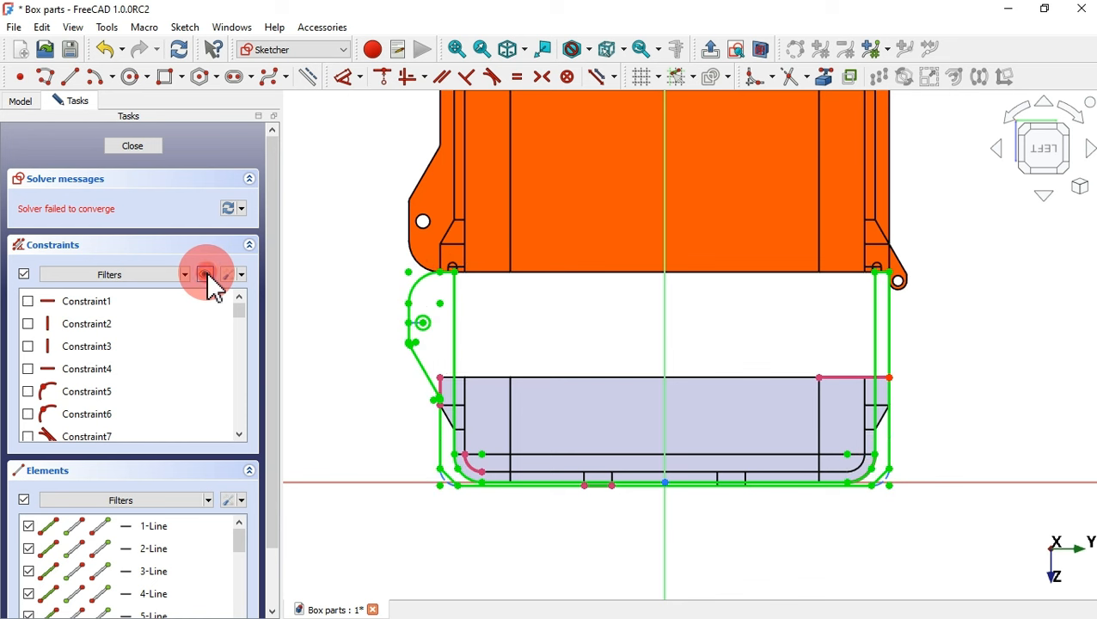
scroll(454, 486, up, 2)
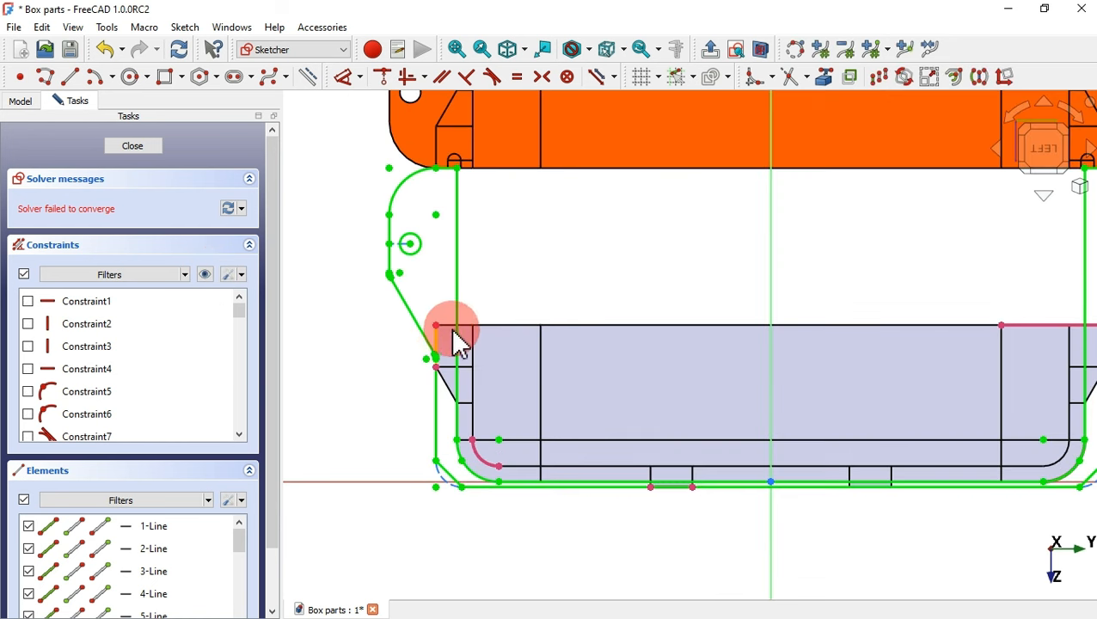
mouse_move(441, 335)
mouse_down()
mouse_move(436, 297)
mouse_move(400, 300)
mouse_up()
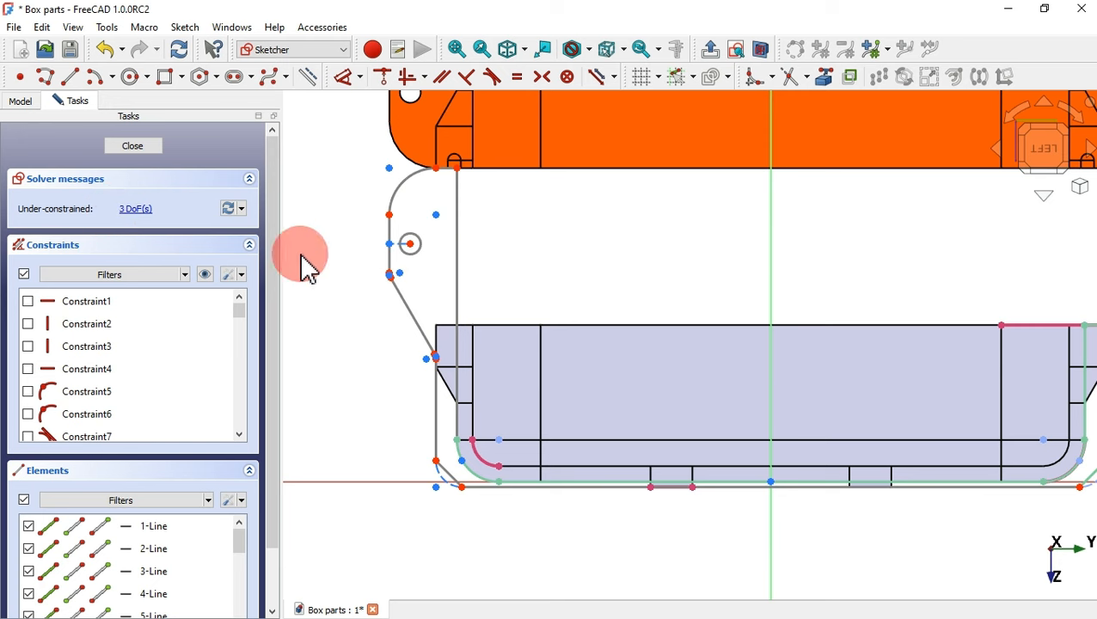
- Reference the cover rim's outer corner point beside the lug profile as external geometry
scroll(387, 305, down, 2)
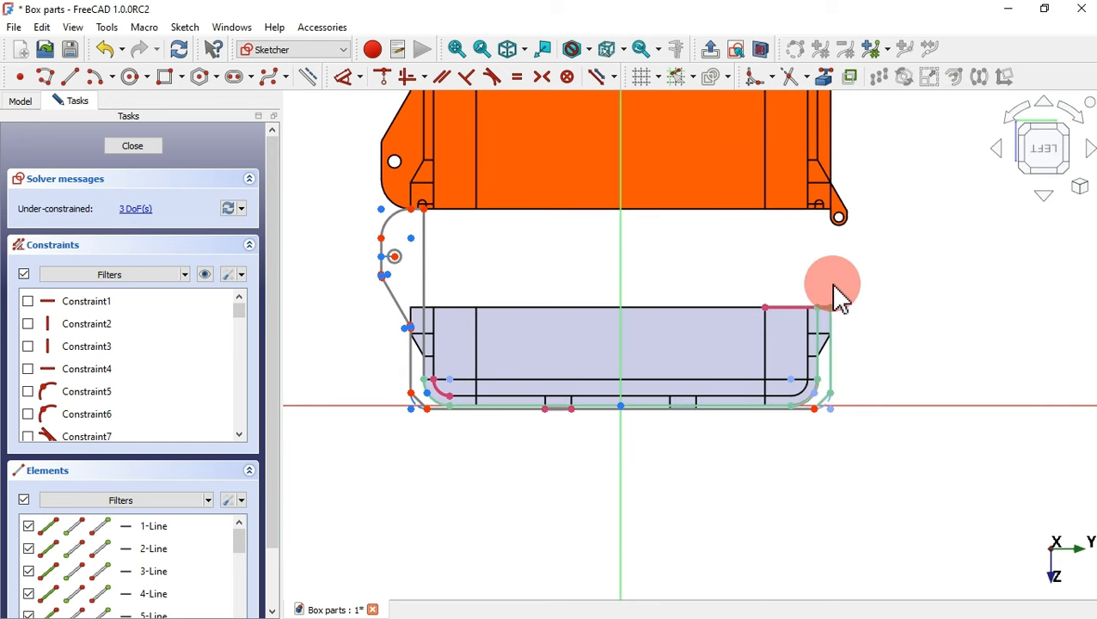
scroll(836, 297, up, 3)
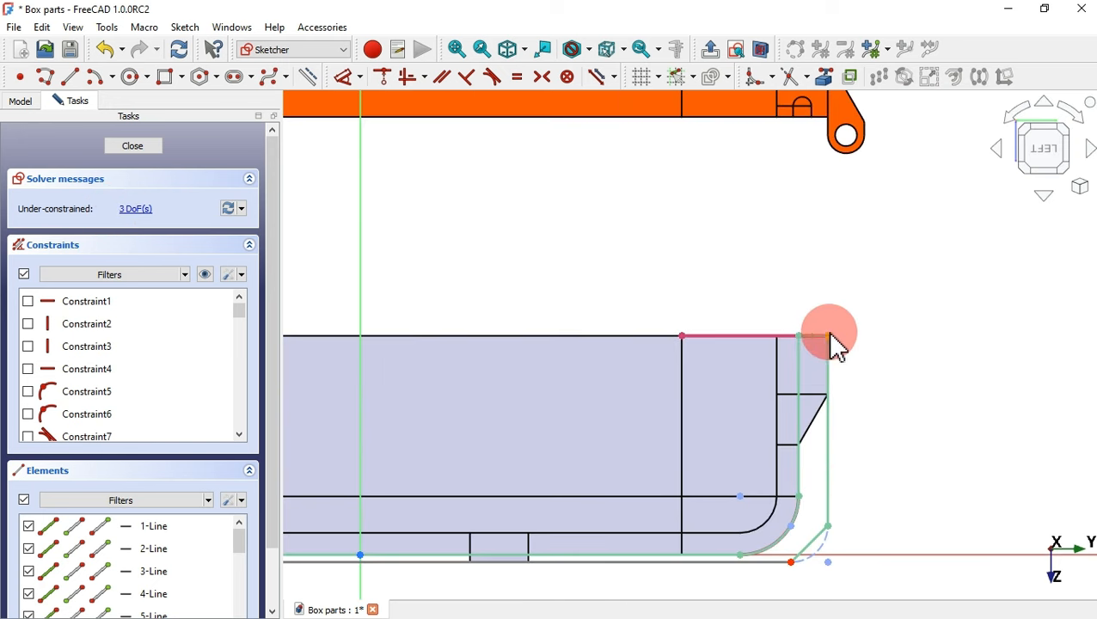
scroll(885, 349, down, 4)
scroll(543, 316, up, 4)
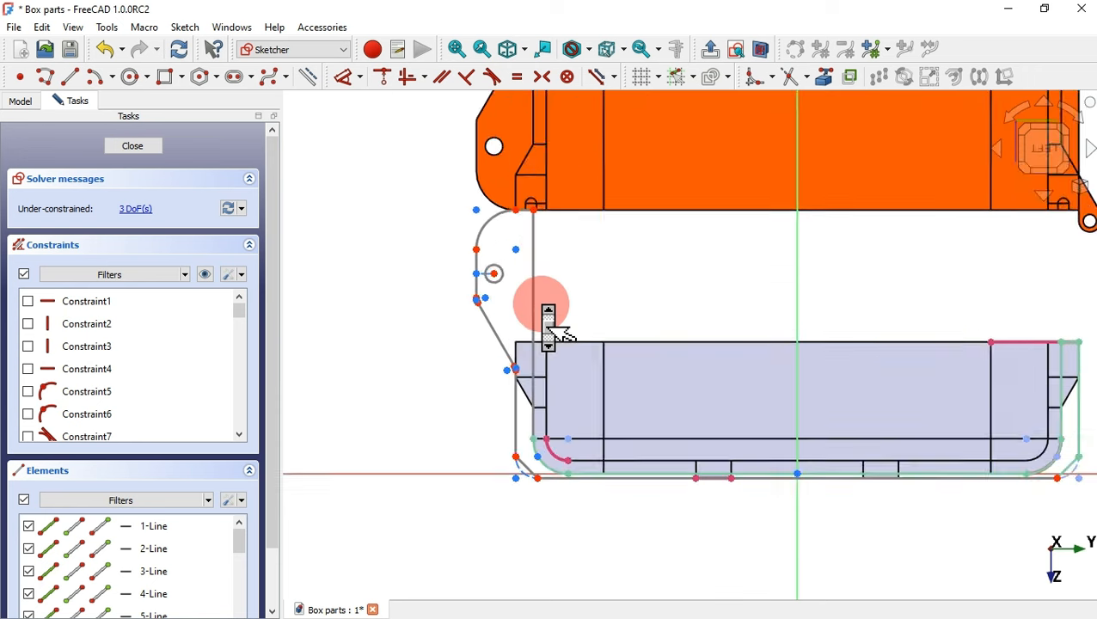
click(825, 79)
scroll(507, 365, up, 3)
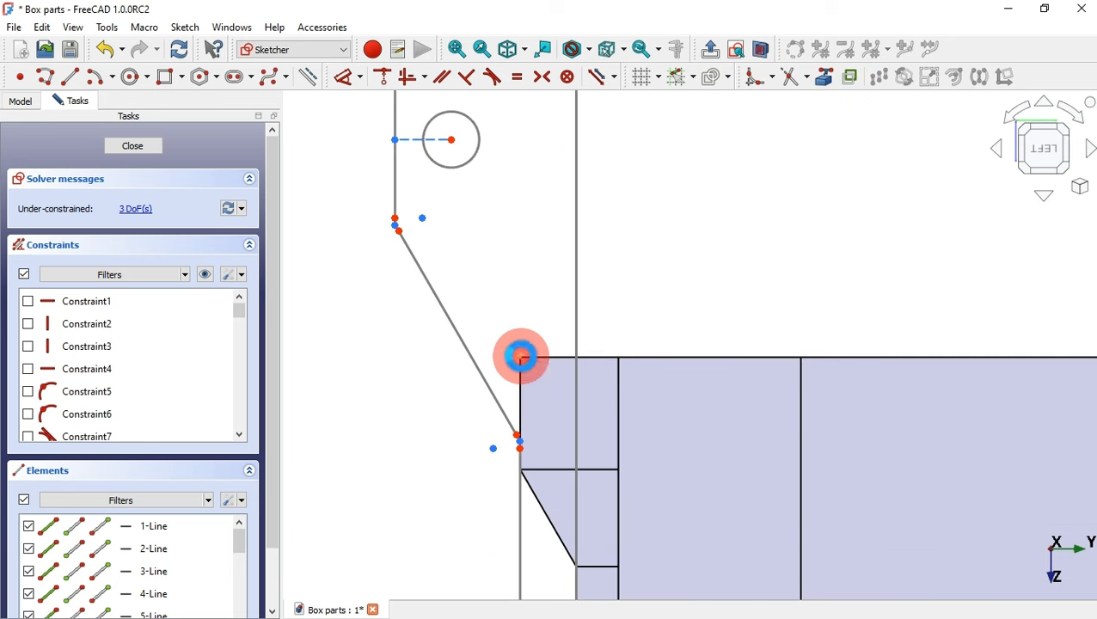
scroll(531, 320, down, 3)
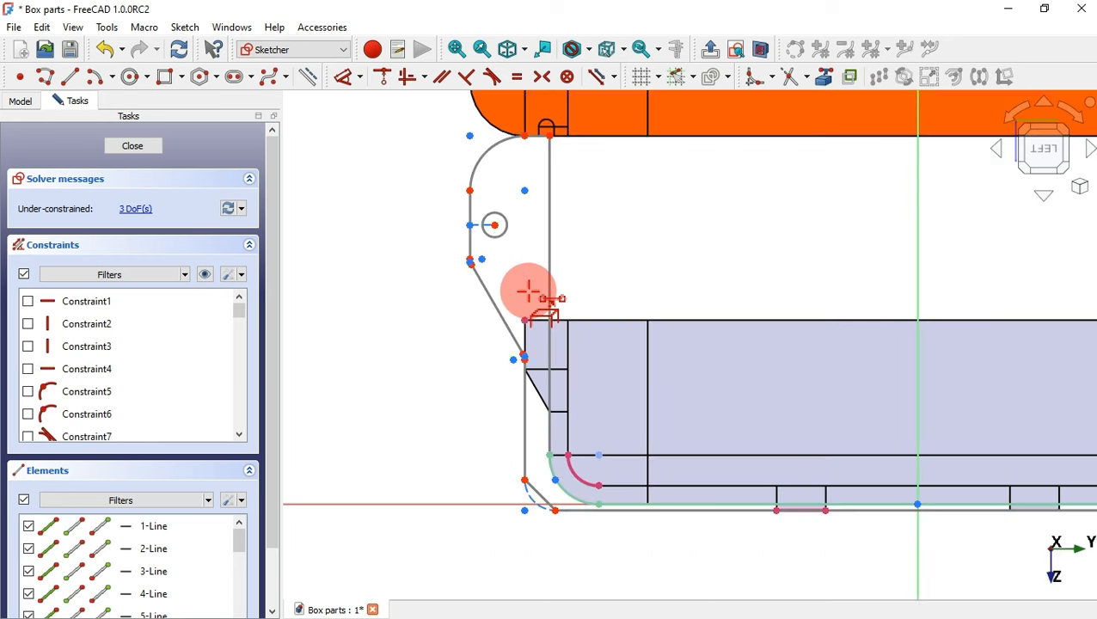
- Show all sketch constraints again and delete the lug profile's 25 mm height and 150° angle constraints
click(204, 275)
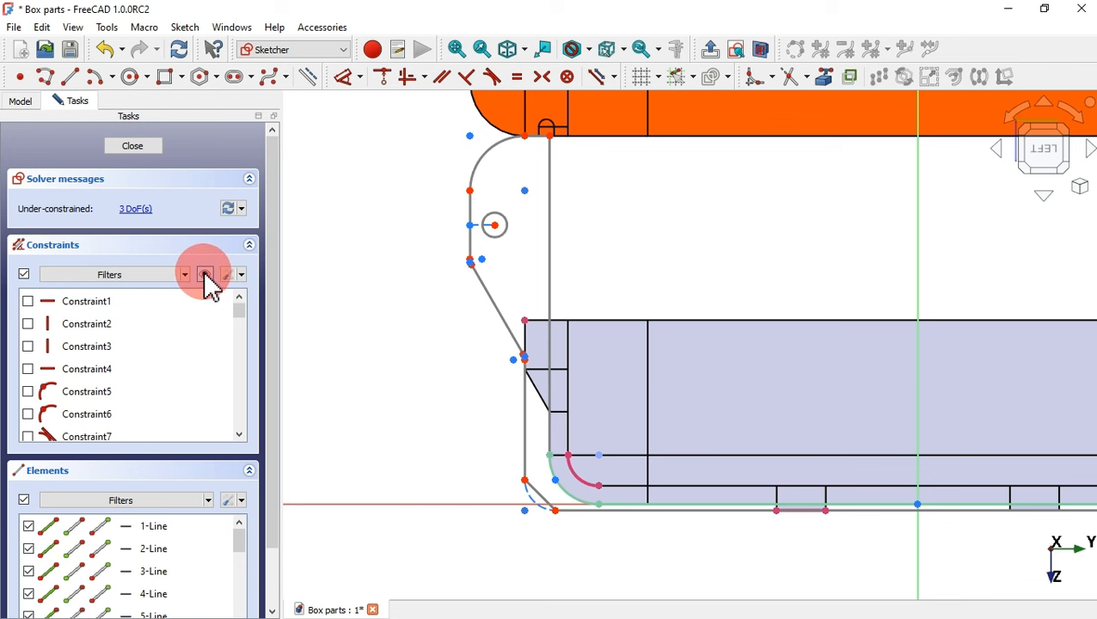
click(205, 275)
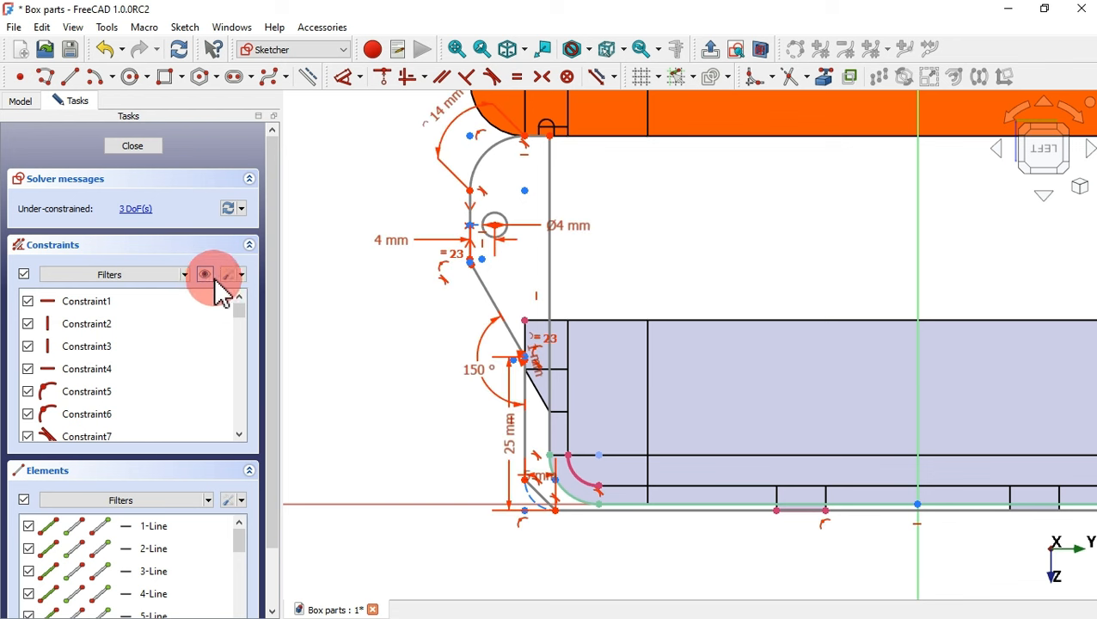
click(685, 244)
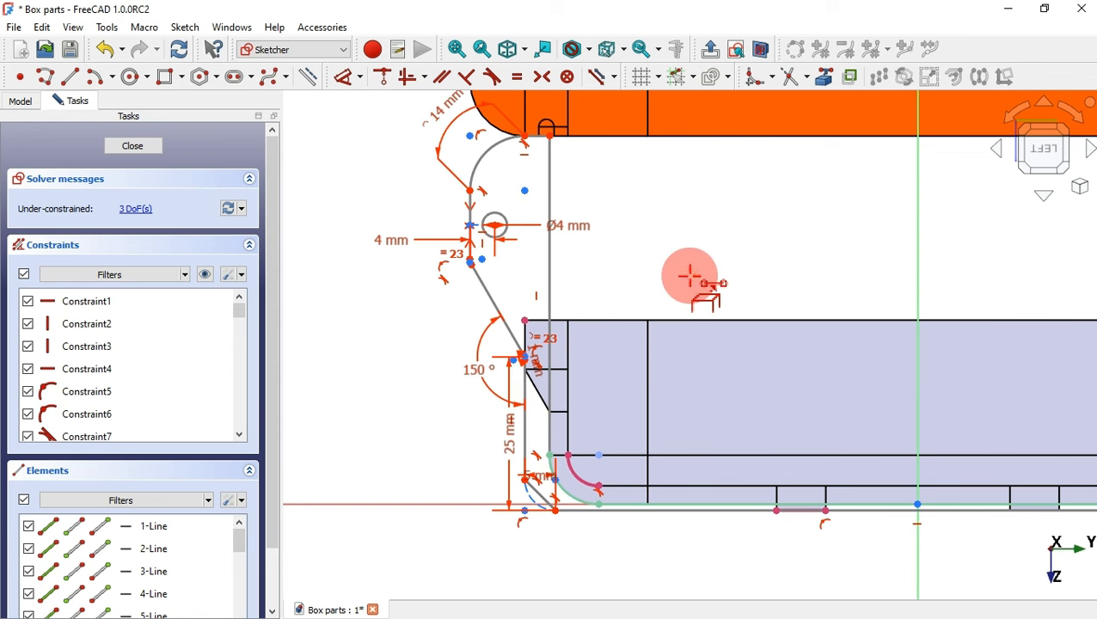
scroll(570, 445, up, 2)
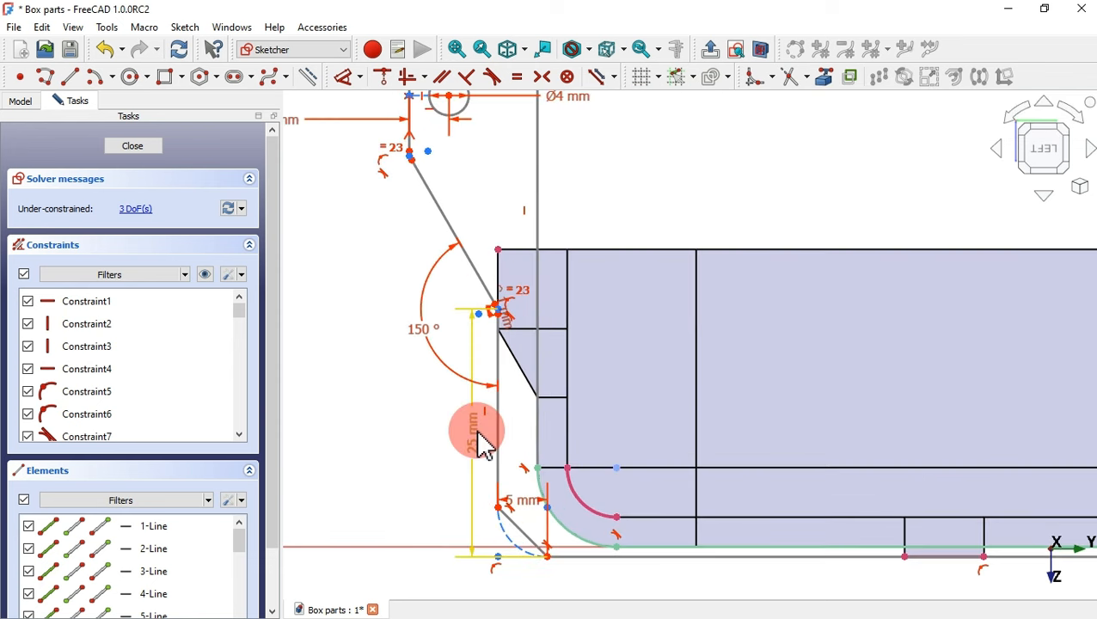
key(Delete)
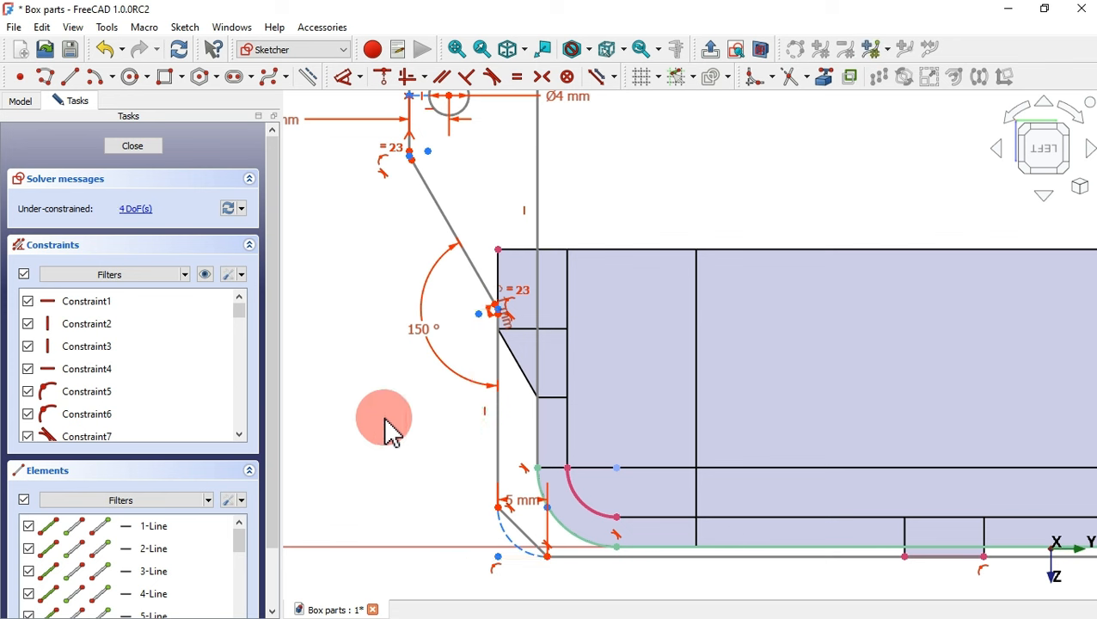
click(331, 317)
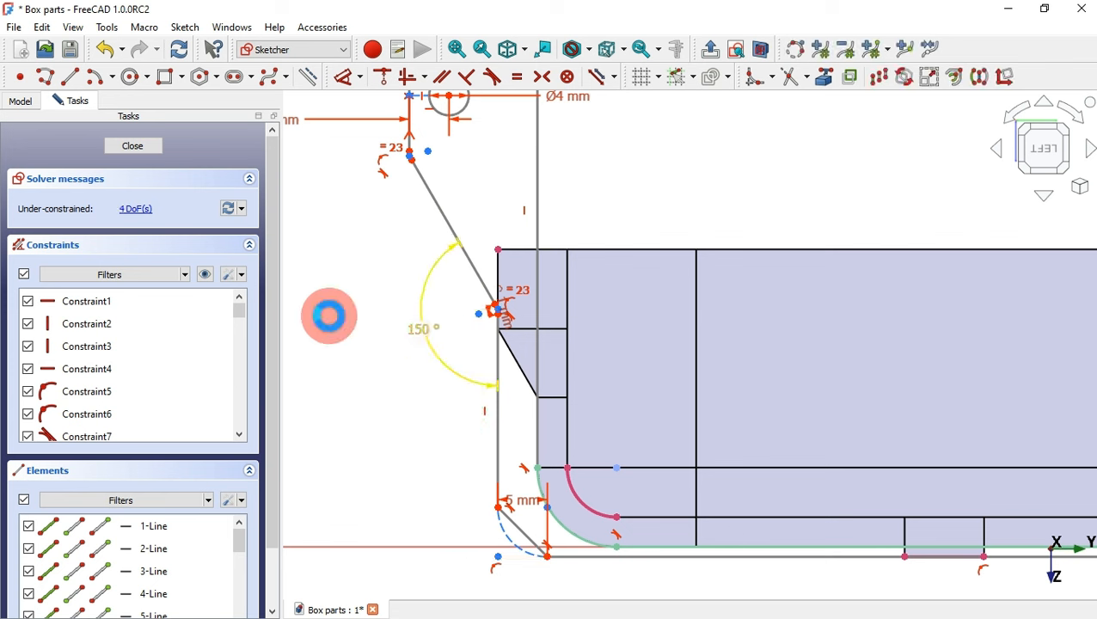
key(Delete)
- Dimension the vertical edge between the lug's slanted edge and the corner chamfer to 3 mm
click(511, 324)
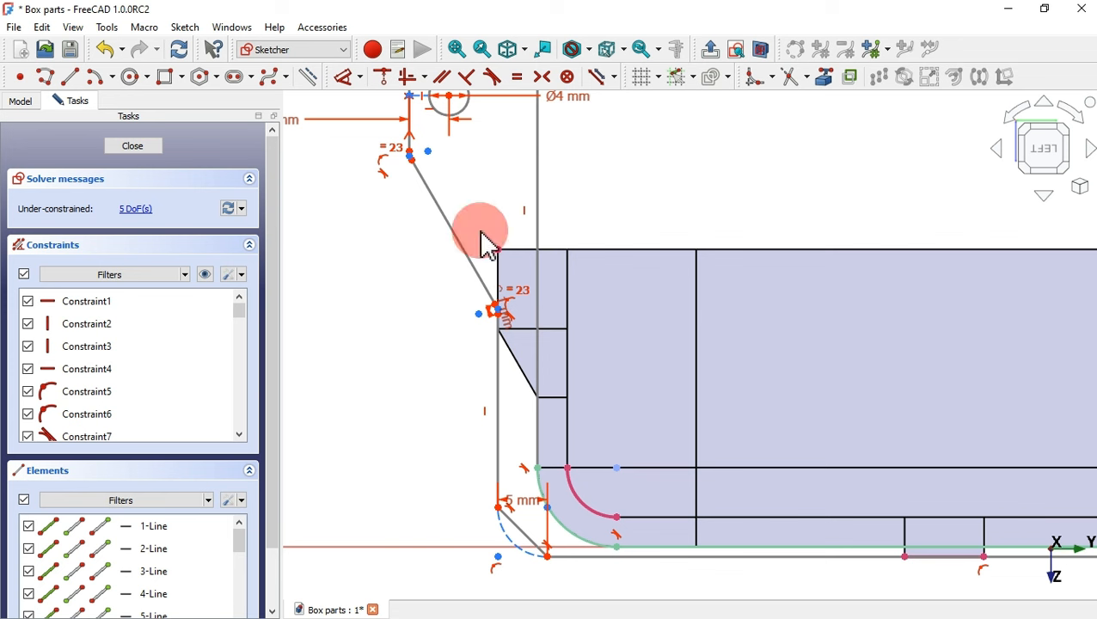
click(347, 77)
click(483, 357)
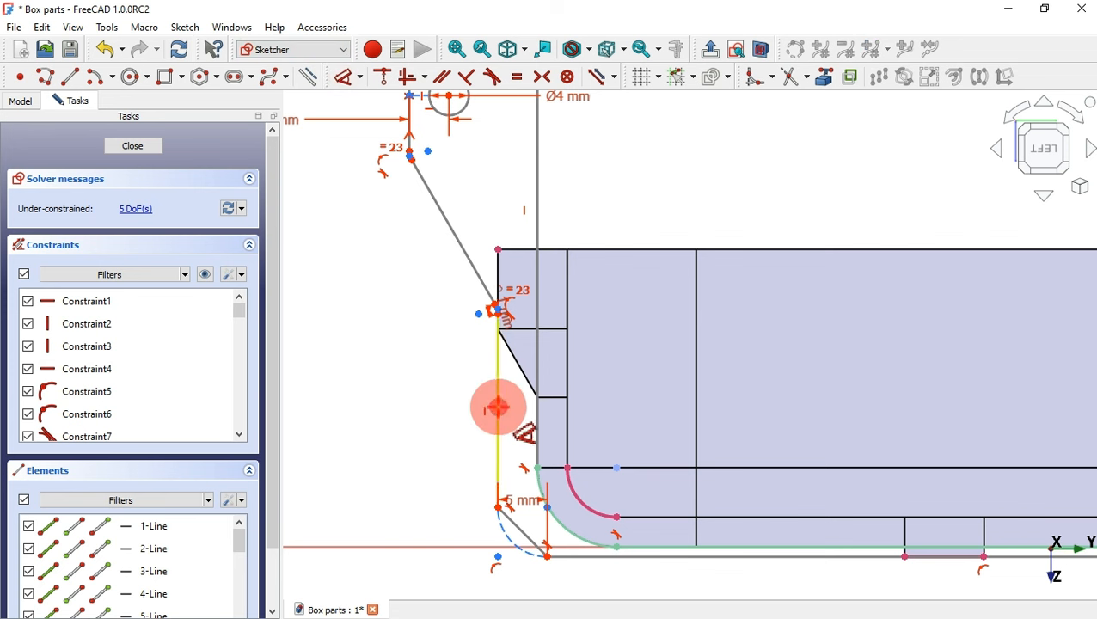
click(390, 410)
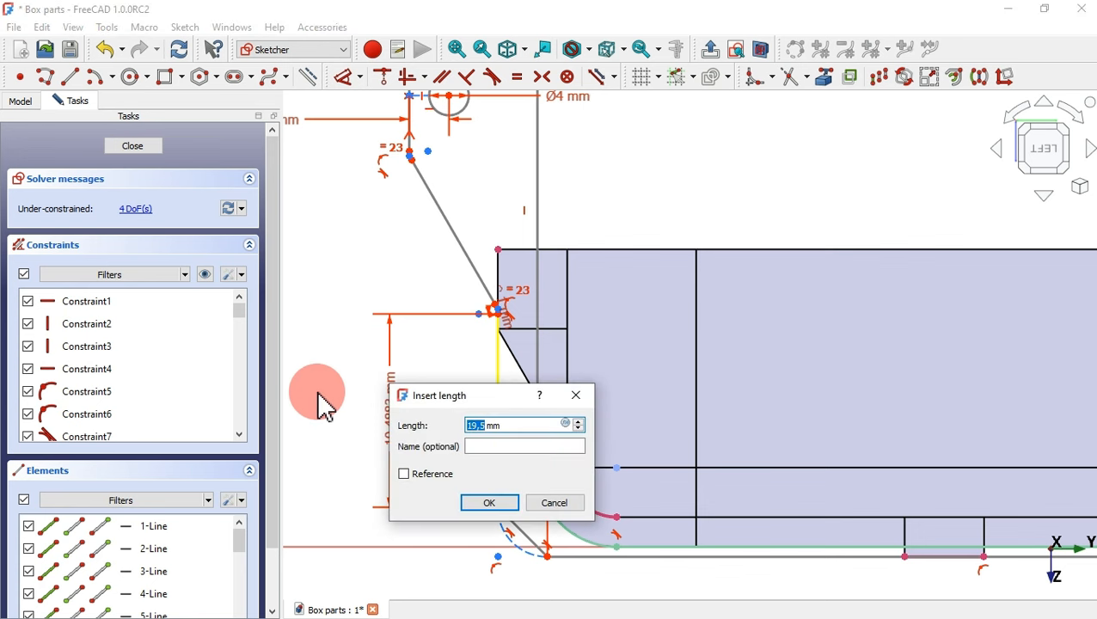
key(Return)
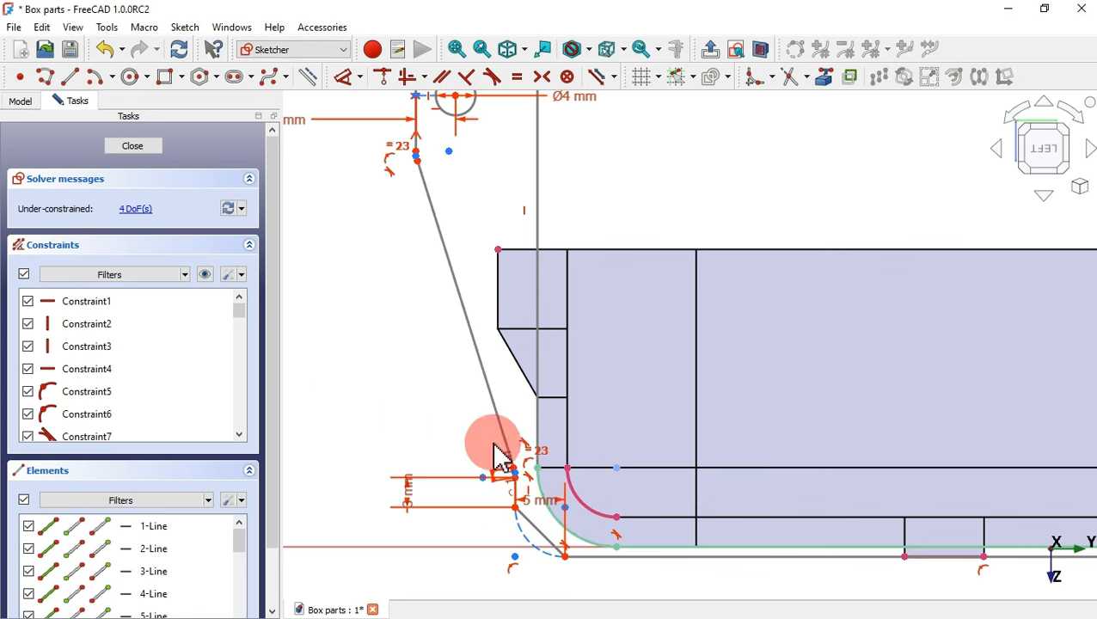
- Dimension the short vertical outer edge beside the lug's 4 mm hole to 5 mm
scroll(526, 446, down, 1)
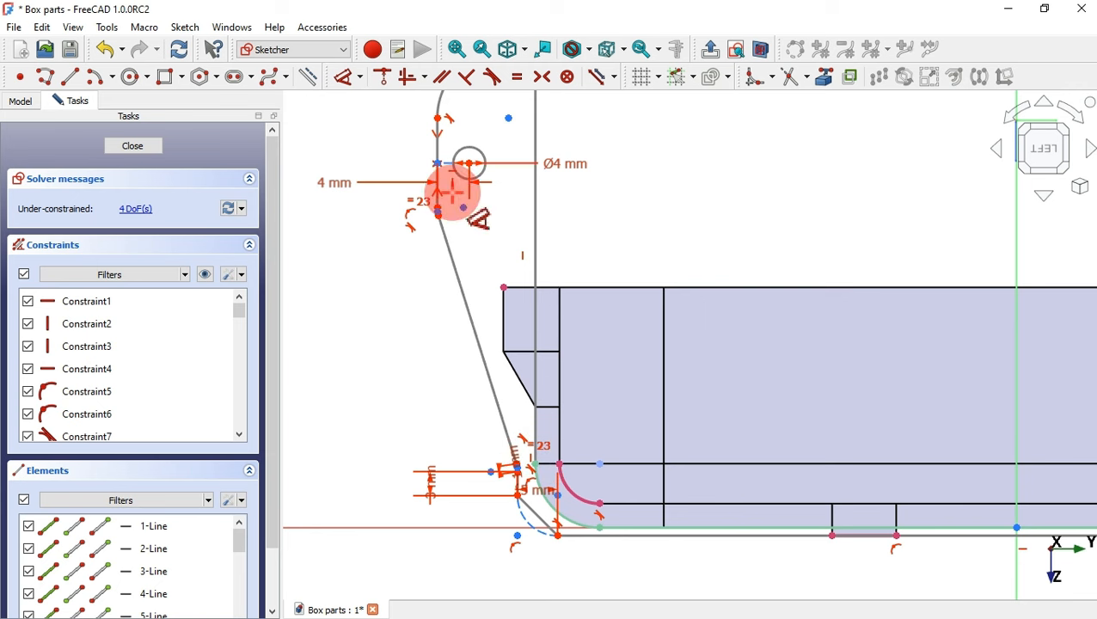
scroll(435, 122, up, 3)
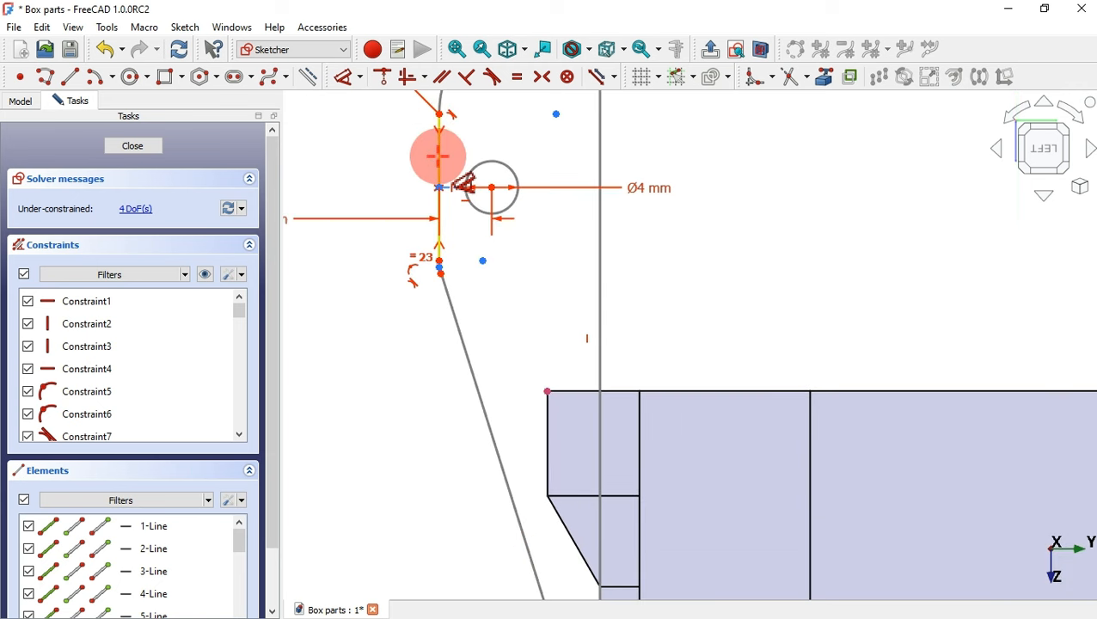
drag(439, 155, 348, 170)
click(345, 163)
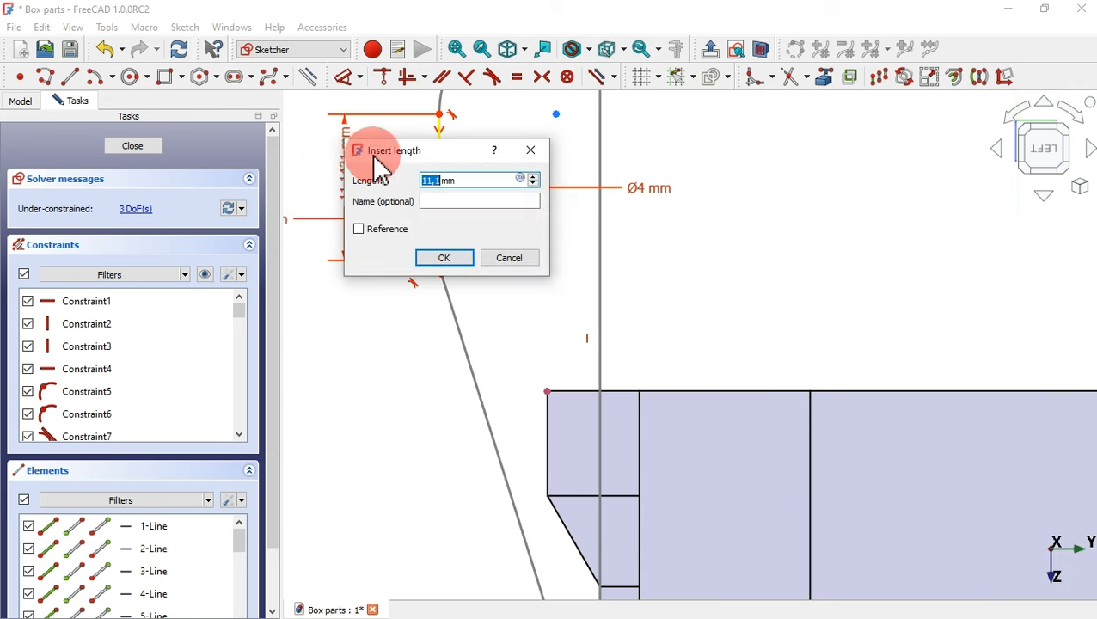
text(5)
key(Return)
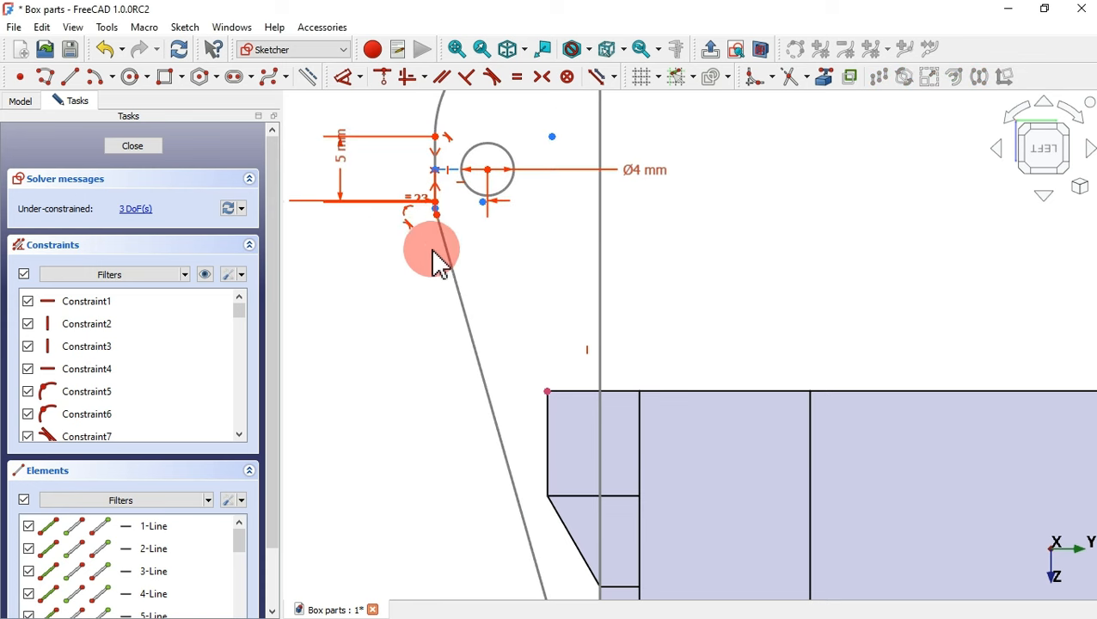
- Move the lug's top edge down near the cover rim and constrain its arc endpoint horizontally level with the referenced rim corner
scroll(438, 331, down, 2)
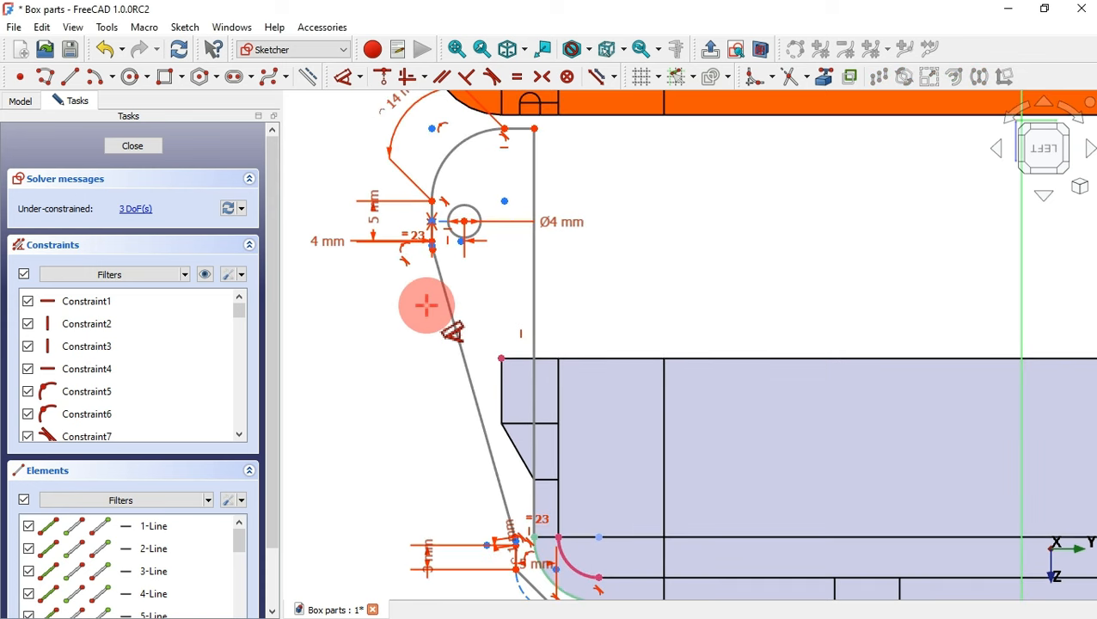
scroll(426, 306, down, 1)
mouse_move(507, 196)
mouse_down()
mouse_move(507, 367)
mouse_move(502, 360)
mouse_up()
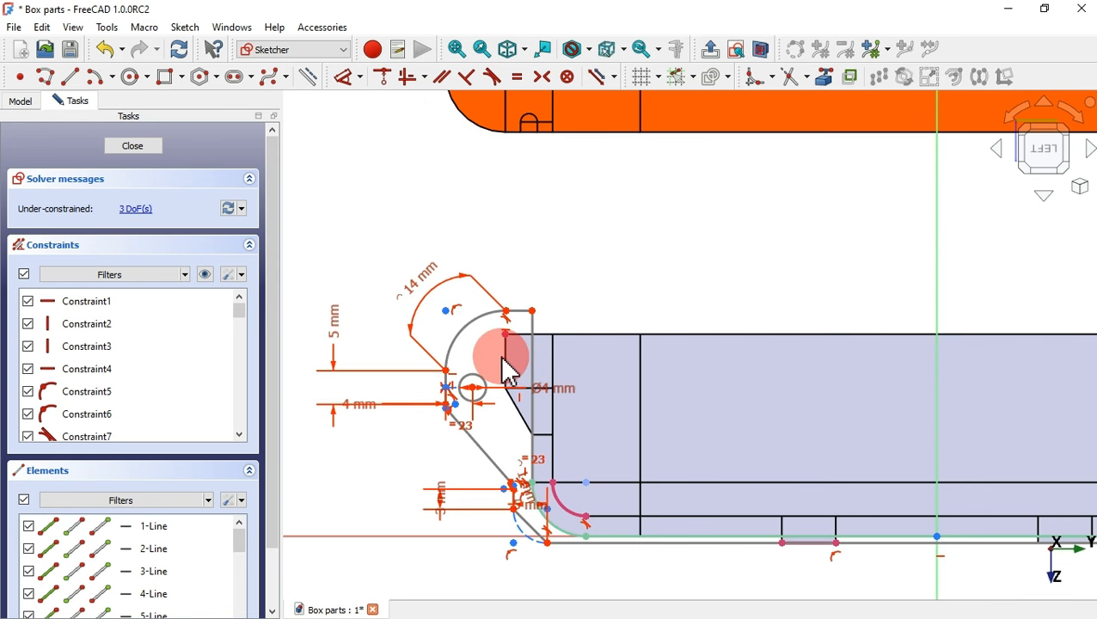
scroll(509, 371, up, 4)
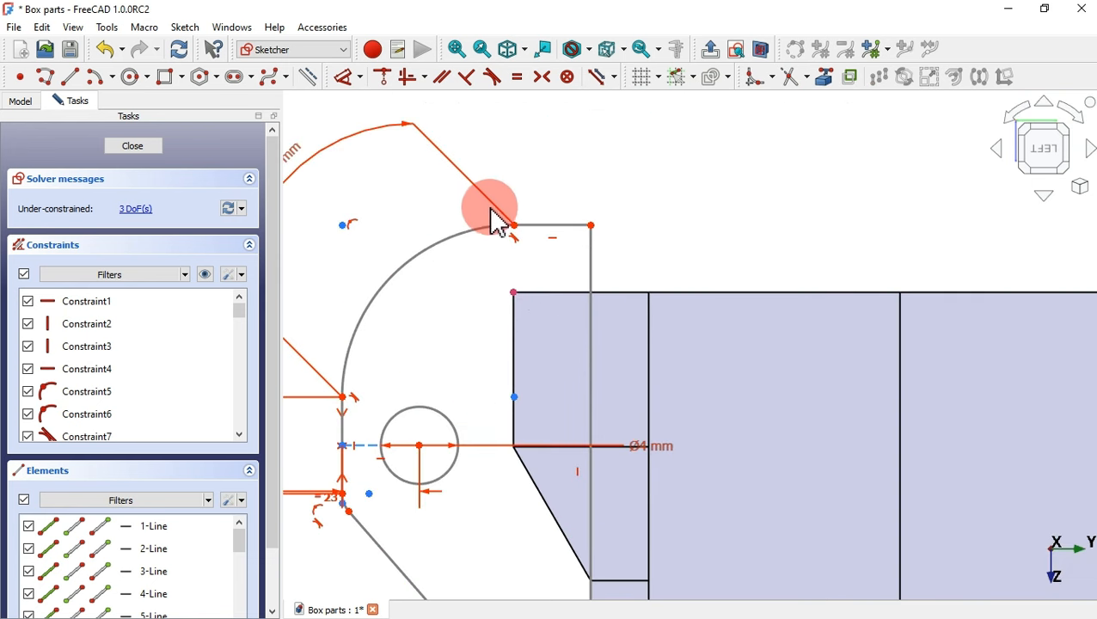
drag(481, 204, 544, 341)
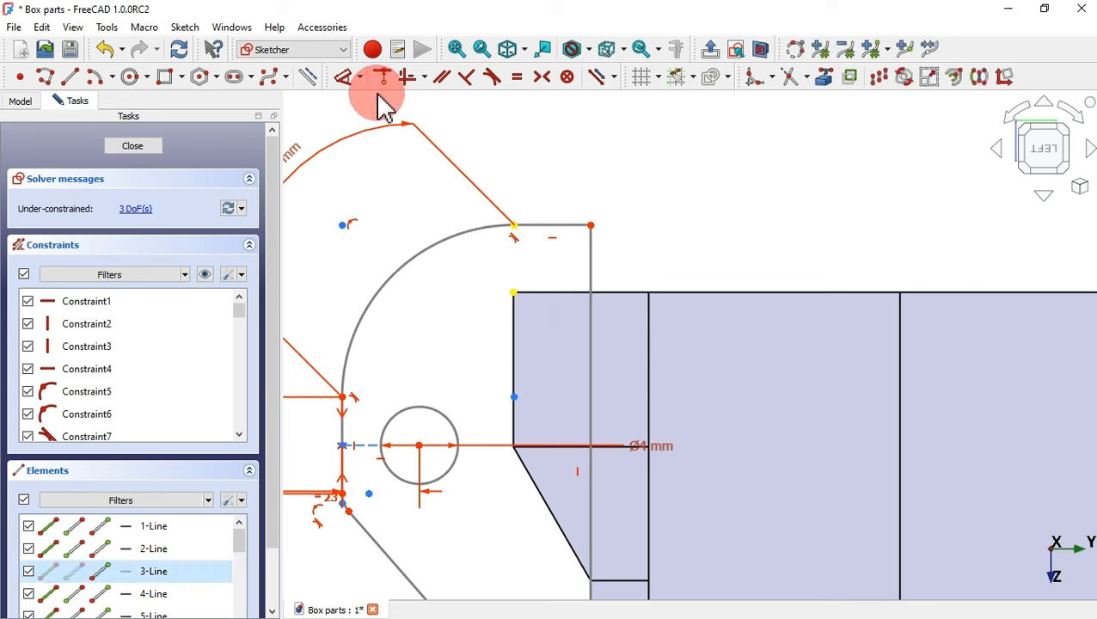
click(425, 79)
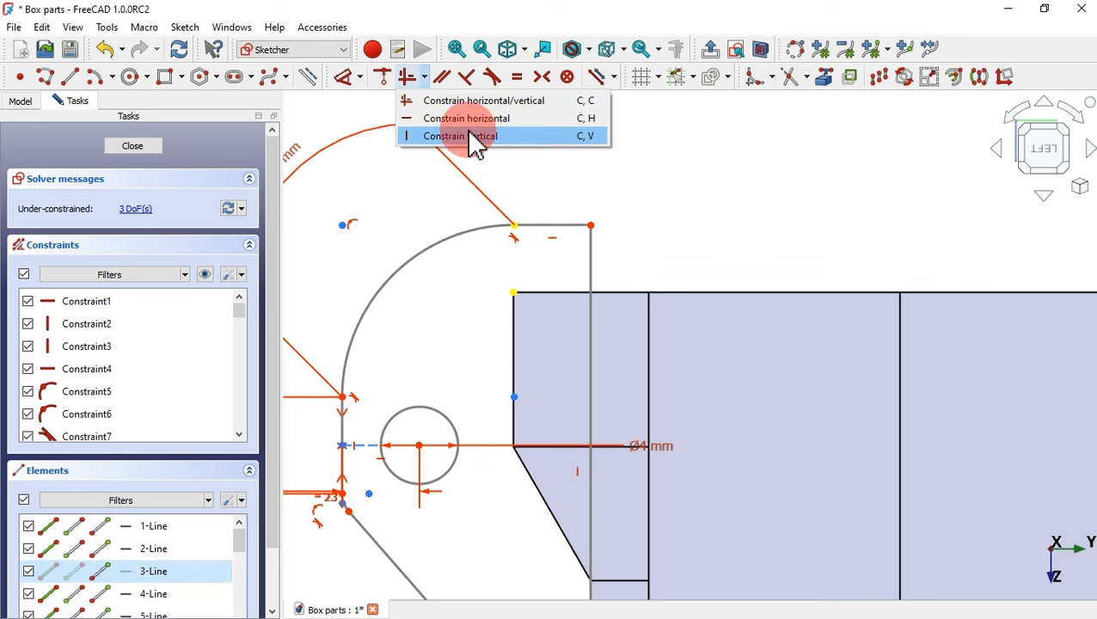
click(505, 121)
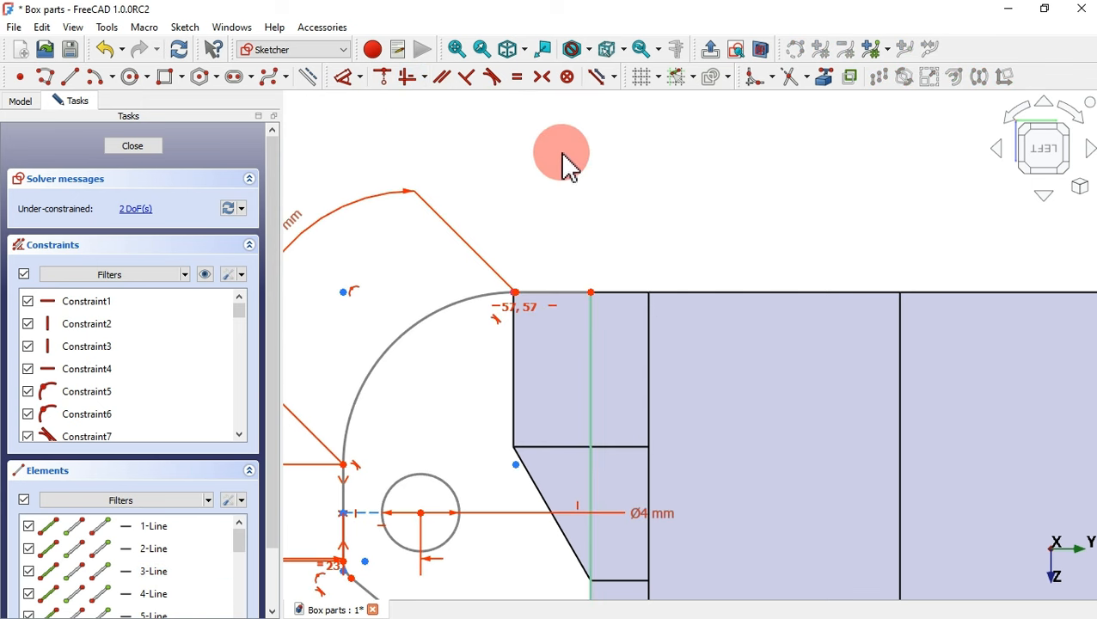
- Constrain the lug's upper arc endpoint vertically in line with the referenced corner of the cover rim
drag(487, 230, 527, 348)
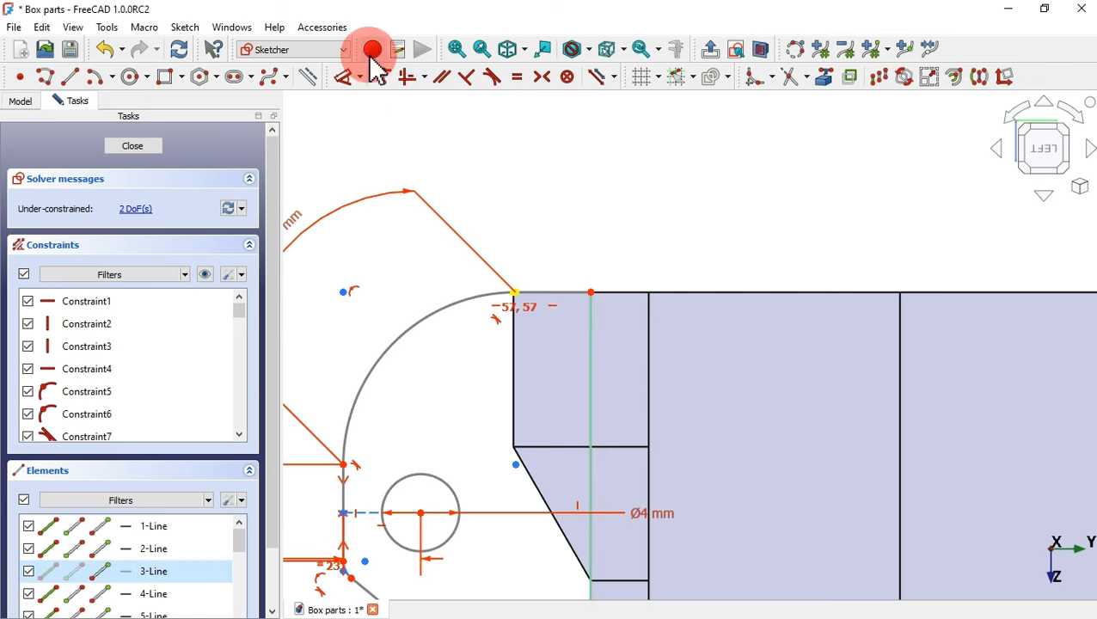
click(424, 77)
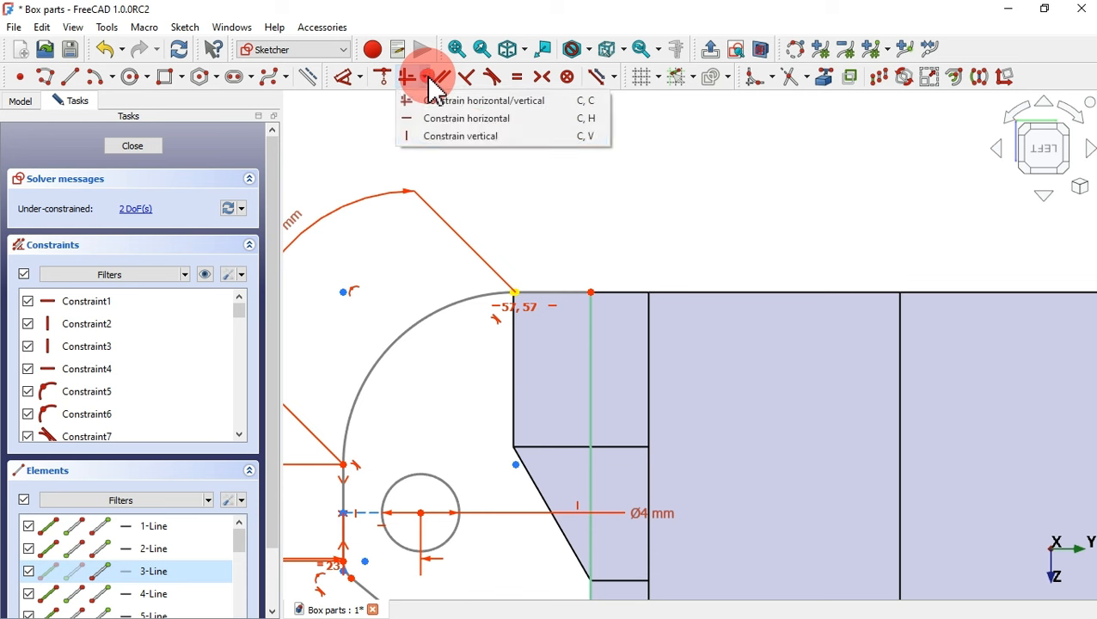
click(471, 136)
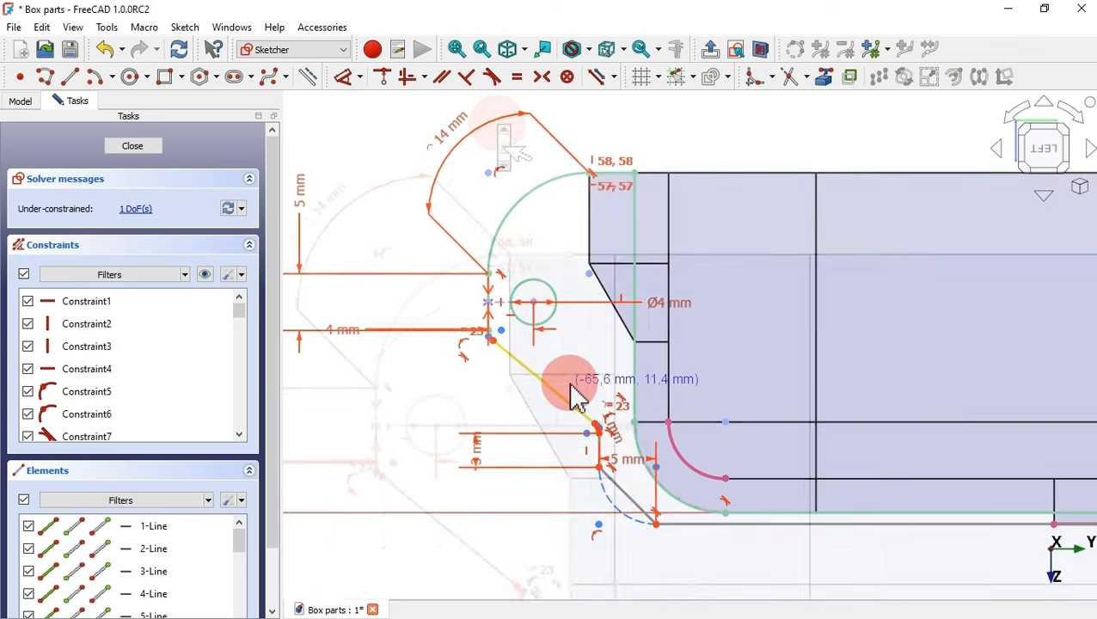
- Constrain the lug's large arc centre vertically in line with the vertex joining the 3 mm edge and the corner chamfer
click(568, 384)
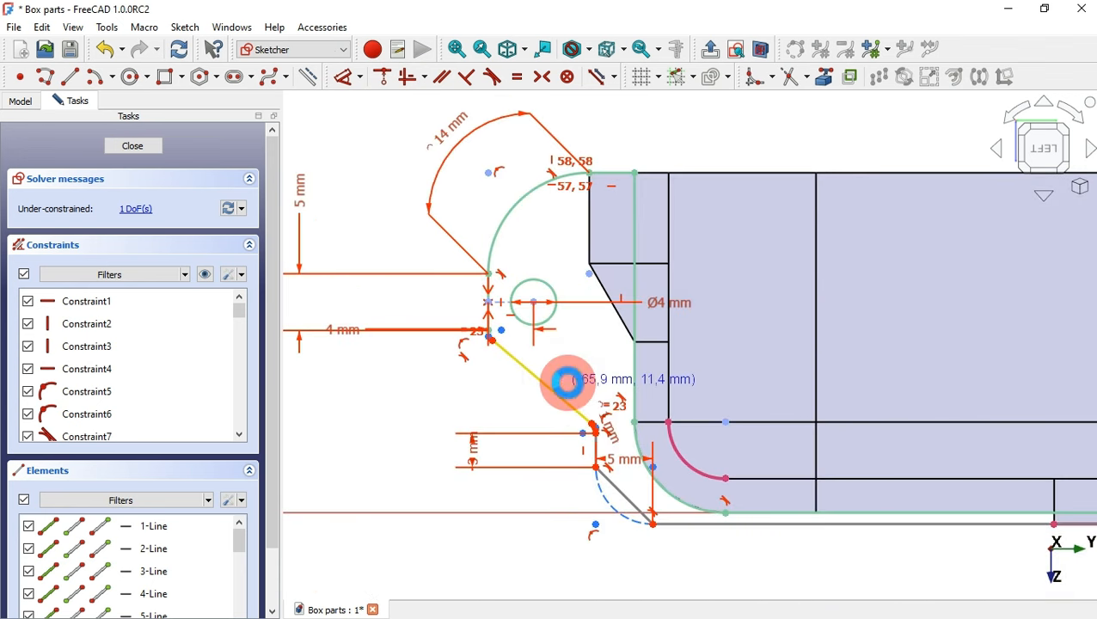
click(625, 385)
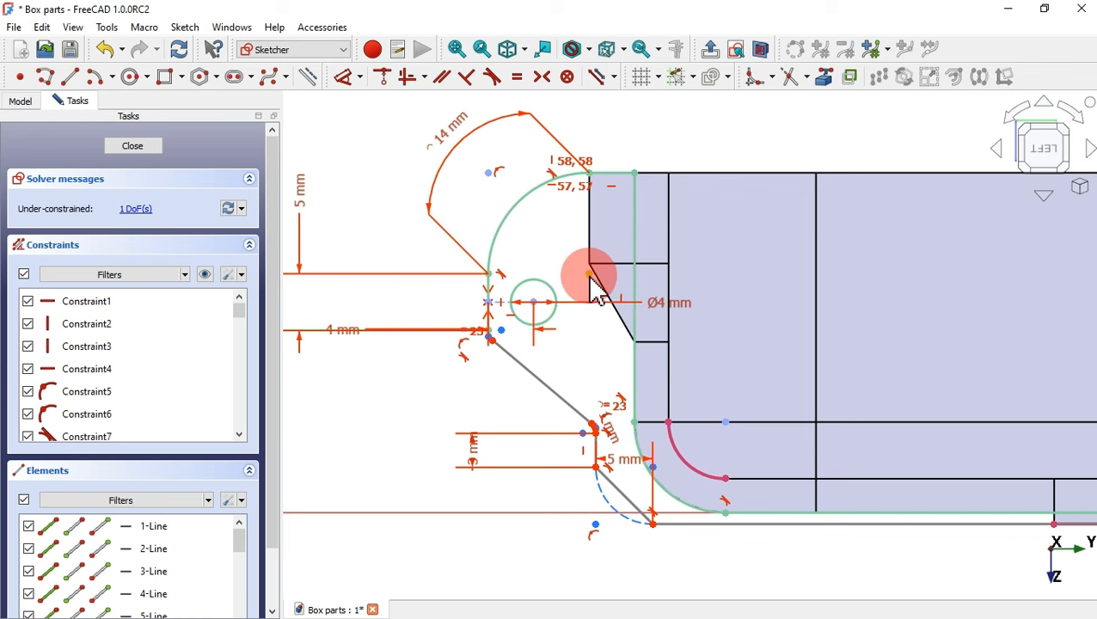
scroll(605, 436, up, 5)
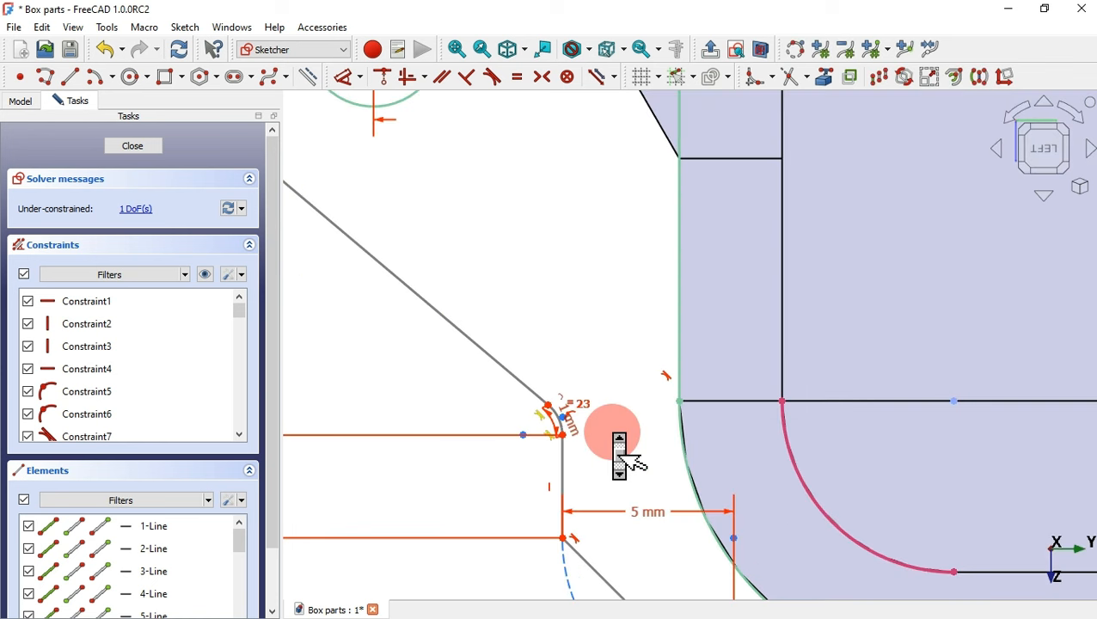
click(563, 540)
scroll(534, 509, down, 3)
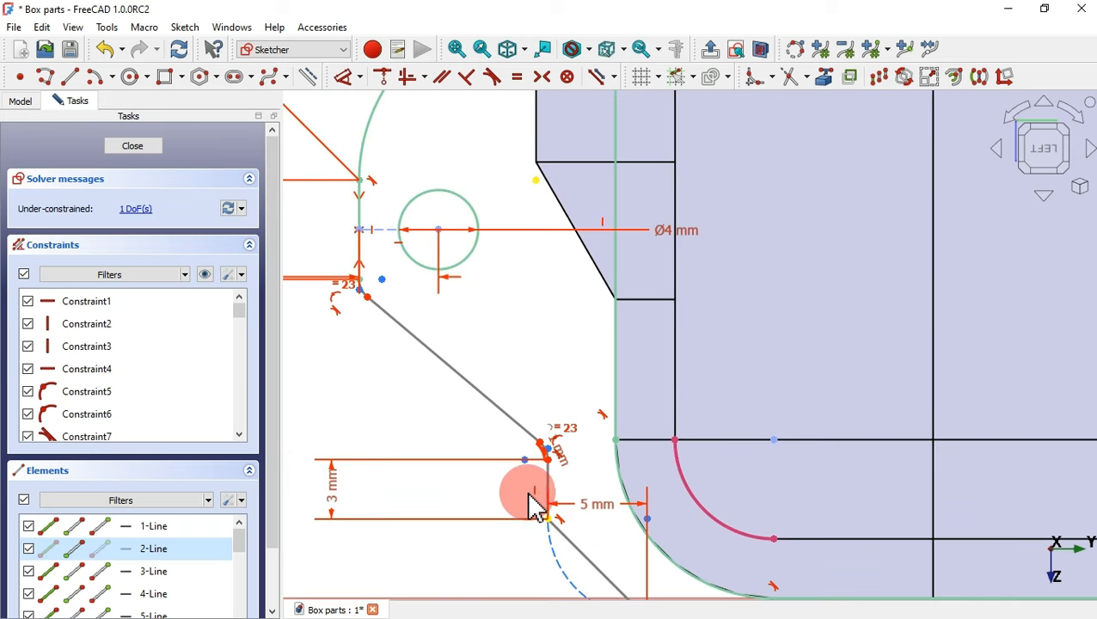
click(424, 77)
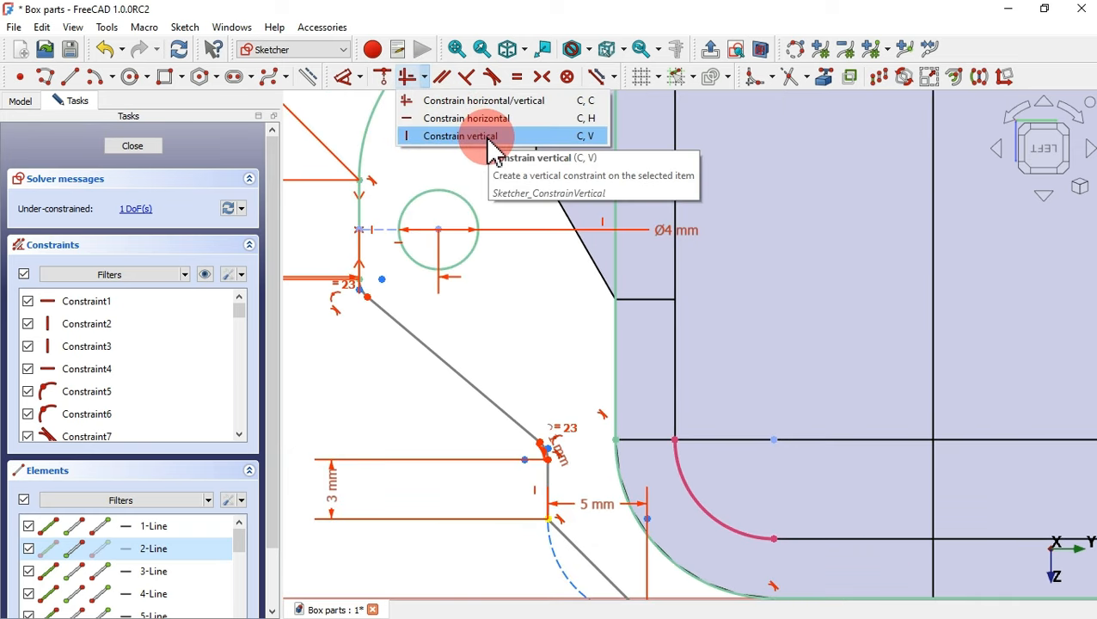
click(485, 137)
scroll(526, 306, down, 3)
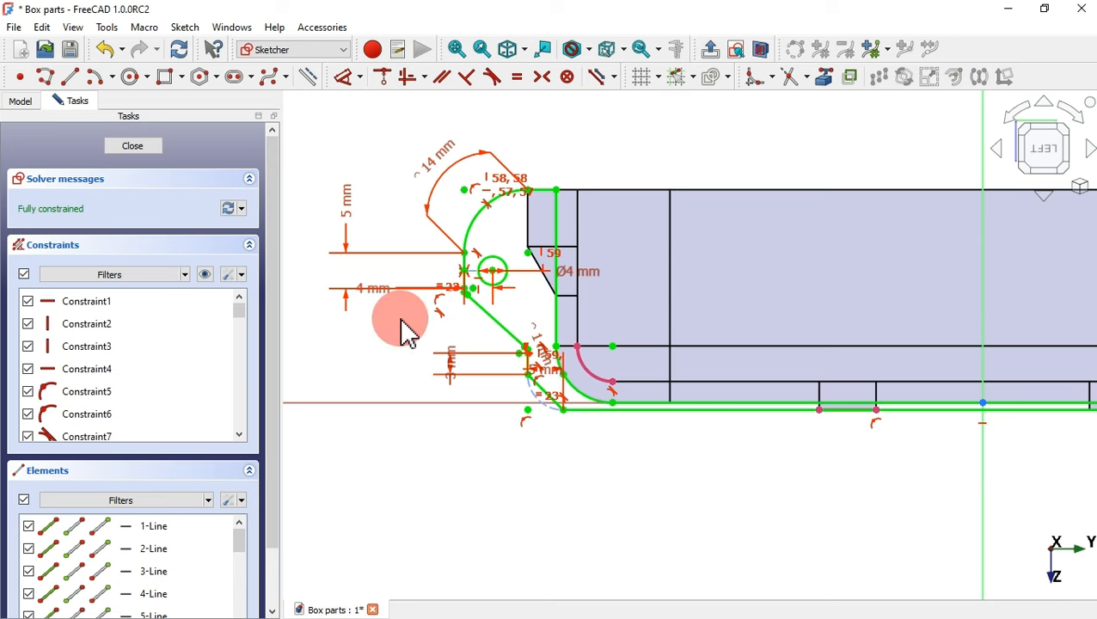
scroll(401, 322, down, 2)
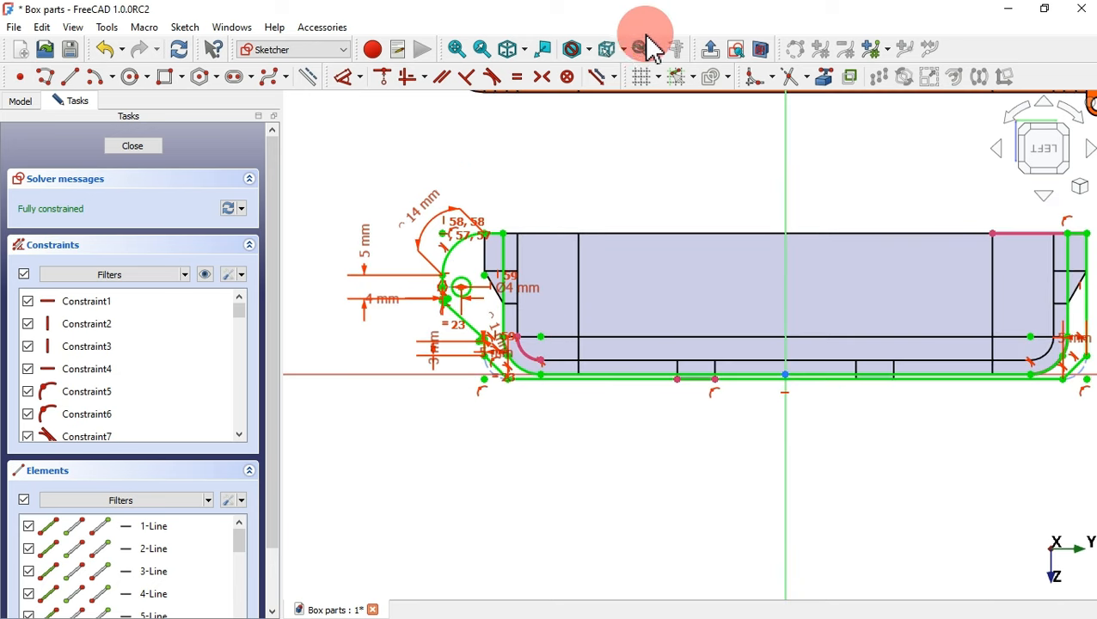
- Close the lug profile sketch, make Pad006 visible and hide Sketch011
click(712, 51)
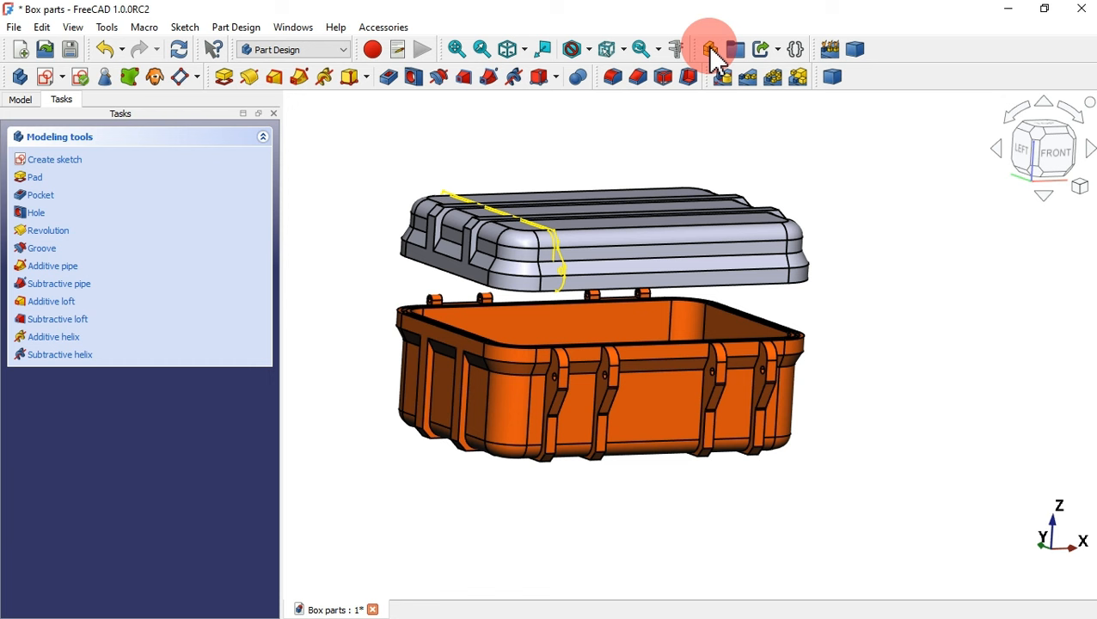
click(32, 99)
click(103, 306)
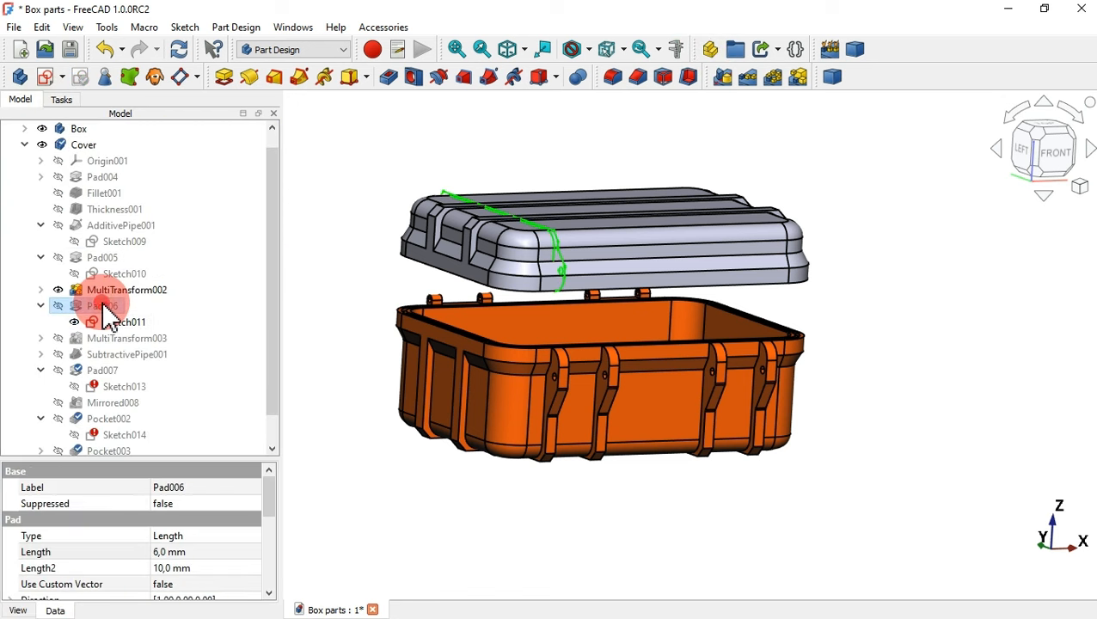
key(space)
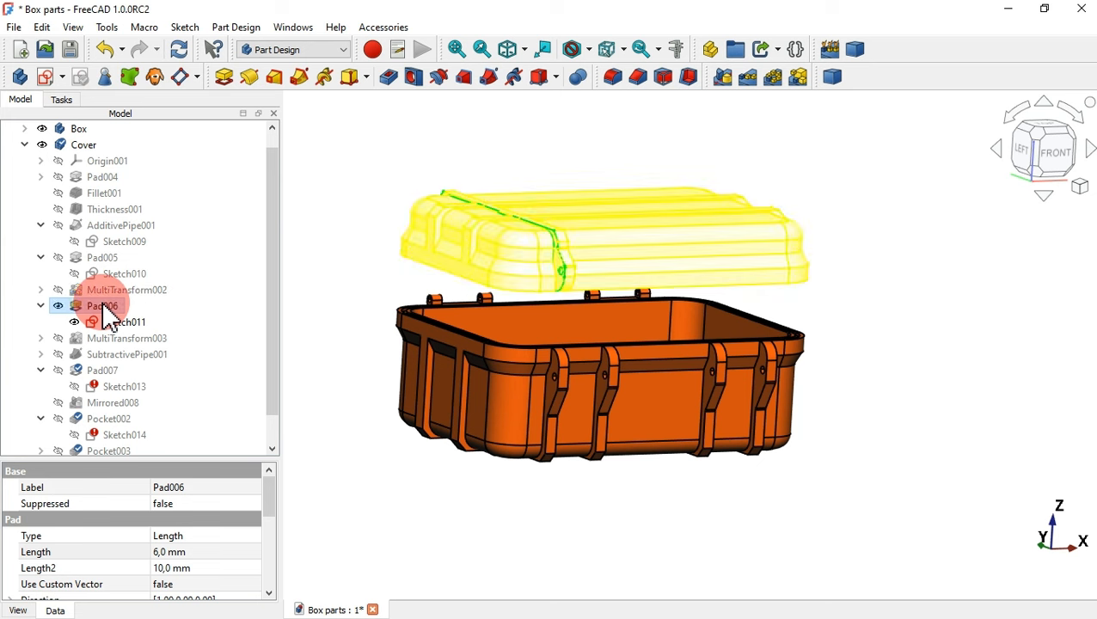
click(395, 265)
click(588, 245)
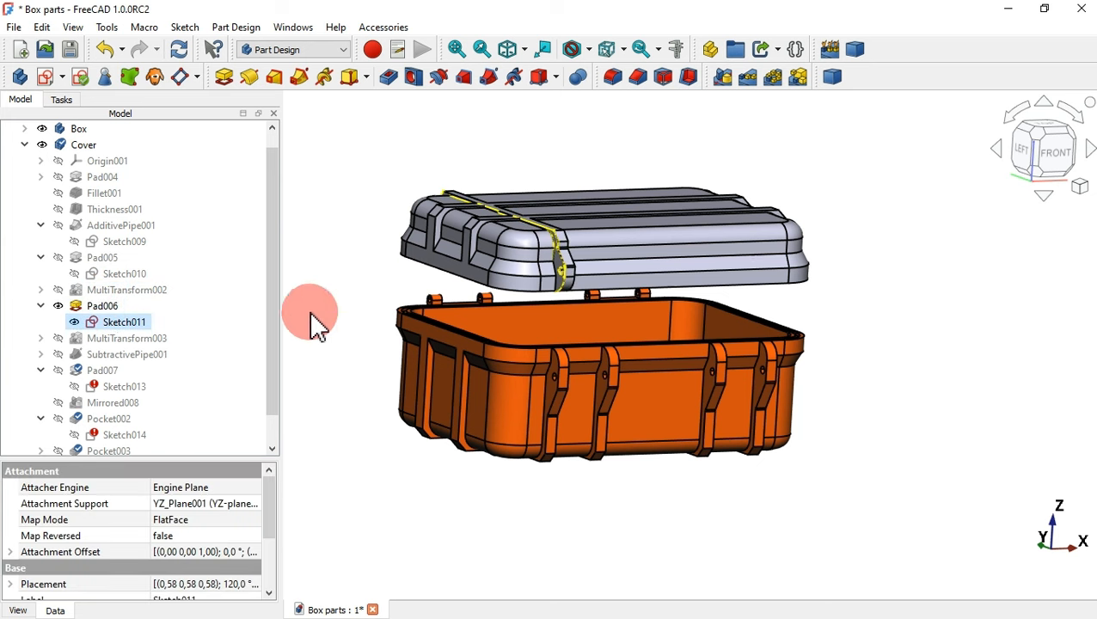
key(space)
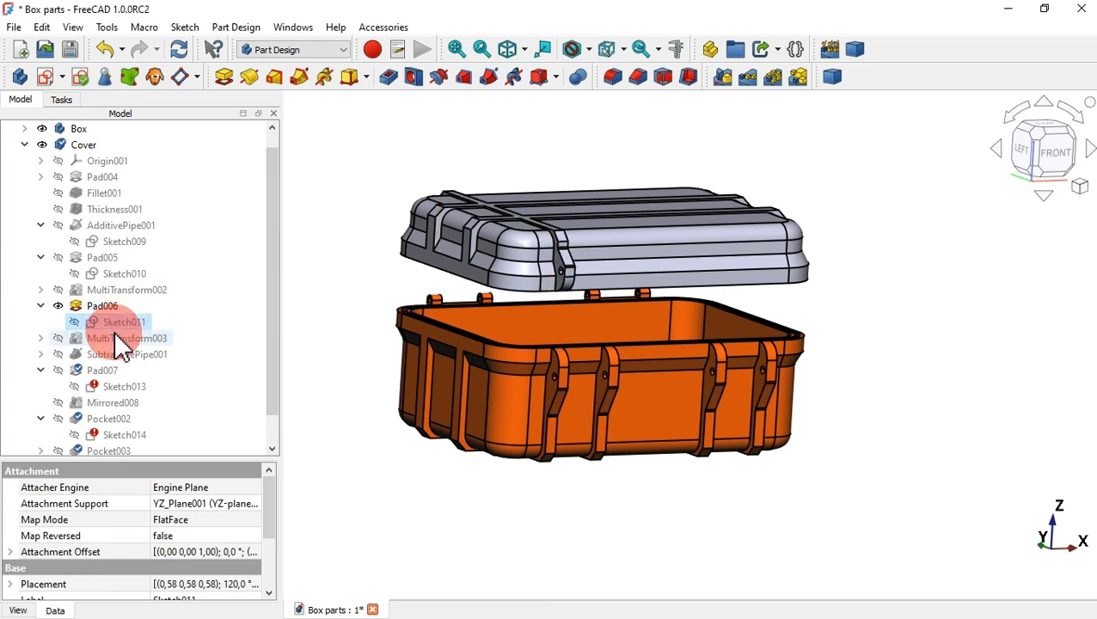
- Show MultiTransform003 and then SubtractivePipe001 on the cover, turning the model to inspect the rim from below
click(134, 339)
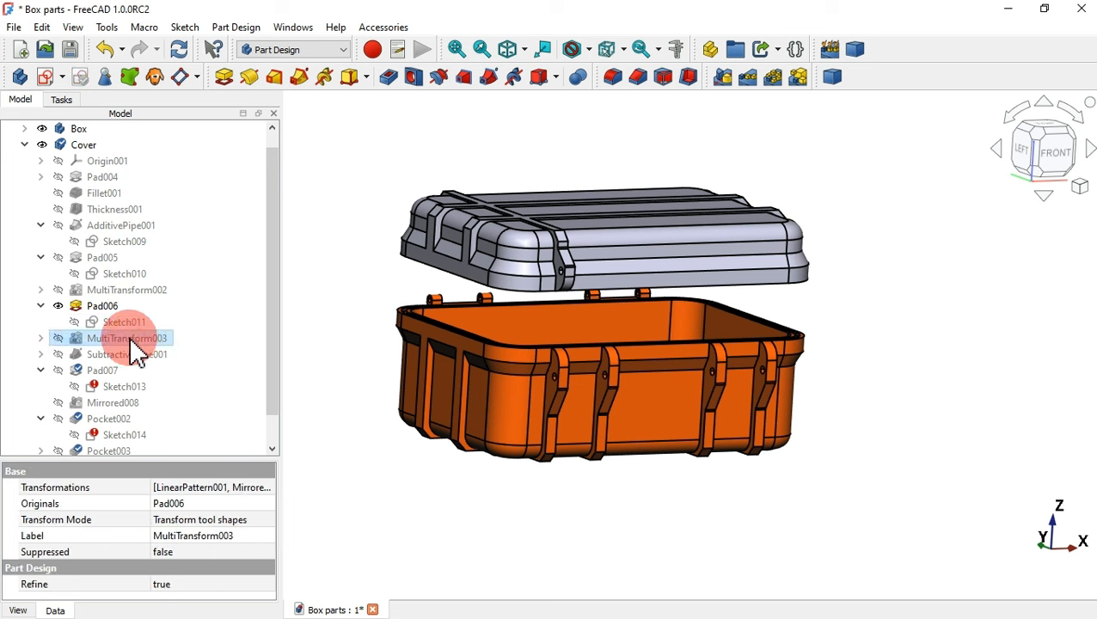
key(space)
click(864, 296)
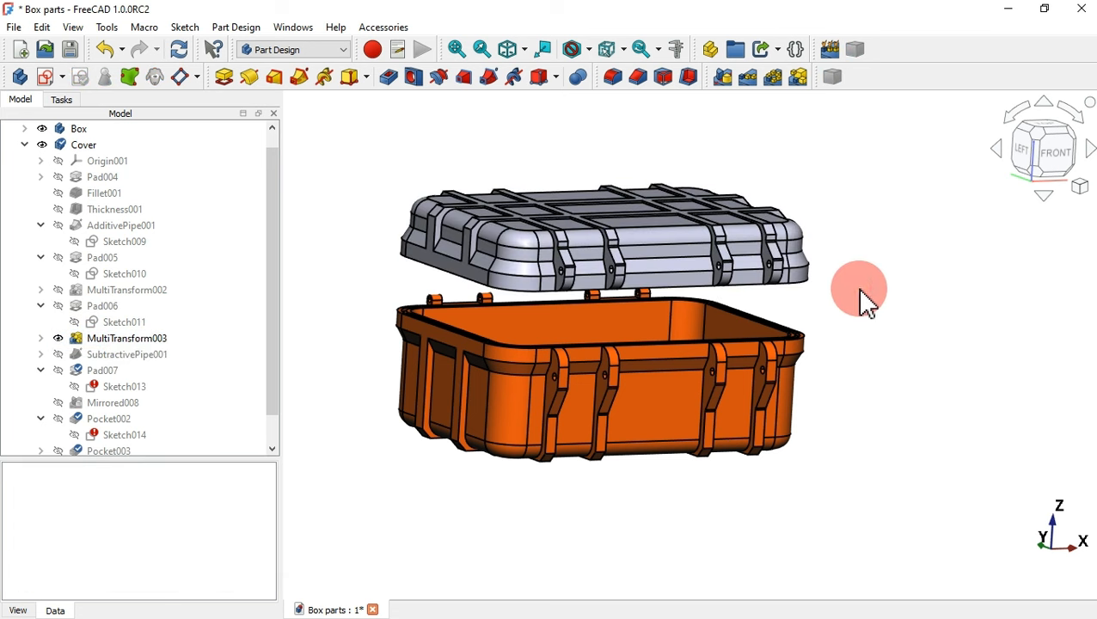
click(125, 354)
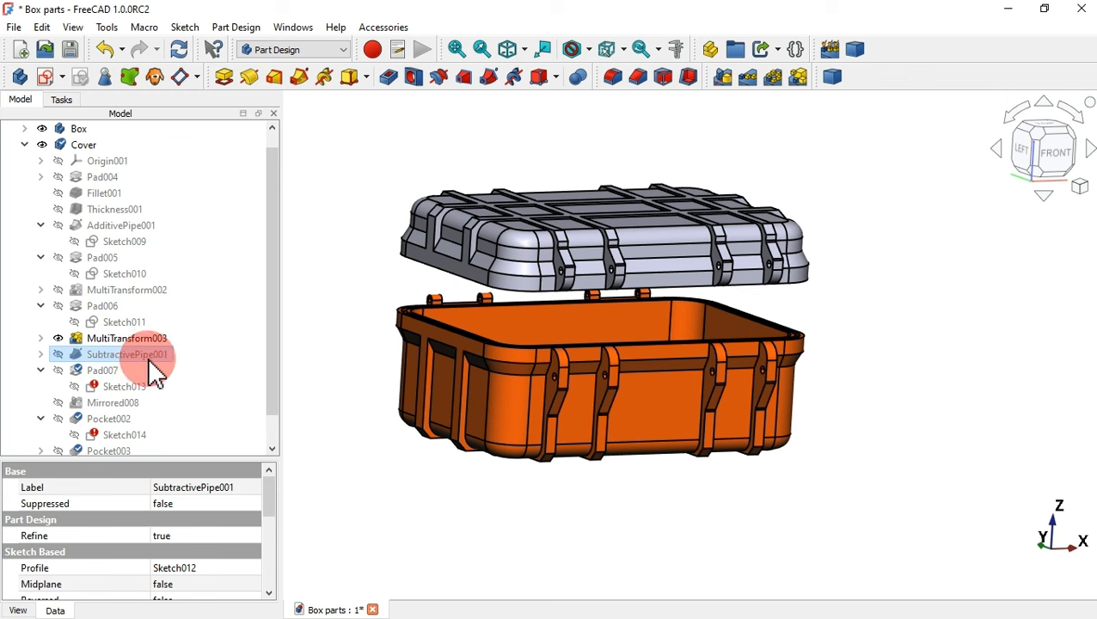
key(space)
drag(428, 442, 509, 367)
click(786, 273)
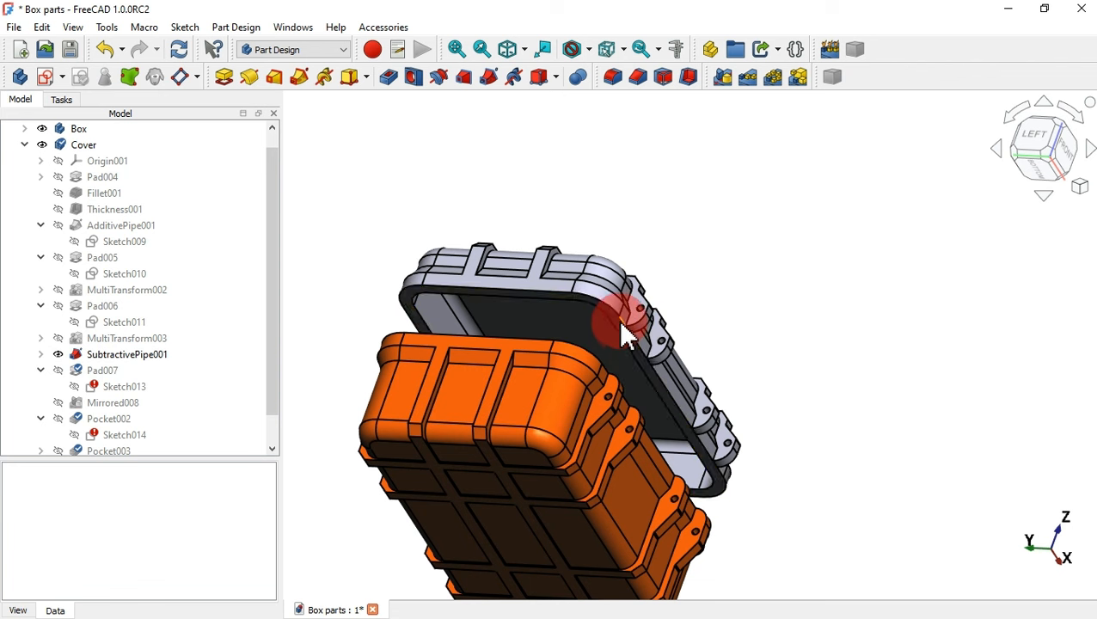
scroll(624, 330, up, 5)
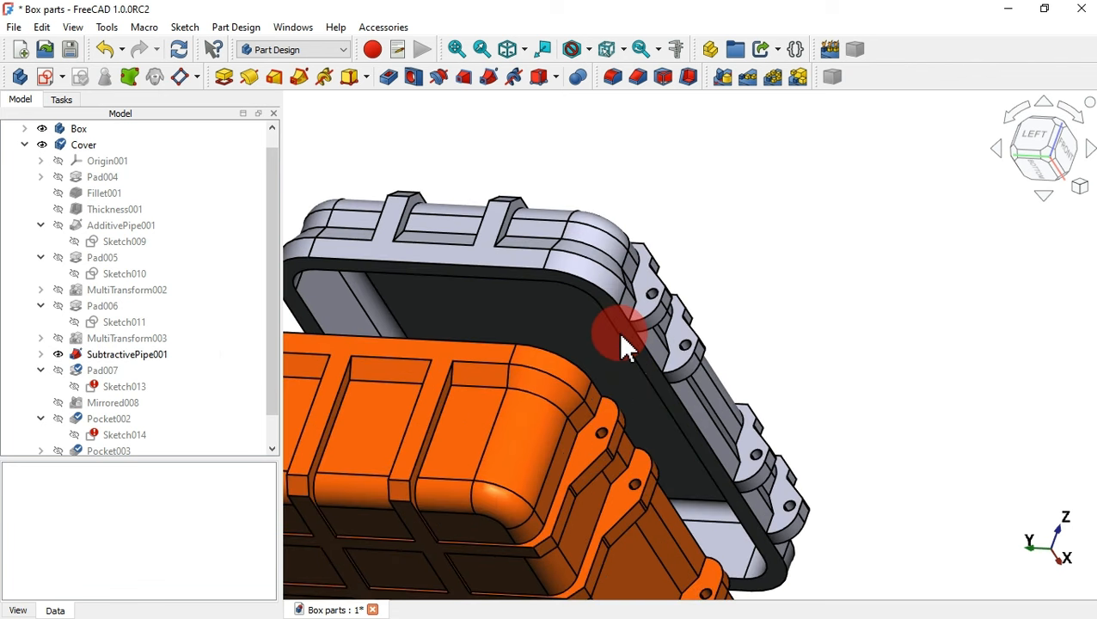
- Open Sketch012 under SubtractivePipe001 for editing and delete its two misplaced external reference edges
click(41, 354)
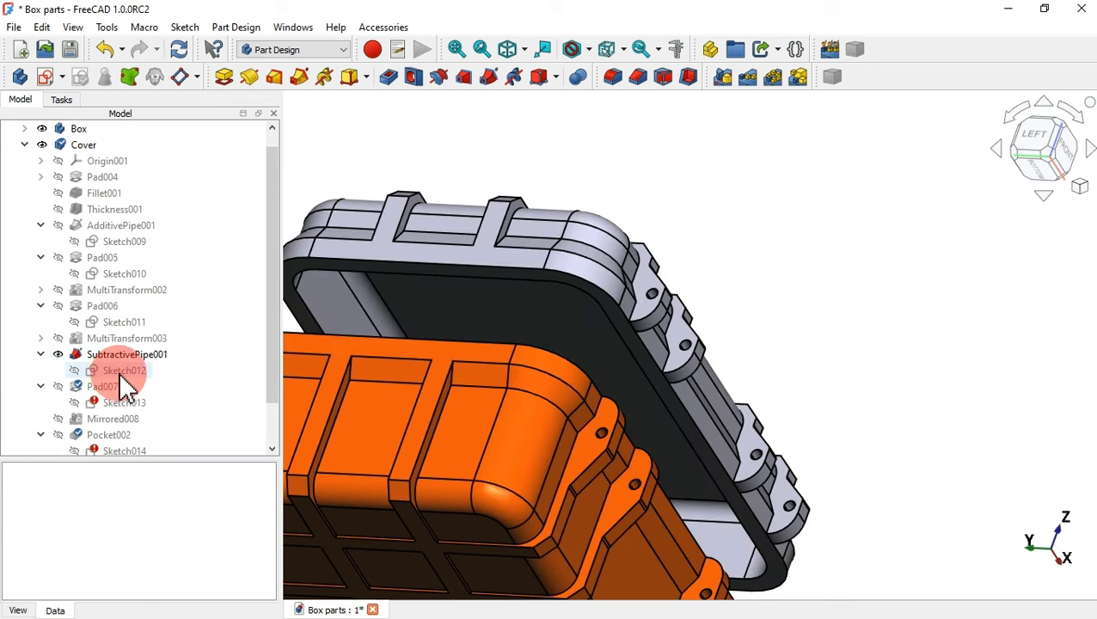
double_click(127, 376)
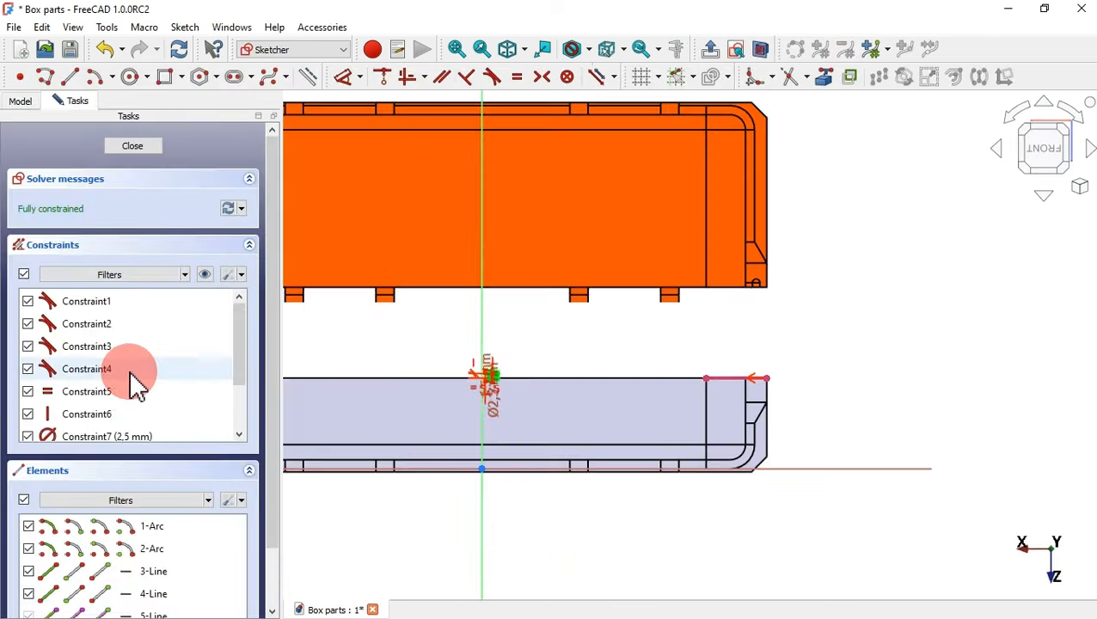
scroll(540, 385, down, 3)
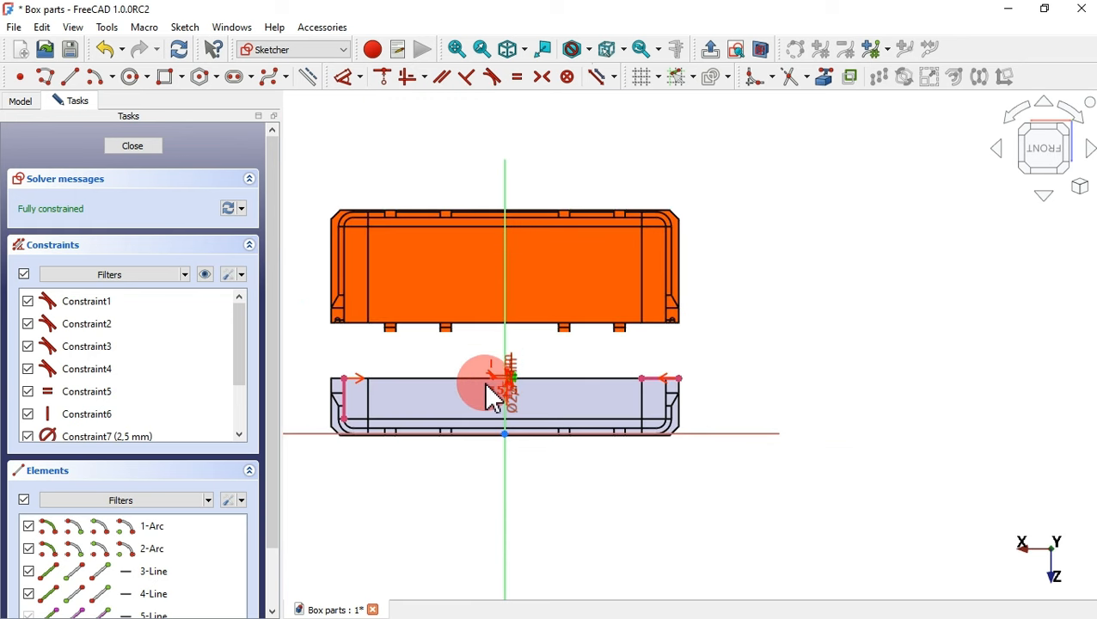
scroll(323, 389, up, 3)
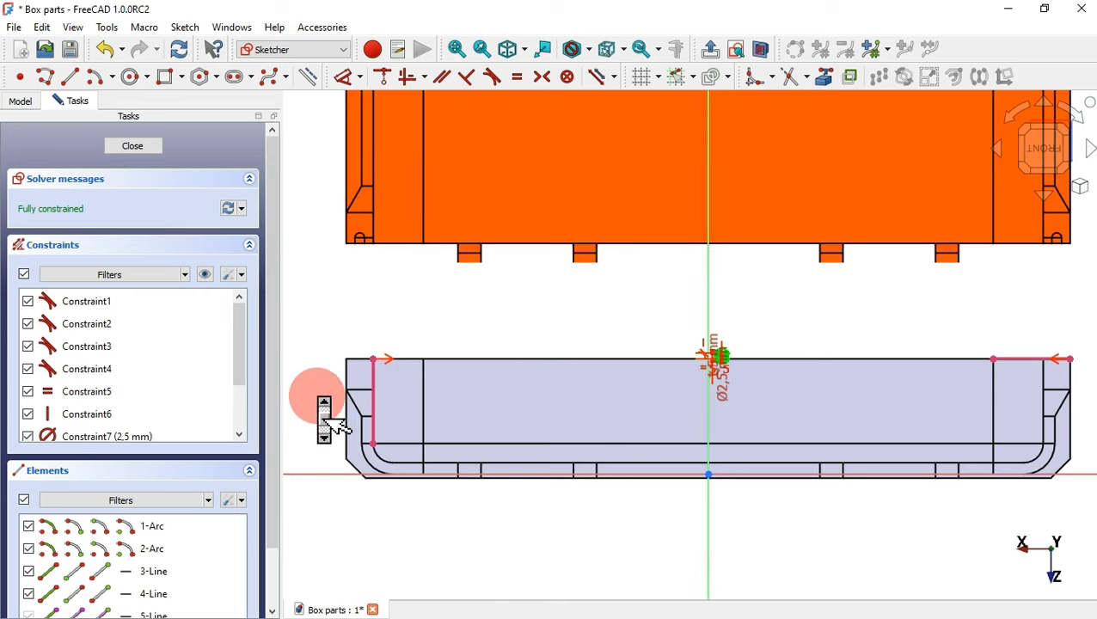
click(372, 387)
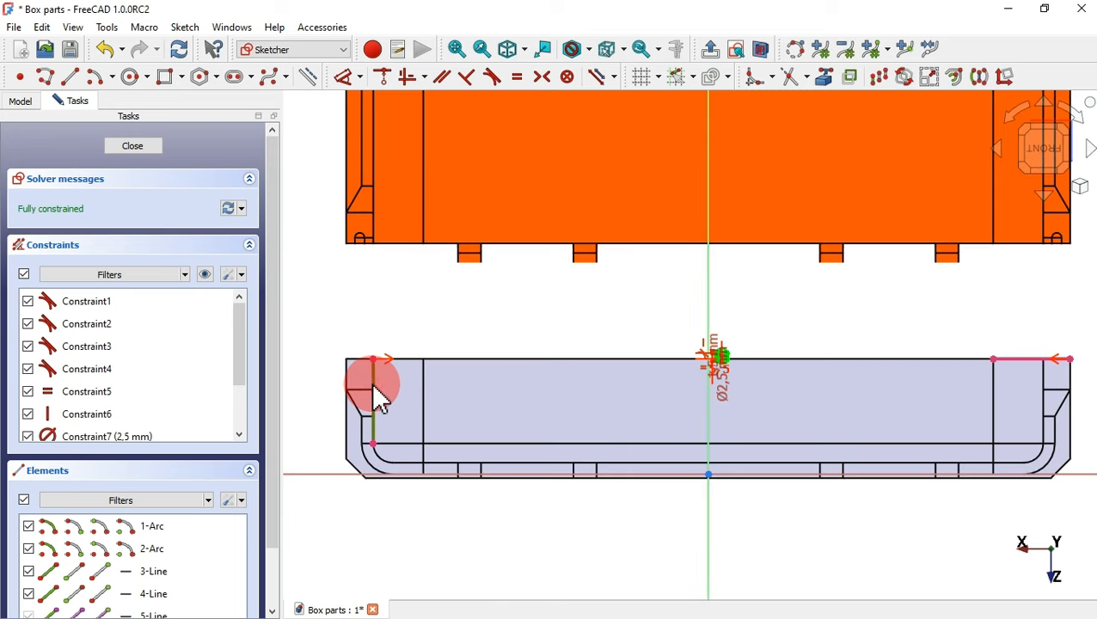
click(1039, 359)
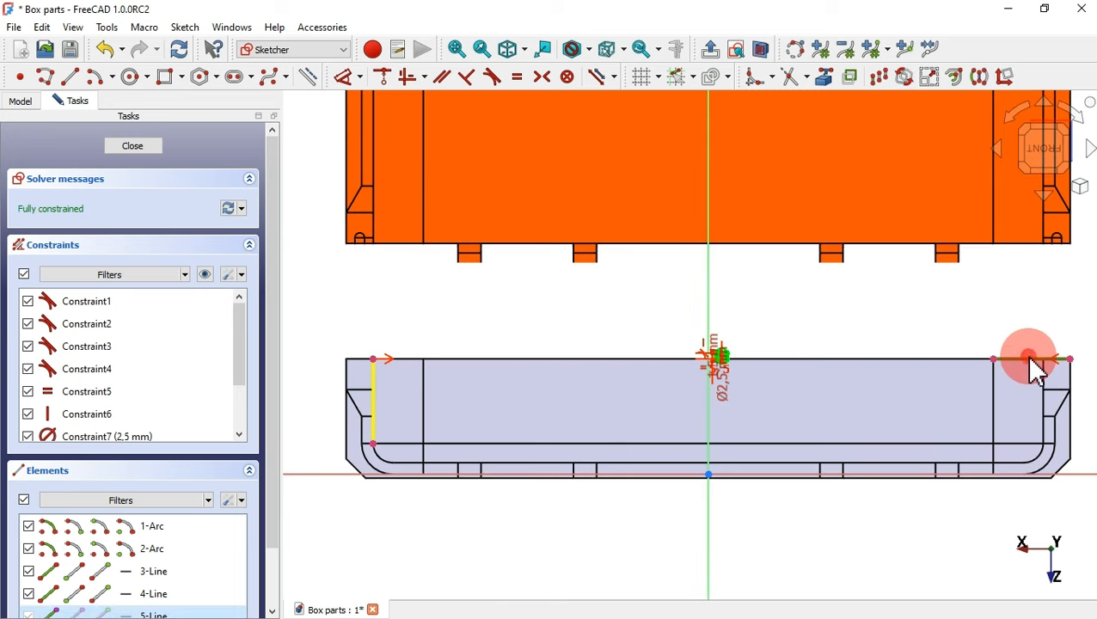
click(840, 309)
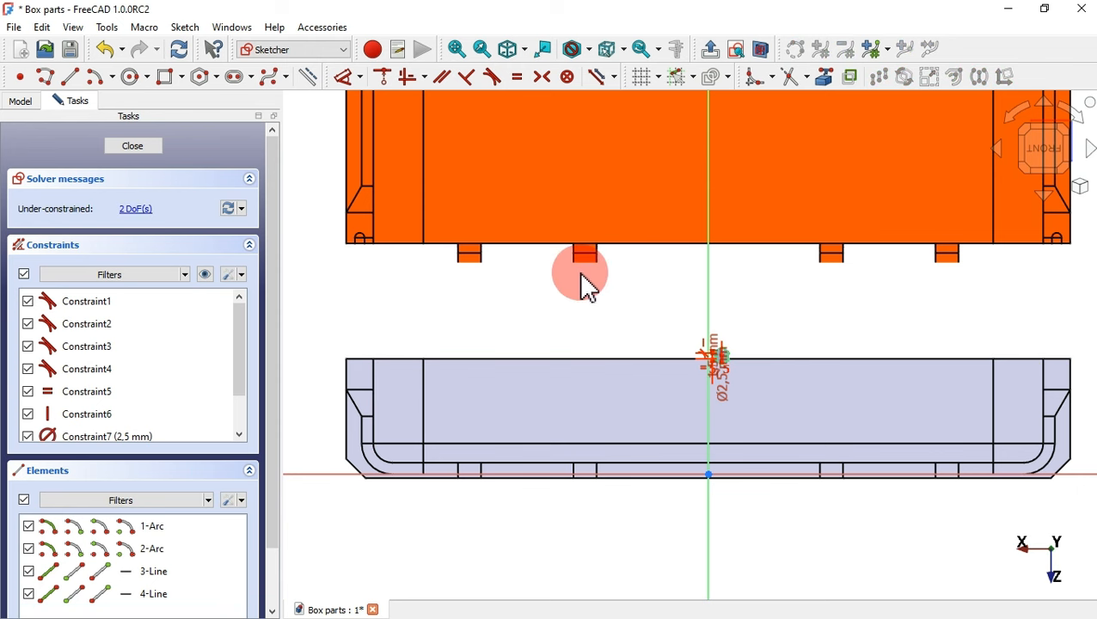
- Reference the inner and outer vertical wall edges at one end of the cover rim as external geometry
scroll(580, 279, down, 3)
scroll(929, 344, up, 5)
scroll(924, 340, up, 2)
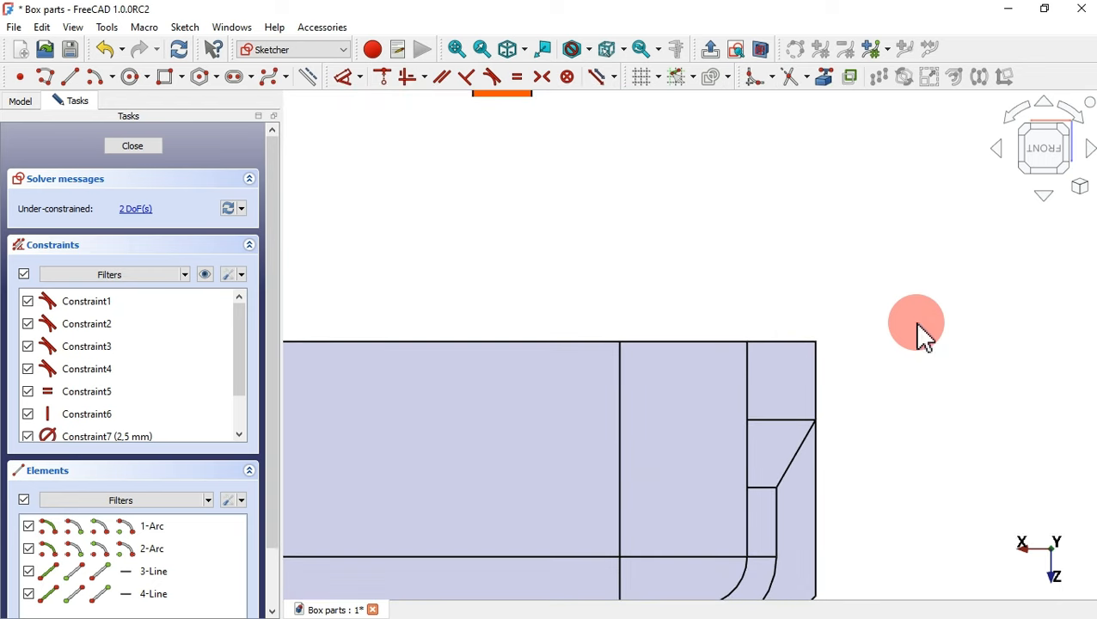
click(826, 77)
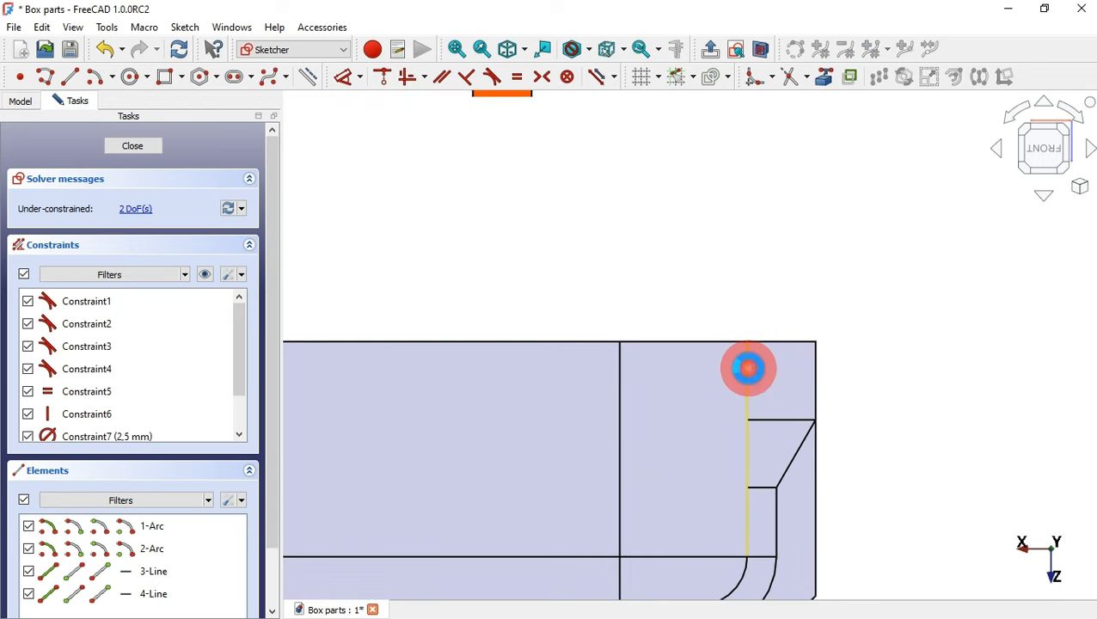
click(748, 368)
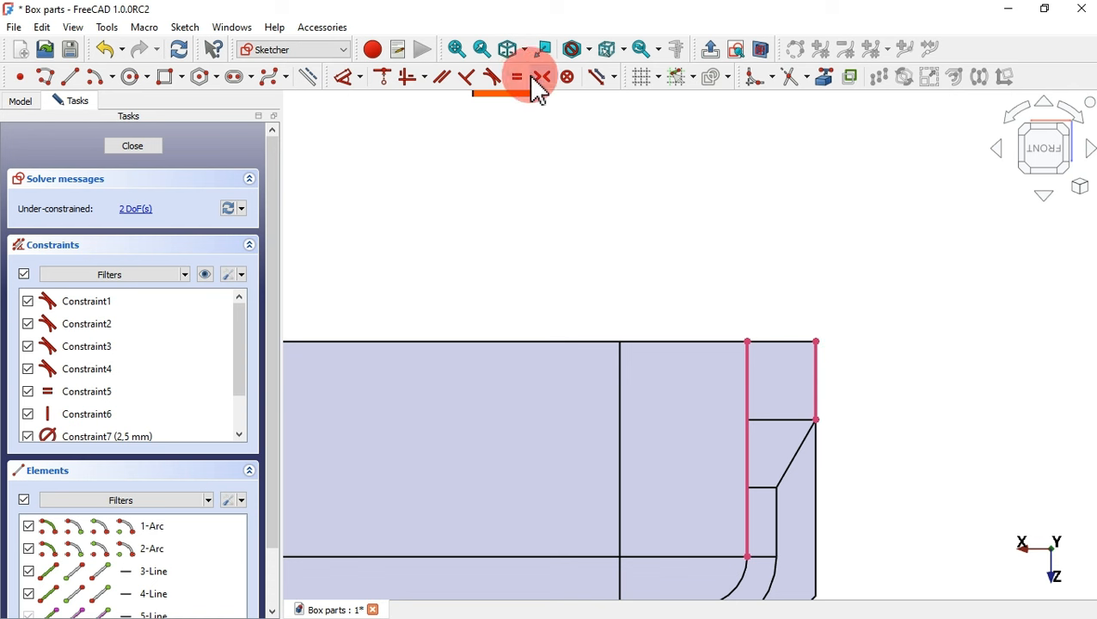
- Constrain the 2.5 mm groove slot's arc centre on the rim line symmetrically between the rim endpoints of the two referenced wall edges
click(816, 341)
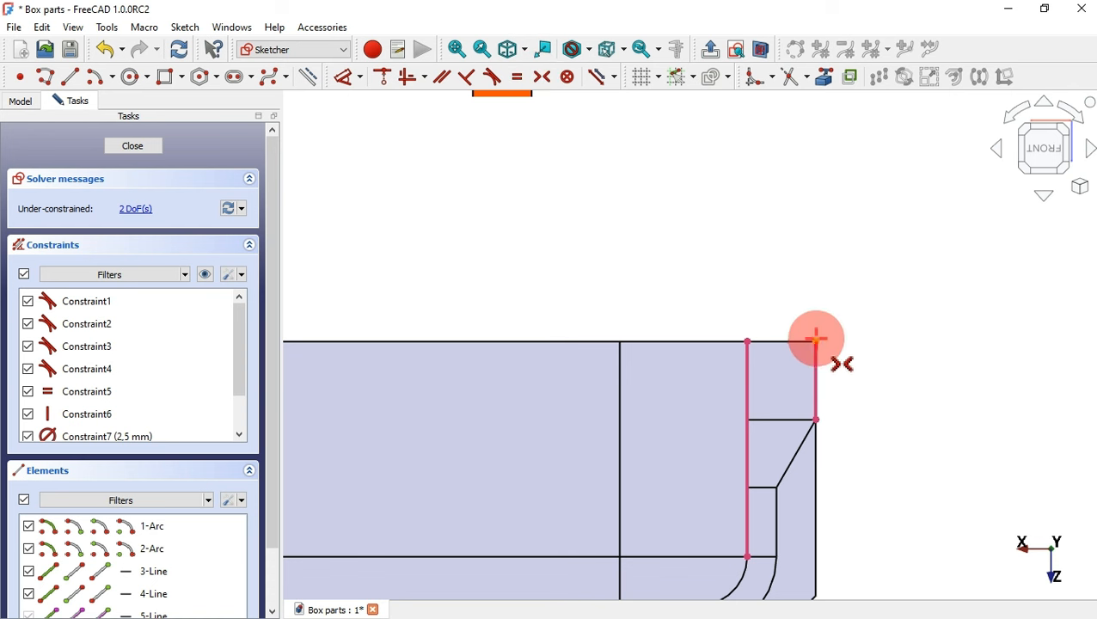
click(764, 335)
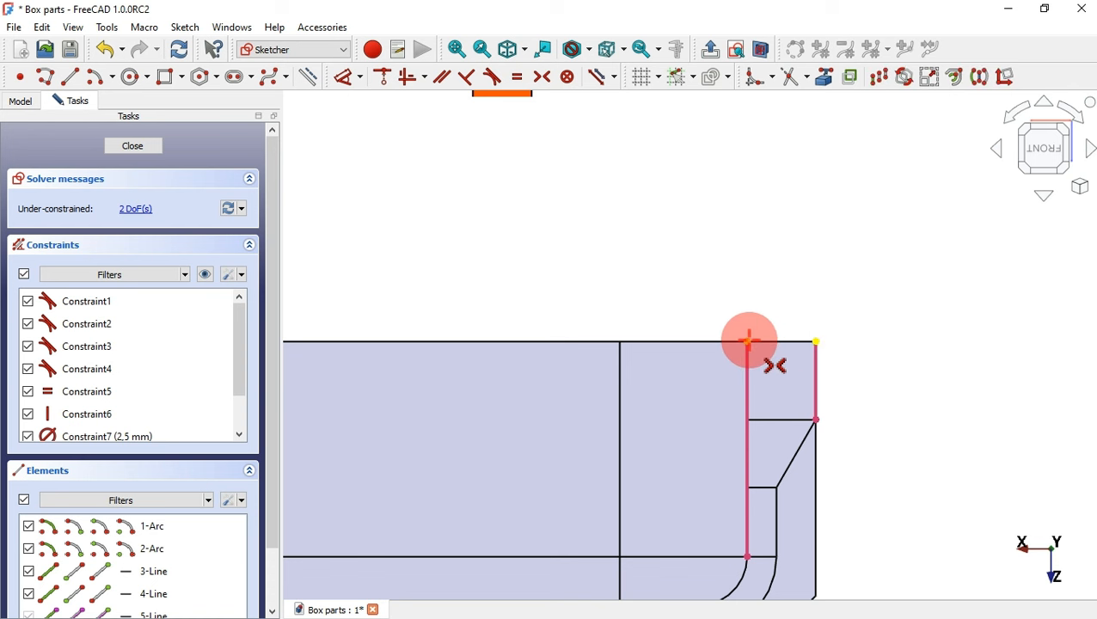
scroll(911, 316, down, 2)
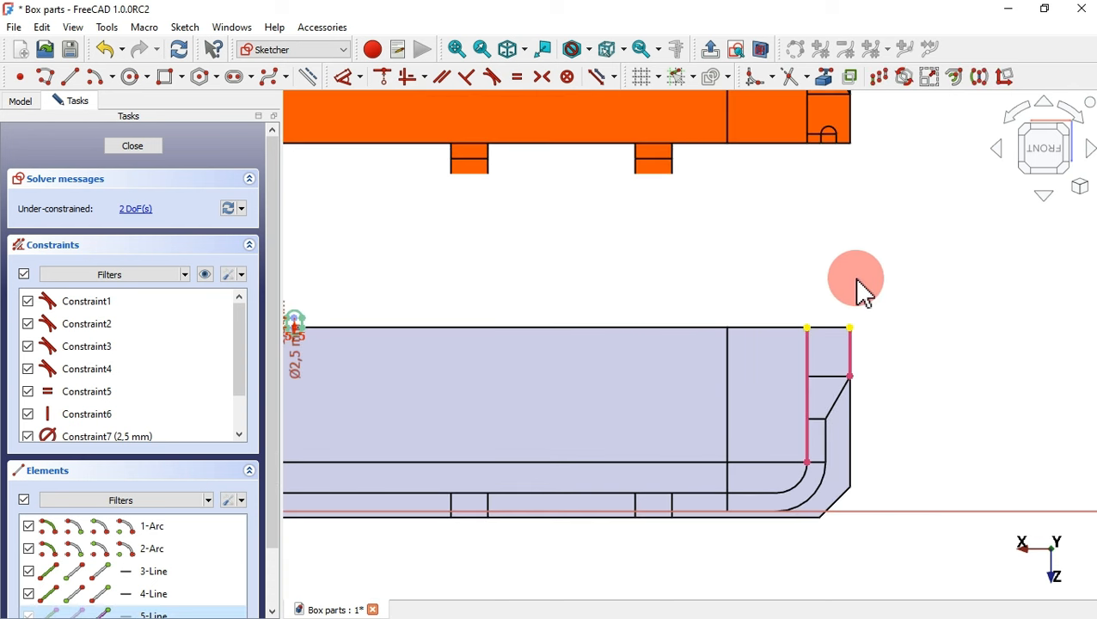
scroll(860, 291, down, 1)
click(379, 301)
scroll(379, 298, up, 7)
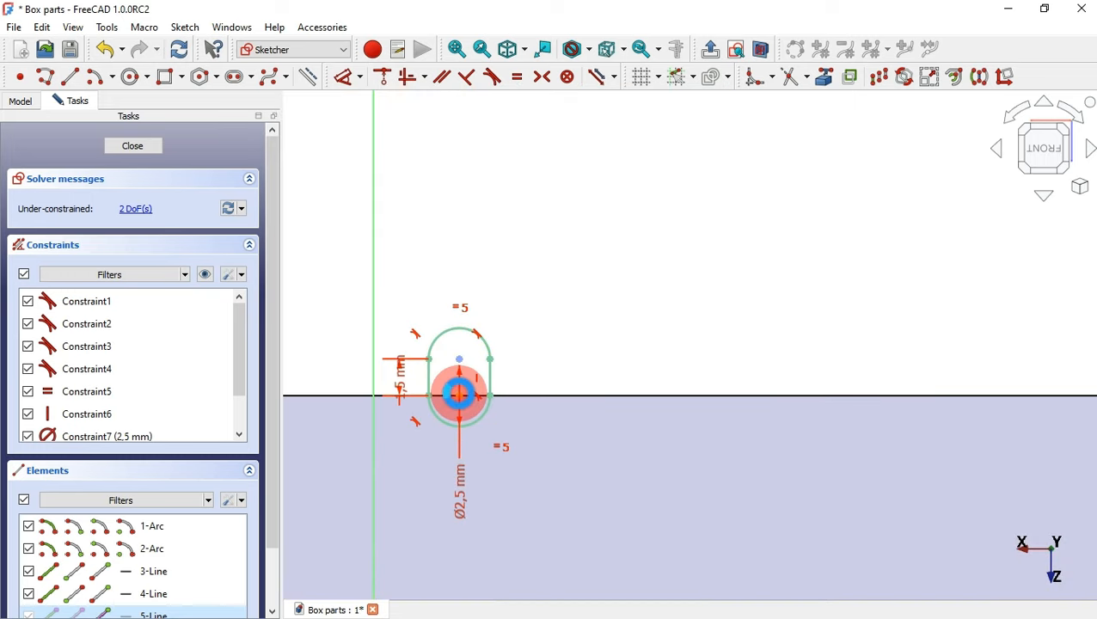
scroll(397, 359, down, 7)
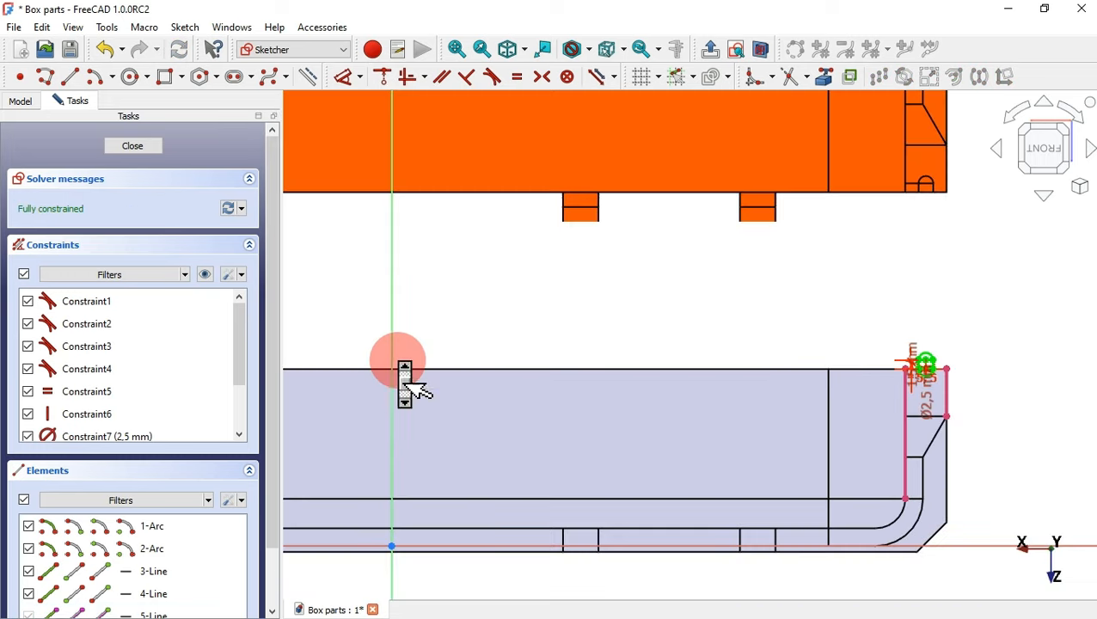
- Set the groove slot's diameter to 2 mm and its length to 1.25 mm, and close the sketch
scroll(1020, 391, up, 5)
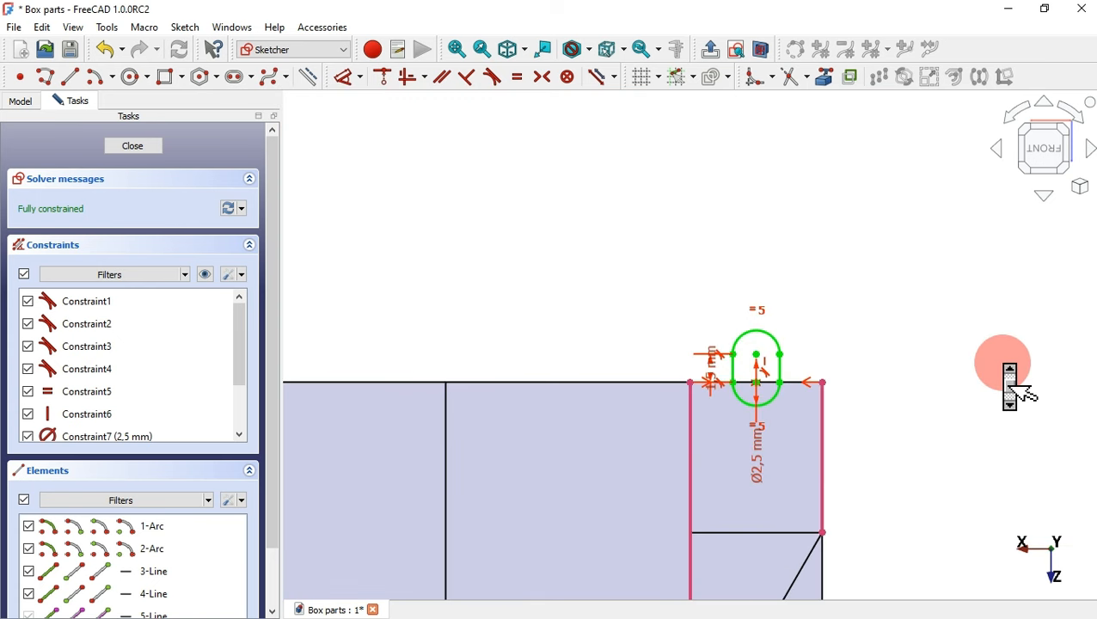
key(Escape)
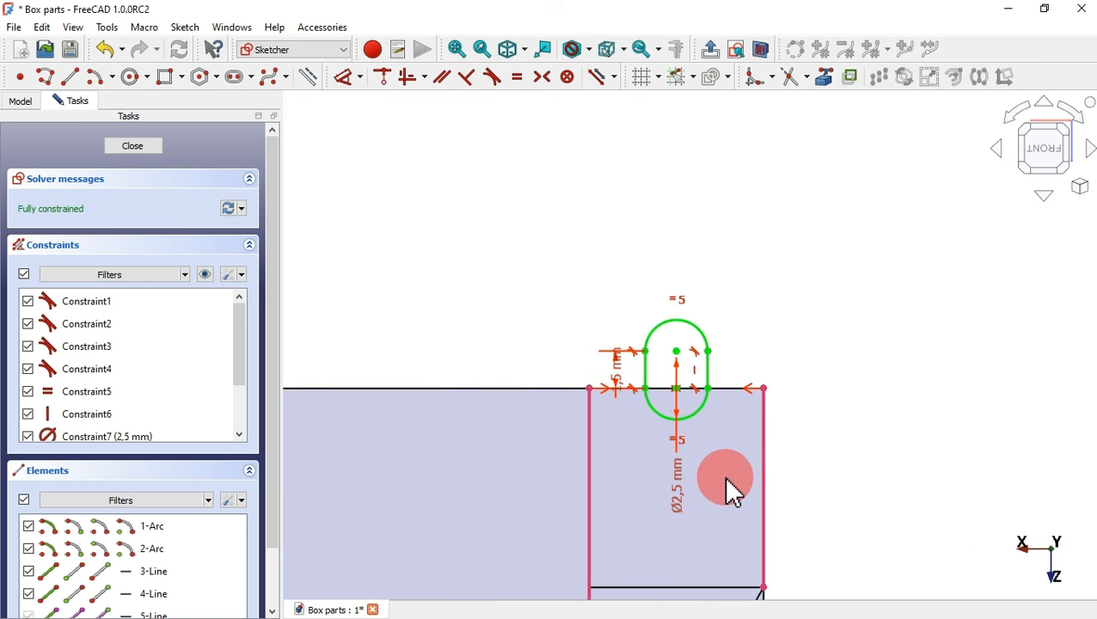
click(674, 500)
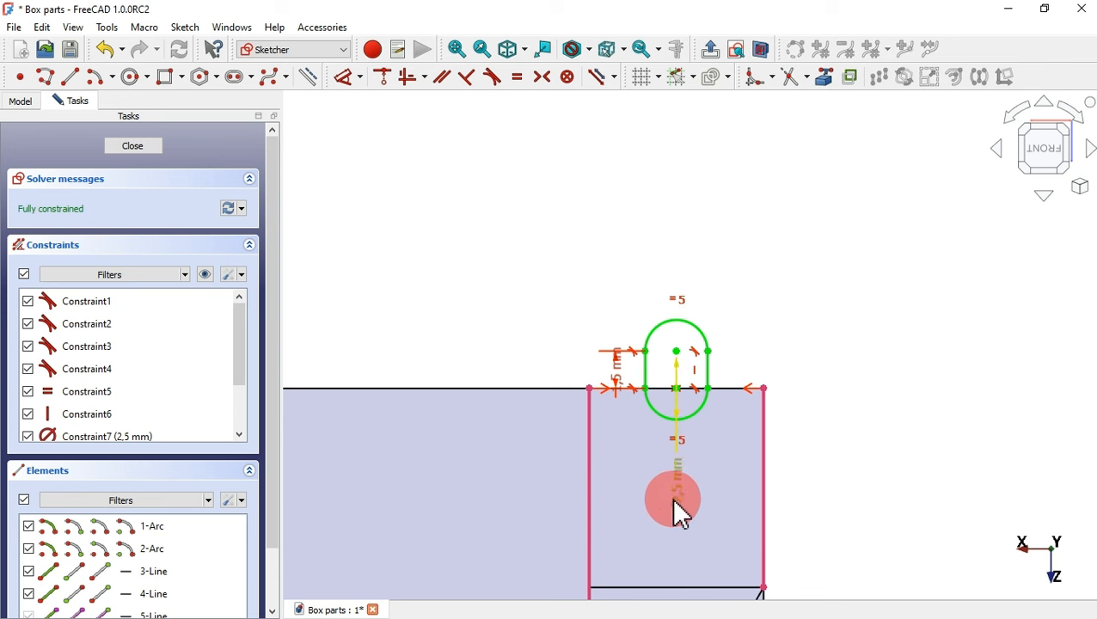
double_click(674, 500)
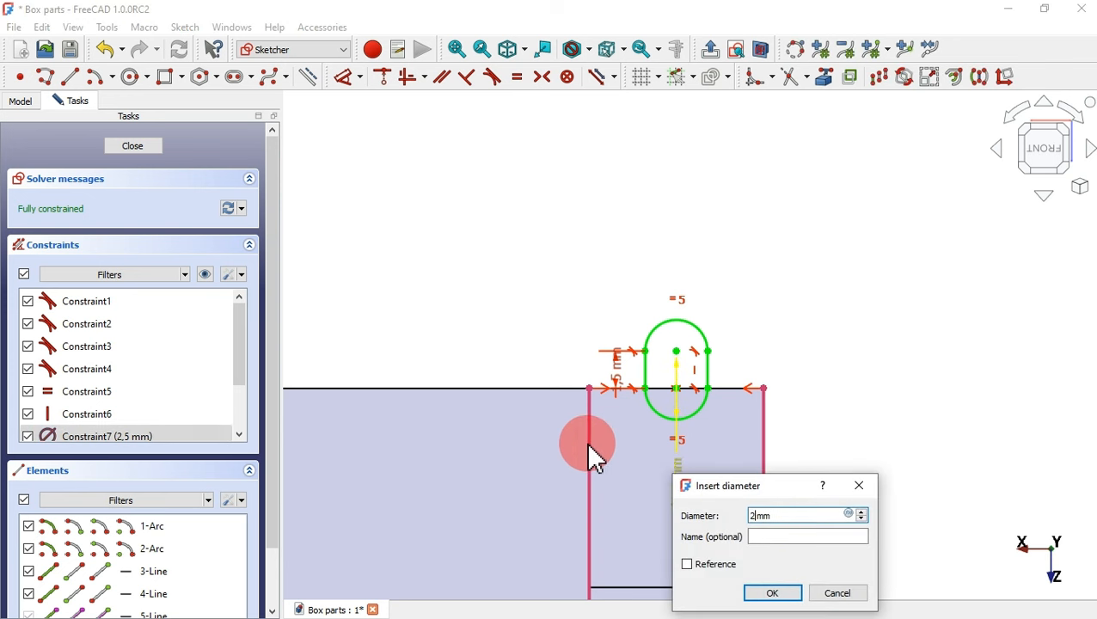
text(2)
key(Return)
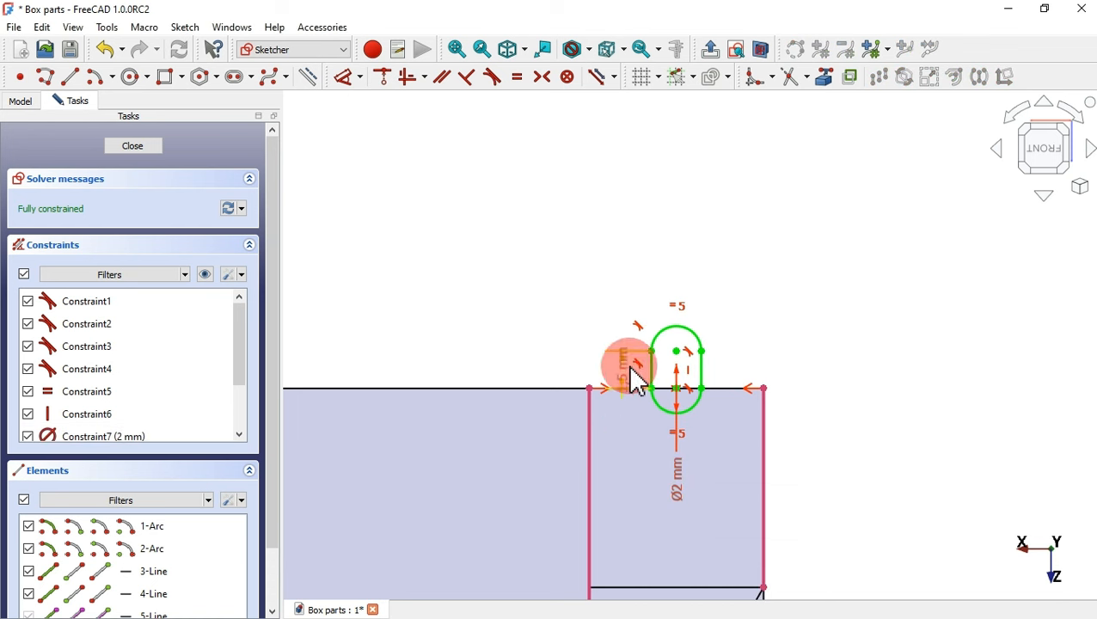
double_click(630, 381)
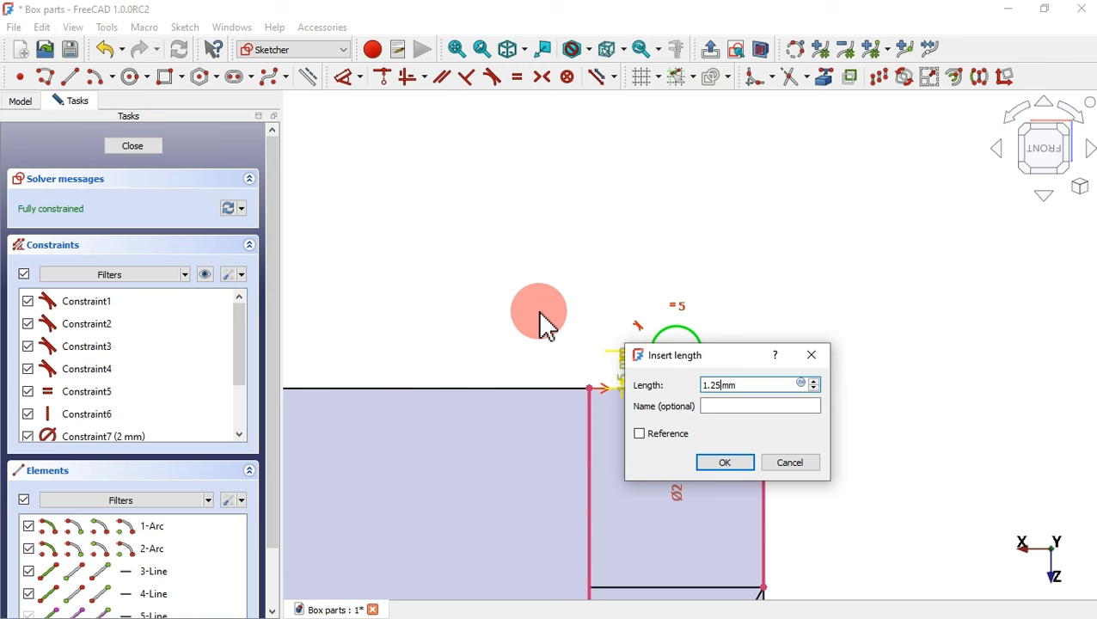
key(Return)
click(151, 146)
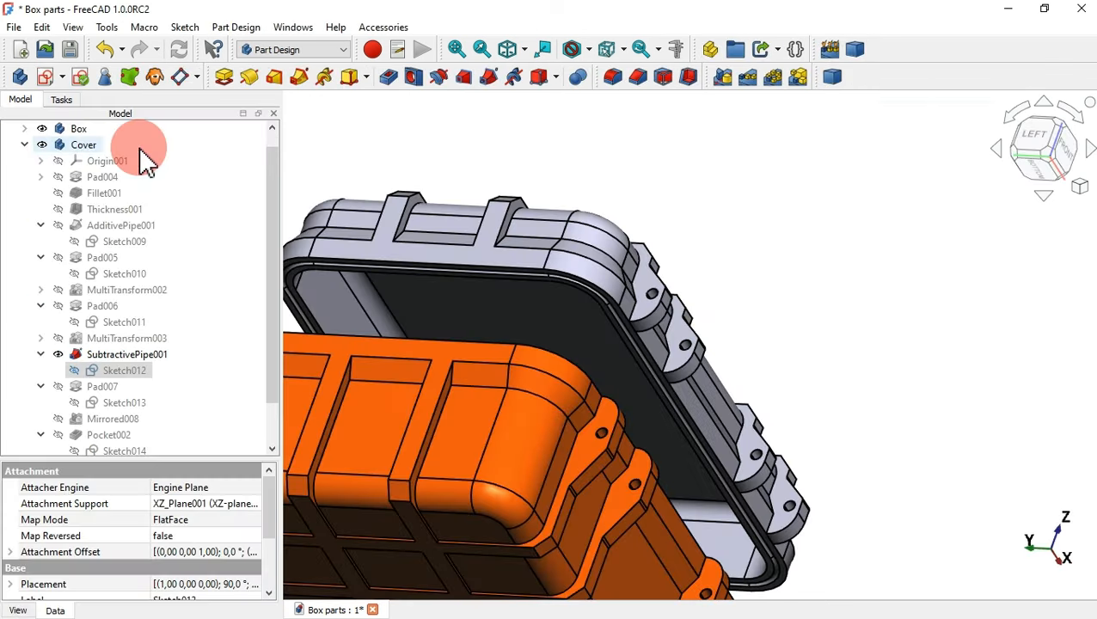
- Delete the cover features from Pad007 through Mirrored009 at the end of the feature tree
click(618, 263)
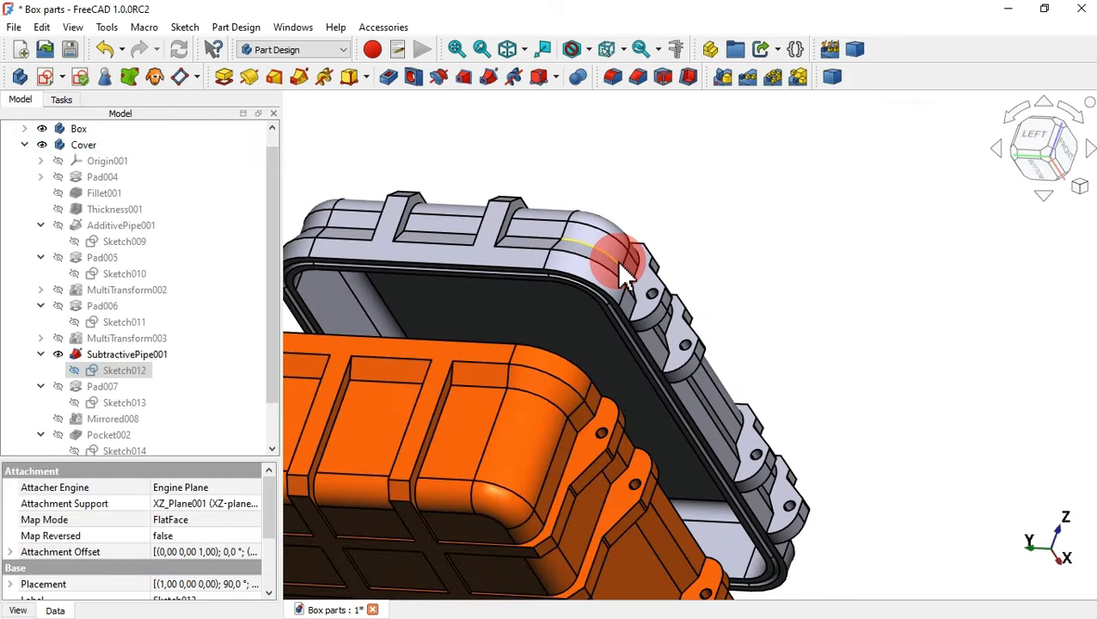
middle_drag(626, 331, 730, 296)
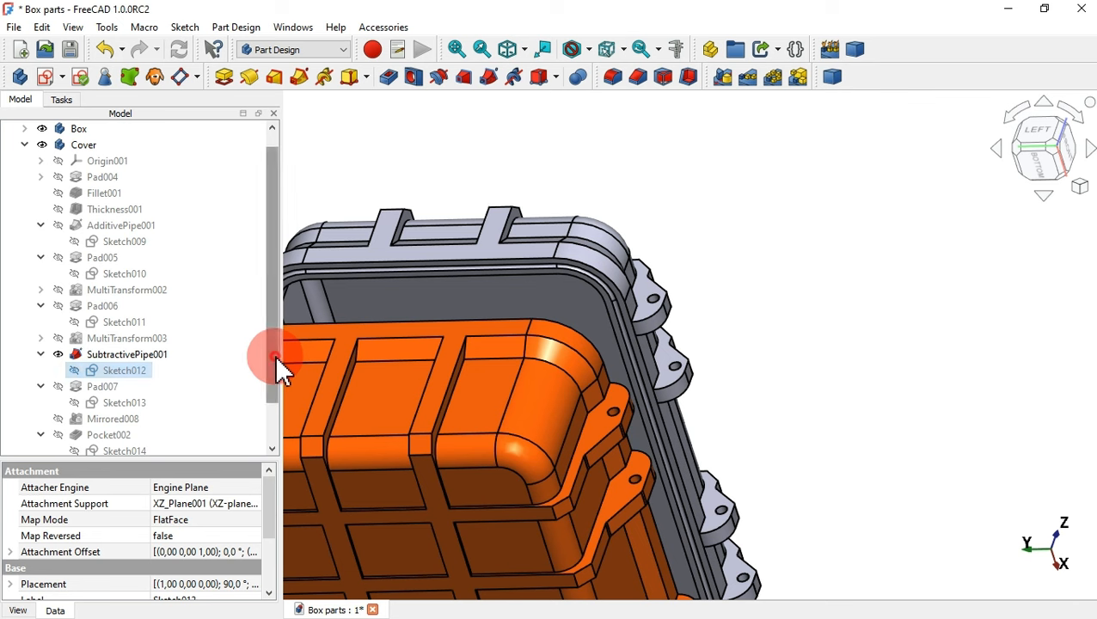
drag(275, 355, 277, 422)
mouse_move(129, 453)
mouse_down()
mouse_move(110, 455)
mouse_move(125, 411)
mouse_move(120, 352)
mouse_up()
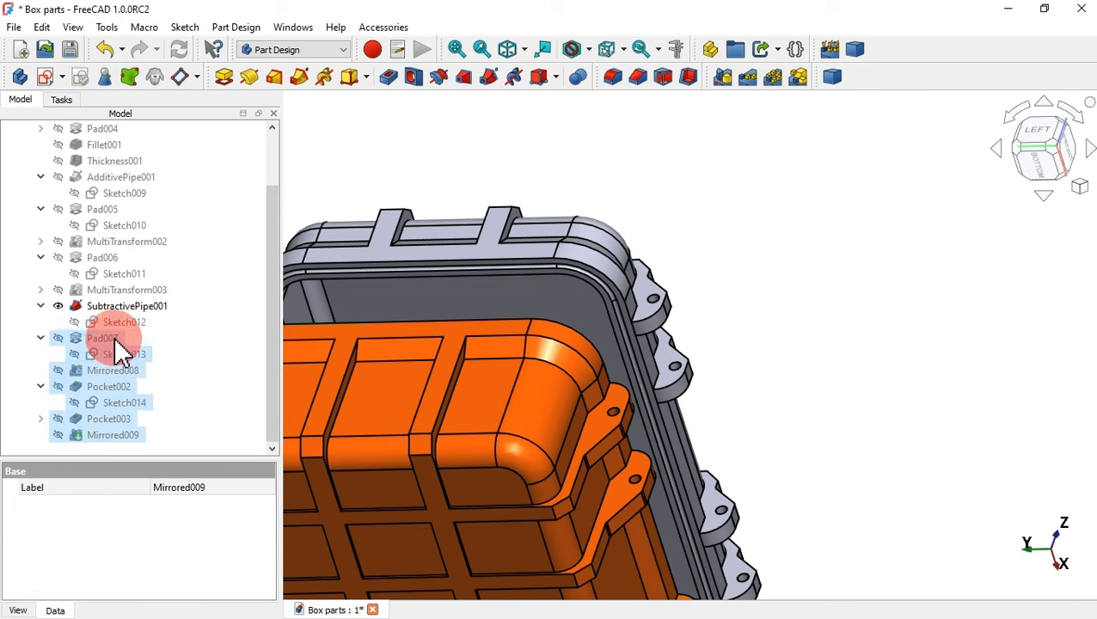
key(Delete)
key(Escape)
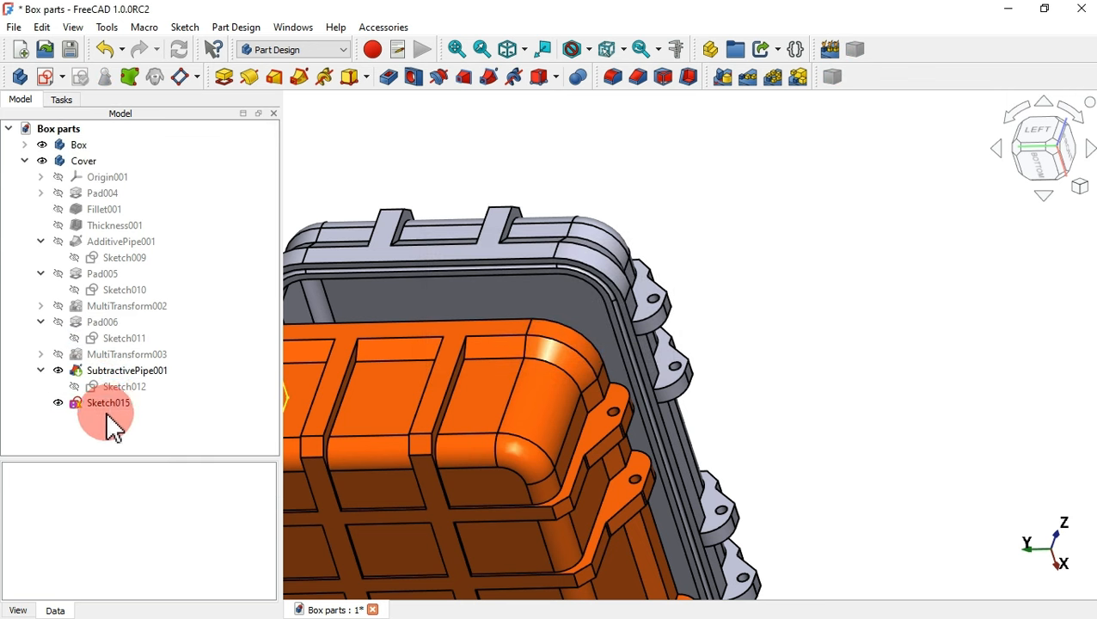
- Delete SubtractivePipe001 together with the leftover Sketch015, keeping Sketch012 and making it visible
click(131, 372)
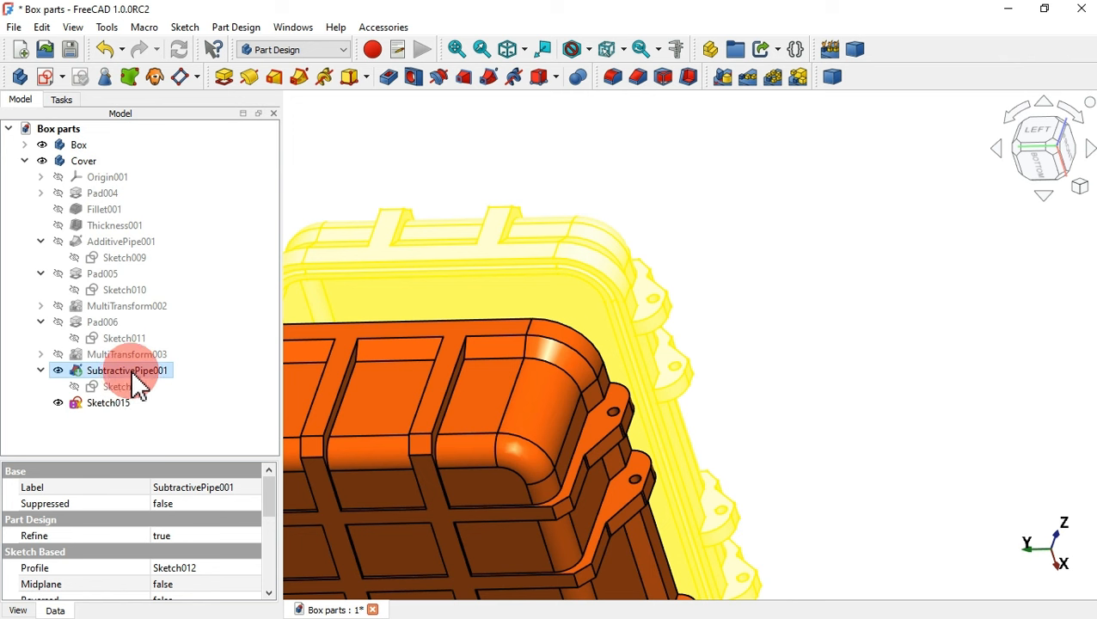
ctrl+click(109, 405)
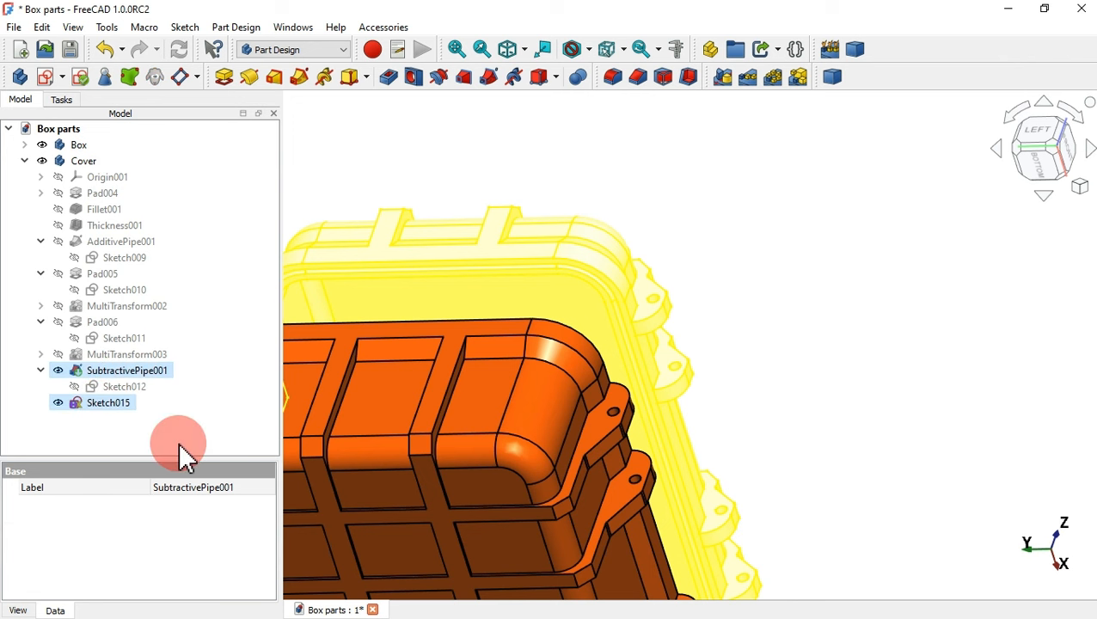
key(Delete)
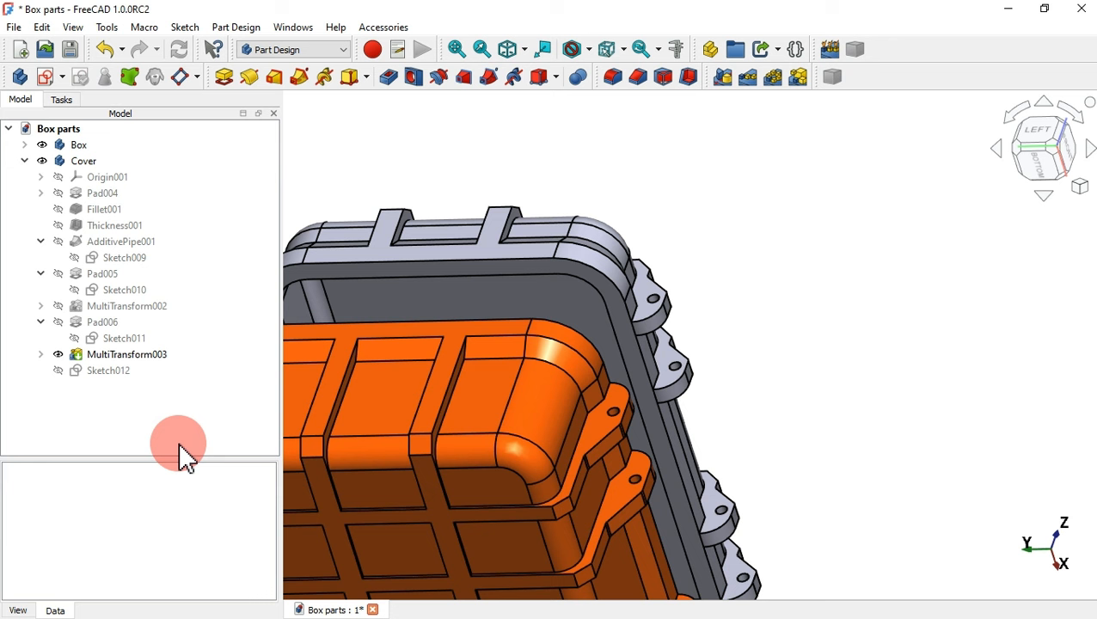
click(109, 372)
key(space)
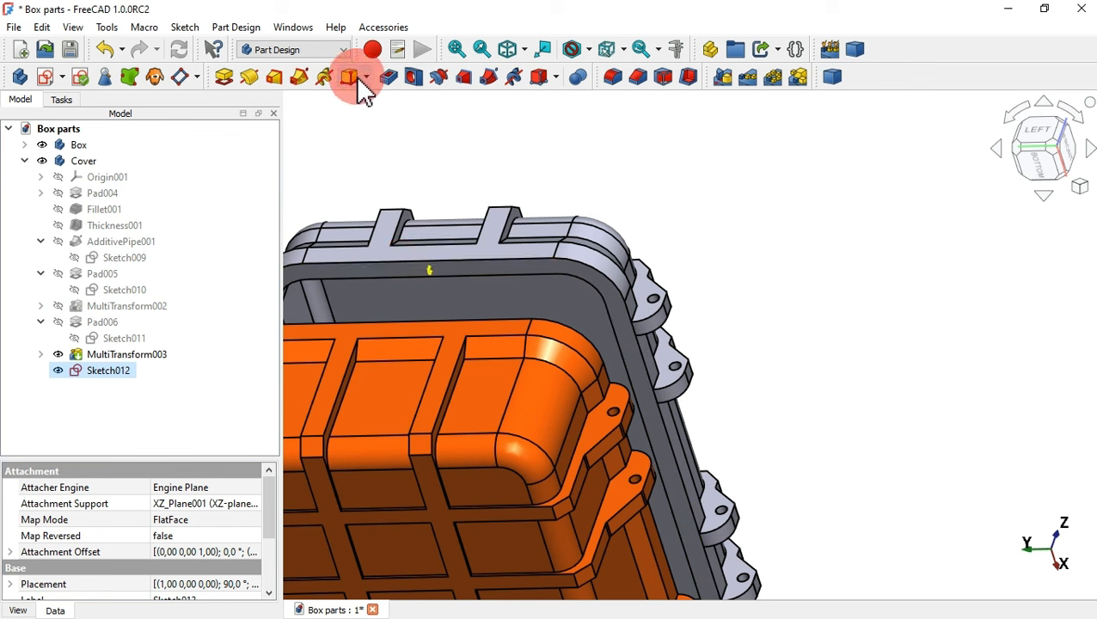
click(303, 79)
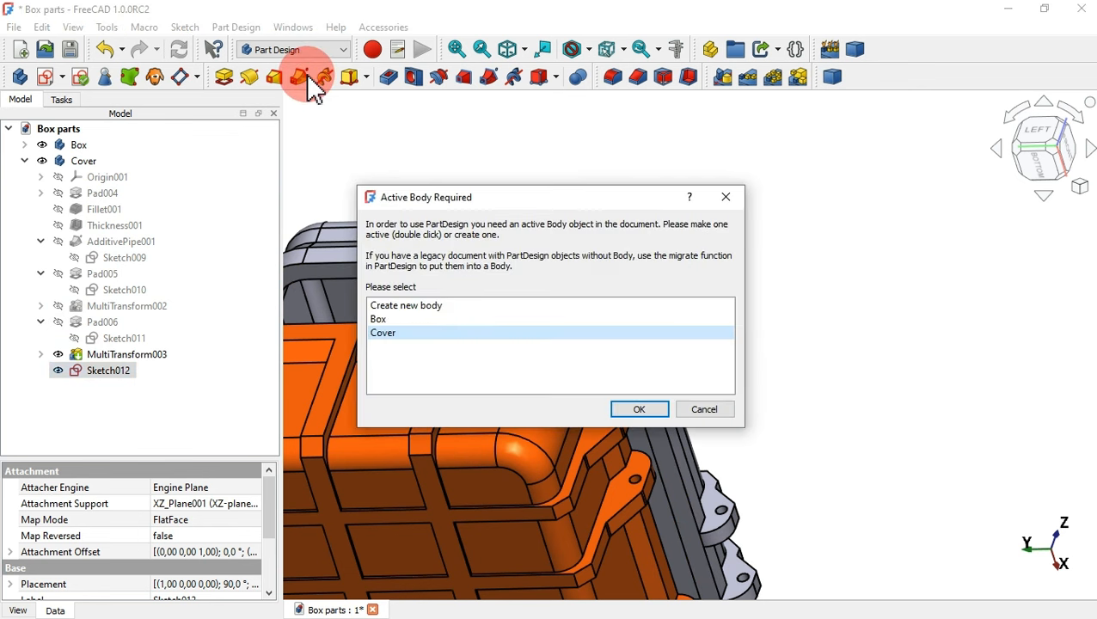
click(637, 184)
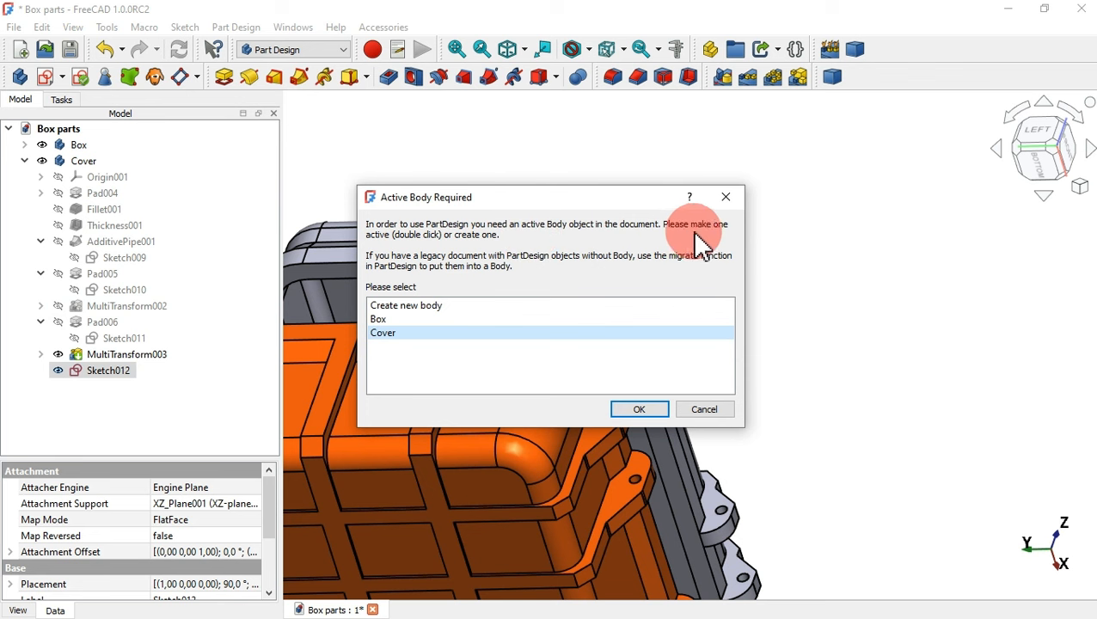
click(731, 199)
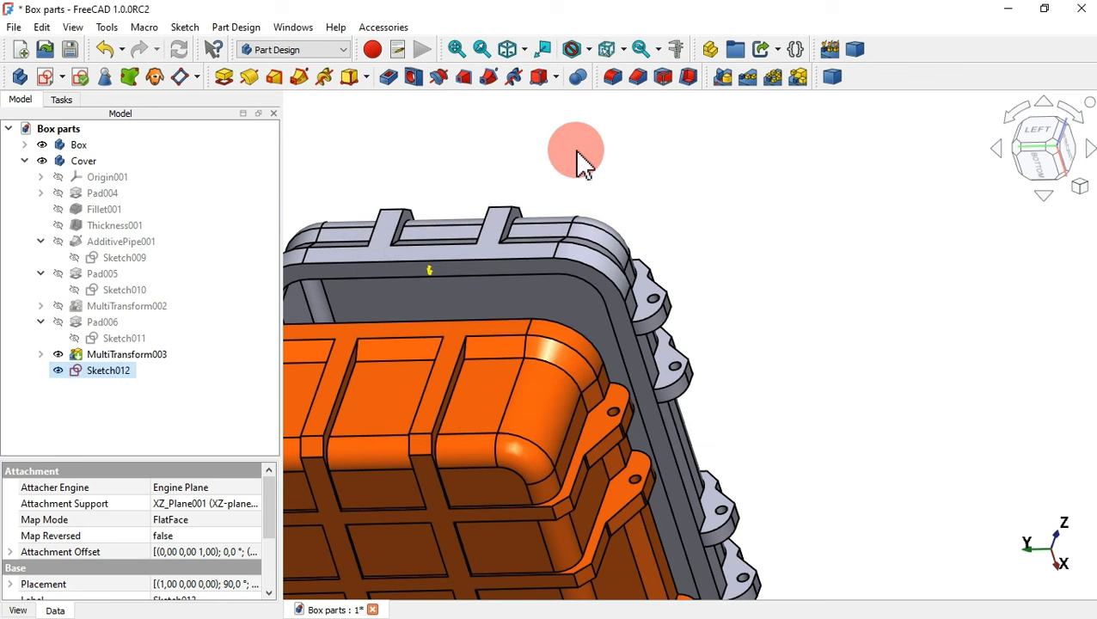
click(662, 153)
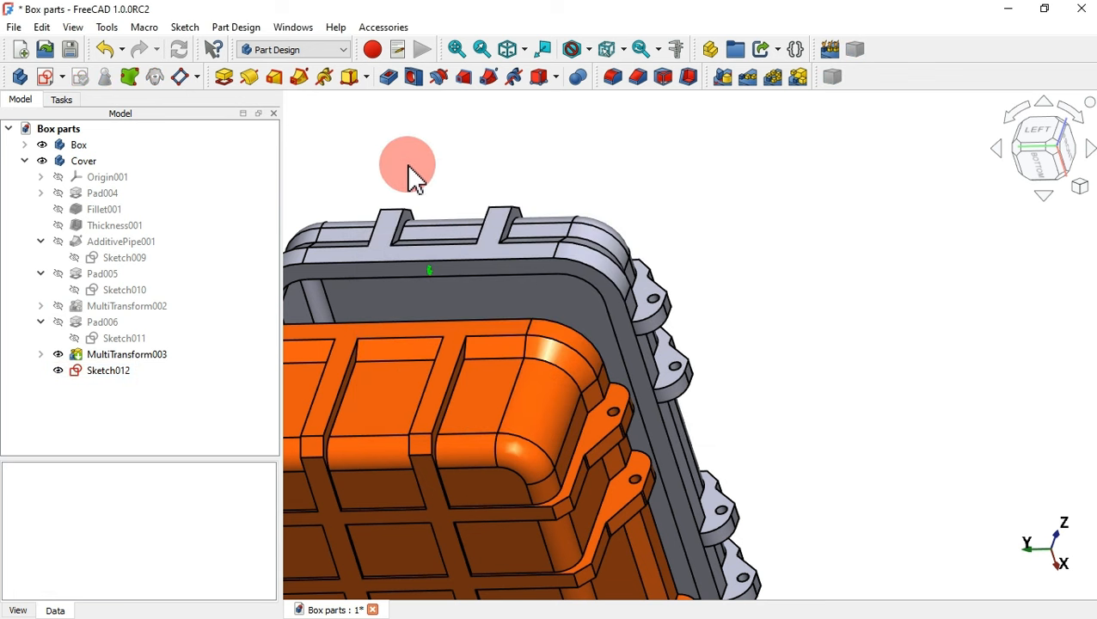
- Activate the Cover body and create an additive pipe that sweeps Sketch012 along Sketch008 under Pad004
click(86, 161)
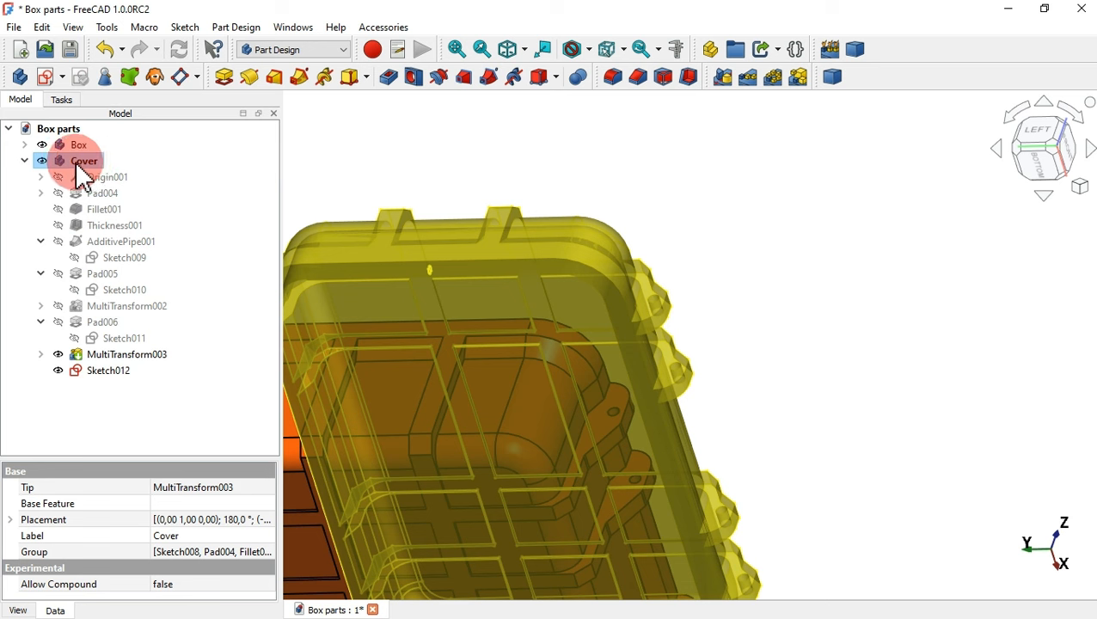
click(112, 371)
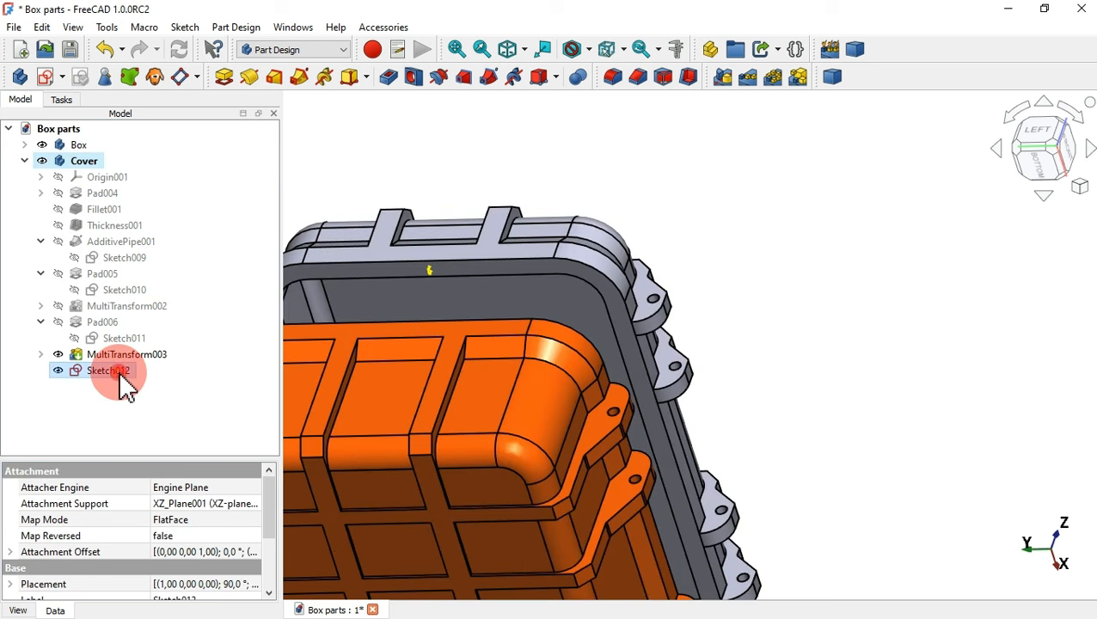
click(302, 75)
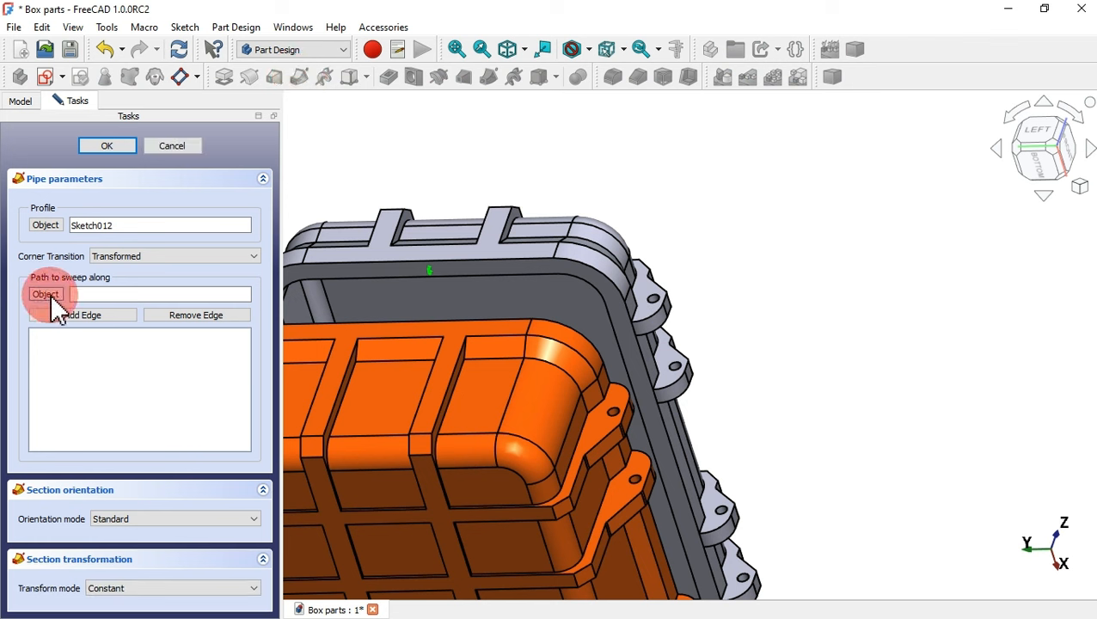
click(19, 100)
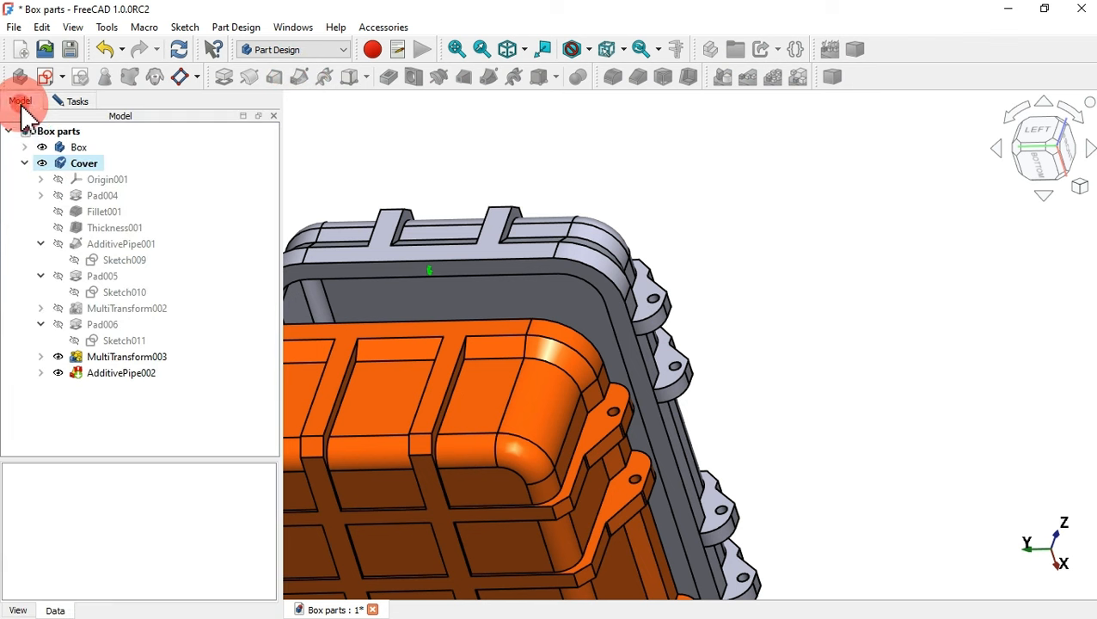
click(39, 196)
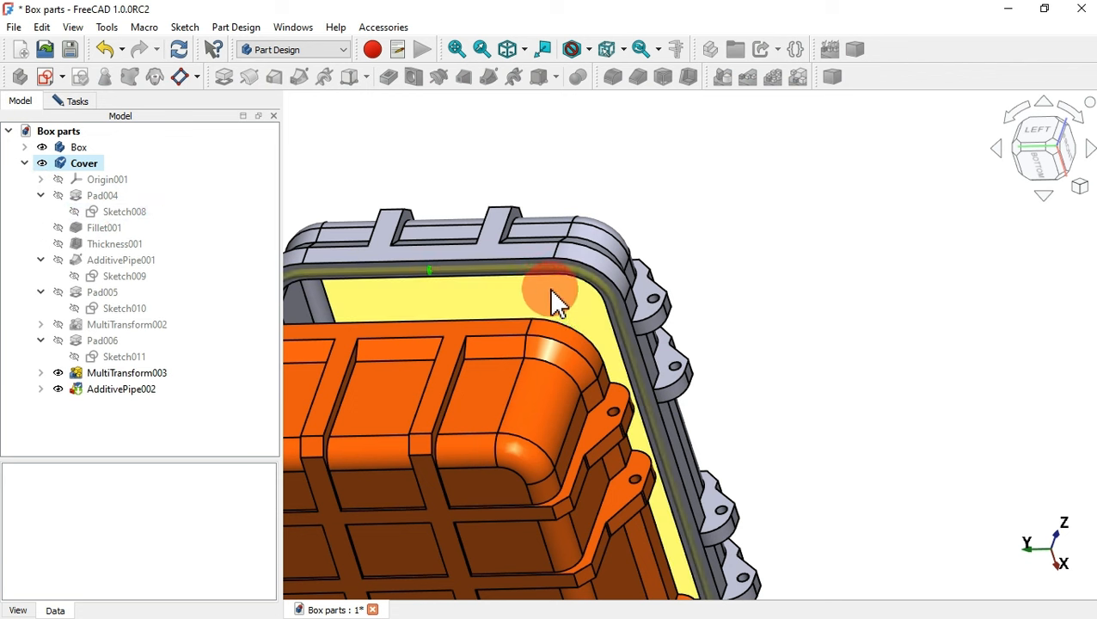
click(84, 102)
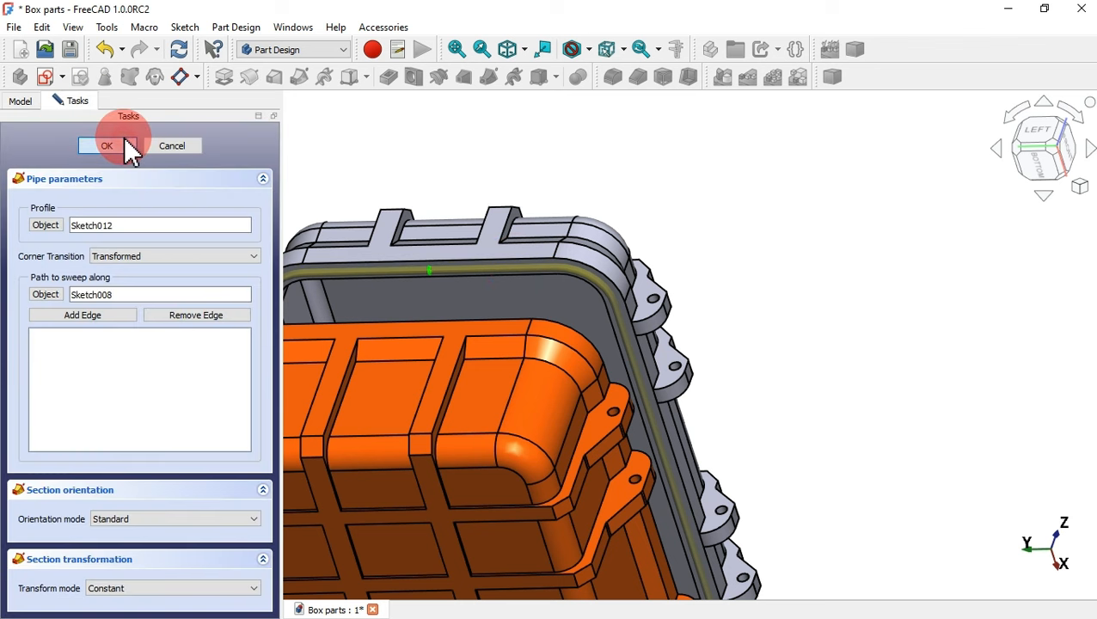
click(106, 146)
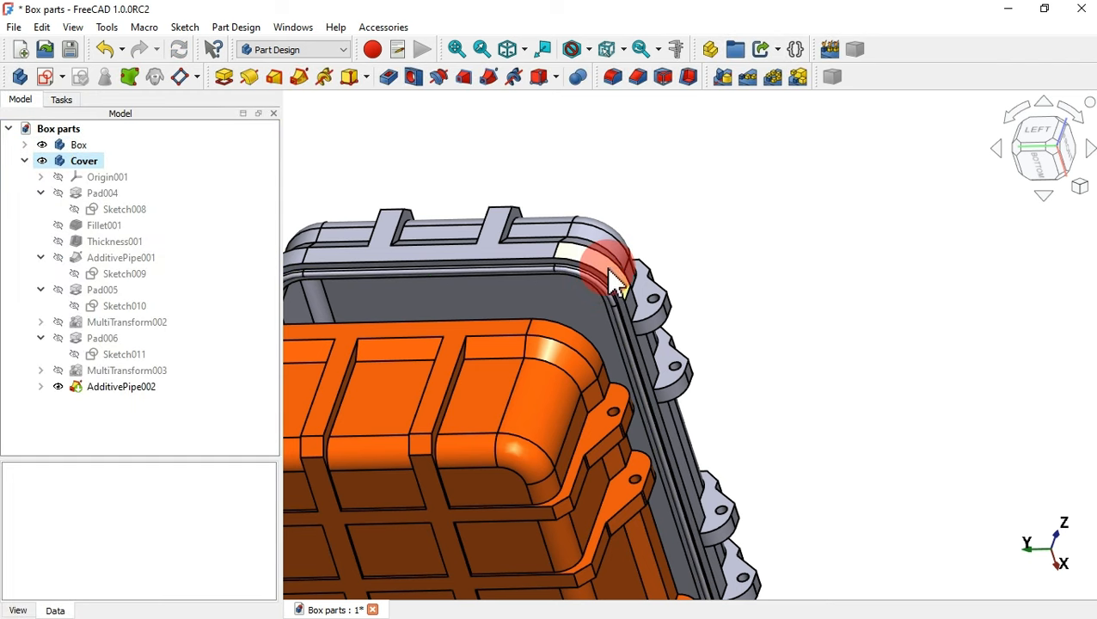
- Show the model isometrically and collapse the Cover's expanded pad and pipe features in the model tree
scroll(614, 284, up, 5)
middle_drag(613, 360, 525, 363)
key(0)
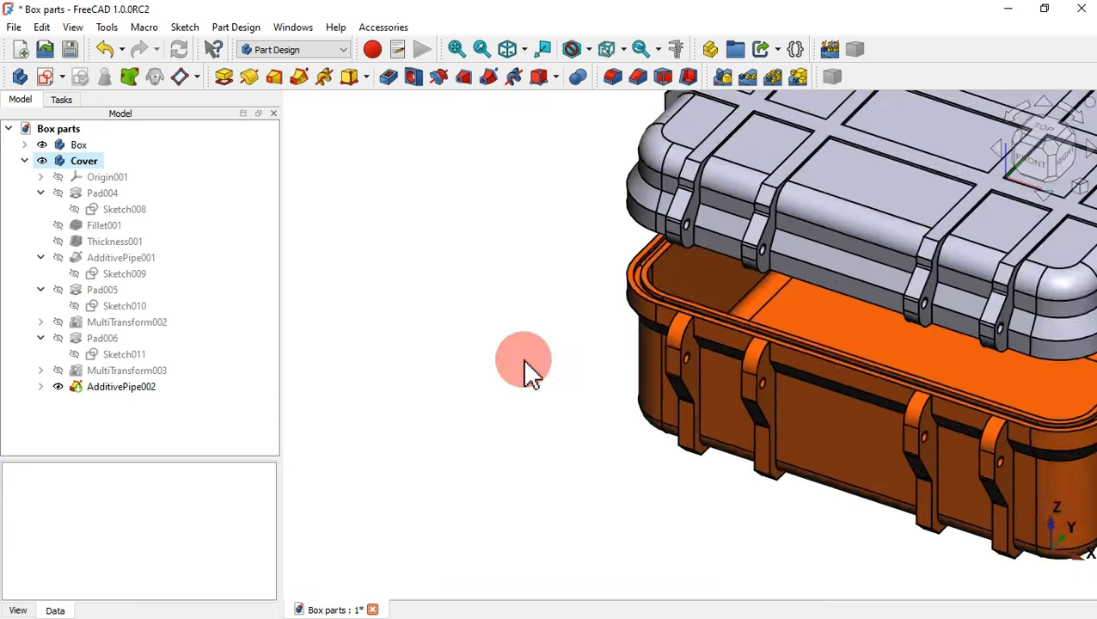
click(41, 257)
click(40, 274)
click(40, 192)
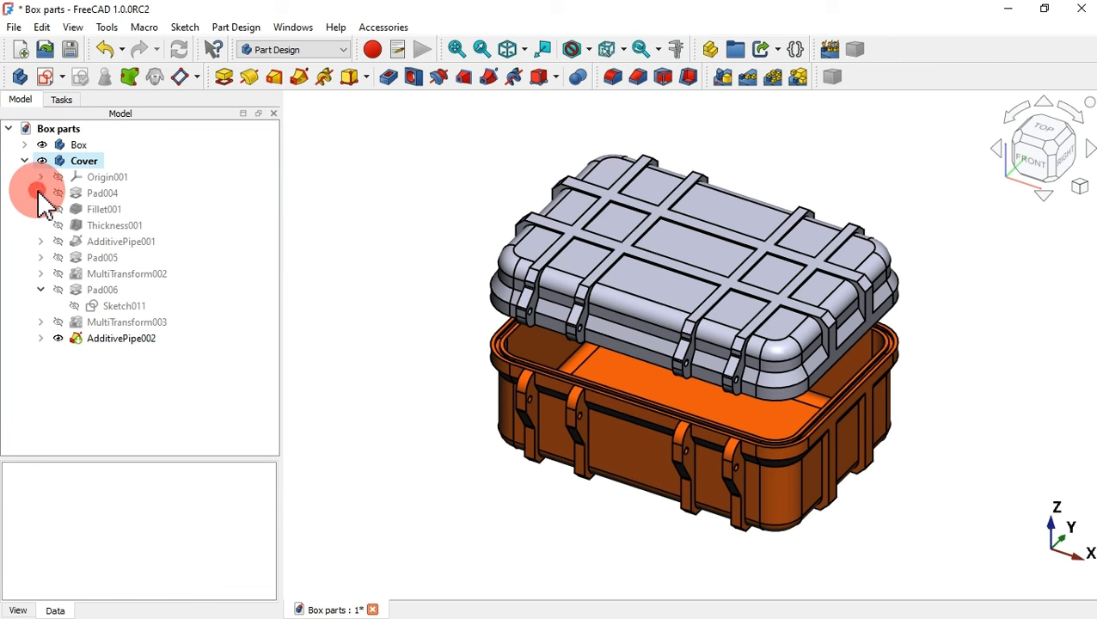
click(40, 290)
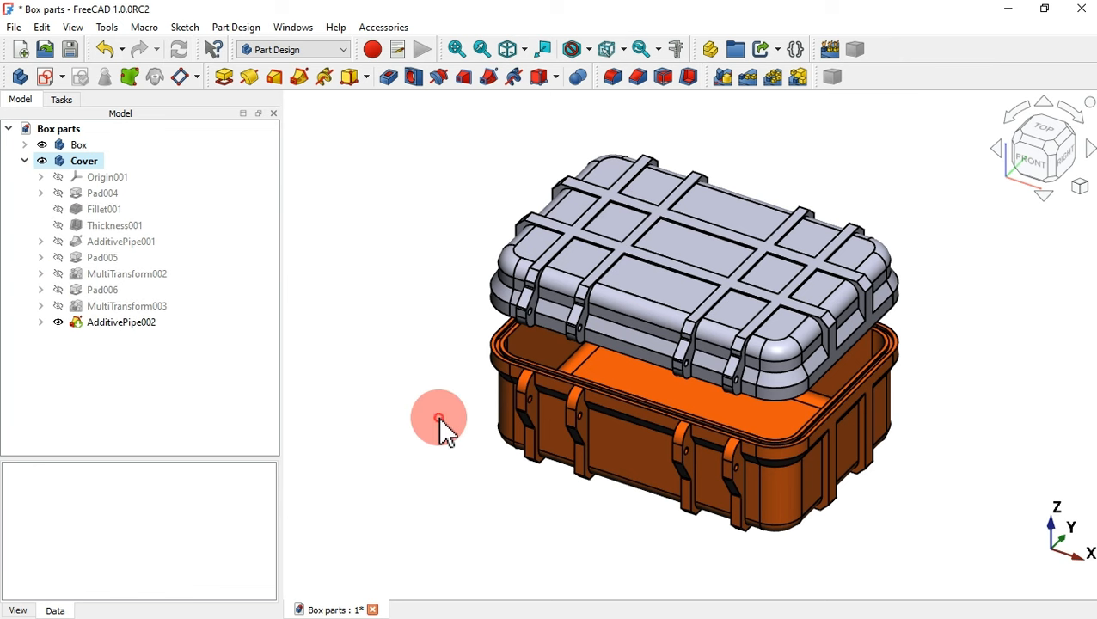
- Start a new sketch on the side face of the second rib from the corner on the cover's hinge side
middle_drag(861, 399, 652, 375)
scroll(651, 374, down, 2)
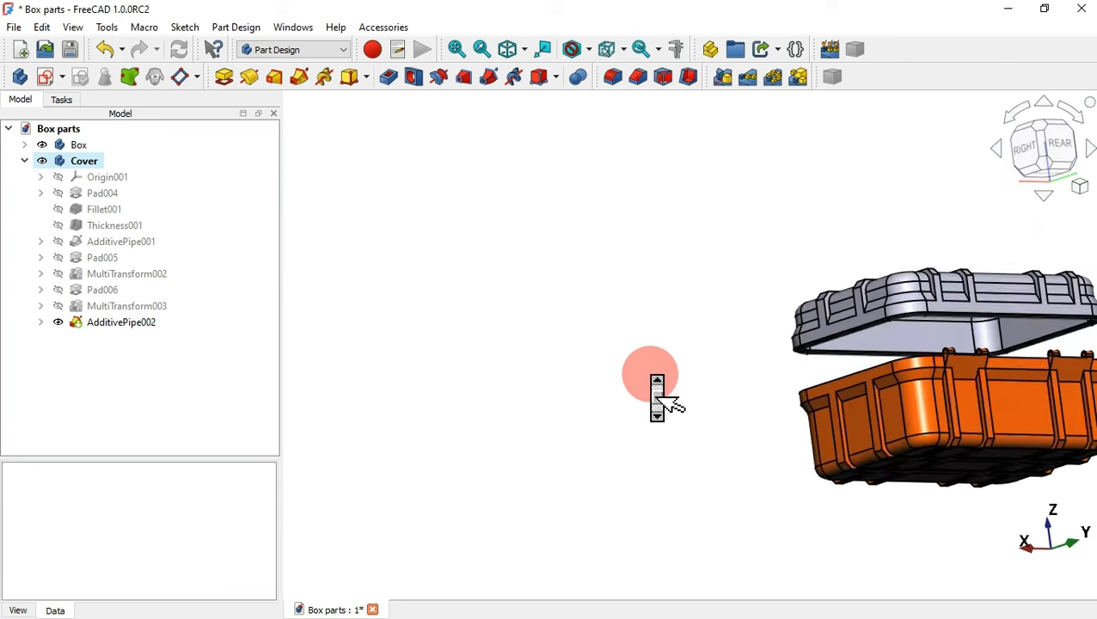
scroll(1044, 309, up, 4)
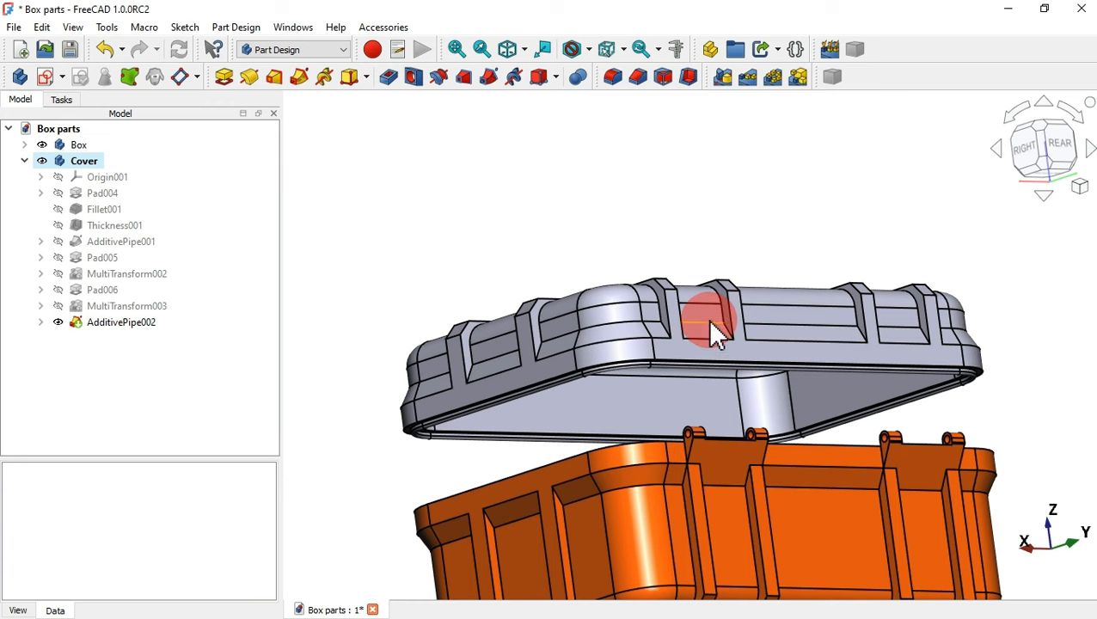
scroll(709, 324, up, 3)
middle_drag(754, 342, 749, 314)
click(745, 304)
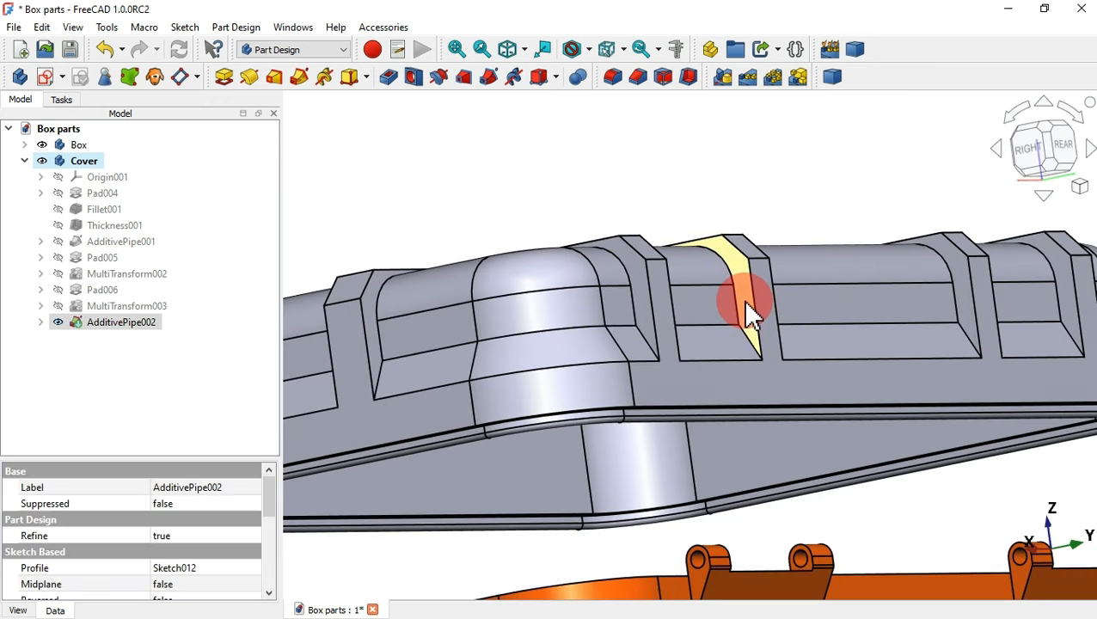
click(48, 77)
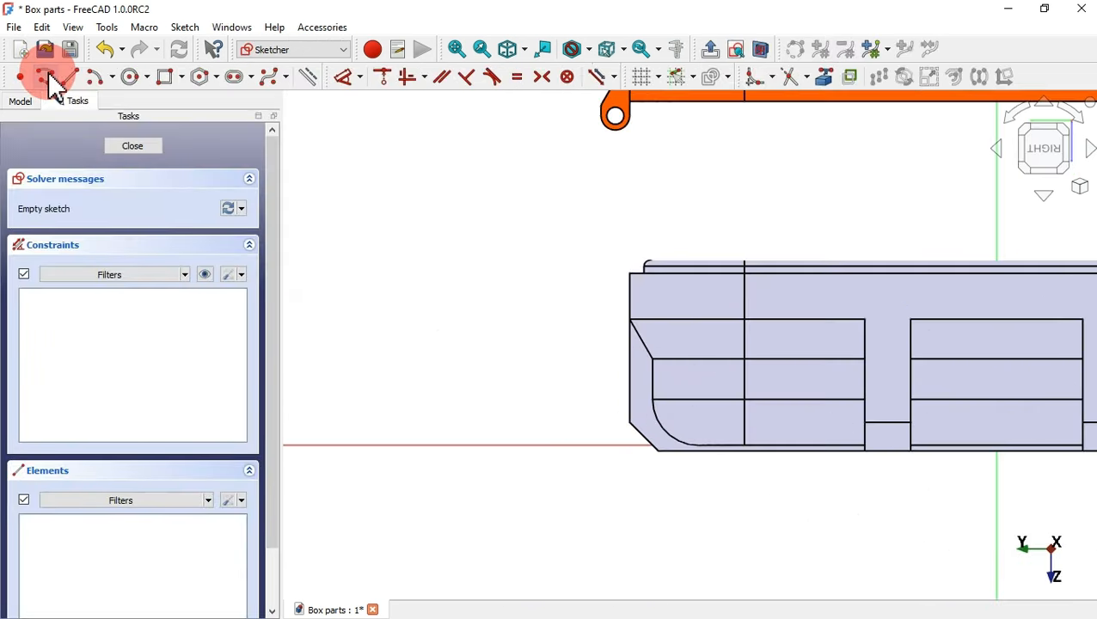
- Section the view at the new sketch's plane to expose the cover's wall profile
scroll(480, 159, down, 5)
click(760, 49)
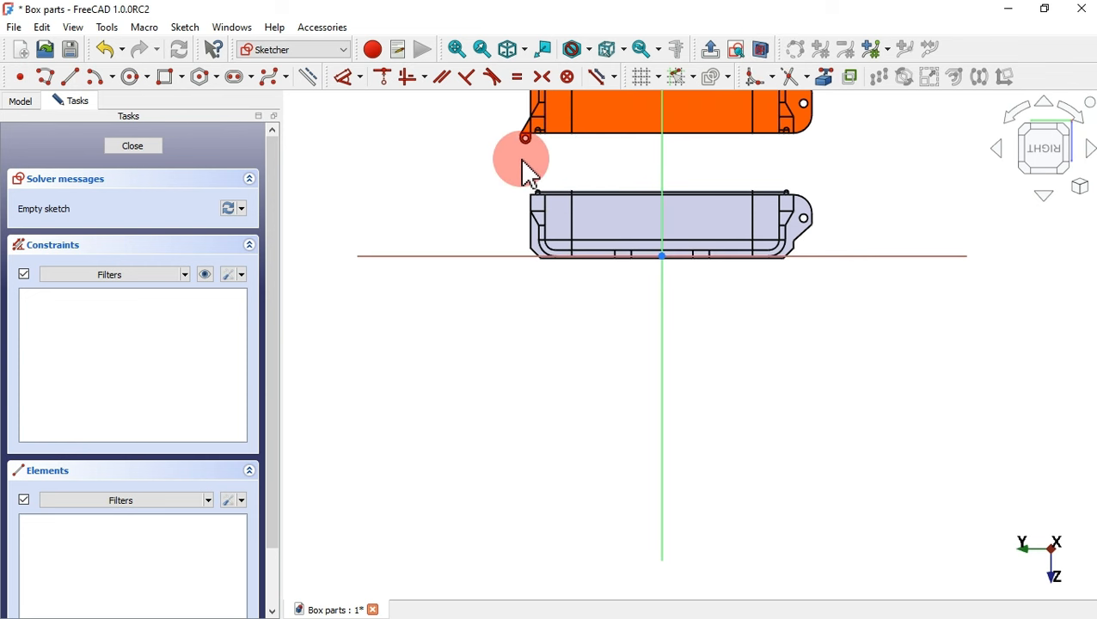
scroll(526, 172, up, 3)
scroll(526, 167, up, 3)
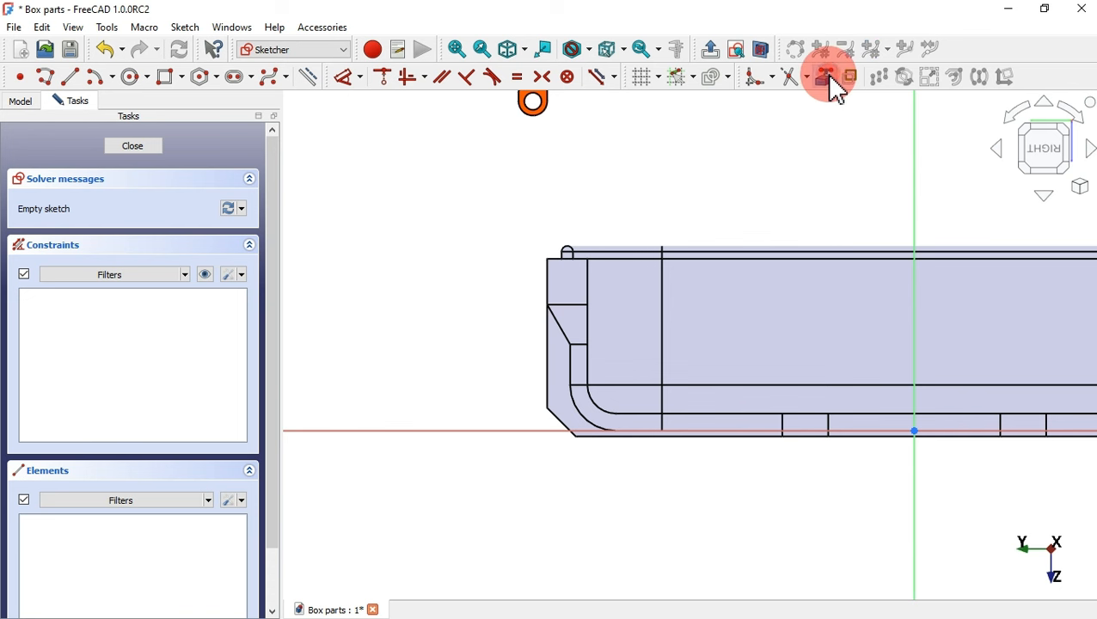
- Project the three consecutive outer wall edges, from the rim corner down to the start of the bottom curve, into the sketch as external geometry
scroll(563, 262, up, 2)
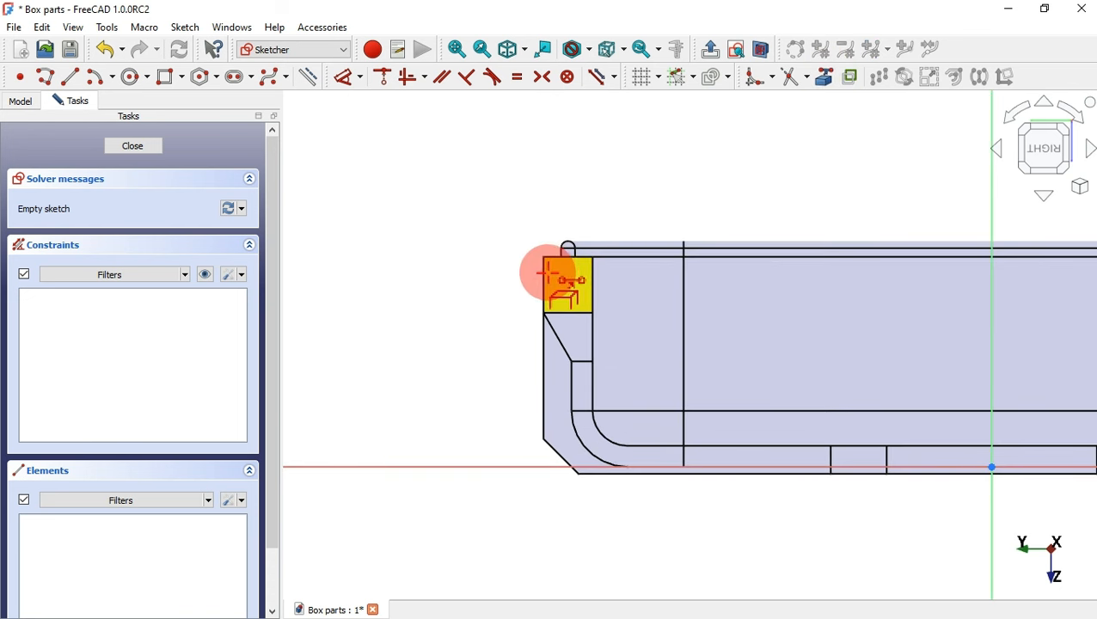
click(542, 271)
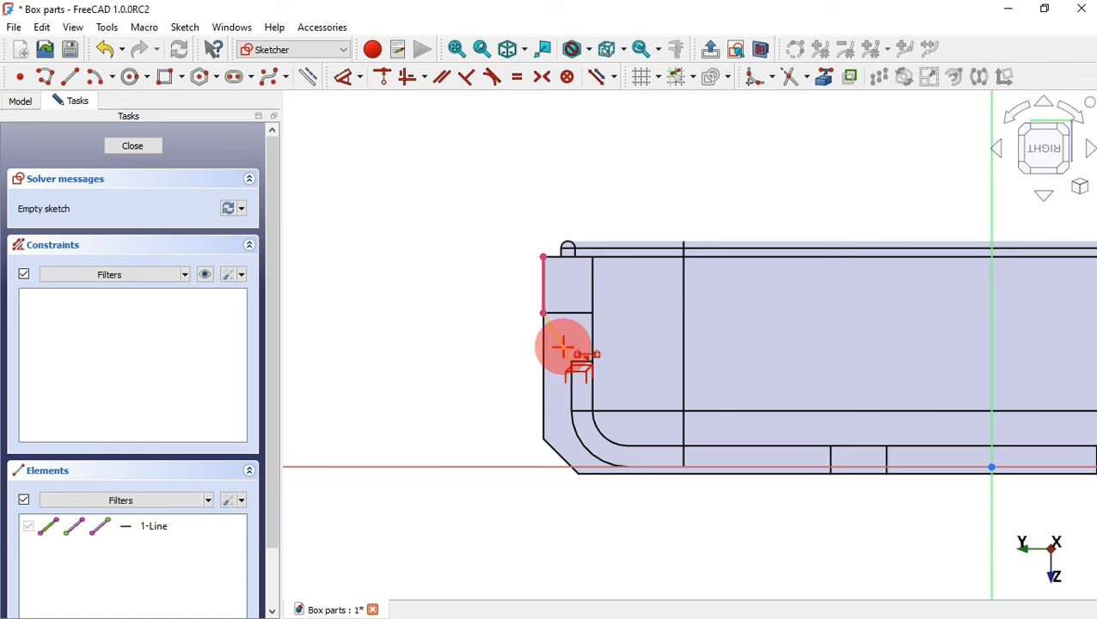
click(563, 345)
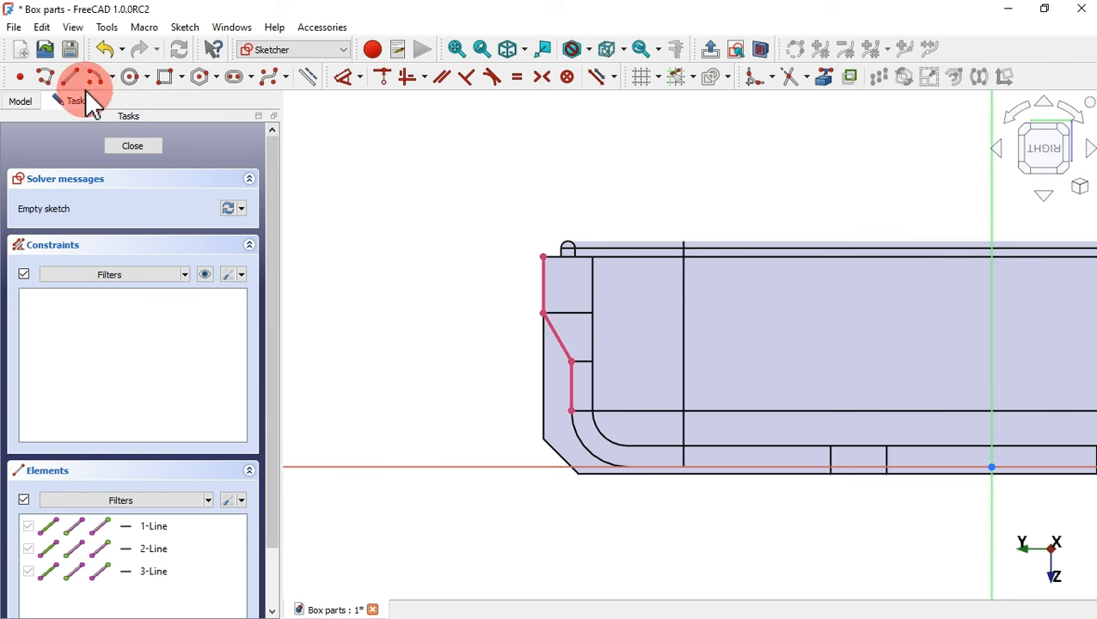
- Draw a polyline outward from the upper projected corner: a slanted line about 7.3 mm, a tangent arc, a vertical line about 11.7 mm and another tangent arc
click(543, 255)
click(514, 213)
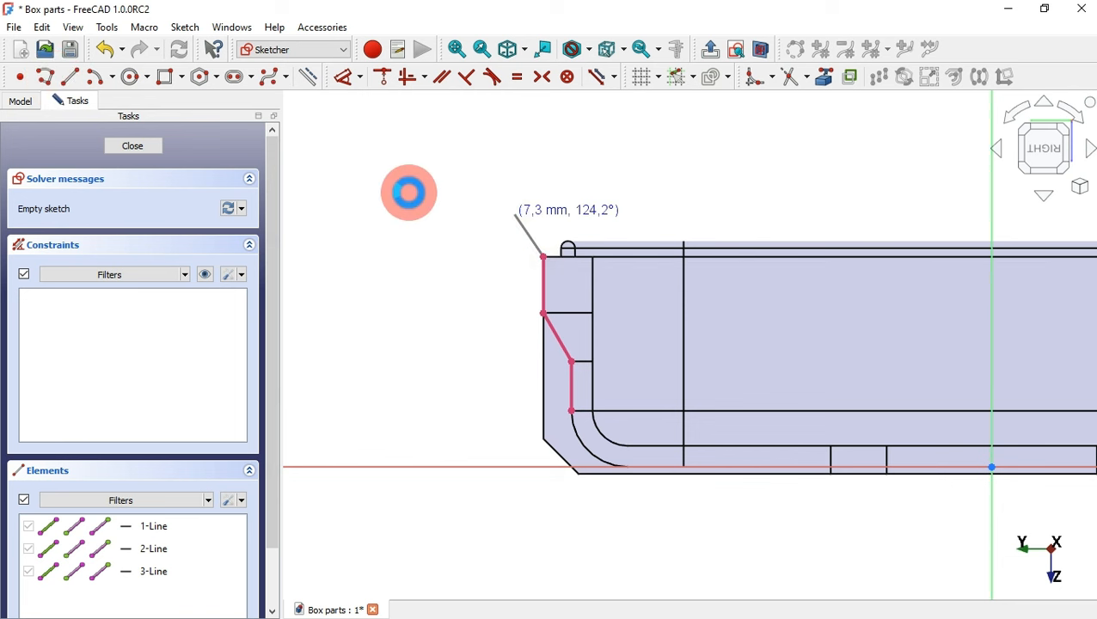
key(m)
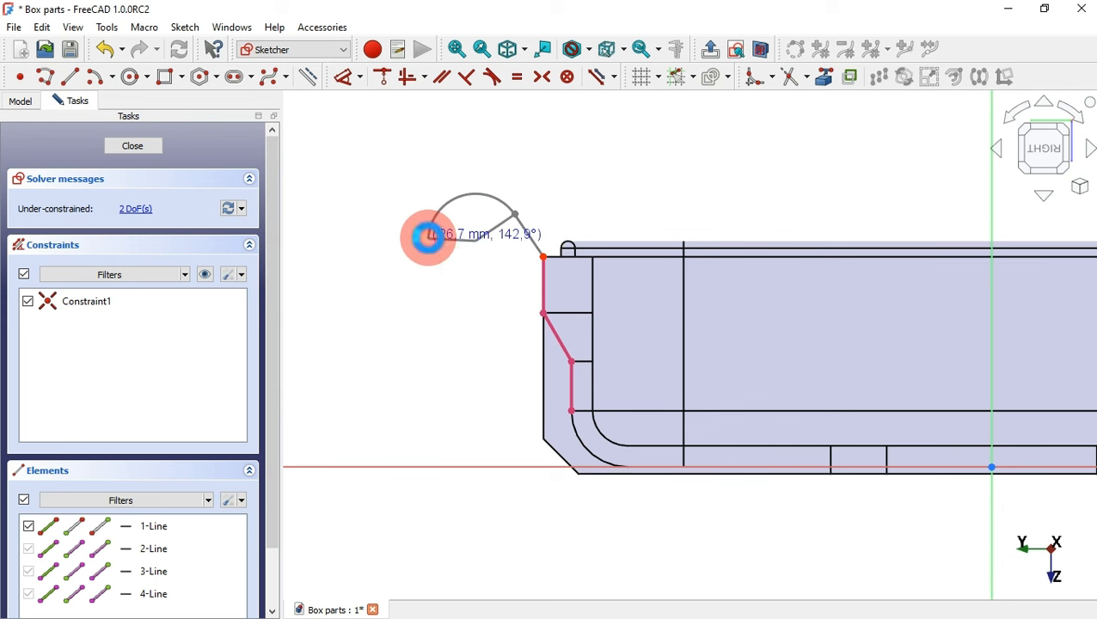
click(427, 237)
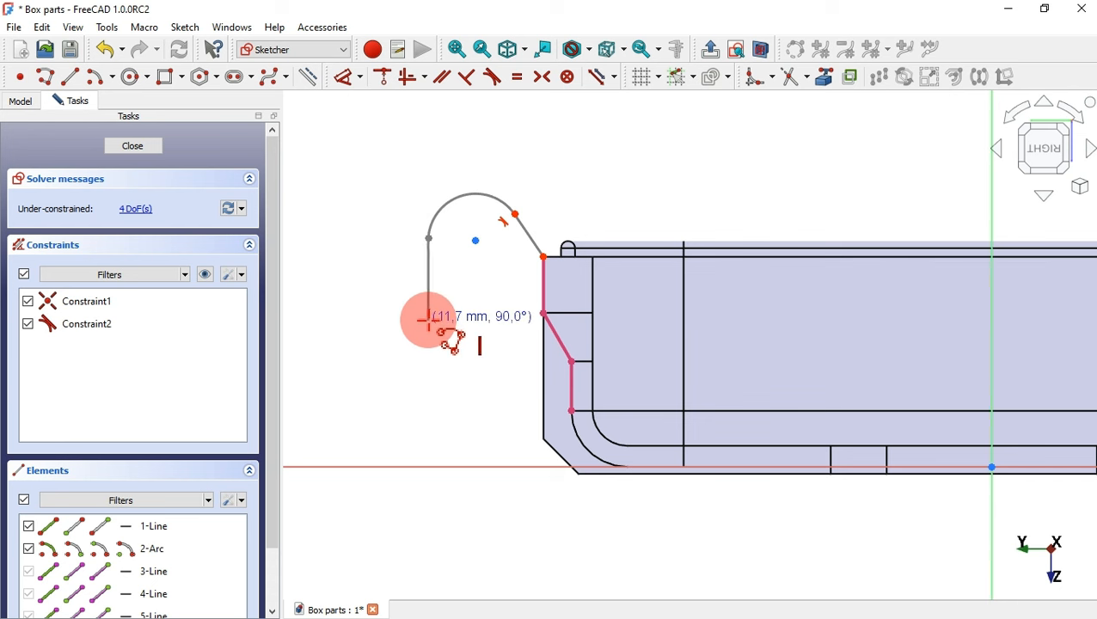
click(428, 319)
right_click(484, 369)
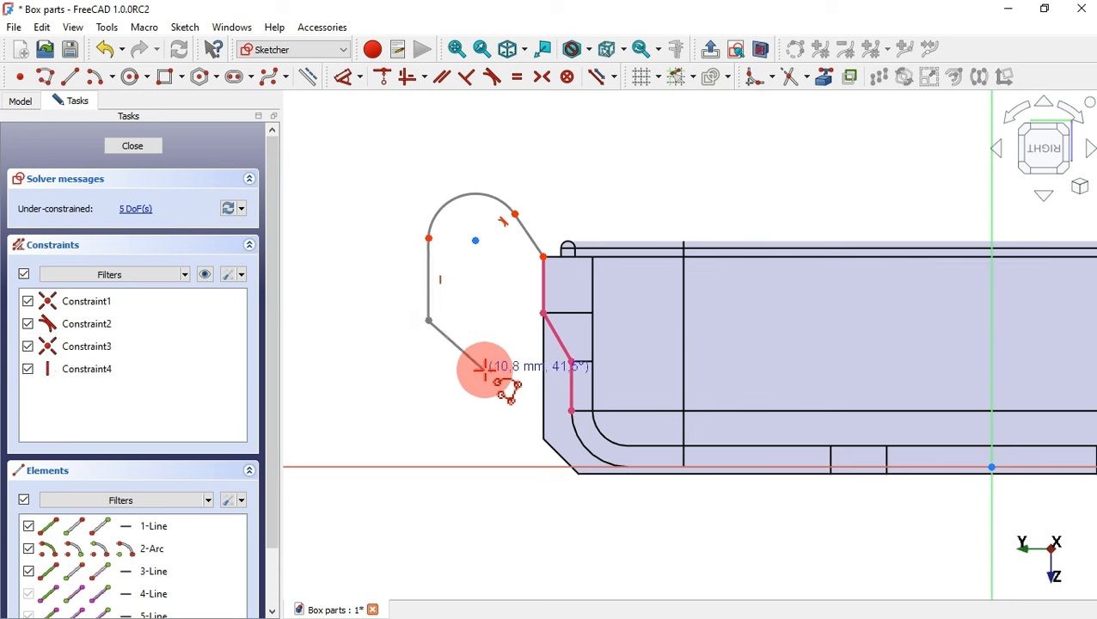
click(441, 354)
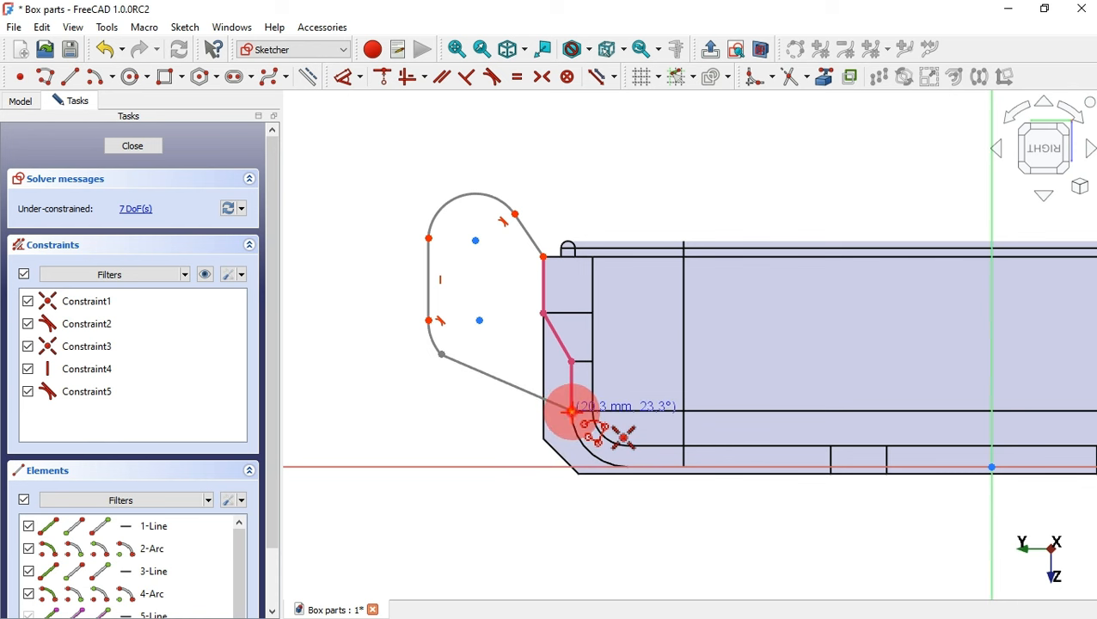
- Close the hinge outline with a slanted line about 20.3 mm to the lowest projected point and segments along the projected wall edges
click(570, 411)
right_click(602, 363)
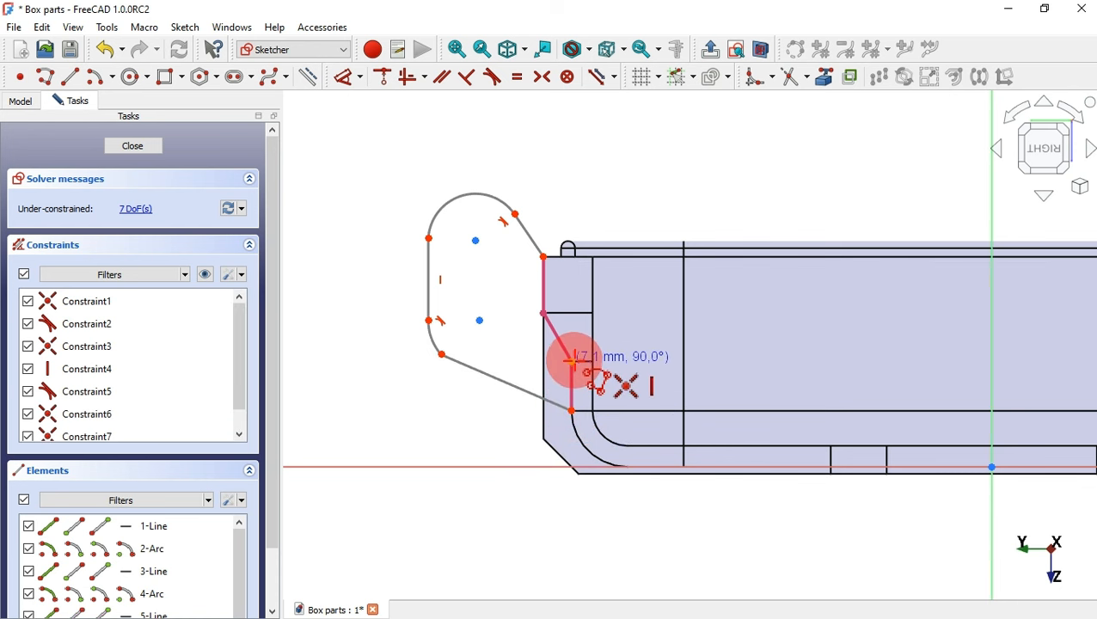
click(571, 359)
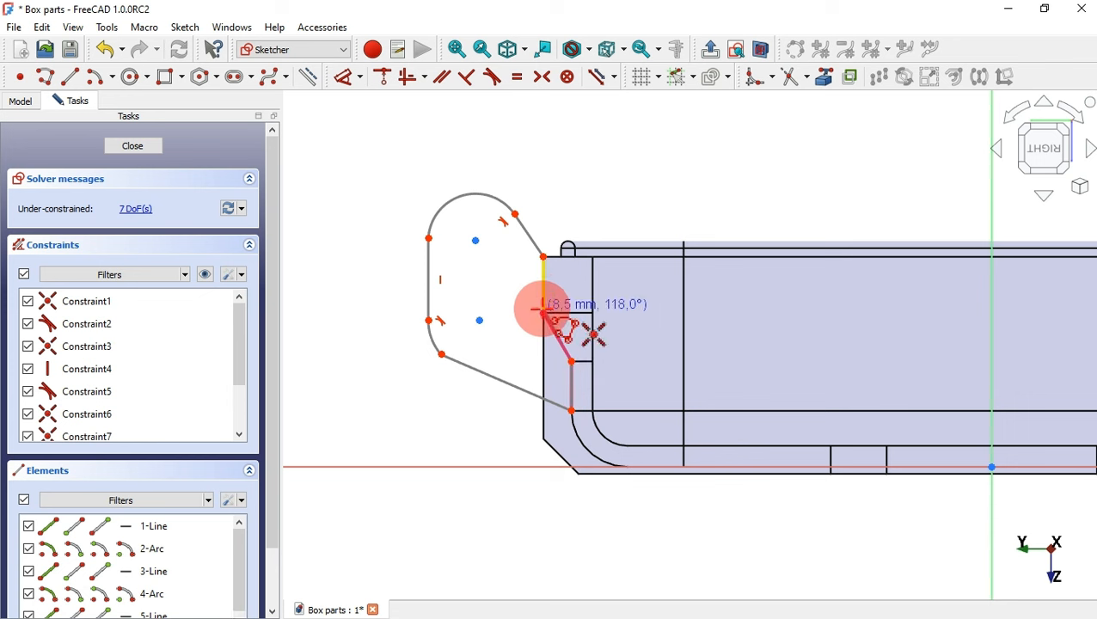
click(542, 311)
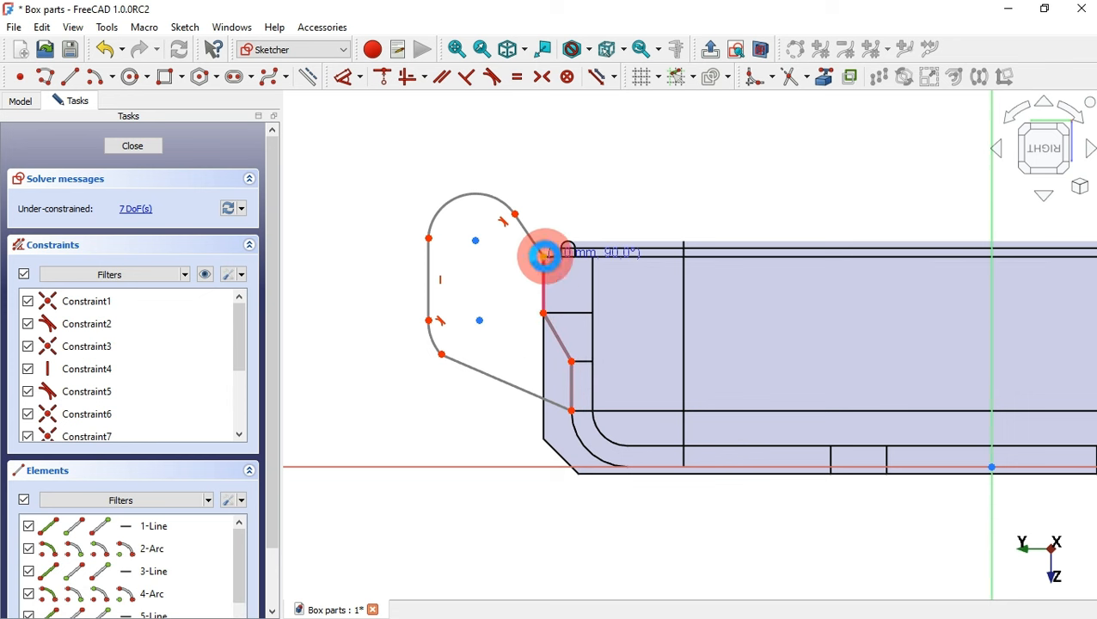
click(545, 257)
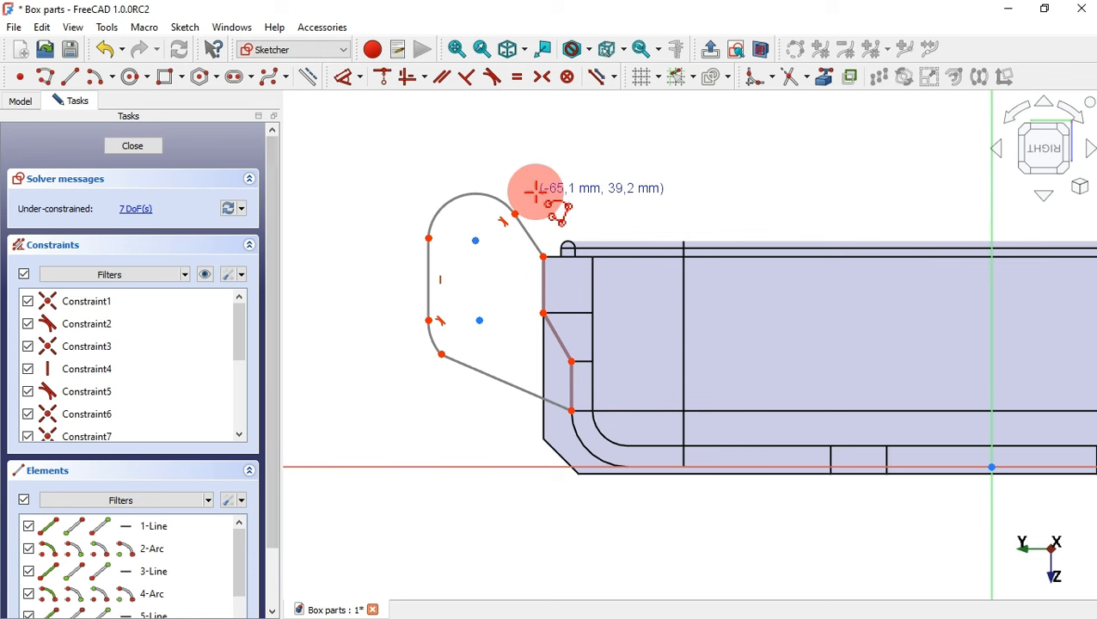
scroll(543, 215, up, 1)
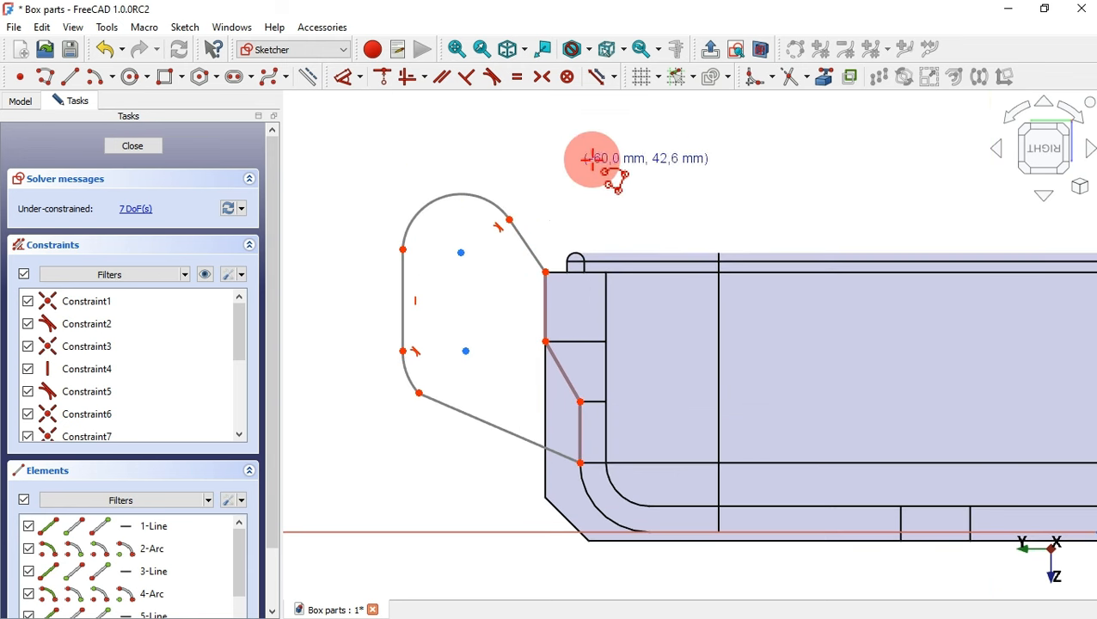
click(538, 131)
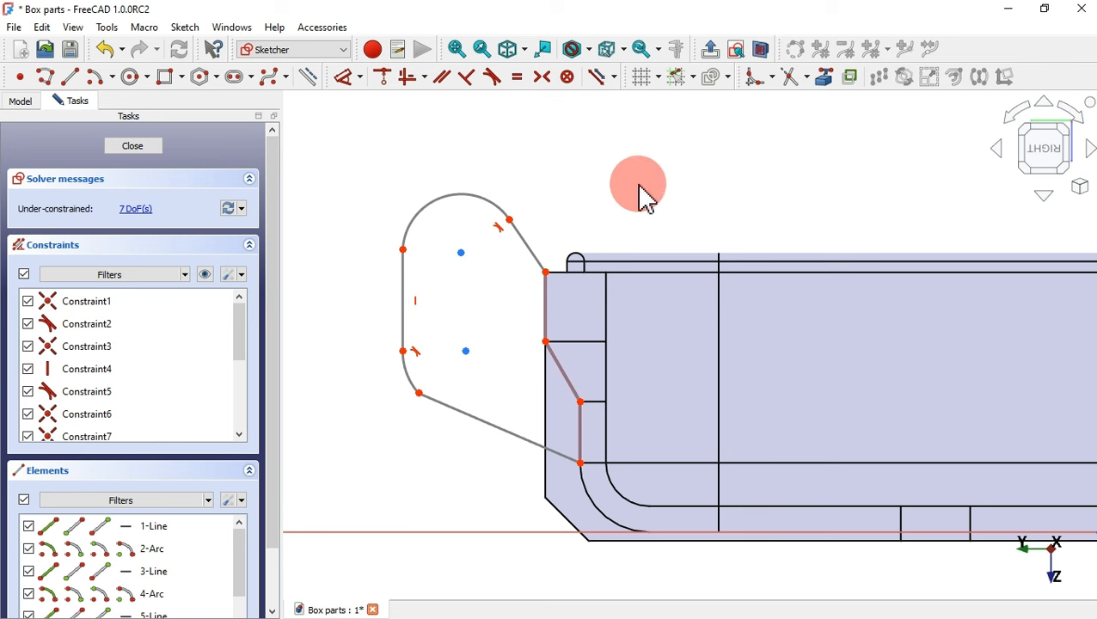
- Make the upper arc tangent to the vertical line and the lower arc tangent to the long slanted line
drag(380, 219, 423, 284)
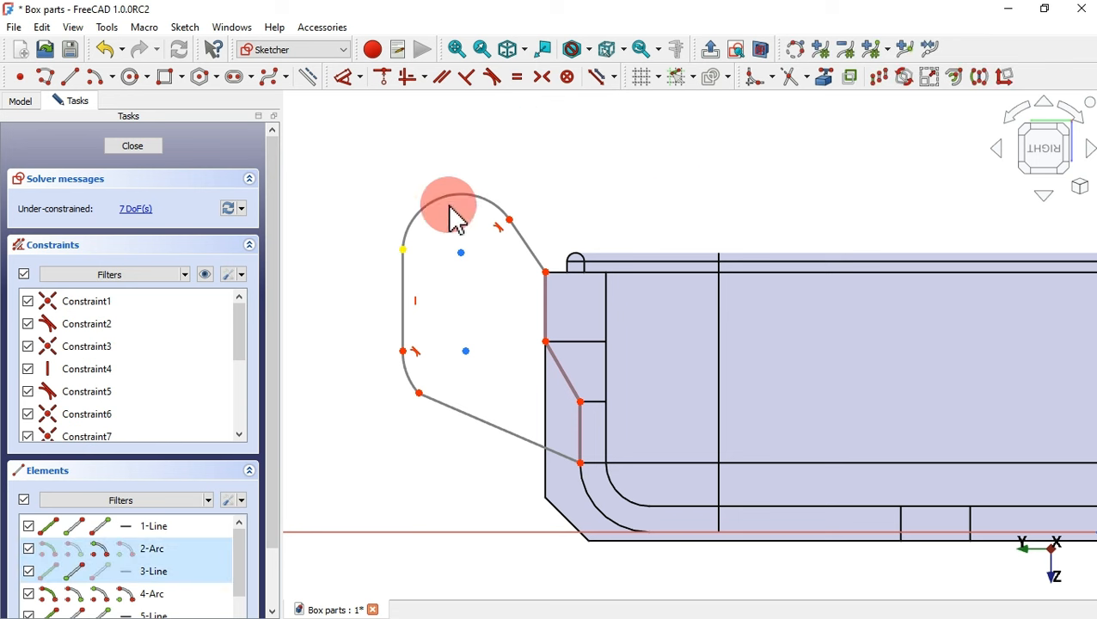
click(492, 76)
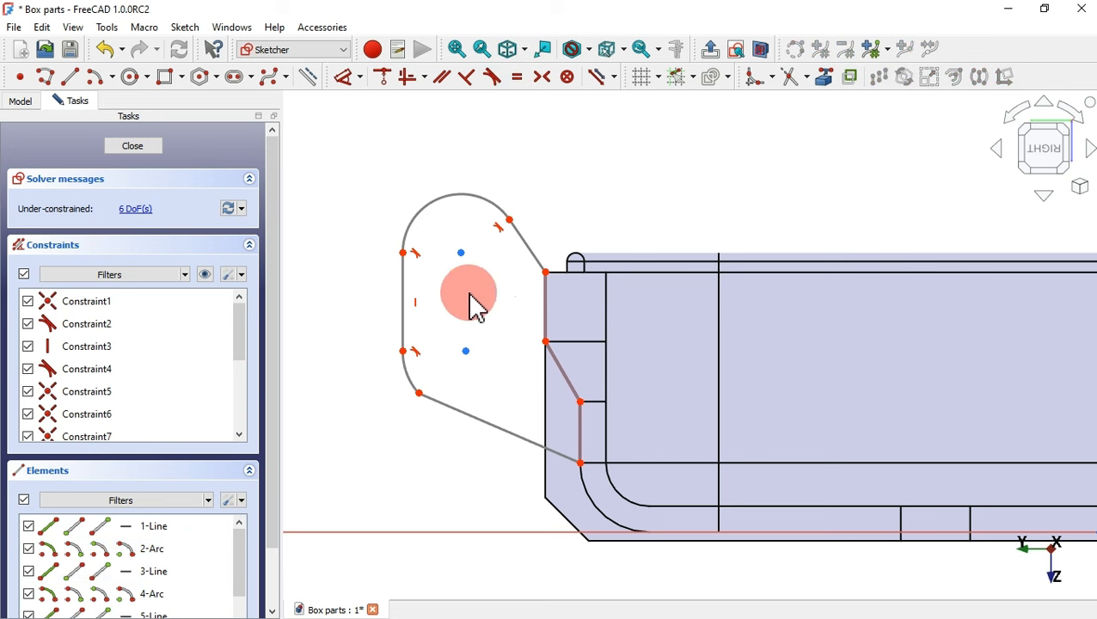
drag(379, 384, 470, 426)
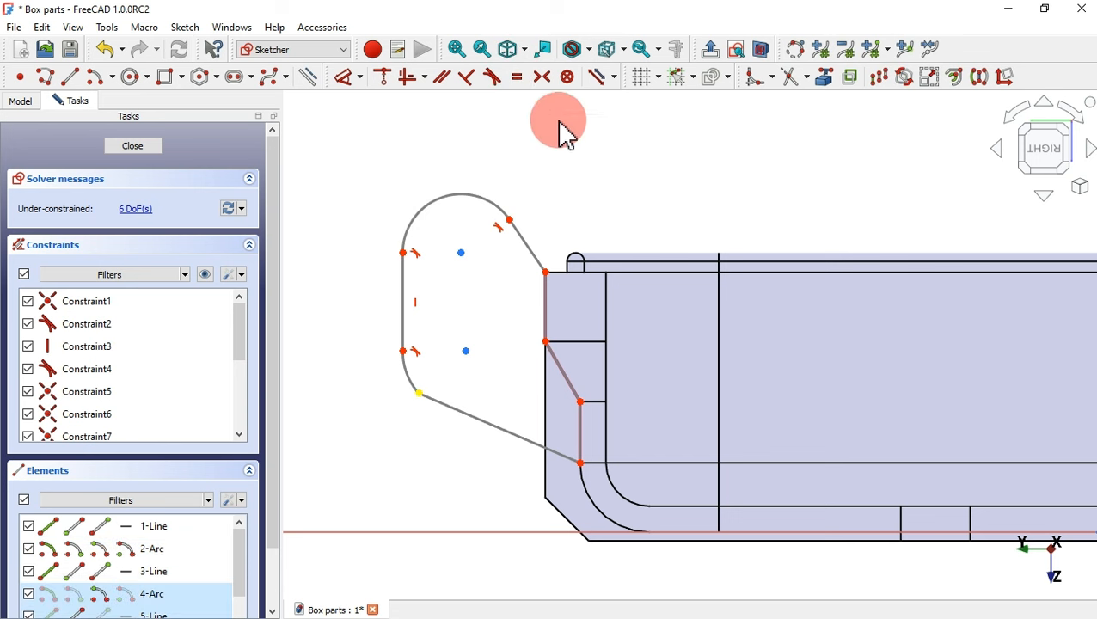
click(497, 80)
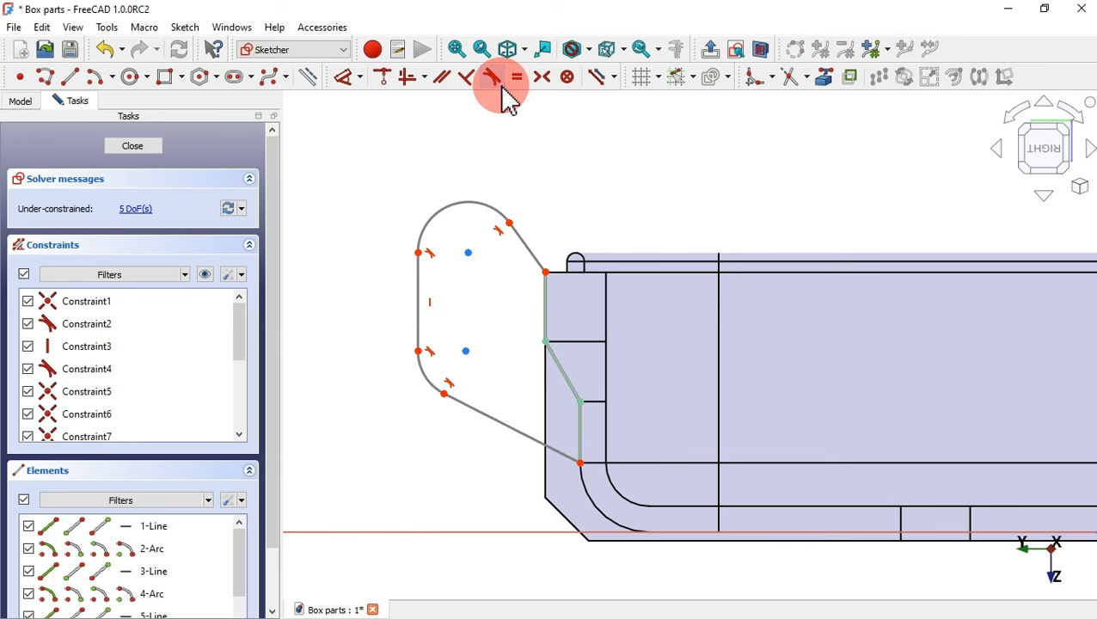
- Draw a 4 mm diameter circle centred on the upper arc's centre for the hinge pin hole
click(133, 82)
click(468, 251)
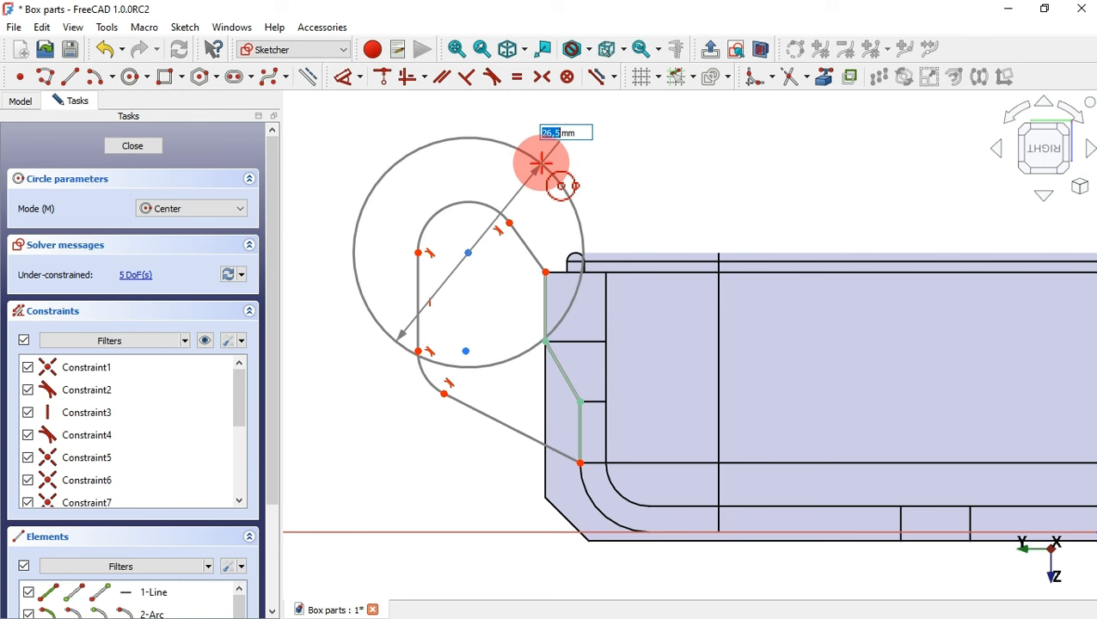
key(Return)
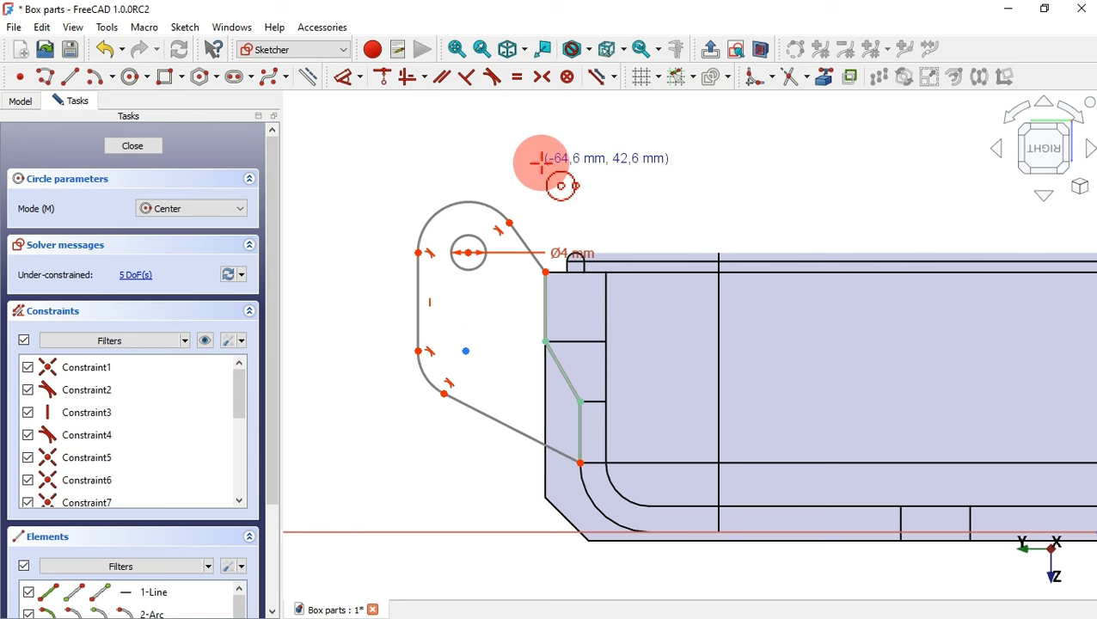
- Constrain the outline's long lower slanted line parallel to the projected slanted wall edge
click(443, 79)
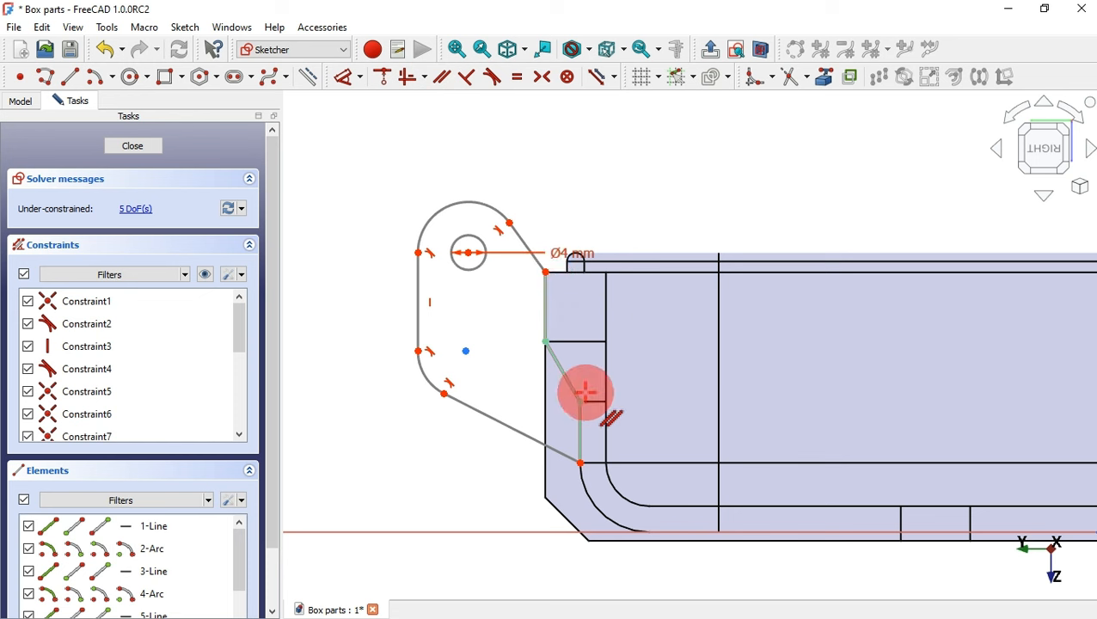
click(501, 430)
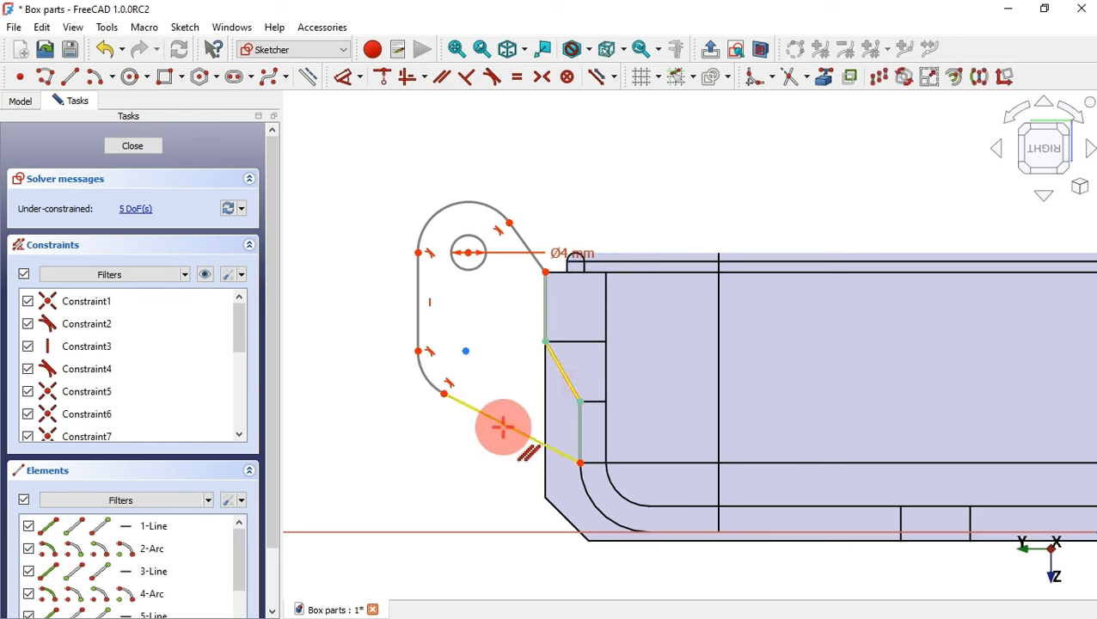
click(502, 427)
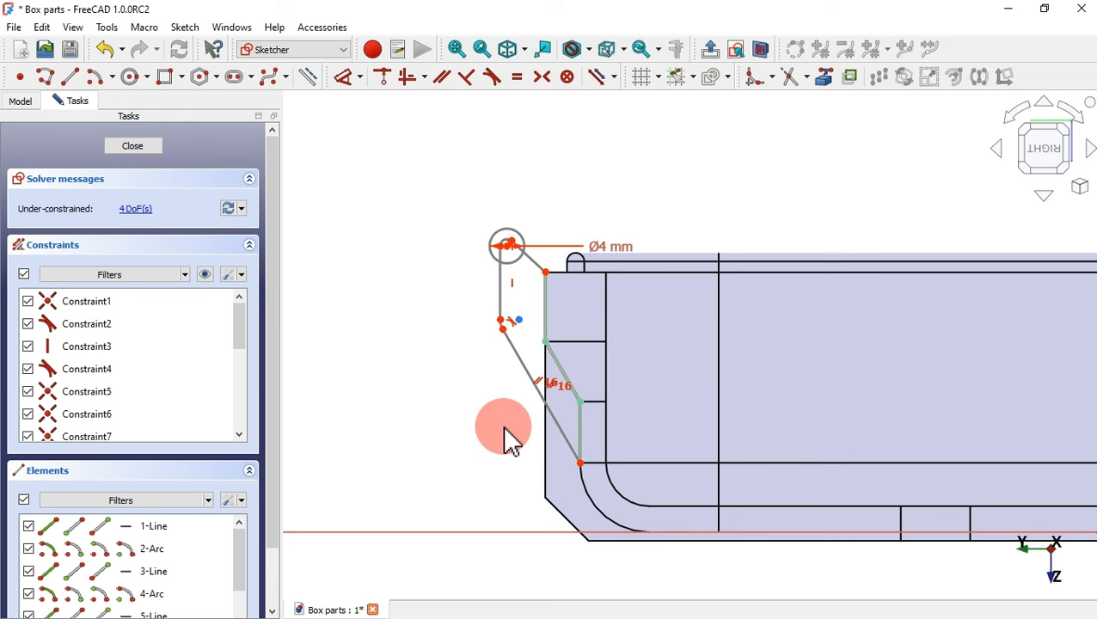
- Set the hinge outline's lower arc radius to 1 mm and its upper arc radius to 3 mm
click(342, 79)
scroll(517, 264, up, 4)
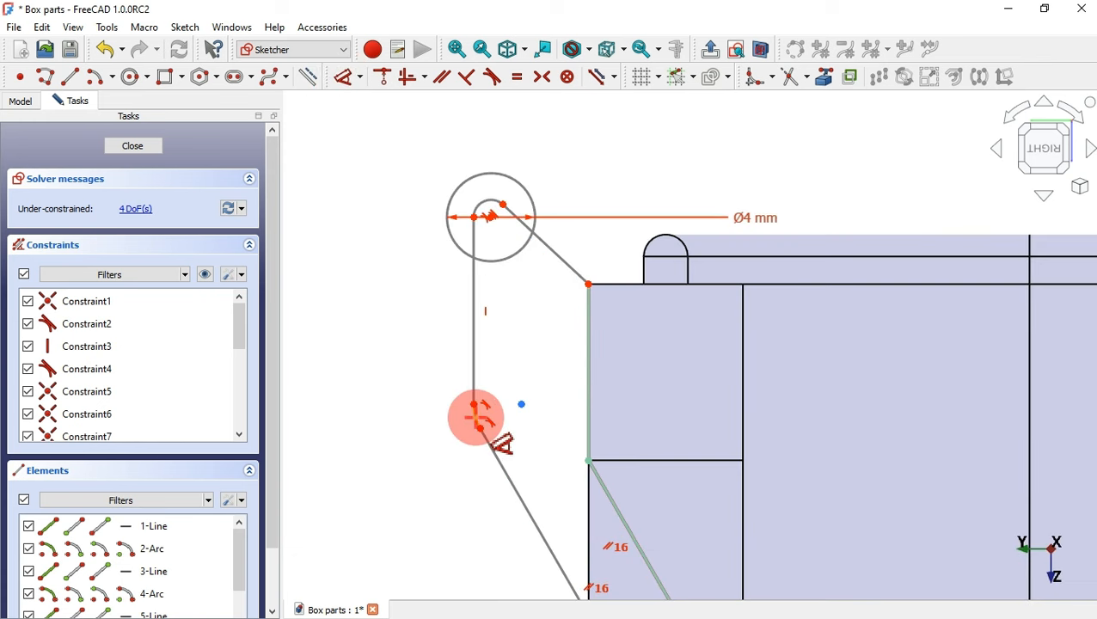
click(476, 417)
click(308, 417)
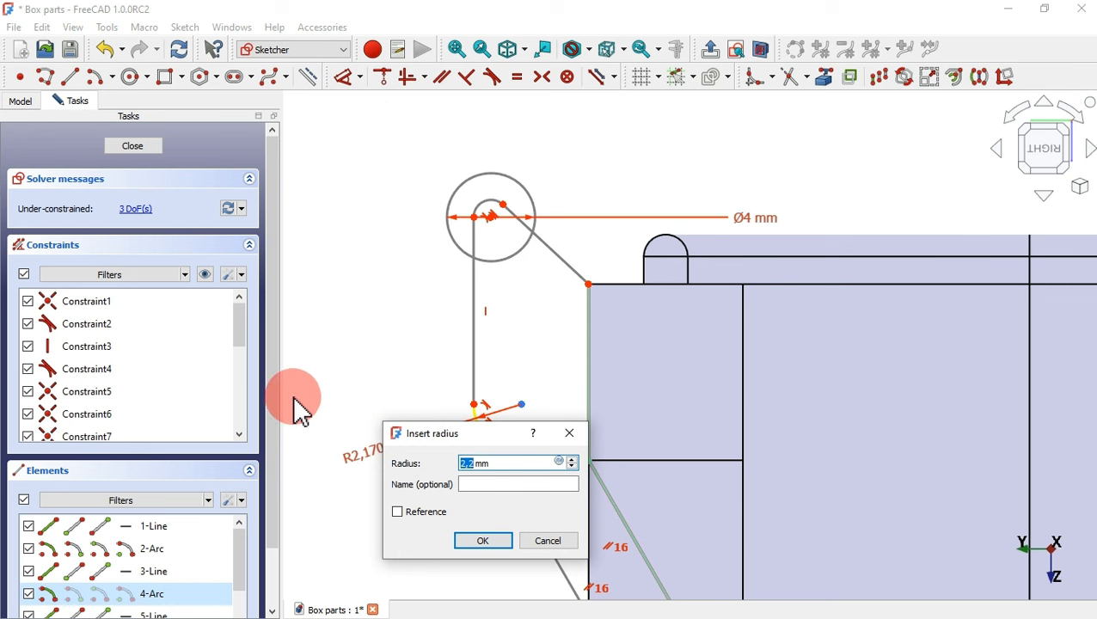
key(Return)
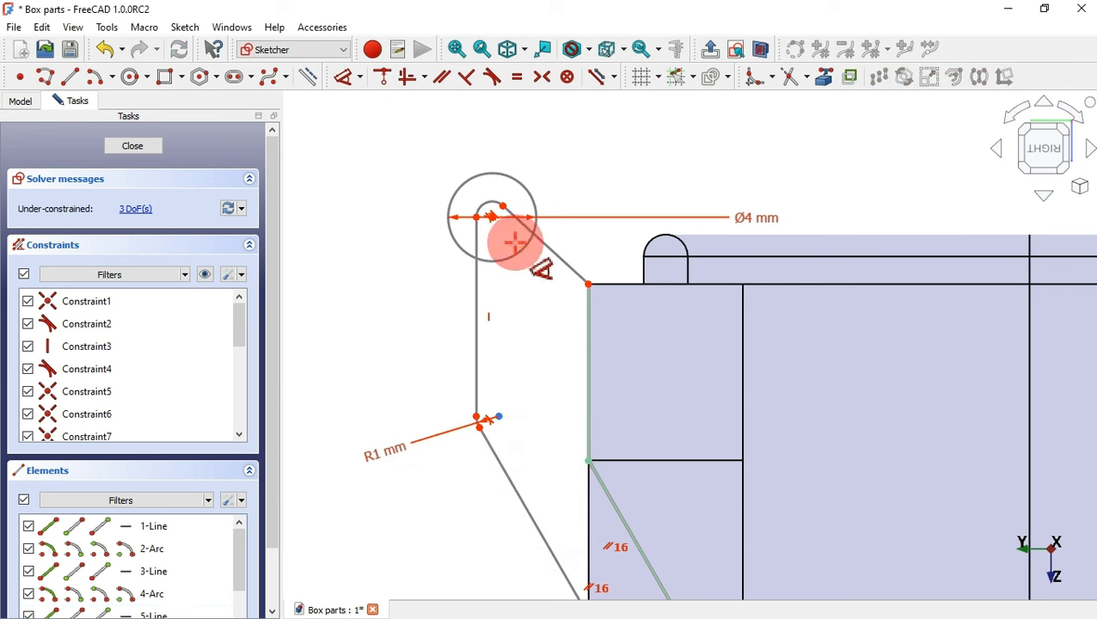
click(494, 206)
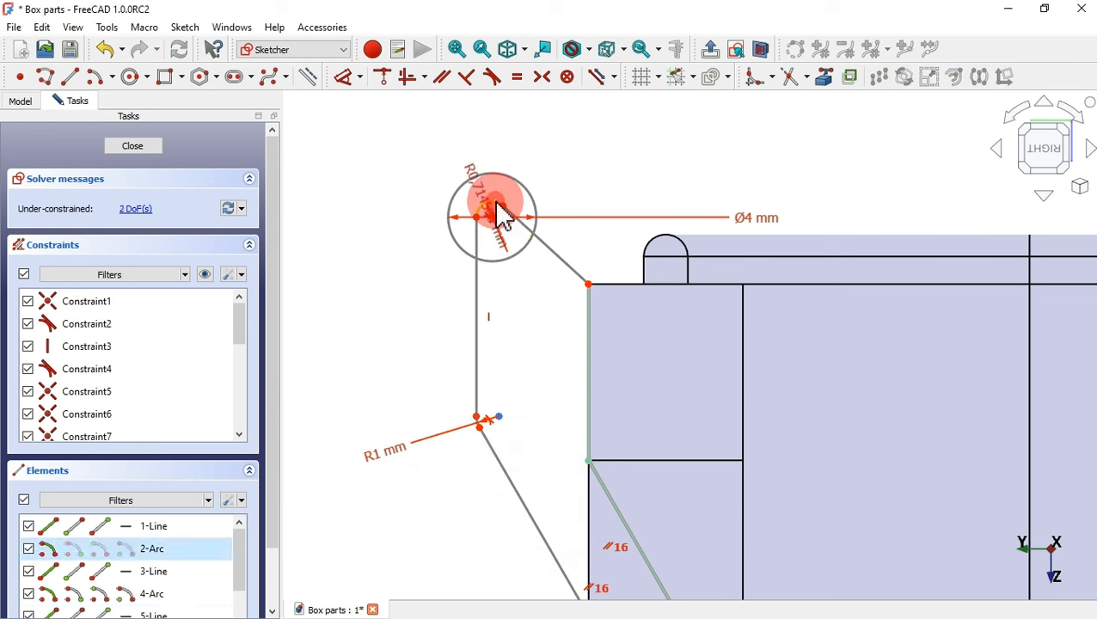
click(395, 157)
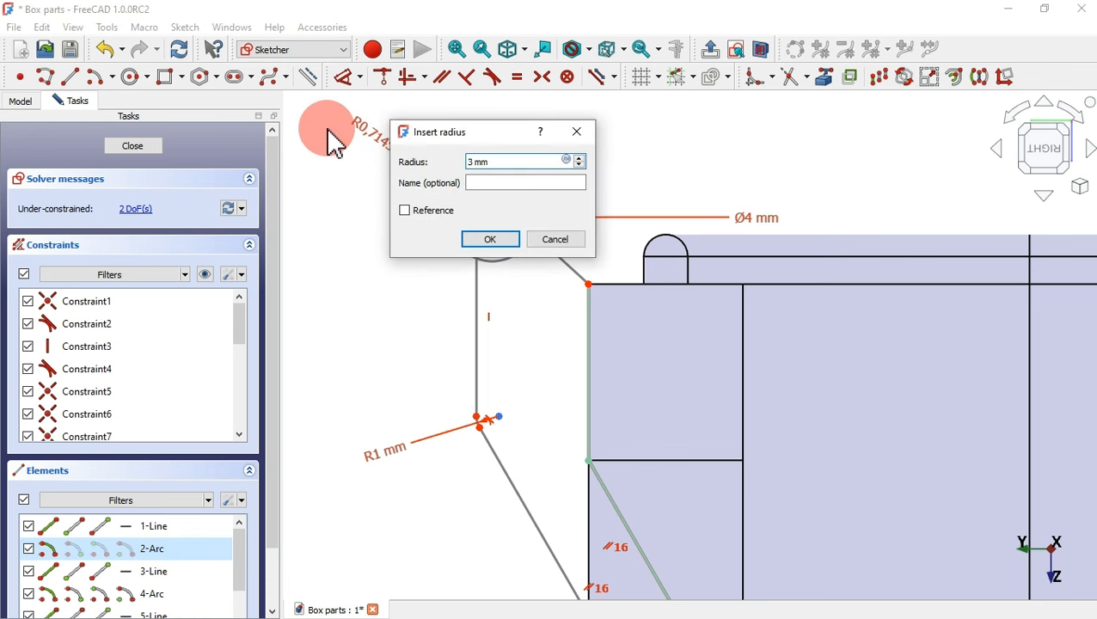
key(Return)
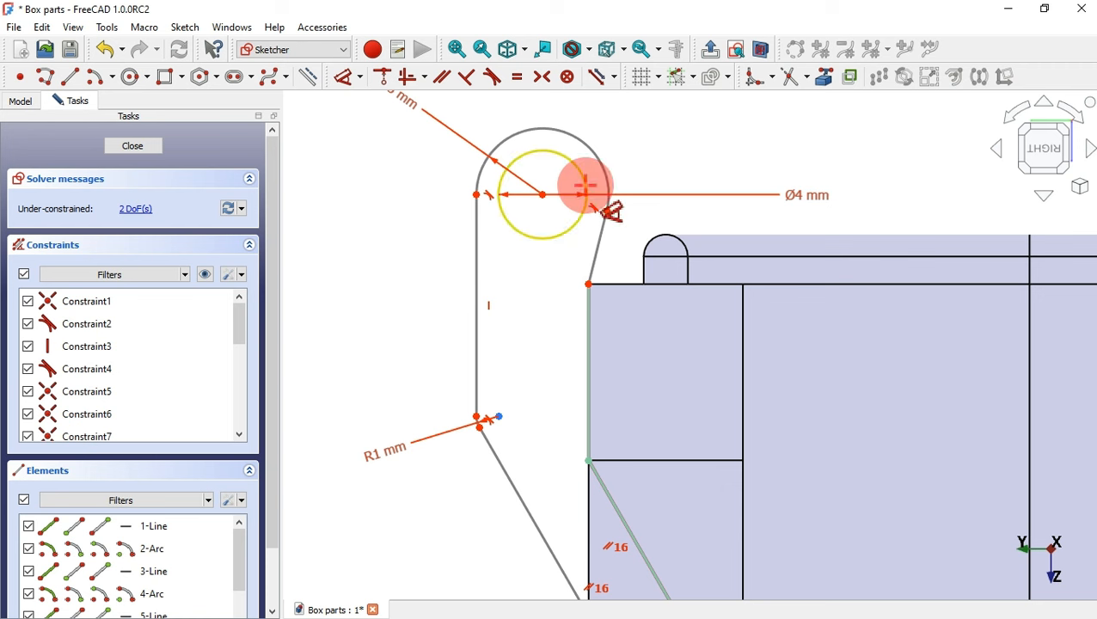
- Set the horizontal distance between the pin hole's centre and the upper projected wall corner to 4 mm
click(542, 195)
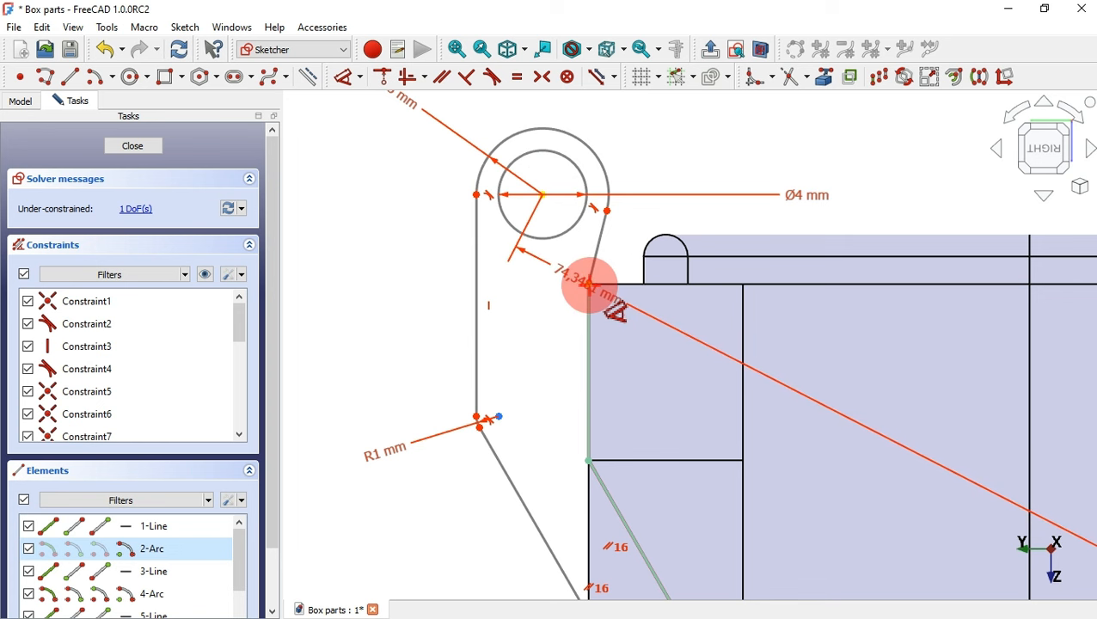
click(588, 286)
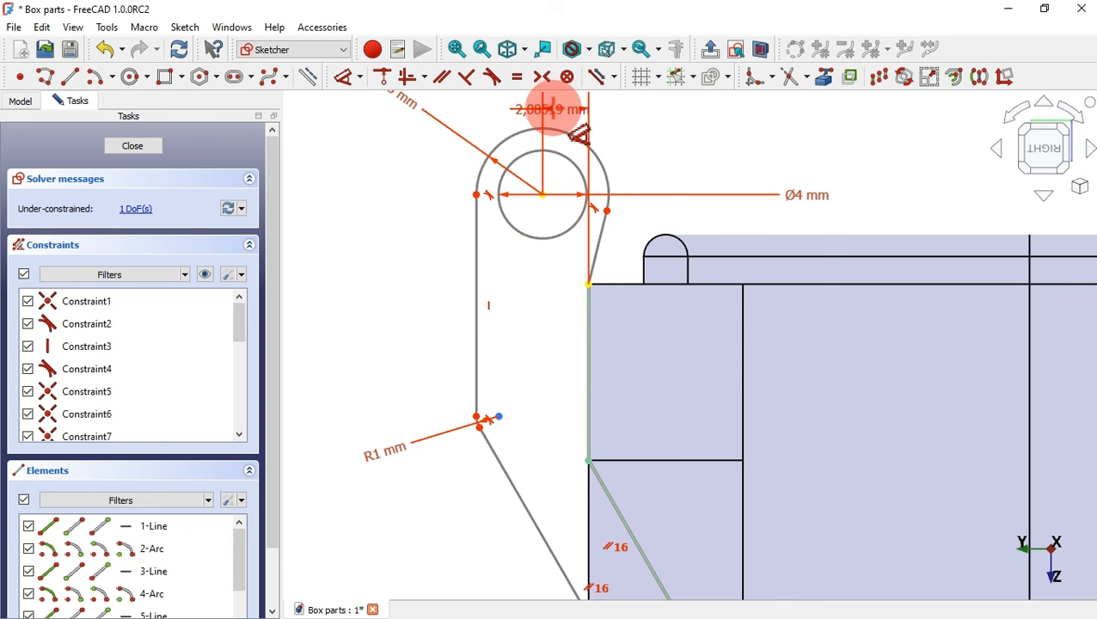
click(558, 109)
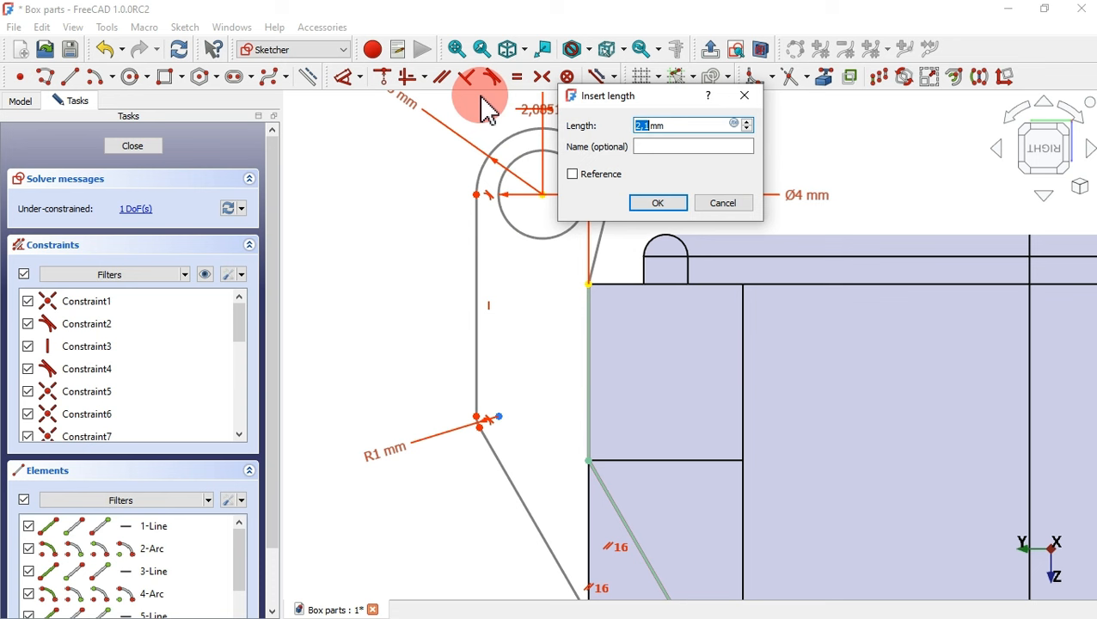
text(4)
key(Return)
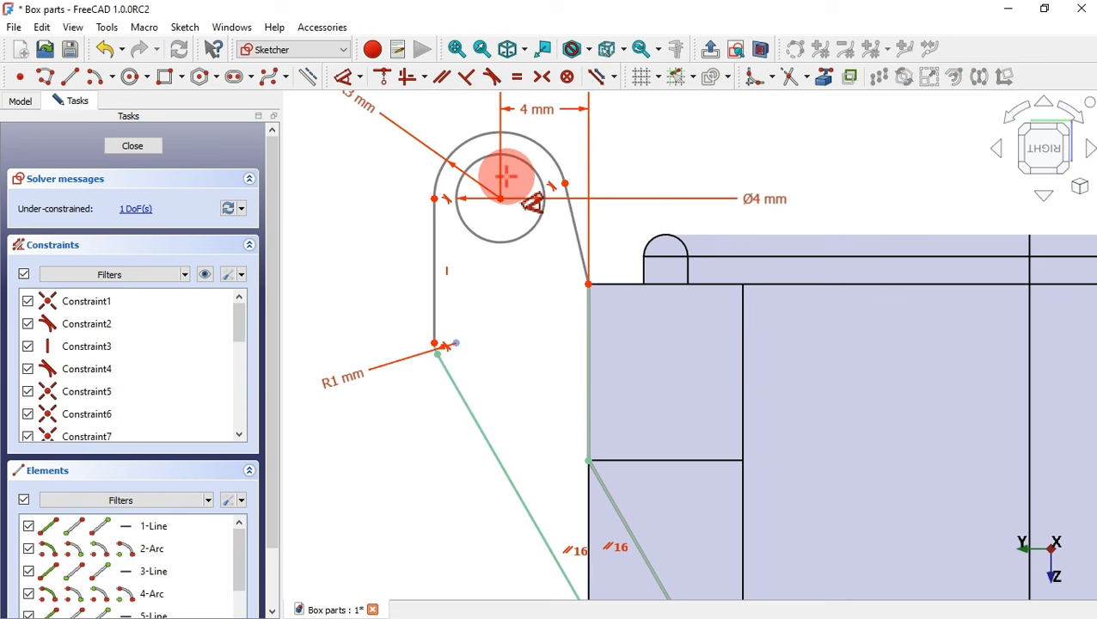
- Constrain the pin hole's centre horizontally level with the projected upper wall corner and leave the sketch
click(426, 79)
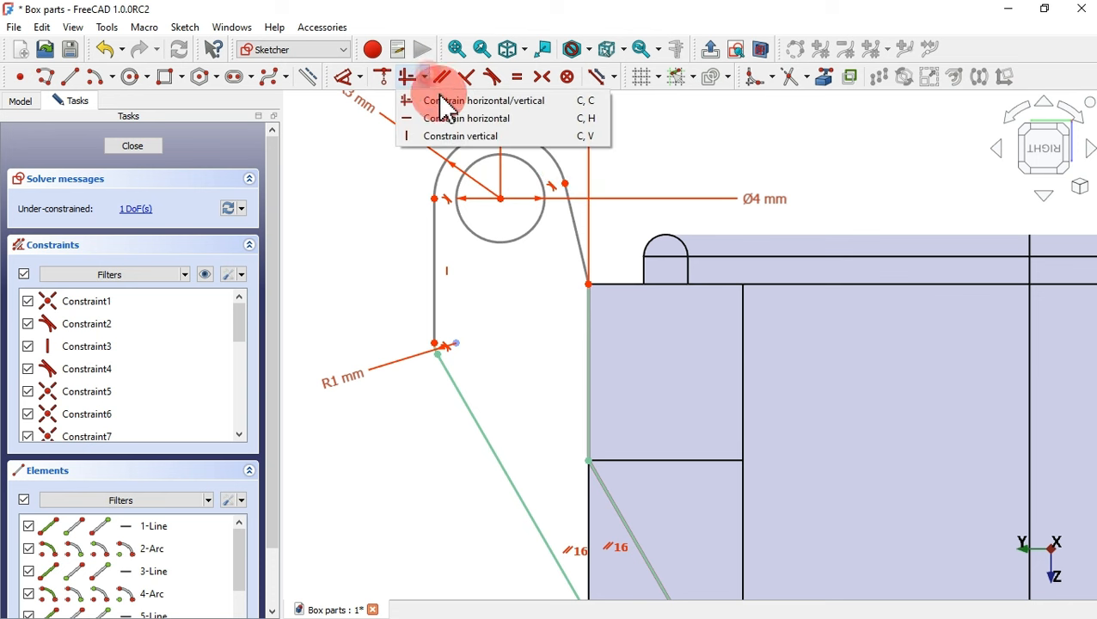
click(494, 118)
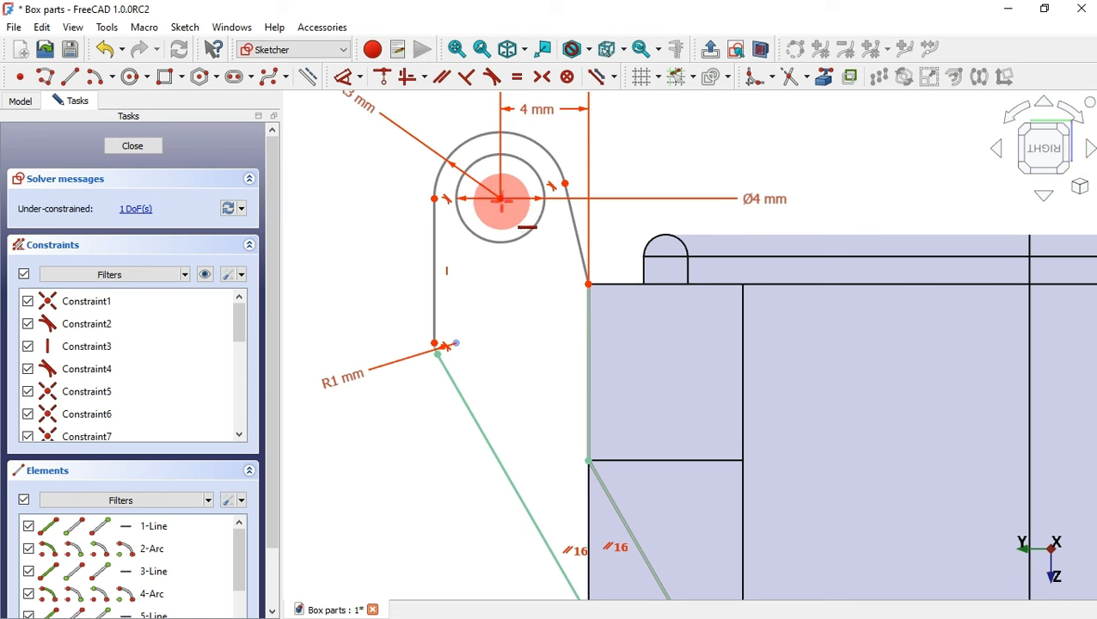
click(500, 199)
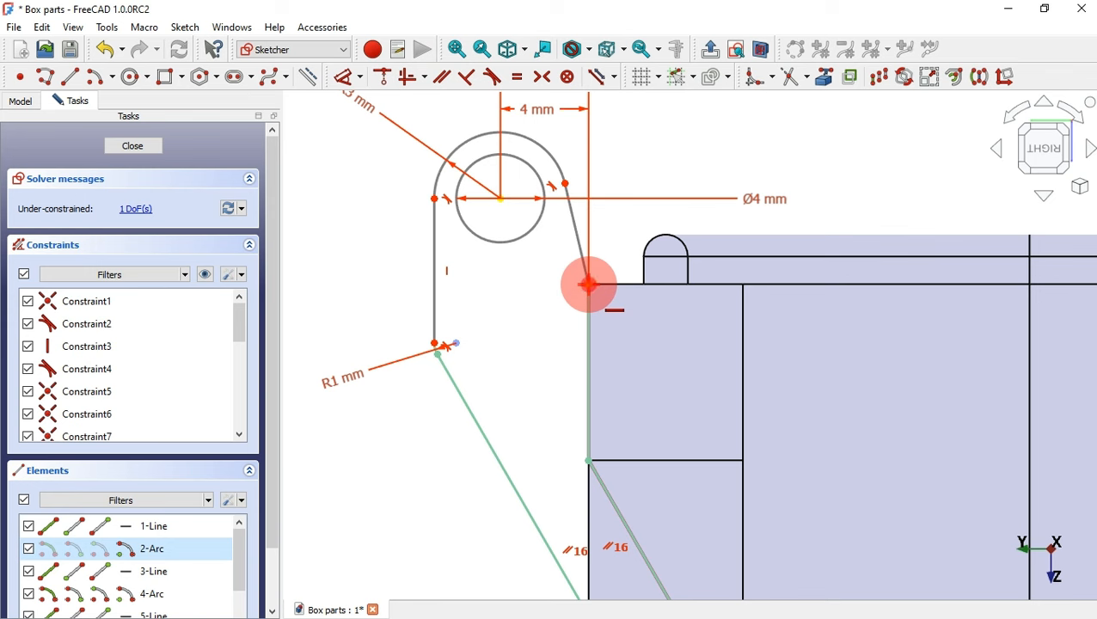
click(588, 283)
scroll(507, 306, down, 5)
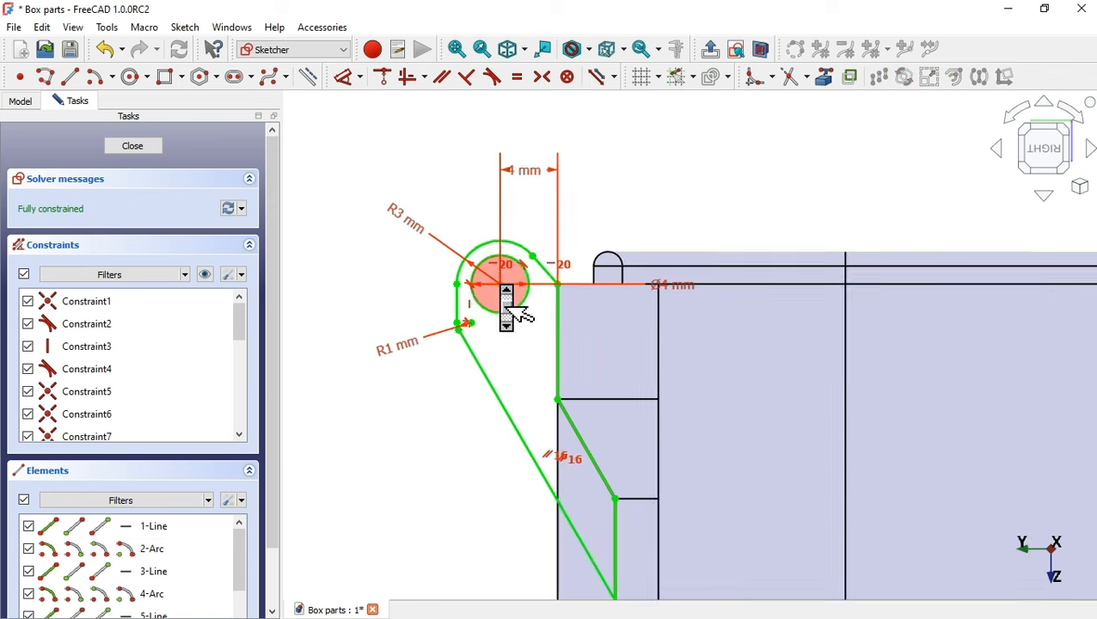
key(Escape)
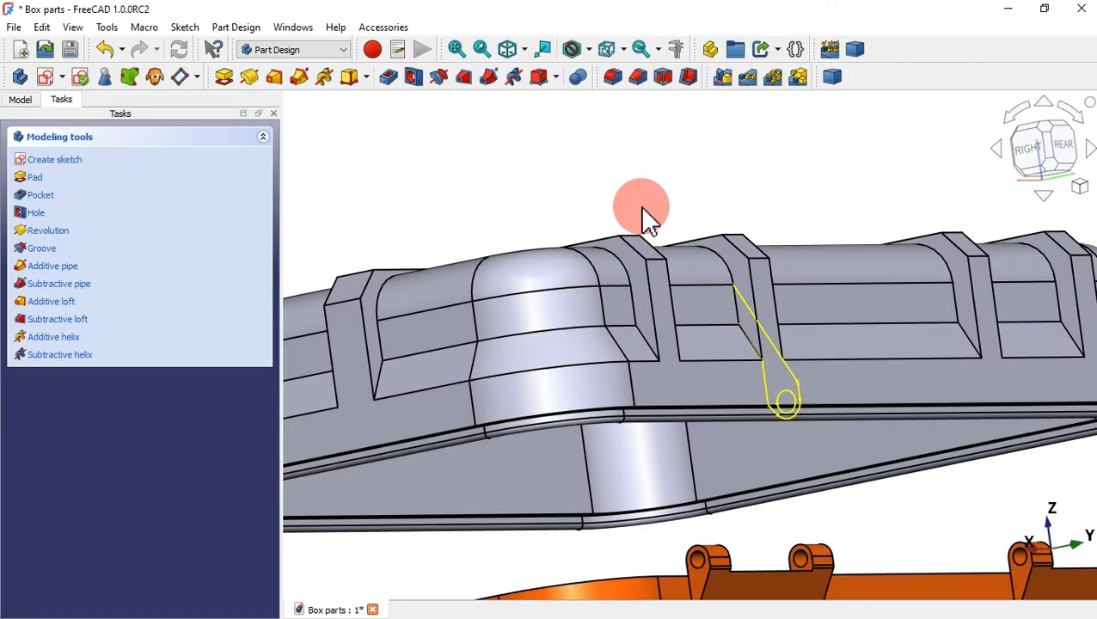
- Pad the cover's hinge sketch up to the facing side of the neighbouring rib, using the Up to face type
click(224, 76)
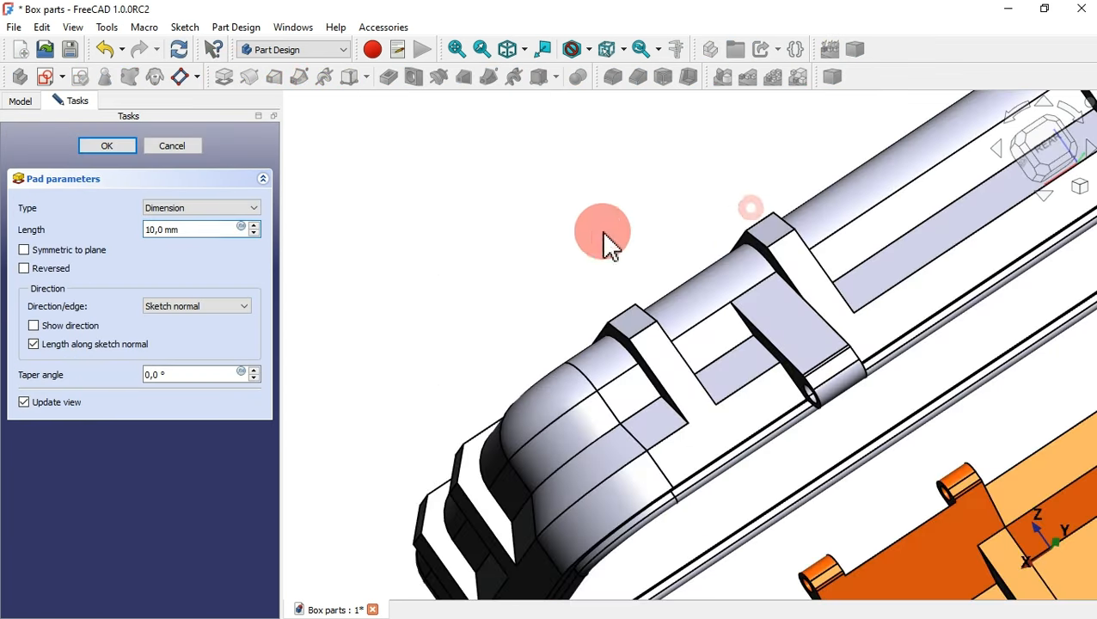
click(234, 210)
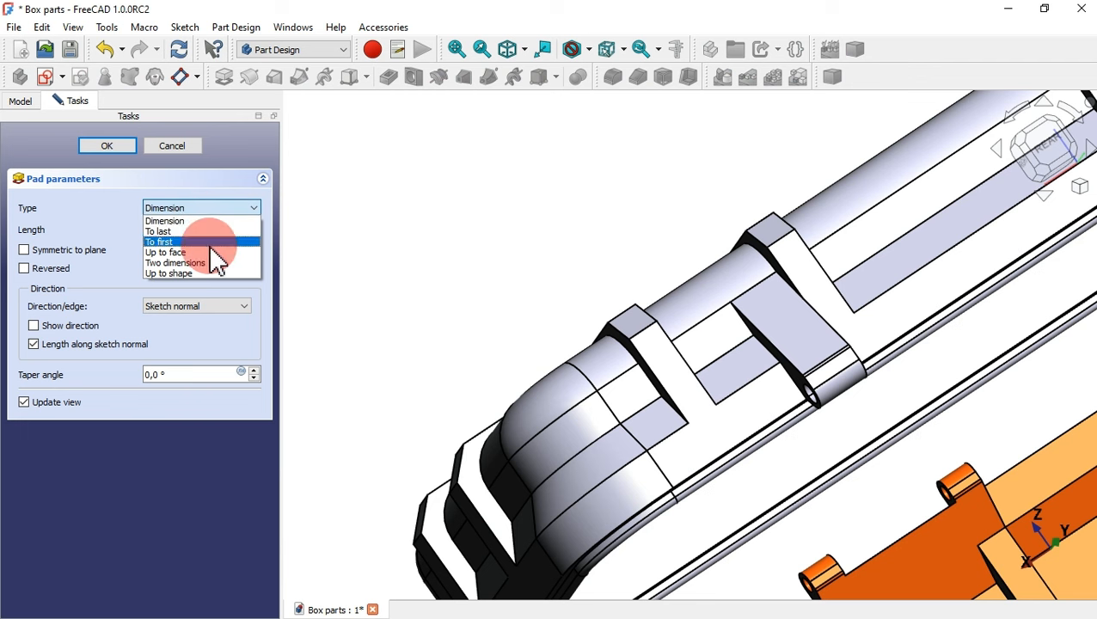
click(194, 253)
middle_drag(811, 303, 746, 345)
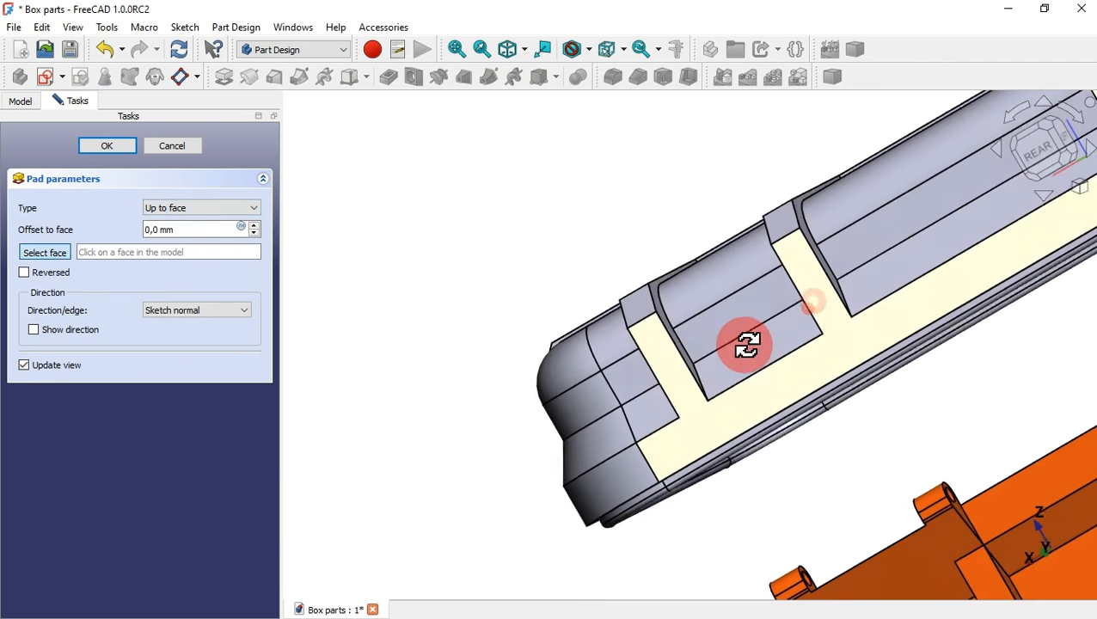
click(663, 316)
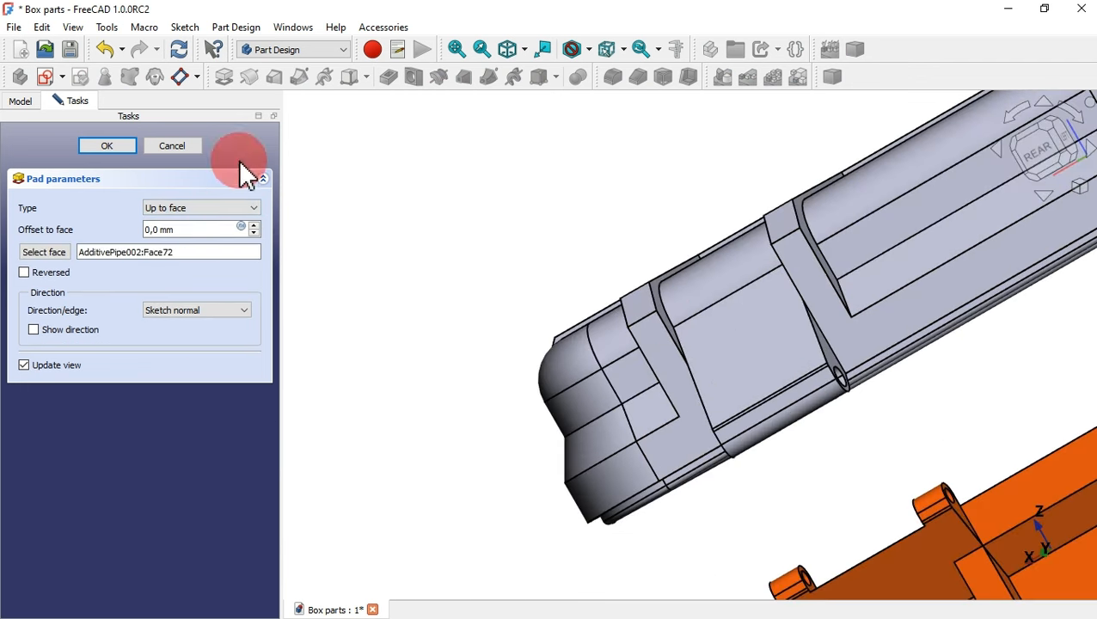
click(103, 146)
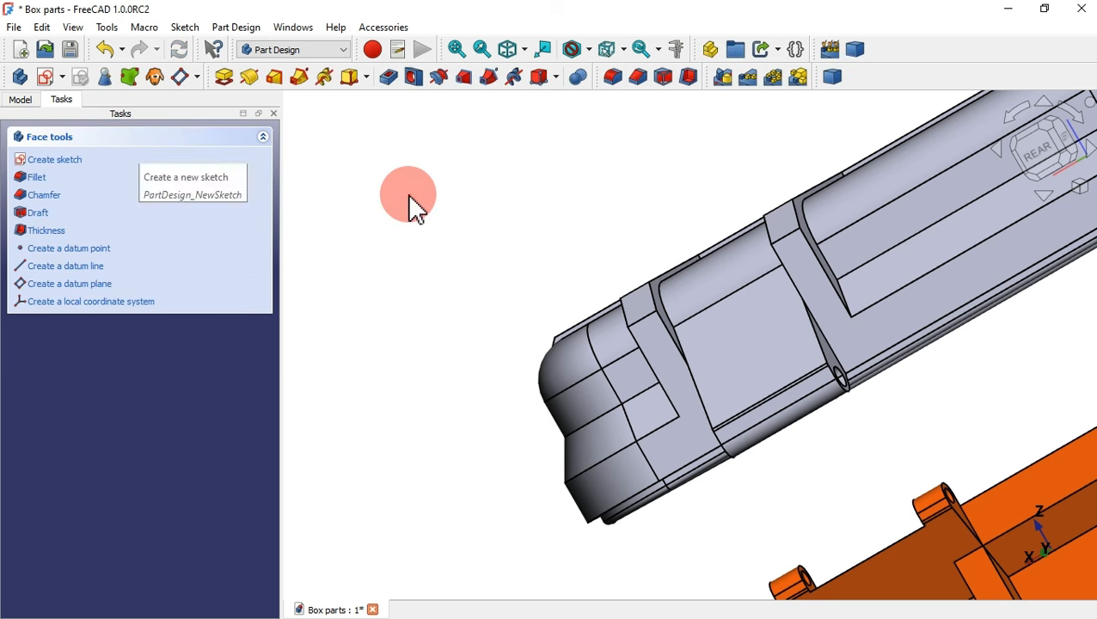
click(407, 194)
- Mirror the cover's hinge knuckle pad (Pad007) across the base YZ plane
key(Home)
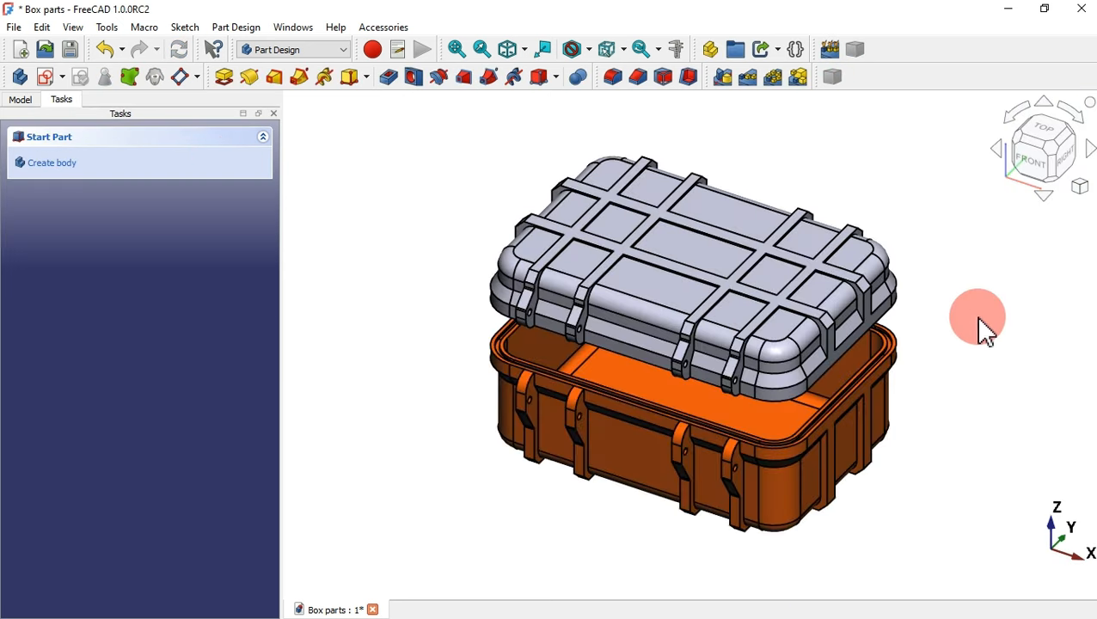
middle_drag(976, 324, 709, 369)
scroll(709, 370, down, 5)
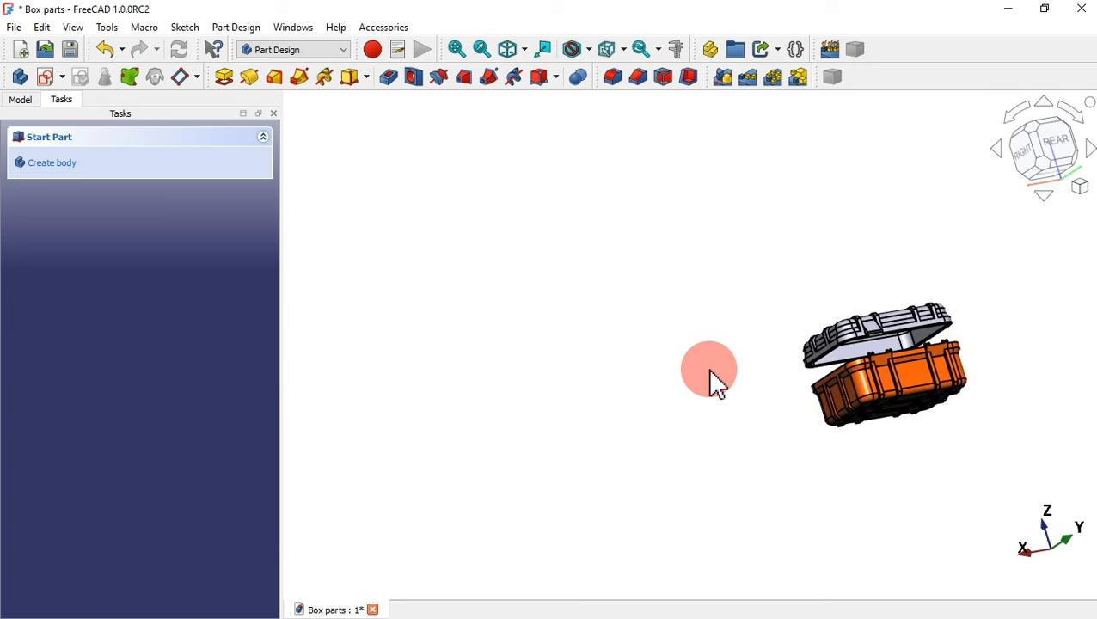
scroll(1004, 311, up, 5)
middle_drag(745, 375, 795, 348)
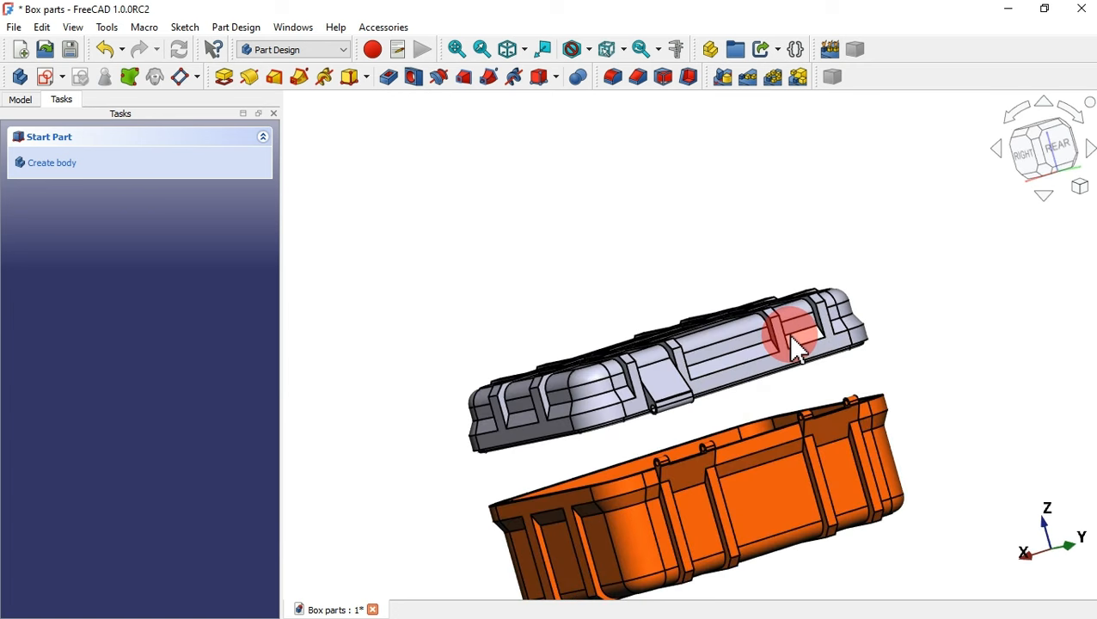
click(19, 101)
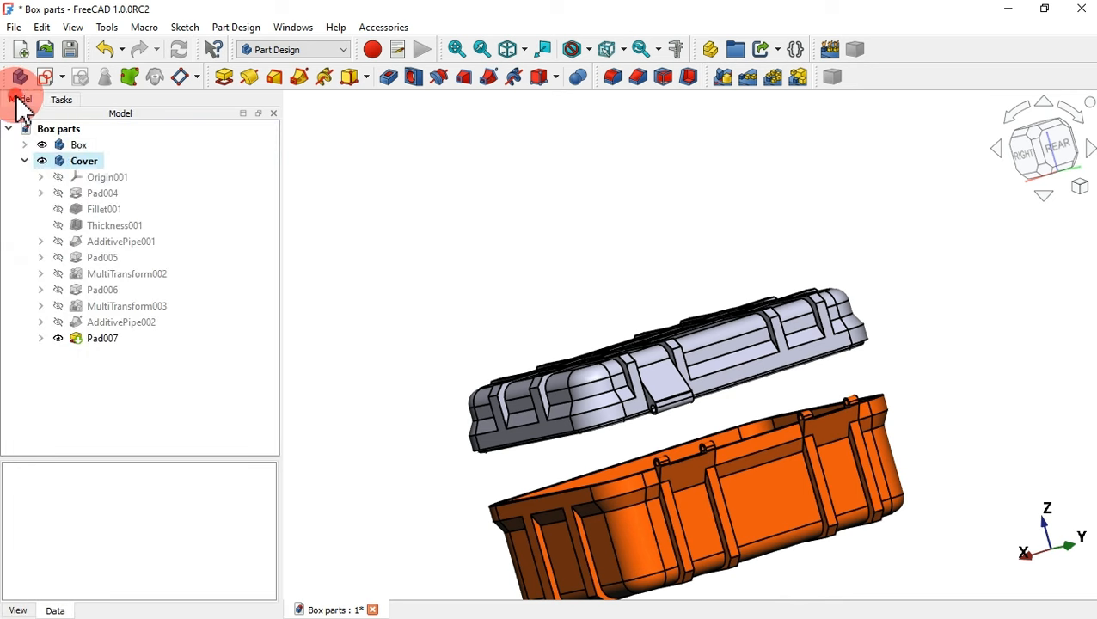
click(103, 339)
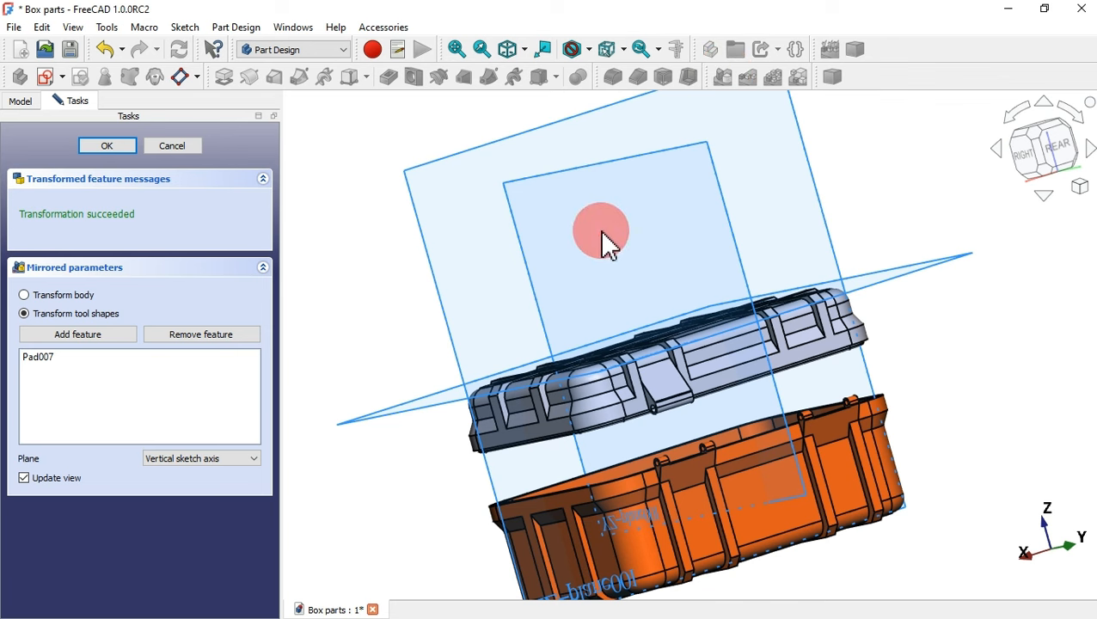
middle_drag(599, 228, 601, 248)
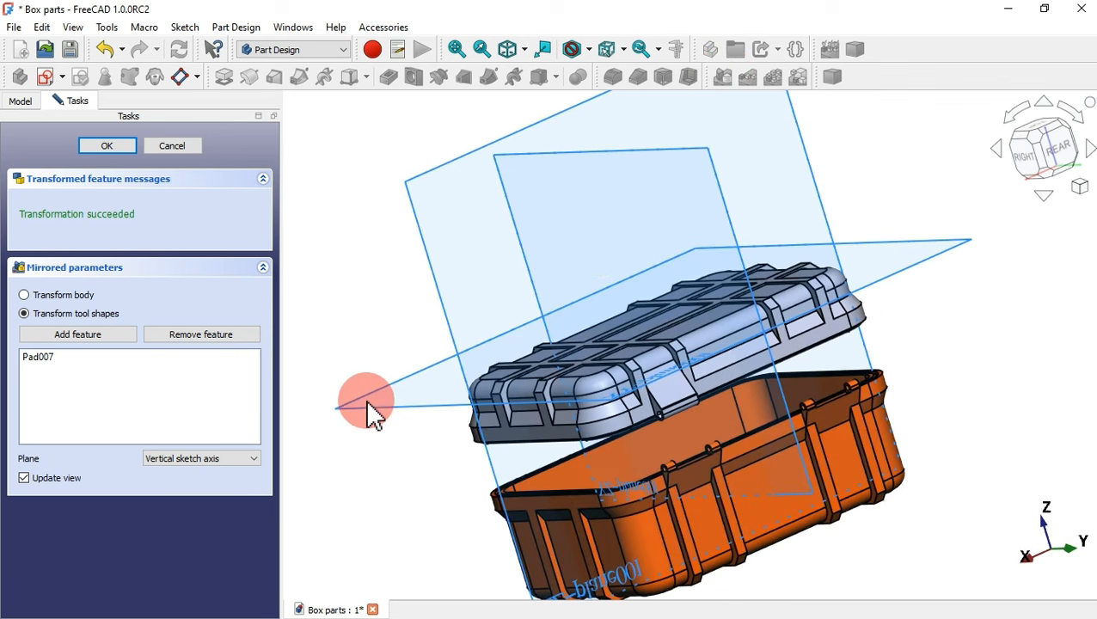
click(221, 473)
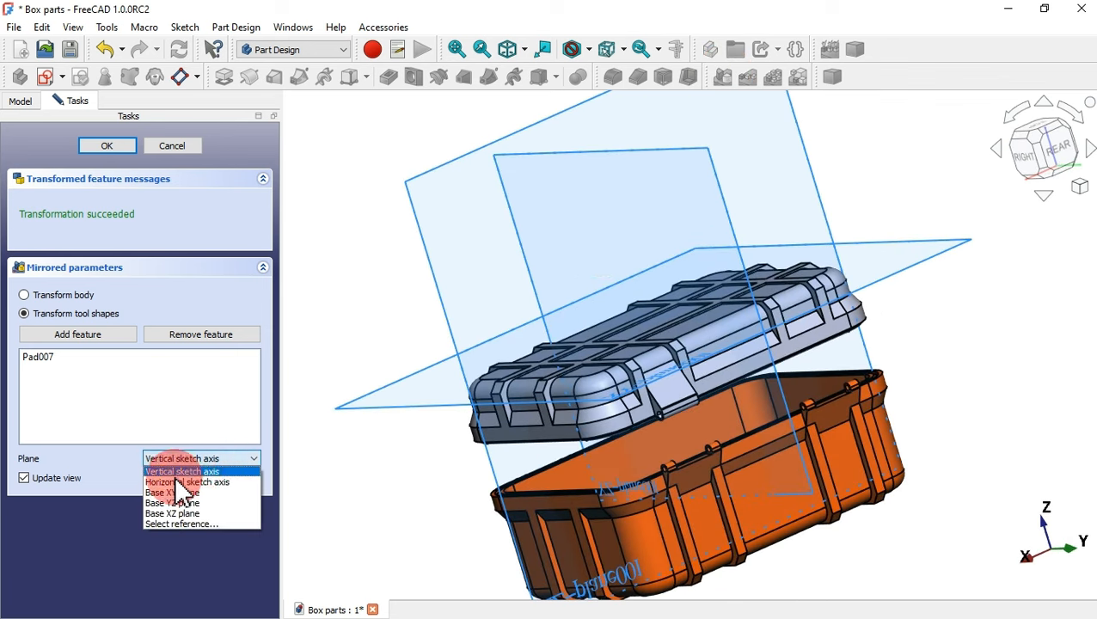
click(204, 505)
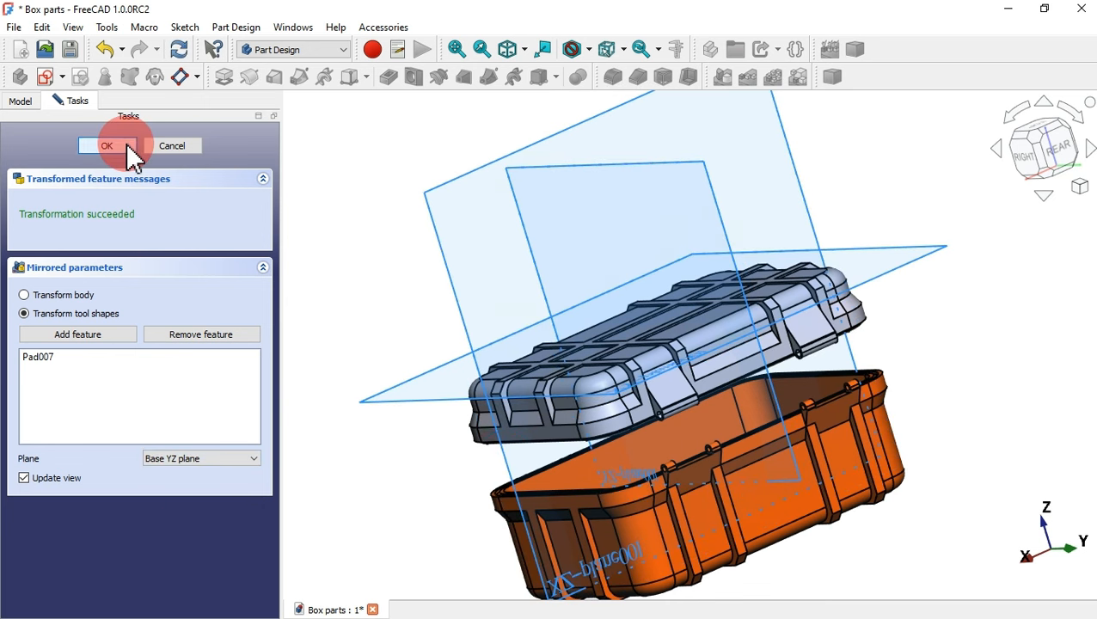
click(127, 146)
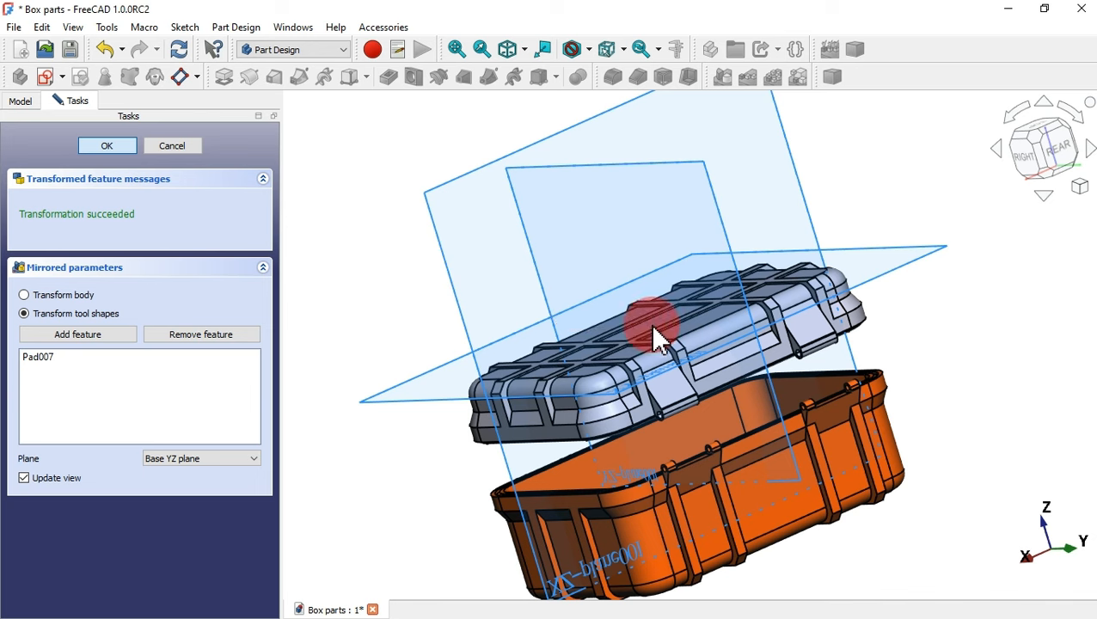
- Make the Box body active and hide the Cover body
scroll(823, 320, up, 3)
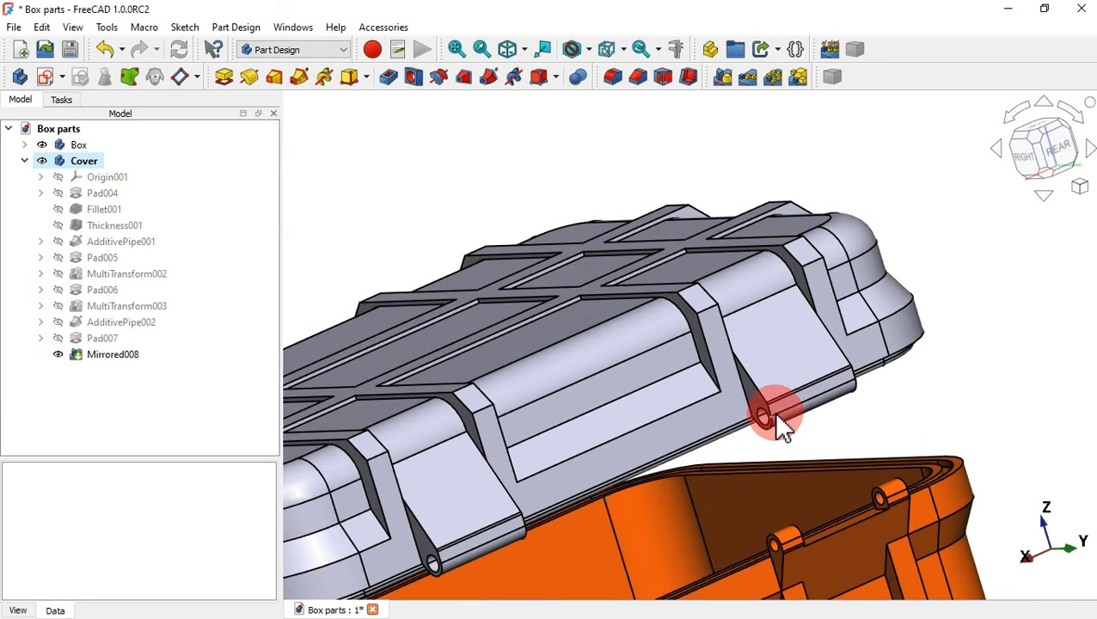
scroll(773, 413, down, 3)
middle_drag(483, 338, 563, 351)
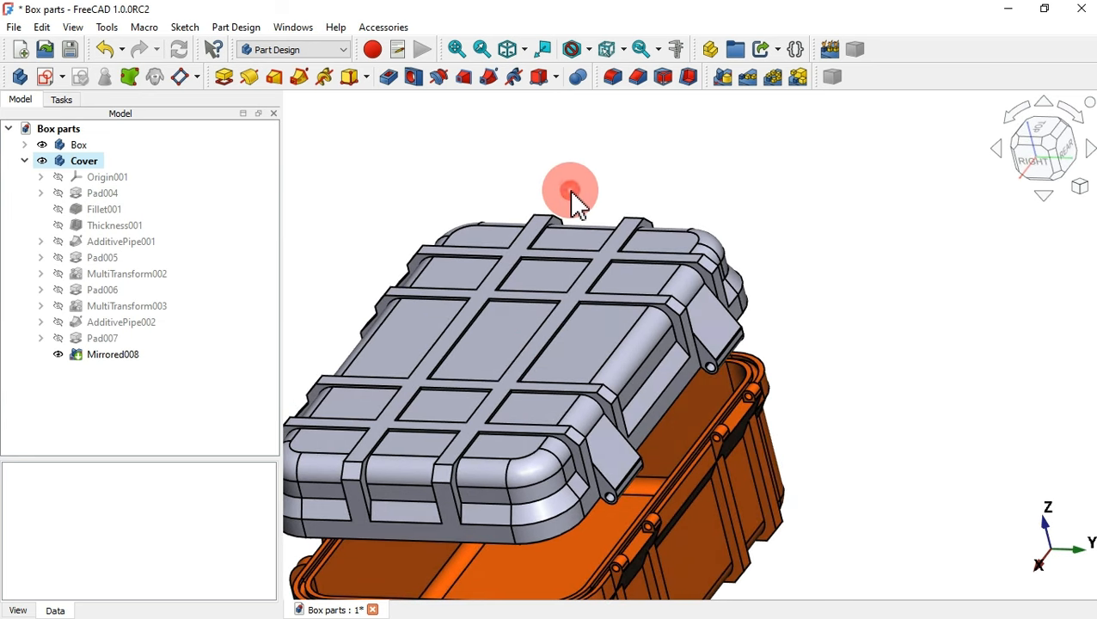
key(0)
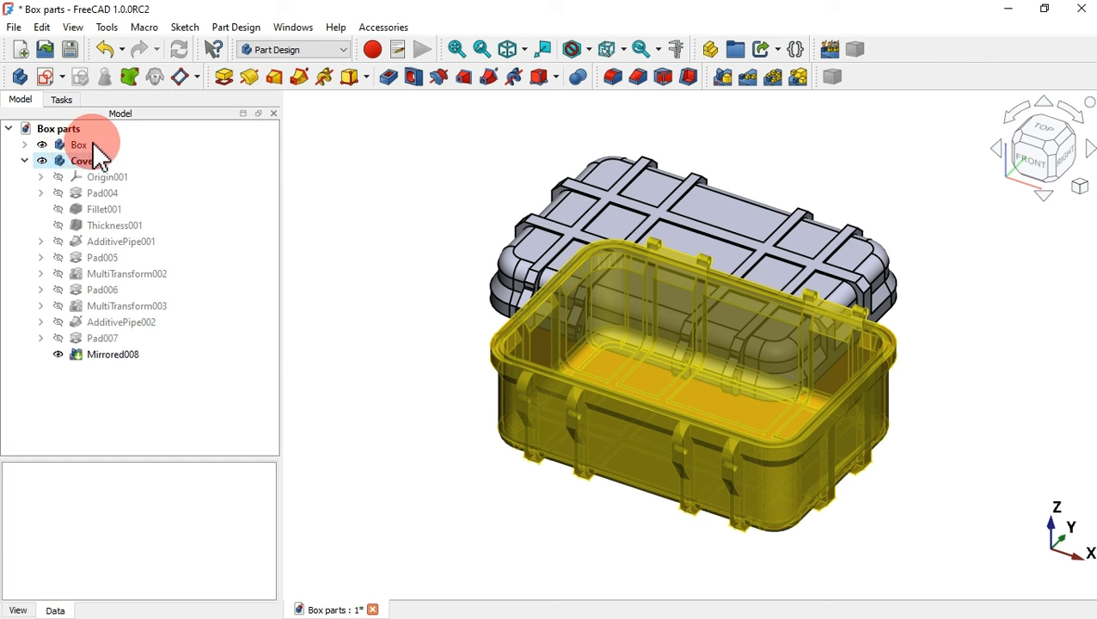
click(24, 161)
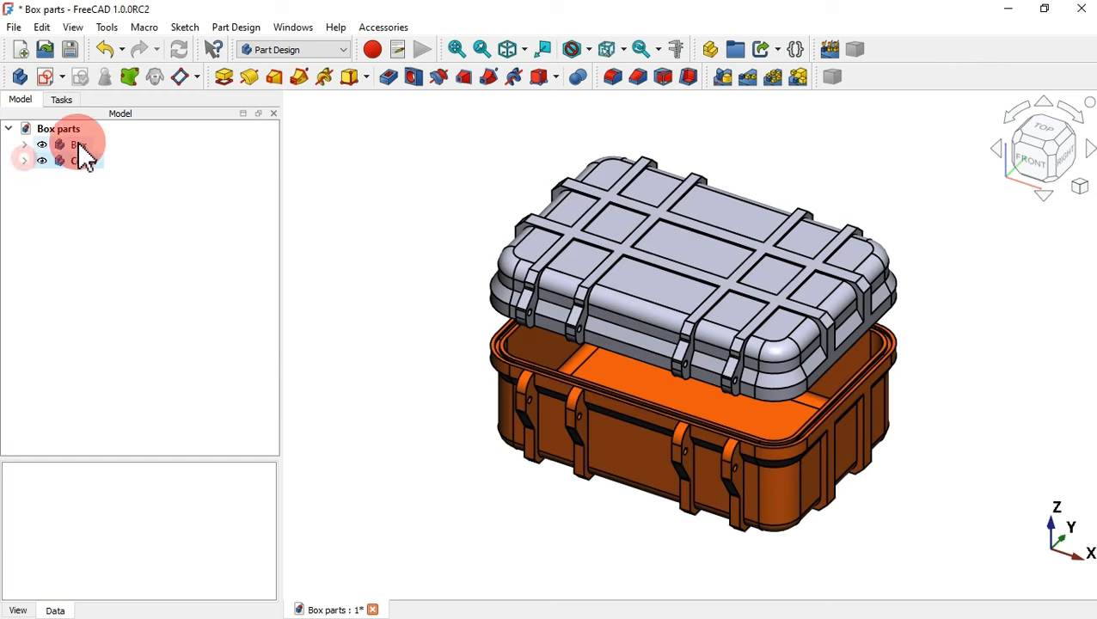
double_click(84, 144)
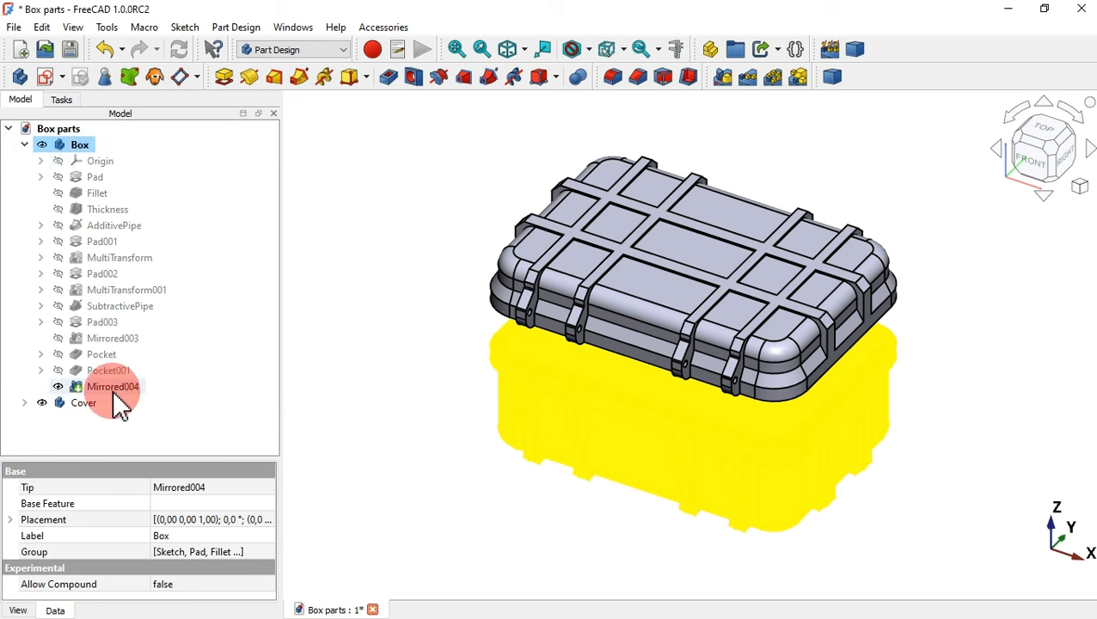
click(82, 406)
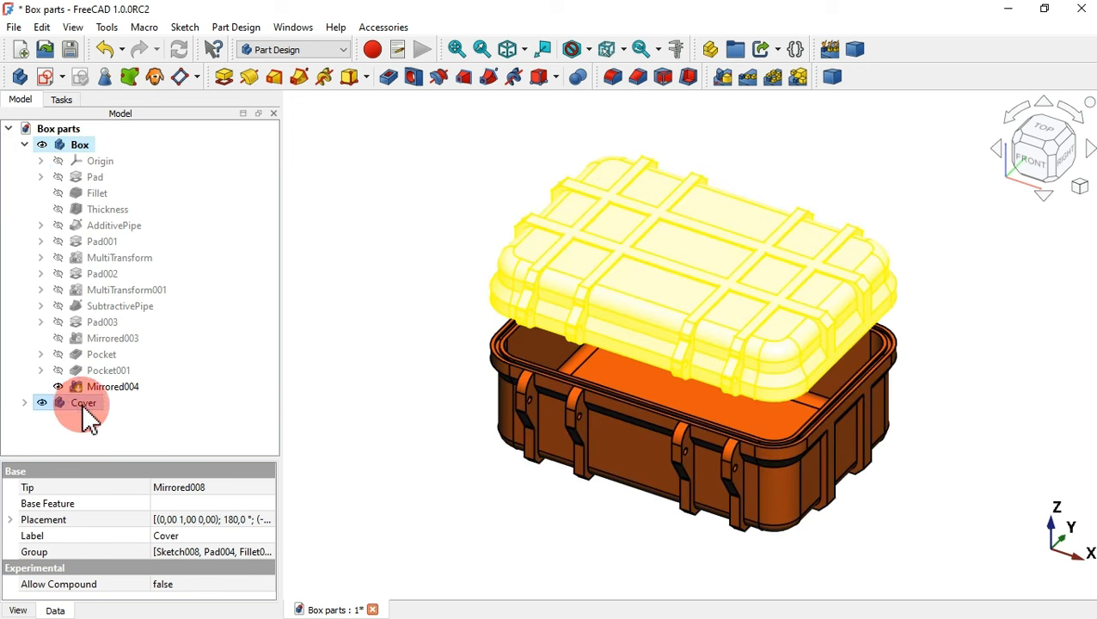
key(space)
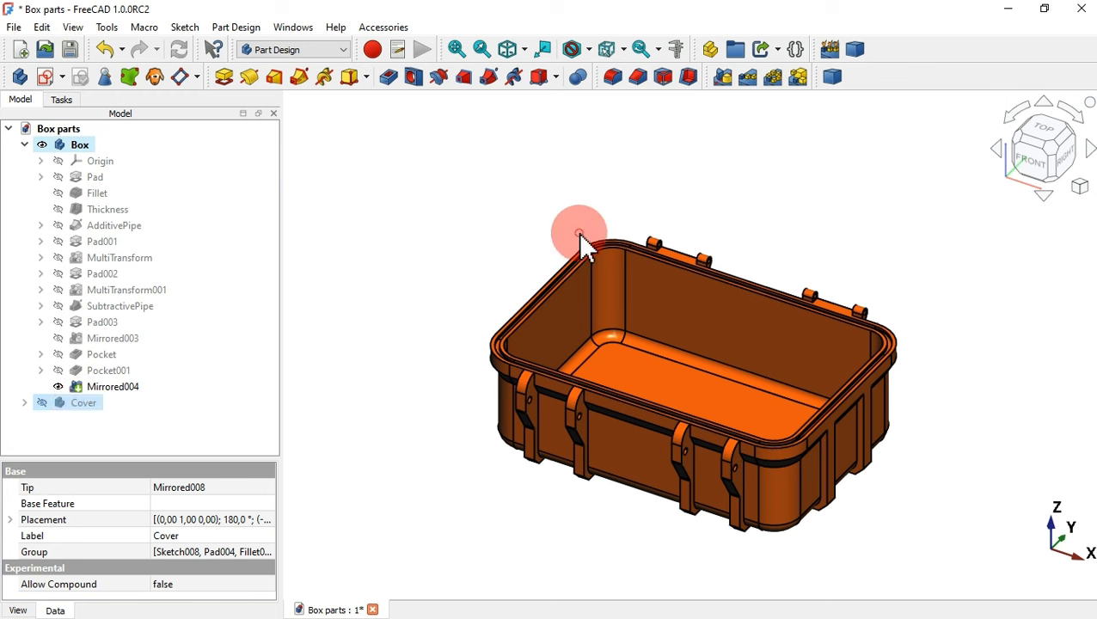
click(578, 234)
scroll(847, 320, up, 3)
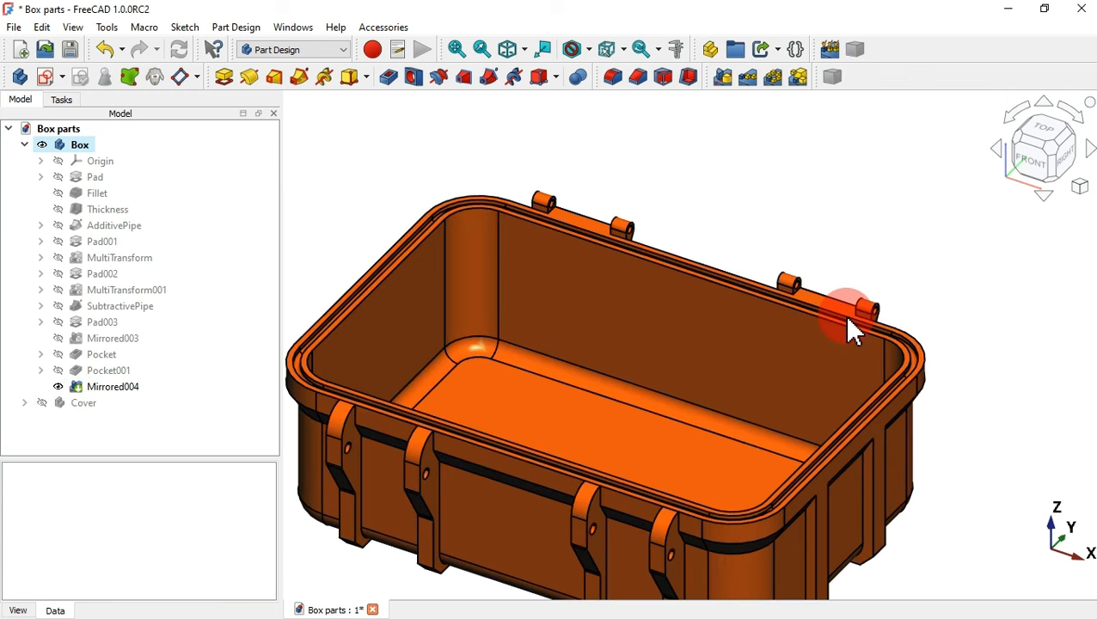
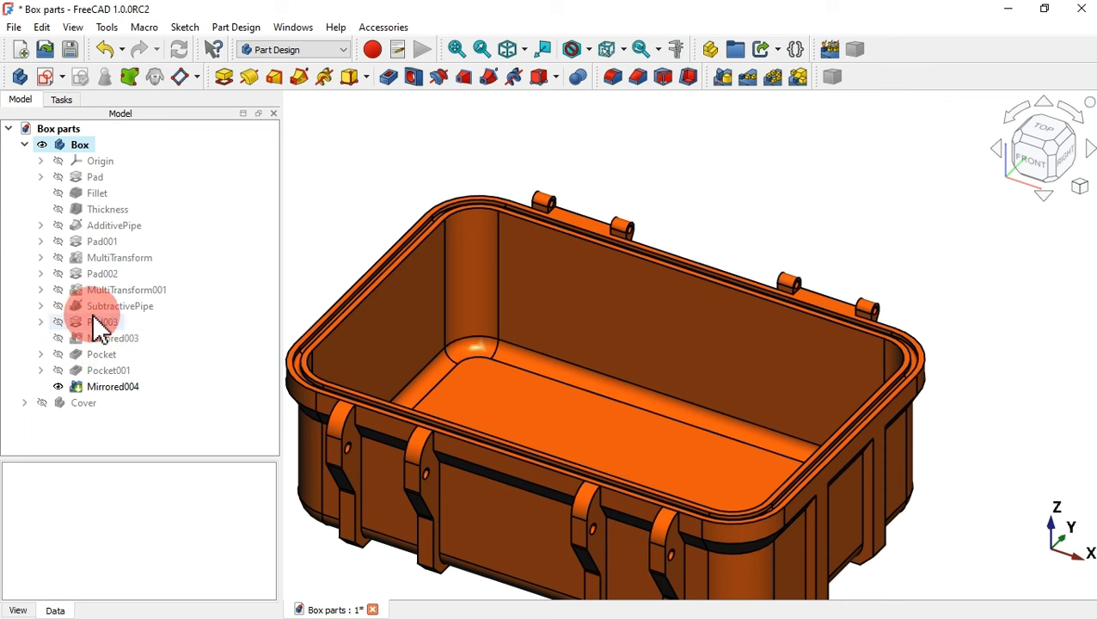
- Display the box at its Pad003 and SubtractivePipe stages to examine it with and without the hinge pad
click(95, 325)
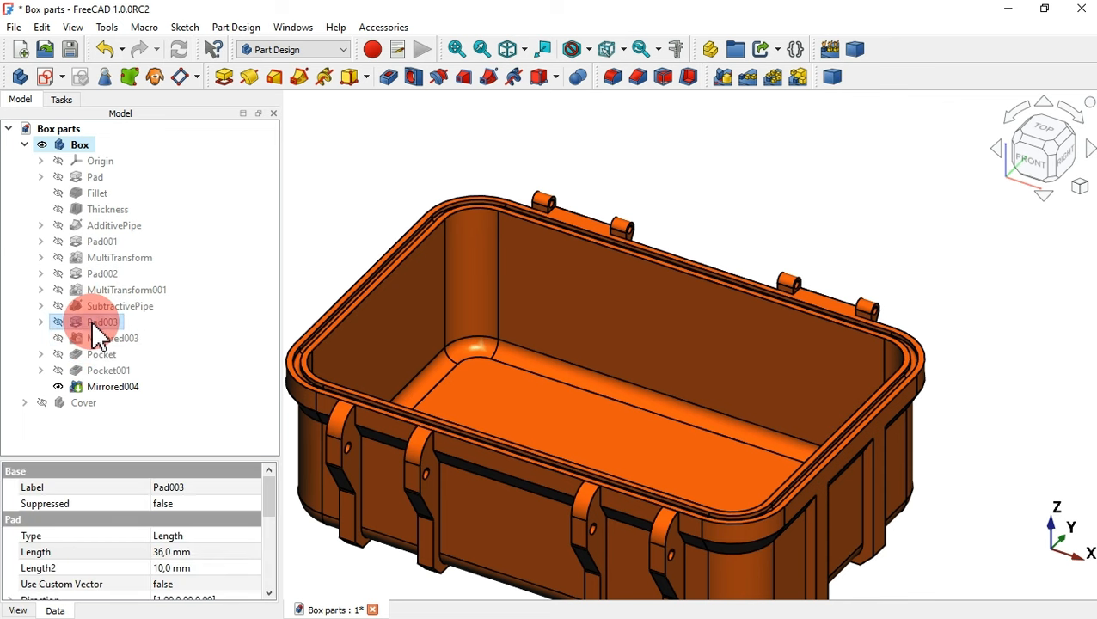
key(space)
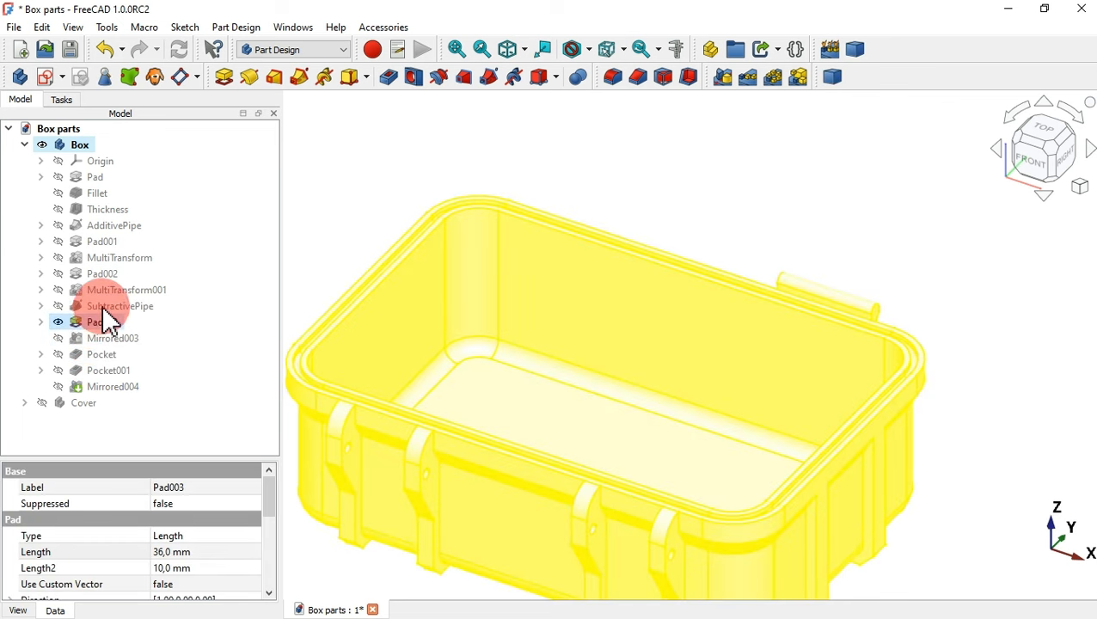
click(108, 307)
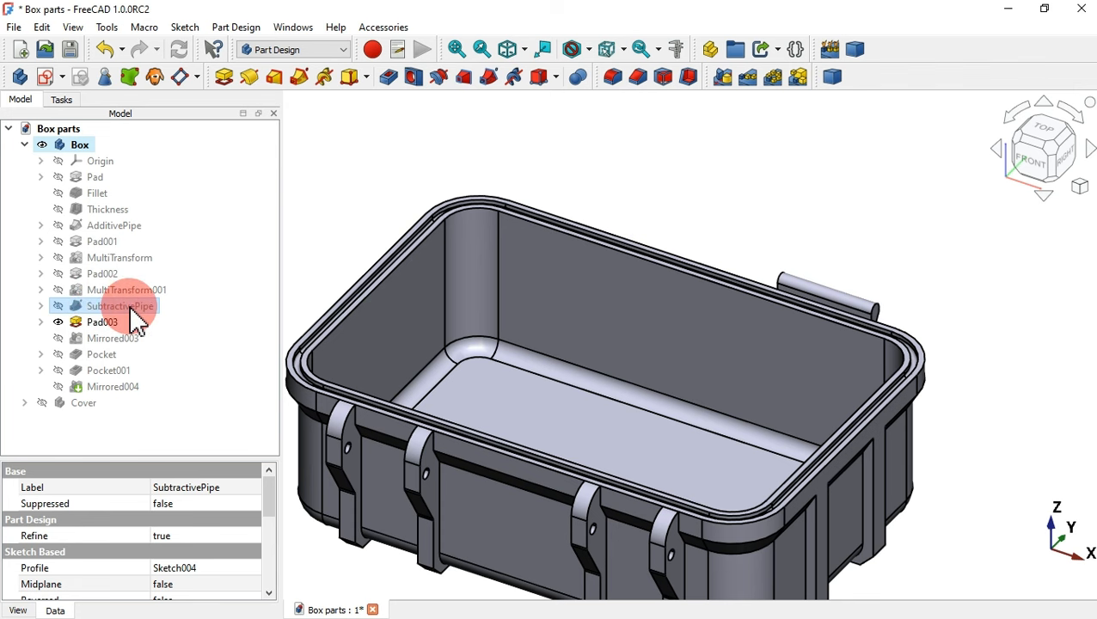
key(space)
click(594, 200)
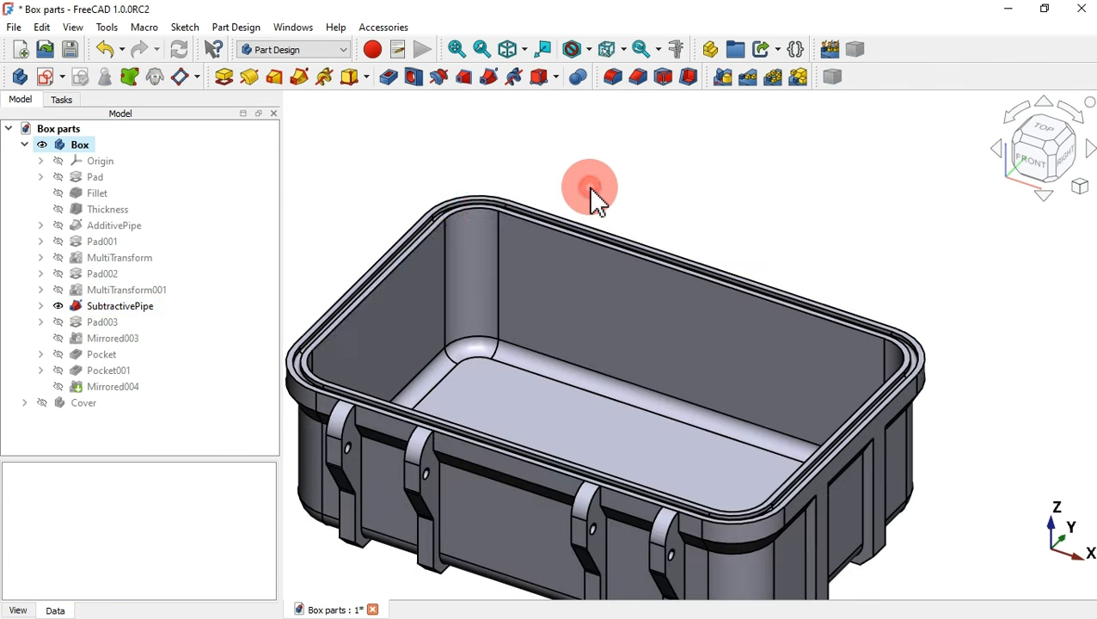
- Display the box at its Pad003 stage and open that pad's hinge sketch, Sketch005, for editing
click(112, 327)
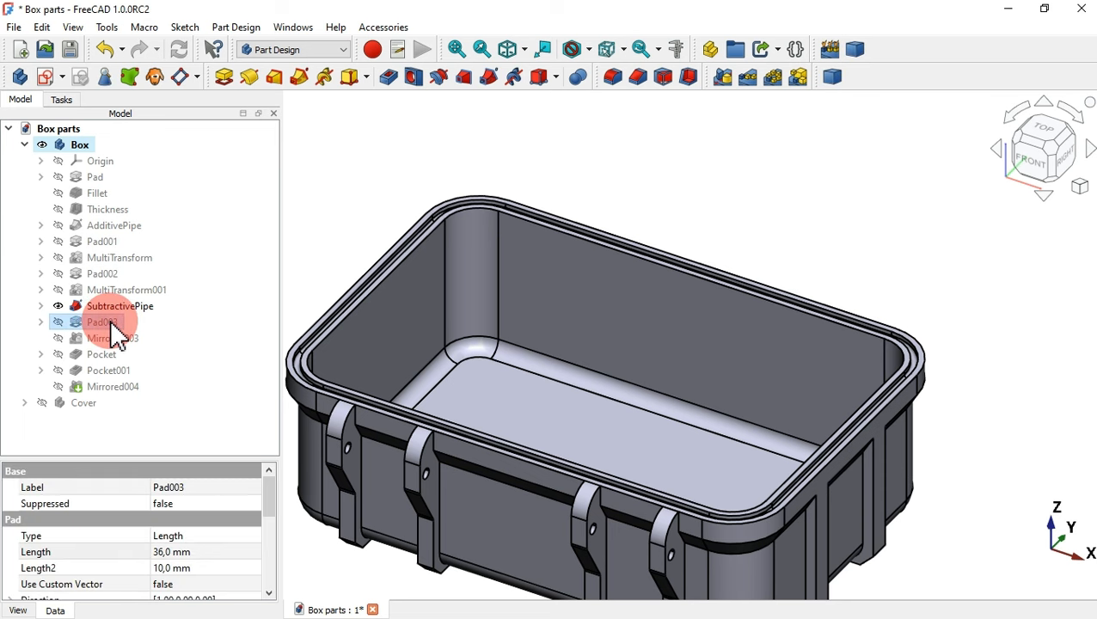
click(58, 322)
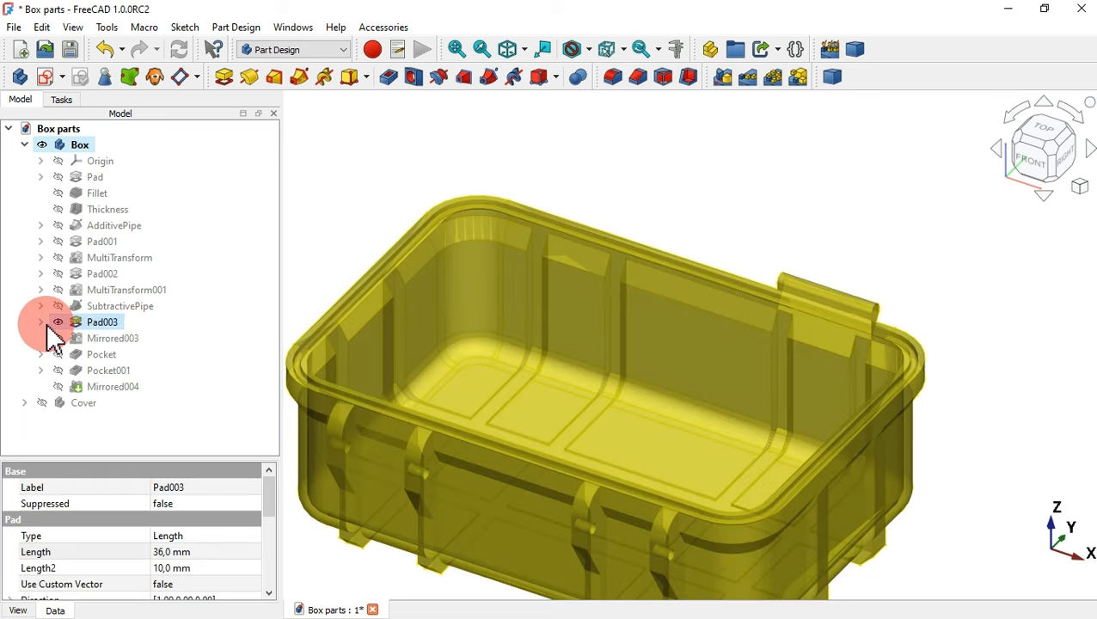
click(42, 323)
click(129, 339)
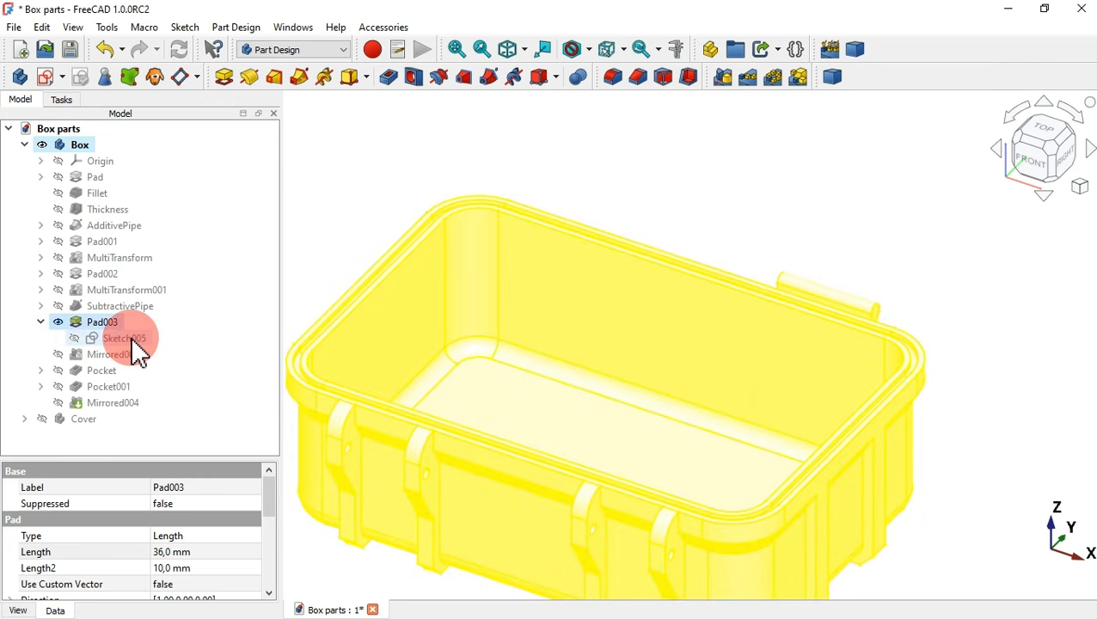
click(129, 338)
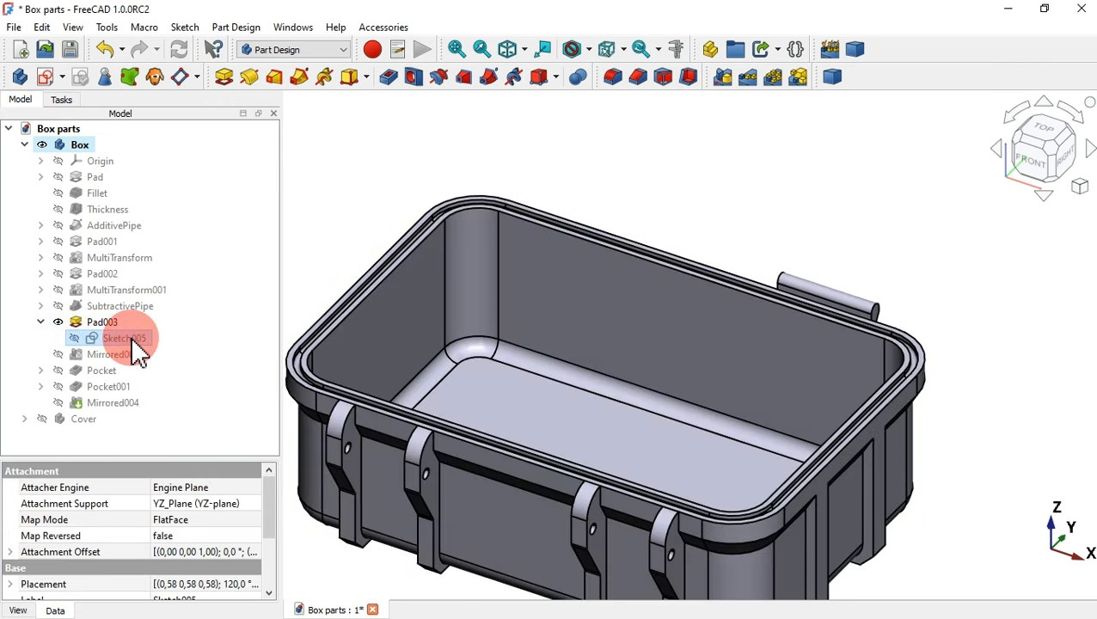
double_click(133, 340)
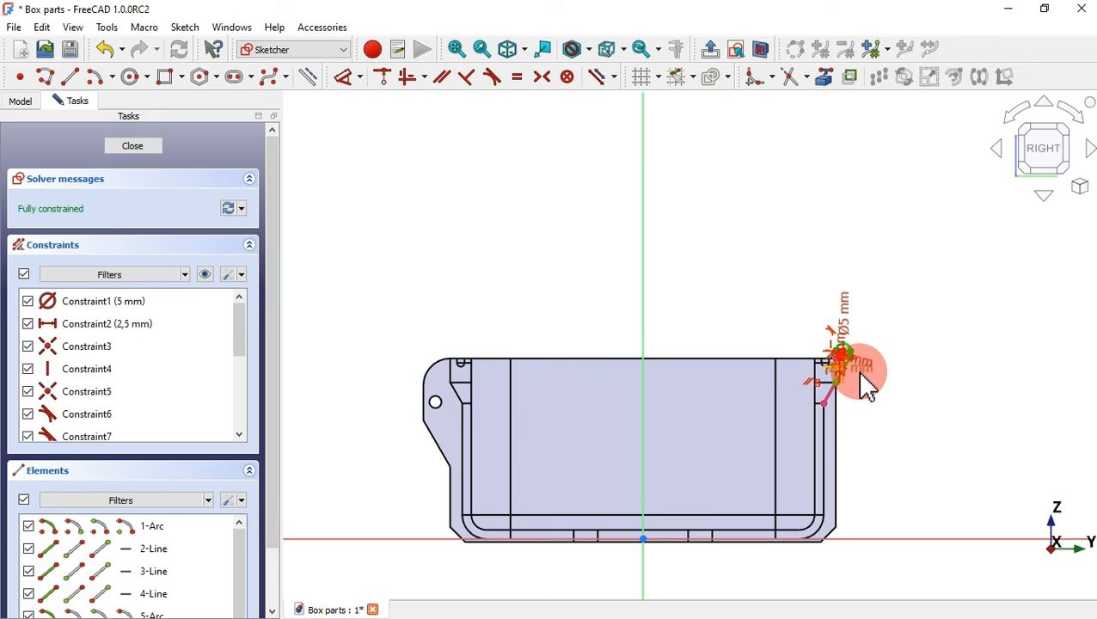
scroll(867, 385, up, 5)
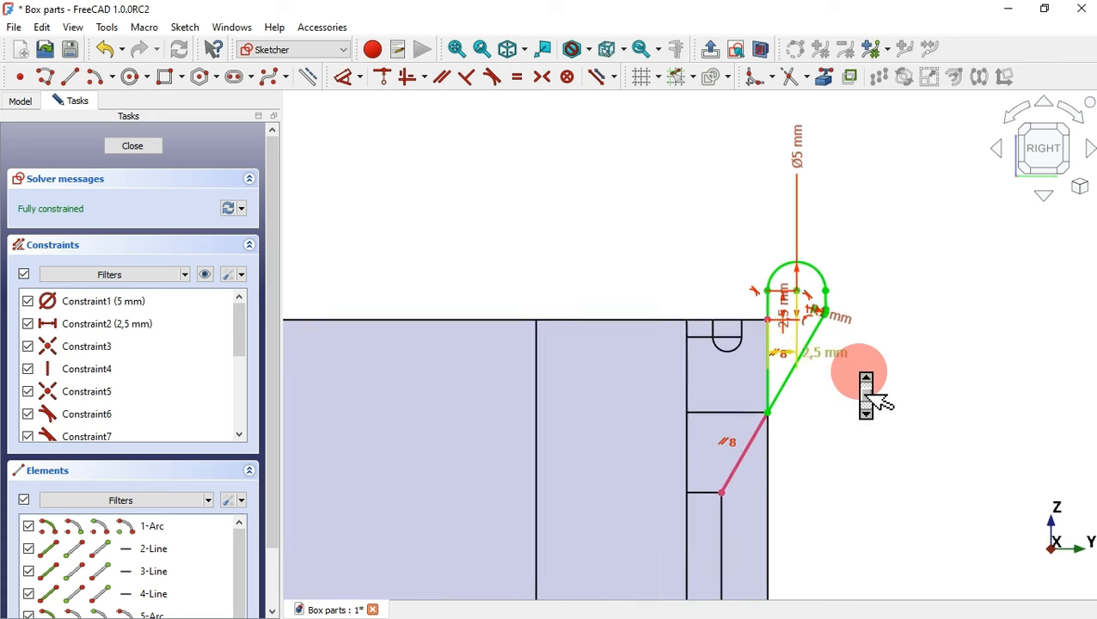
click(811, 457)
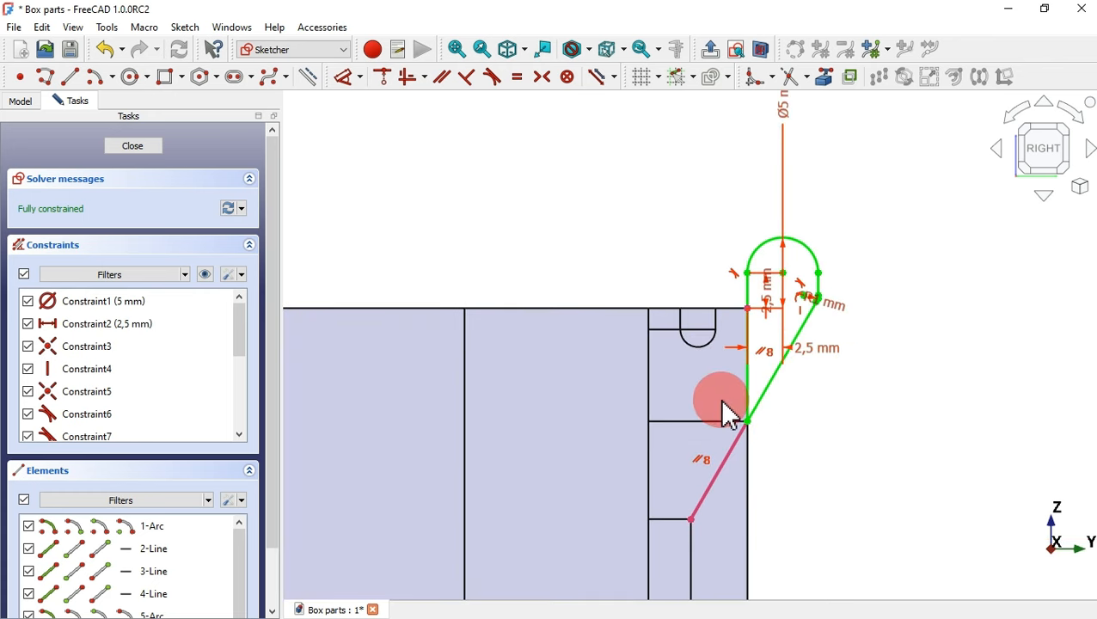
- Delete the coincident constraints at the hinge profile's lower corner and pull the sloped line away from the box wall
drag(716, 397, 808, 488)
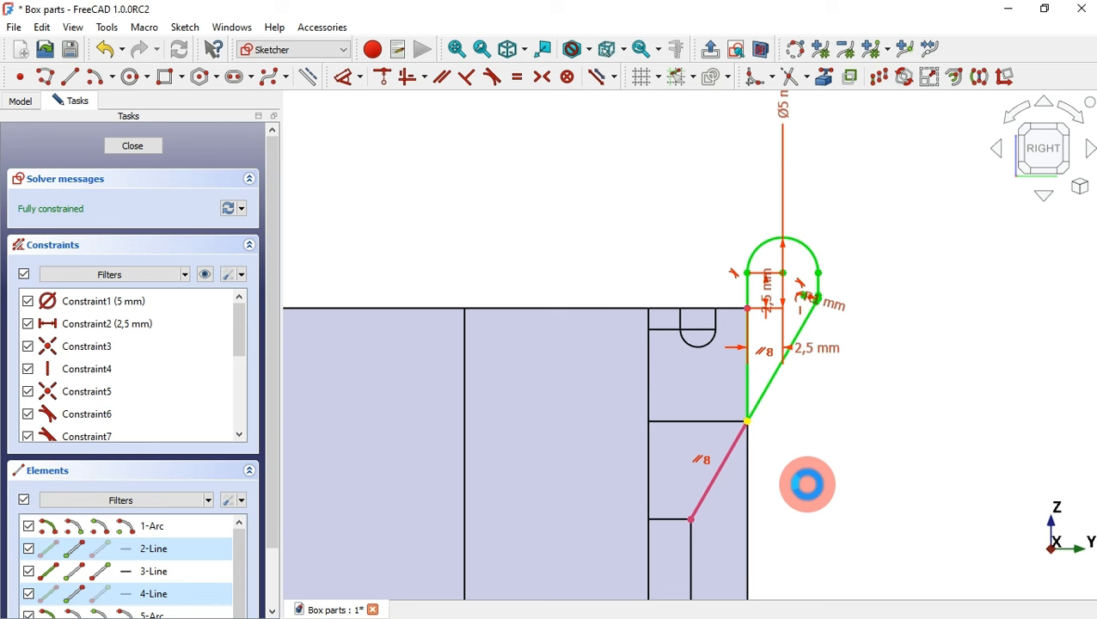
key(Delete)
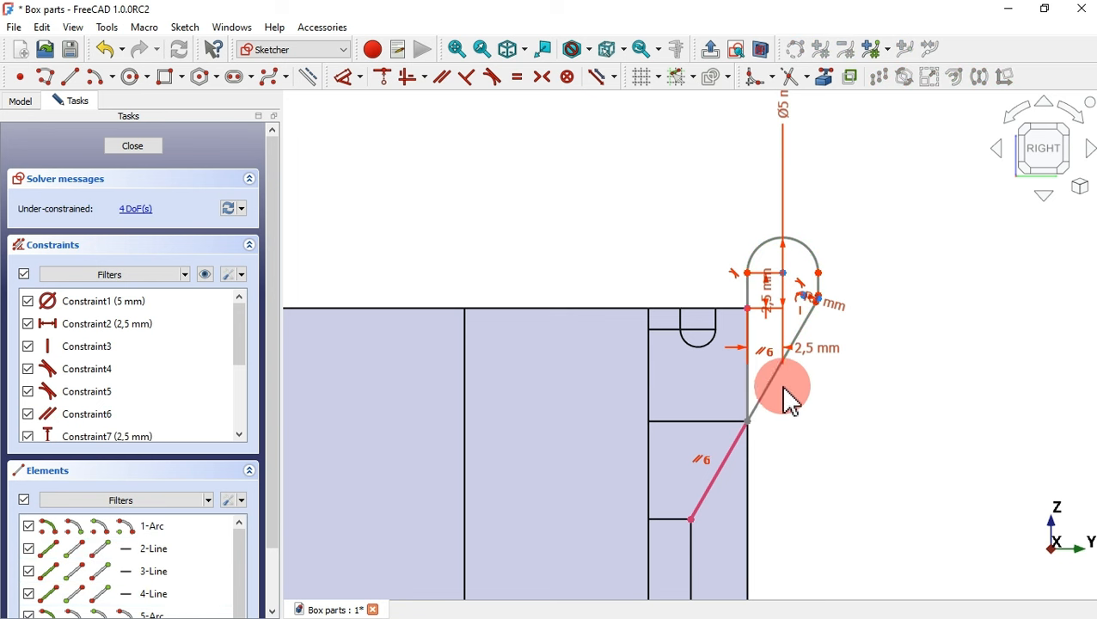
mouse_move(784, 390)
mouse_down()
mouse_move(773, 379)
mouse_move(854, 416)
mouse_move(802, 480)
mouse_up()
- Delete the vertical 2.5 mm dimension between the arc centre and the box's top edge
drag(768, 290, 691, 202)
click(691, 202)
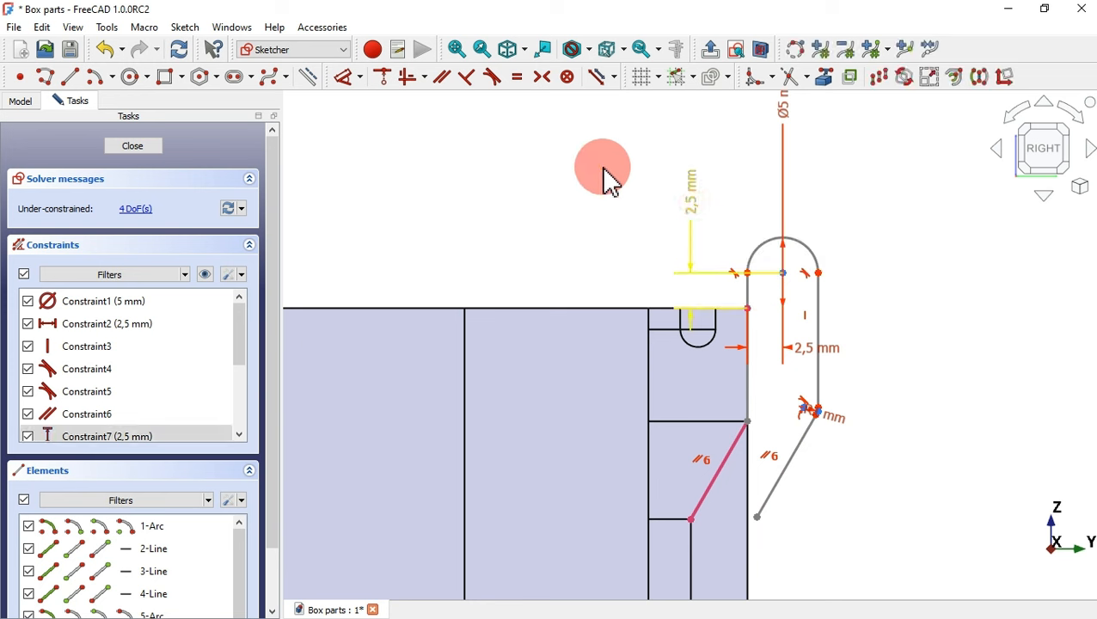
key(Delete)
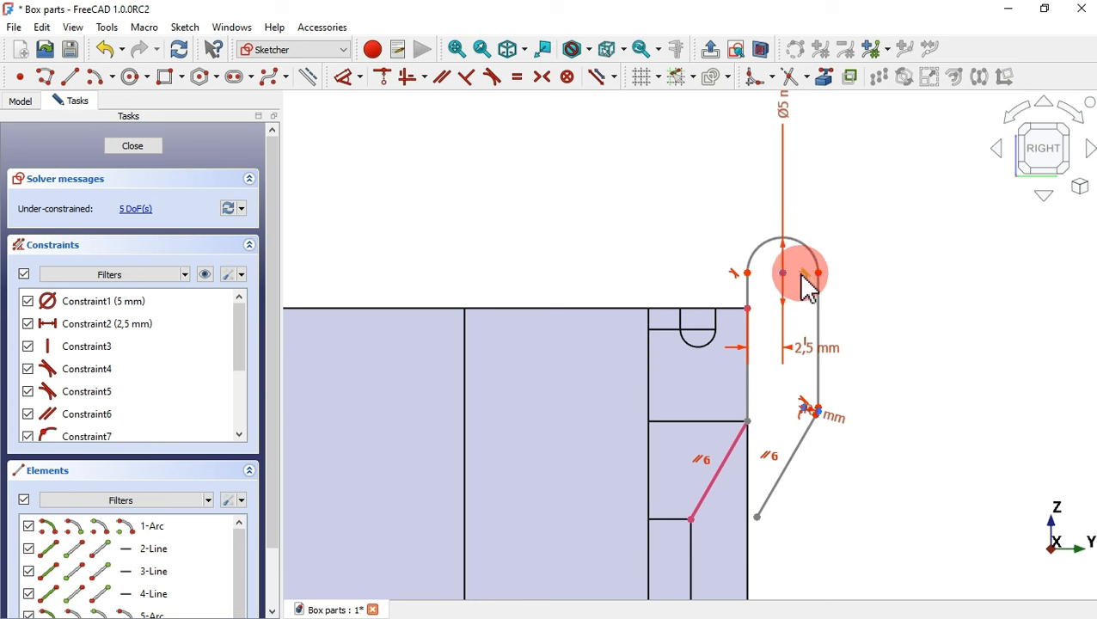
- Move the hinge arc above the rim and swing the detached straight line's free end up and inward, clear of the wall
mouse_move(789, 278)
mouse_down()
mouse_move(844, 279)
mouse_move(808, 227)
mouse_move(830, 232)
mouse_move(829, 218)
mouse_up()
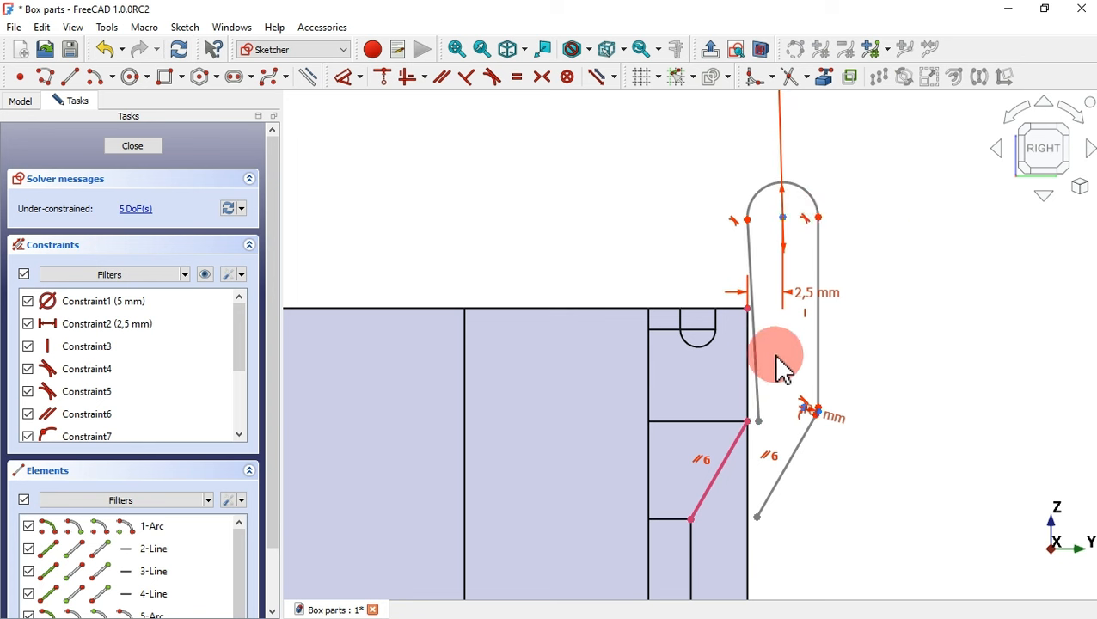
drag(760, 424, 724, 271)
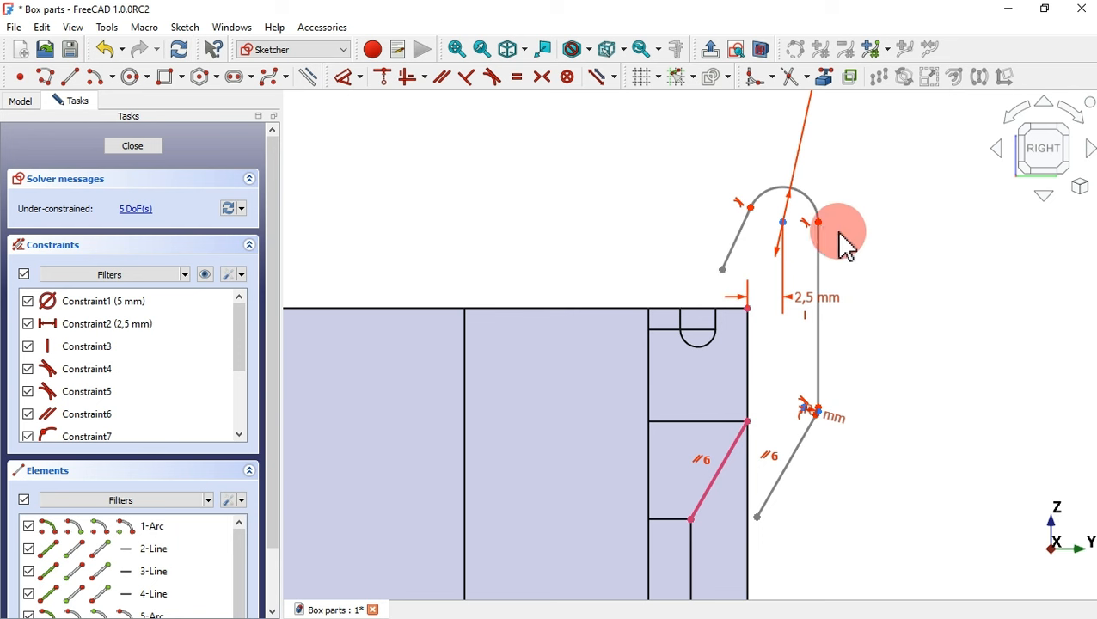
mouse_move(817, 223)
mouse_down()
mouse_move(851, 230)
mouse_move(871, 258)
mouse_up()
scroll(816, 327, down, 2)
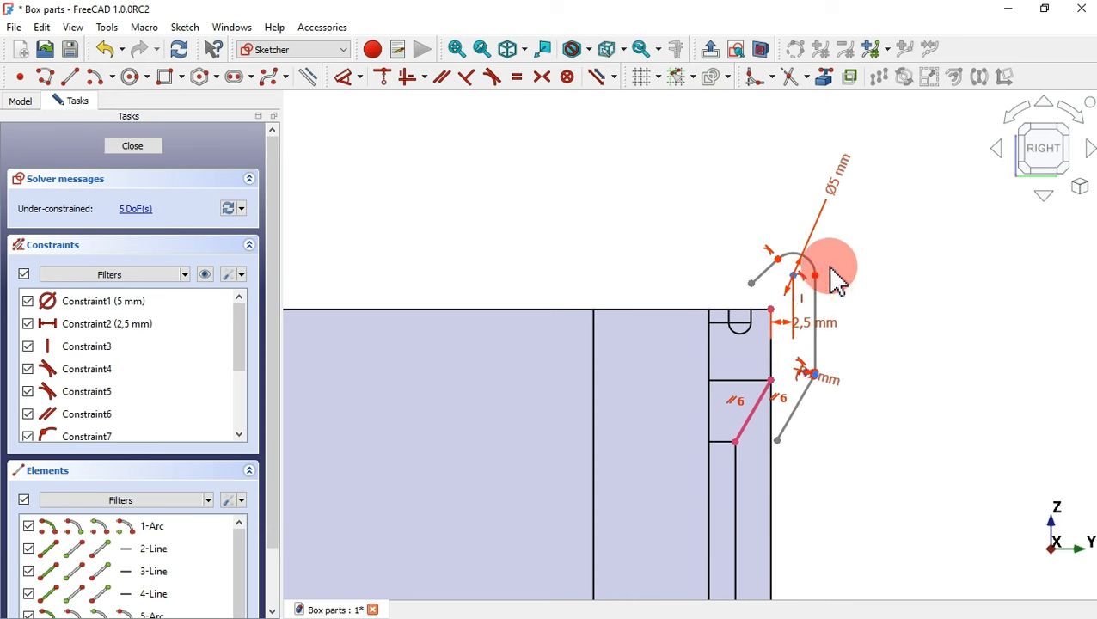
scroll(838, 277, up, 3)
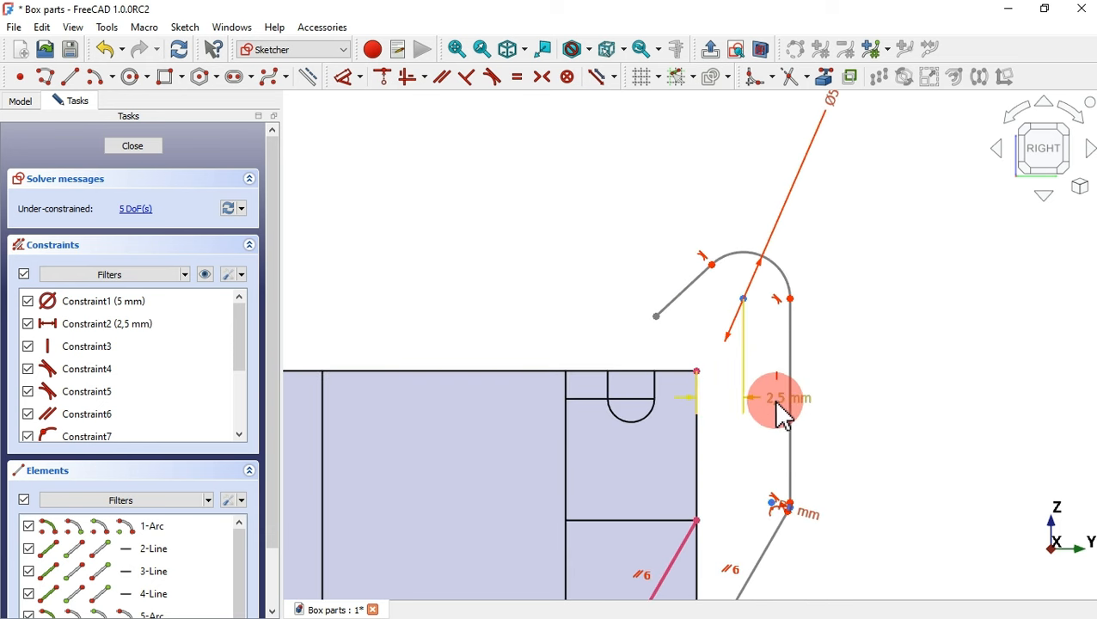
- Set the horizontal distance between the arc centre and the box's outer corner to 4 mm
double_click(777, 401)
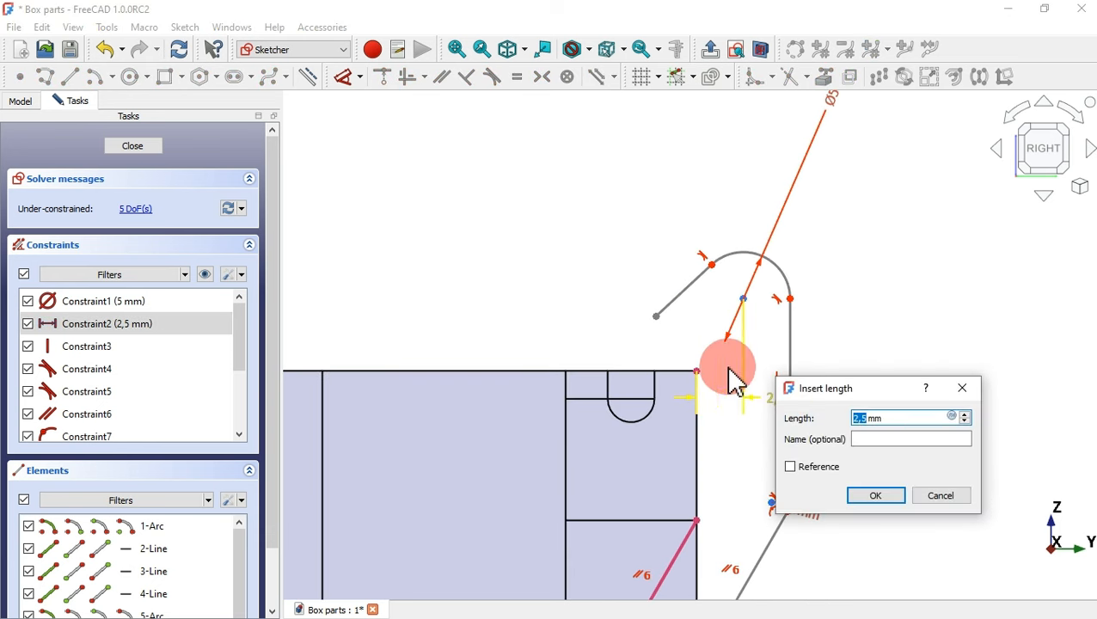
key(Return)
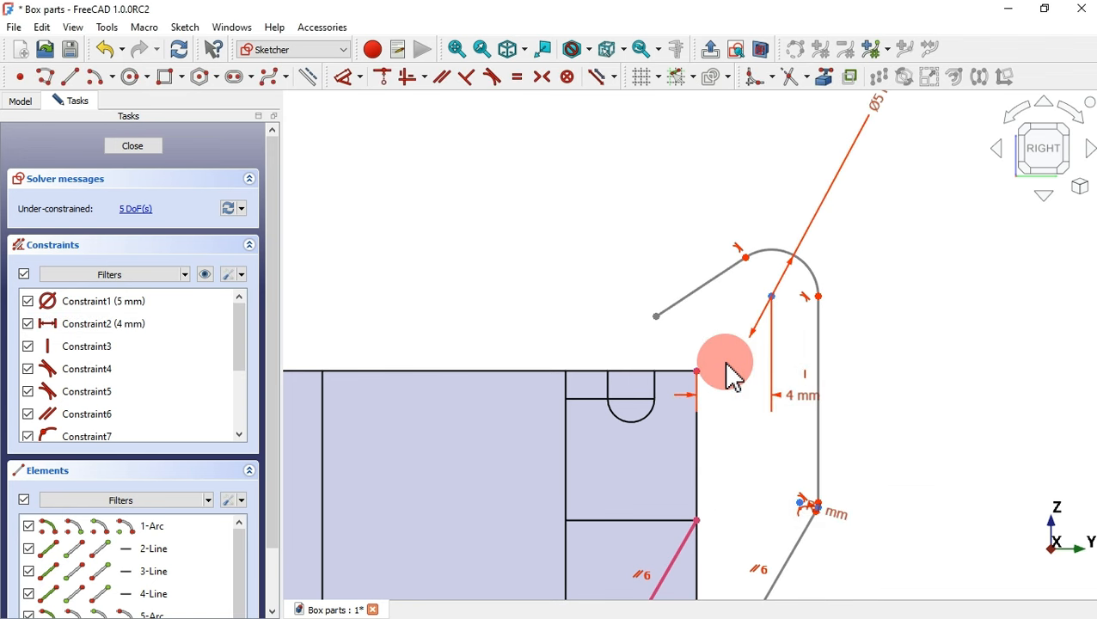
mouse_move(654, 319)
mouse_down()
mouse_move(697, 282)
mouse_move(568, 260)
mouse_up()
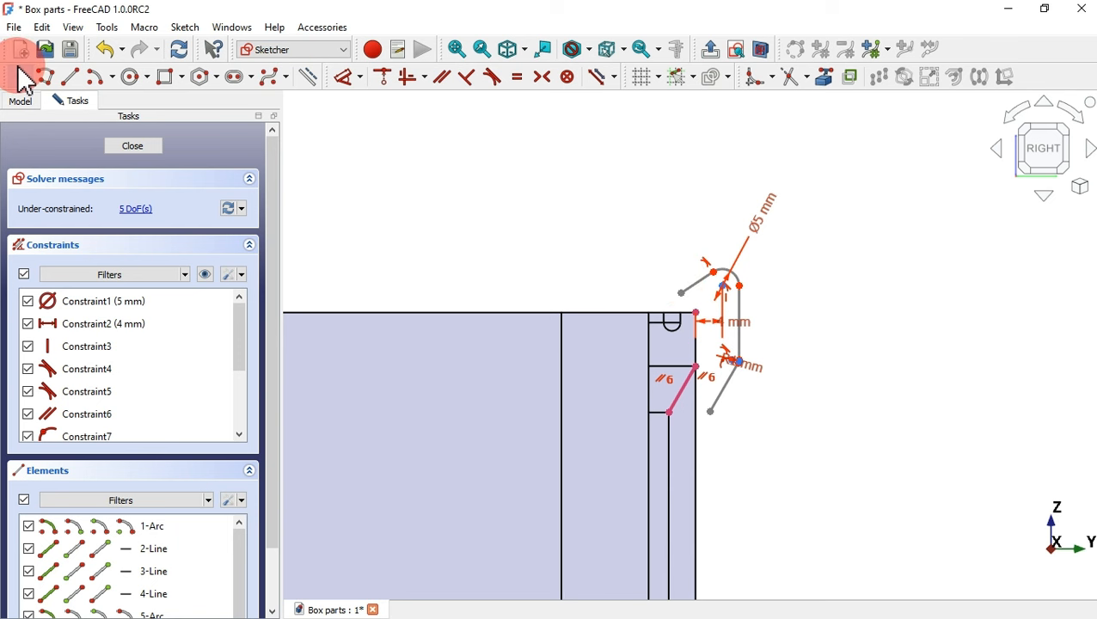
- Draw a polyline from the upper line's free end: vertically down about 11 mm, to the reference line's lower end, and down along the inner edge
click(46, 75)
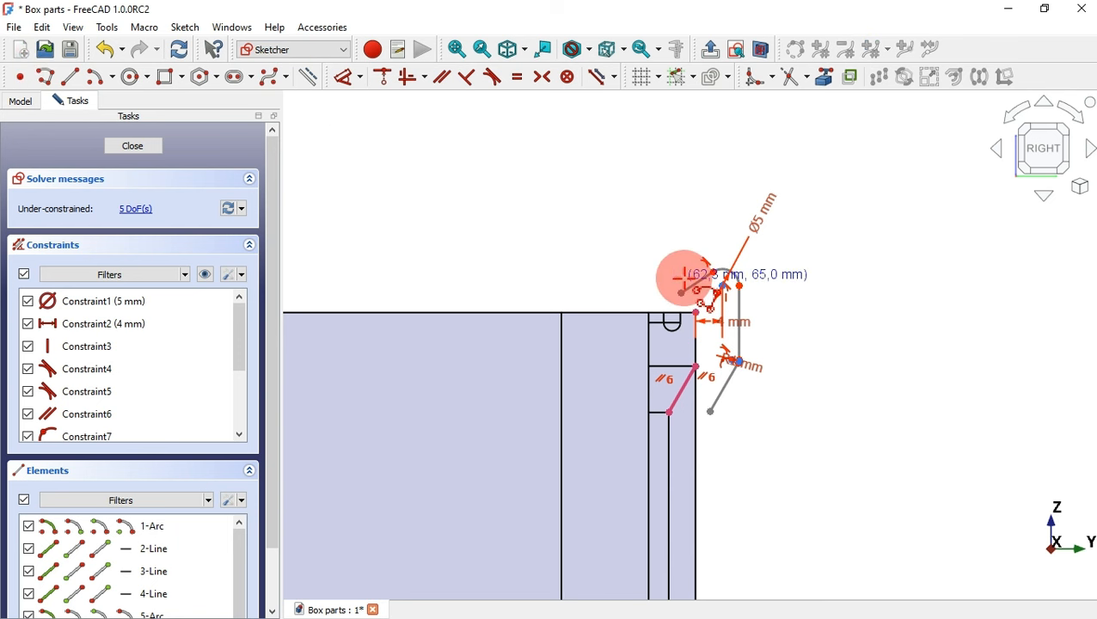
scroll(678, 277, up, 2)
click(678, 307)
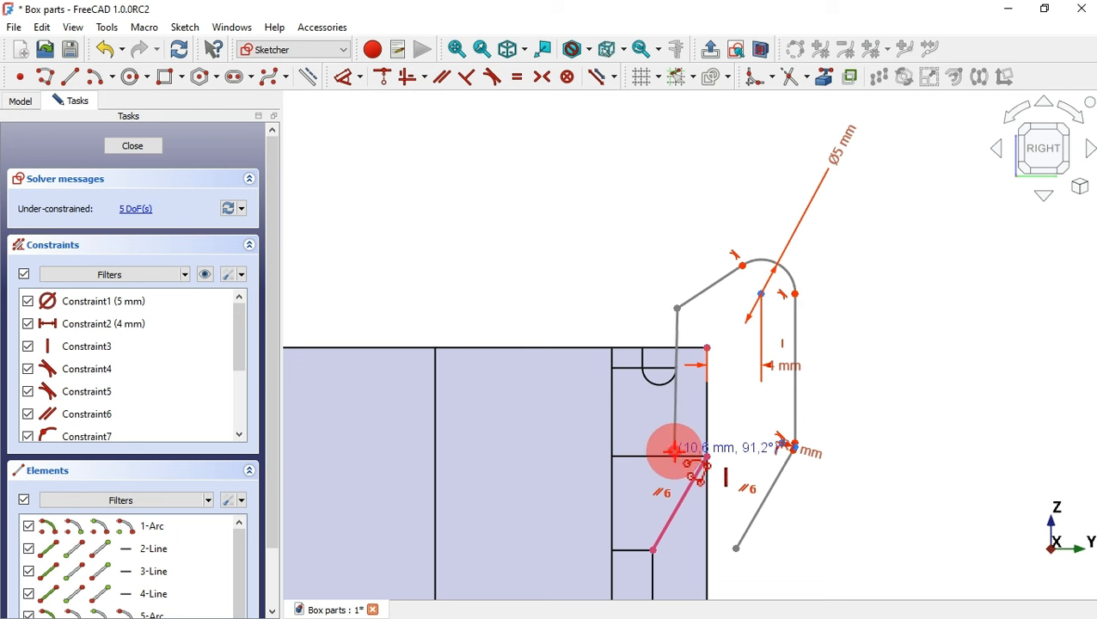
click(677, 451)
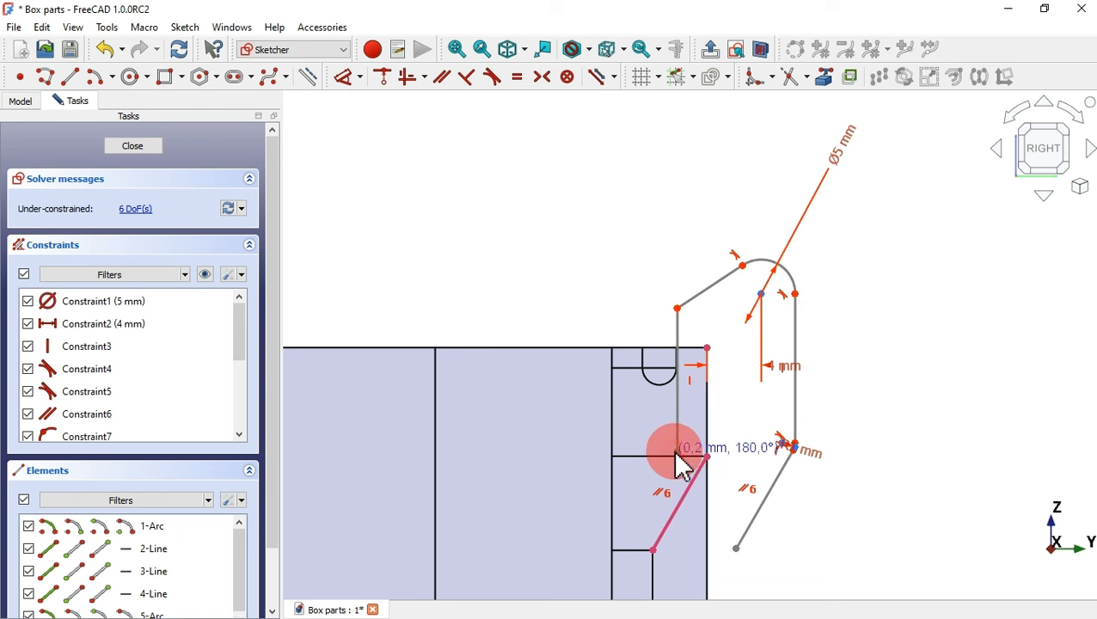
click(652, 550)
scroll(580, 361, down, 1)
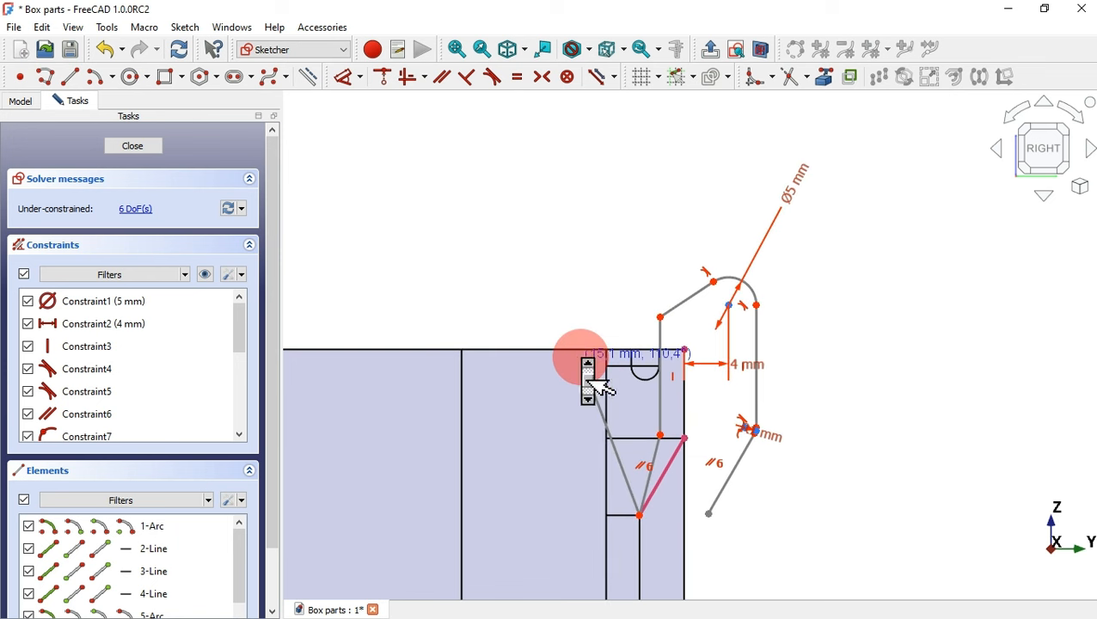
scroll(569, 245, down, 3)
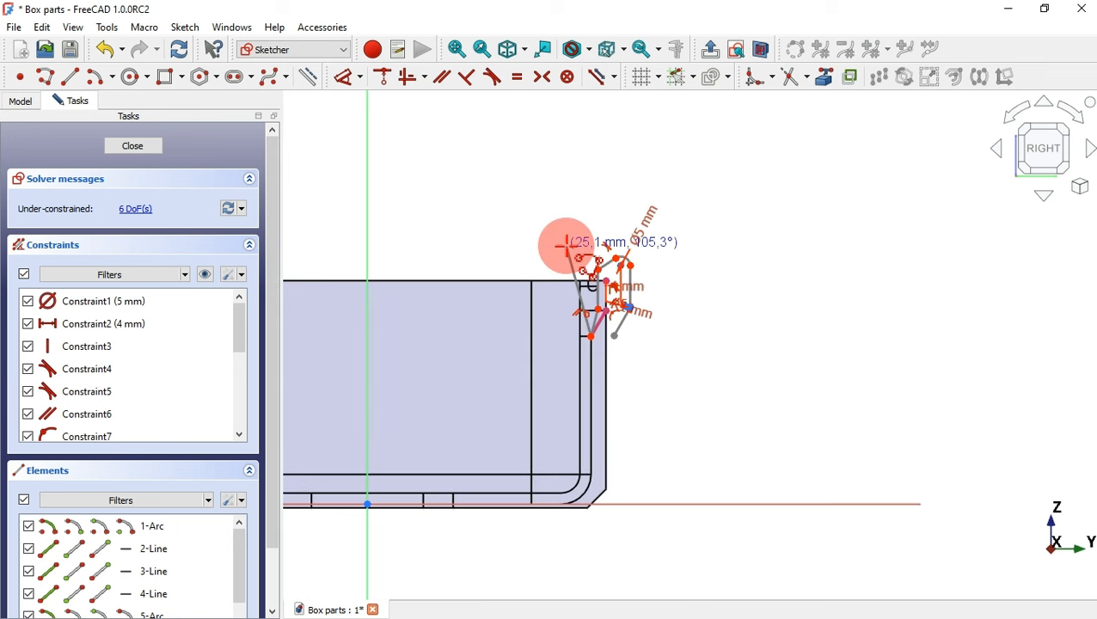
scroll(590, 381, up, 2)
click(590, 375)
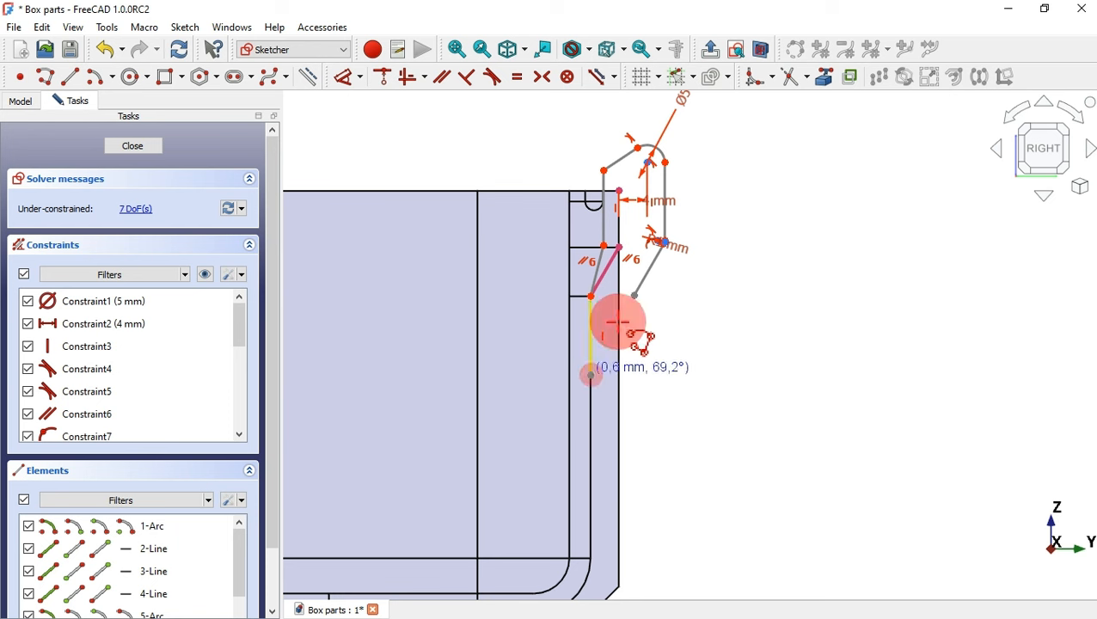
scroll(647, 258, up, 3)
right_click(771, 301)
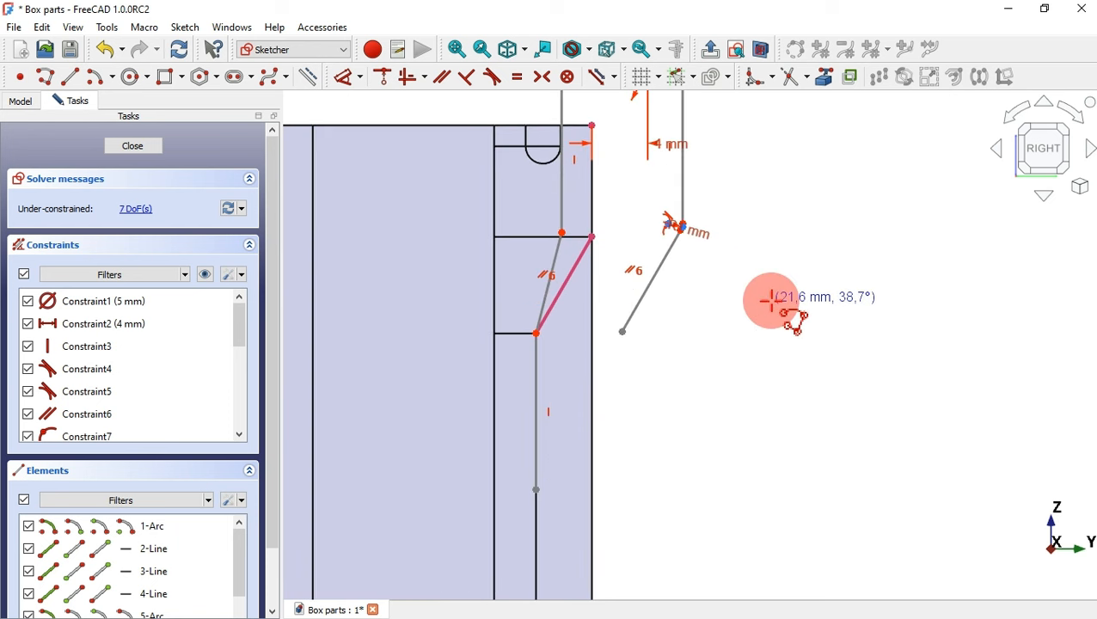
- Make the sloped line's free end coincident with the lower end of the polyline to close the profile
click(623, 333)
click(536, 489)
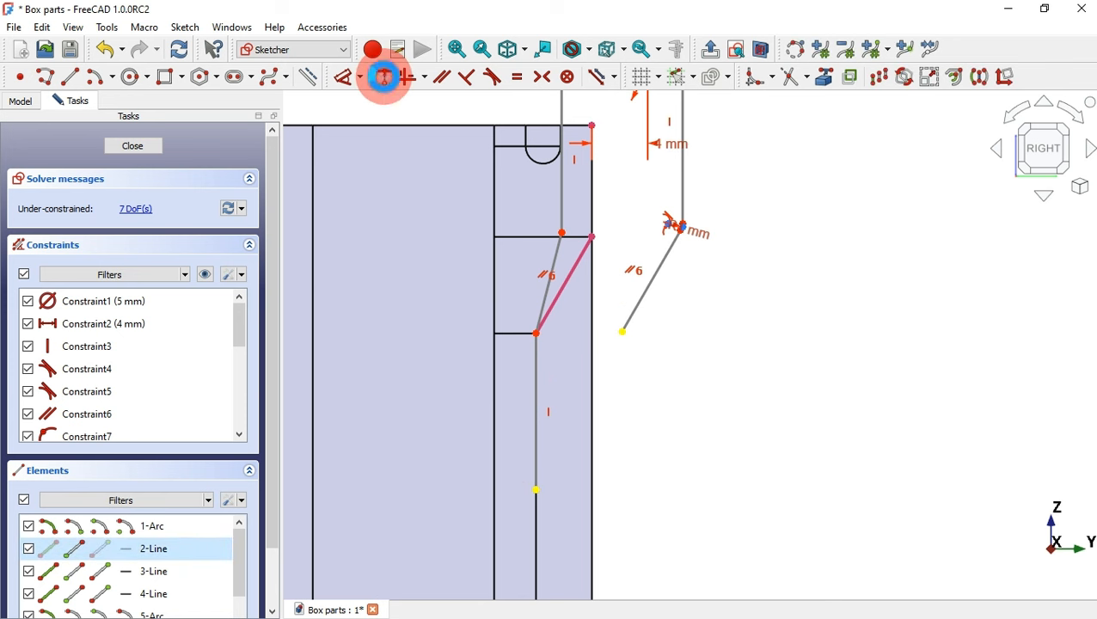
click(383, 77)
scroll(678, 379, down, 3)
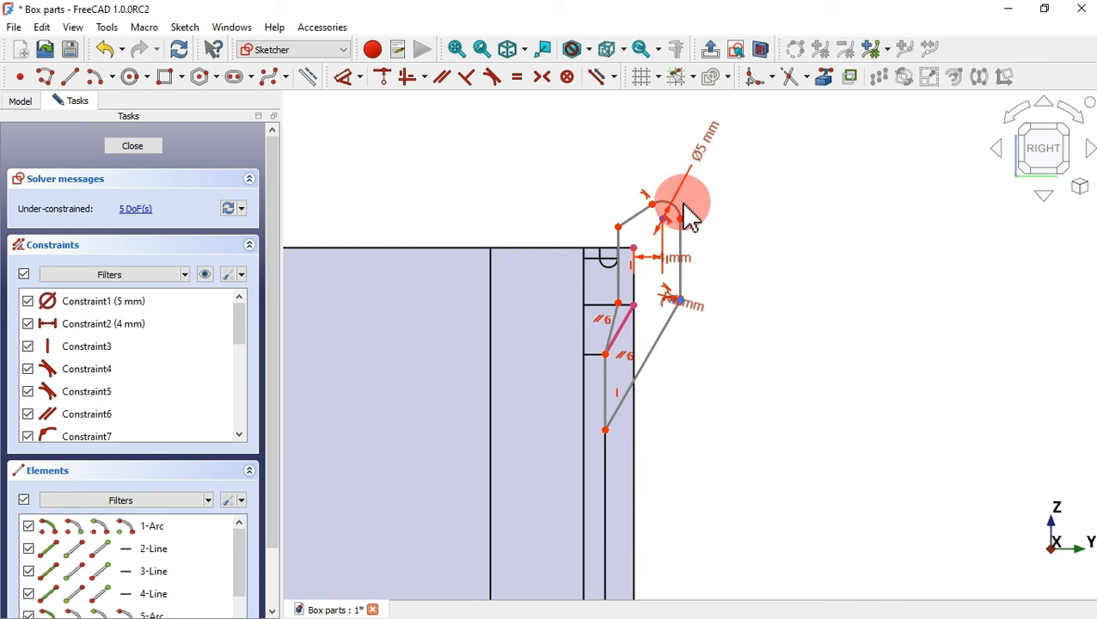
- Make the polyline's two upper vertices coincident with the reference line's upper end and the box's outer rim corner
scroll(701, 232, up, 2)
drag(520, 376, 625, 432)
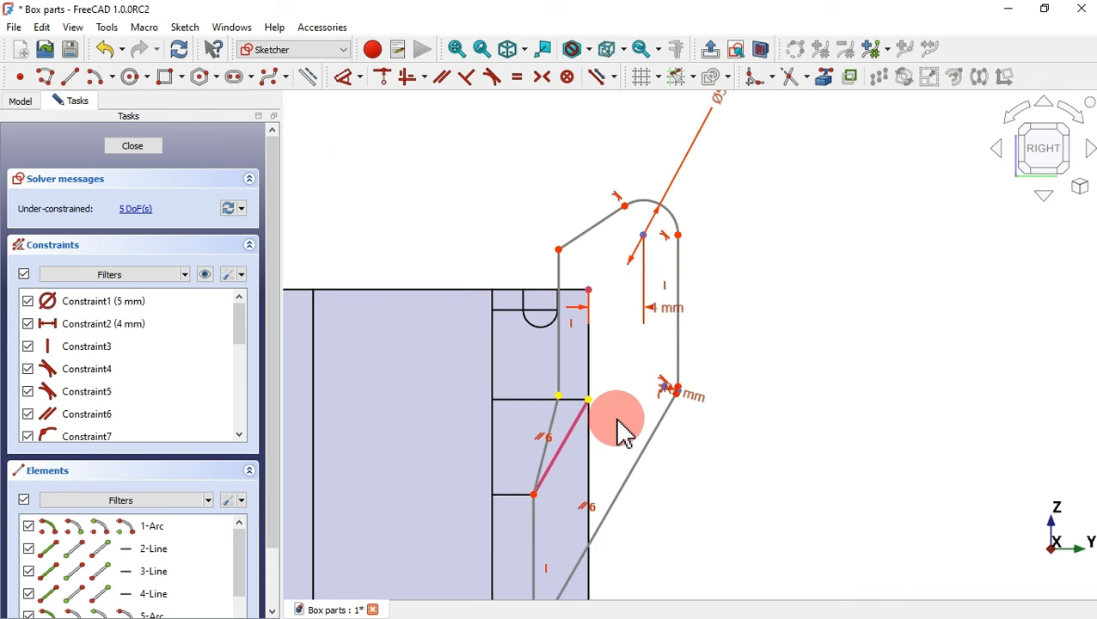
click(383, 77)
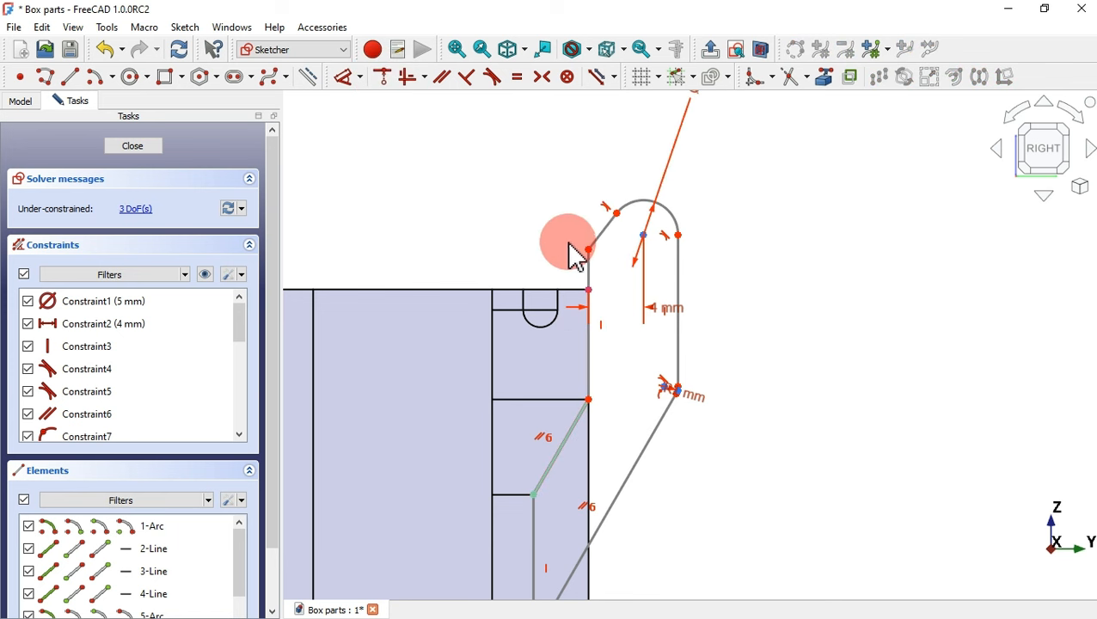
drag(574, 249, 622, 321)
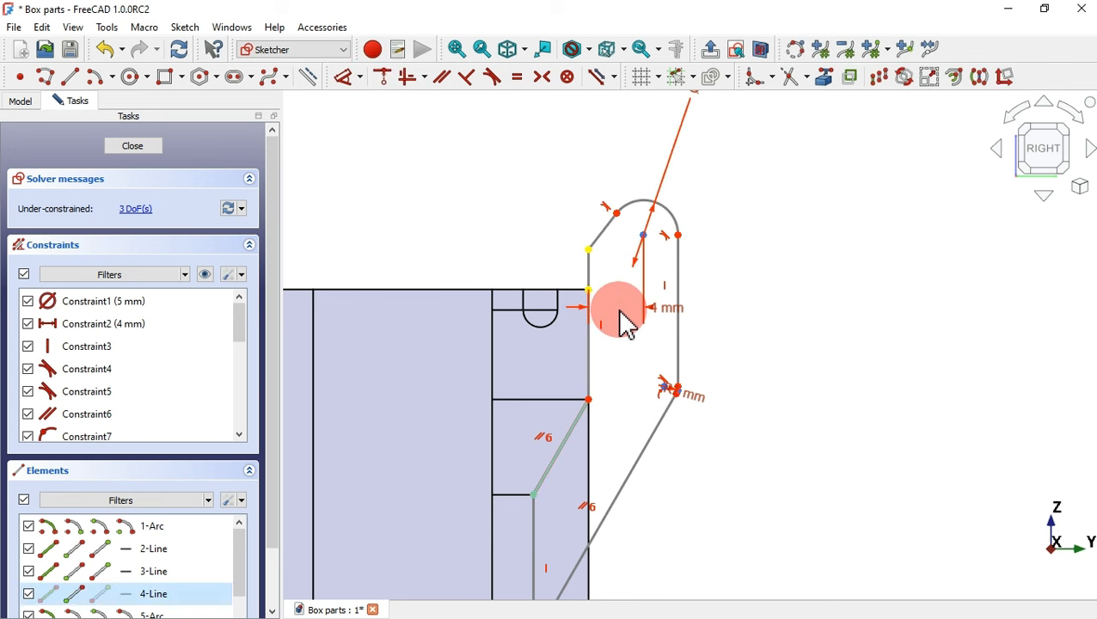
click(381, 79)
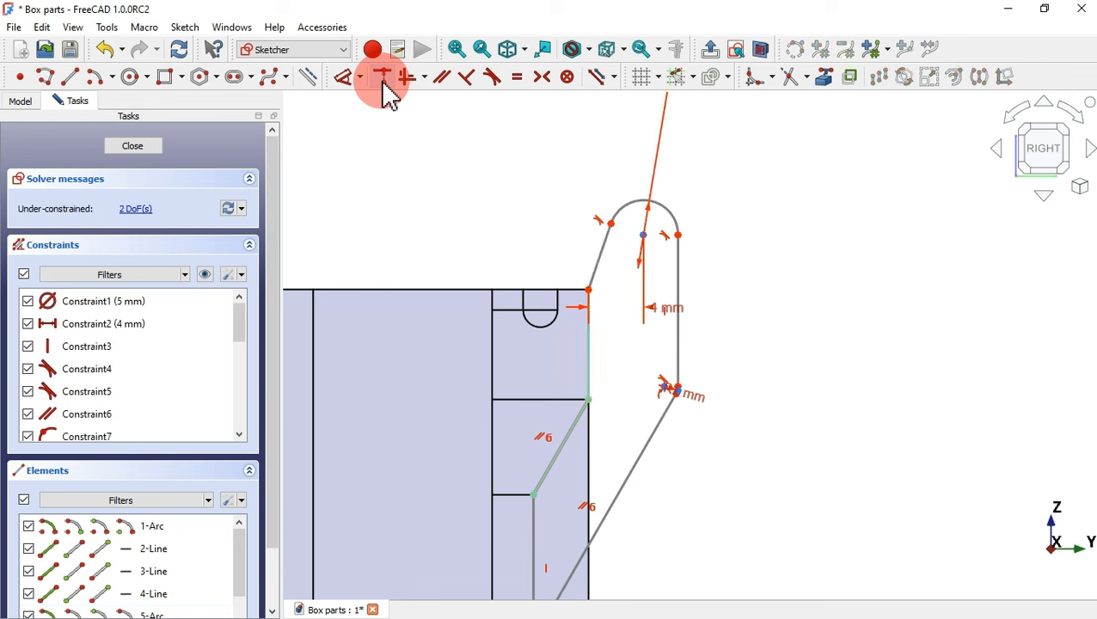
- Set the vertical distance between the profile's lowest vertex and the arc centre to 22 mm
scroll(677, 214, down, 3)
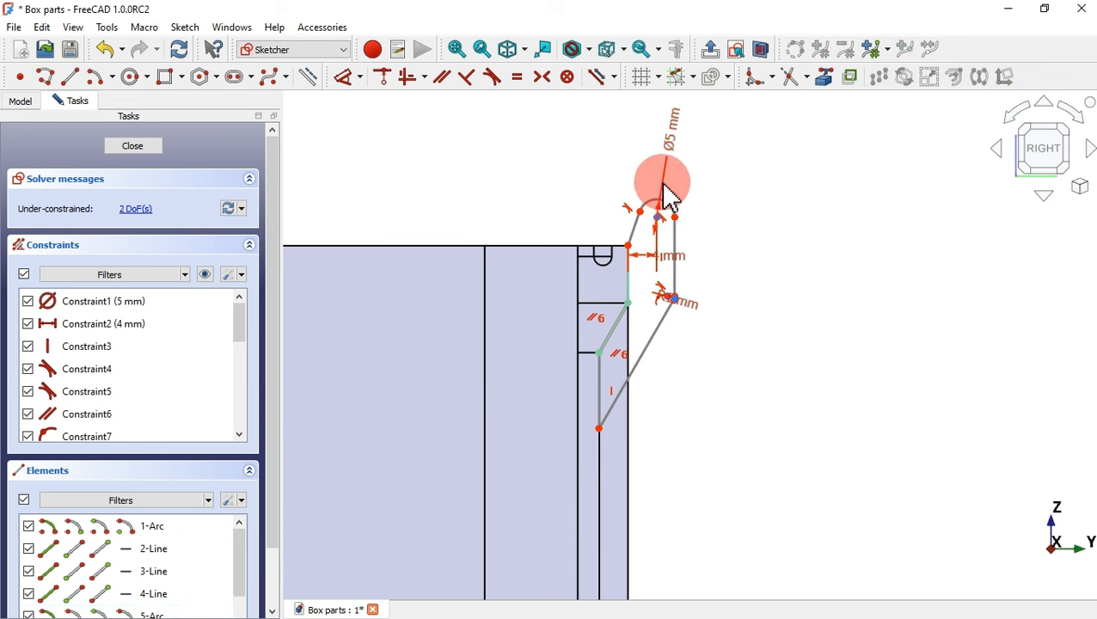
scroll(677, 214, up, 2)
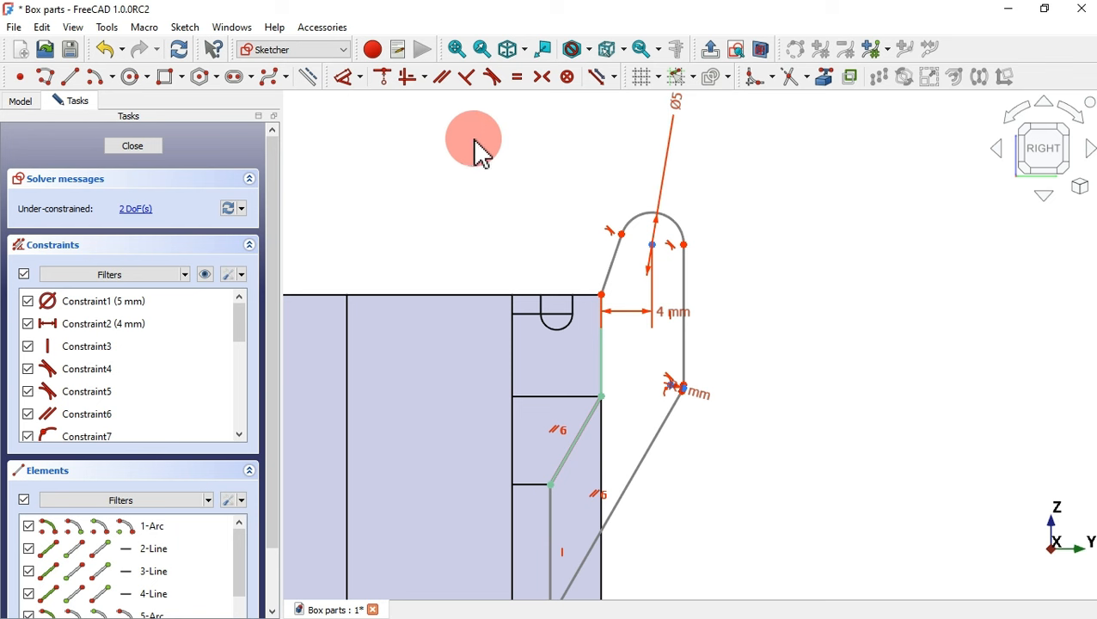
click(348, 79)
scroll(691, 171, down, 2)
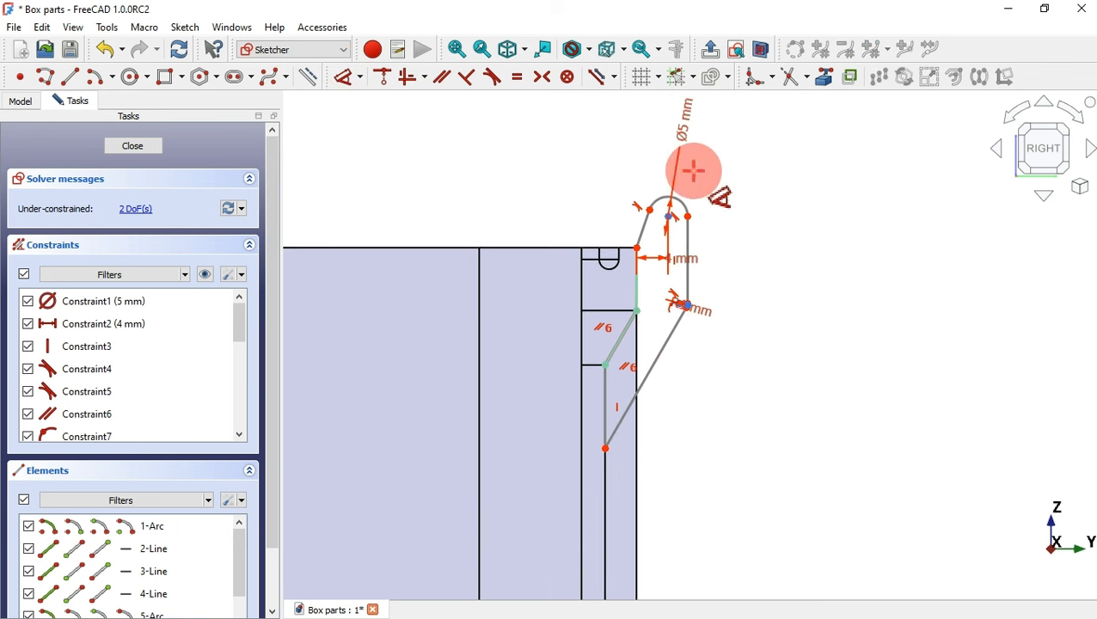
click(606, 452)
scroll(735, 229, up, 3)
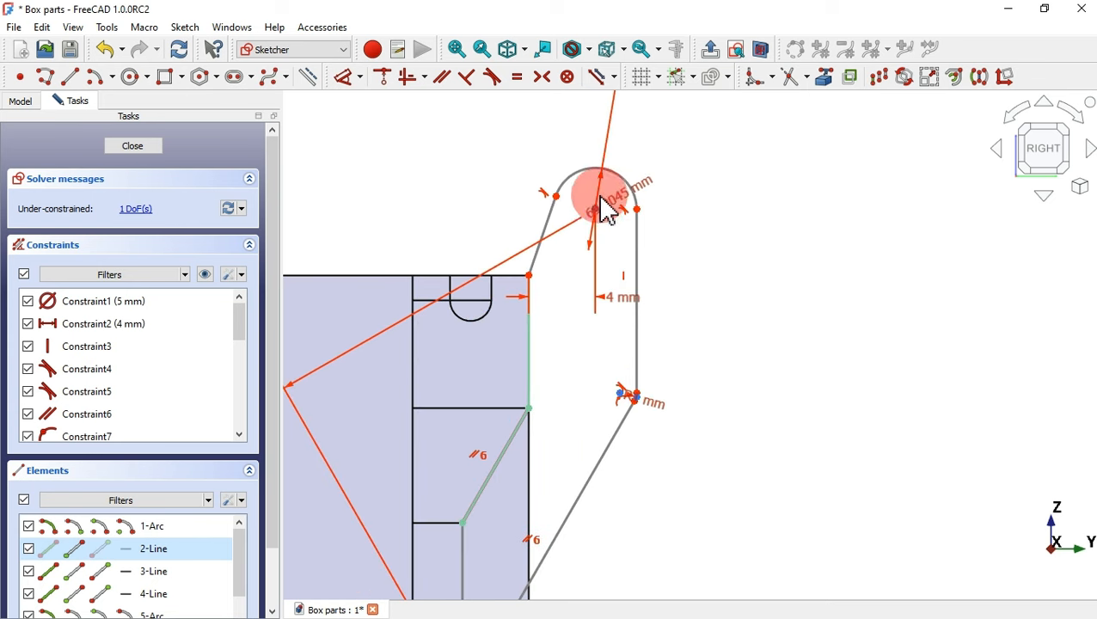
scroll(767, 326, down, 3)
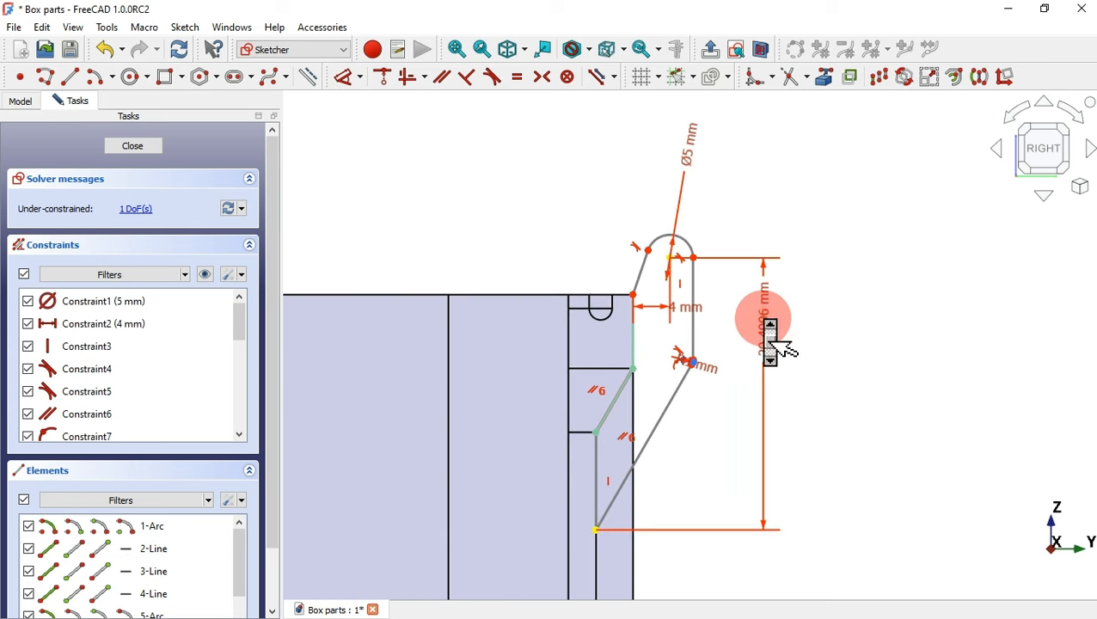
click(832, 335)
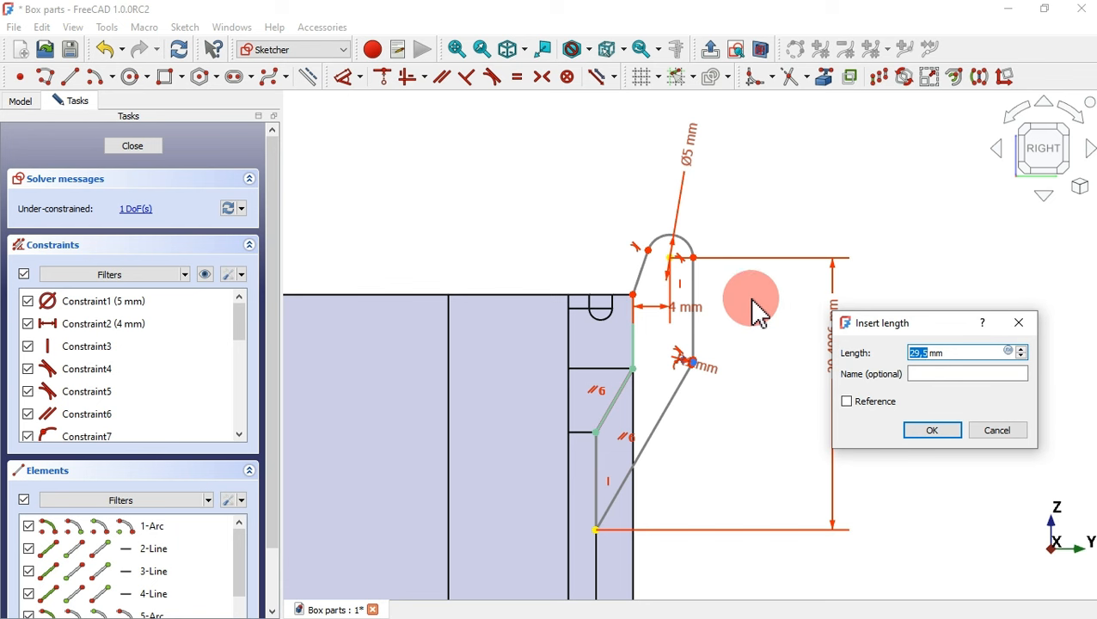
key(Return)
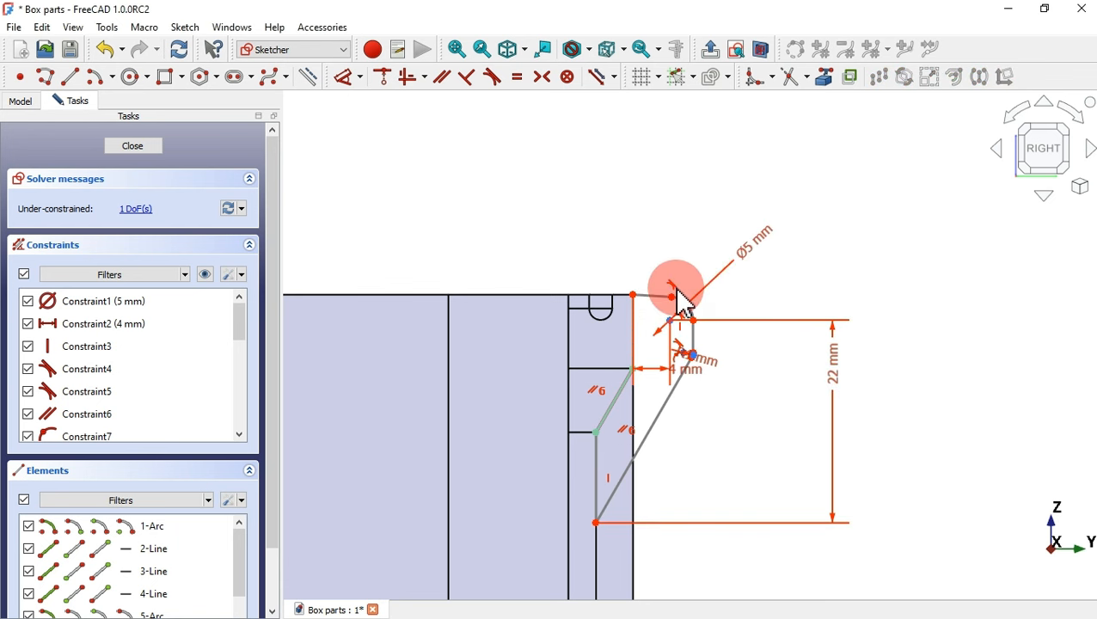
- Pull the arc back above the rim and constrain its centre horizontally to the box's outer rim corner
scroll(705, 291, up, 3)
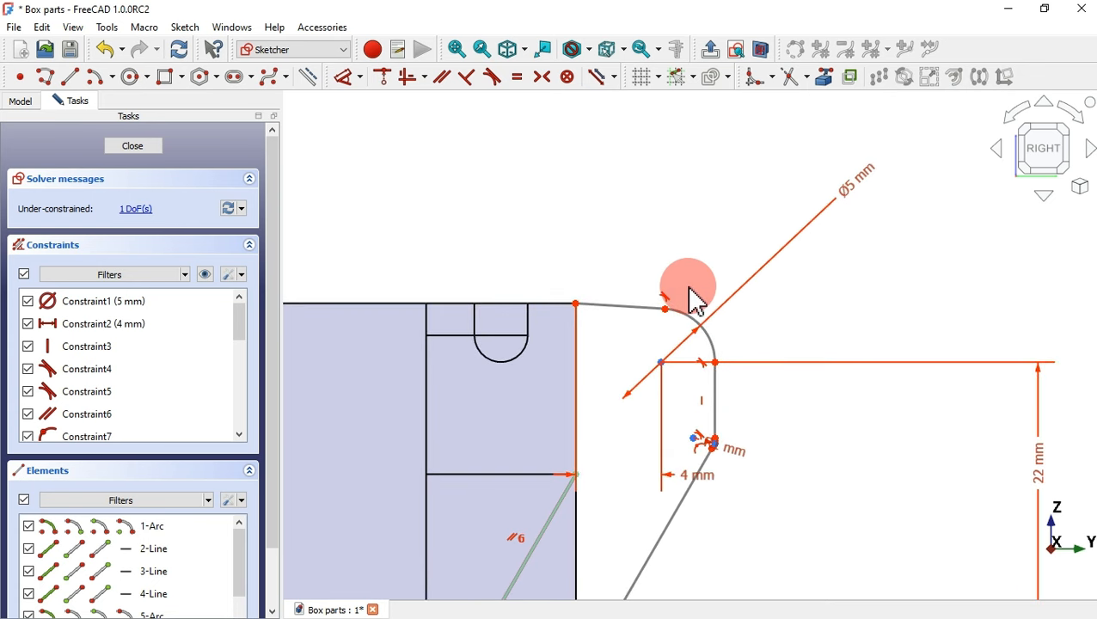
mouse_move(667, 311)
mouse_down()
mouse_move(639, 203)
mouse_move(650, 222)
mouse_up()
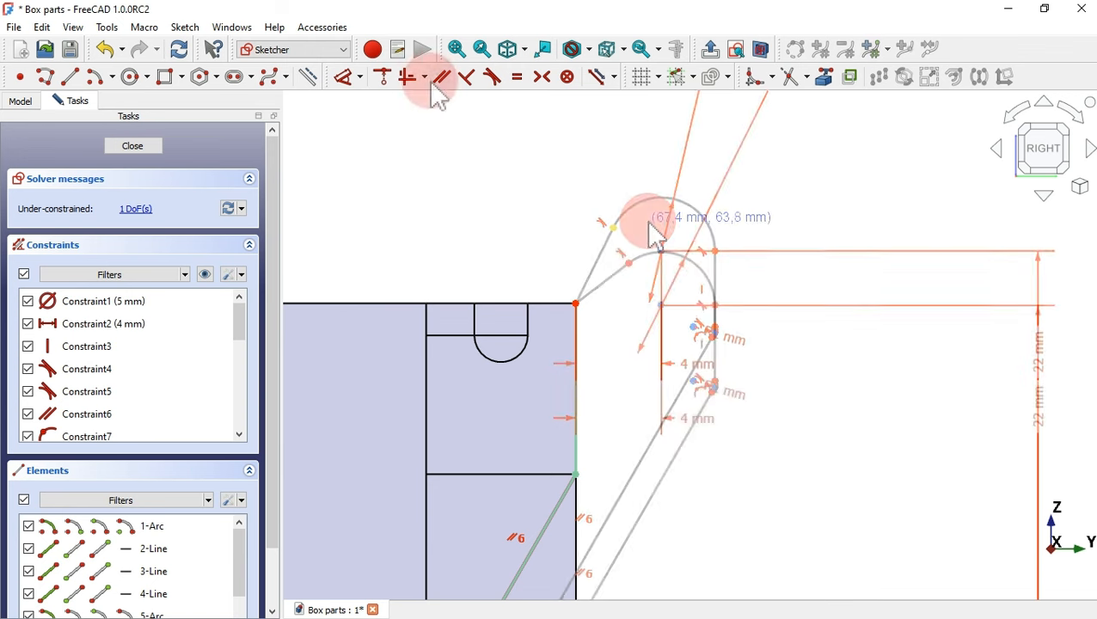
click(424, 77)
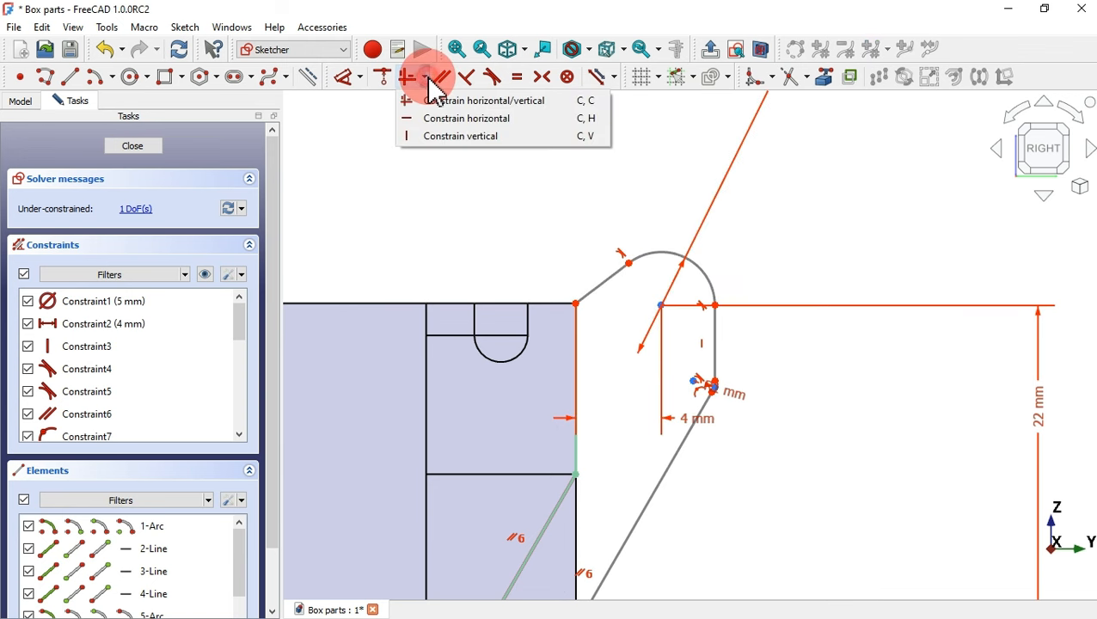
click(499, 121)
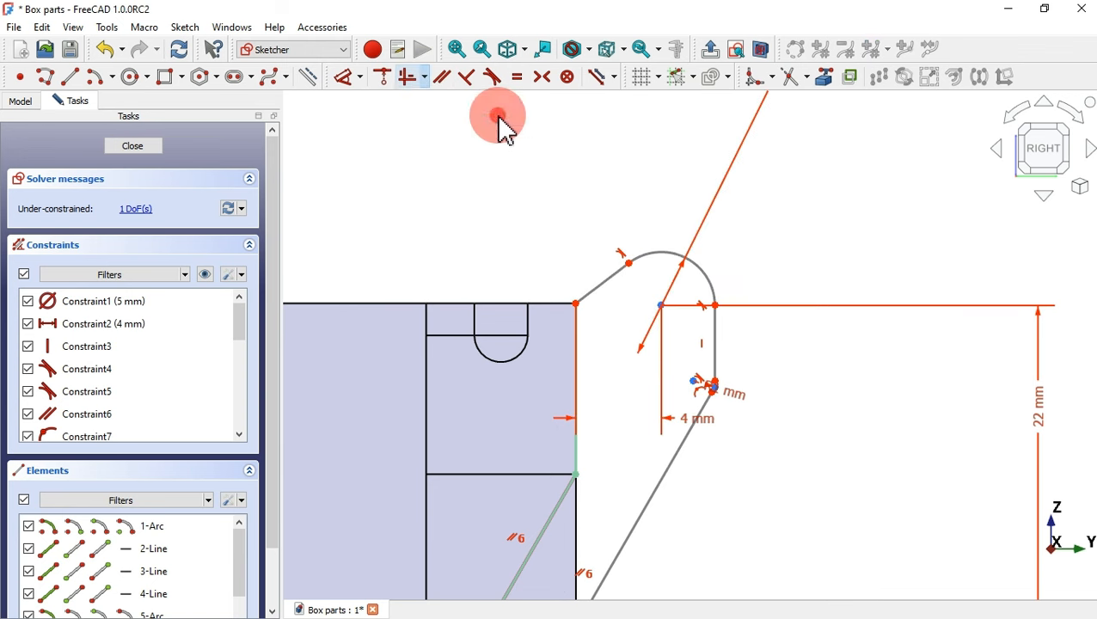
click(574, 302)
click(678, 298)
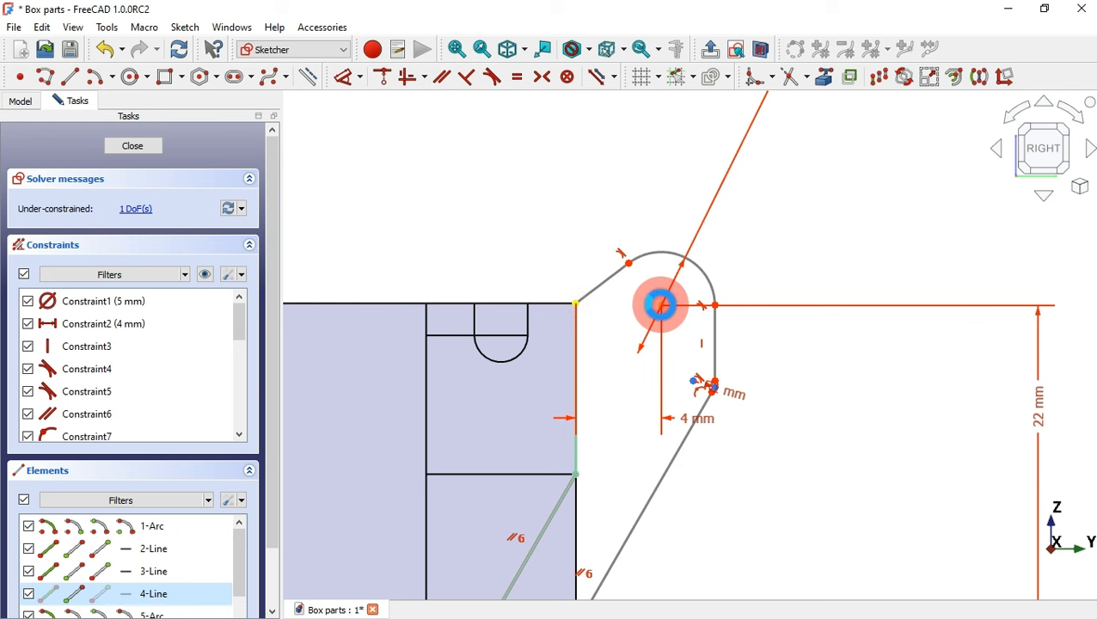
scroll(620, 219, down, 4)
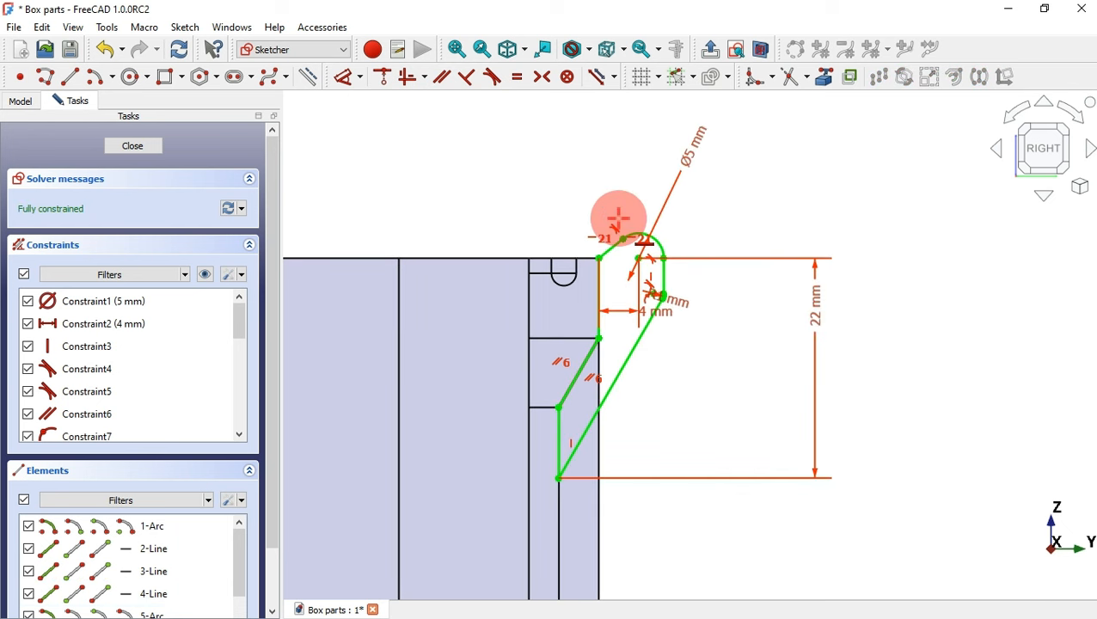
- Add a 4 mm diameter circle concentric with the hinge arc and close the sketch
scroll(698, 167, up, 4)
click(129, 76)
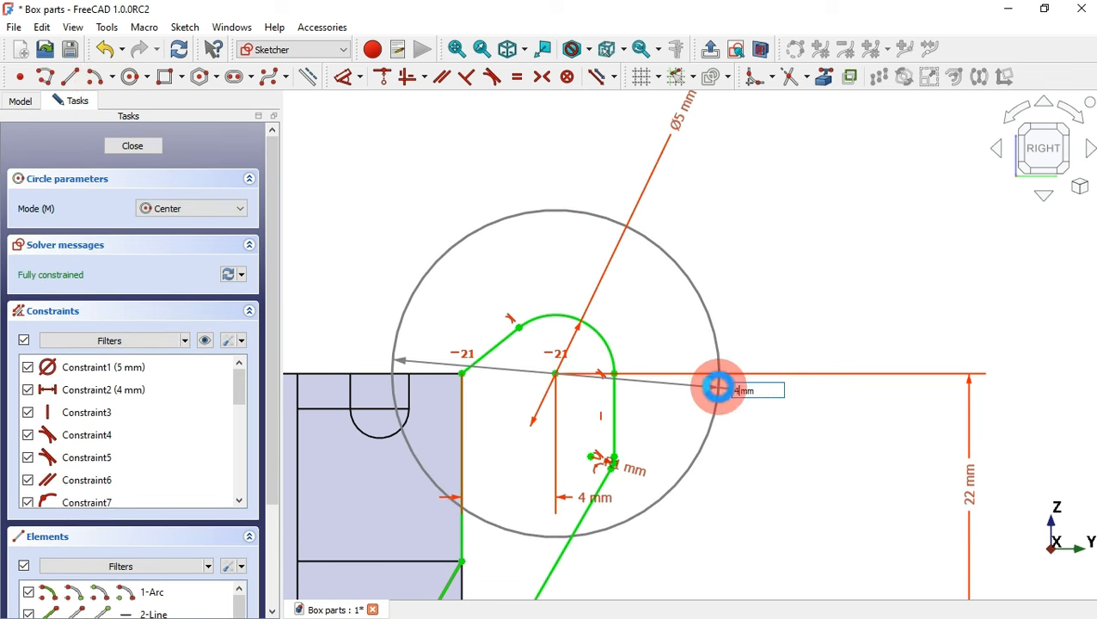
key(Return)
key(Escape)
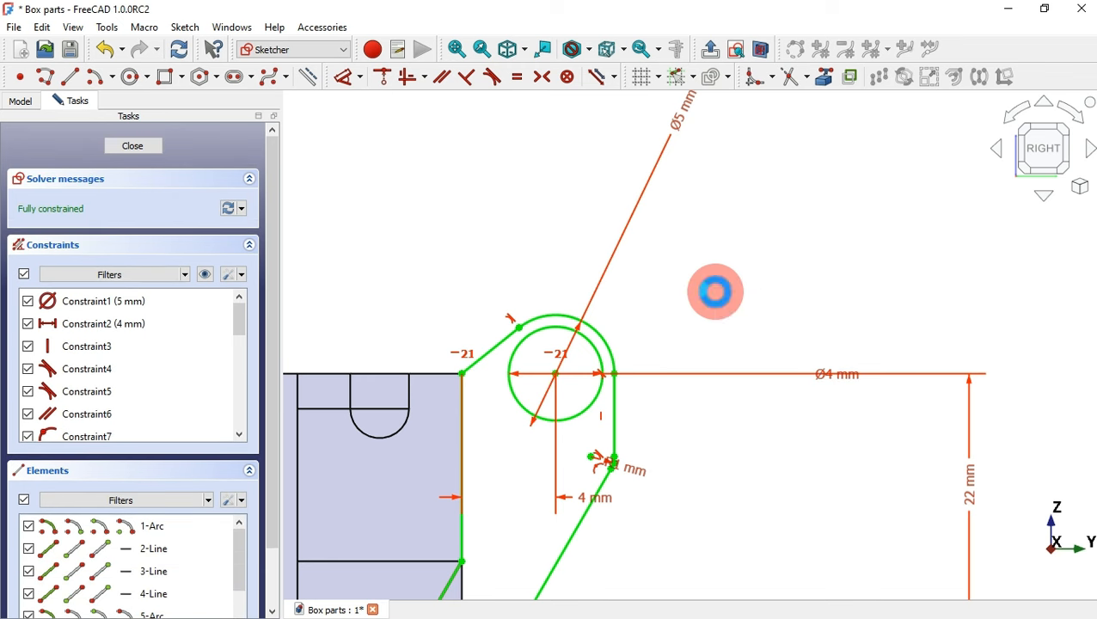
key(Escape)
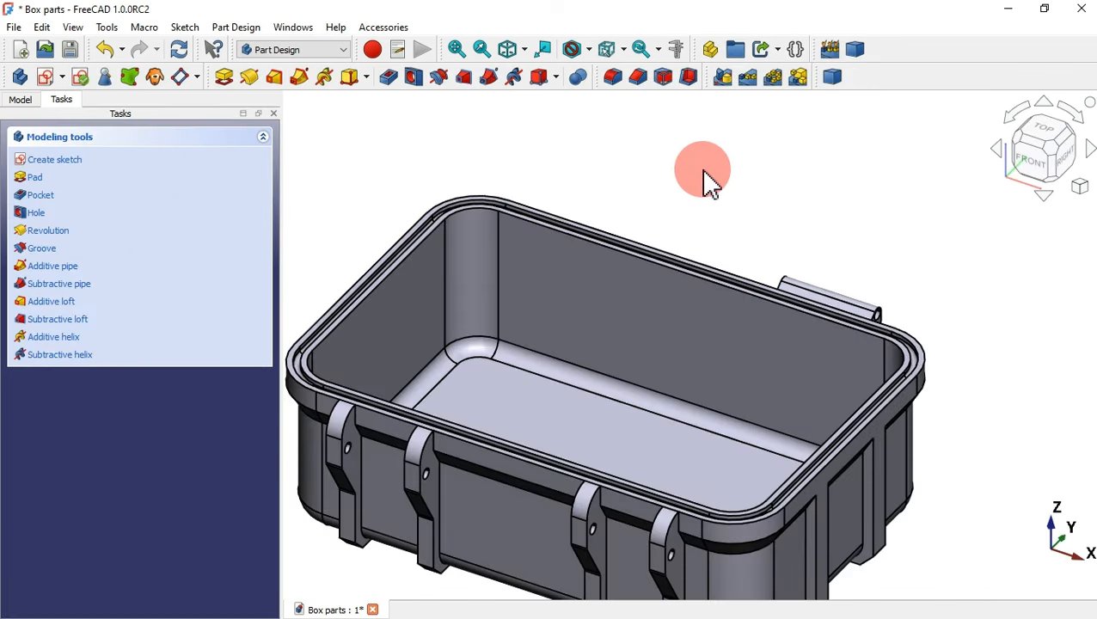
- Delete Mirrored003, Pocket, Pocket001 with Sketch007, and Mirrored004 from the Box body, along with the leftover Sketch006
scroll(703, 181, down, 3)
middle_drag(867, 257, 942, 237)
click(13, 101)
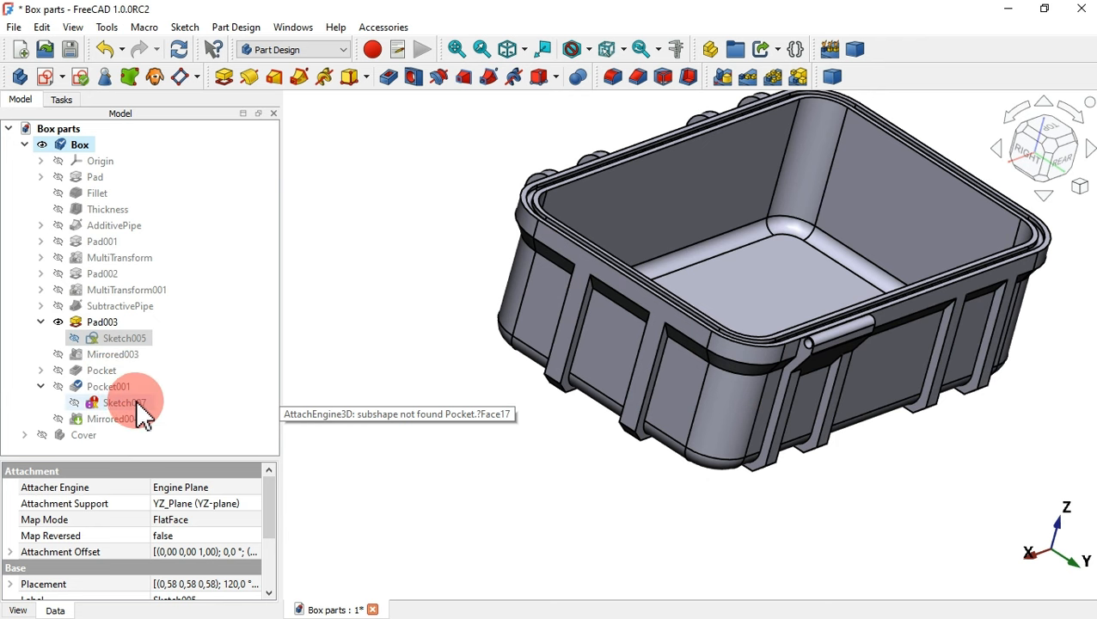
click(495, 356)
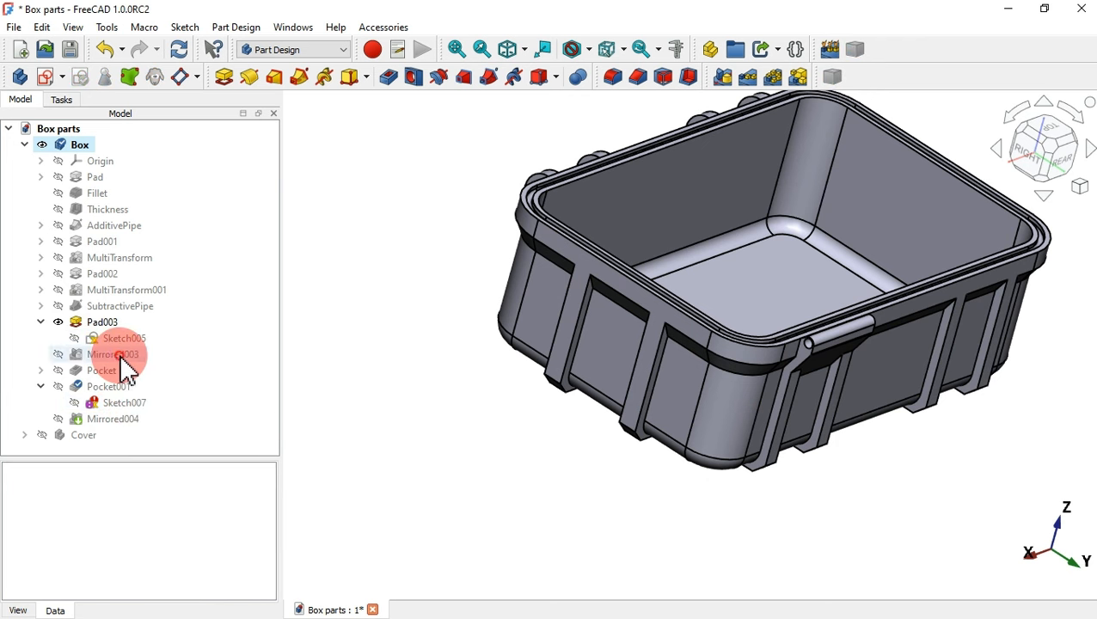
click(119, 355)
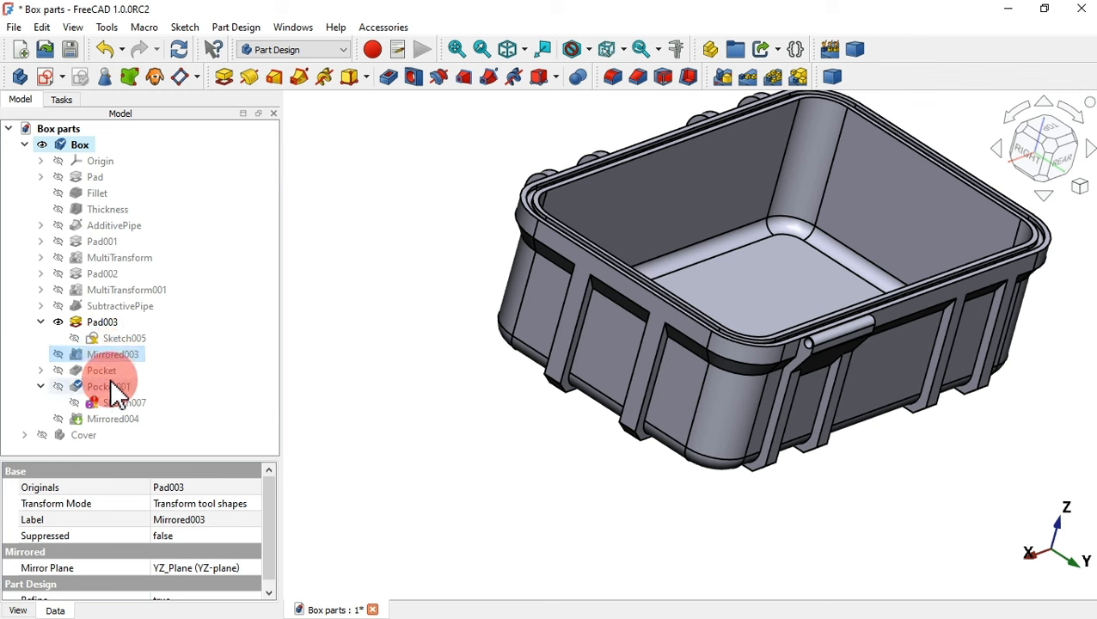
shift+click(118, 420)
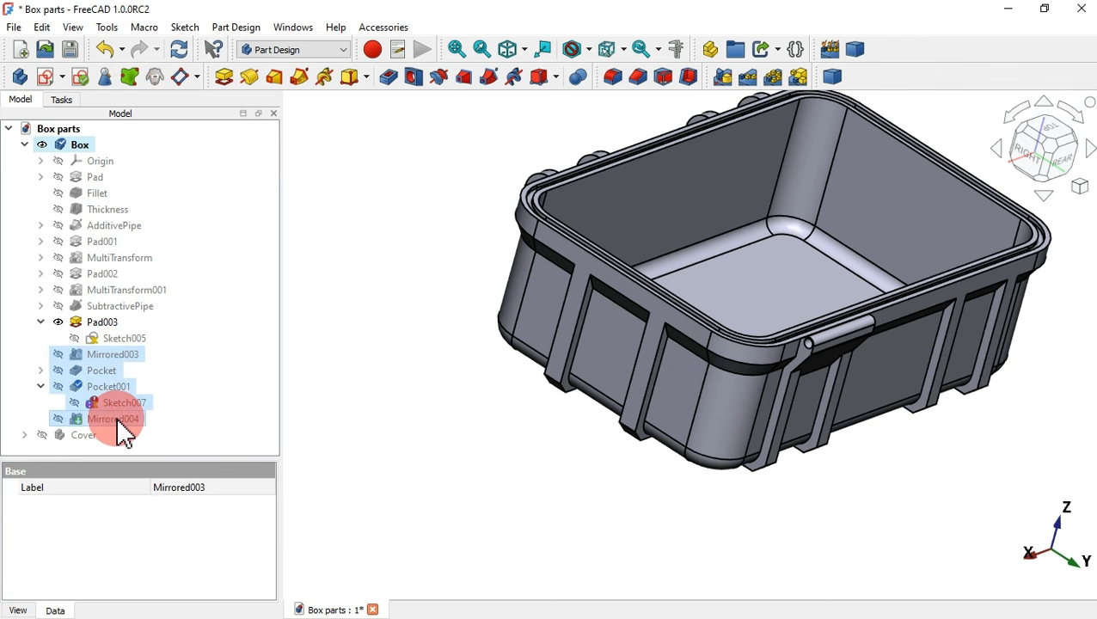
key(Delete)
key(Escape)
click(102, 351)
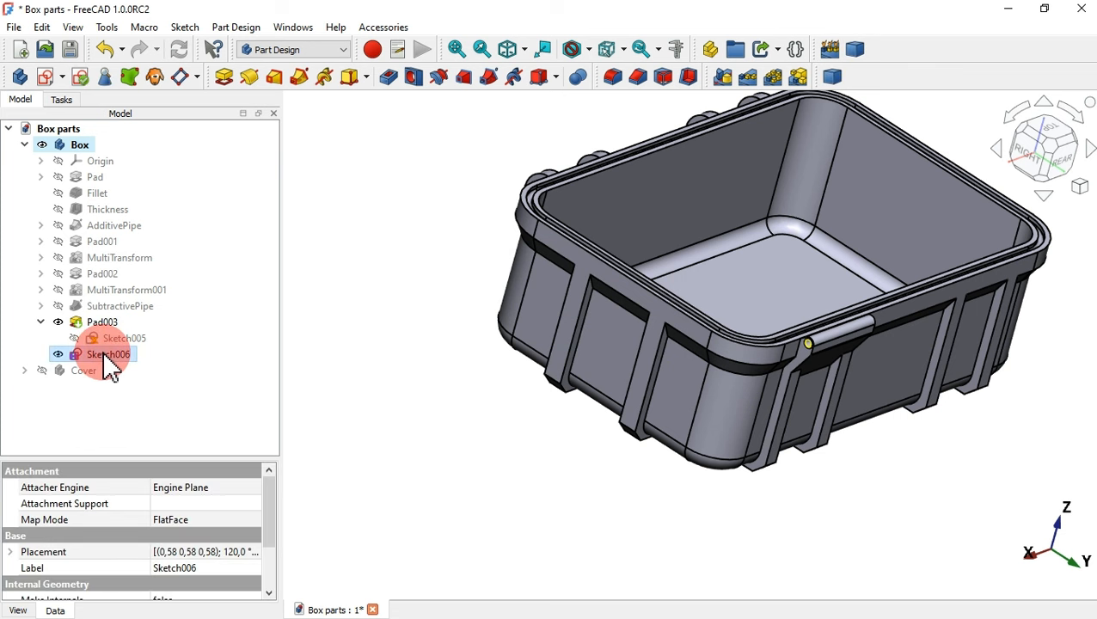
key(Delete)
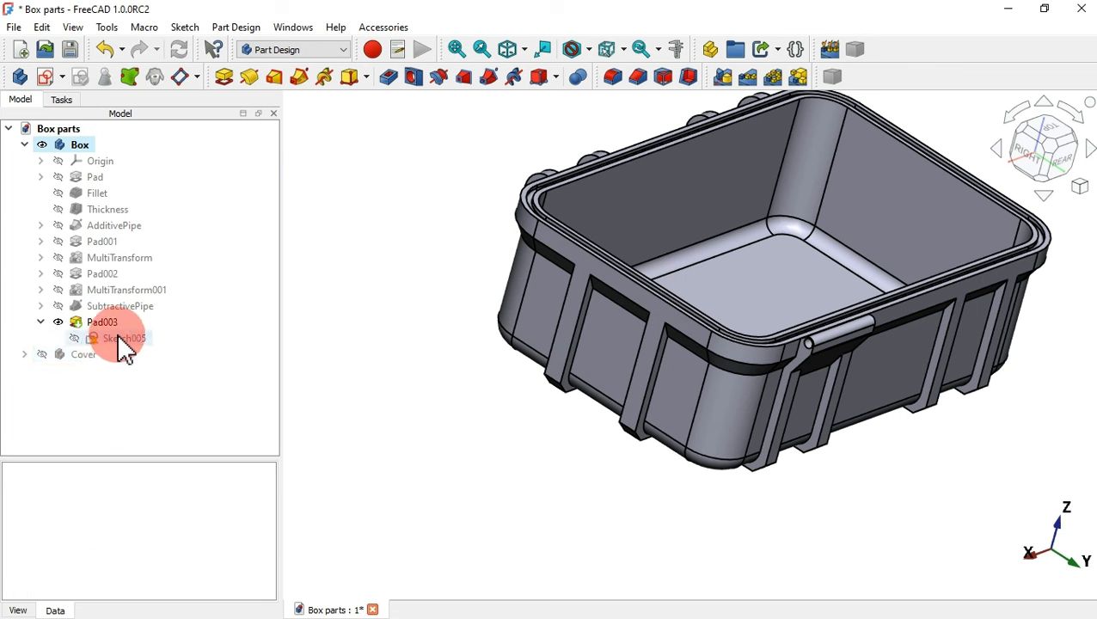
- Create a sketch on the side face of the rear rib beneath the hinge and show it in section view
scroll(840, 332, up, 5)
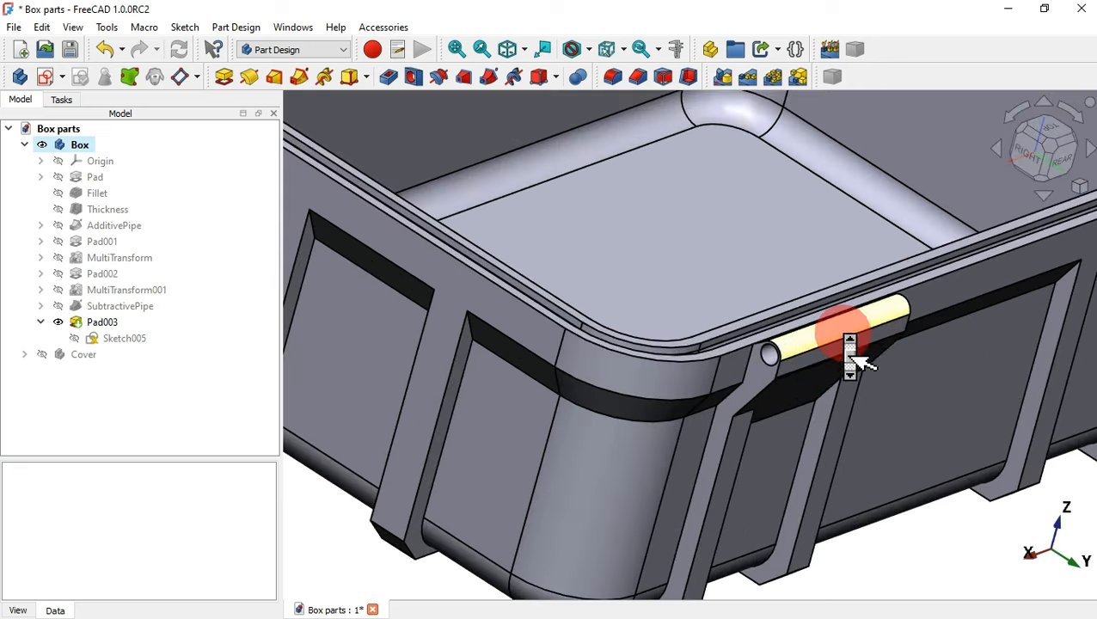
click(817, 434)
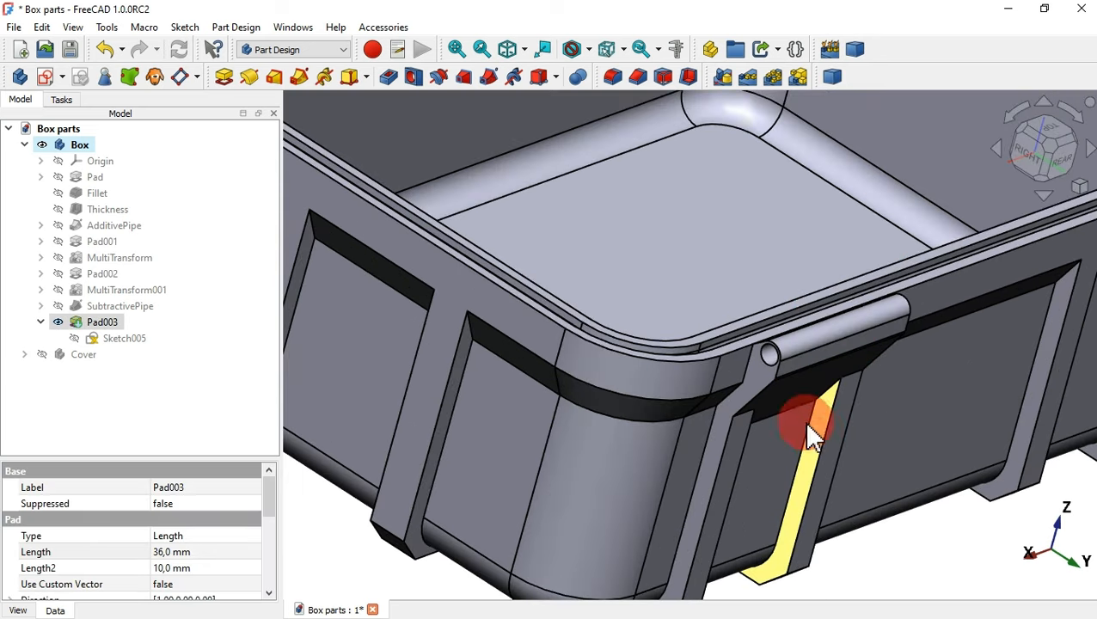
click(53, 76)
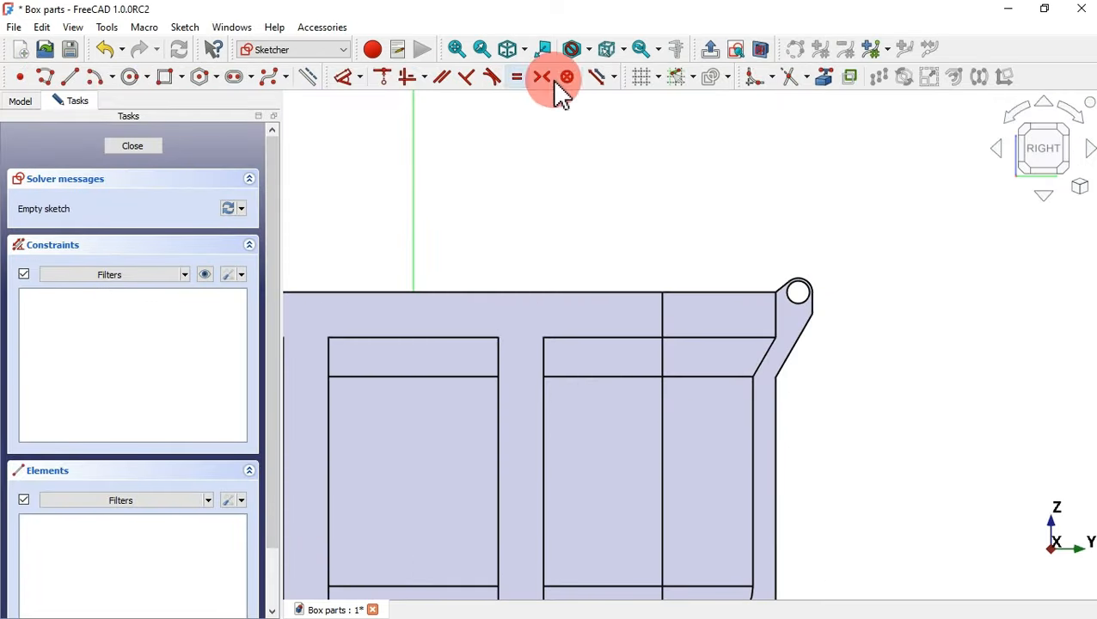
click(761, 49)
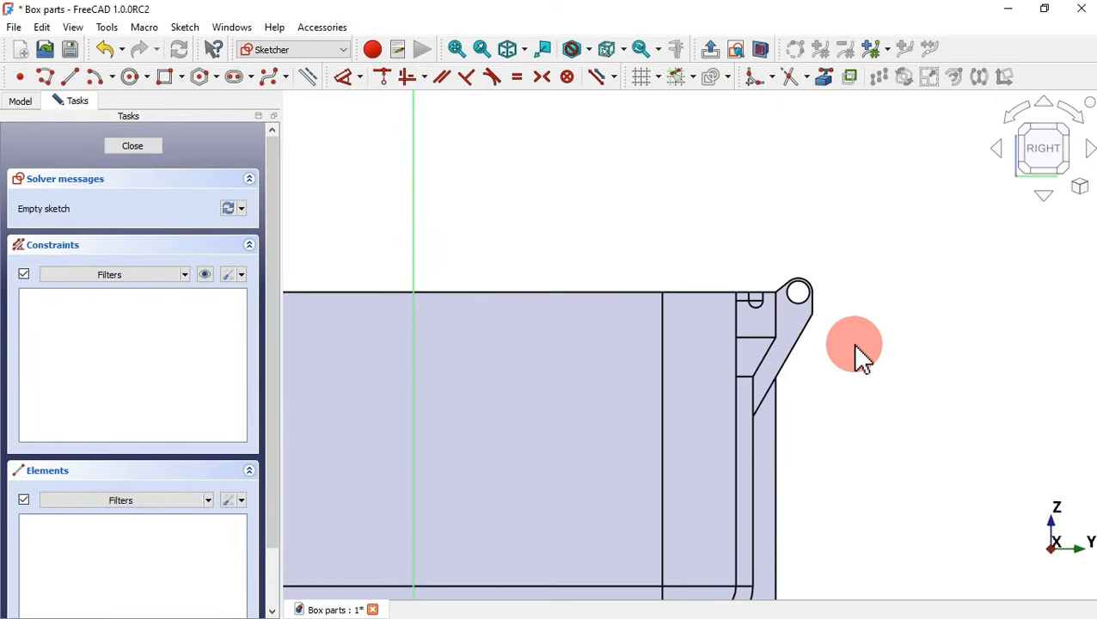
- Import the wall's vertical inner edge, the sloped edge and the short vertical rim edge as external geometry
scroll(862, 366, up, 3)
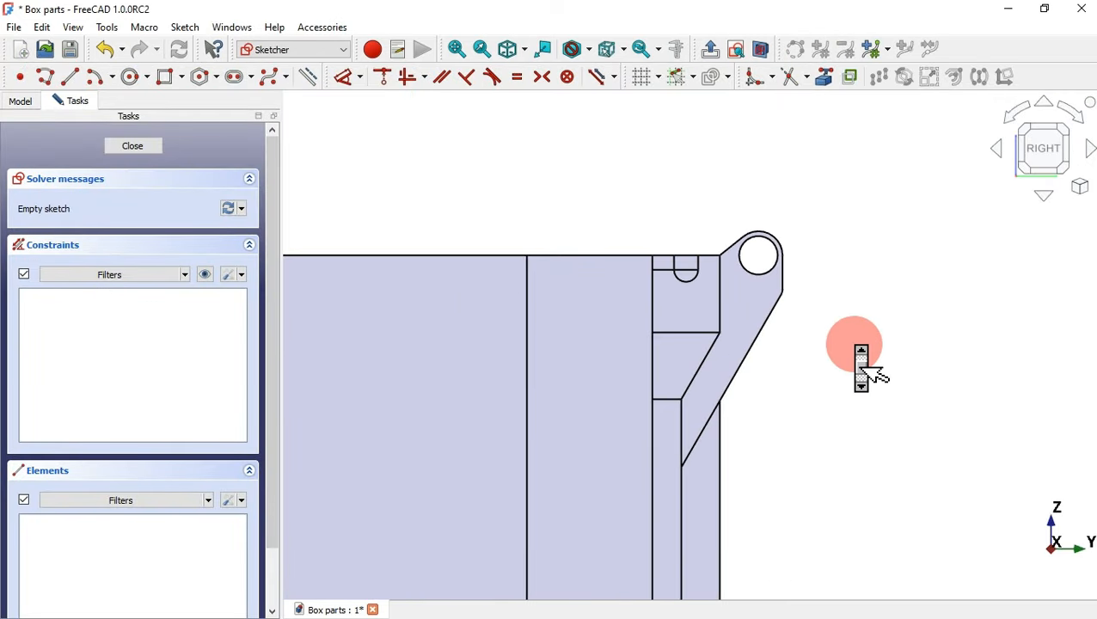
click(824, 79)
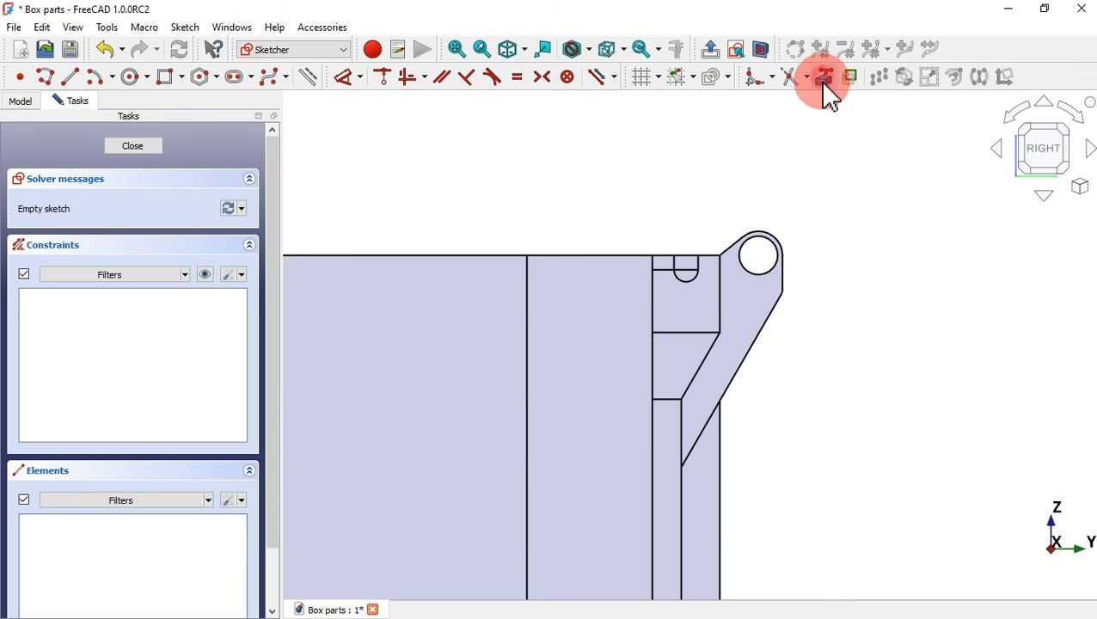
click(680, 439)
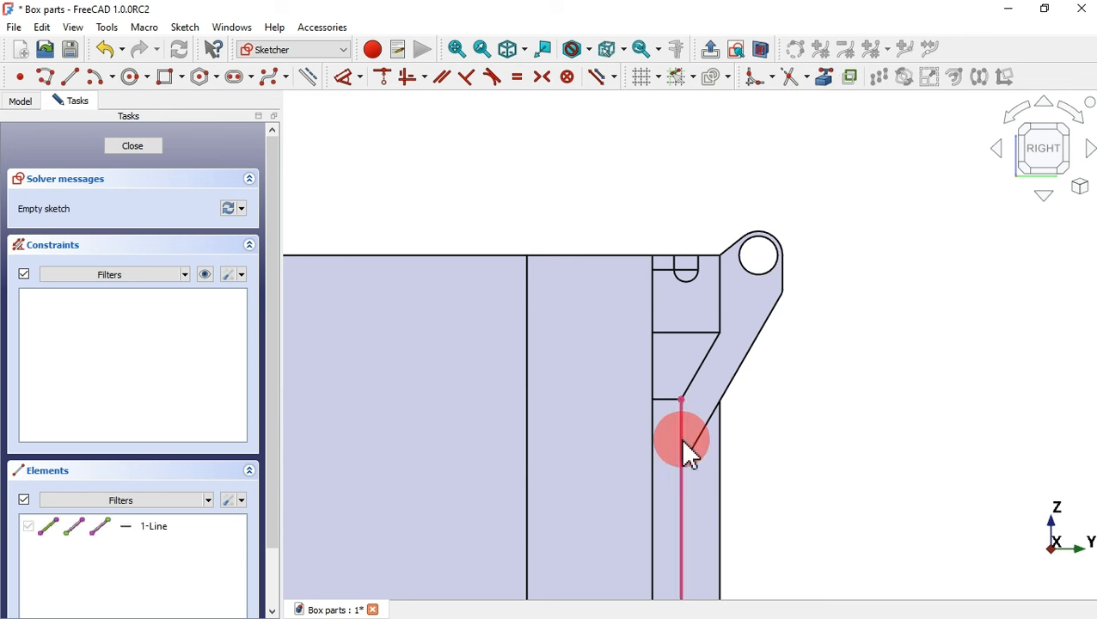
click(699, 370)
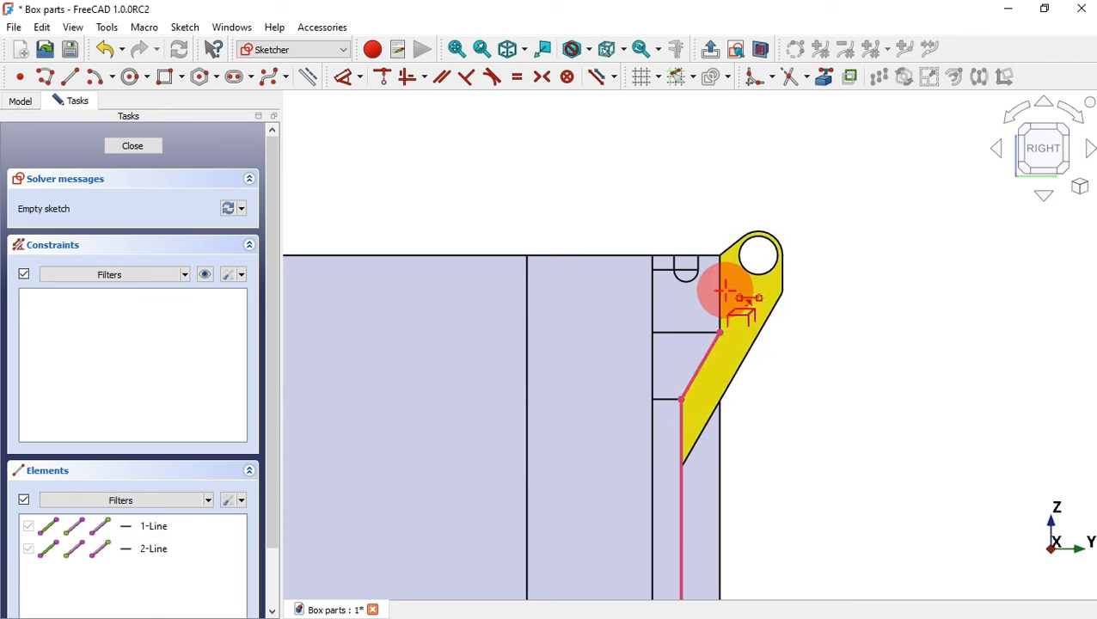
right_click(433, 164)
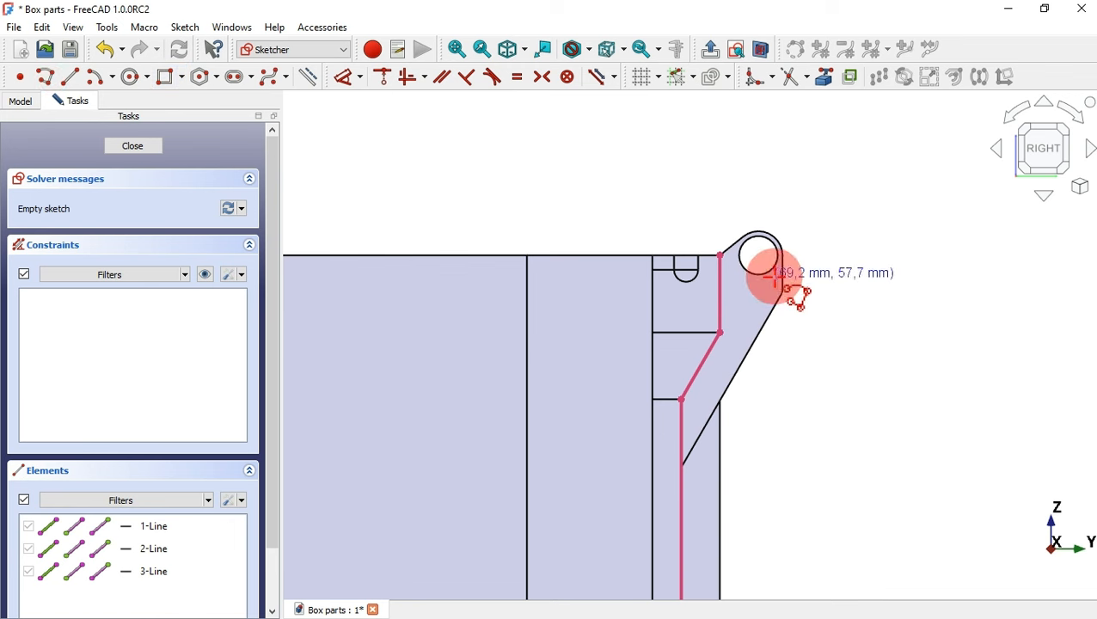
- Draw a closed polyline around the hinge, following the three reference edges, with an upper side about 22 mm wide, and close the sketch
click(720, 255)
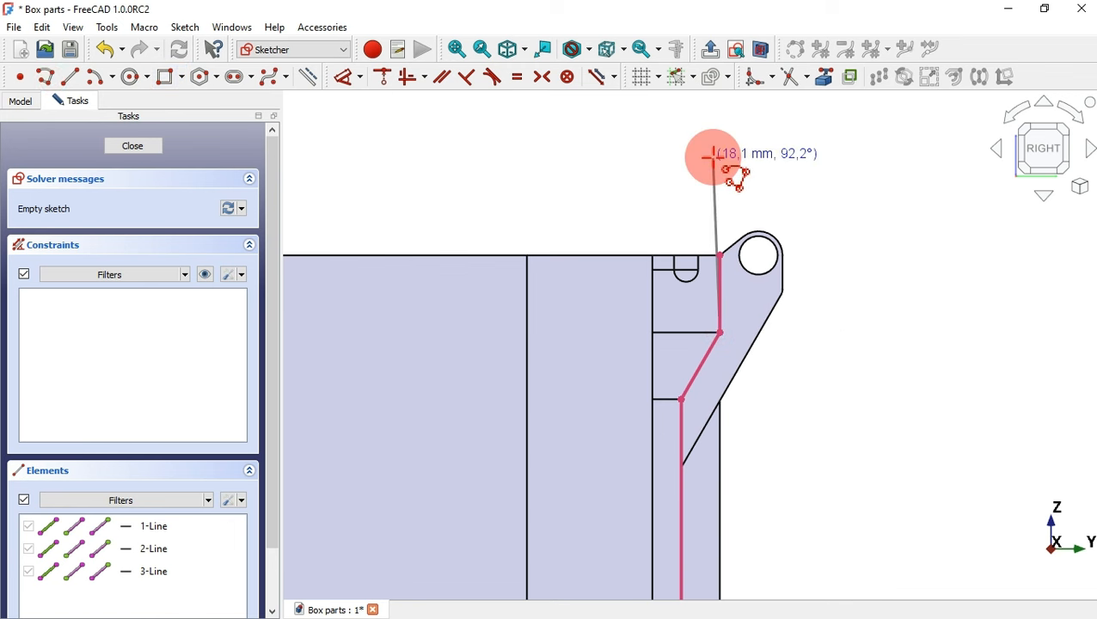
click(720, 159)
click(932, 158)
click(961, 543)
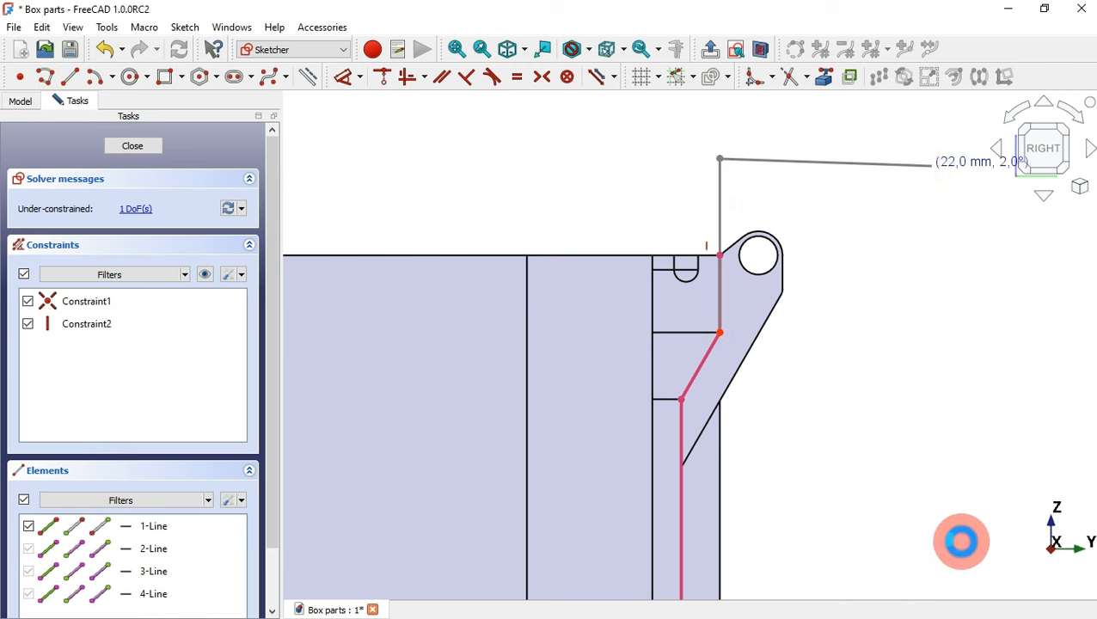
click(681, 542)
click(682, 399)
click(720, 332)
click(721, 255)
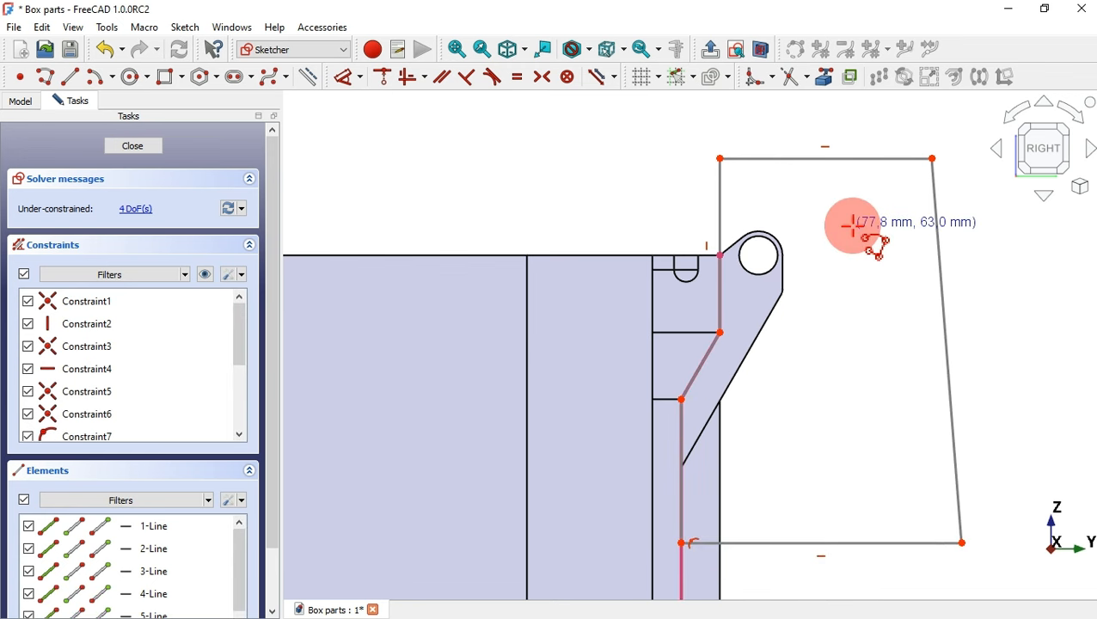
right_click(852, 225)
key(Escape)
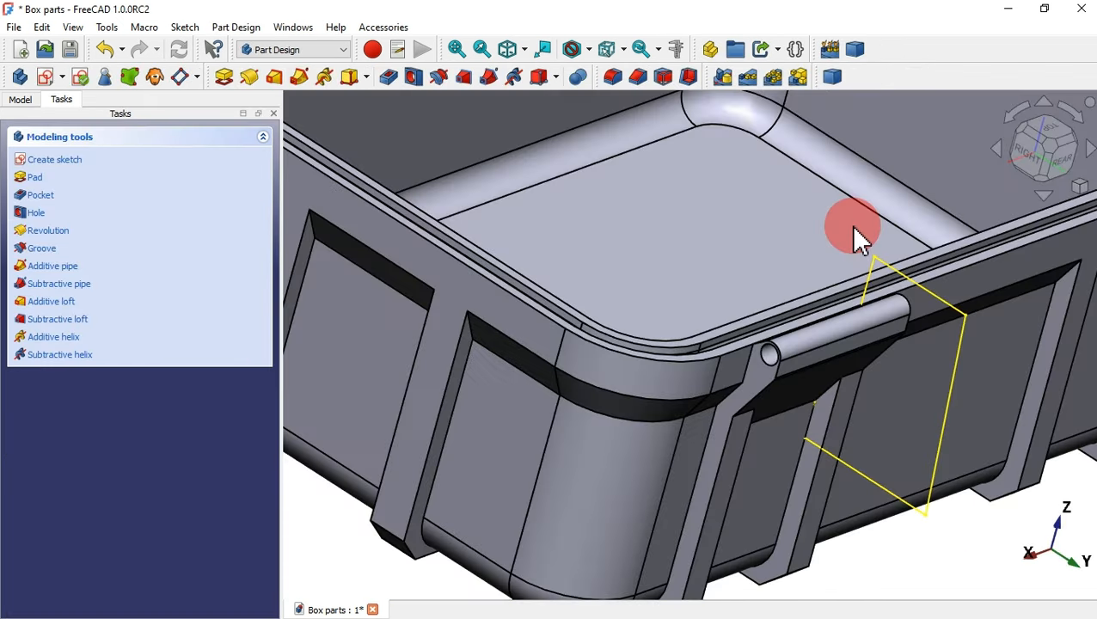
- Pocket the closed hinge sketch in the reversed direction, up to the facing side of the rear rib nearest the corner
click(393, 80)
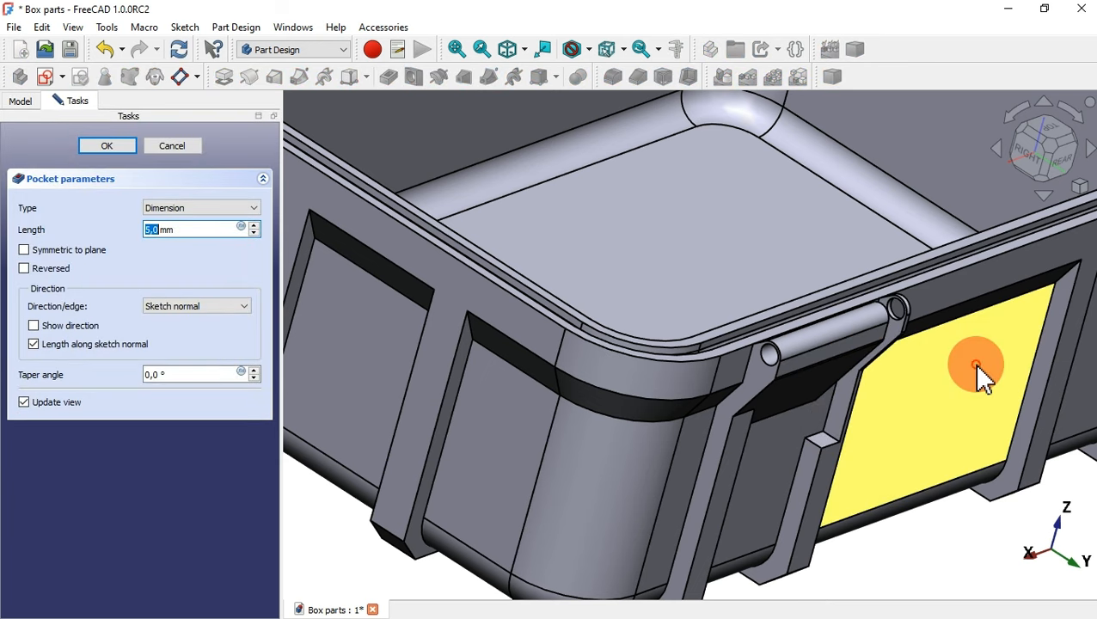
middle_drag(973, 362, 796, 379)
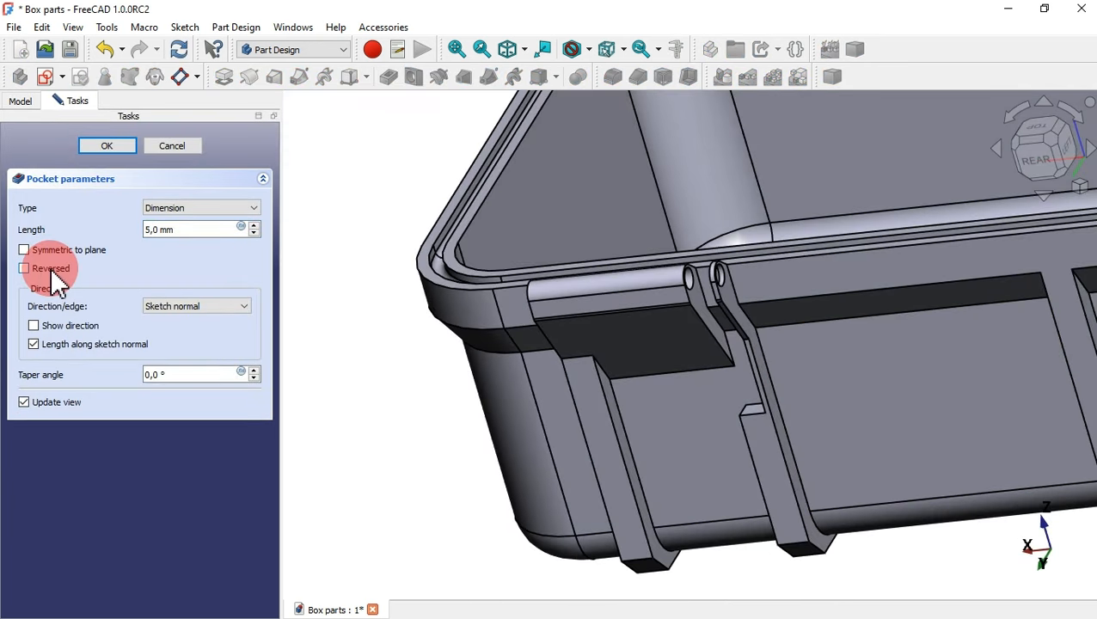
click(57, 272)
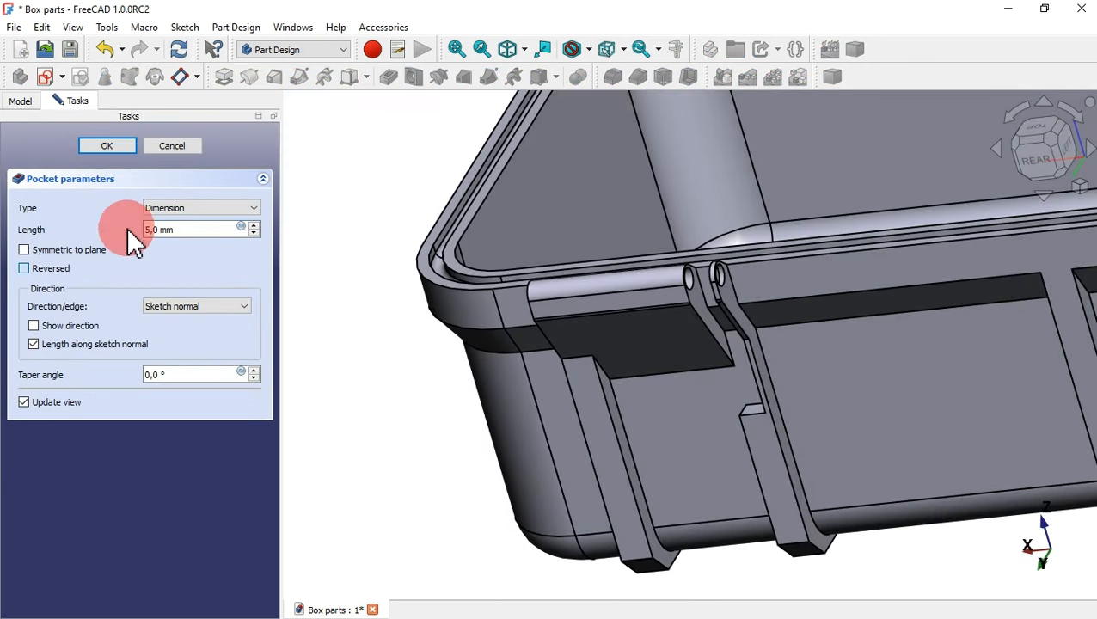
click(208, 215)
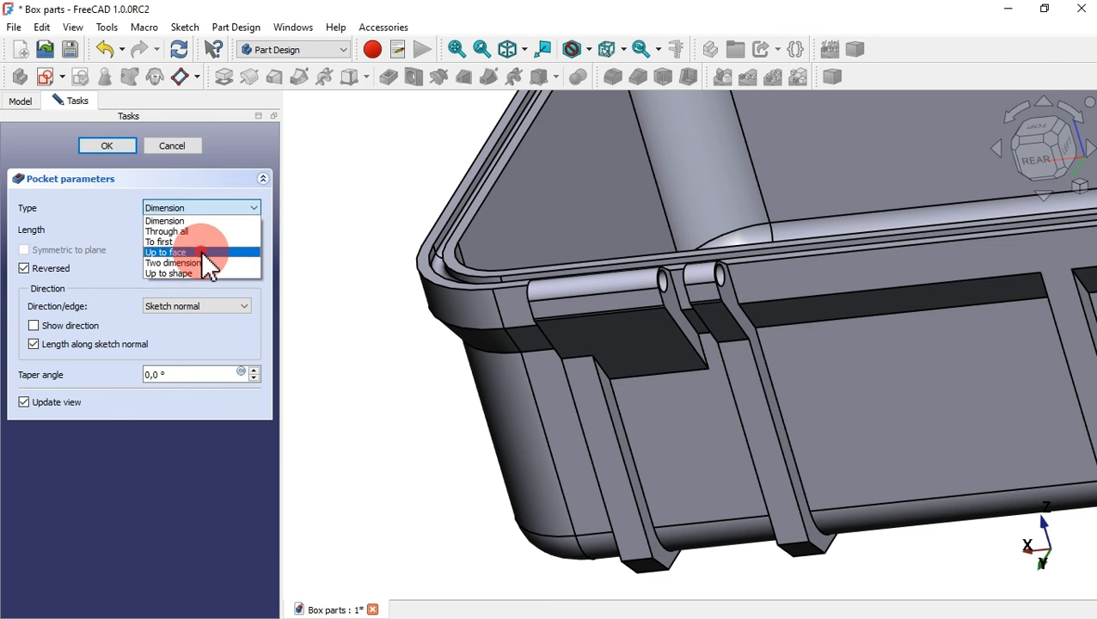
click(204, 253)
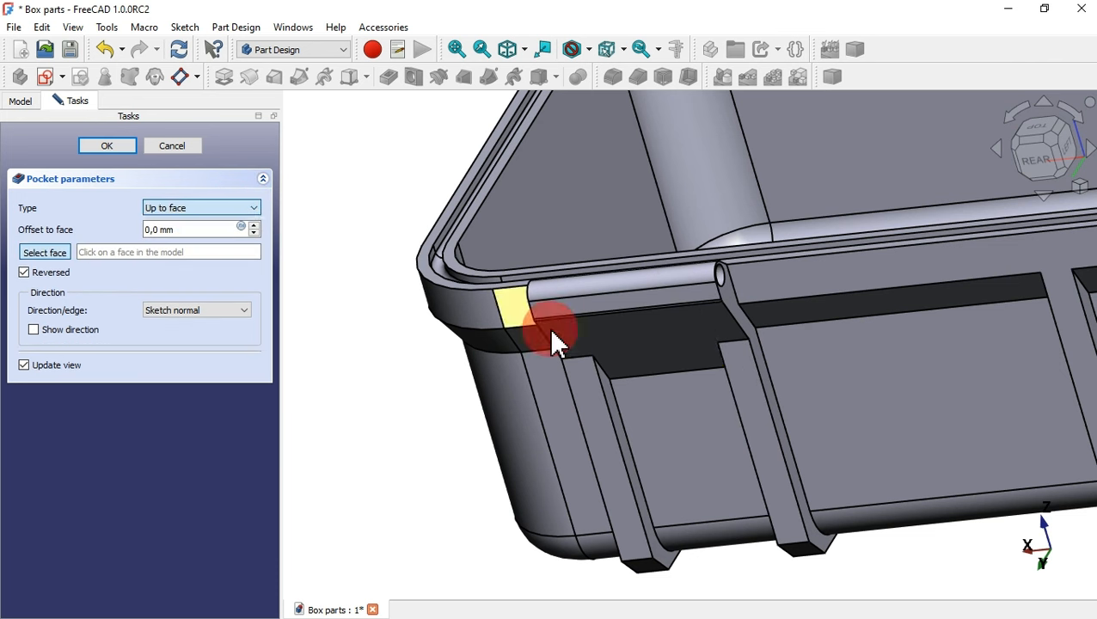
click(617, 418)
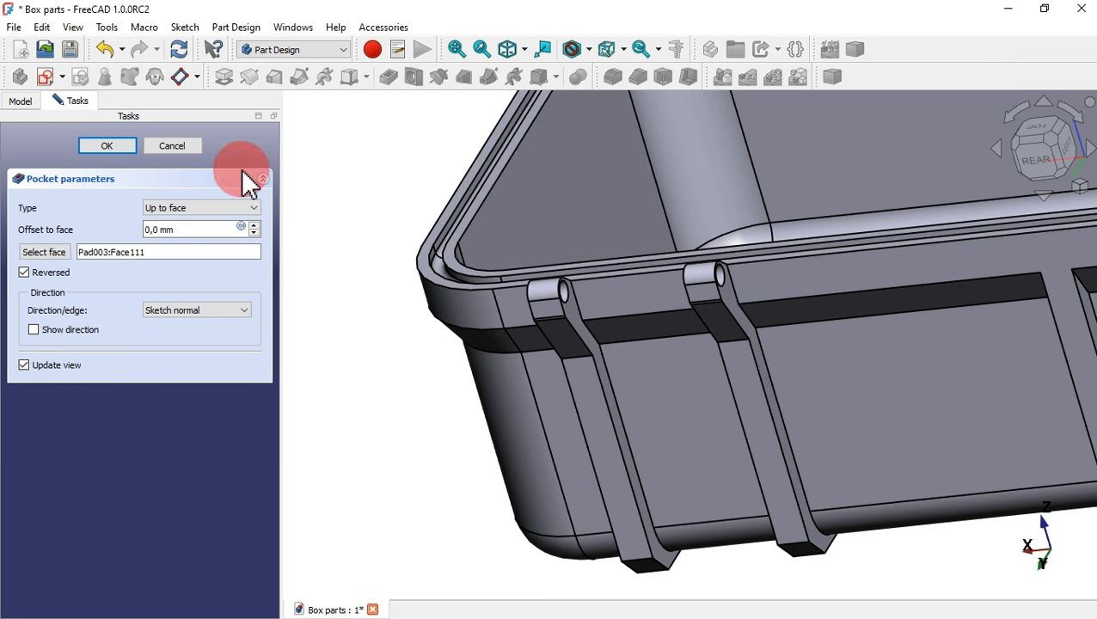
click(99, 146)
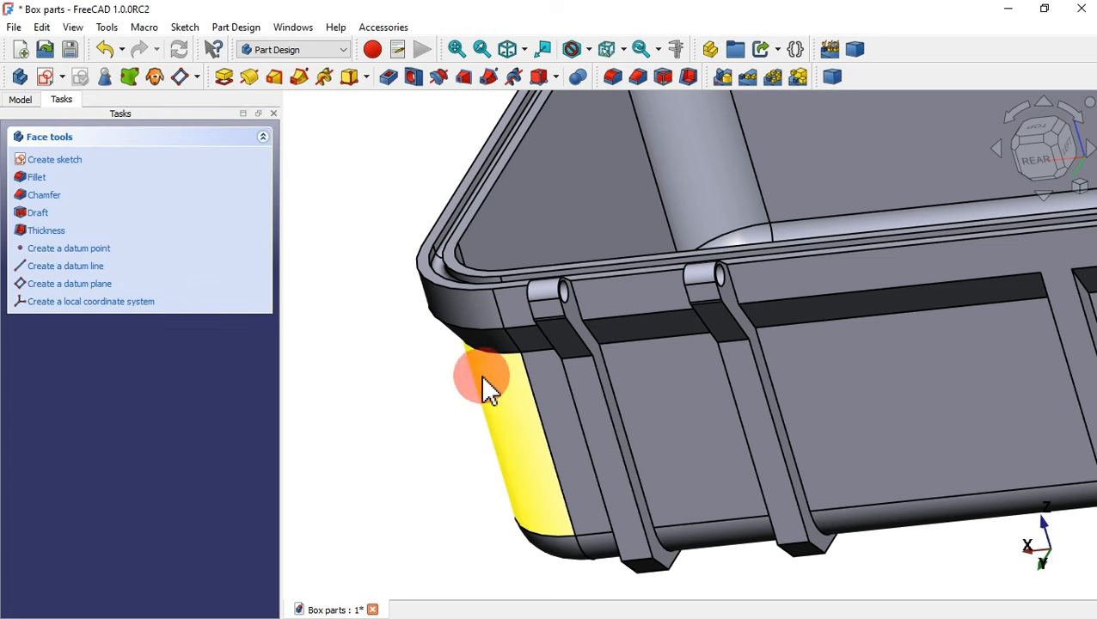
- Mirror Pad003 and Pocket together about the Base YZ plane to put the hinge knuckles on the other half of the rear wall
middle_drag(482, 376, 604, 371)
key(Home)
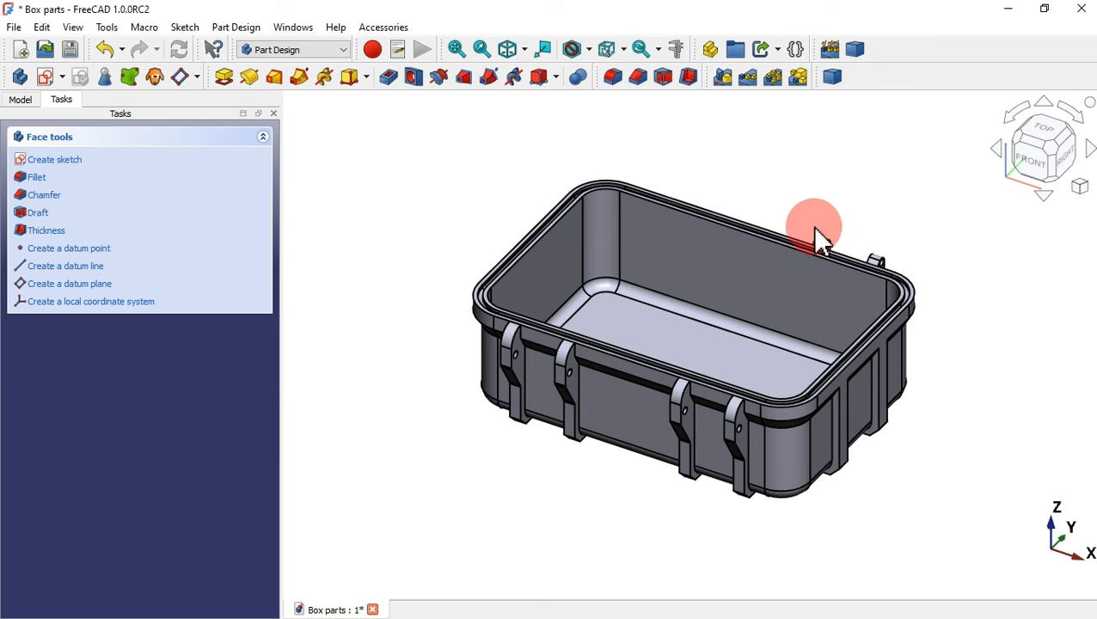
scroll(851, 256, up, 5)
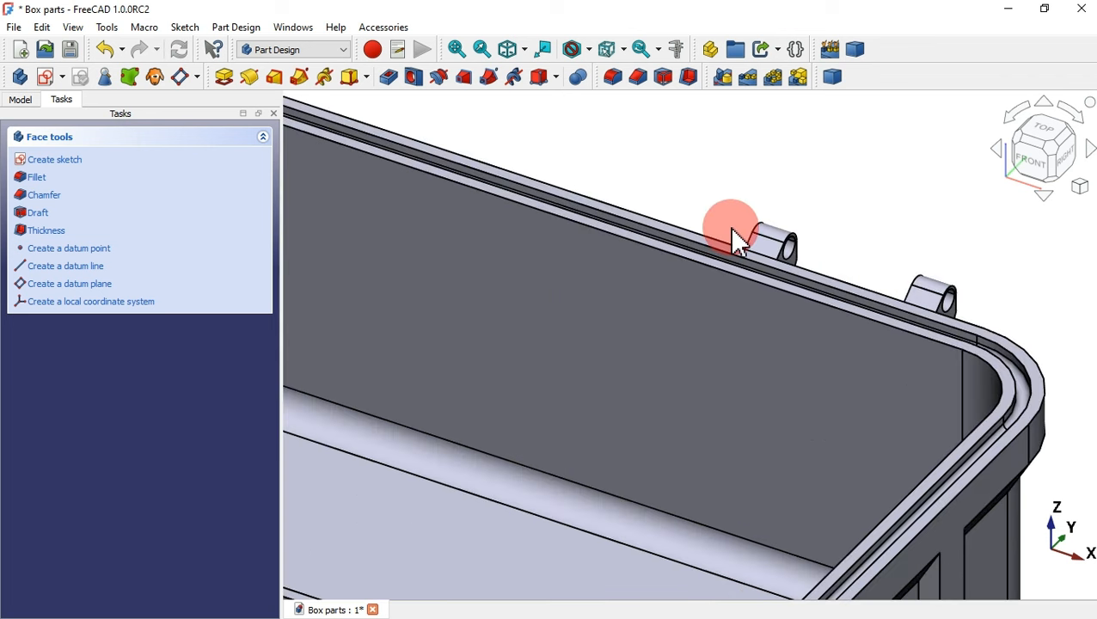
scroll(832, 290, down, 6)
scroll(690, 225, up, 3)
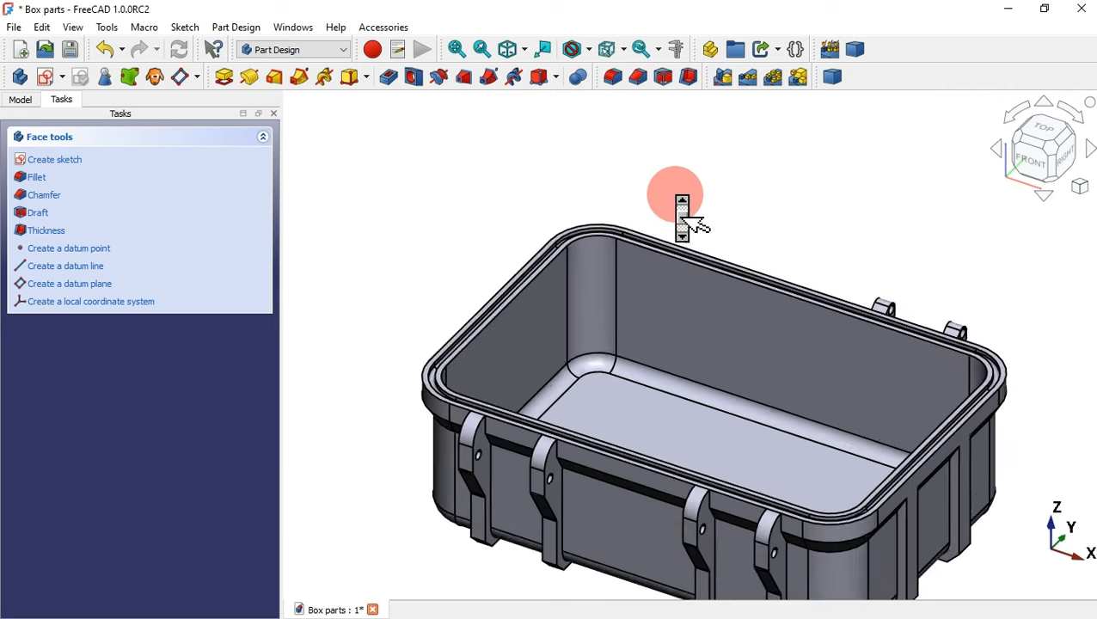
click(19, 100)
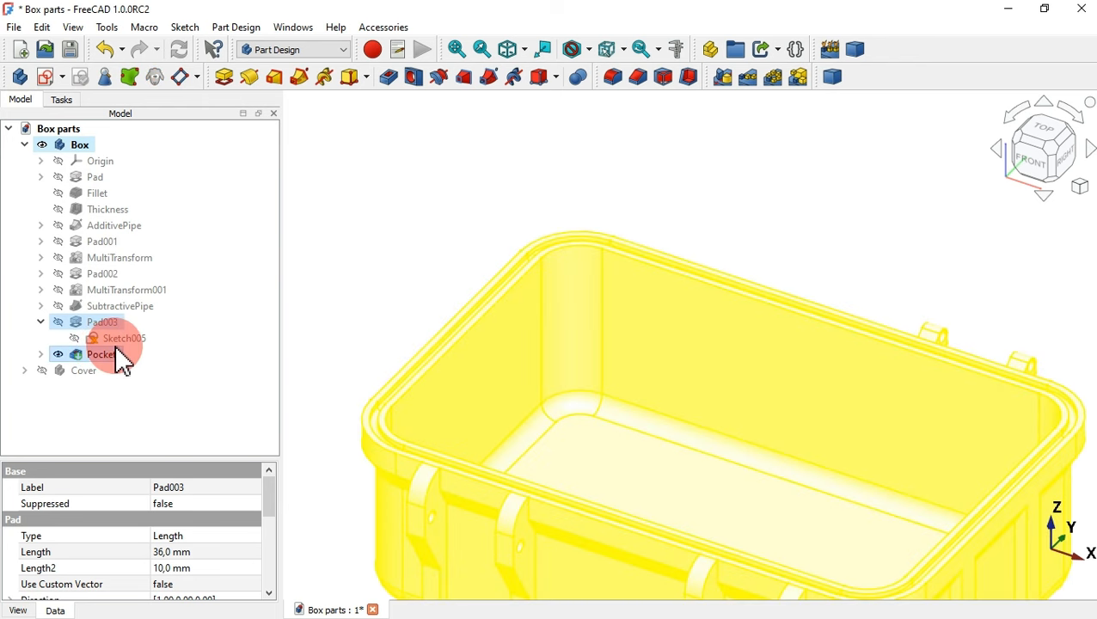
click(720, 76)
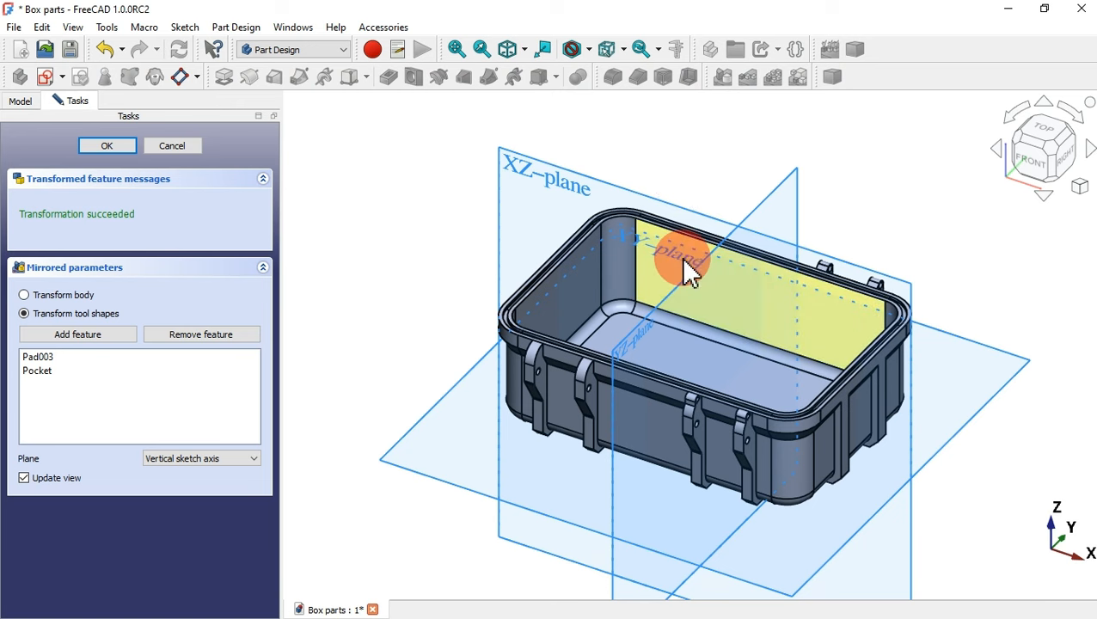
scroll(685, 269, up, 2)
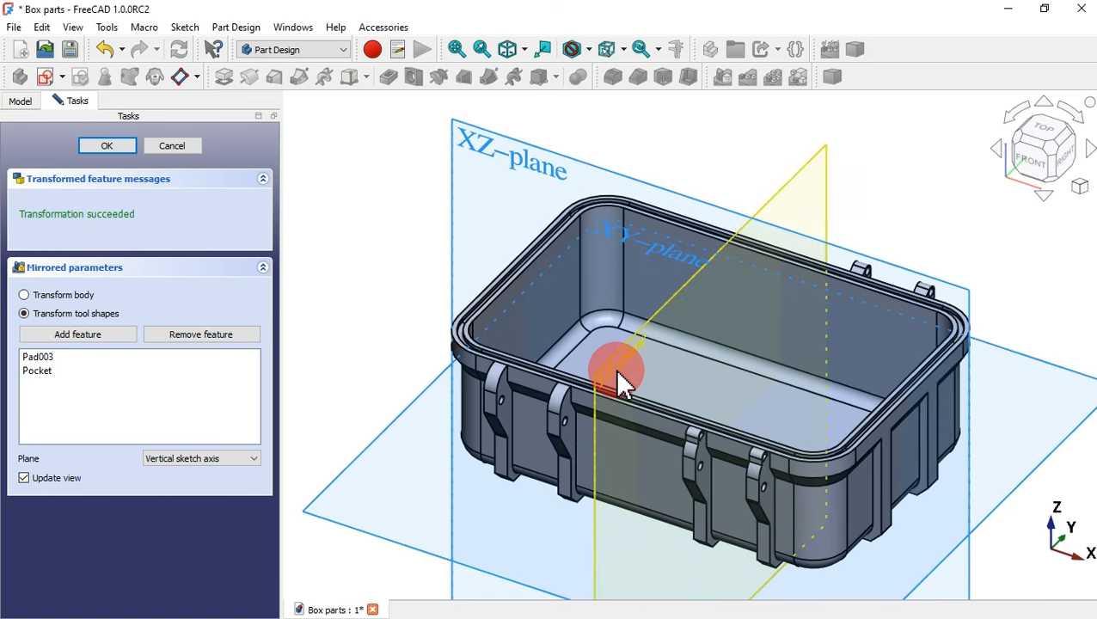
click(225, 460)
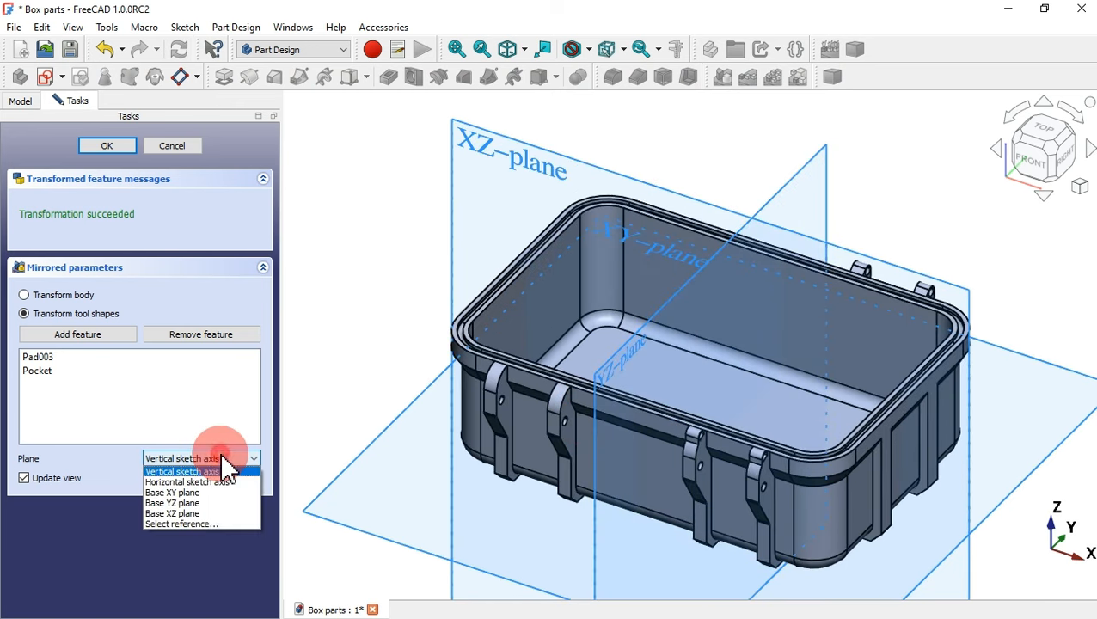
click(215, 503)
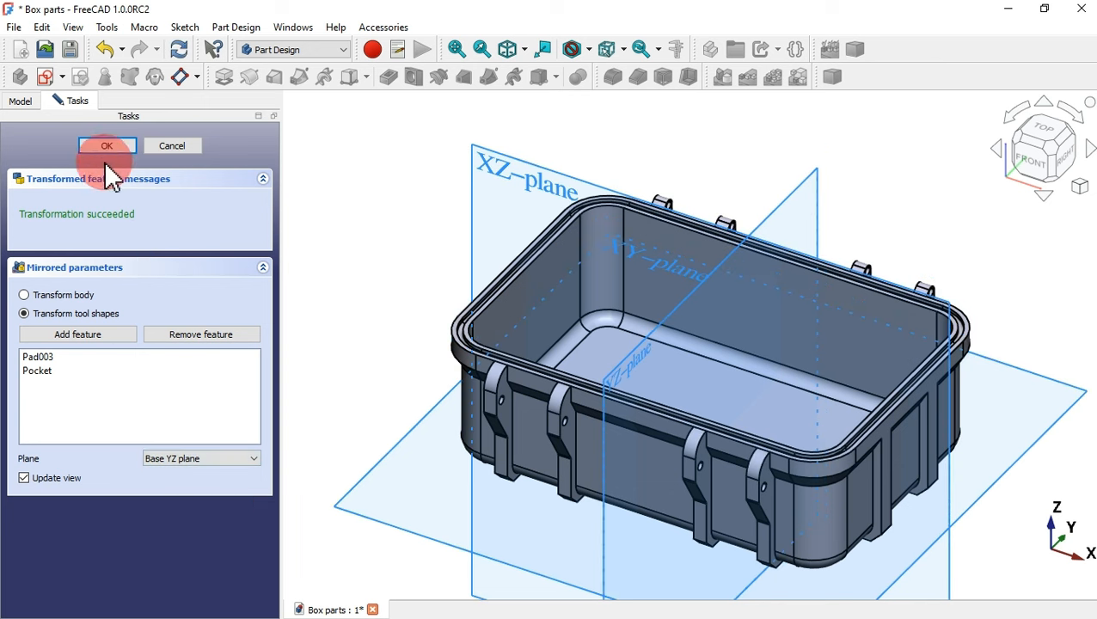
click(104, 146)
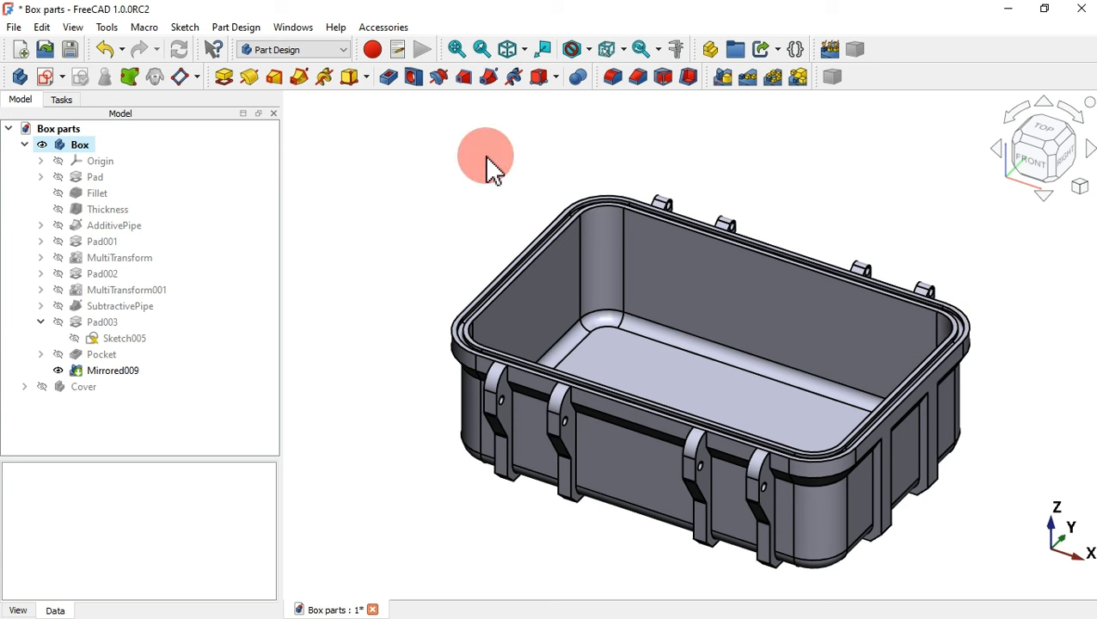
- Show the Cover body together with the Box and compare their rear hinge profiles in the right side view
click(84, 387)
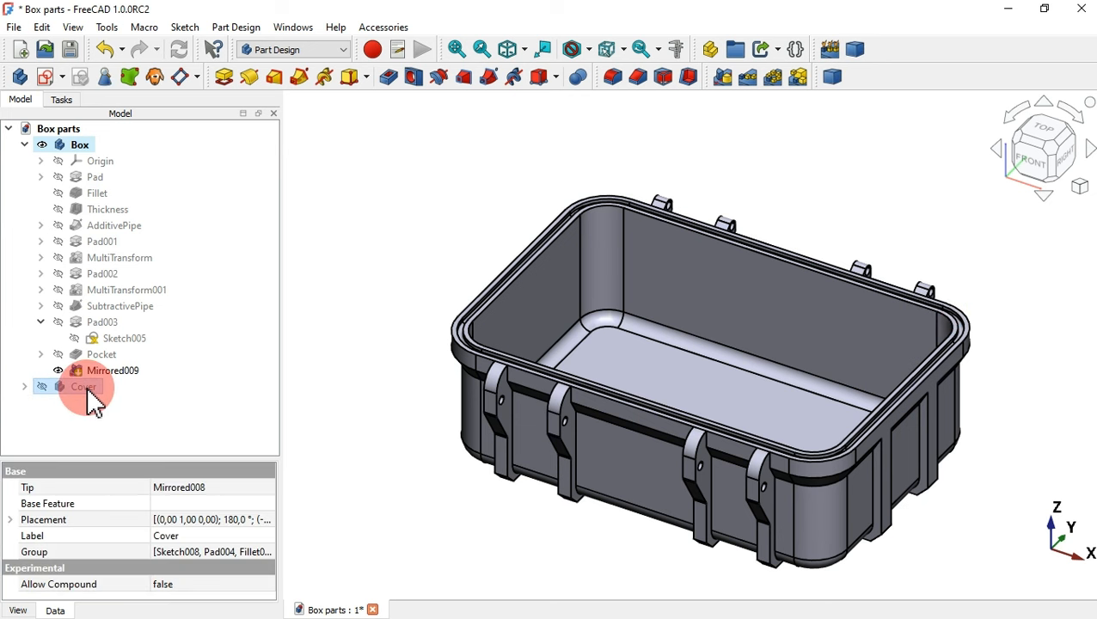
key(space)
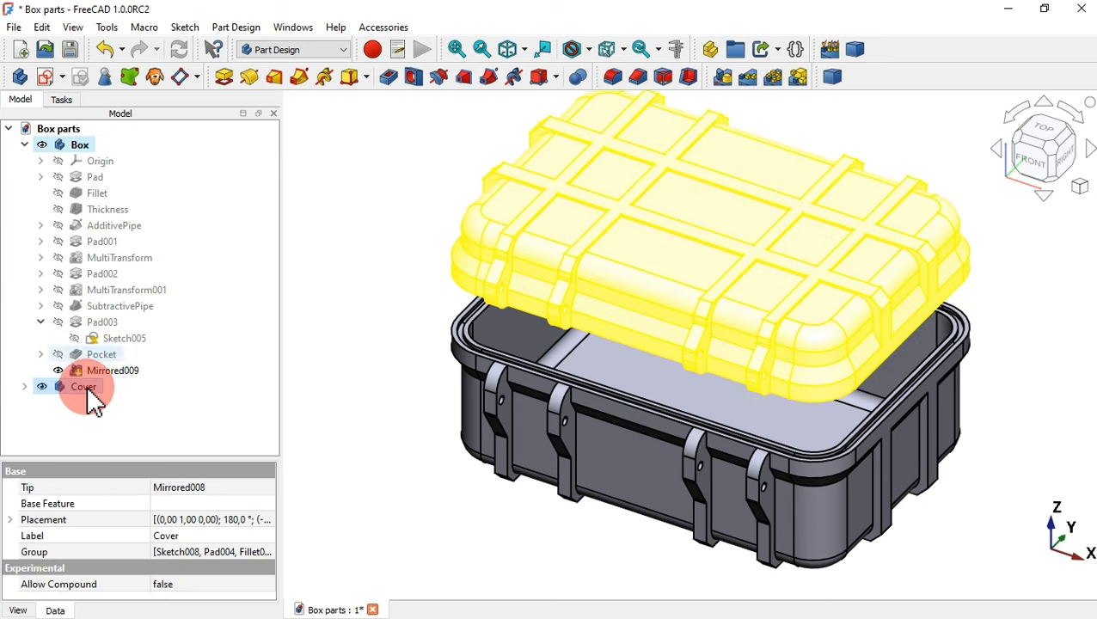
click(24, 145)
click(386, 199)
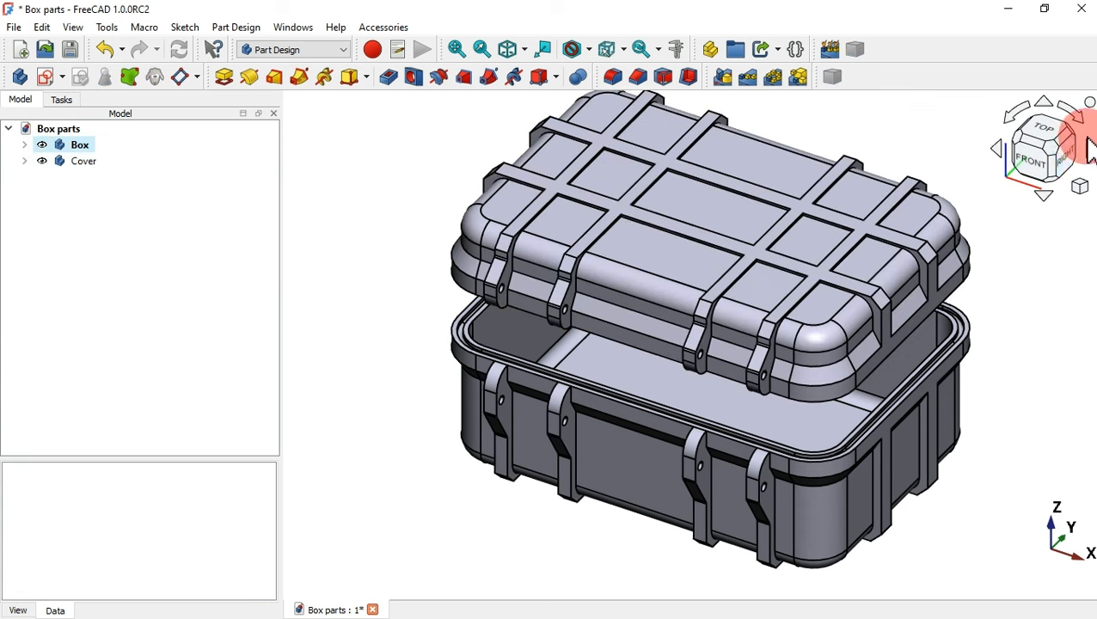
click(1071, 165)
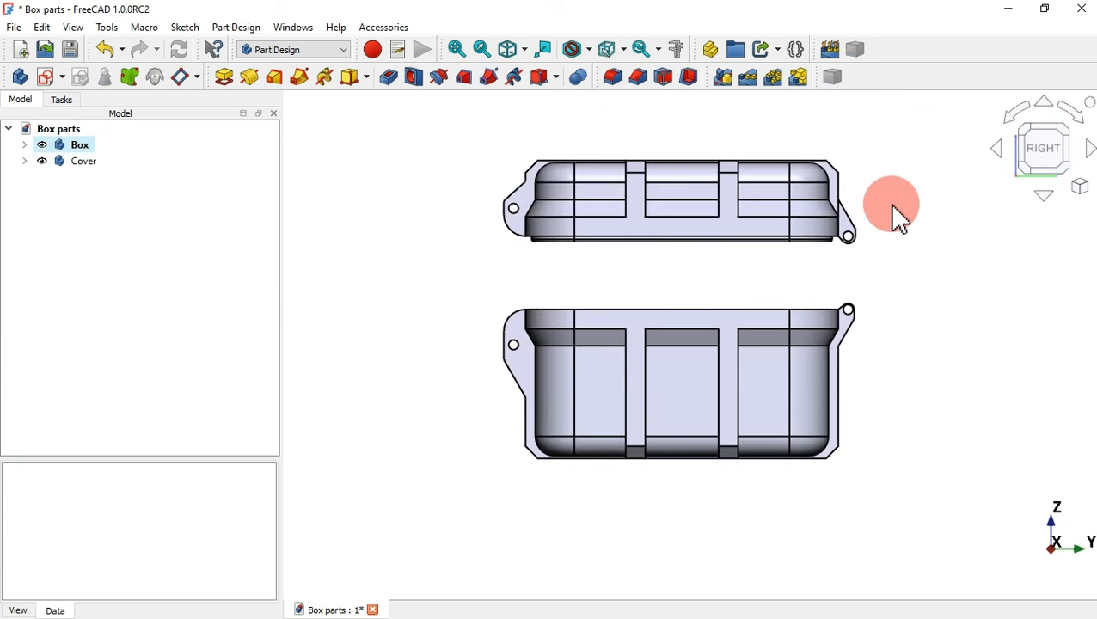
scroll(909, 233, up, 2)
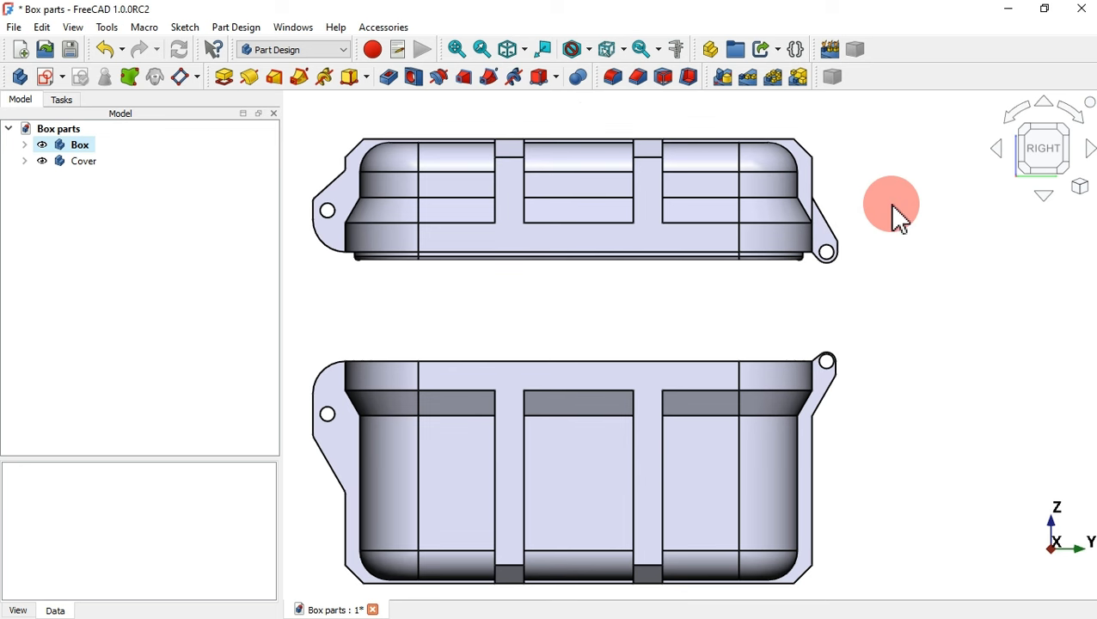
scroll(857, 306, up, 4)
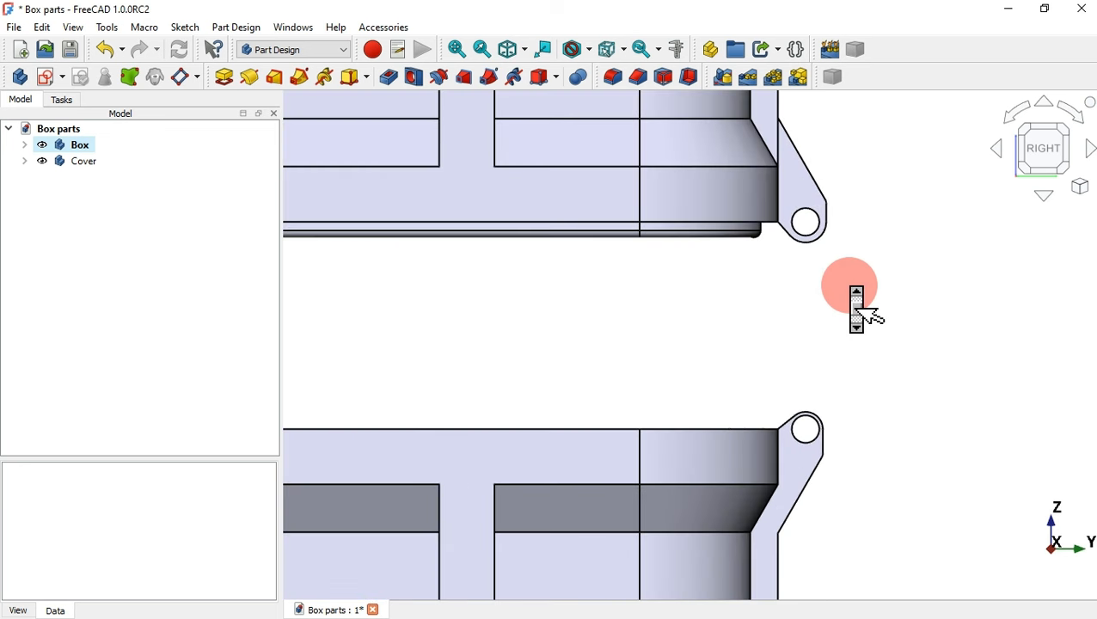
scroll(818, 453, up, 2)
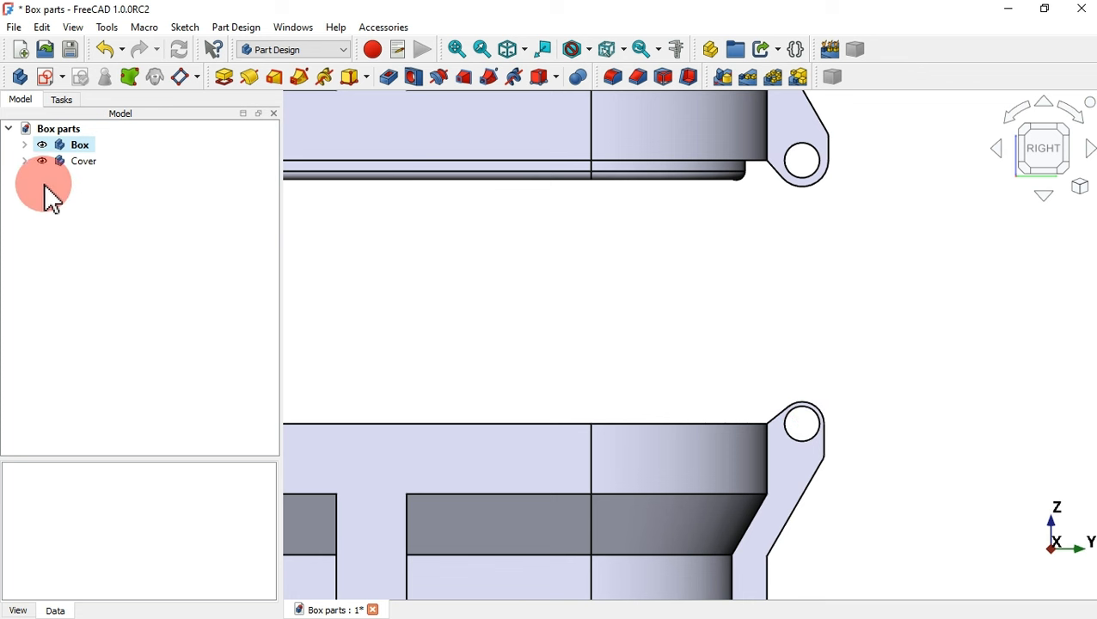
- Edit Sketch005 of Pad003 in the Box body and set the hinge knuckle's outer arc diameter to 6 mm
click(24, 145)
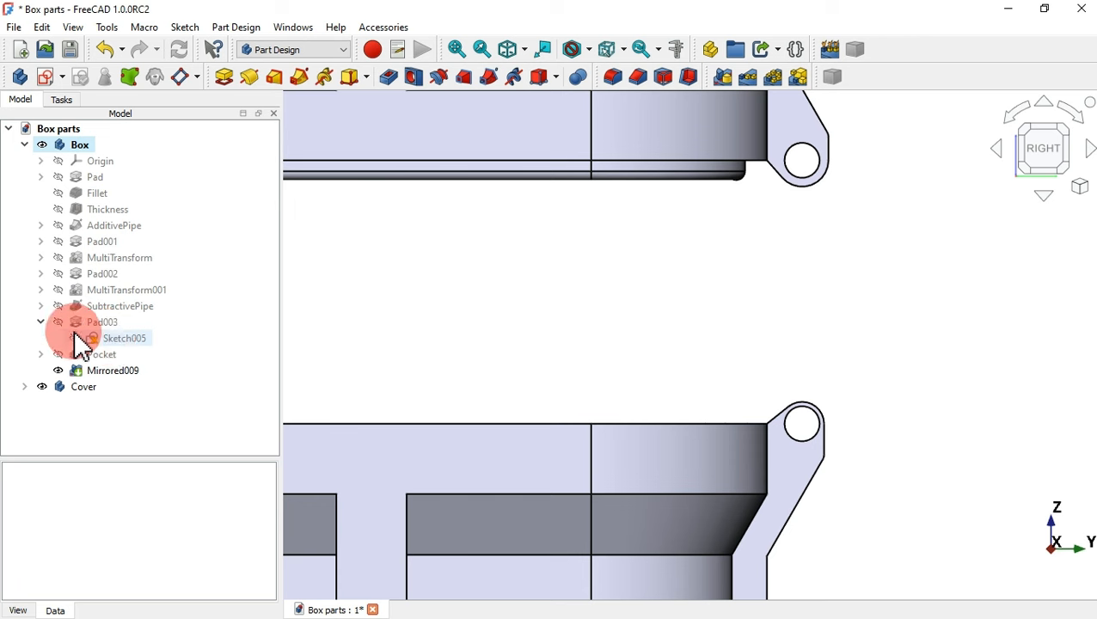
double_click(126, 340)
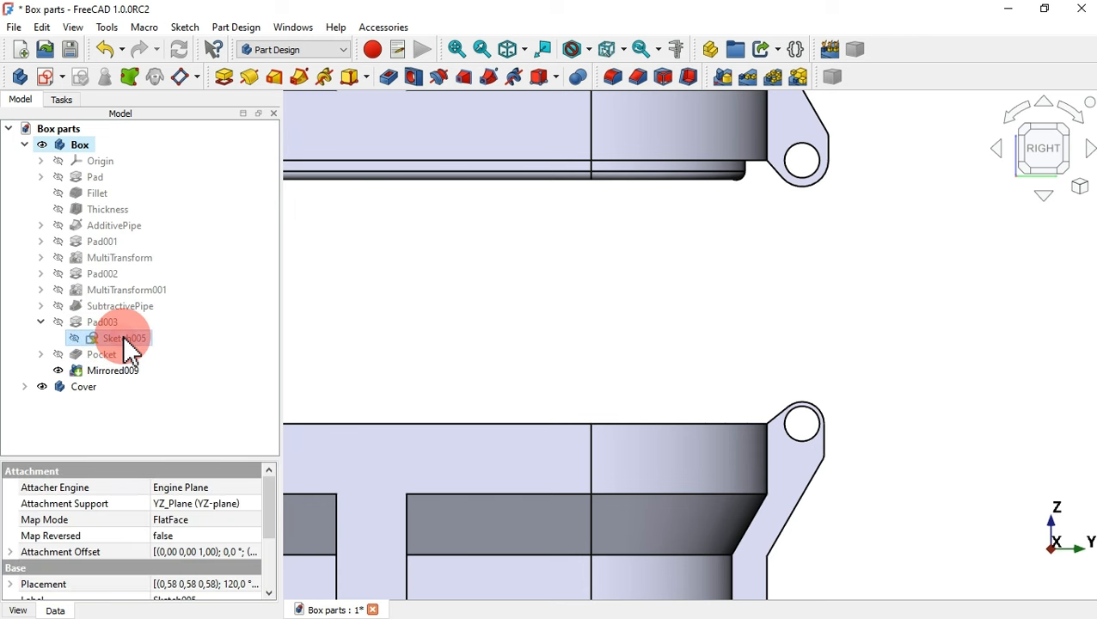
scroll(878, 394, up, 2)
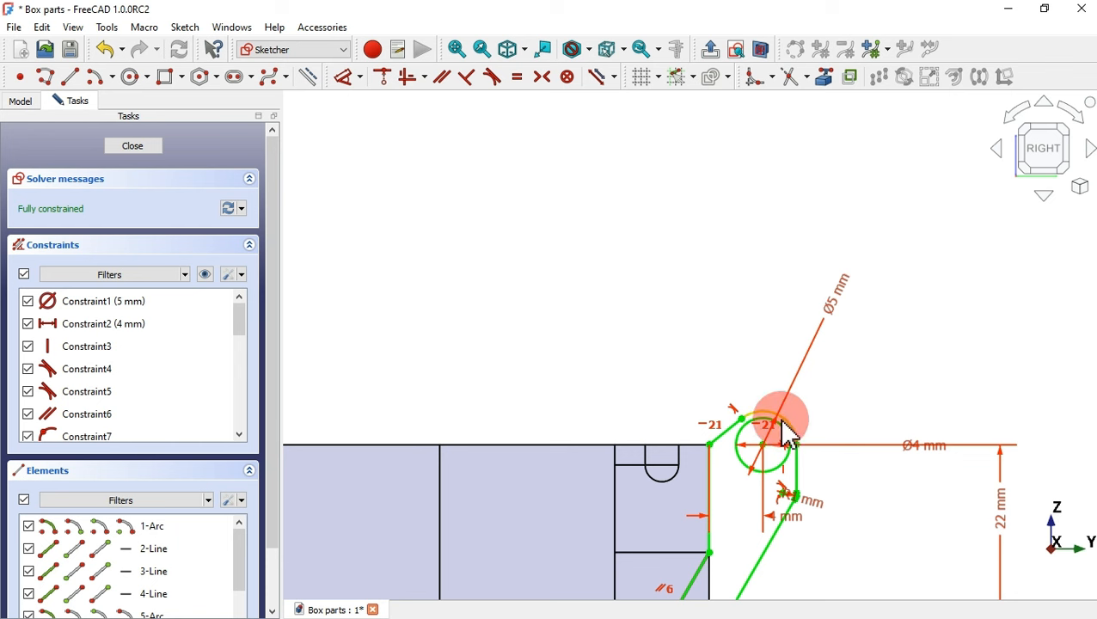
scroll(817, 434, up, 5)
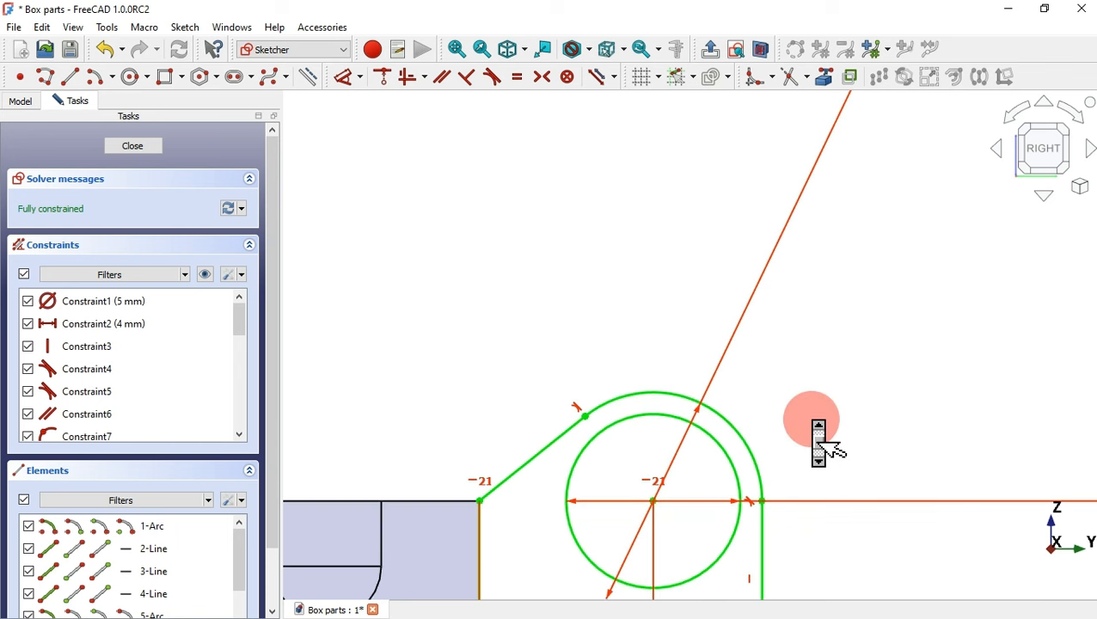
scroll(827, 443, down, 5)
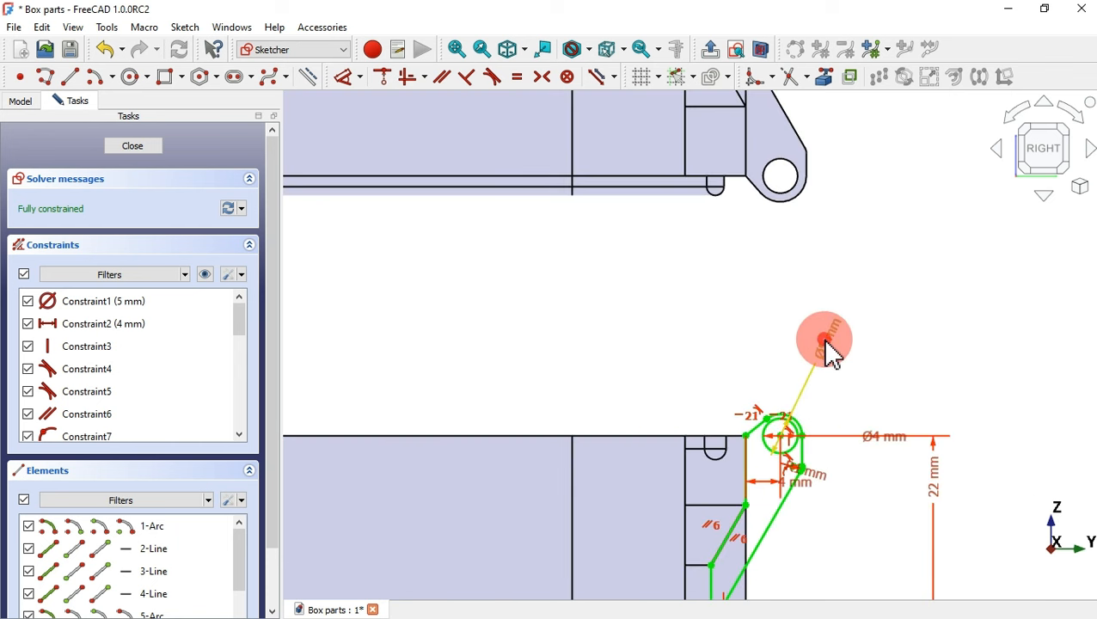
click(825, 344)
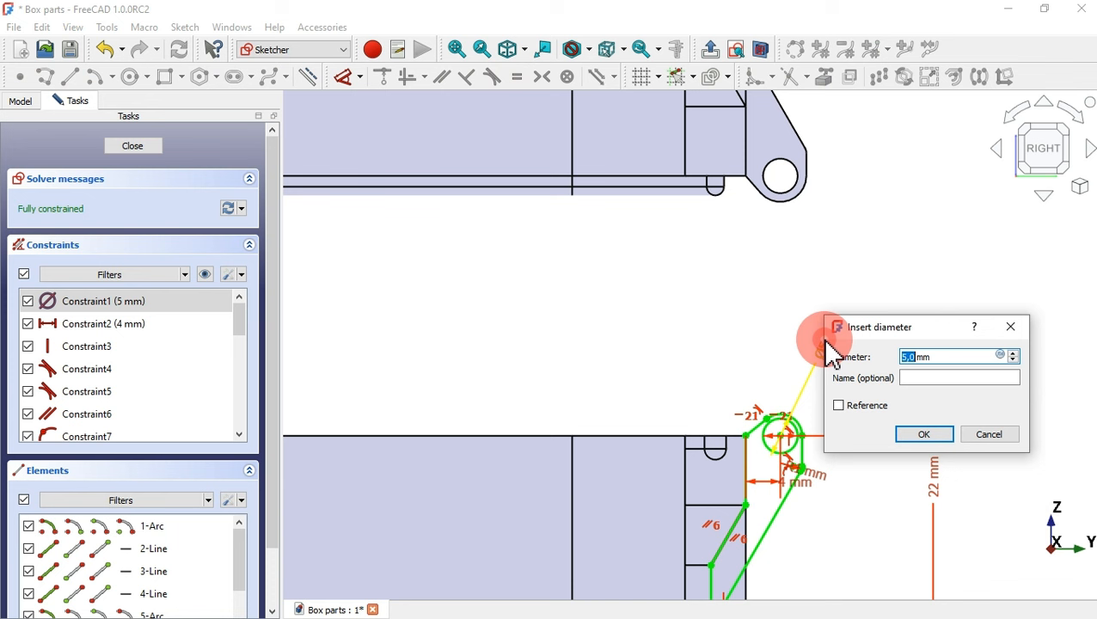
text(6)
click(712, 291)
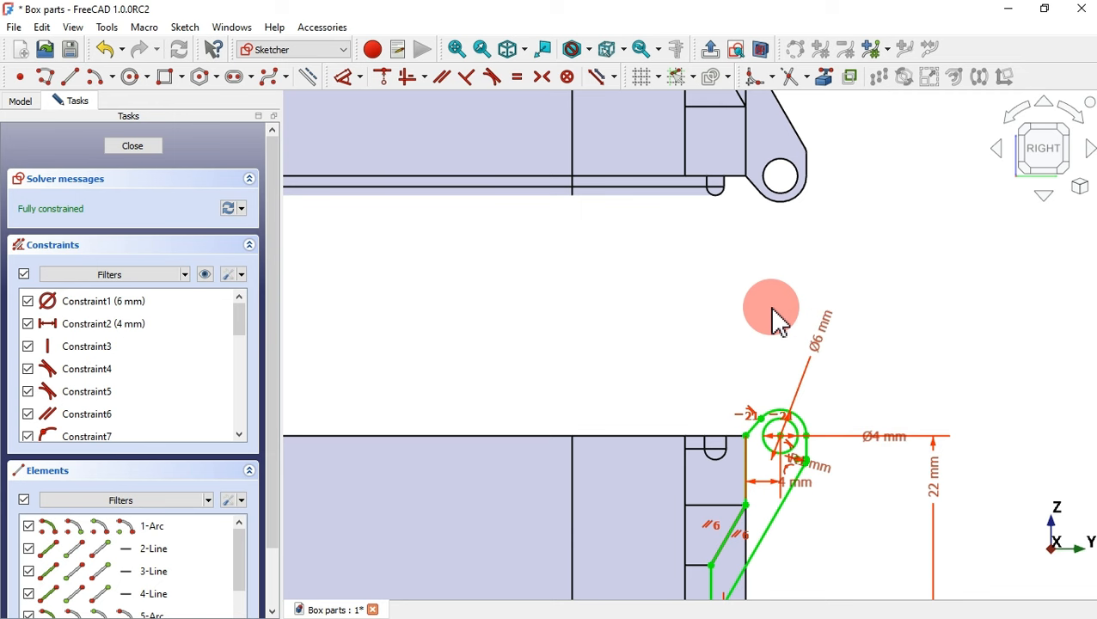
- Close the fully constrained hinge sketch and return to the right view of both parts
key(Escape)
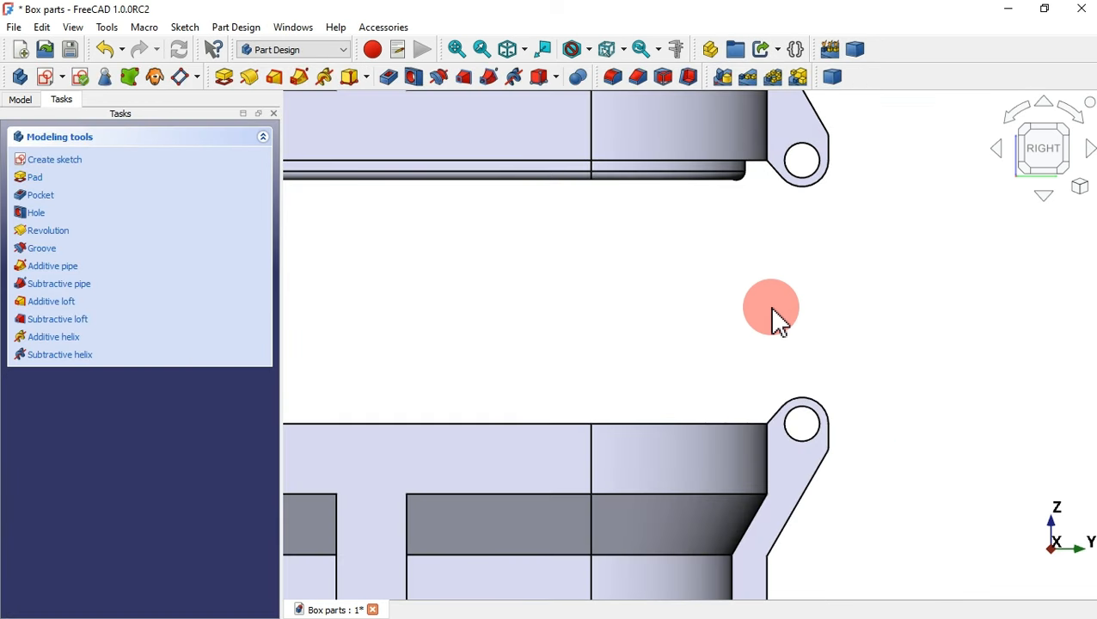
scroll(686, 271, down, 3)
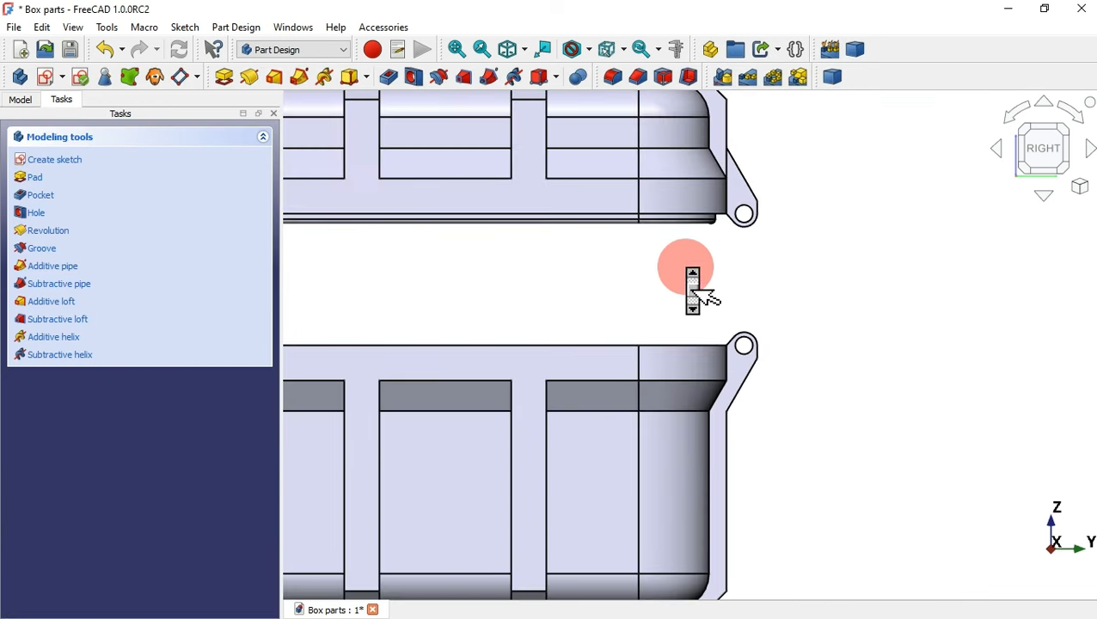
middle_drag(684, 266, 853, 396)
click(1043, 155)
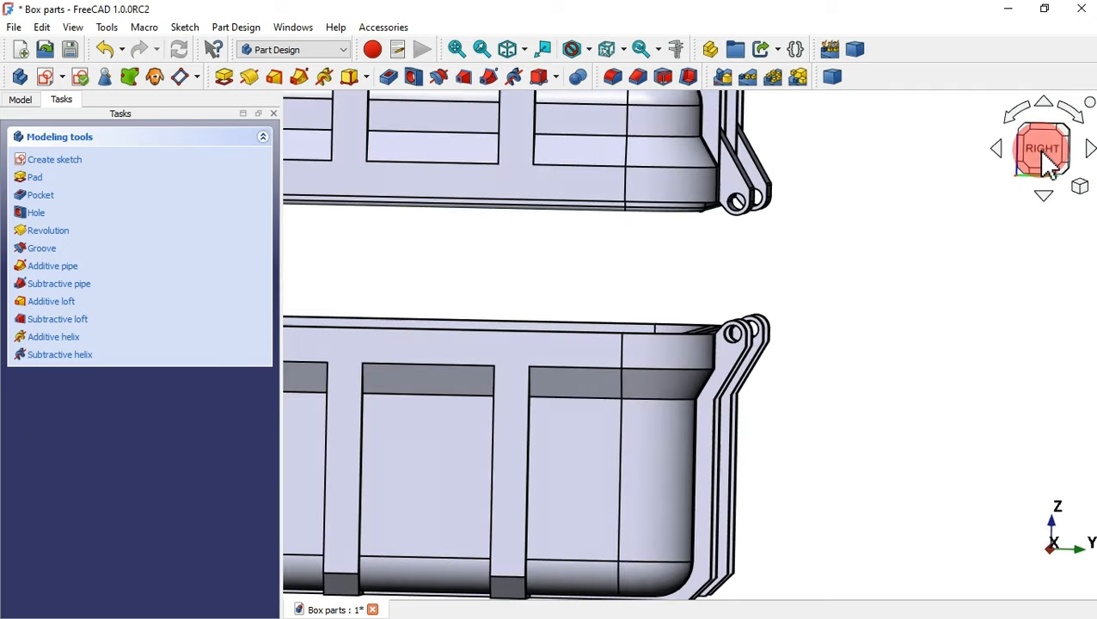
- Set the Cover body's placement position in z to 90 mm so that it sits closed on the Box
click(21, 100)
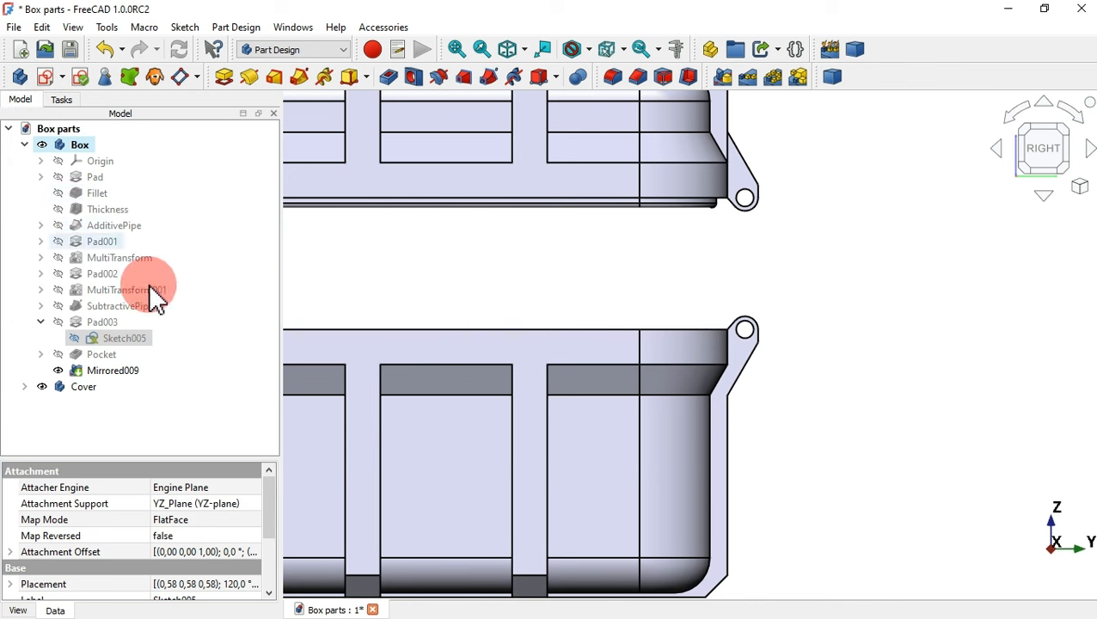
click(26, 144)
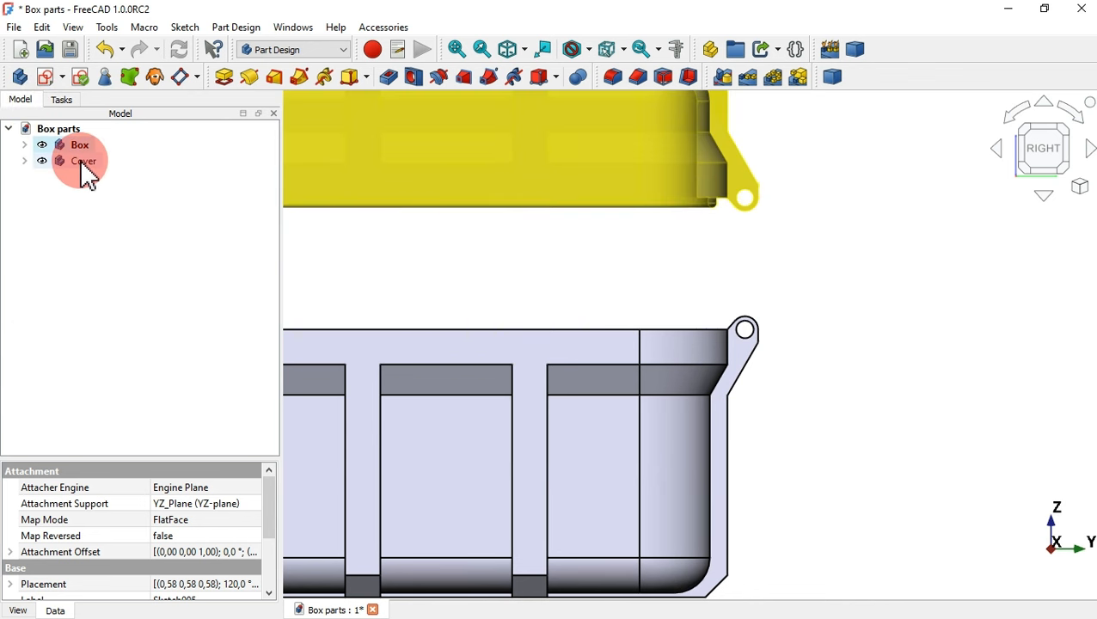
click(80, 160)
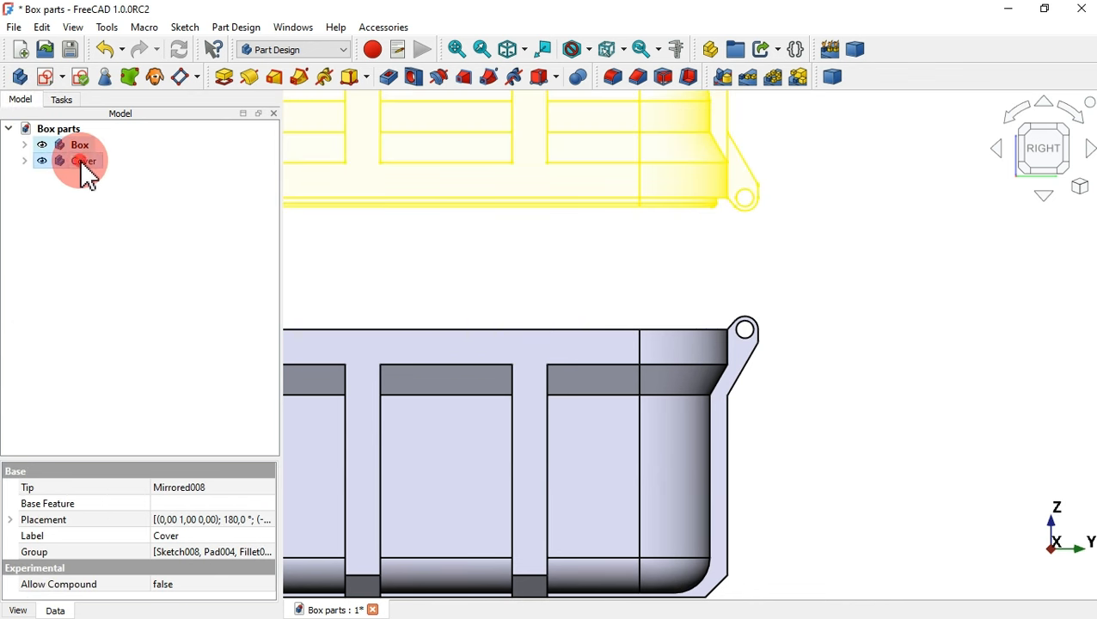
click(10, 519)
click(26, 568)
click(157, 521)
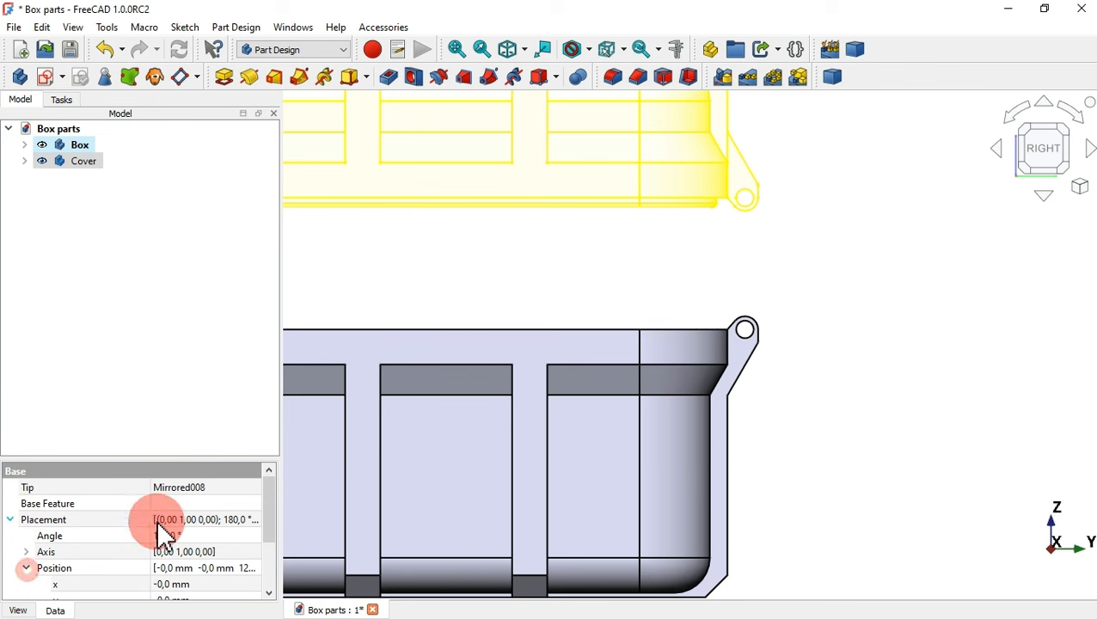
drag(201, 459, 201, 360)
click(252, 514)
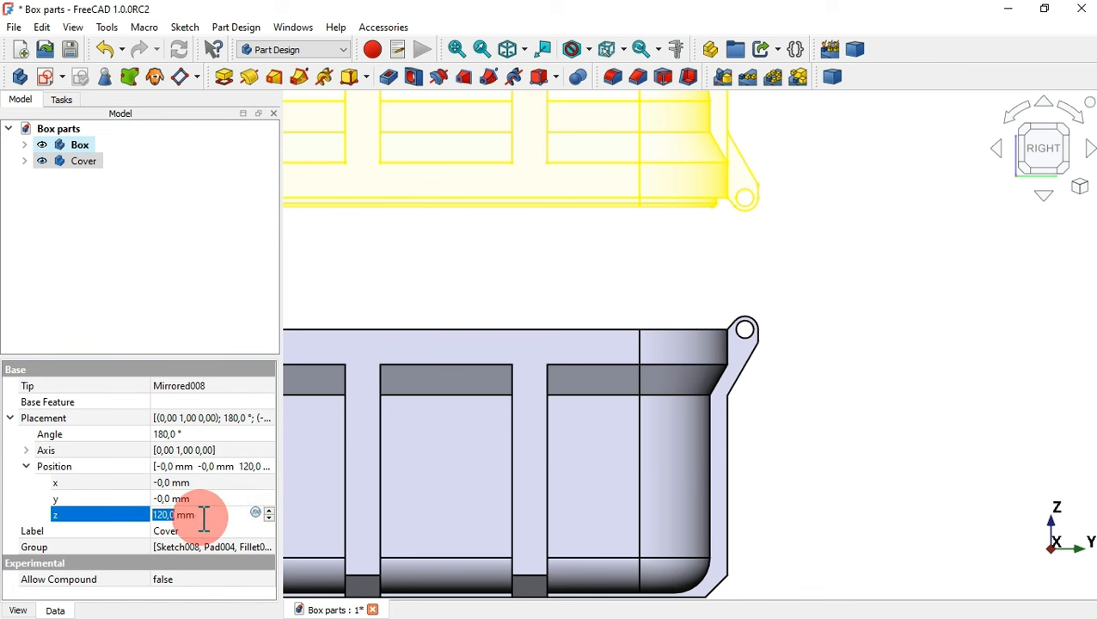
text(90)
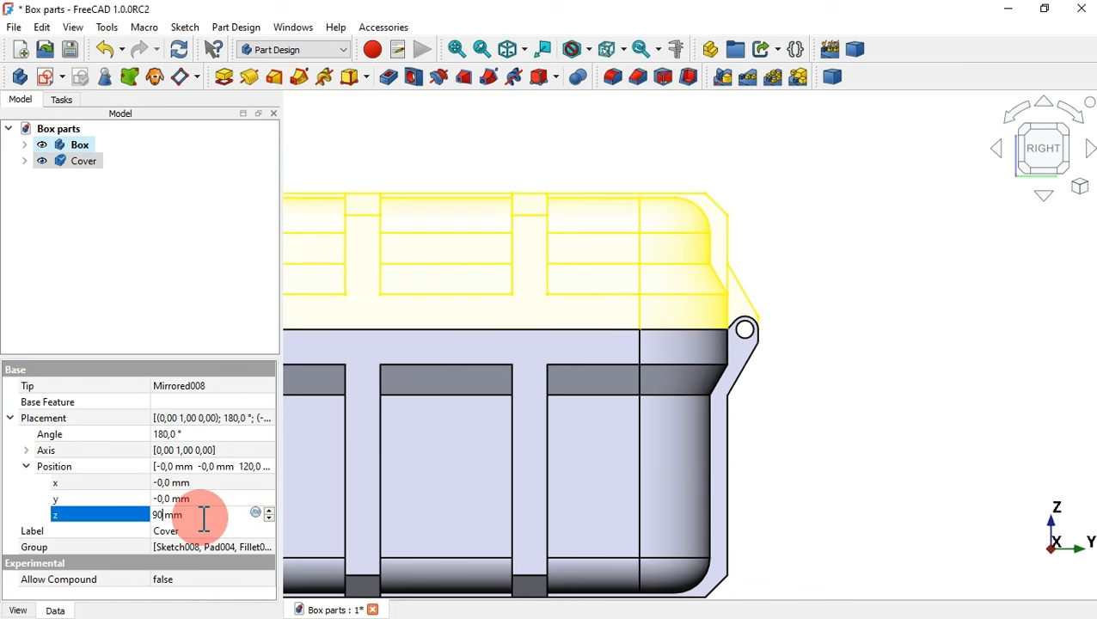
key(Return)
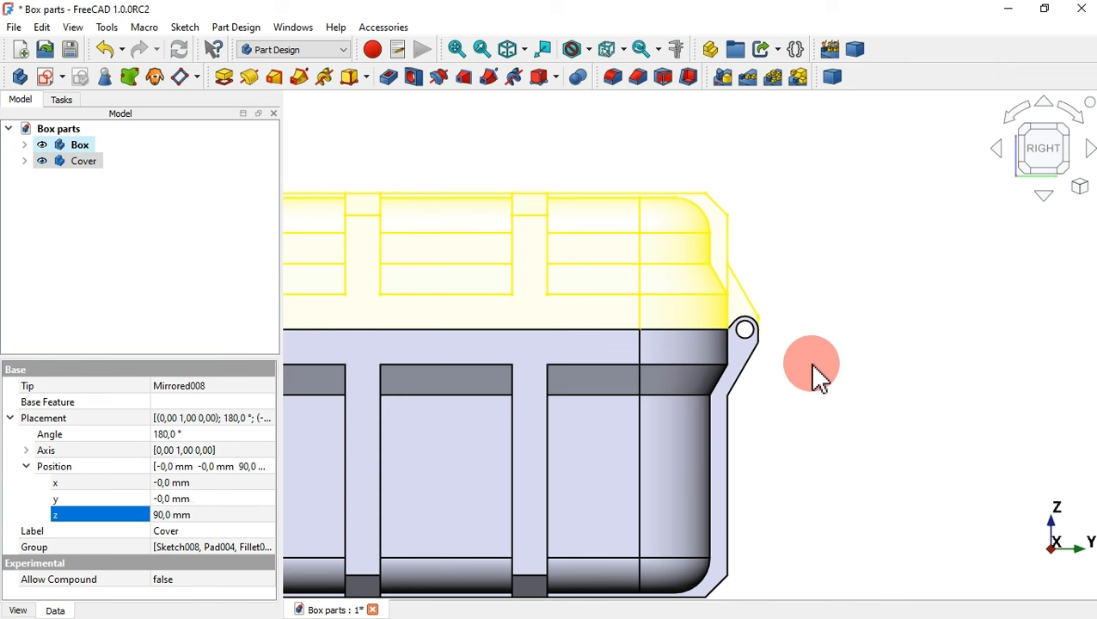
click(809, 362)
scroll(759, 328, up, 5)
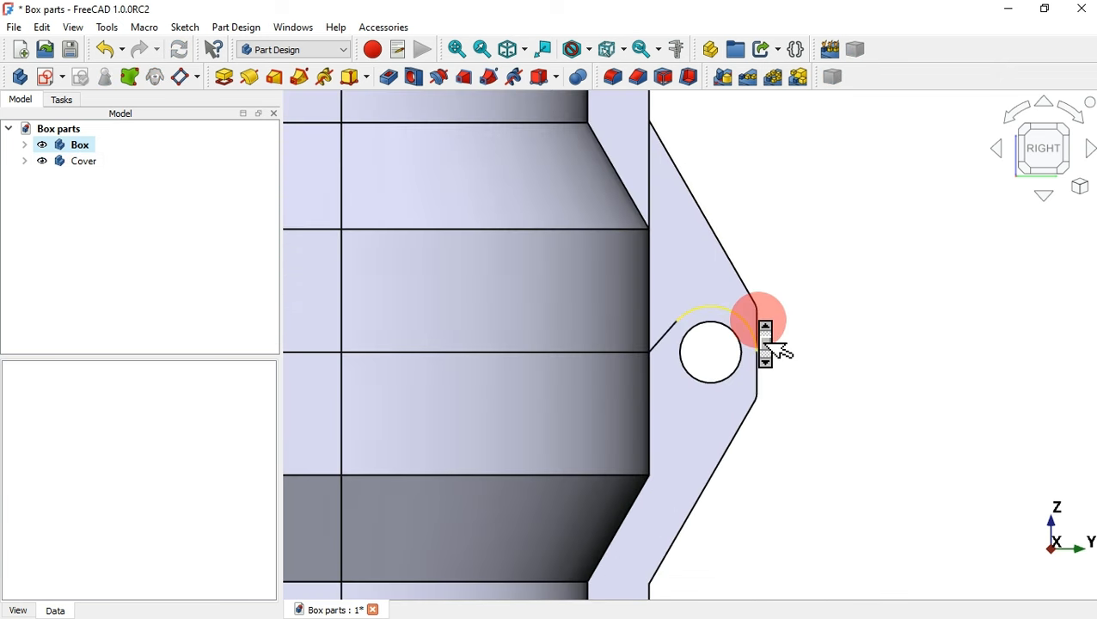
middle_drag(817, 342, 766, 347)
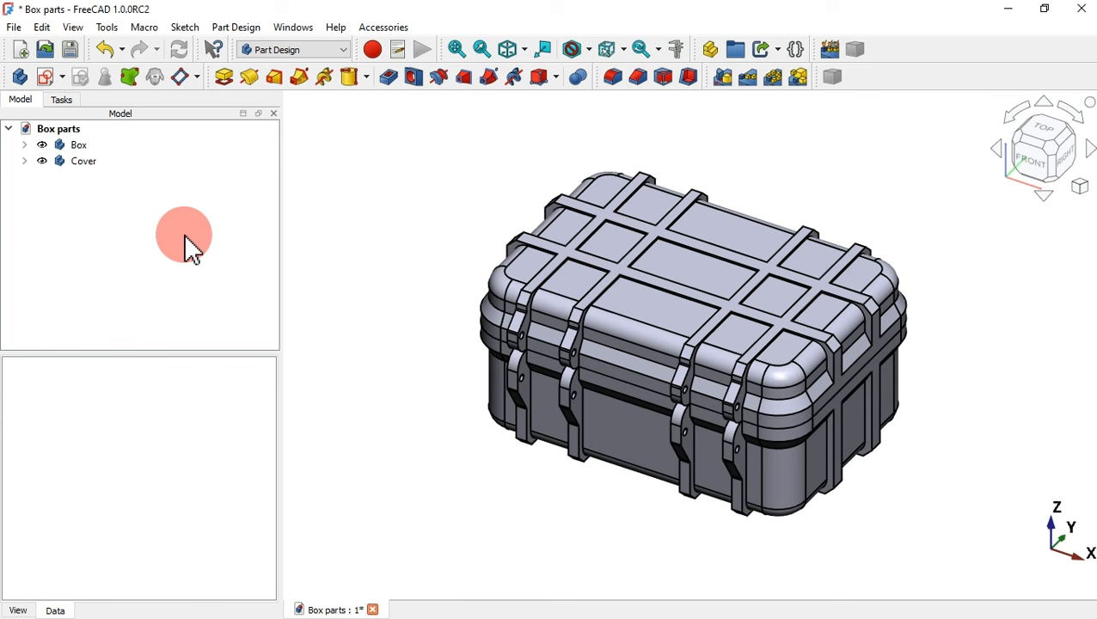
- Create a new body in the document and hide the Box and Cover bodies
click(24, 77)
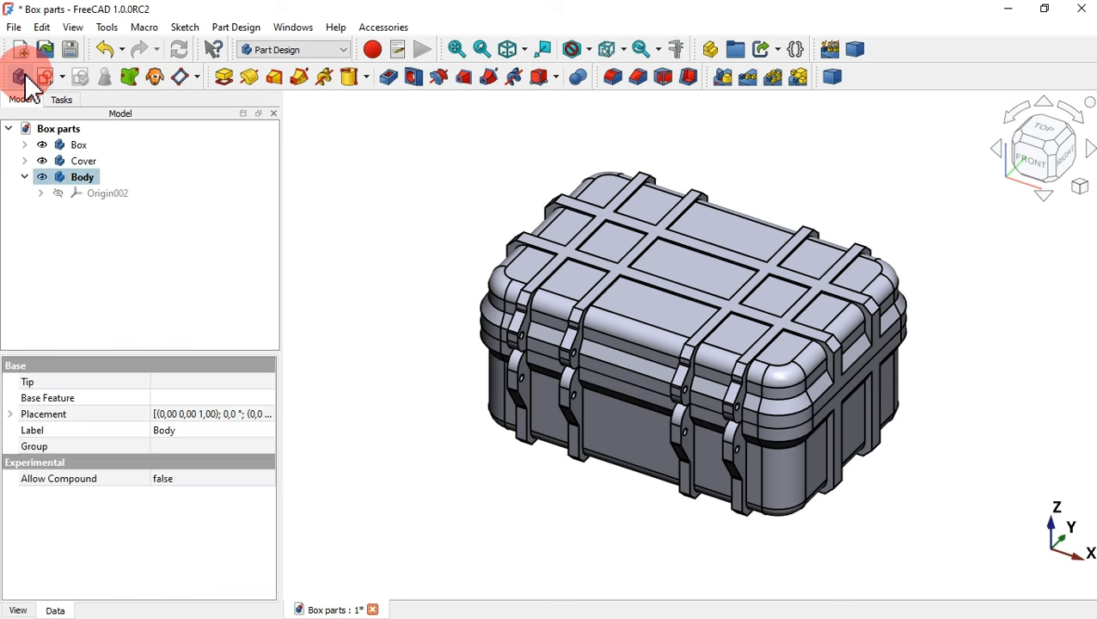
click(79, 146)
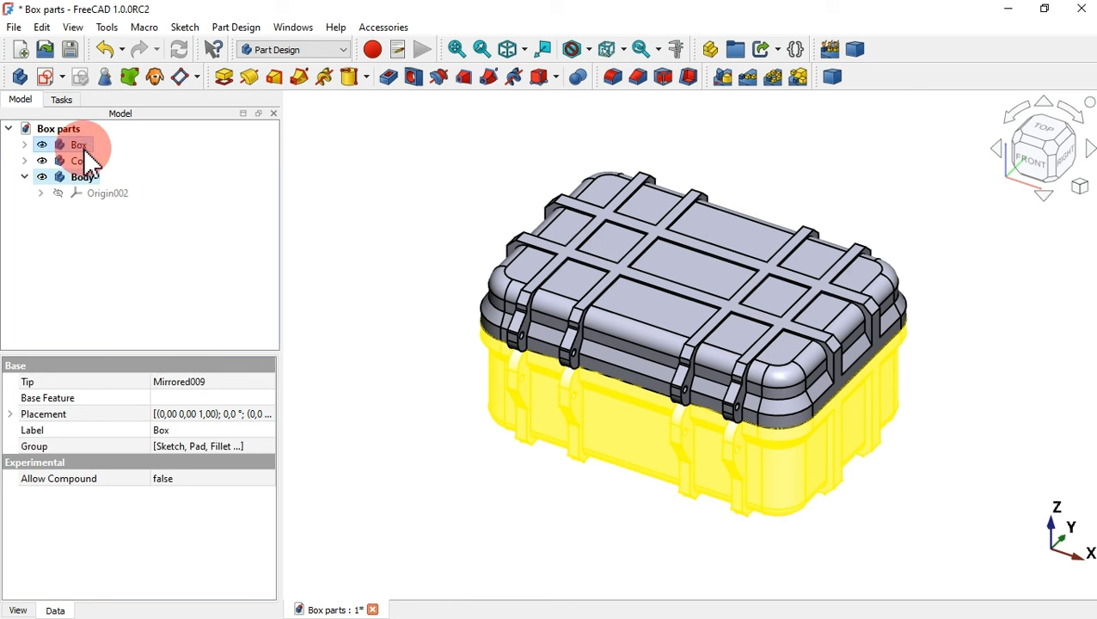
key(space)
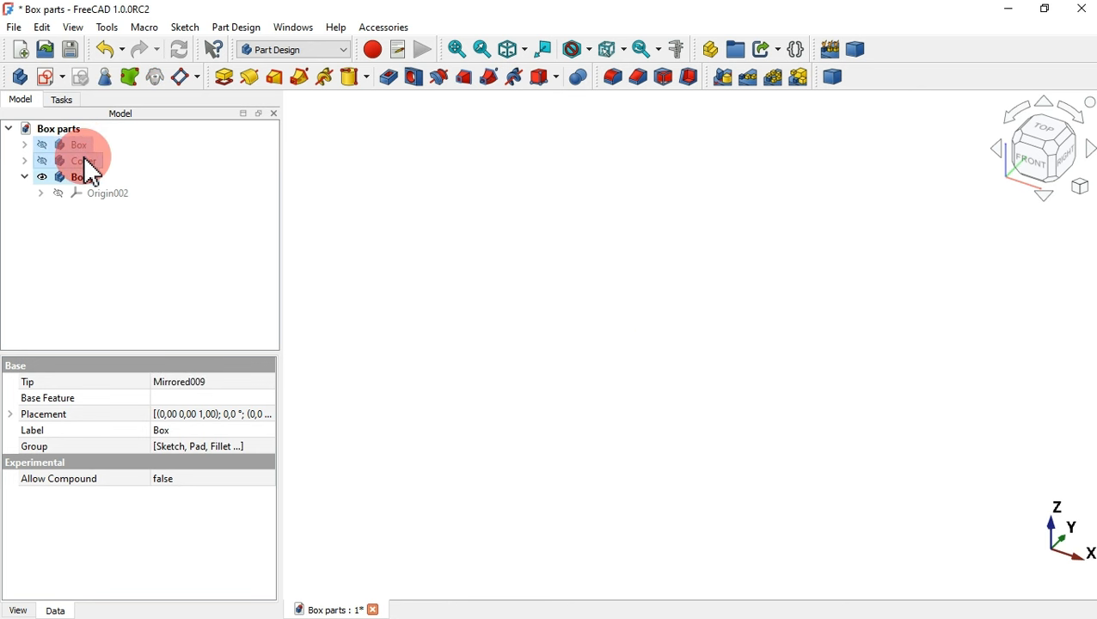
click(537, 204)
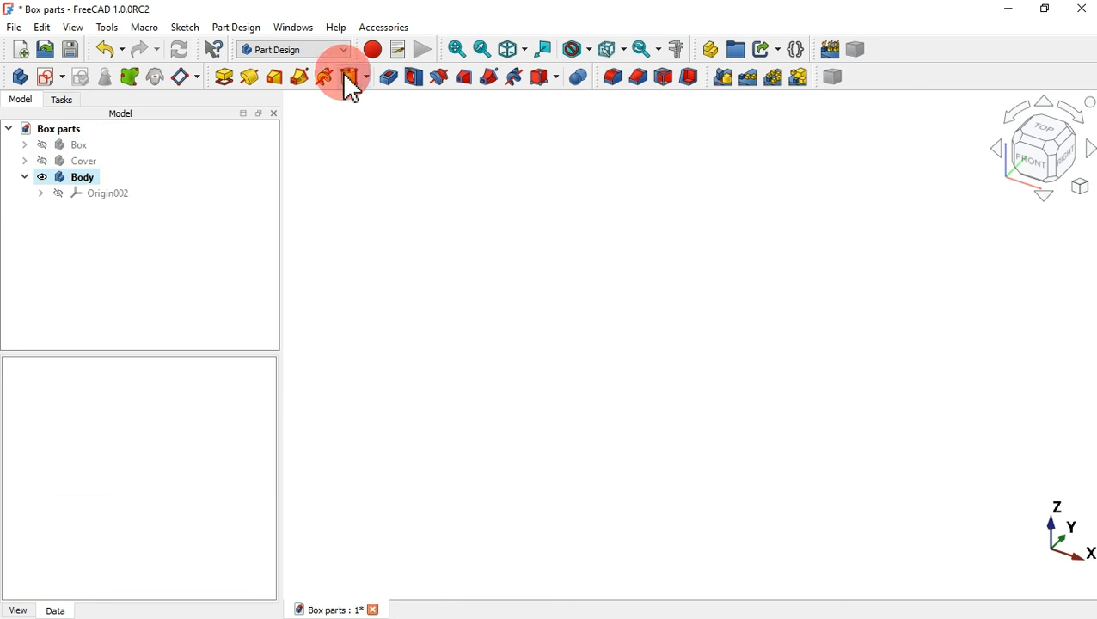
- Start an additive cylinder in the new body with radius 3.8/2 mm and height 36 mm
click(364, 79)
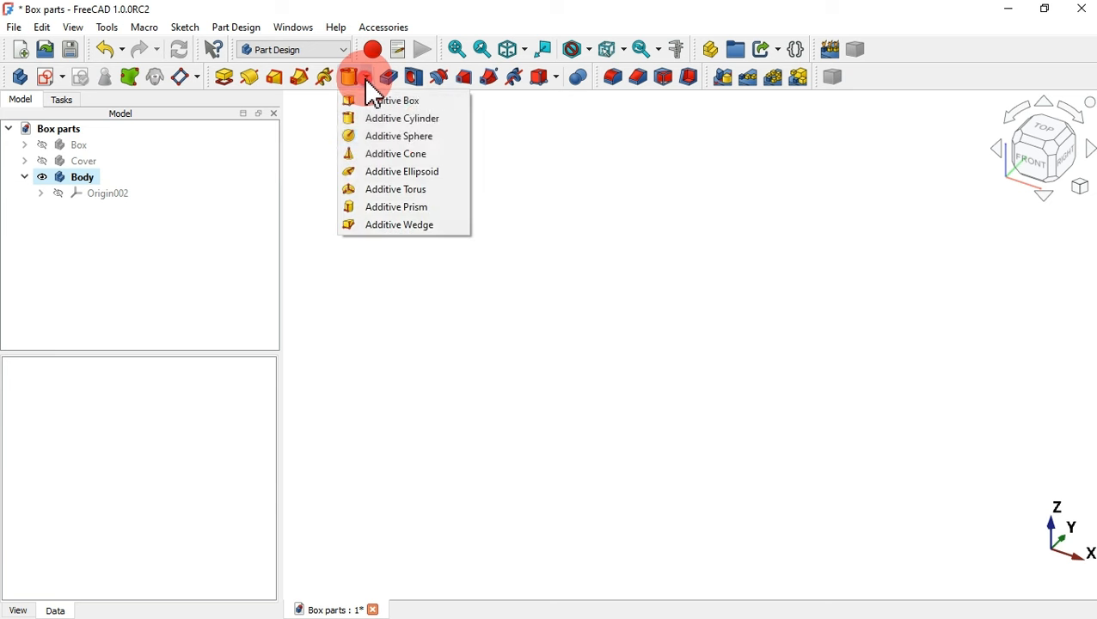
click(419, 121)
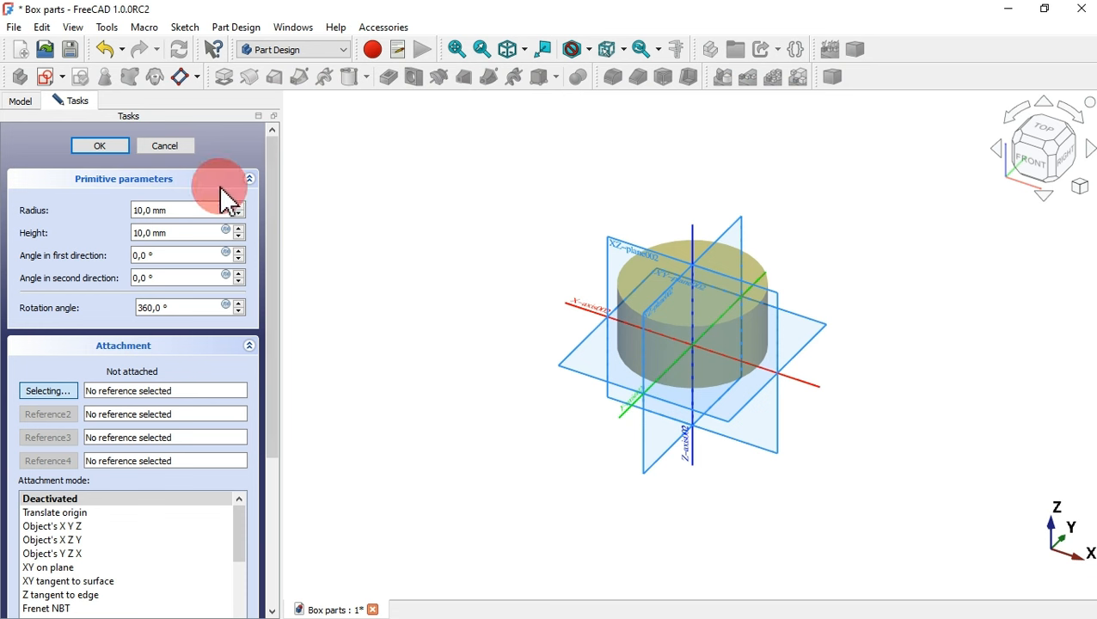
drag(195, 207, 78, 207)
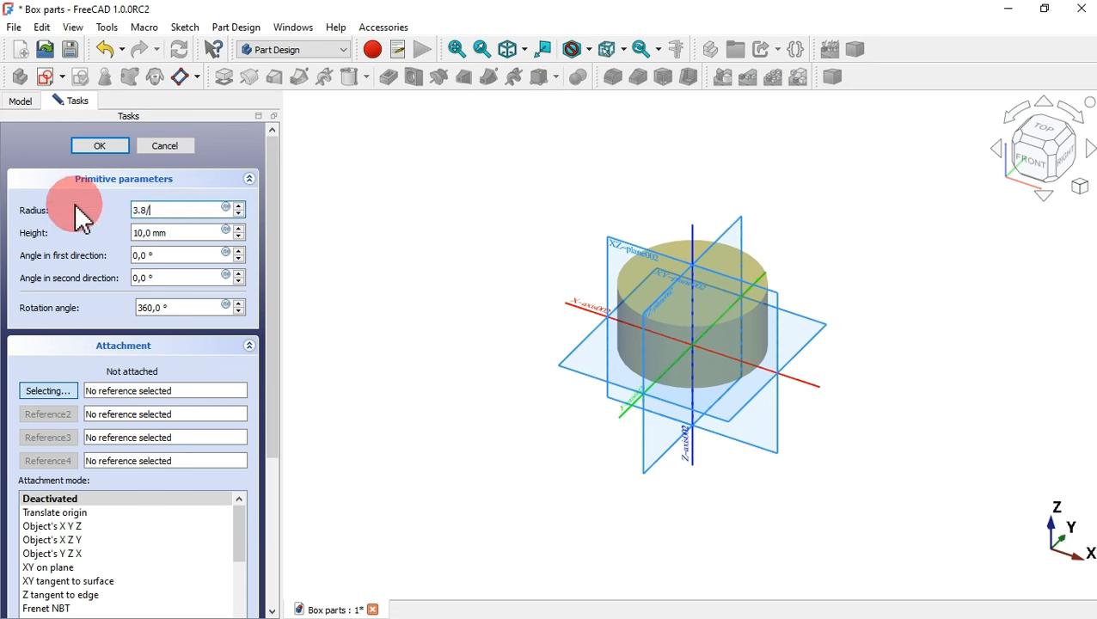
text(3.8/2)
drag(196, 230, 103, 234)
text(36)
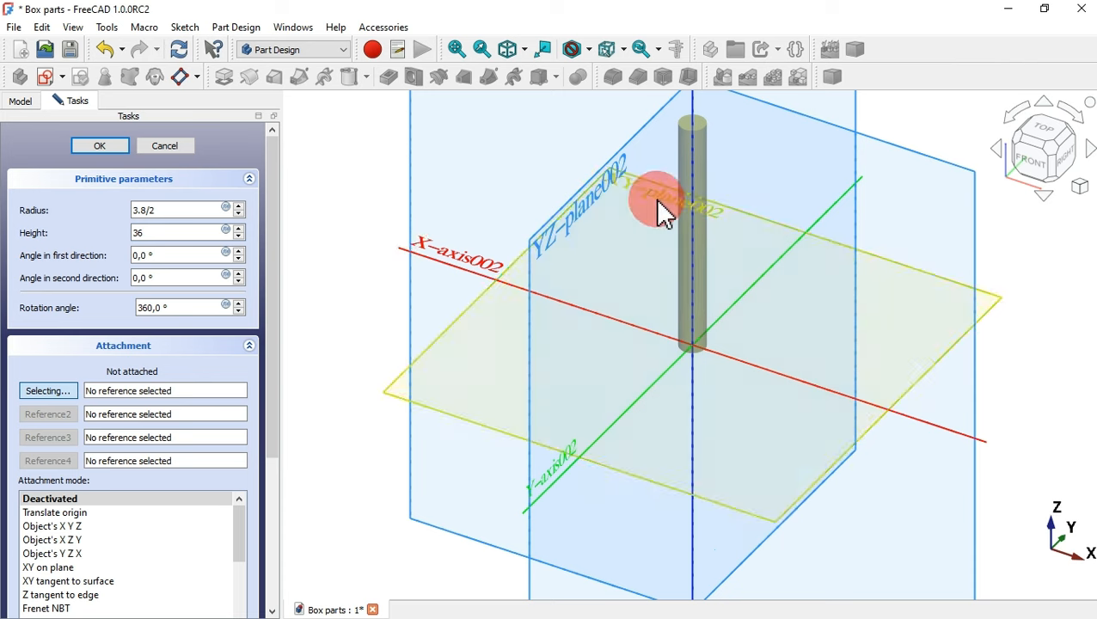
- Attach the cylinder to the YZ plane with a z-direction offset of -36/2 mm and finish it
click(542, 246)
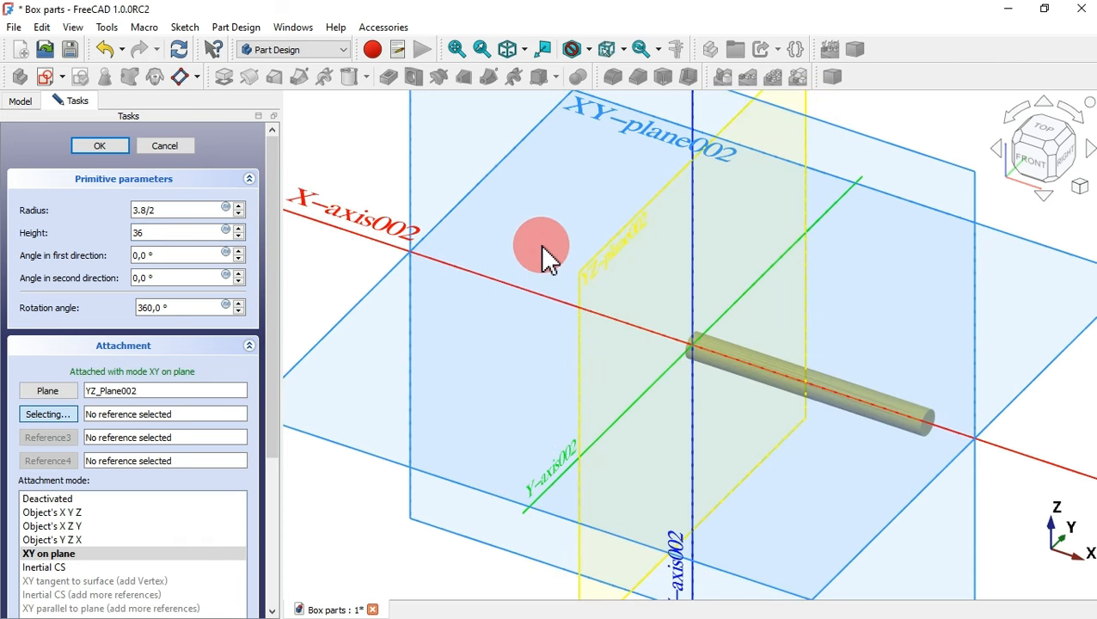
drag(273, 211, 281, 428)
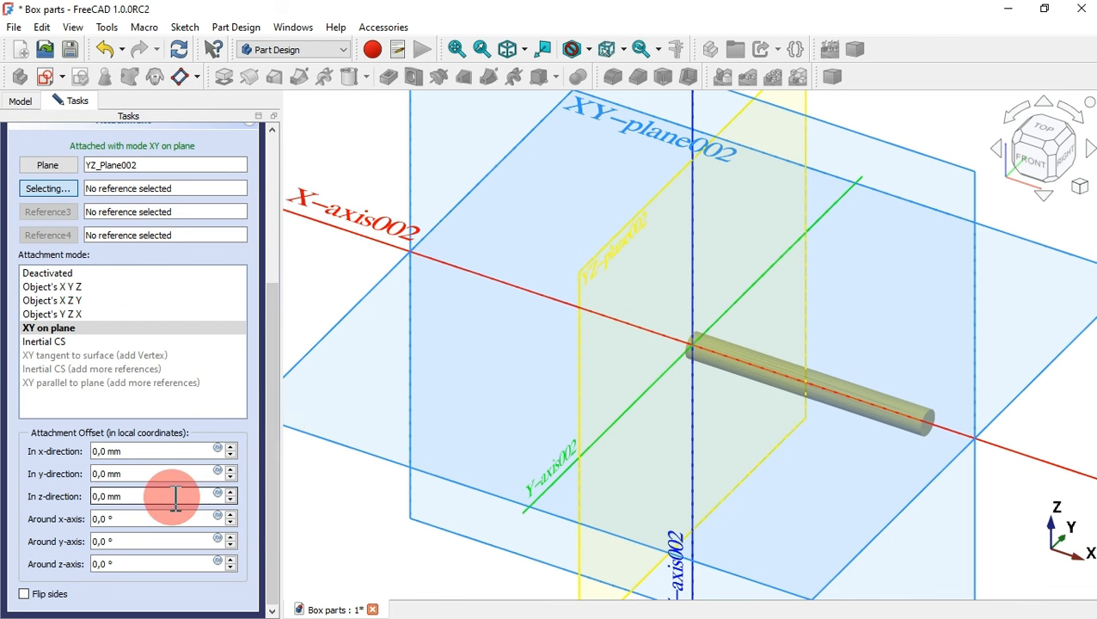
drag(164, 497, 20, 497)
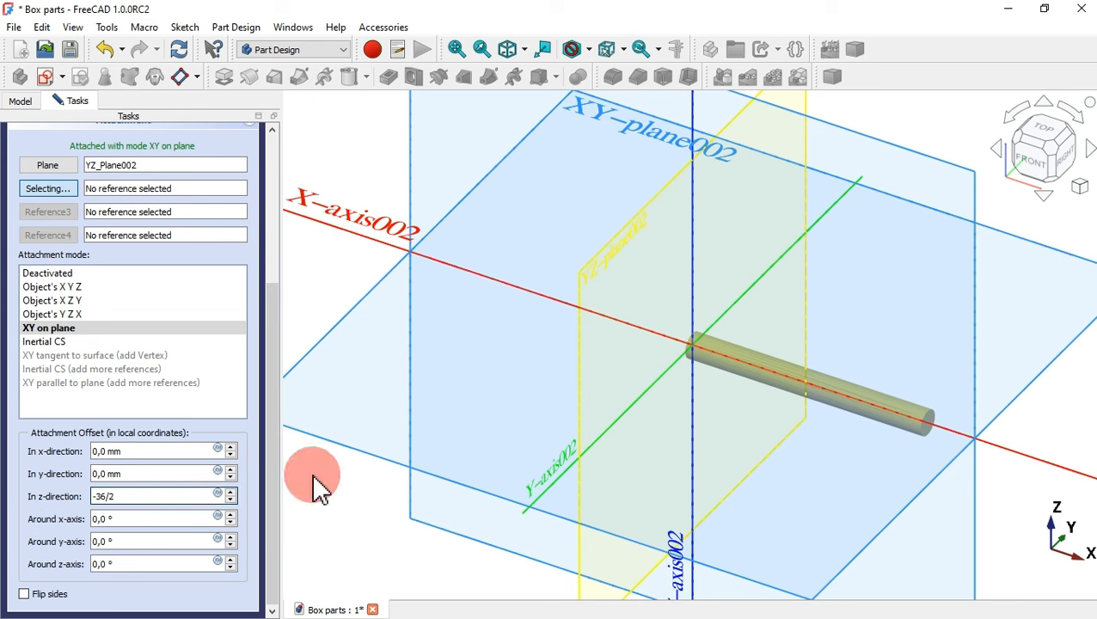
drag(275, 445, 287, 220)
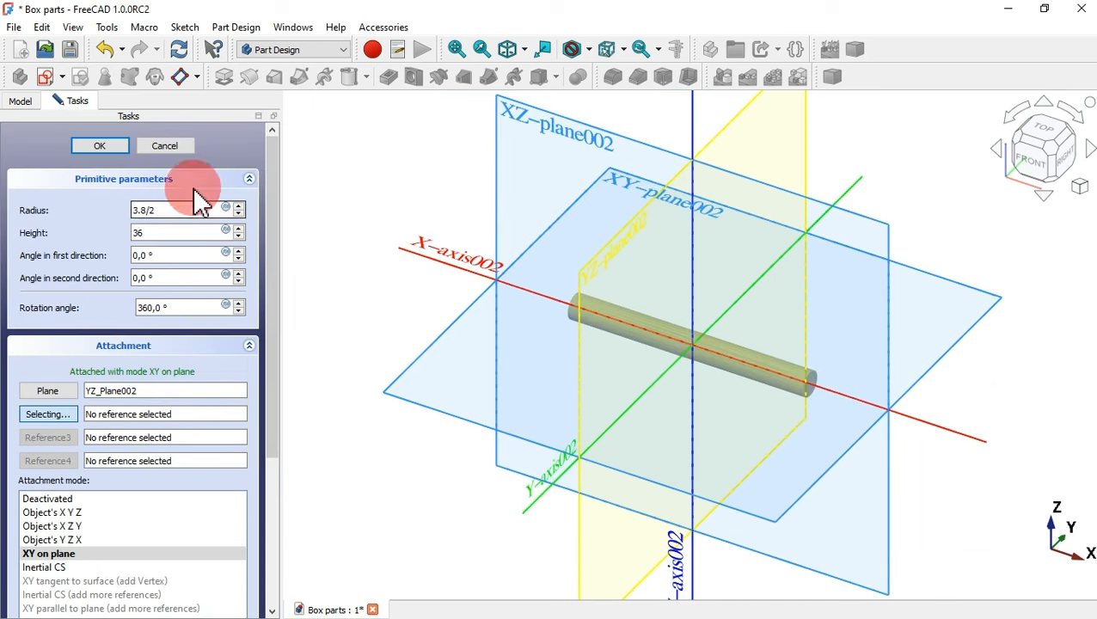
click(101, 146)
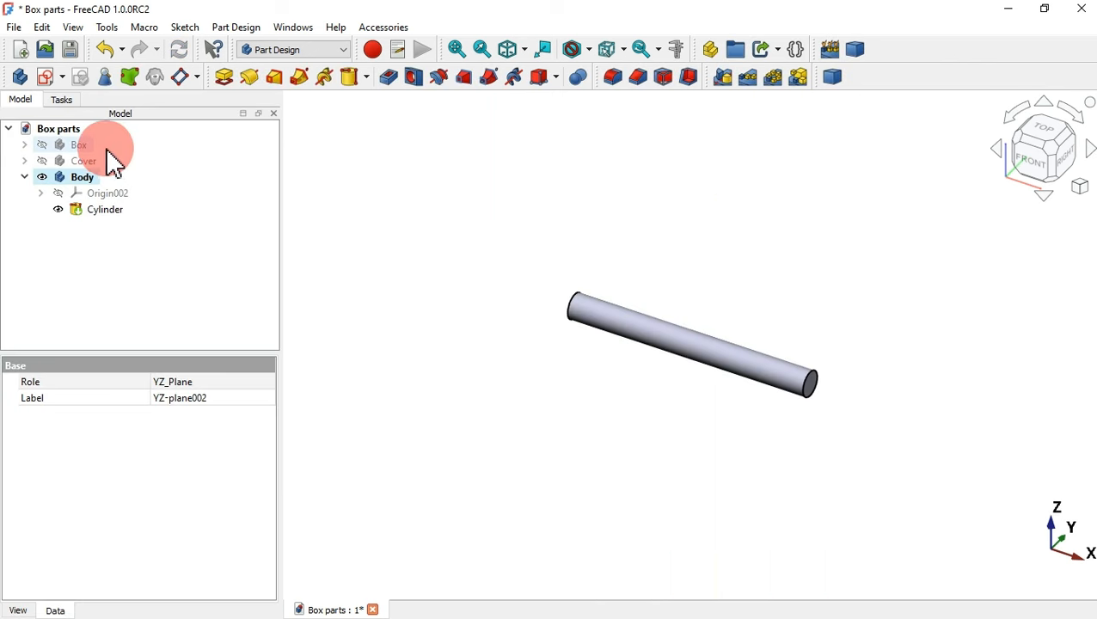
- Add a second additive cylinder on the pin's +X end face with radius 2.5 mm and height 2 mm
click(350, 79)
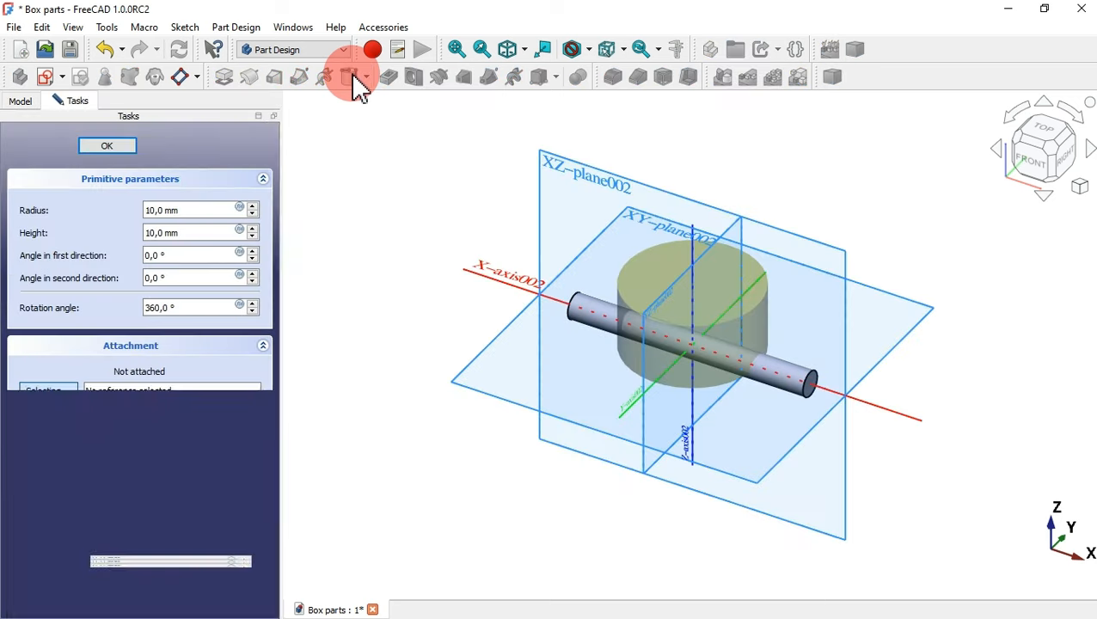
scroll(856, 384, up, 5)
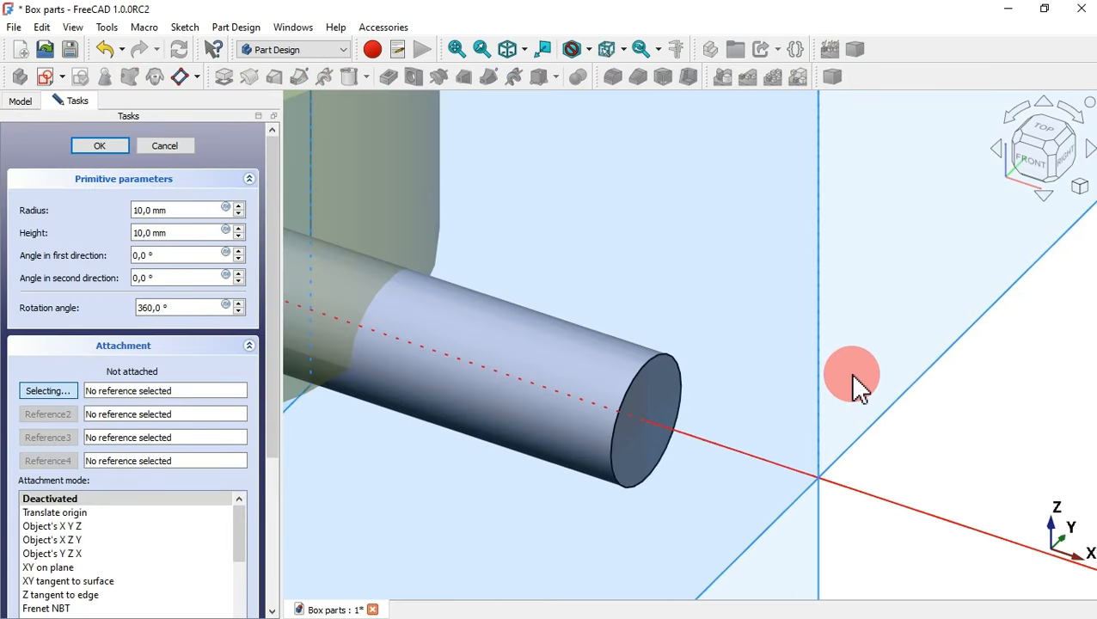
scroll(734, 392, down, 3)
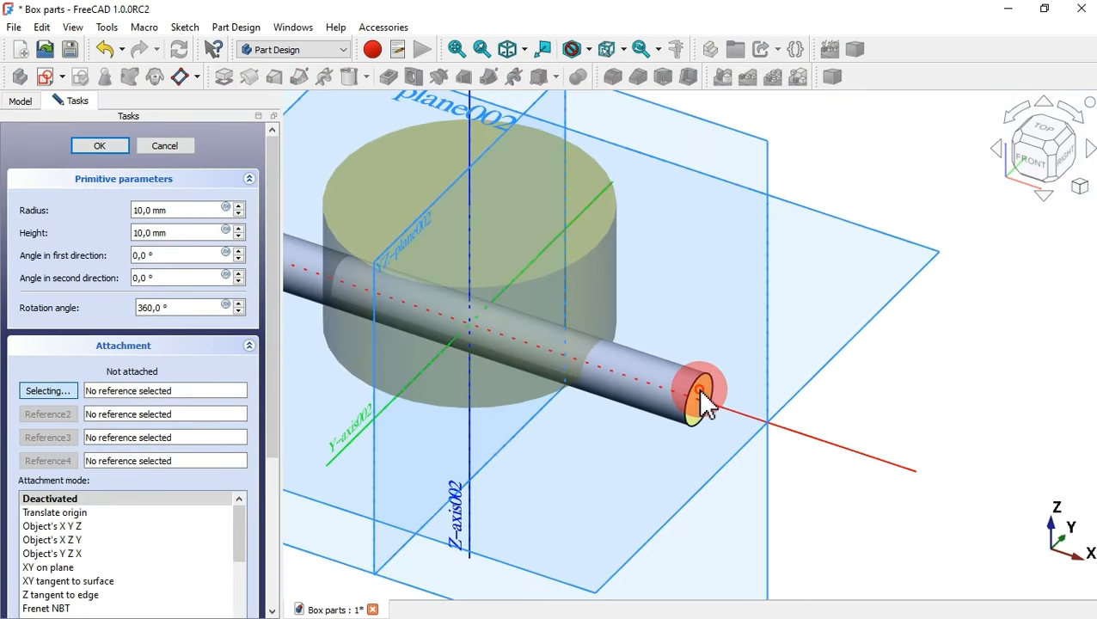
click(696, 394)
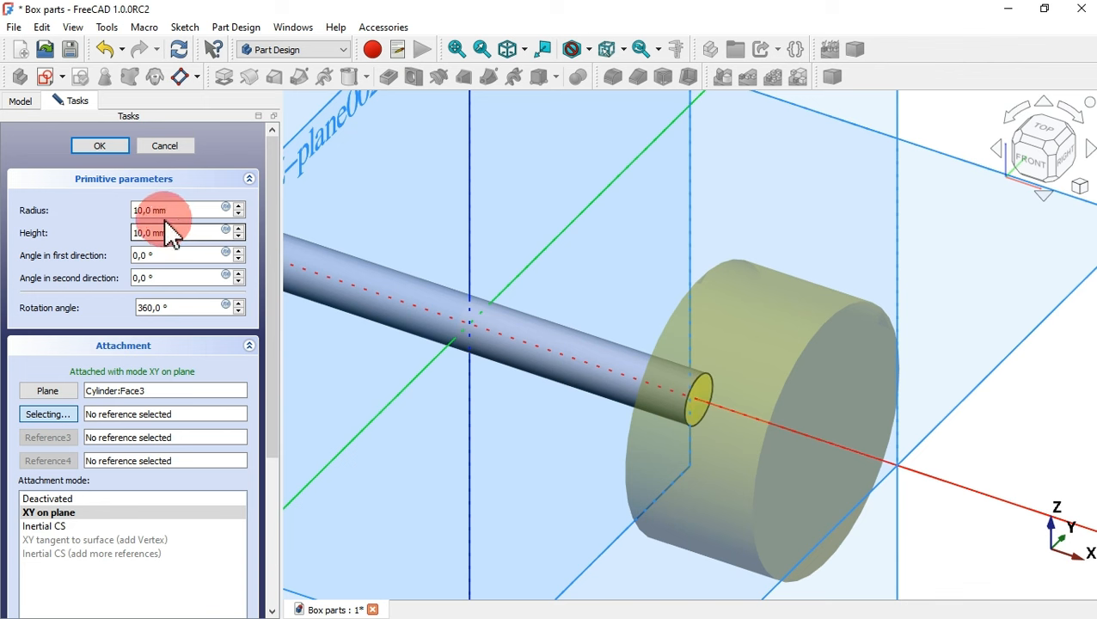
drag(191, 215, 67, 206)
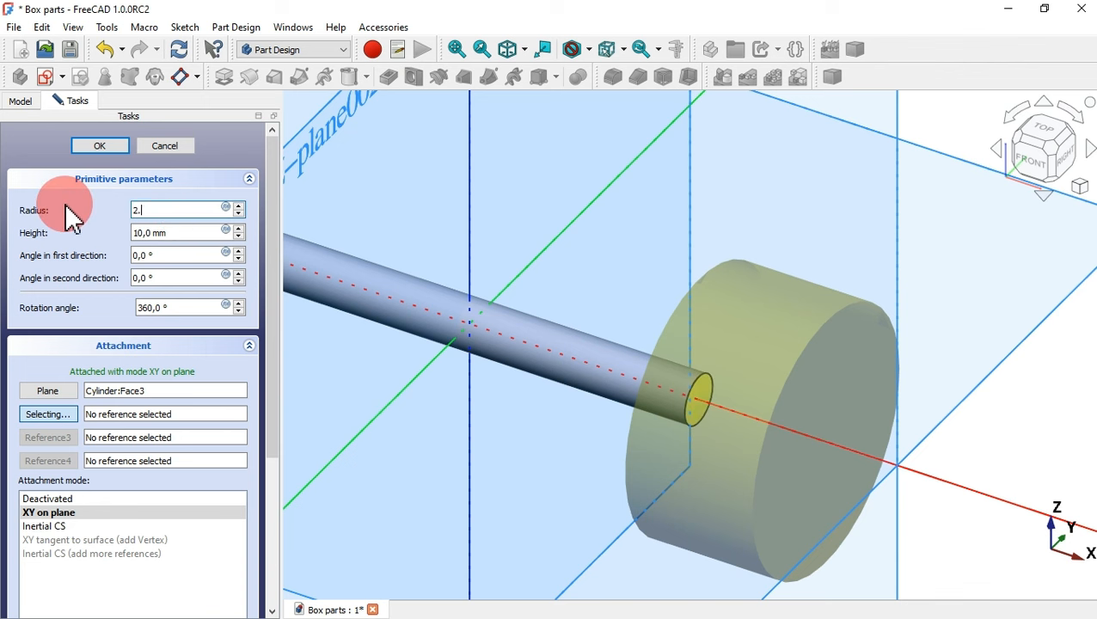
drag(182, 233, 99, 241)
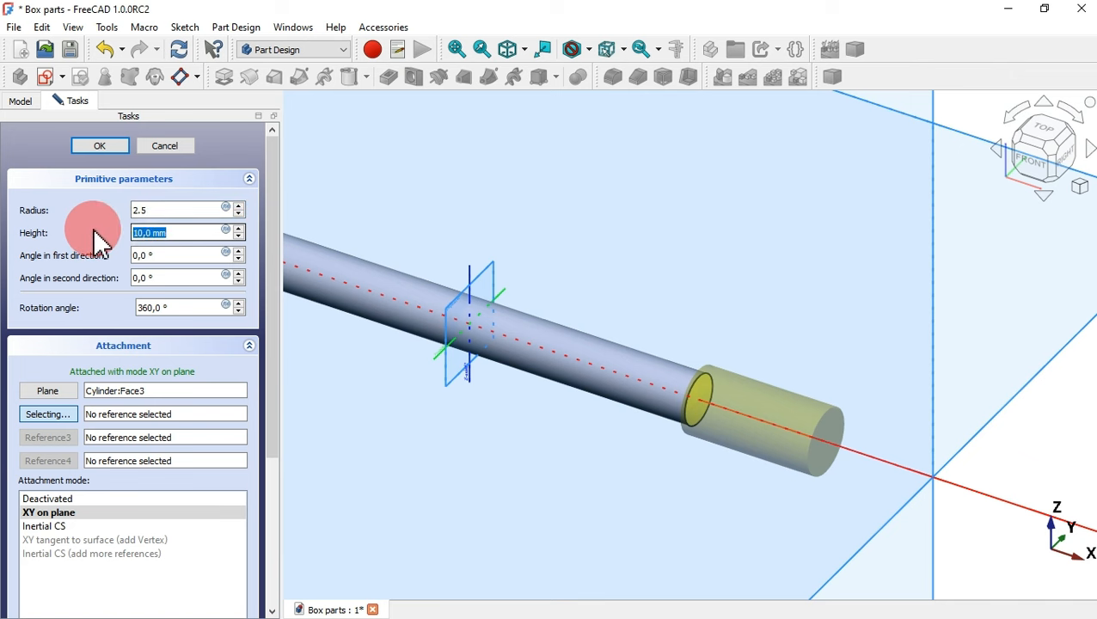
click(107, 148)
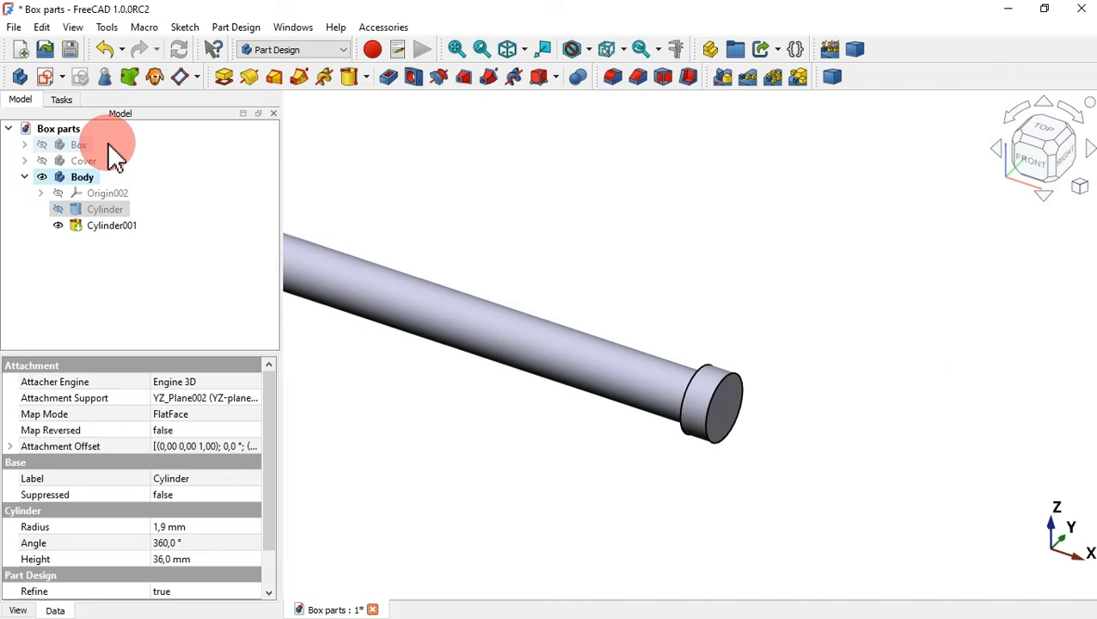
- Fillet the outer end face of the pin's head with a radius of 1.8 mm
click(762, 232)
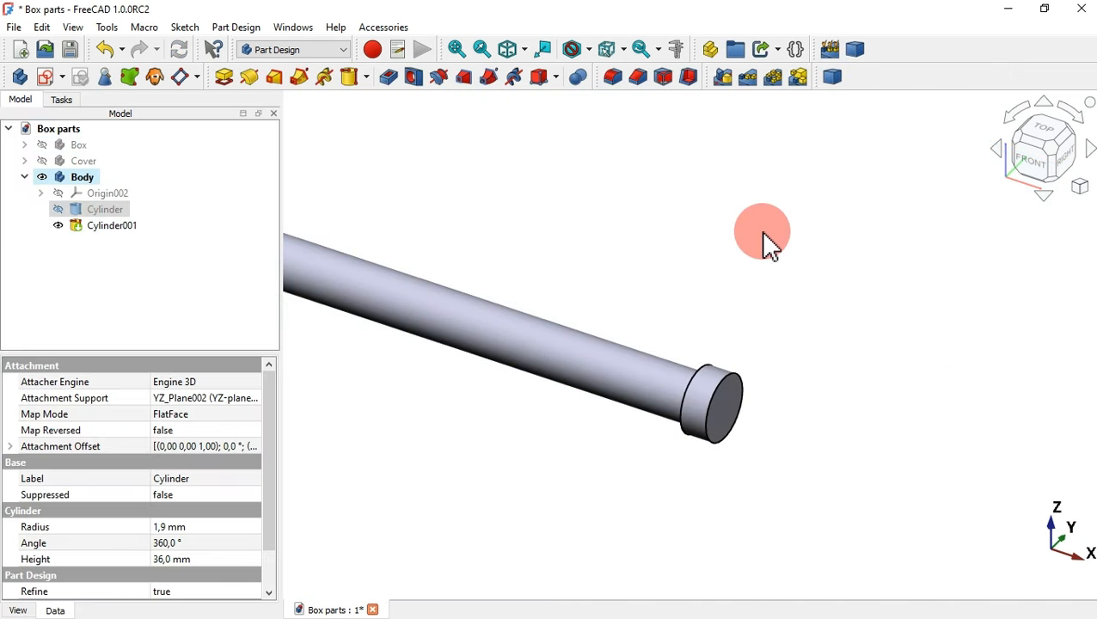
scroll(854, 348, down, 1)
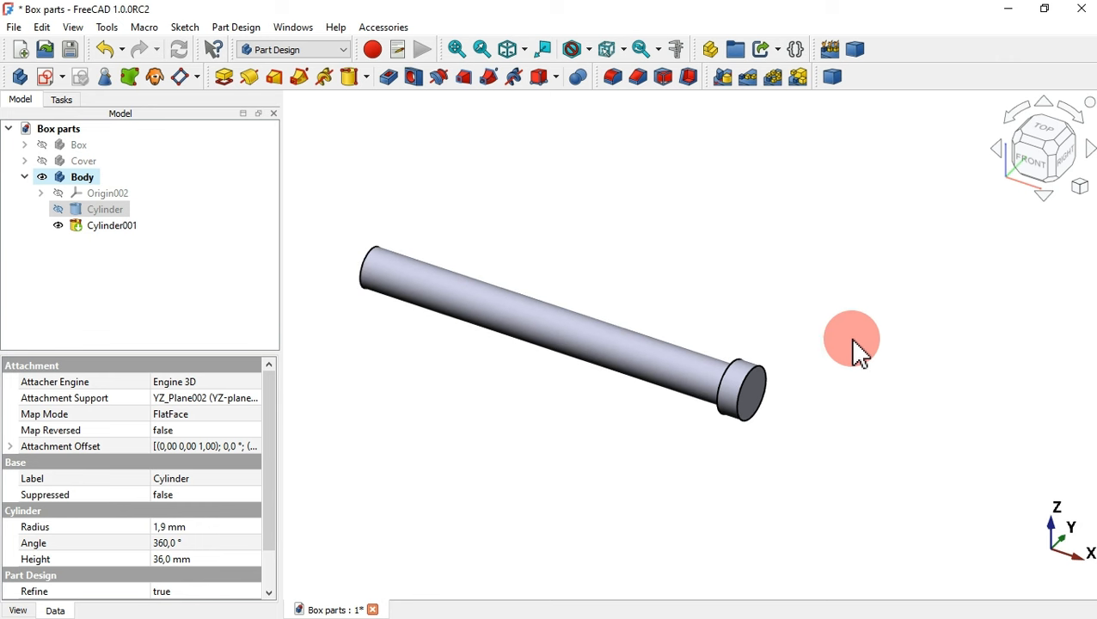
click(755, 396)
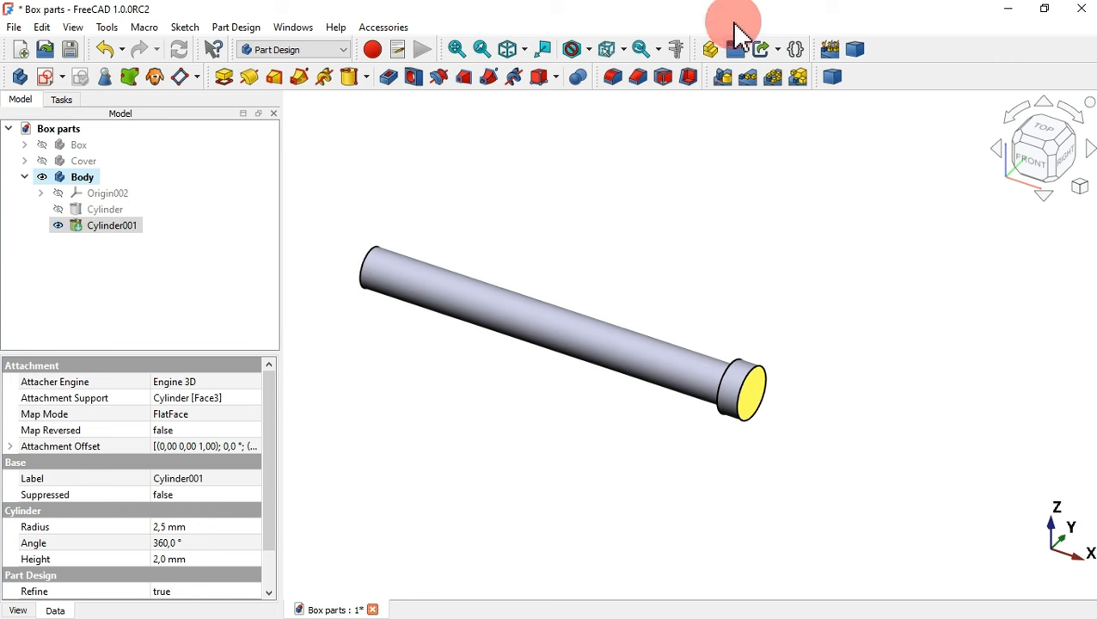
click(608, 76)
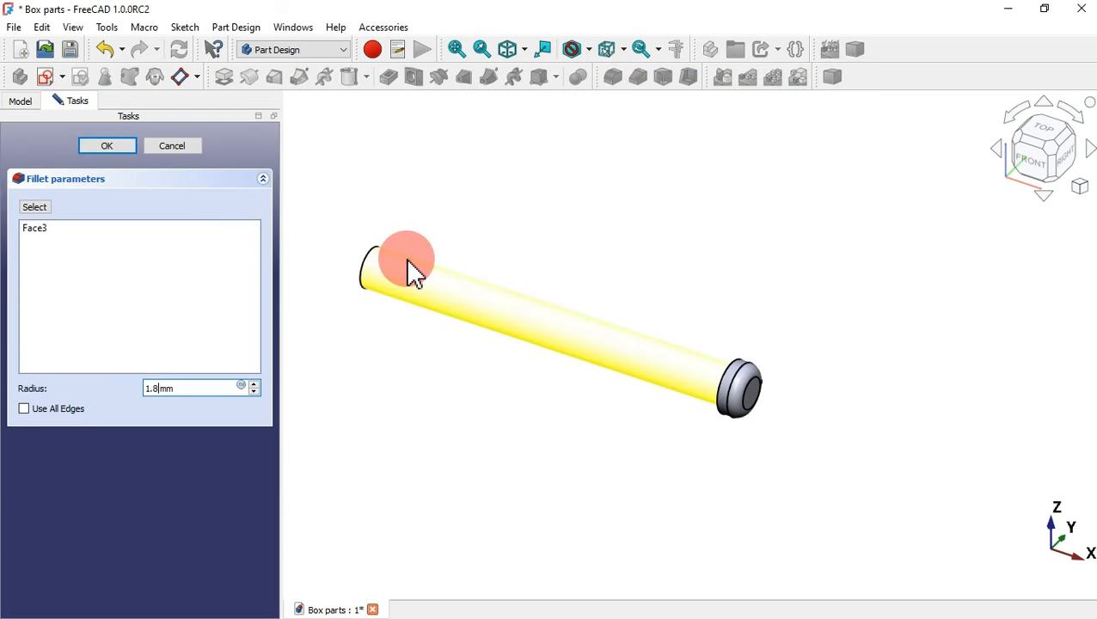
key(Return)
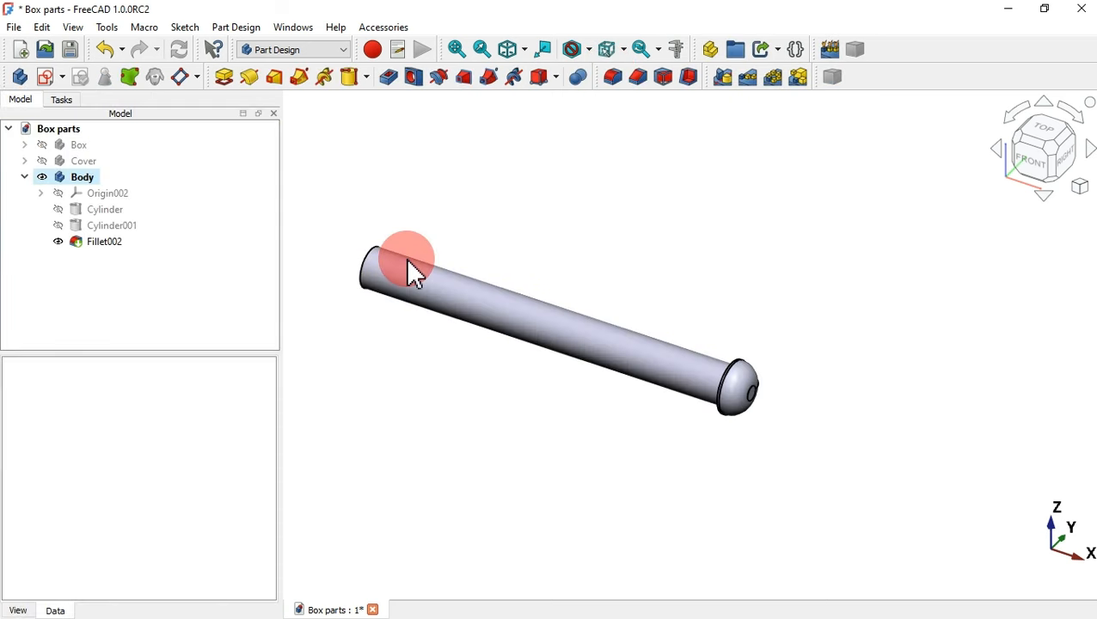
- Mirror the Cylinder001 and Fillet002 features across the base YZ plane to add a matching head on the opposite end
click(112, 224)
ctrl+click(103, 243)
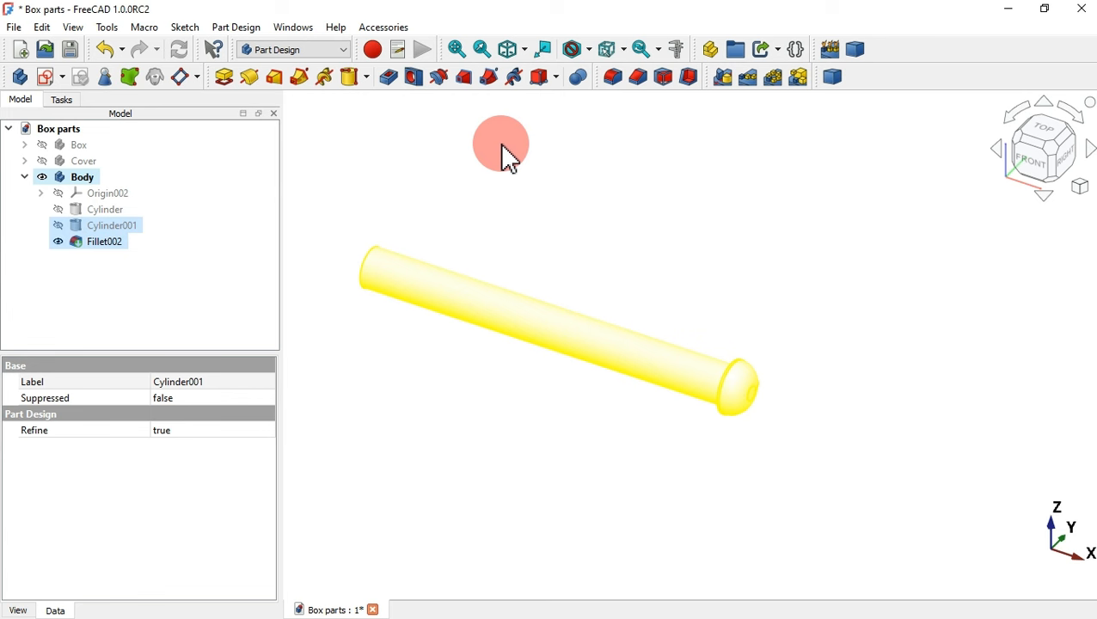
click(722, 77)
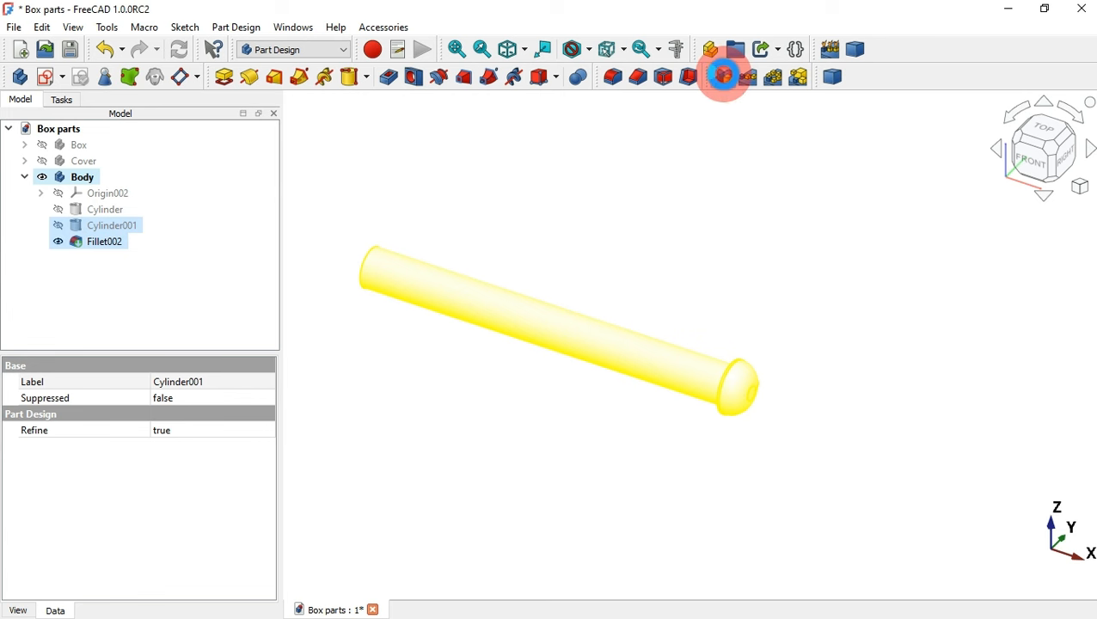
scroll(518, 366, up, 4)
click(224, 457)
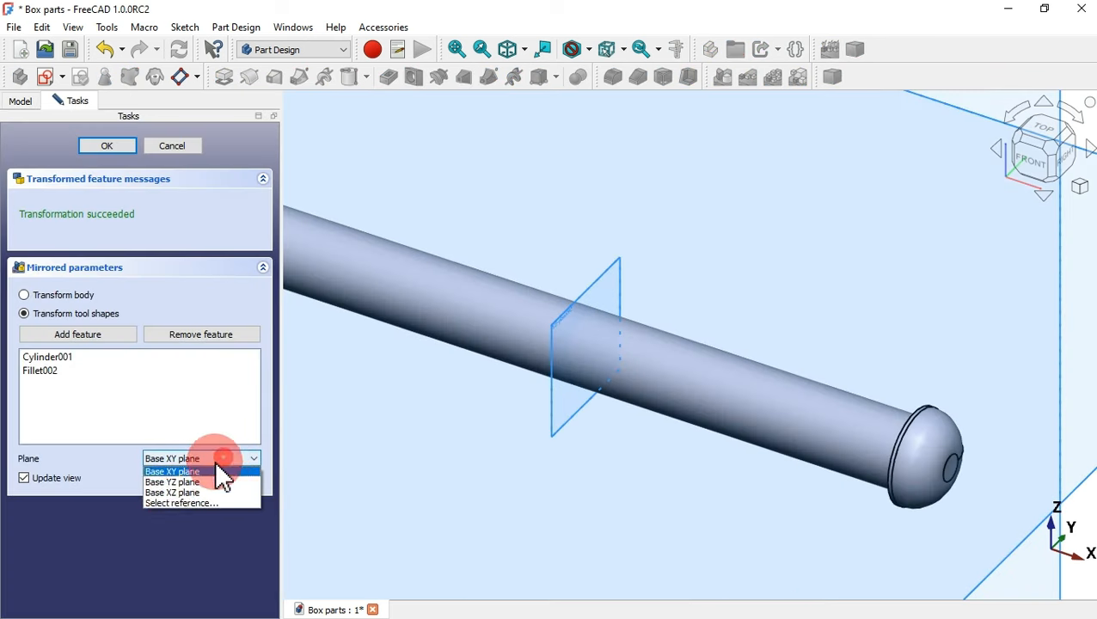
click(195, 481)
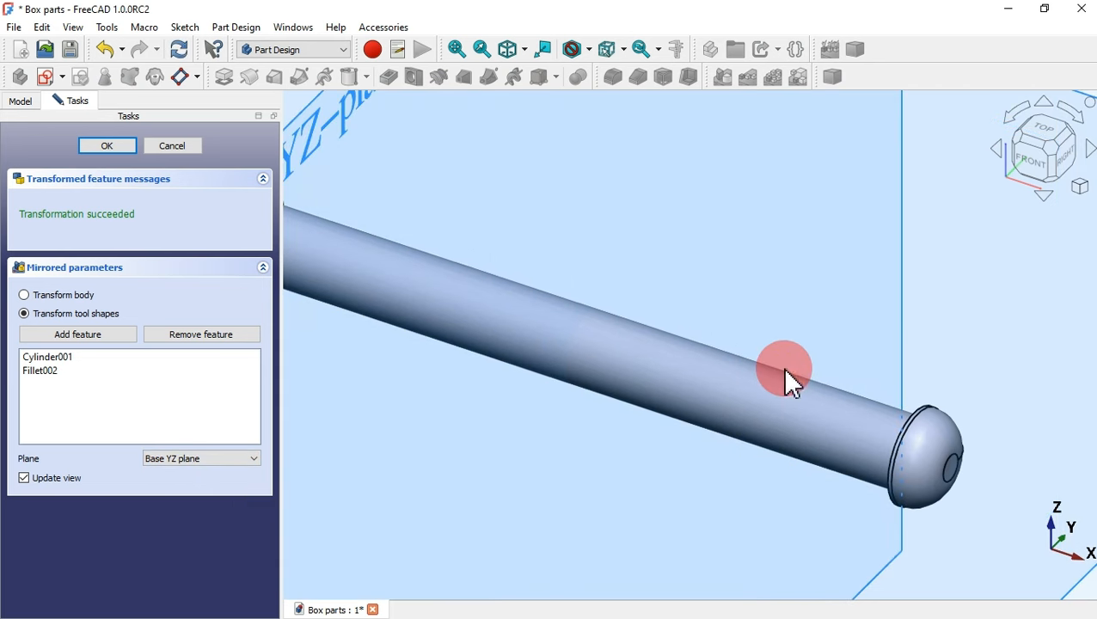
scroll(781, 367, down, 5)
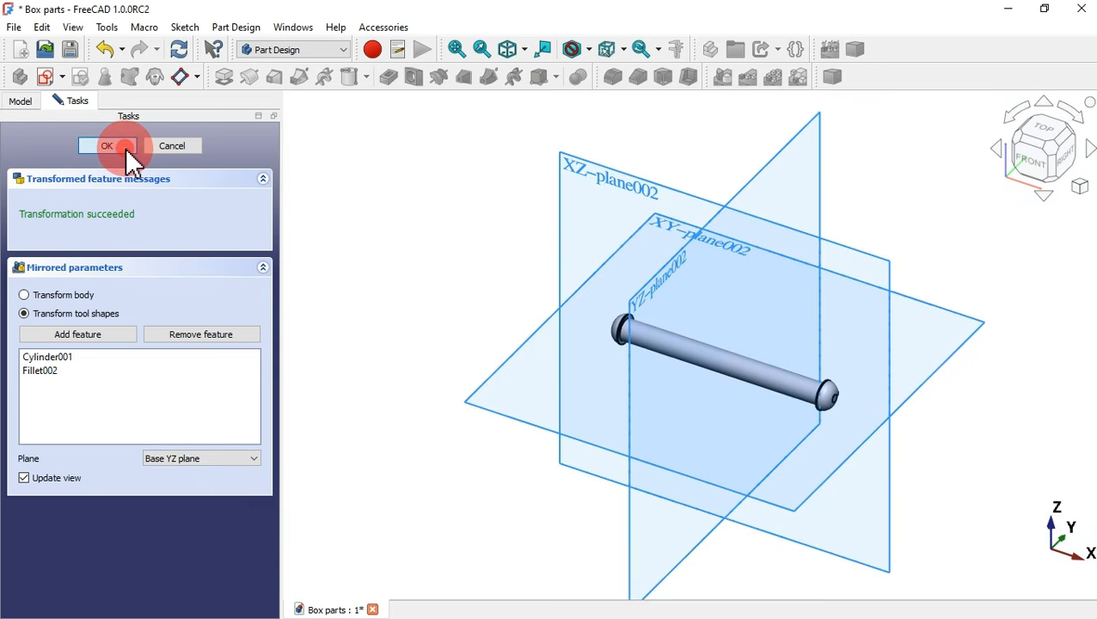
click(128, 154)
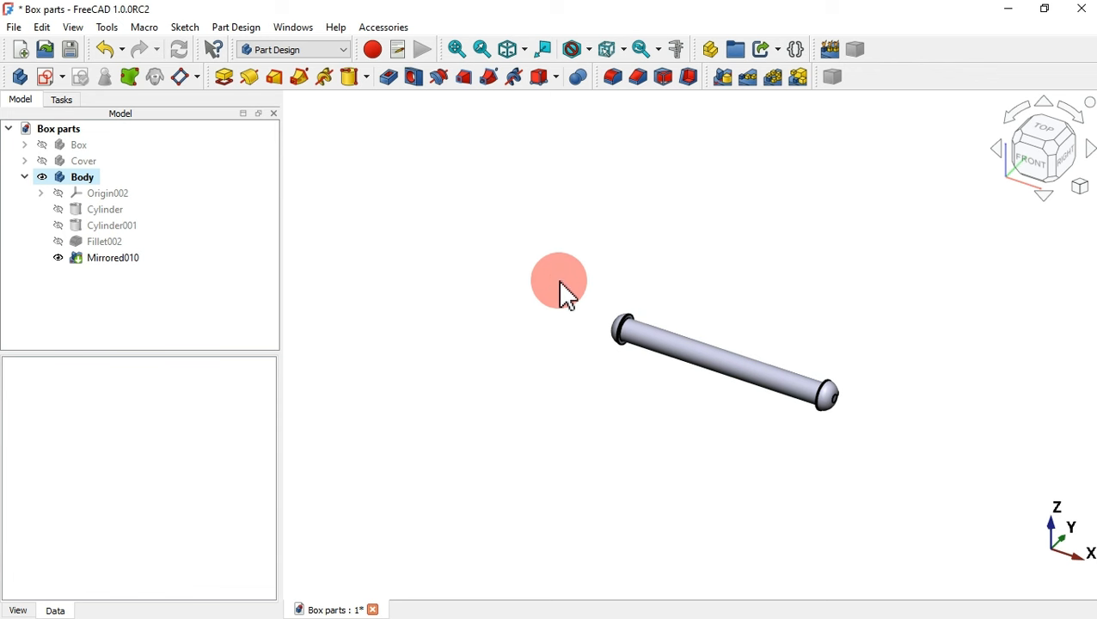
- Rename the pin body as Revit and collapse its feature list
click(90, 179)
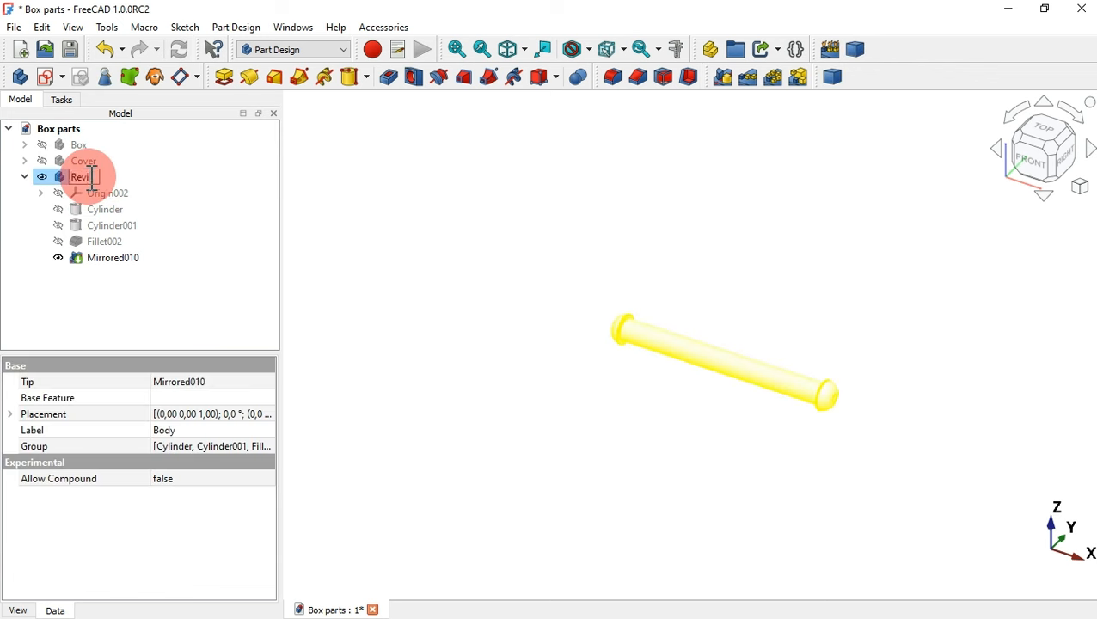
click(442, 219)
click(26, 180)
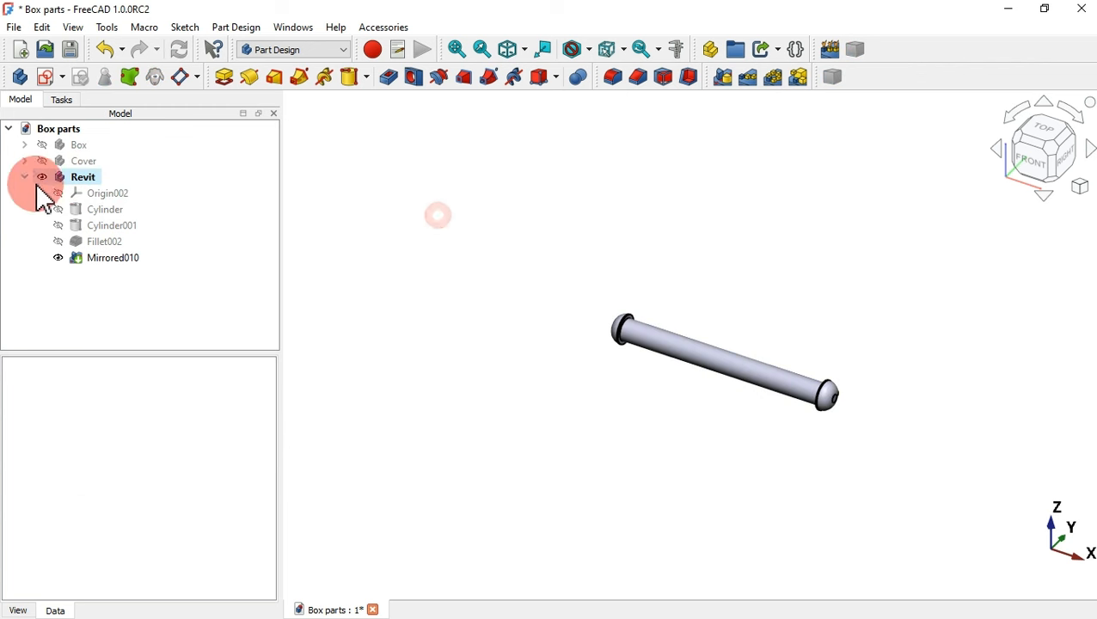
click(26, 178)
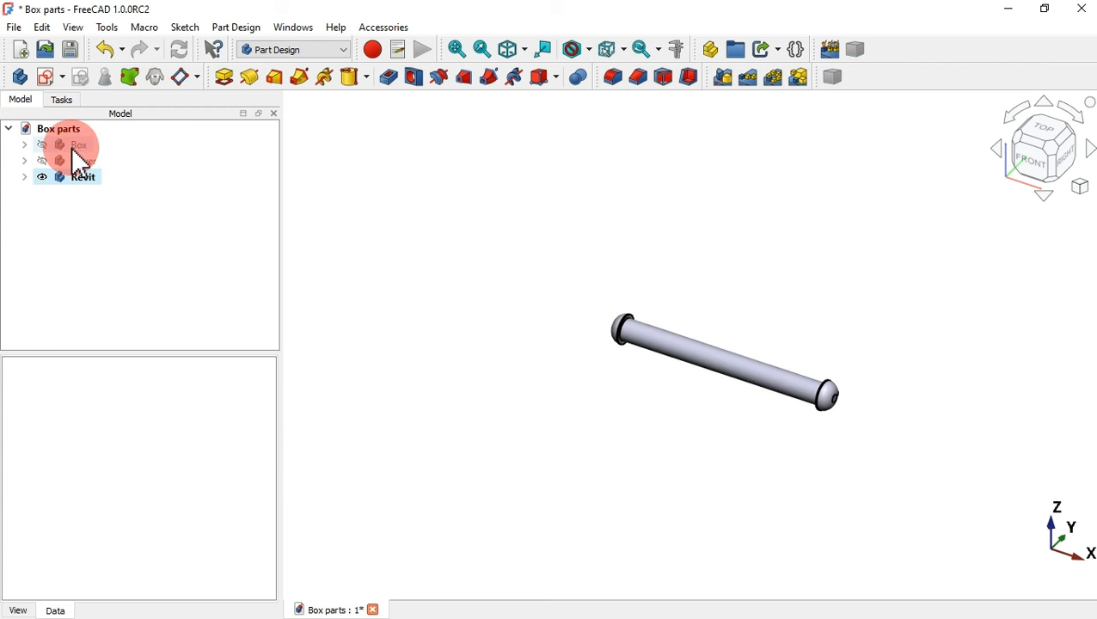
- Show the Box and Cover bodies again and view the whole model from the front-right
click(73, 148)
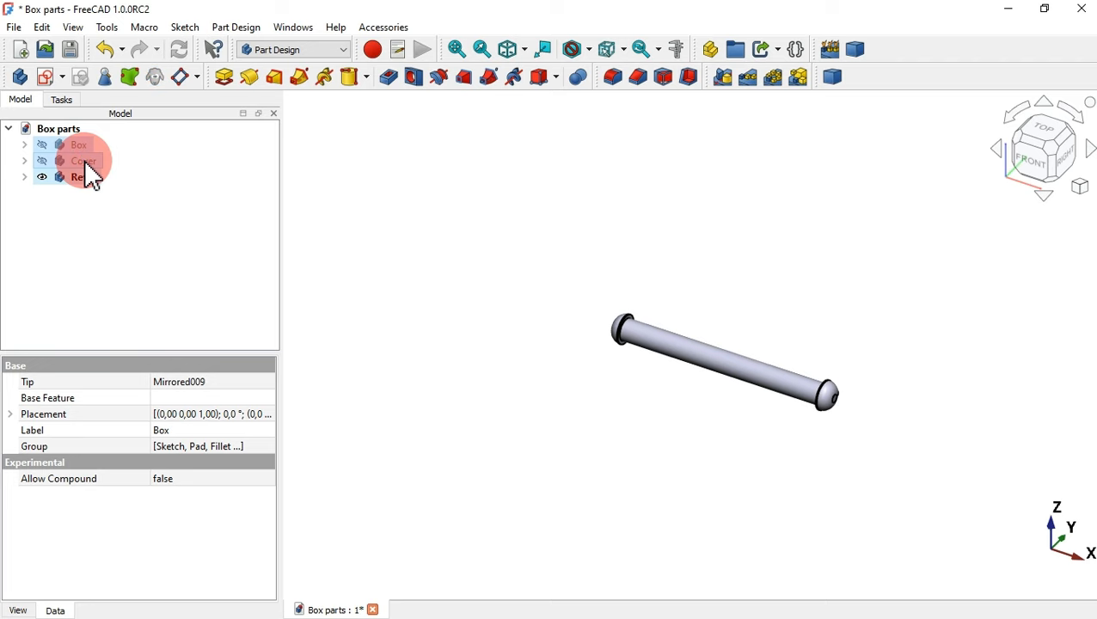
key(space)
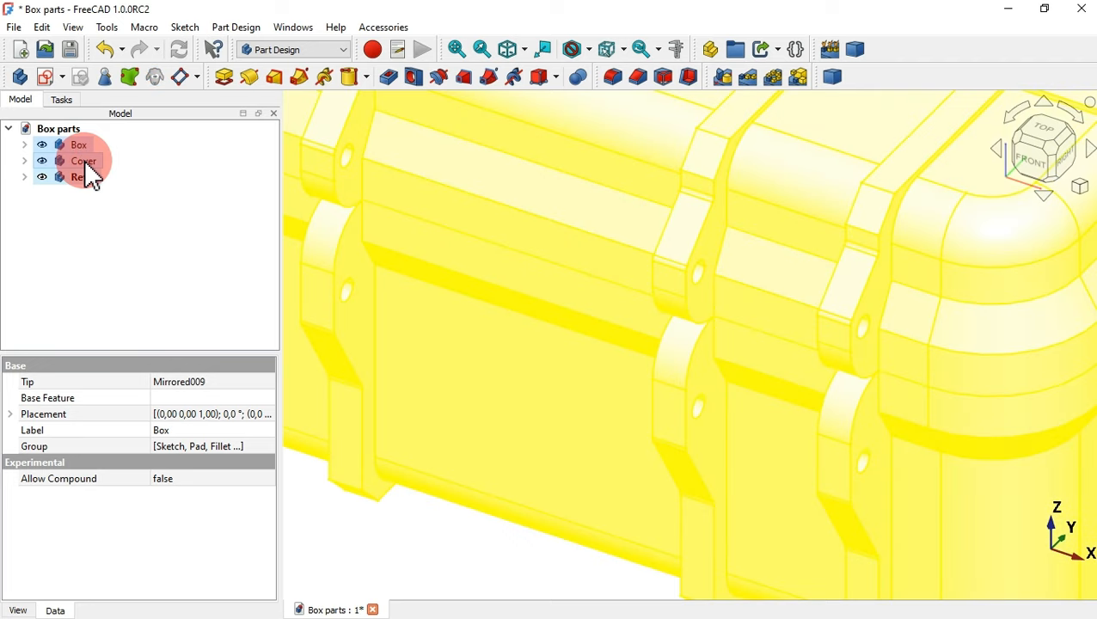
click(482, 549)
key(v)
key(f)
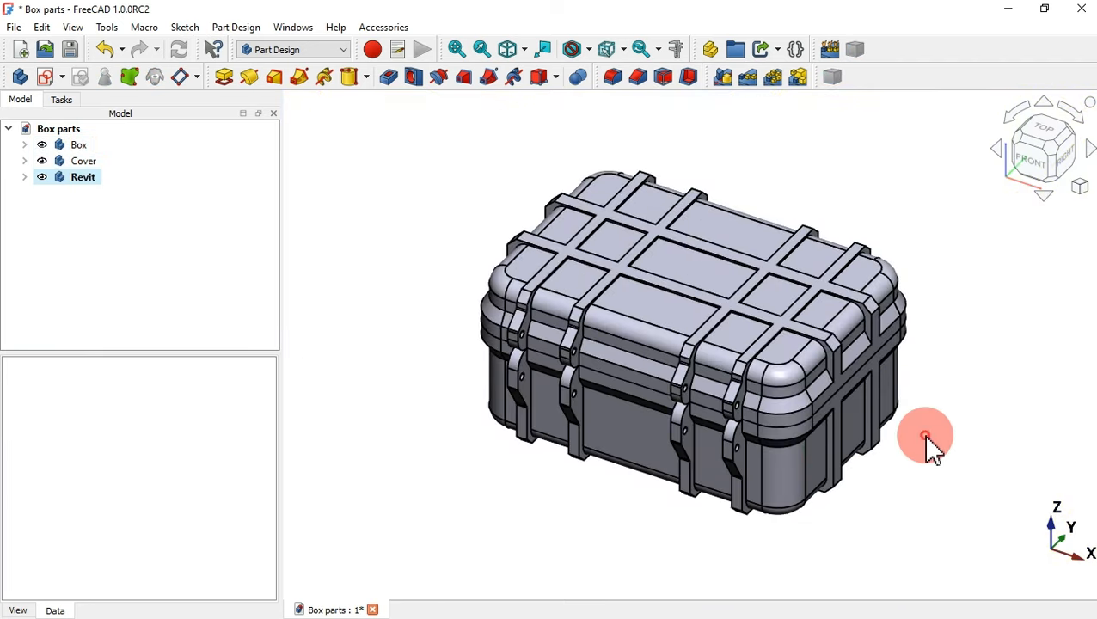
middle_drag(928, 448, 822, 416)
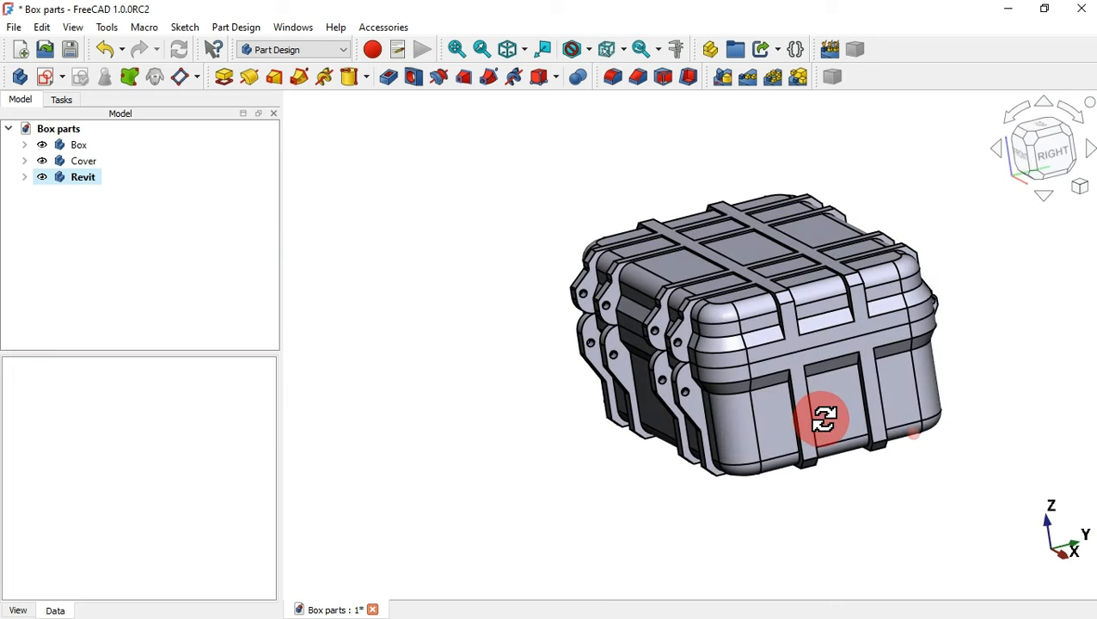
key(0)
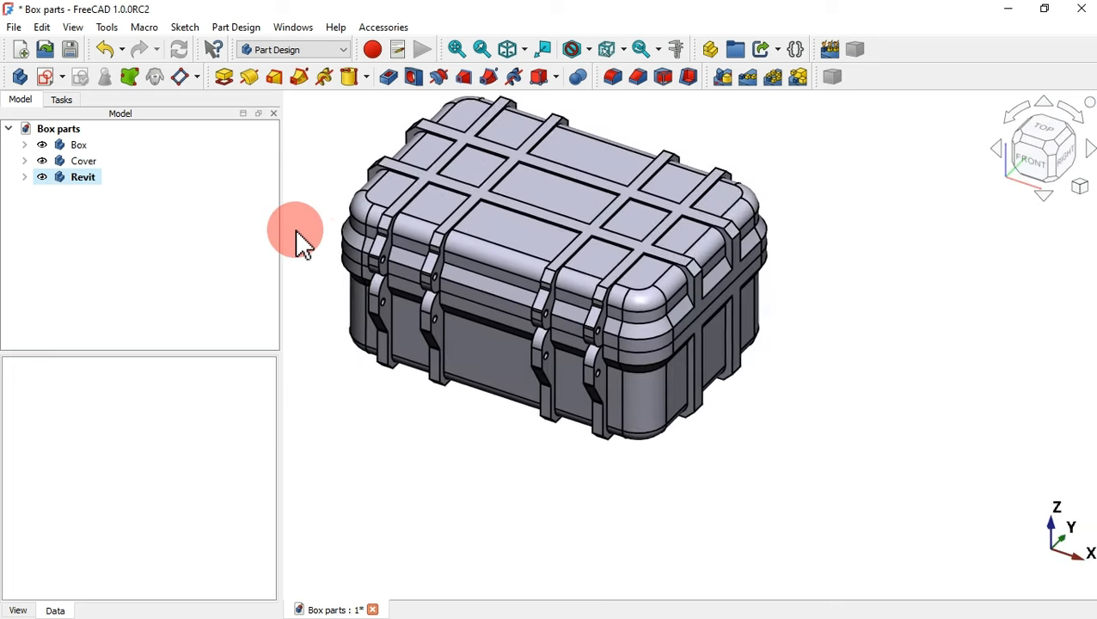
- Transform the Revit body out in front of the box, about -28 mm in X and -99 mm in Y
click(79, 178)
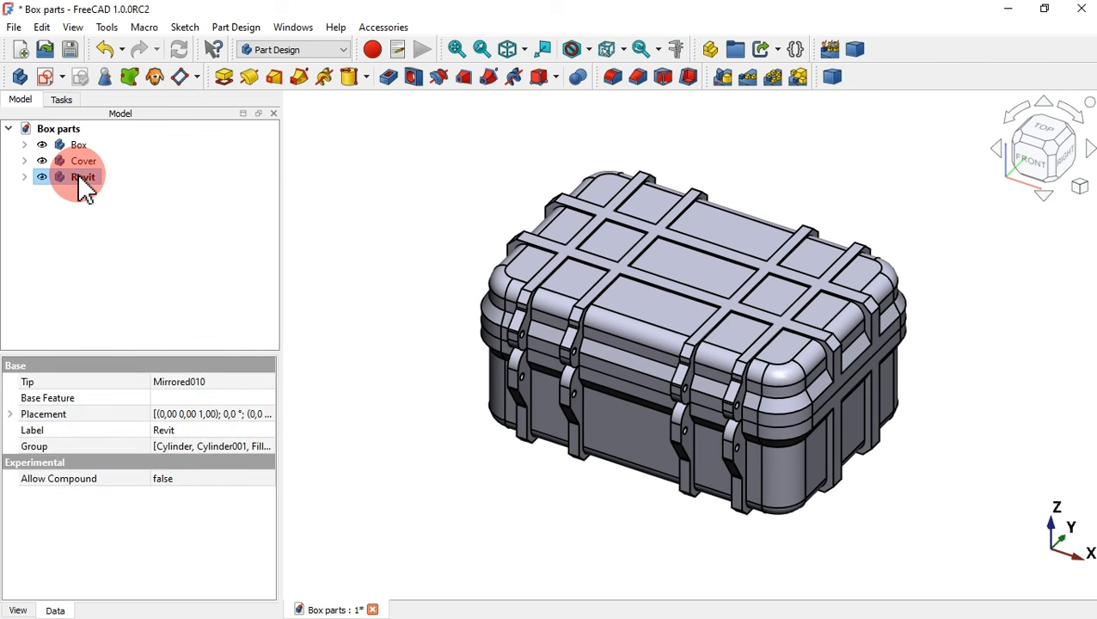
right_click(79, 178)
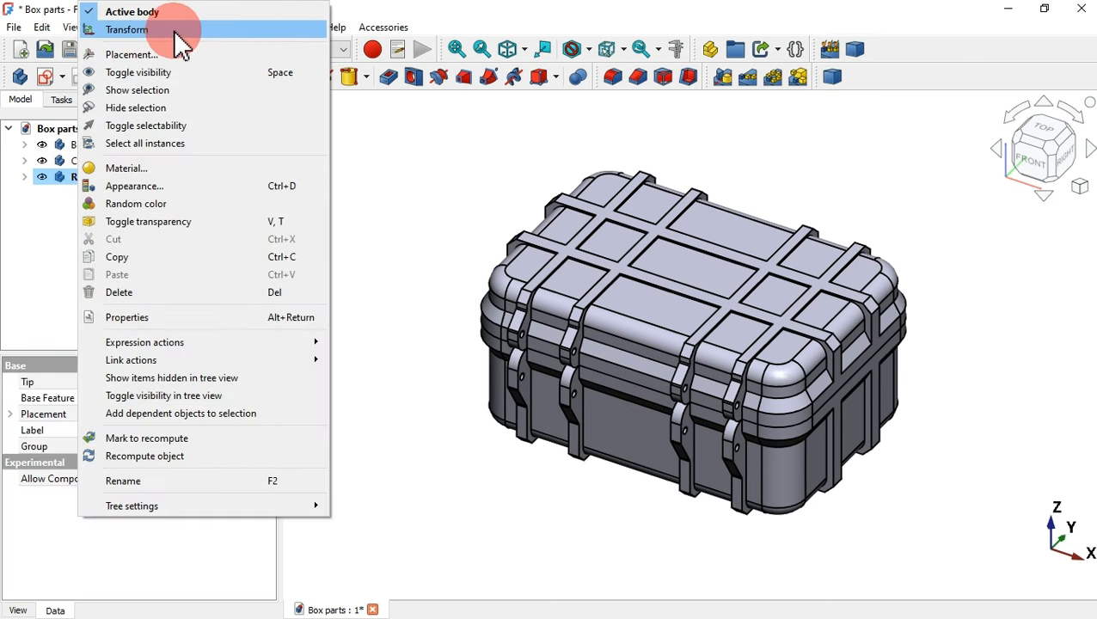
click(214, 35)
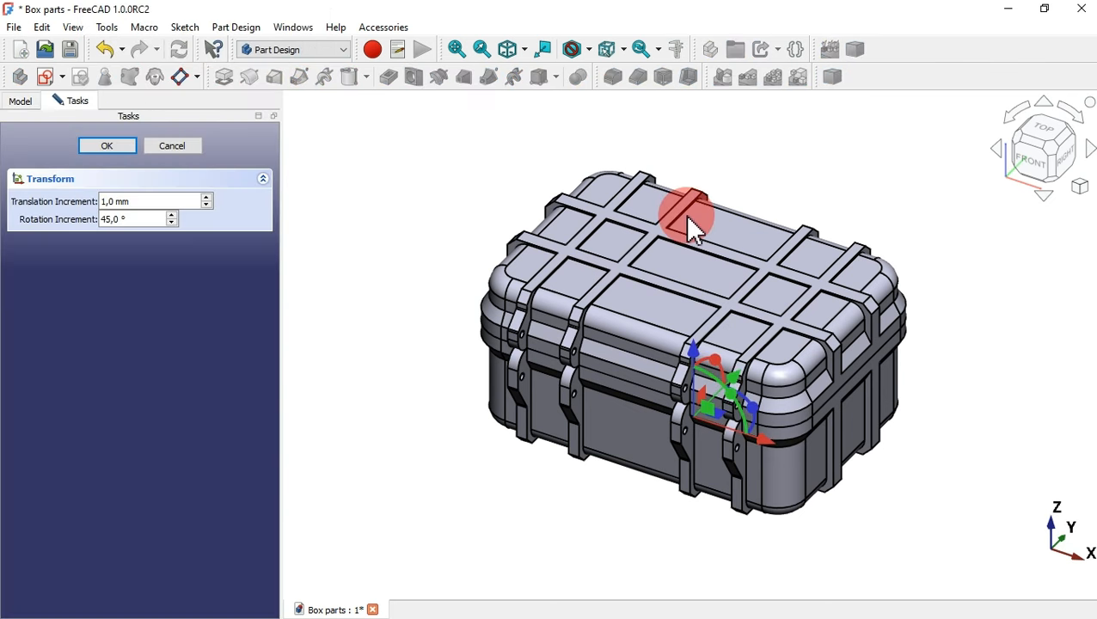
drag(716, 409, 571, 507)
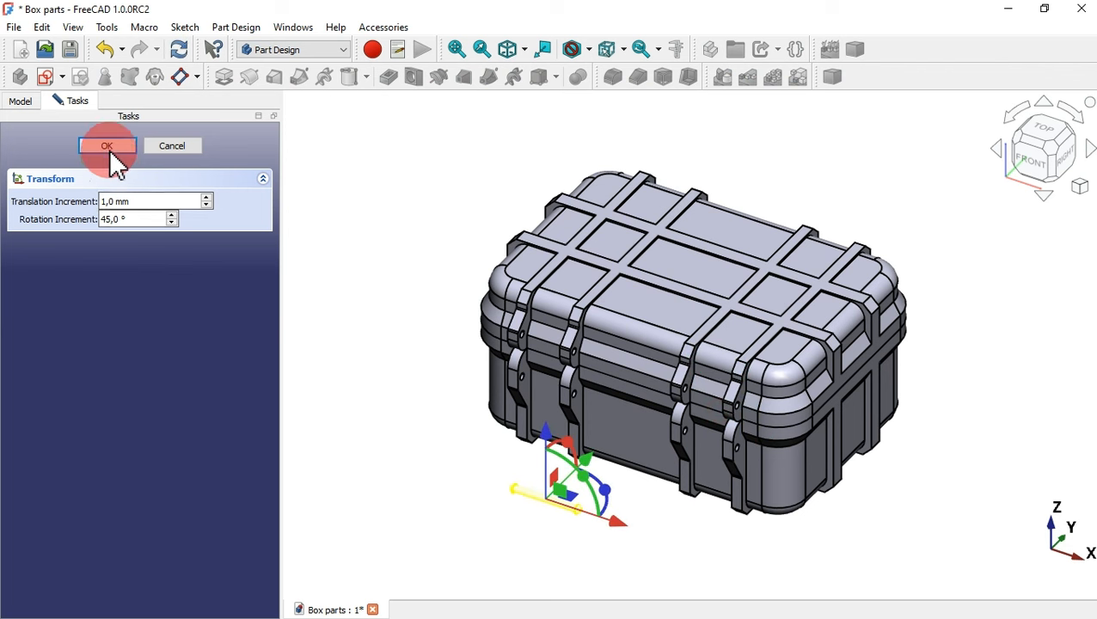
click(108, 146)
click(473, 422)
scroll(591, 498, up, 4)
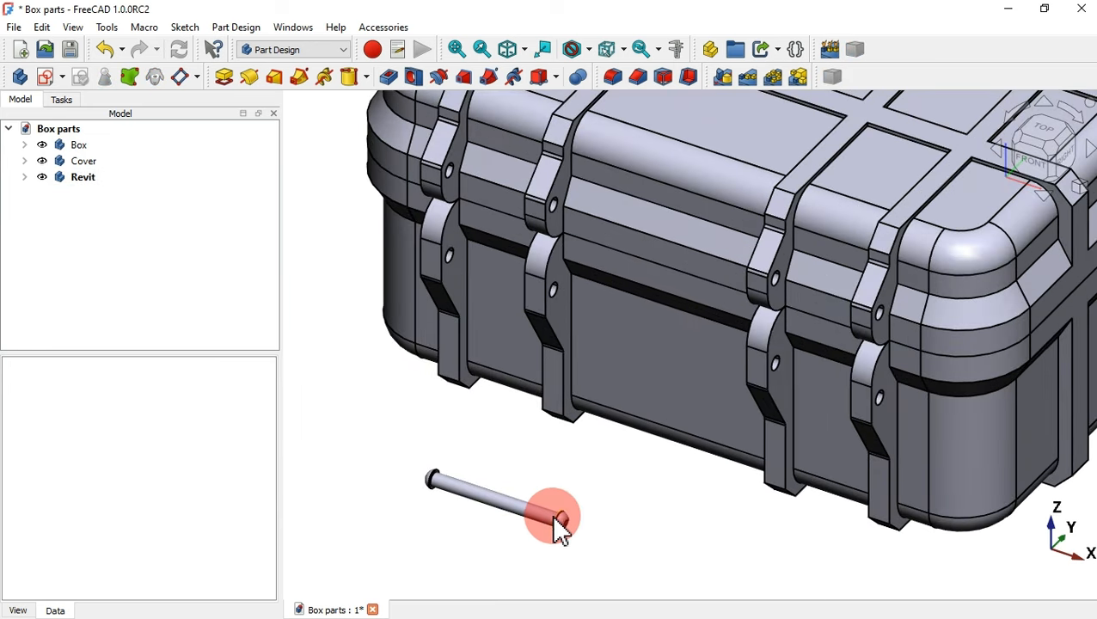
click(560, 524)
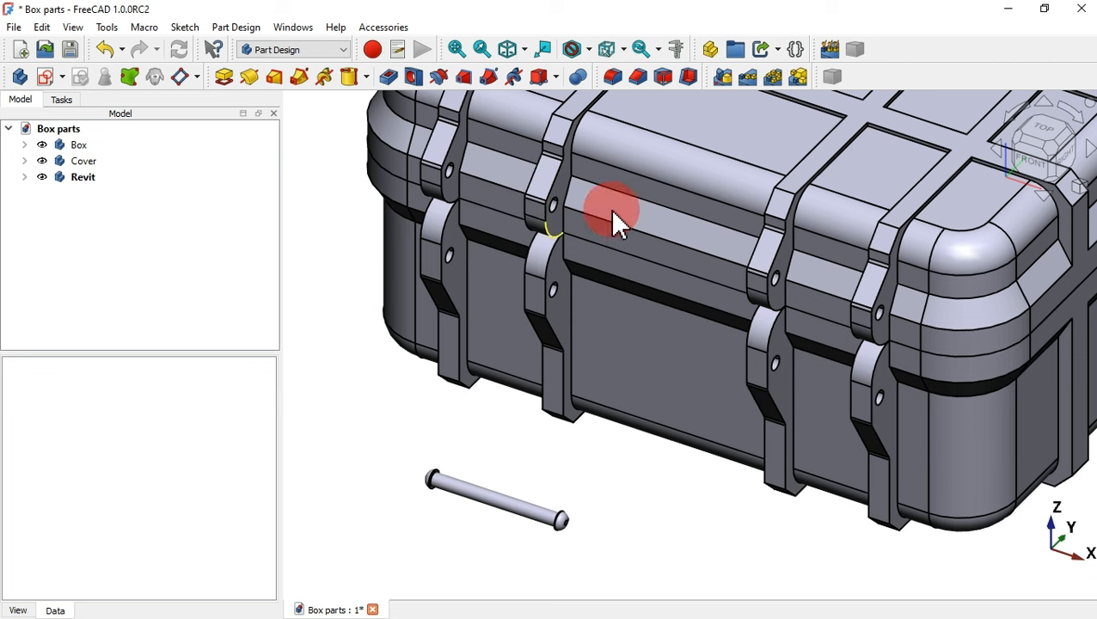
- In the Draft workbench, move the Revit body from the centre of its +X head's inner edge to the hole centre in the box's outermost +X front lug
click(316, 62)
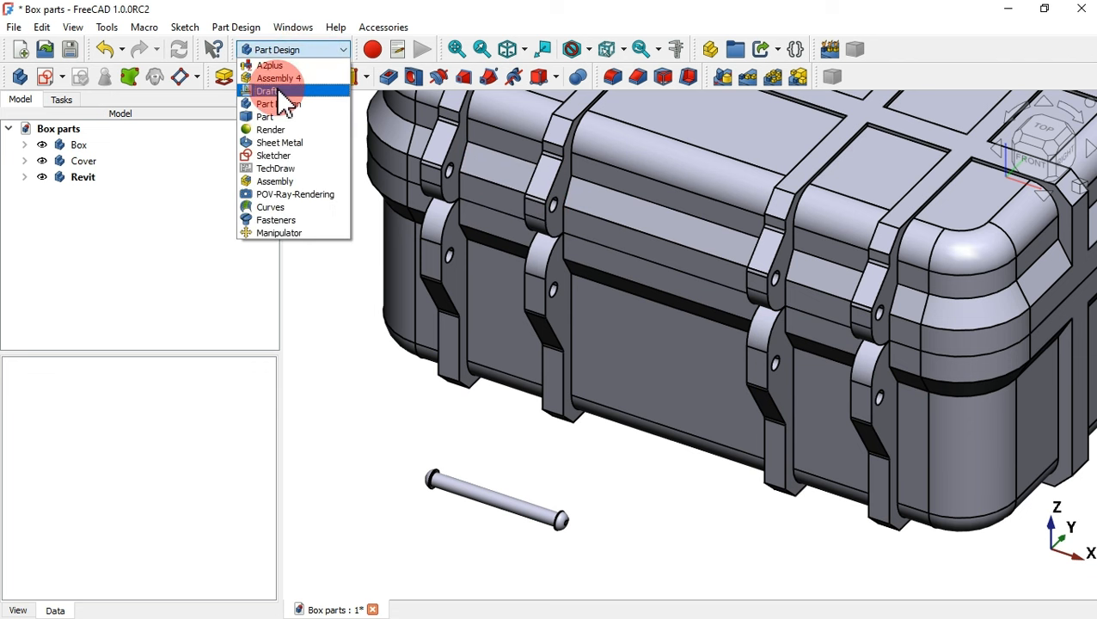
click(280, 88)
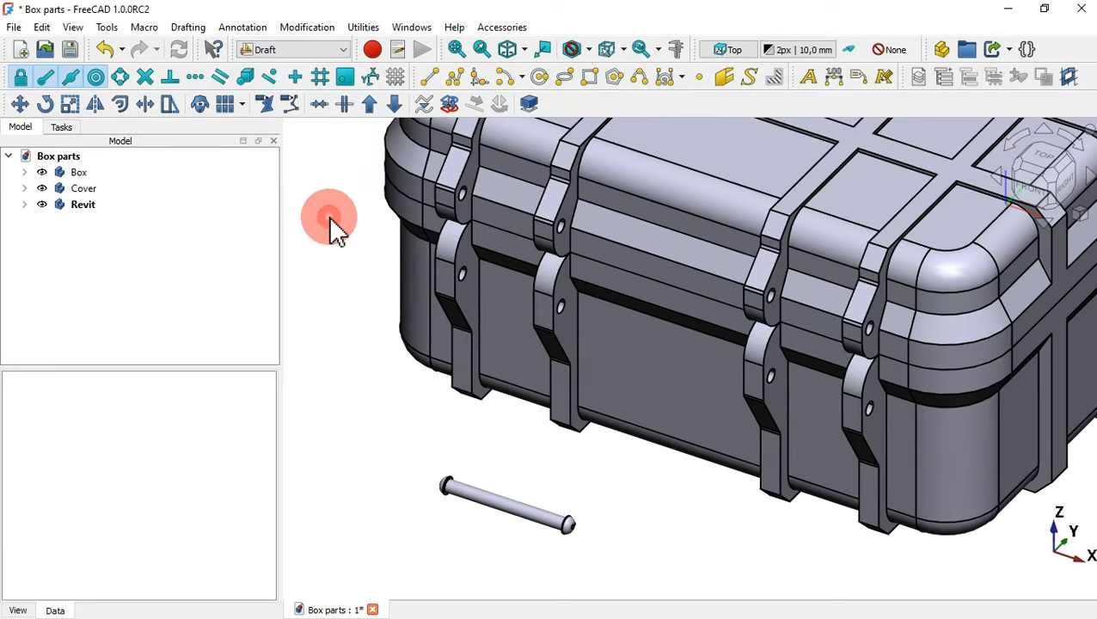
click(84, 207)
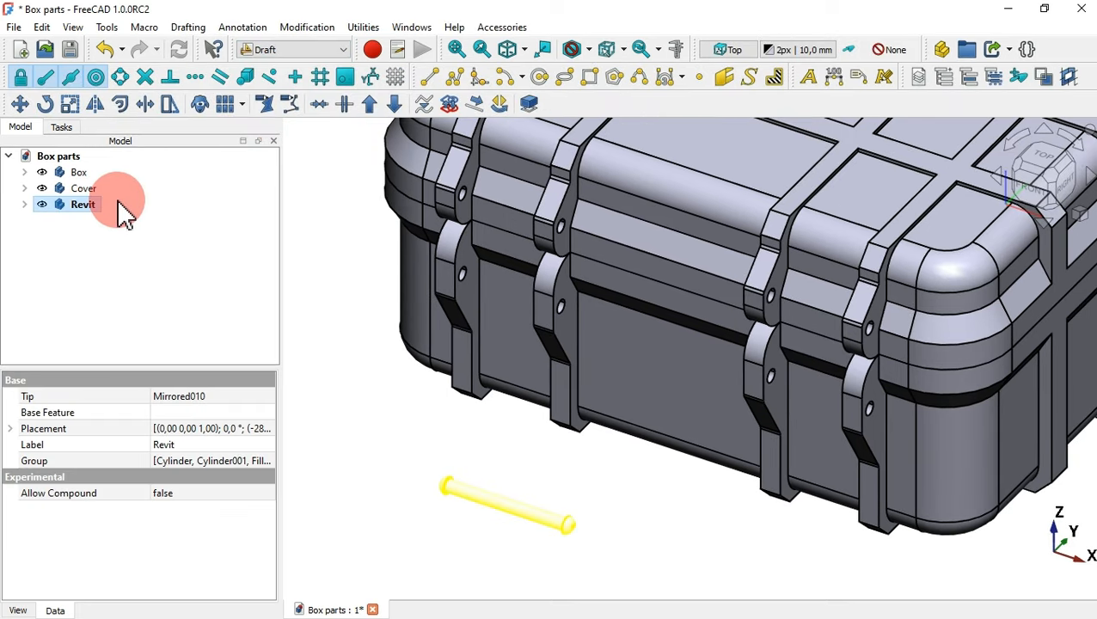
click(21, 104)
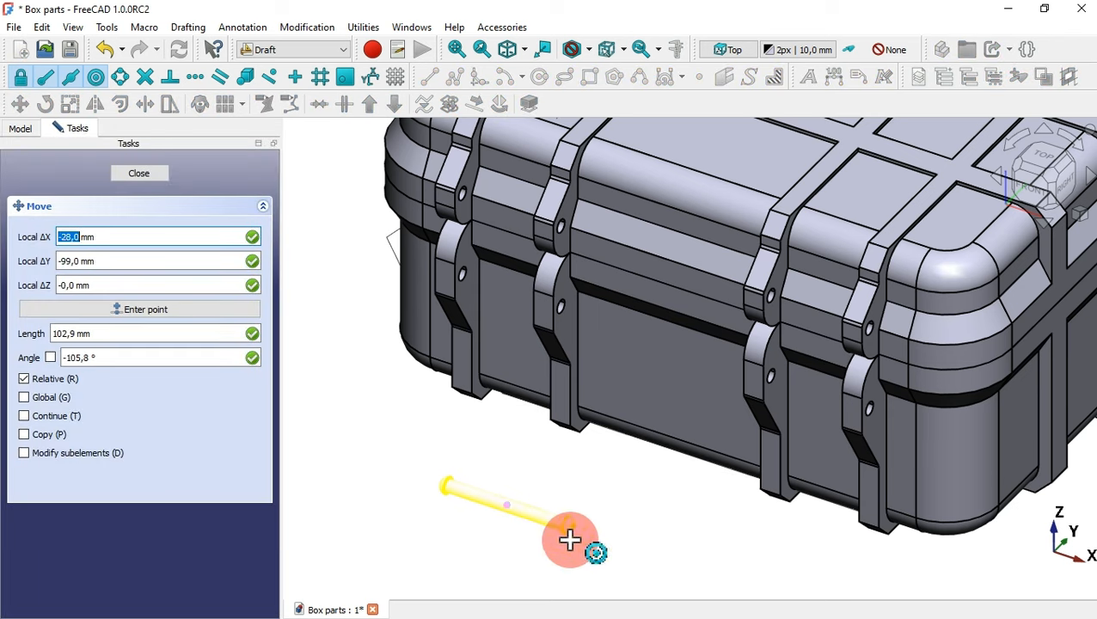
scroll(590, 560, up, 5)
scroll(582, 563, up, 1)
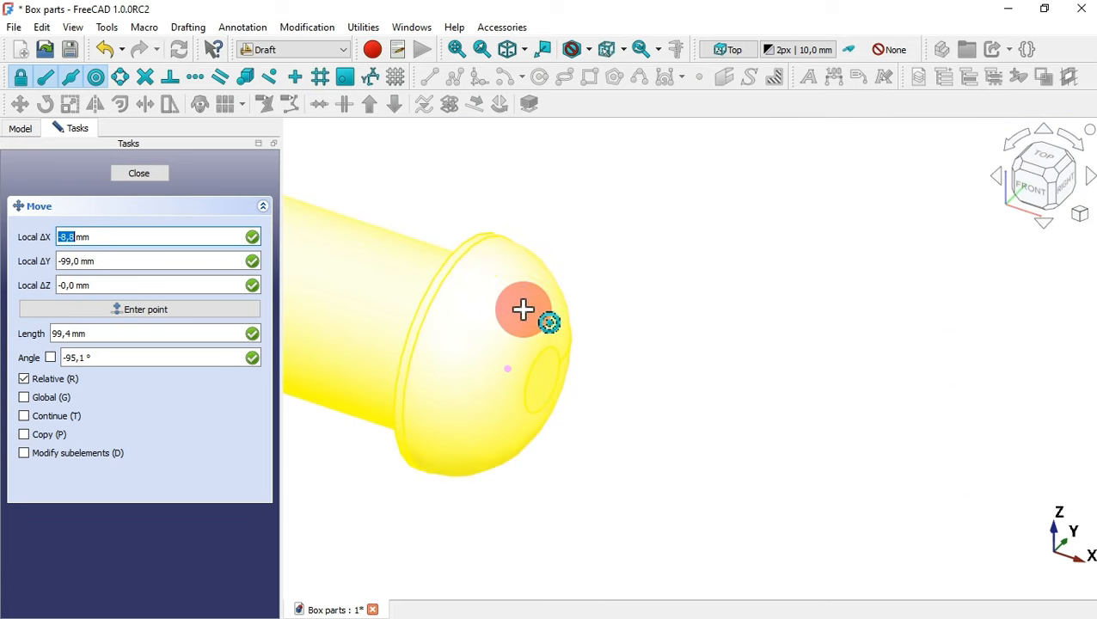
click(463, 245)
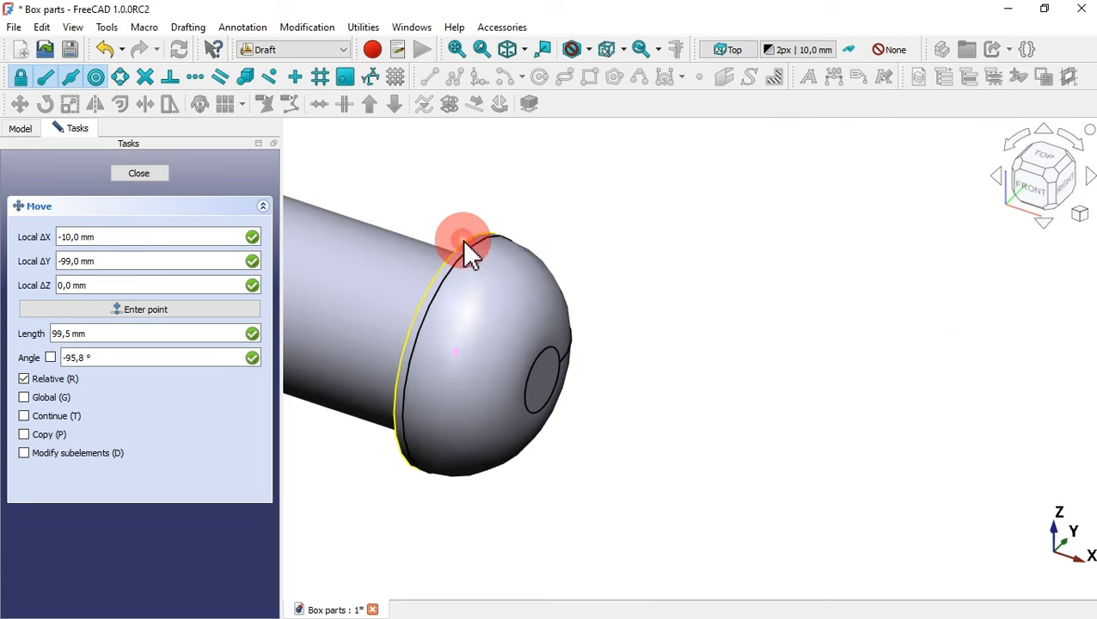
scroll(477, 374, down, 5)
scroll(485, 400, down, 2)
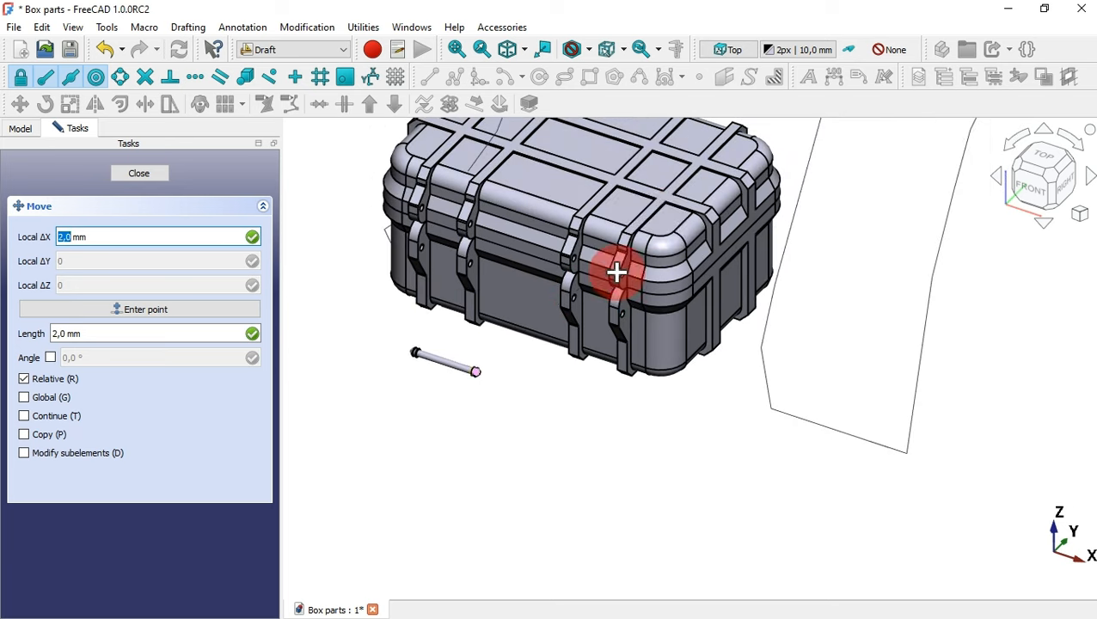
scroll(656, 216, up, 3)
scroll(619, 416, up, 5)
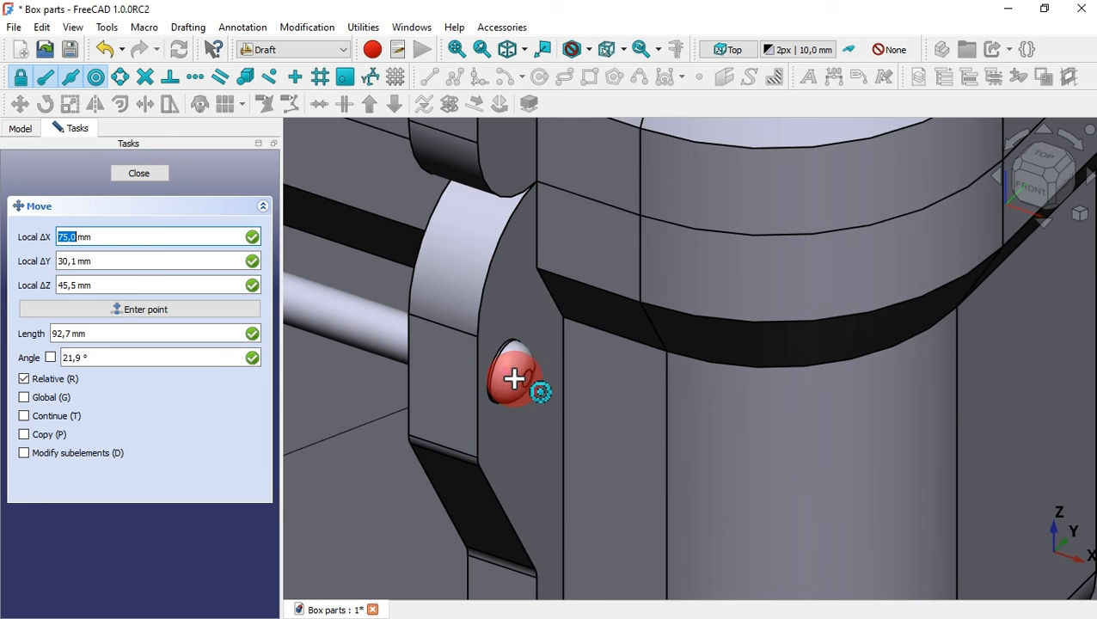
click(513, 378)
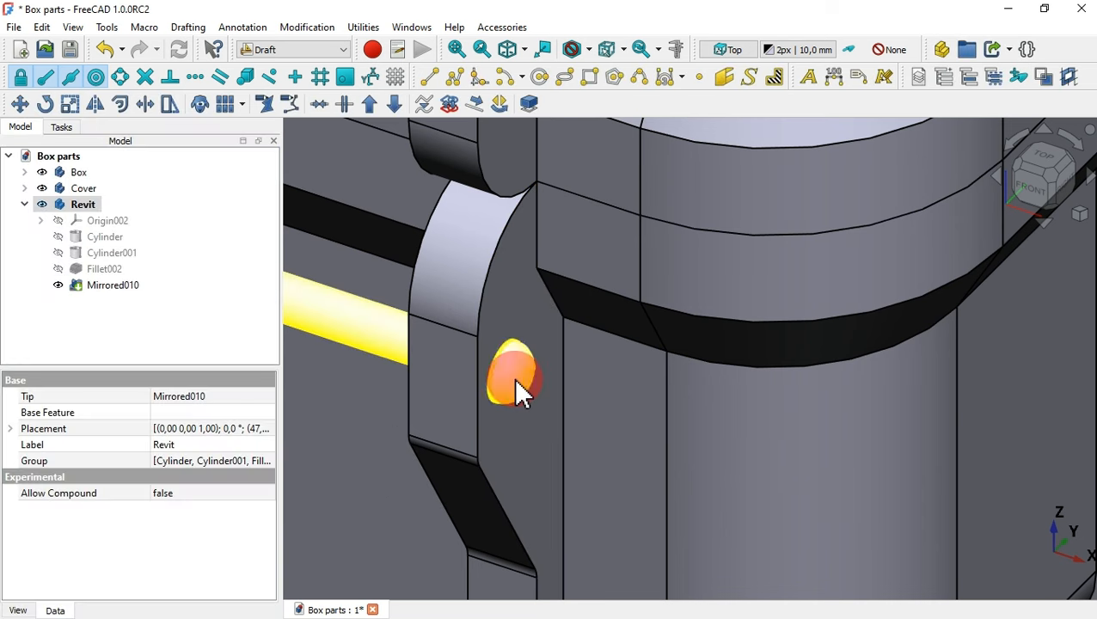
scroll(653, 340, down, 8)
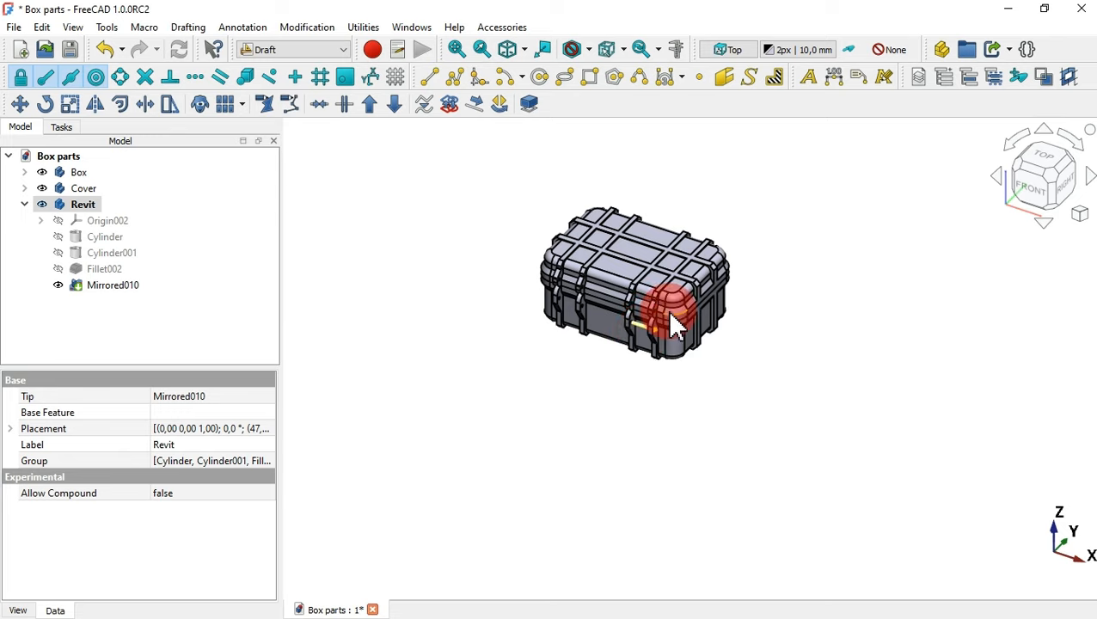
- Switch to the Part Design workbench and create a new empty body in the Box parts document
scroll(675, 325, up, 8)
middle_drag(449, 495, 486, 486)
key(0)
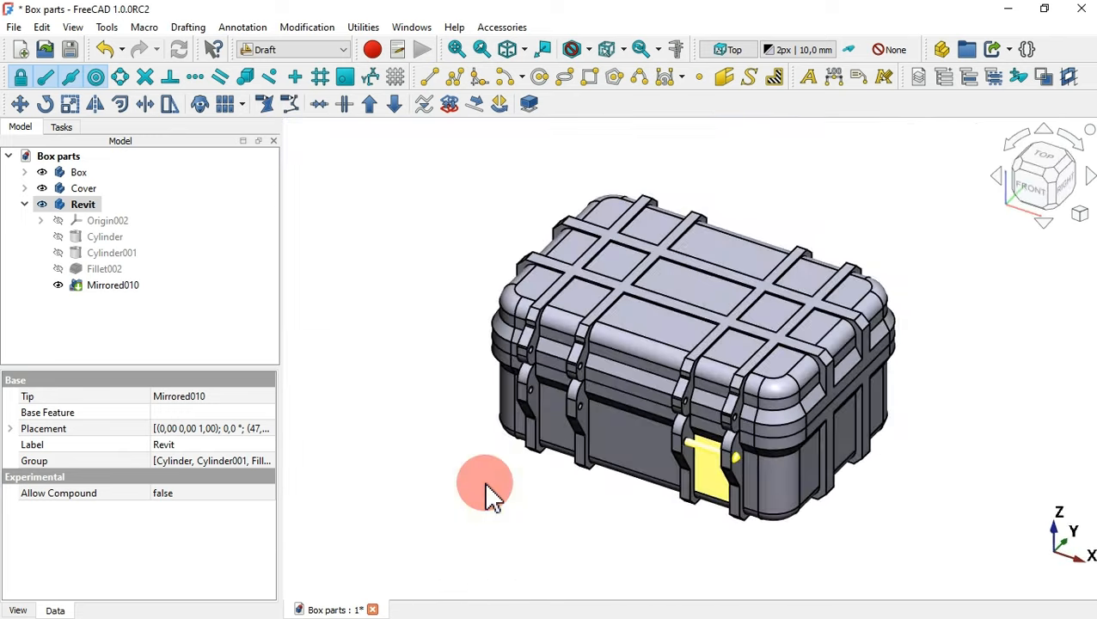
click(297, 52)
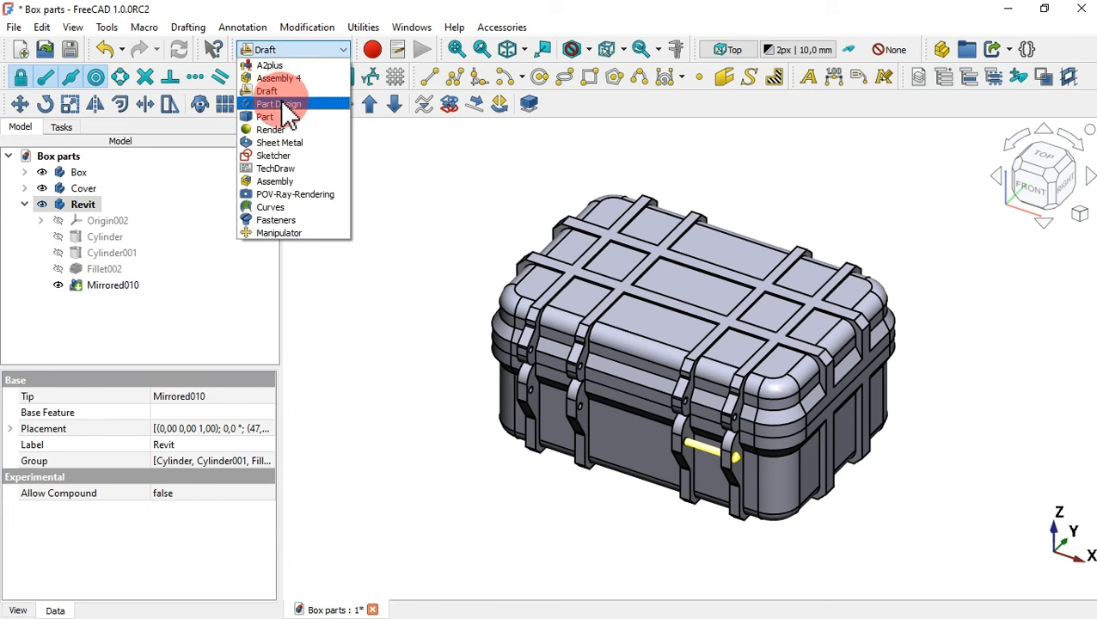
click(289, 105)
click(352, 196)
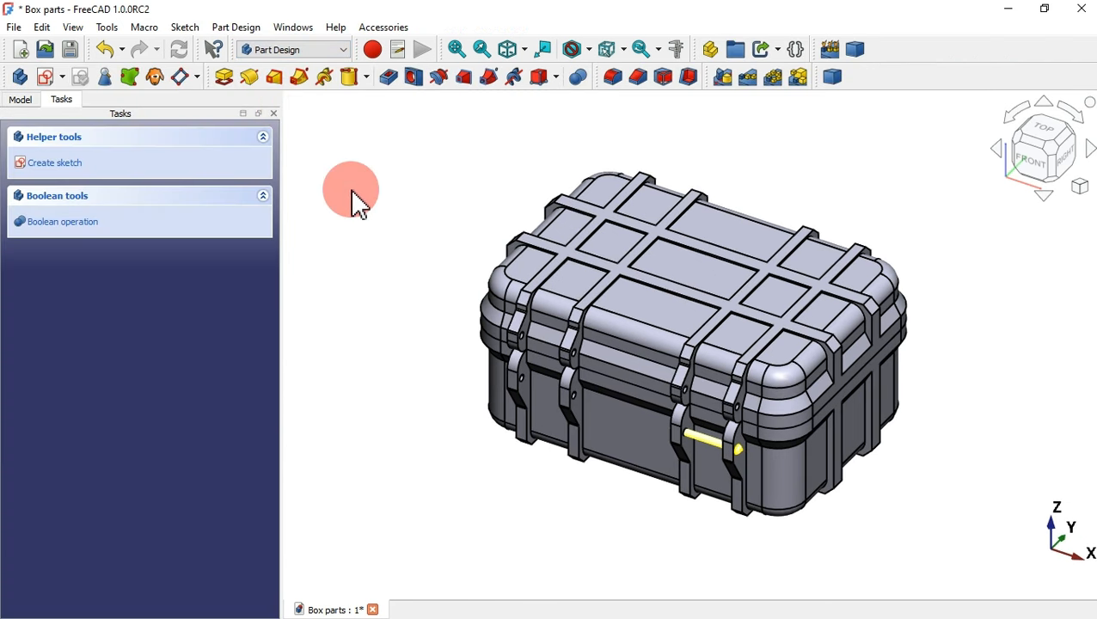
click(19, 101)
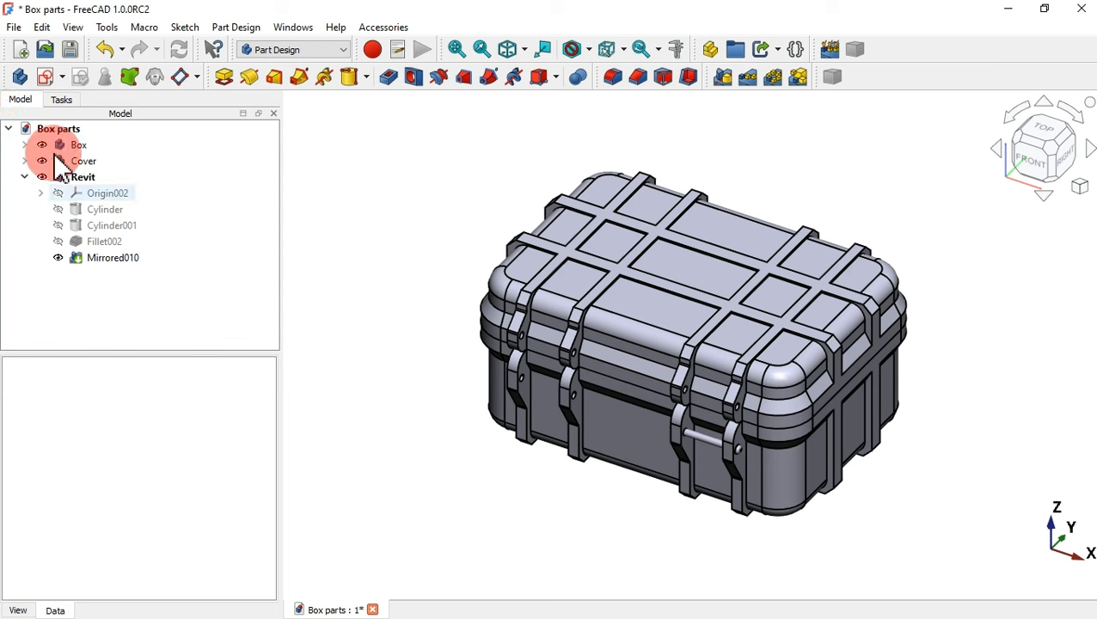
click(21, 76)
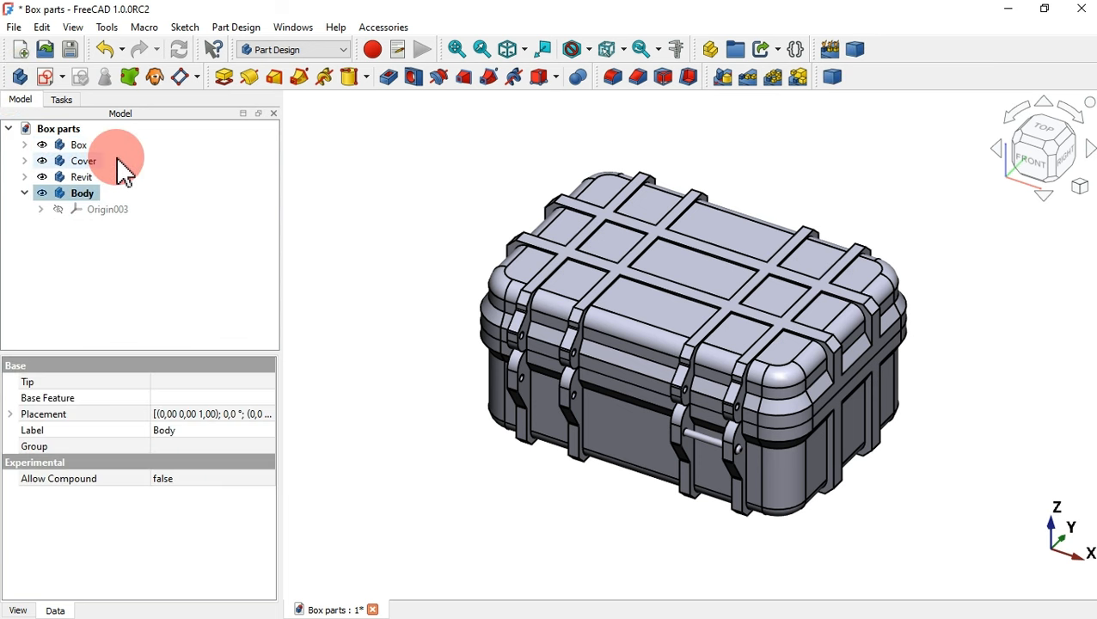
click(142, 248)
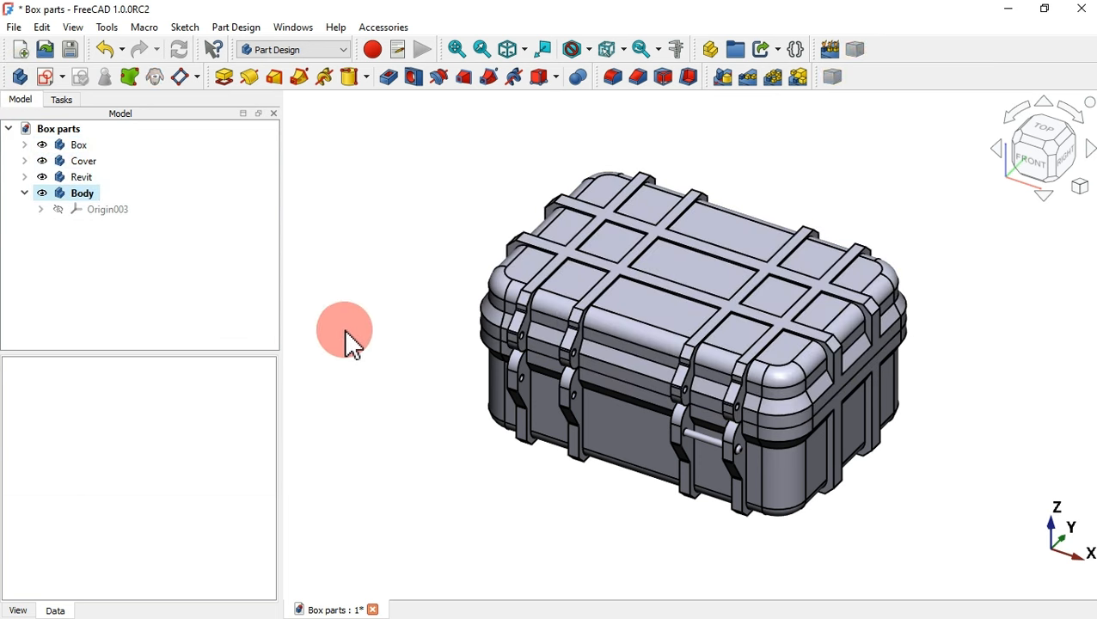
scroll(471, 402, up, 5)
scroll(464, 387, down, 2)
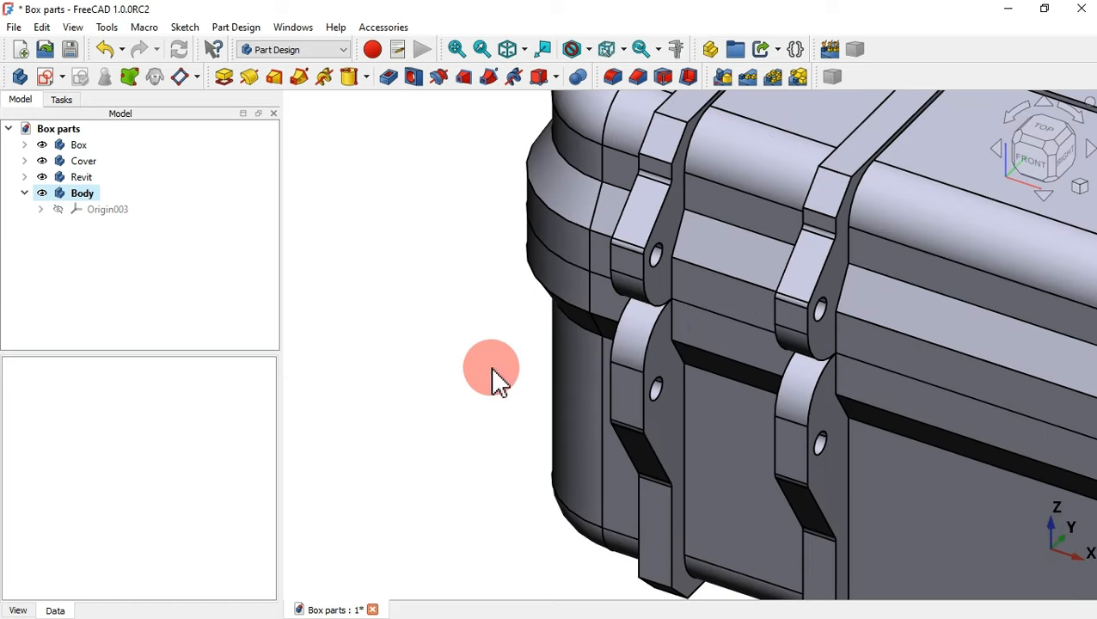
click(656, 275)
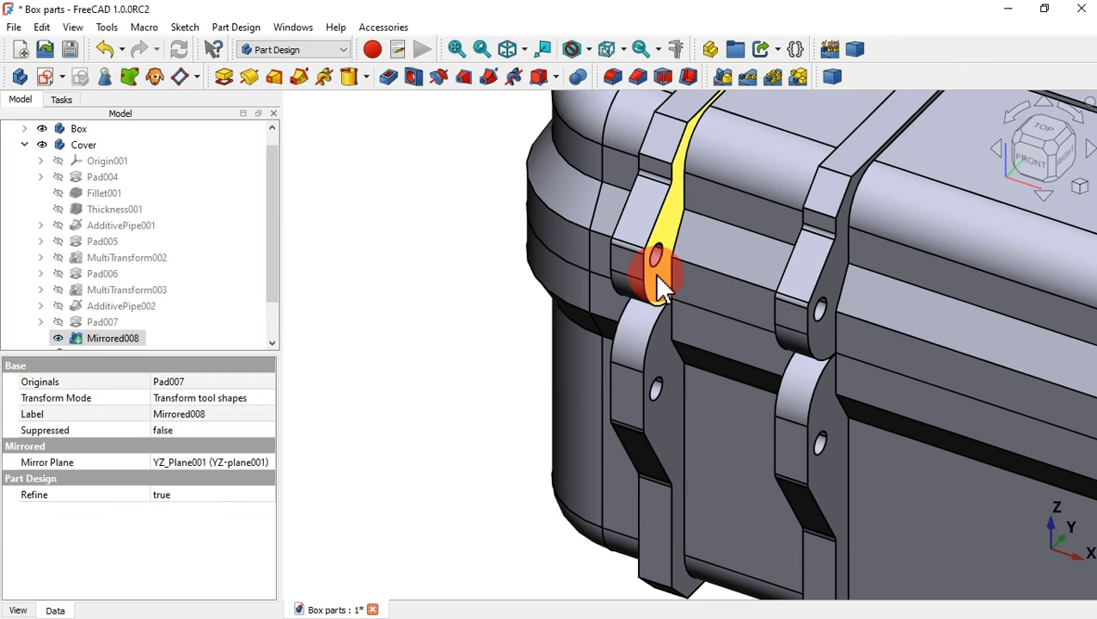
click(46, 77)
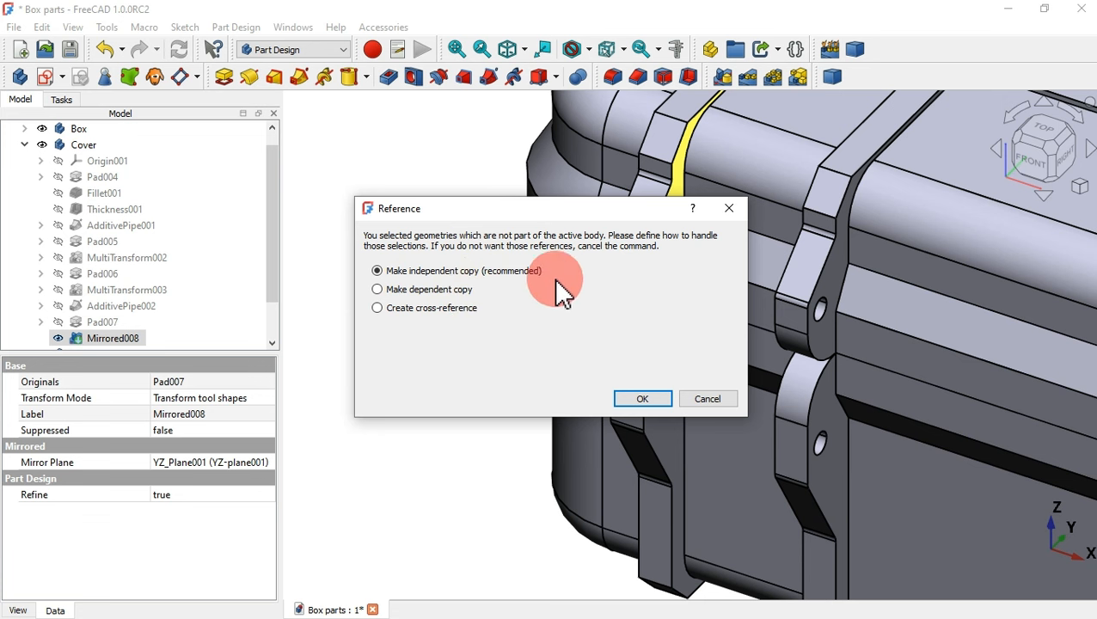
click(733, 209)
click(24, 144)
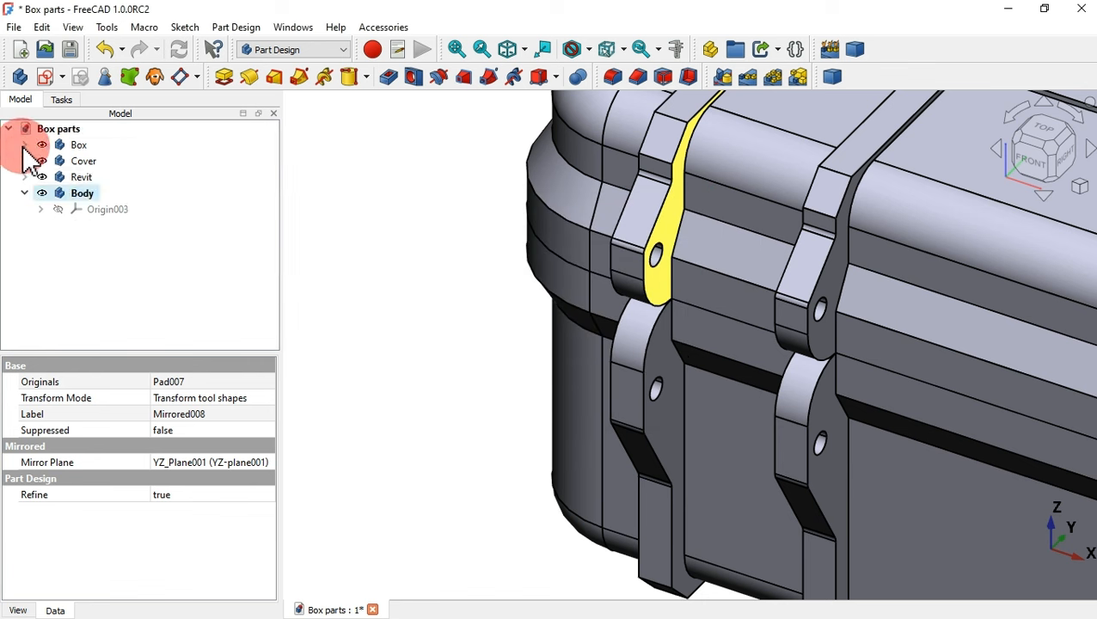
click(116, 279)
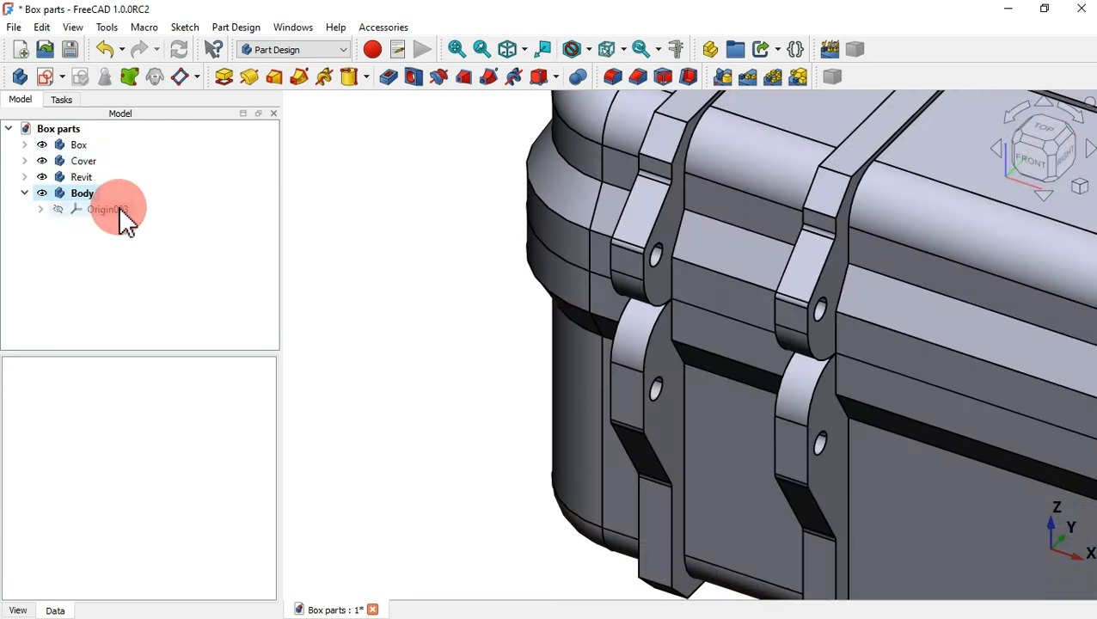
- Create a sub-shape binder of the Box and Cover bodies in the new body, hide both originals and fit the view
click(77, 147)
ctrl+click(79, 160)
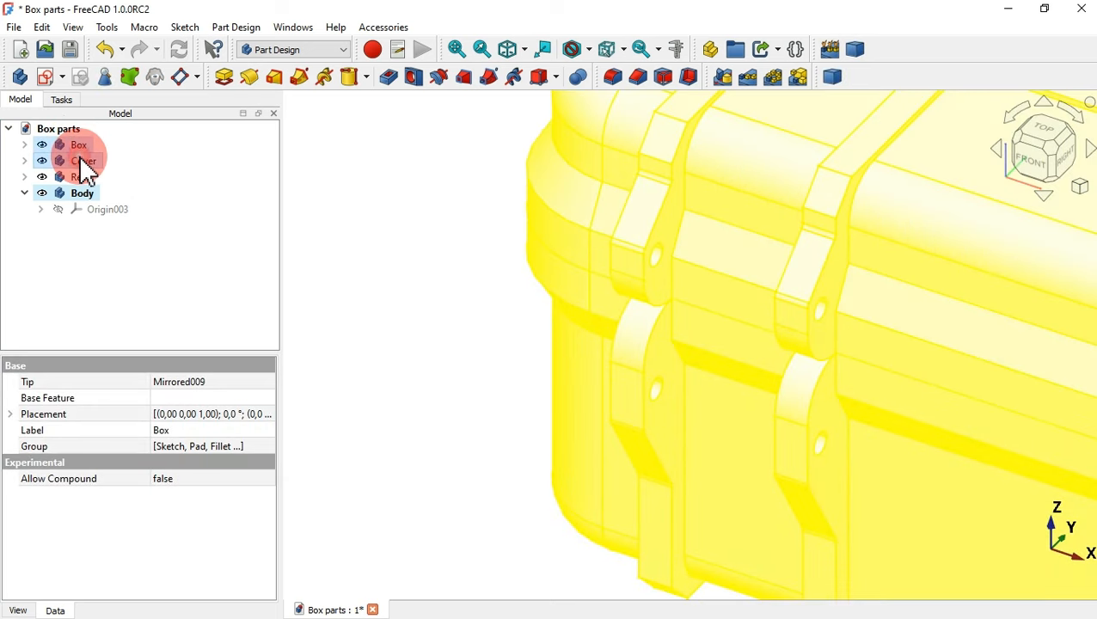
click(131, 75)
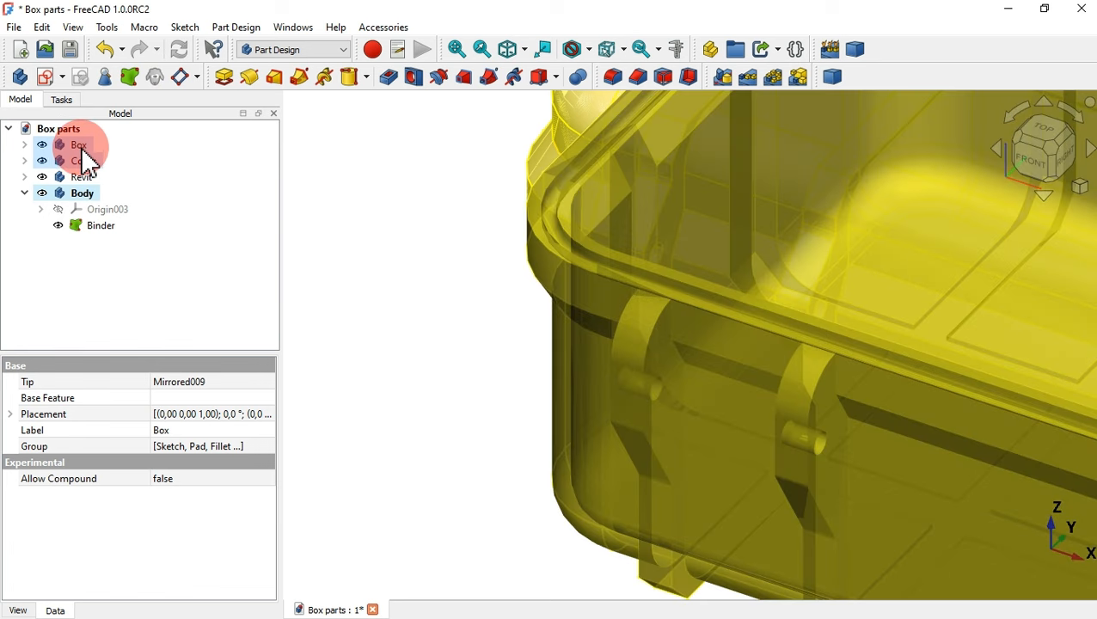
key(space)
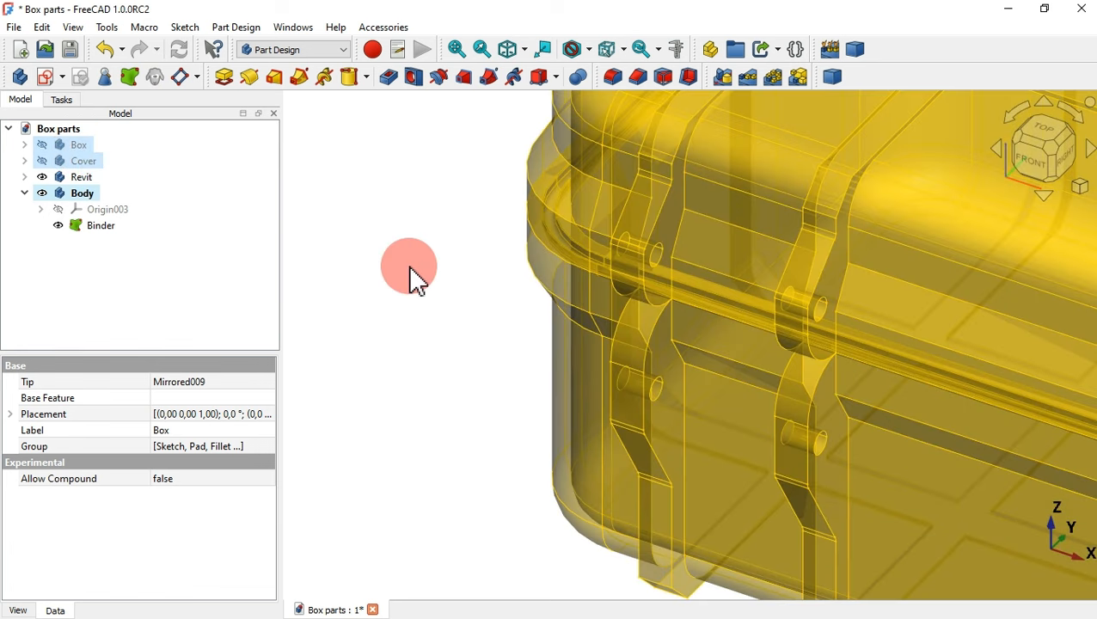
click(409, 264)
key(v)
key(f)
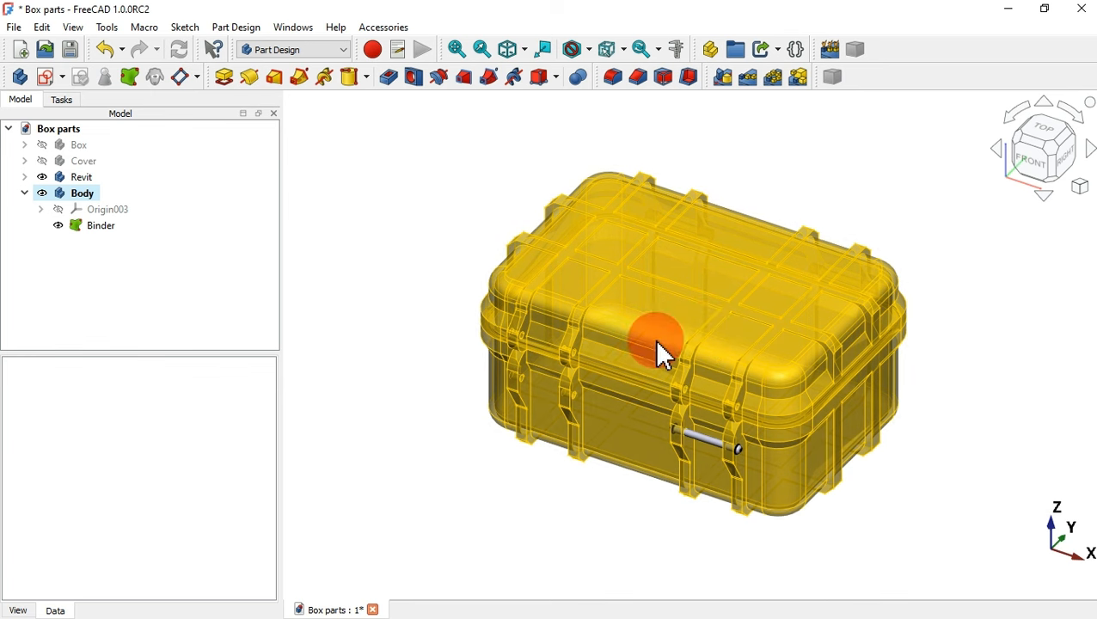
- Create a sketch on the inner side face of the cover's outermost -X front lug in the binder, with section view on
scroll(583, 365, up, 5)
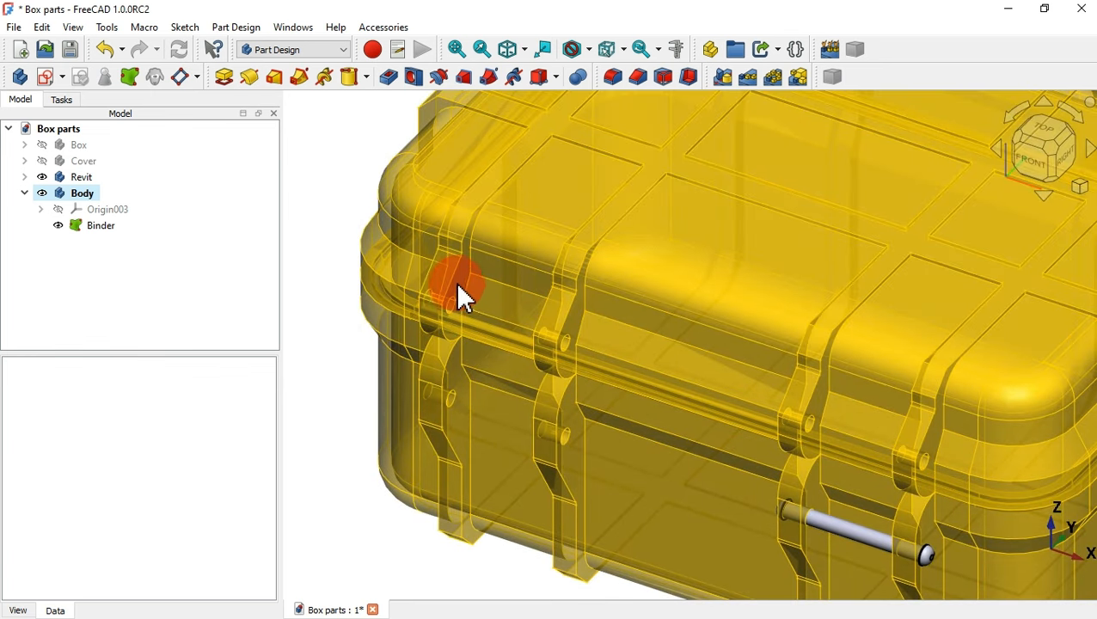
click(464, 295)
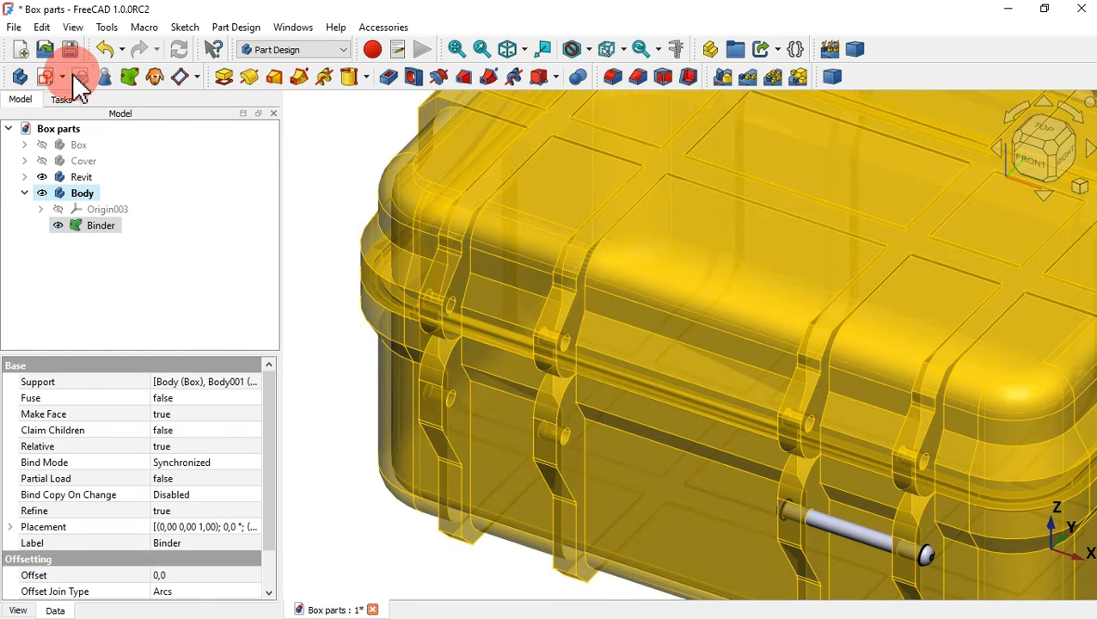
click(46, 74)
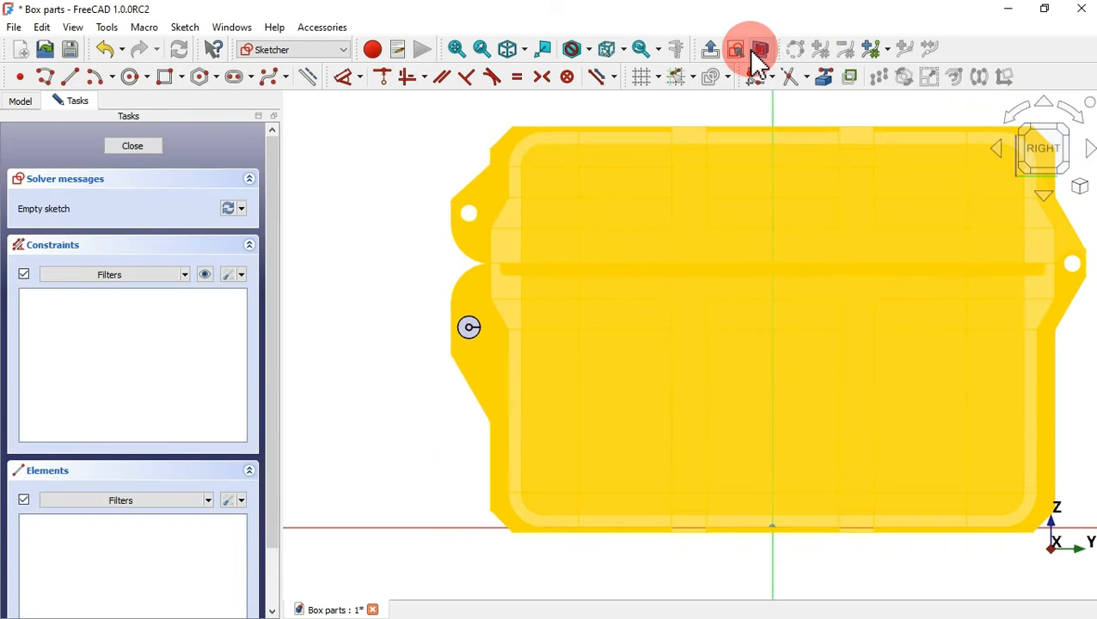
click(758, 53)
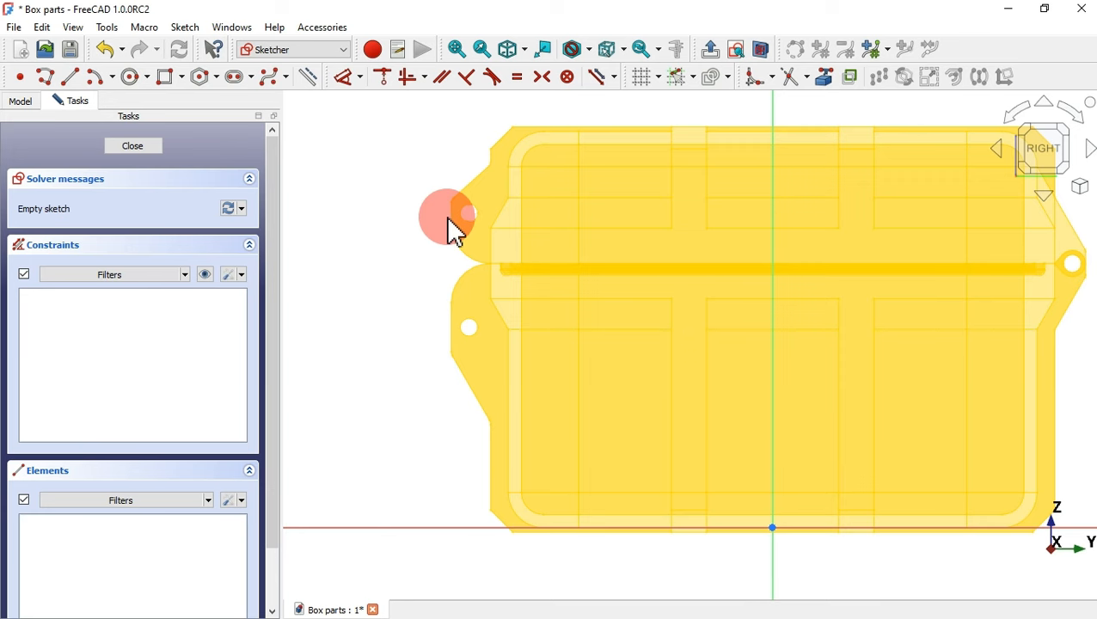
- Import the hole edges of the cover's upper front lug and the box's lower front lug as external geometry
scroll(454, 230, up, 4)
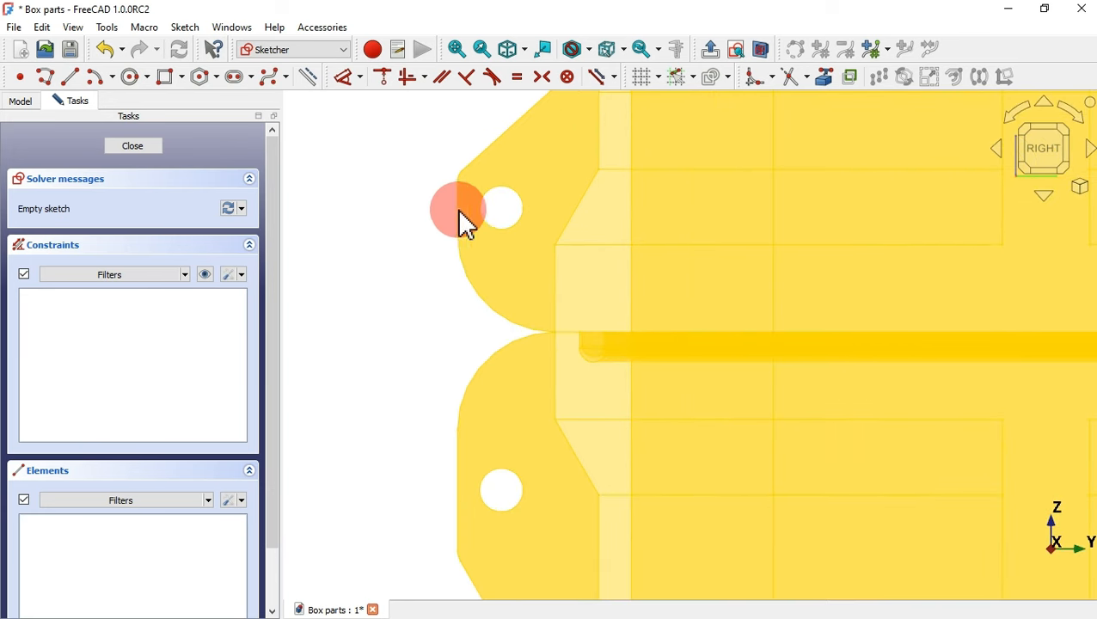
click(826, 76)
click(503, 229)
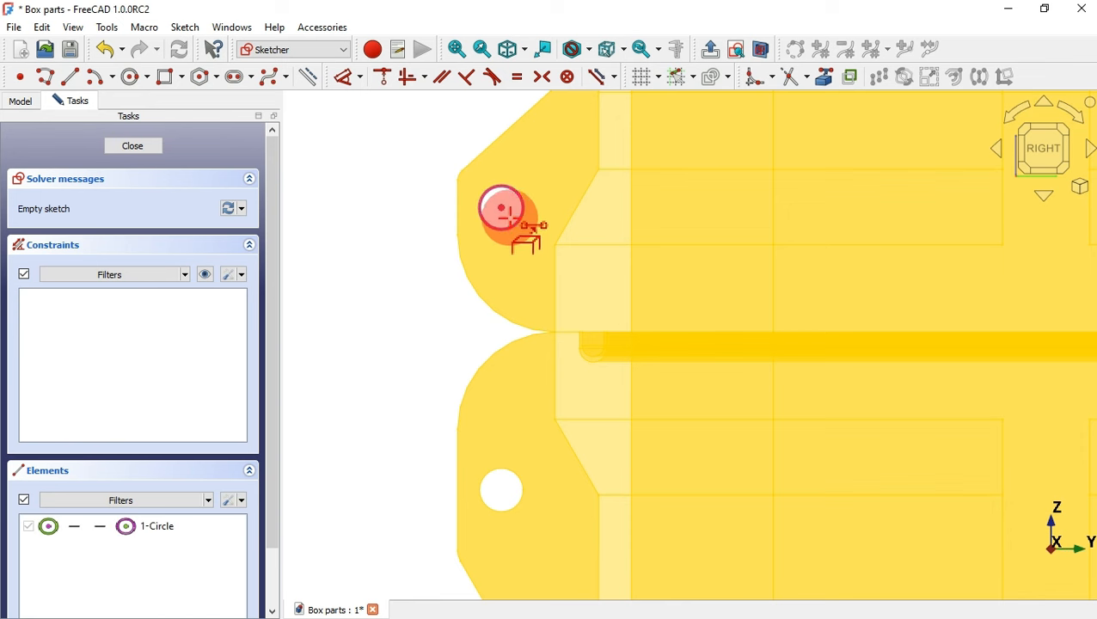
click(505, 478)
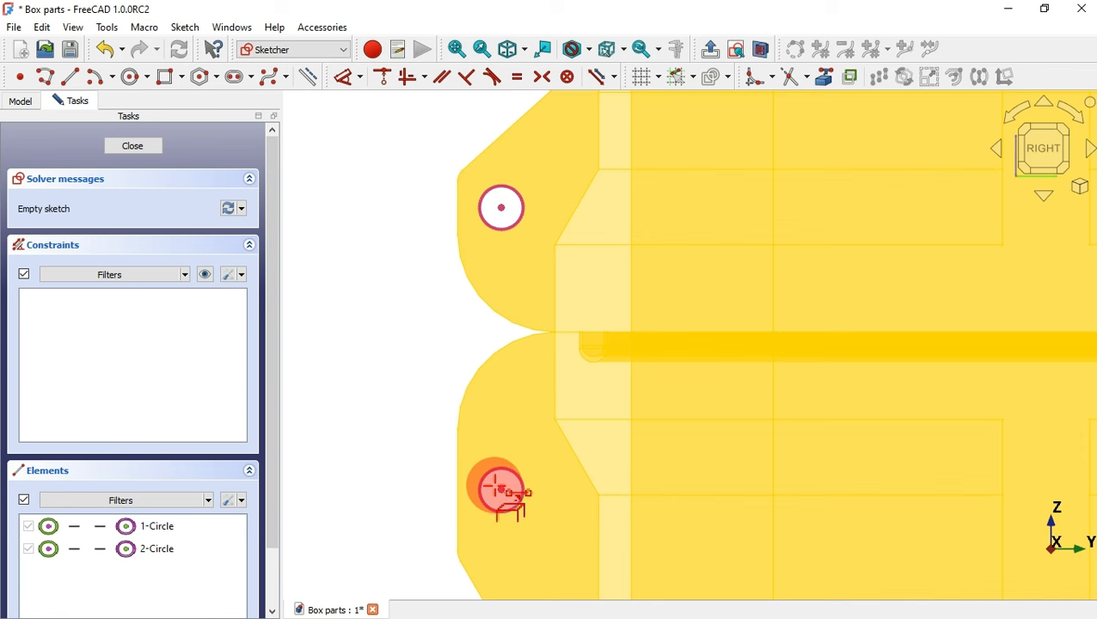
- Sketch a vertical line along the front edges of the two lugs, from just below the upper hole's level to the lower hole's level
click(73, 78)
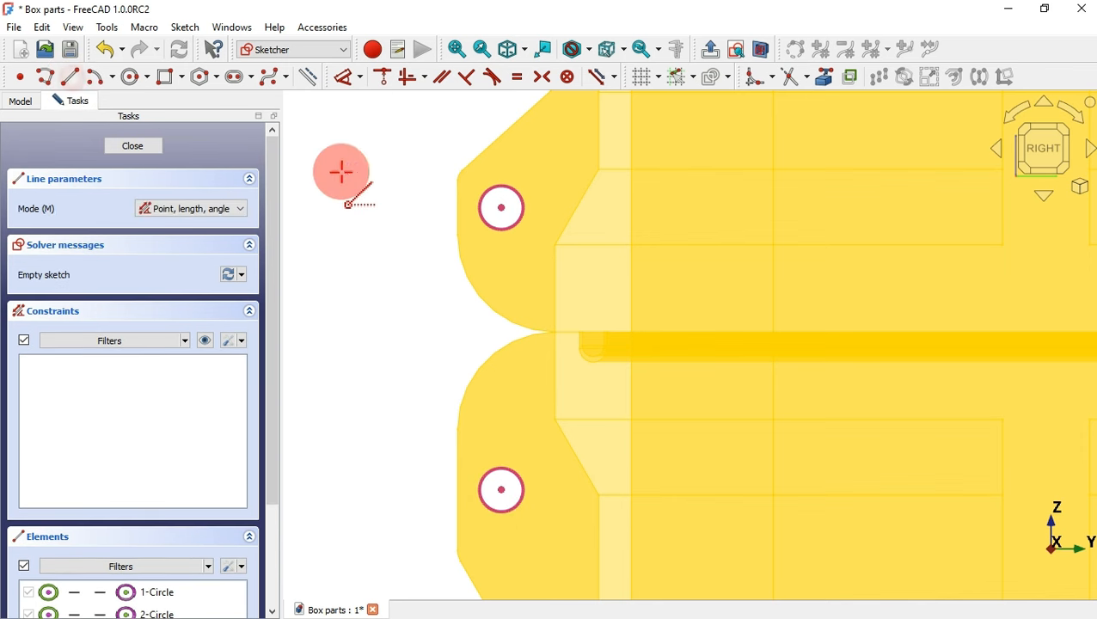
click(460, 226)
click(462, 489)
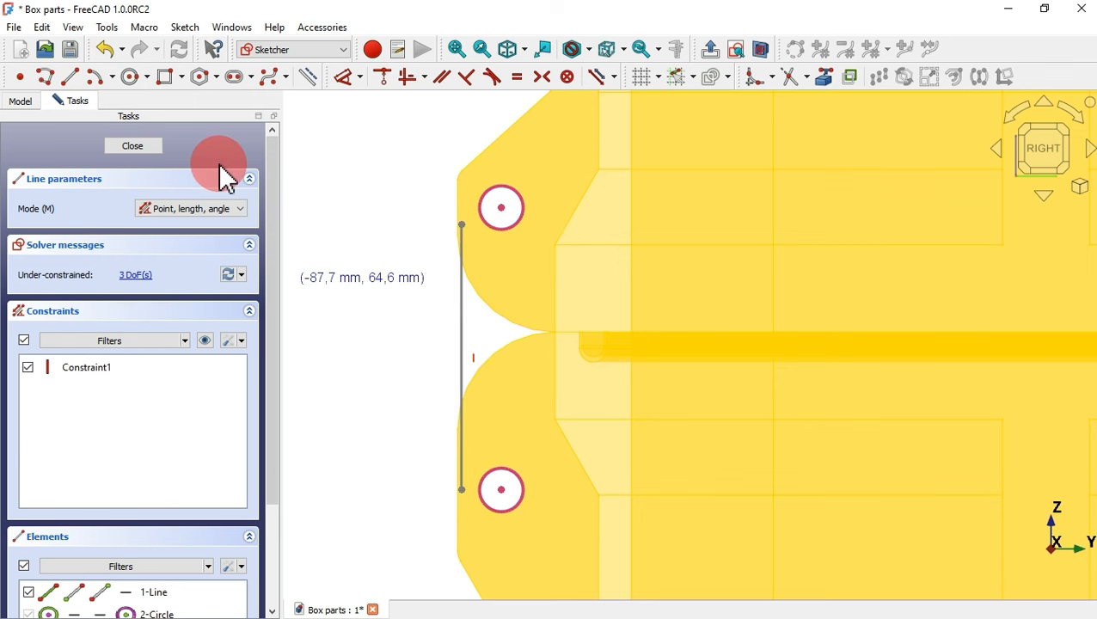
- Centred on the upper hole, sketch a circle around it and an outer arc of about 4 mm radius starting at the line's upper end
click(131, 78)
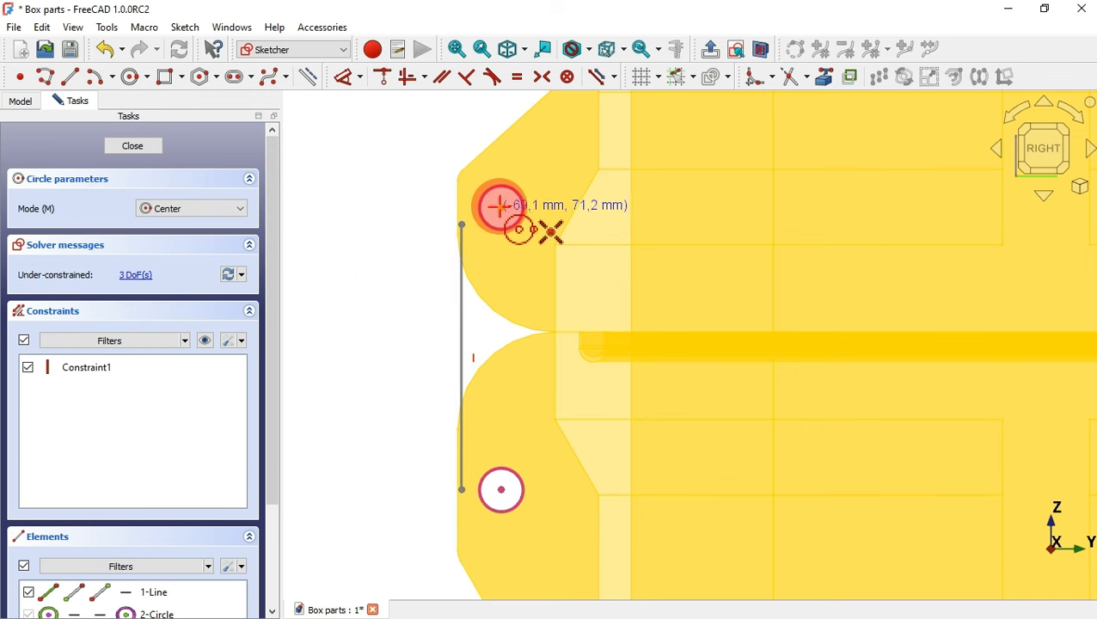
click(502, 206)
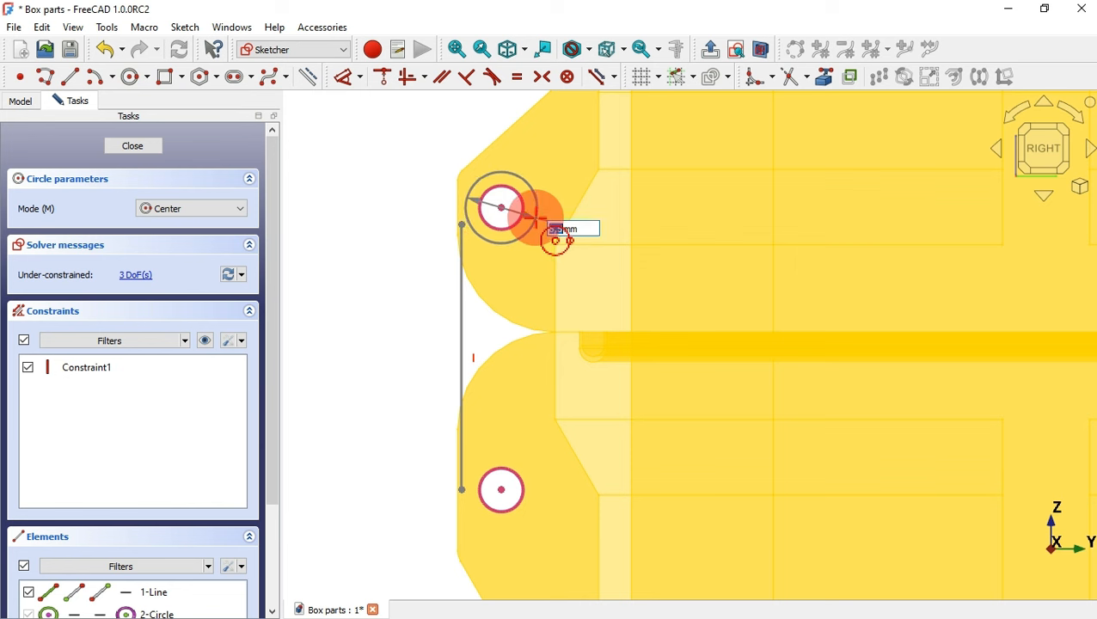
click(539, 221)
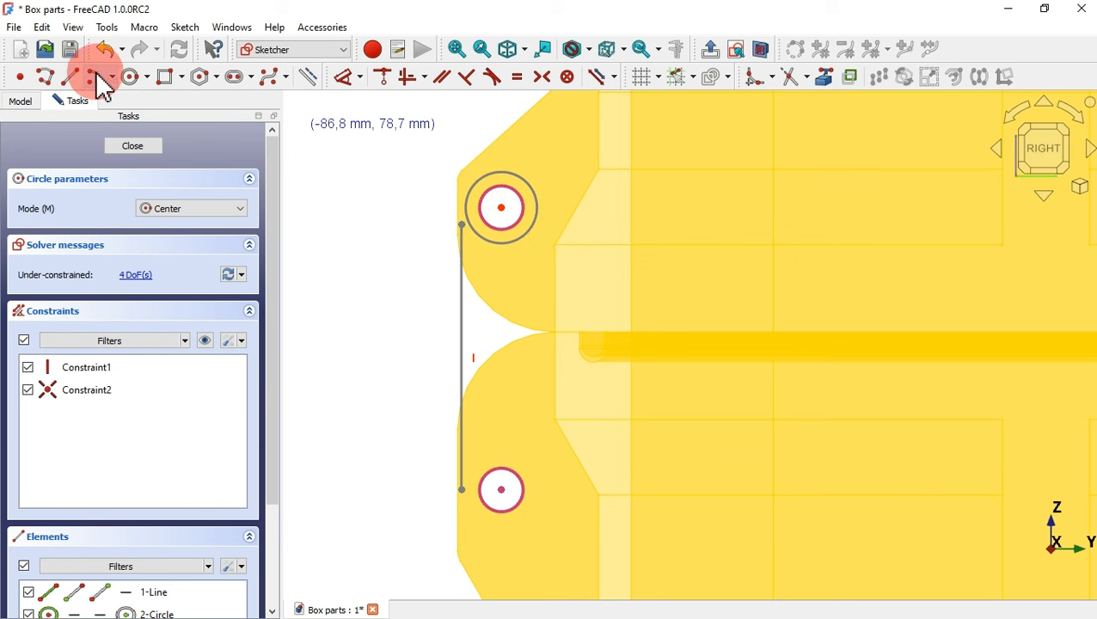
click(501, 207)
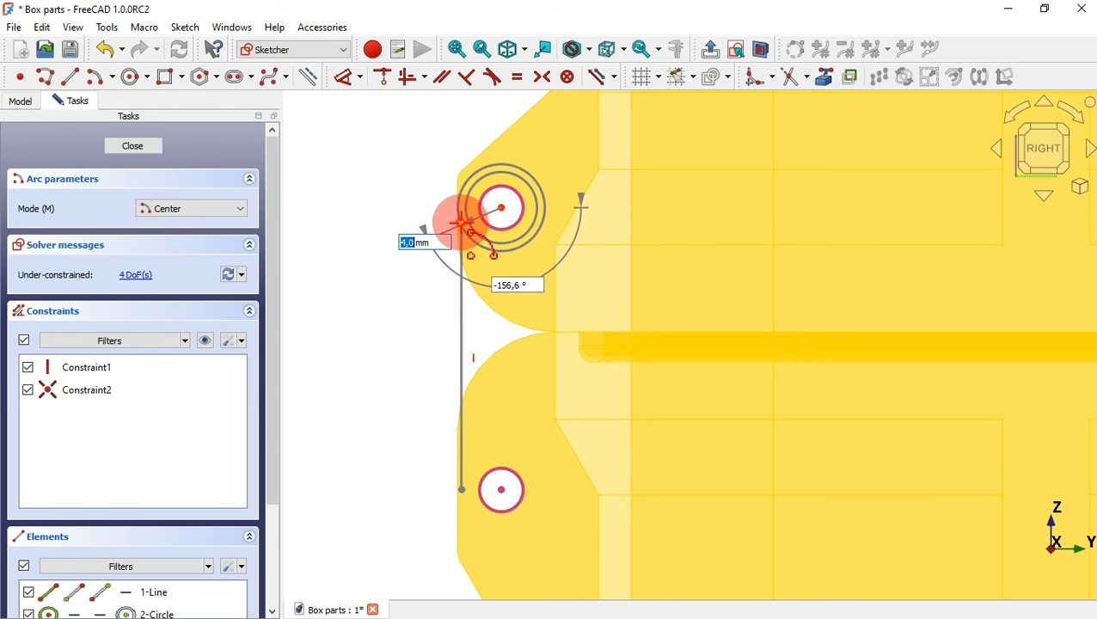
click(461, 222)
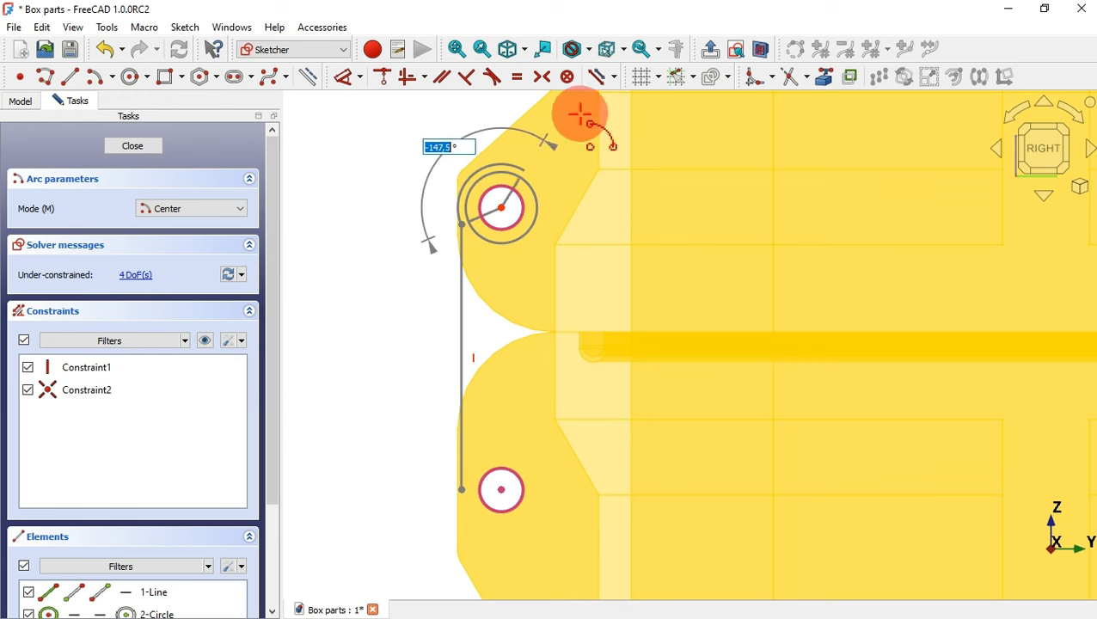
click(543, 253)
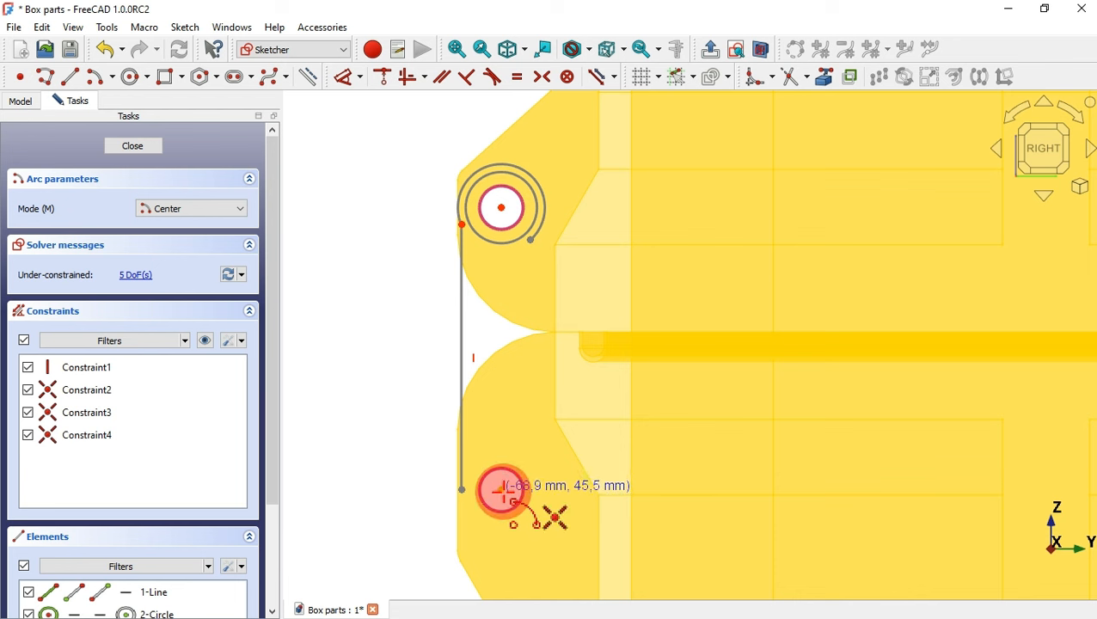
- Sketch two concentric open arcs centred on the lower hole, the inner one passing near the line's lower end and both opening upward
click(501, 490)
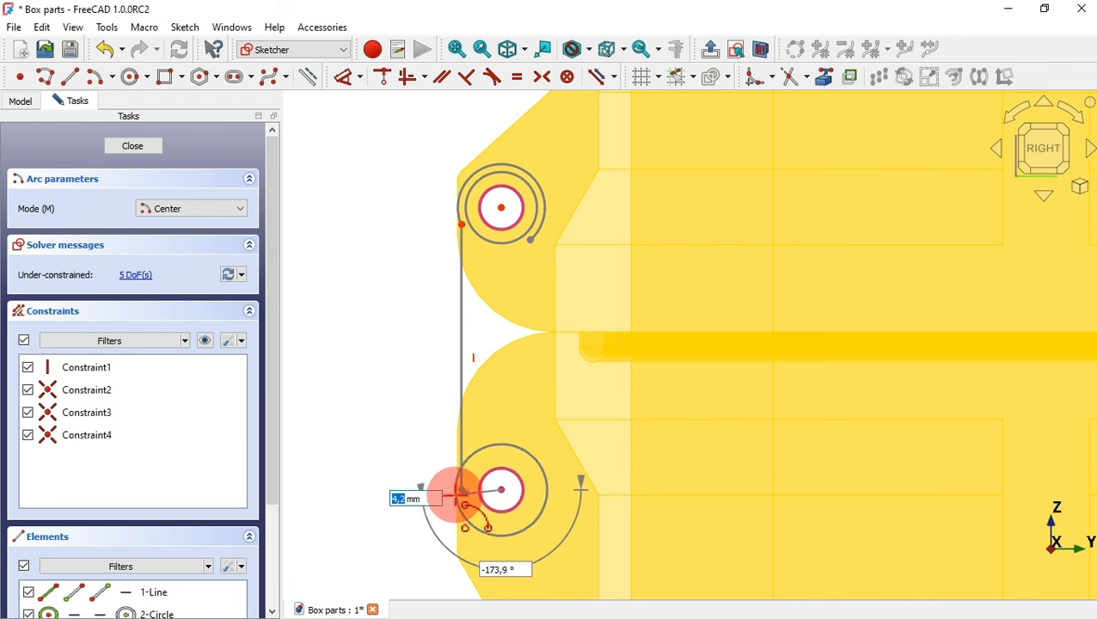
click(444, 465)
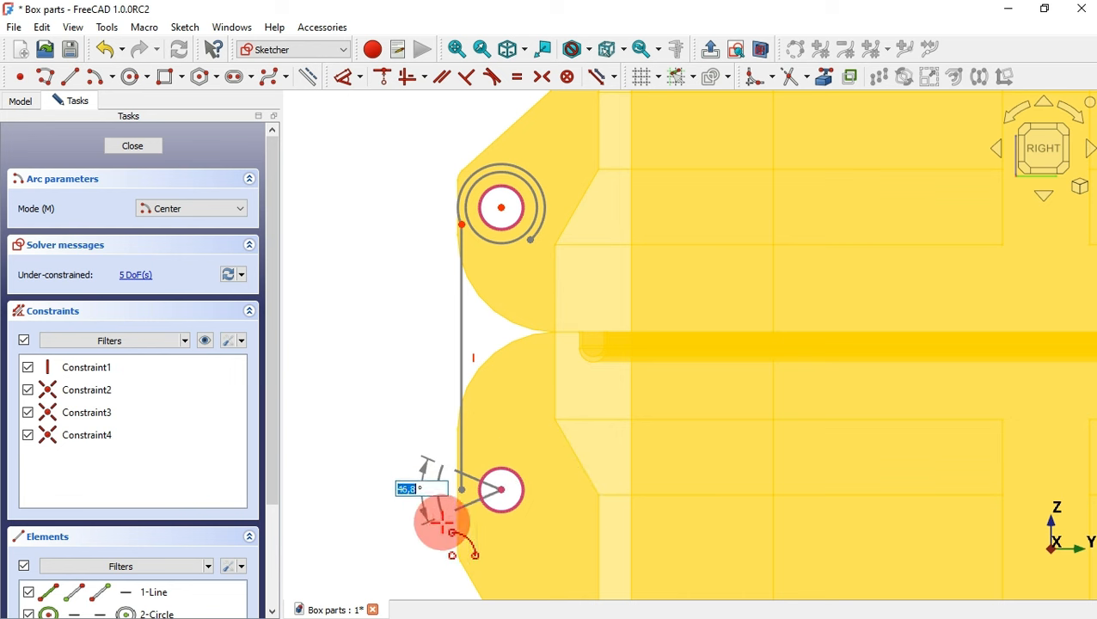
click(542, 481)
scroll(531, 500, up, 1)
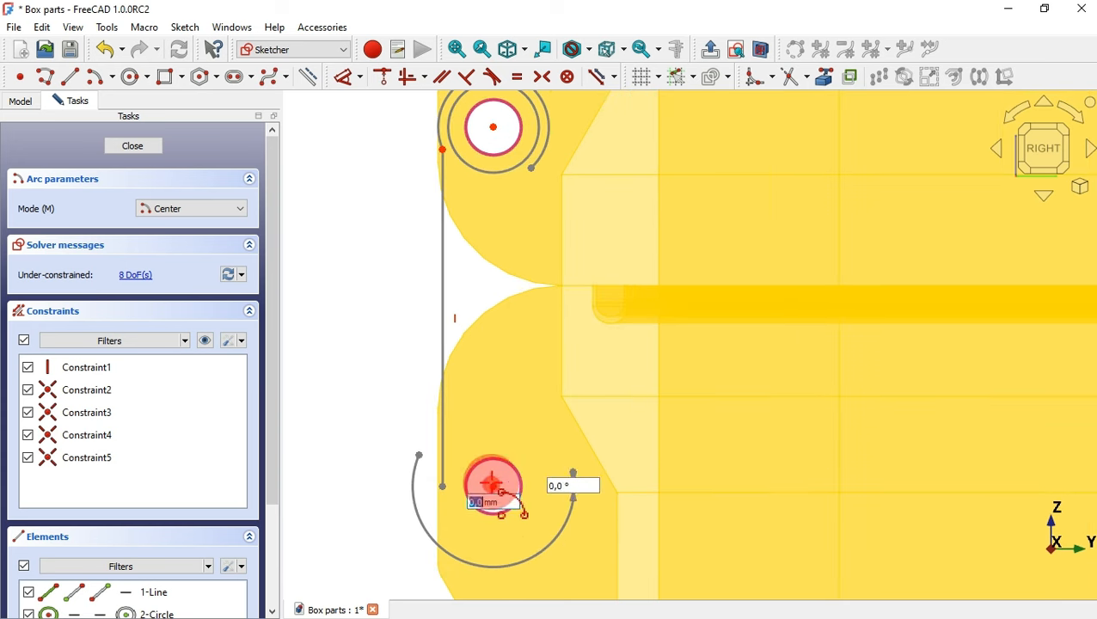
click(492, 486)
click(480, 430)
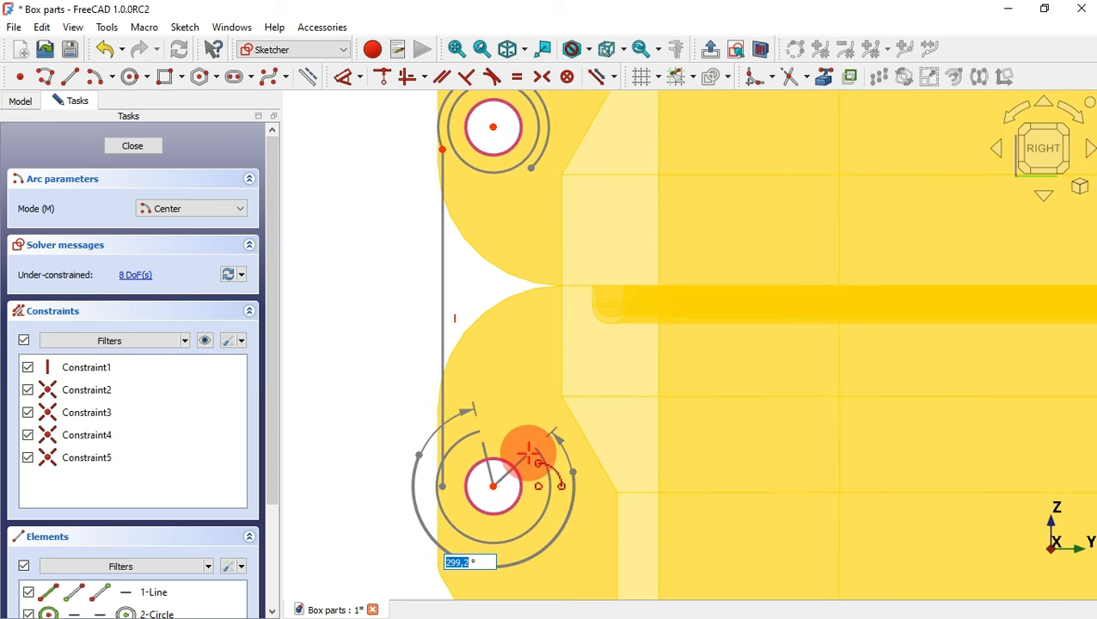
click(543, 471)
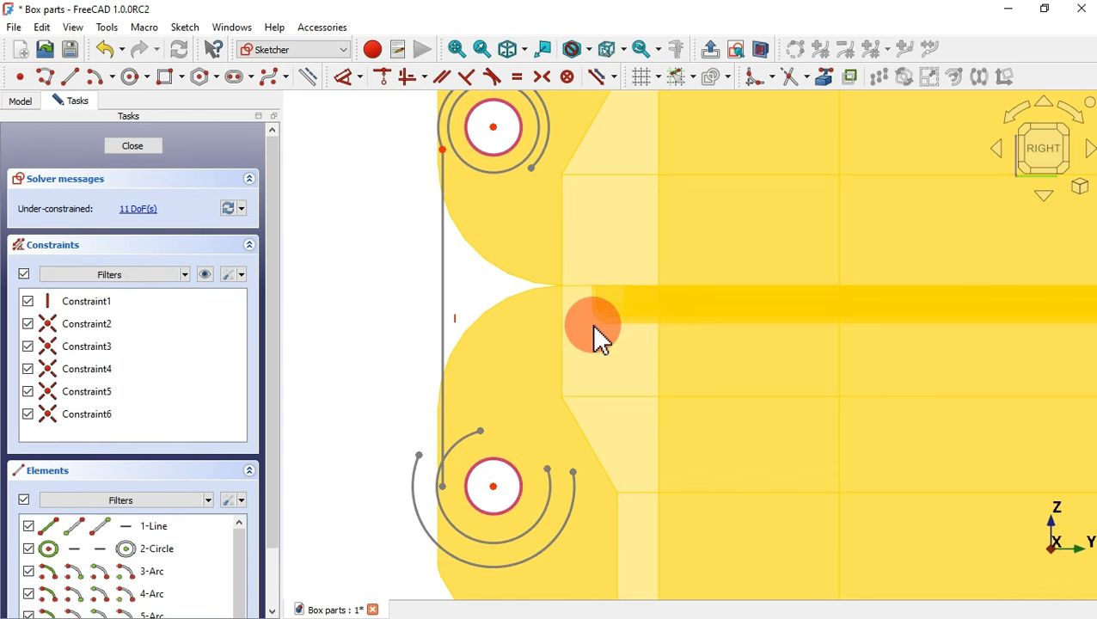
- Make the vertical line's lower end coincident with the front end of the outer arc around the lower hole
scroll(591, 323, down, 1)
mouse_move(473, 454)
mouse_down()
mouse_move(461, 416)
mouse_move(430, 404)
mouse_move(475, 455)
mouse_up()
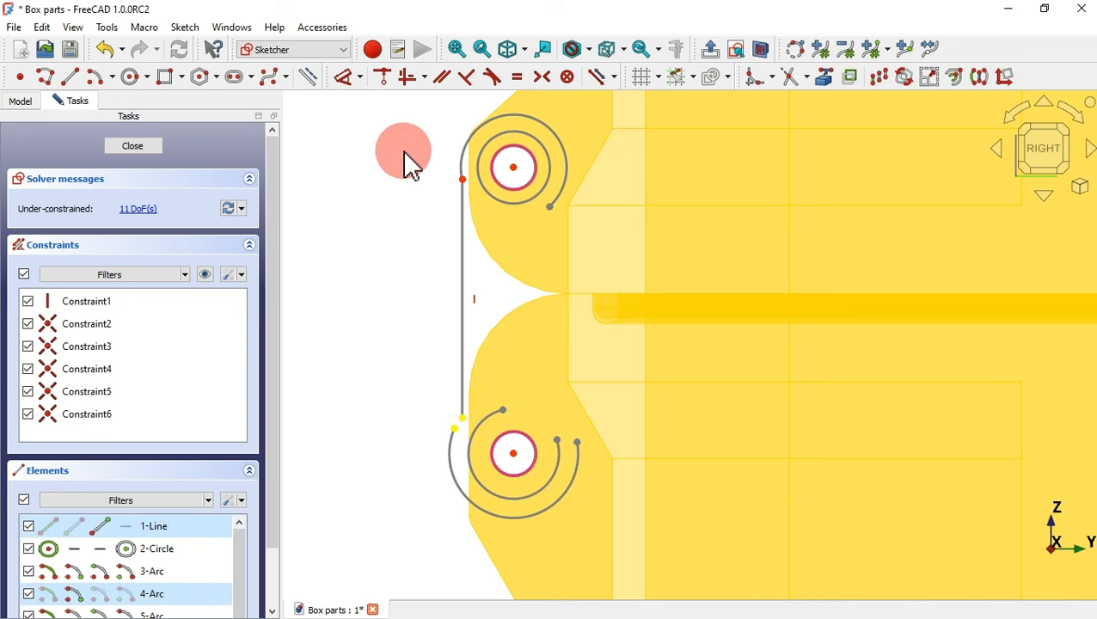
click(381, 77)
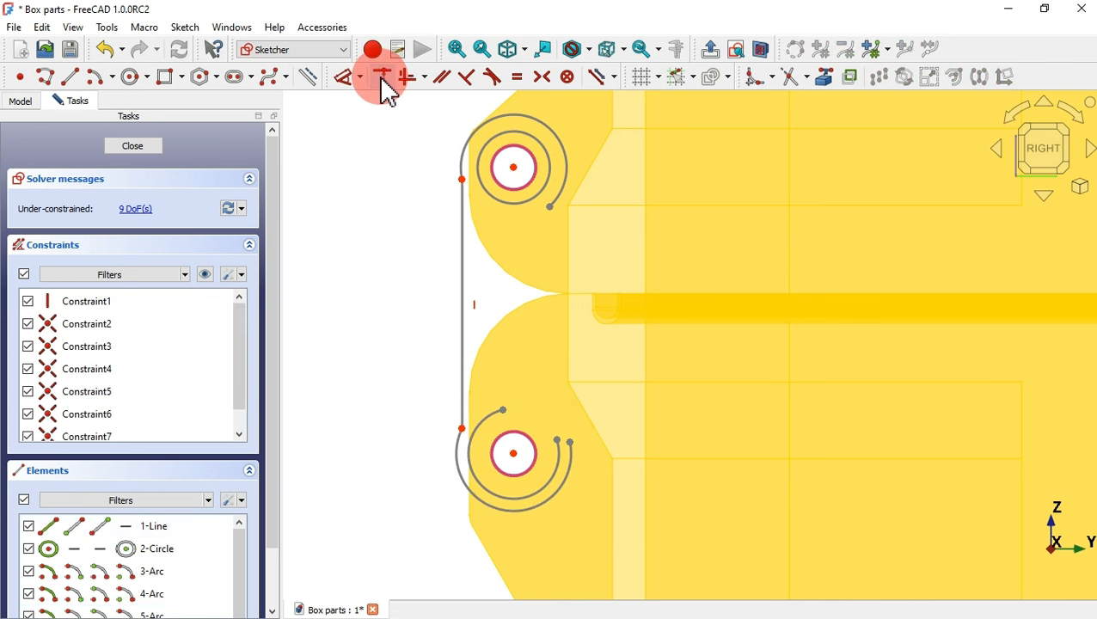
click(502, 201)
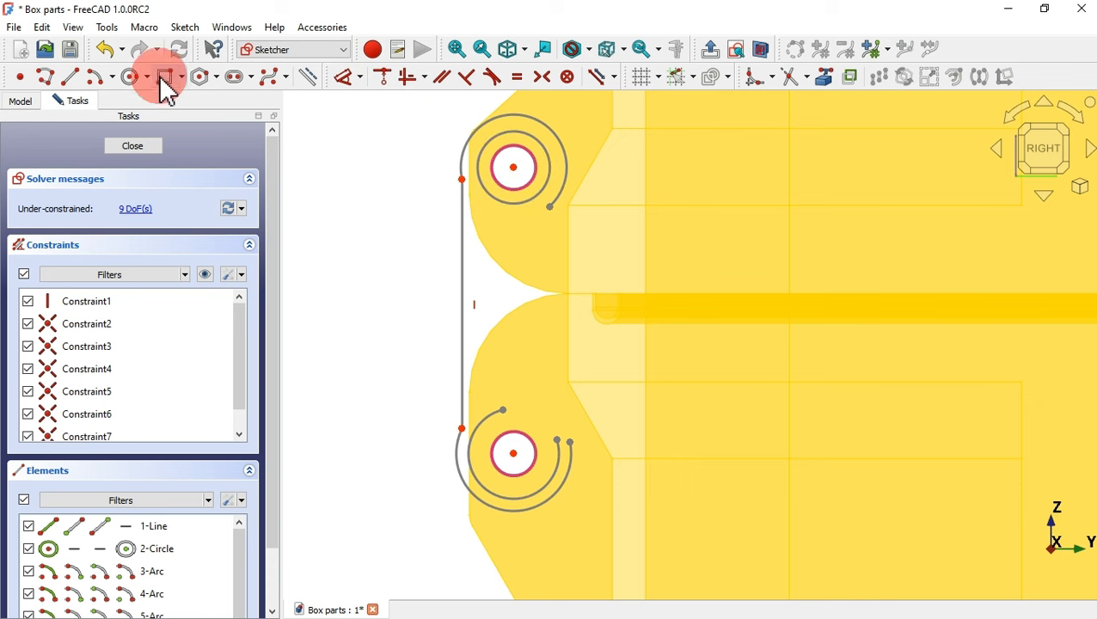
- Sketch a slanted line from the front end of the lower inner arc to the free end of the upper outer arc
click(71, 76)
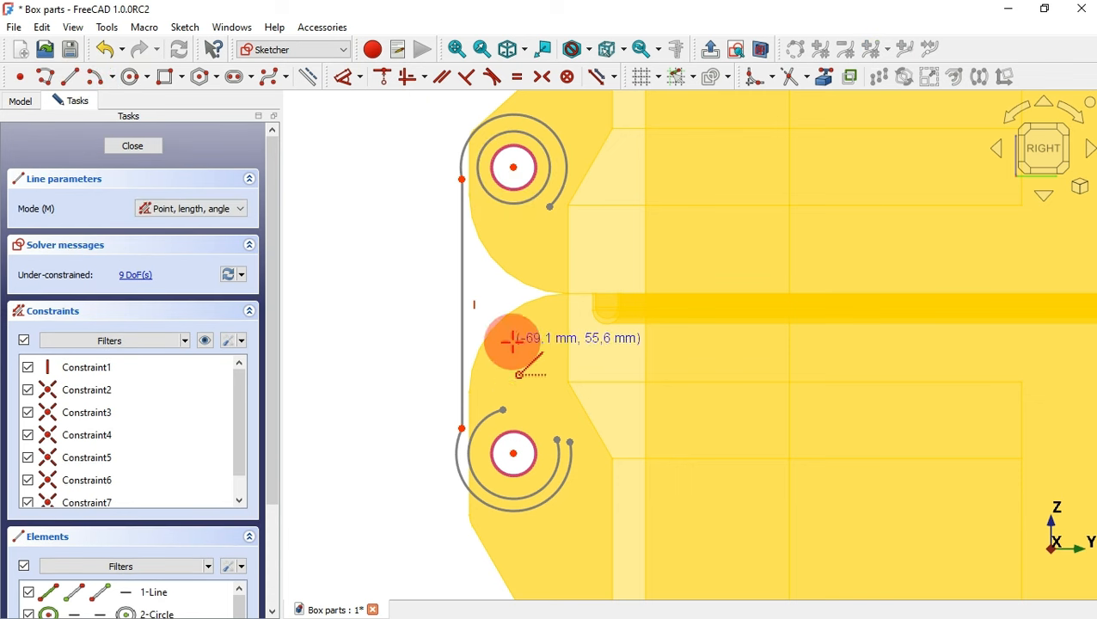
click(503, 410)
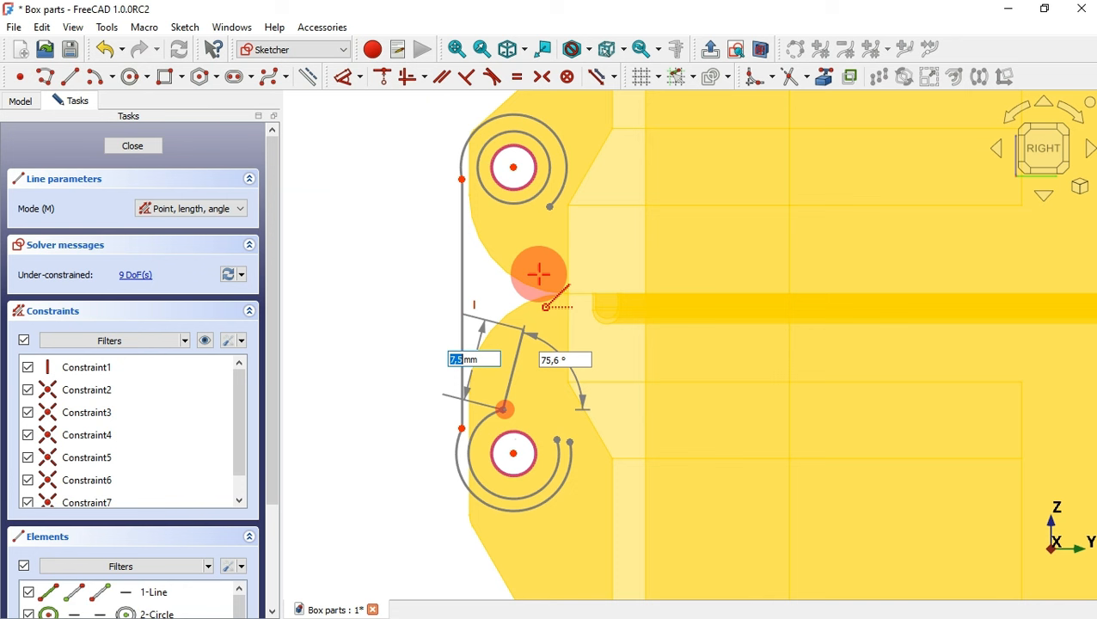
click(551, 205)
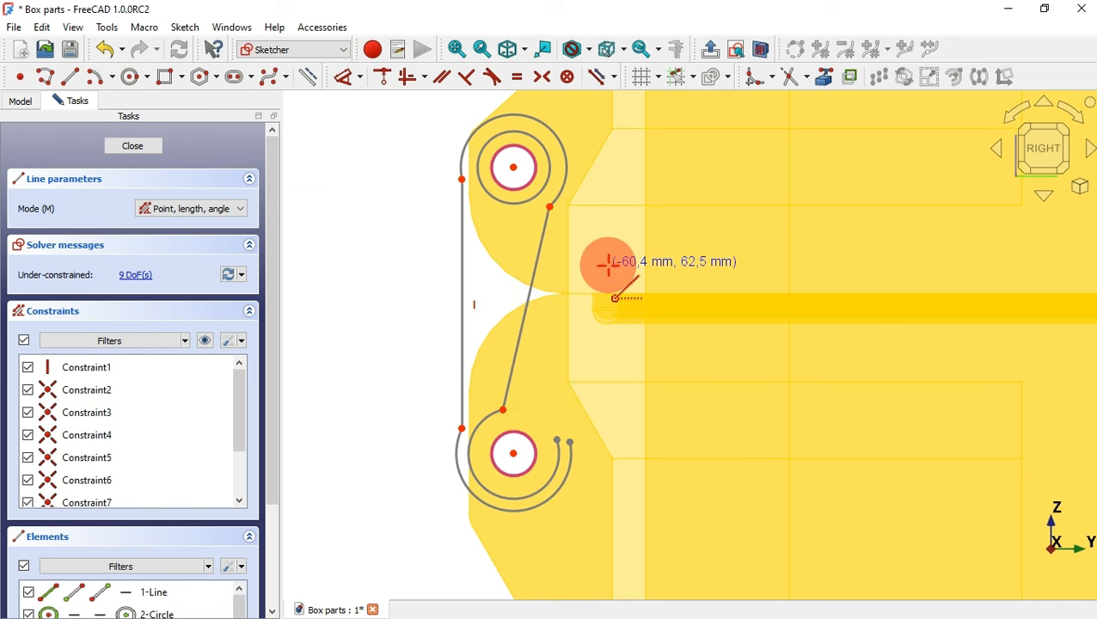
- Constrain the upper circle equal to the lower inner arc and to the imported edge of the upper hole
click(525, 79)
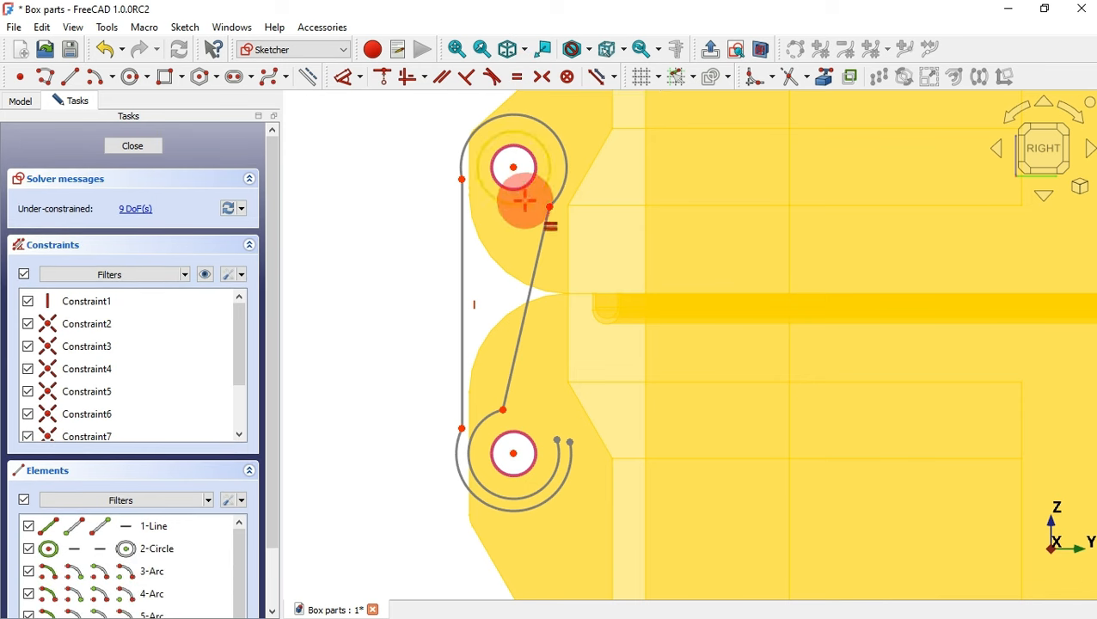
click(525, 200)
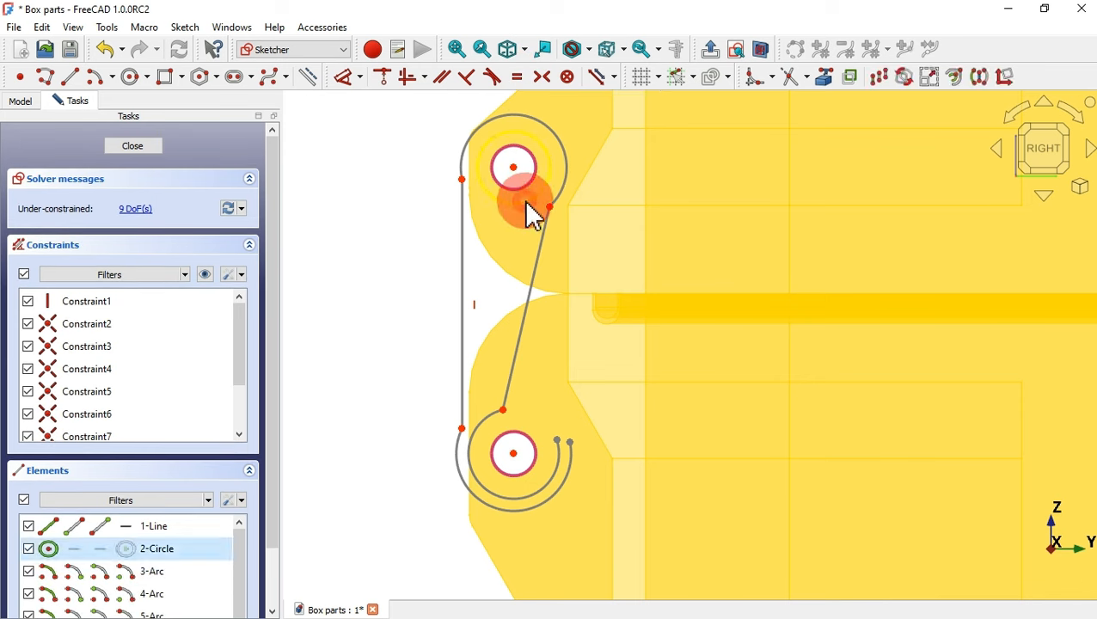
click(554, 478)
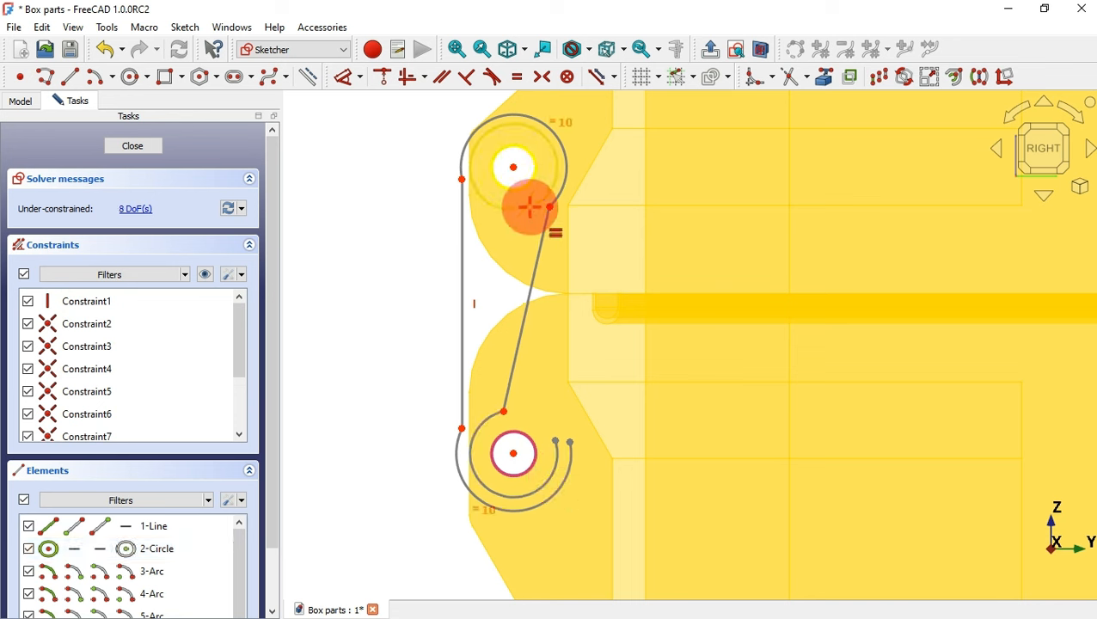
click(530, 207)
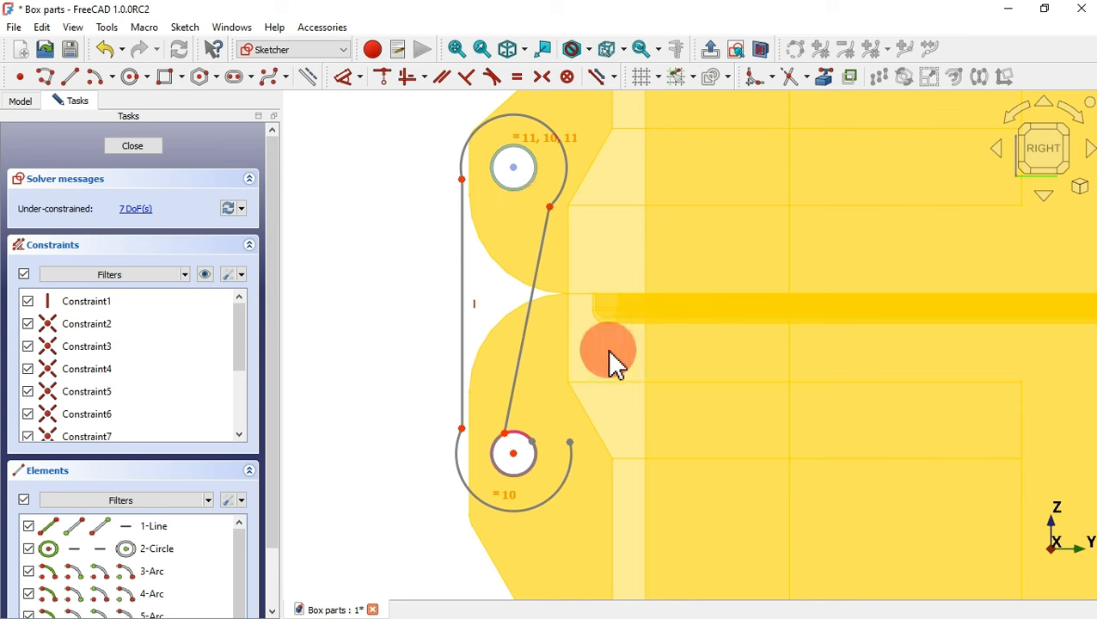
- Close the clasp profile with a short horizontal line joining the rear ends of the two arcs around the lower hole
click(71, 76)
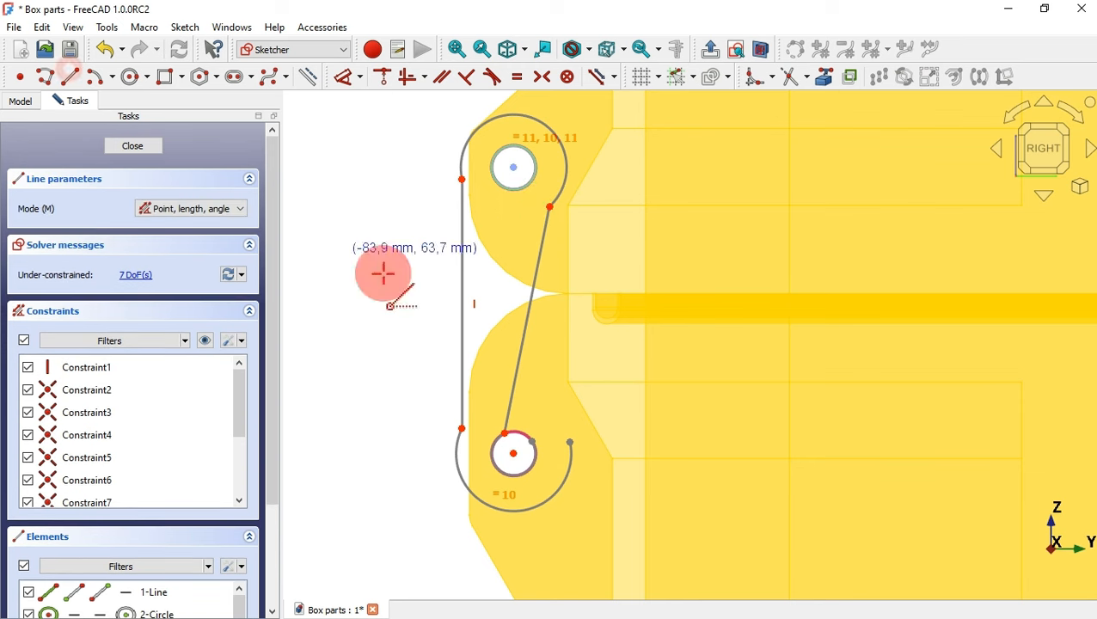
click(533, 441)
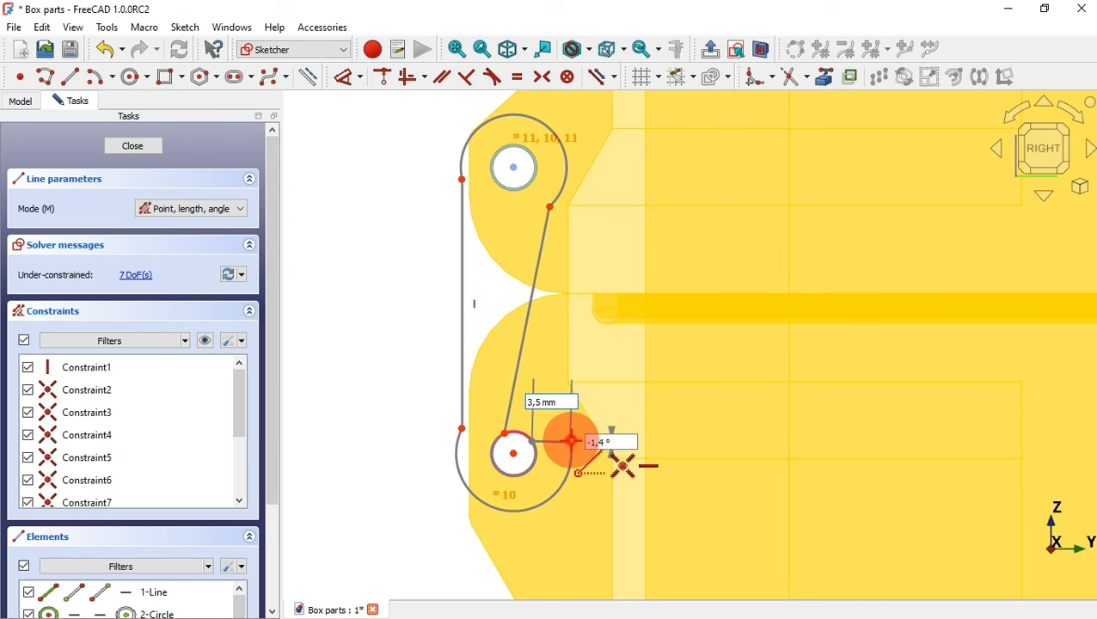
click(564, 442)
right_click(675, 280)
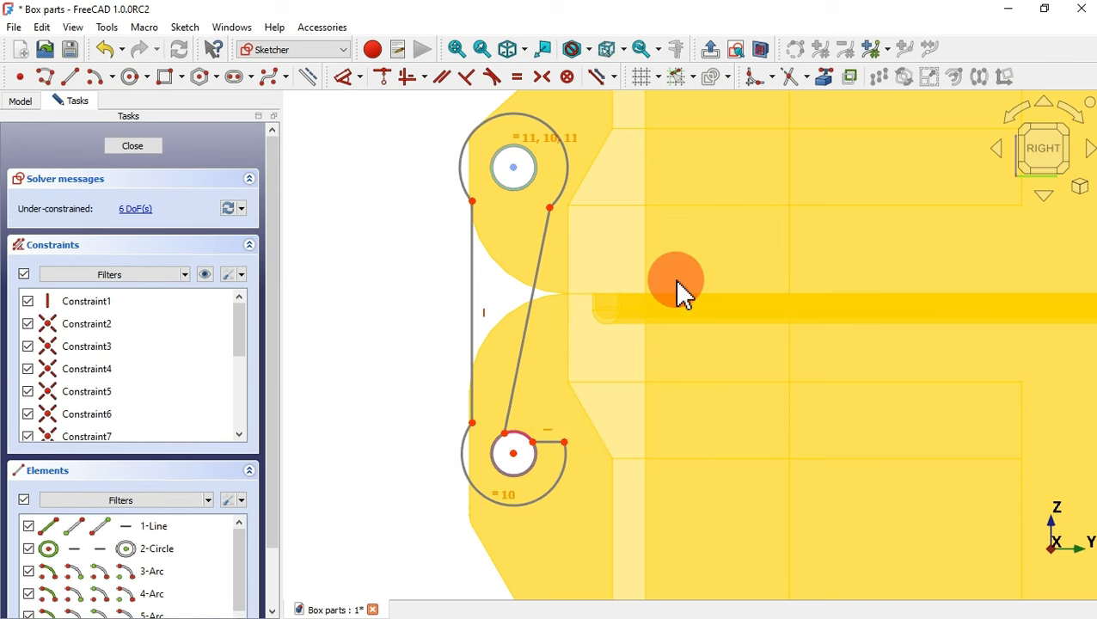
- Set the radii of the outer arcs around the upper and lower holes to 5 mm each
click(362, 76)
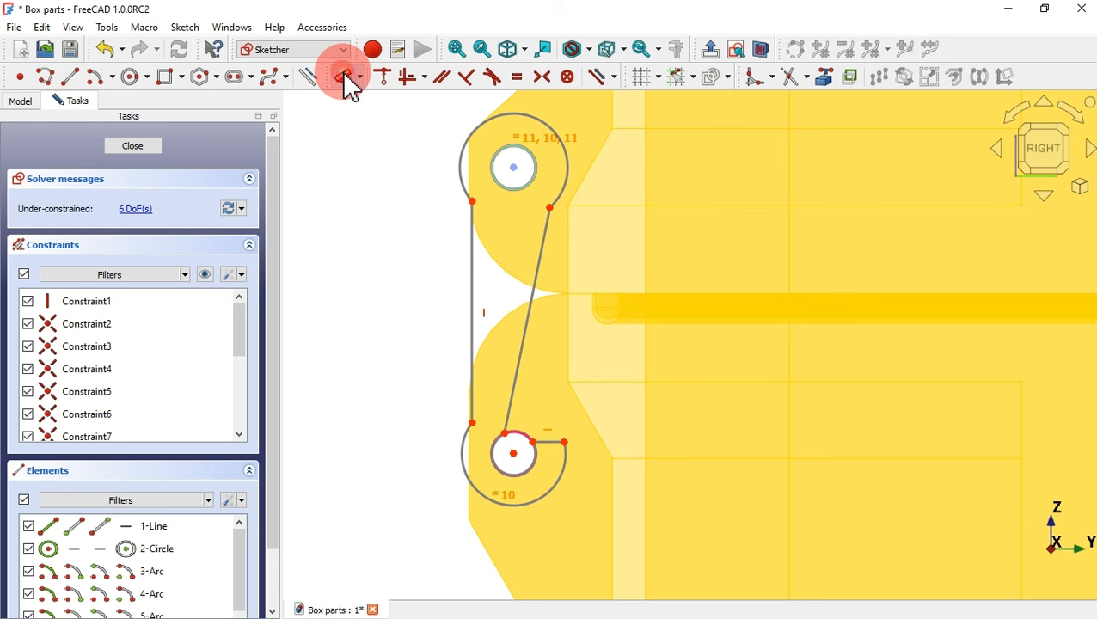
click(567, 151)
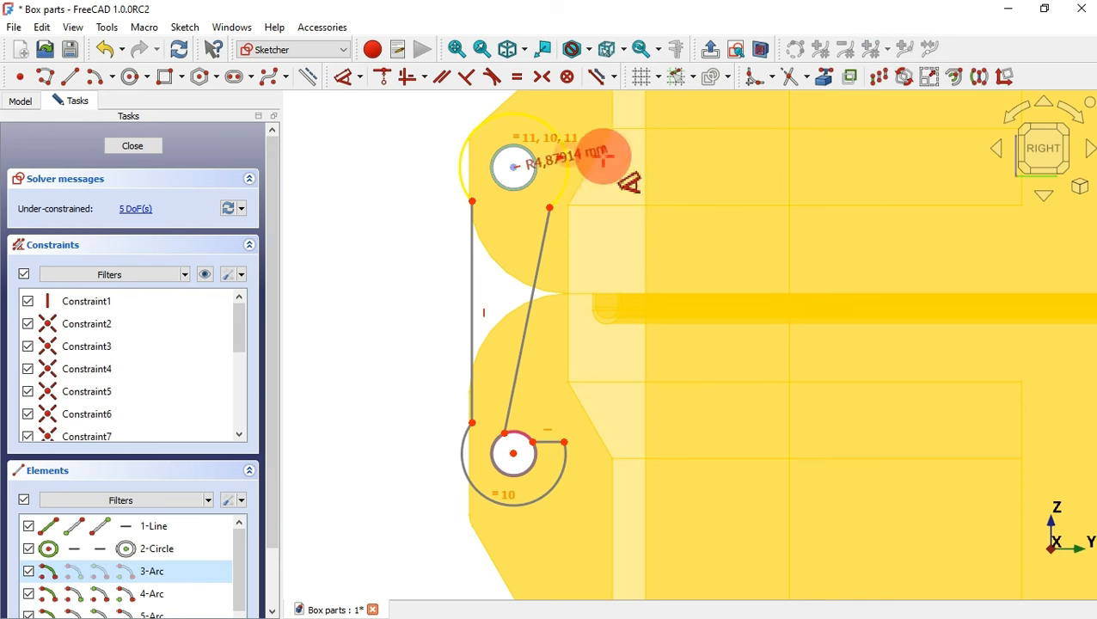
click(716, 166)
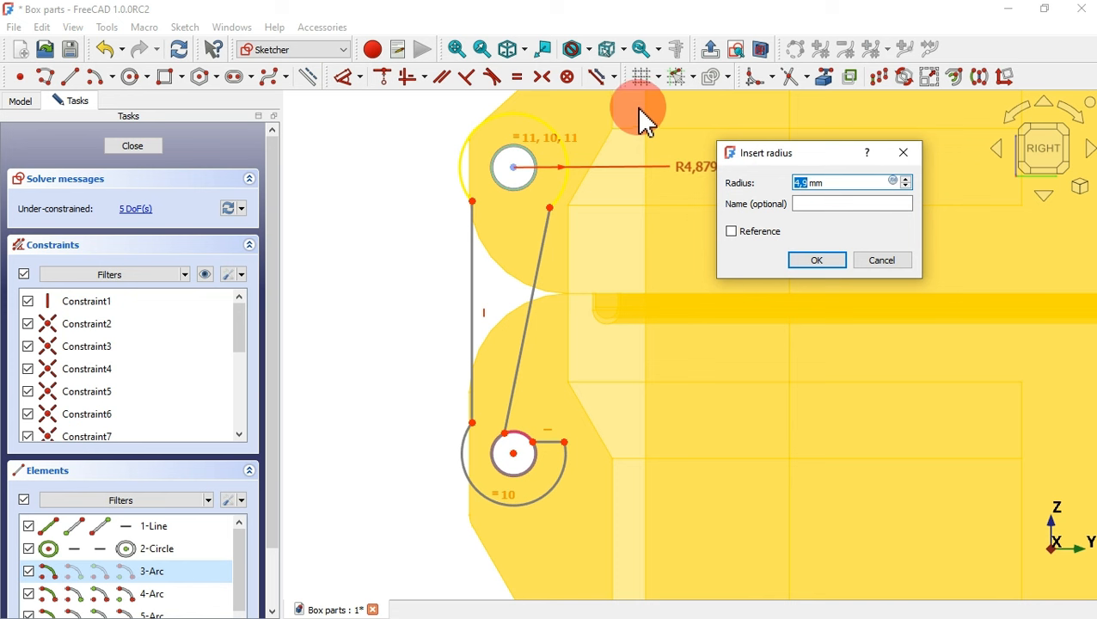
text(5)
key(Return)
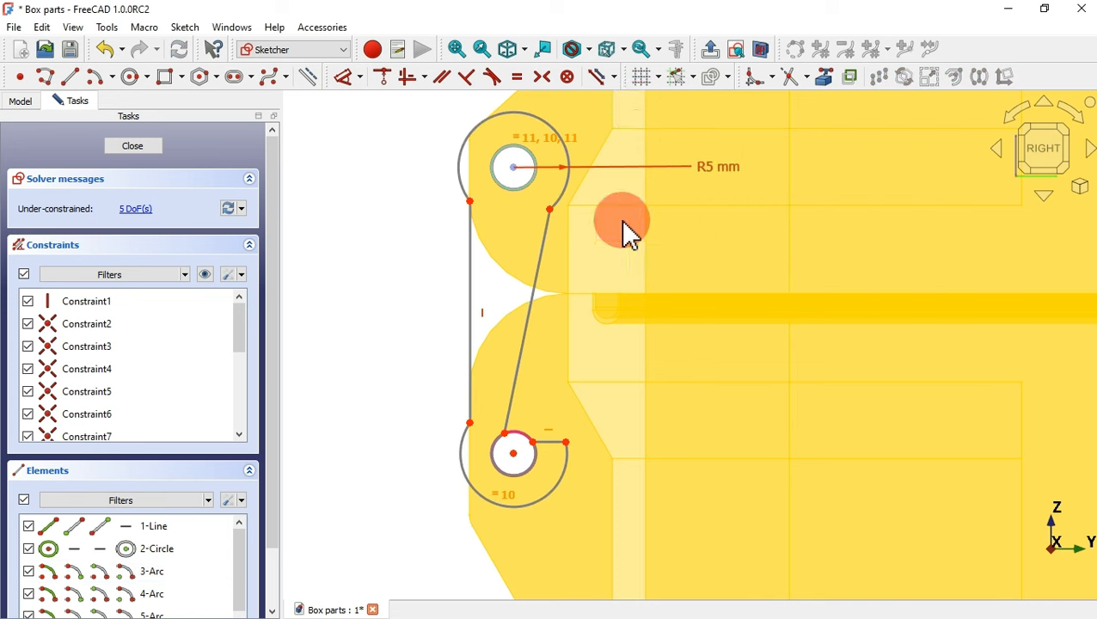
click(552, 504)
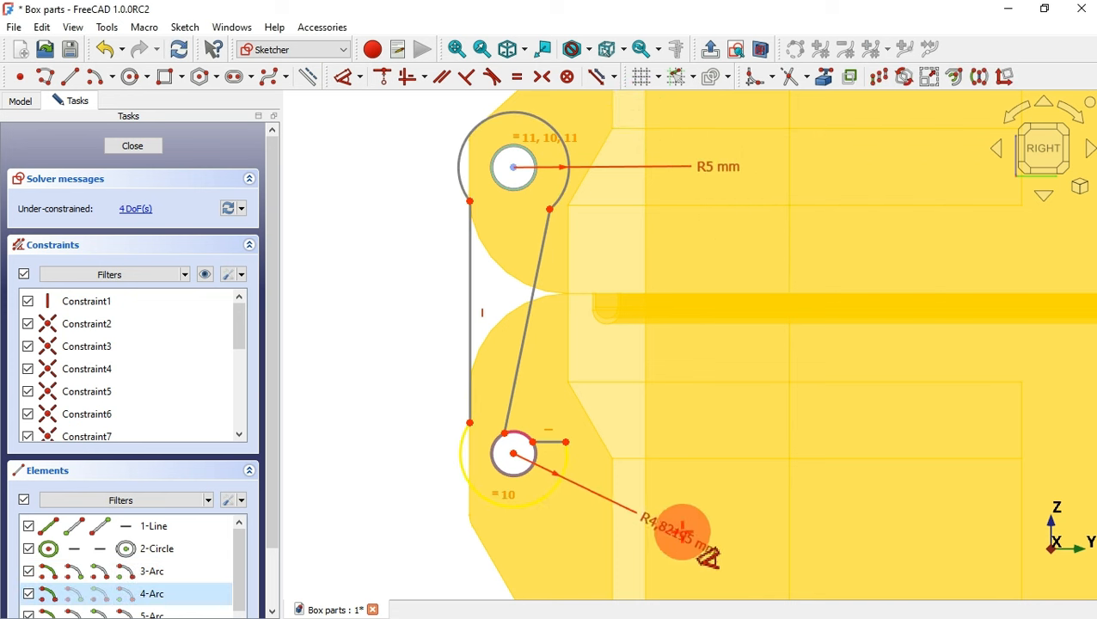
click(630, 494)
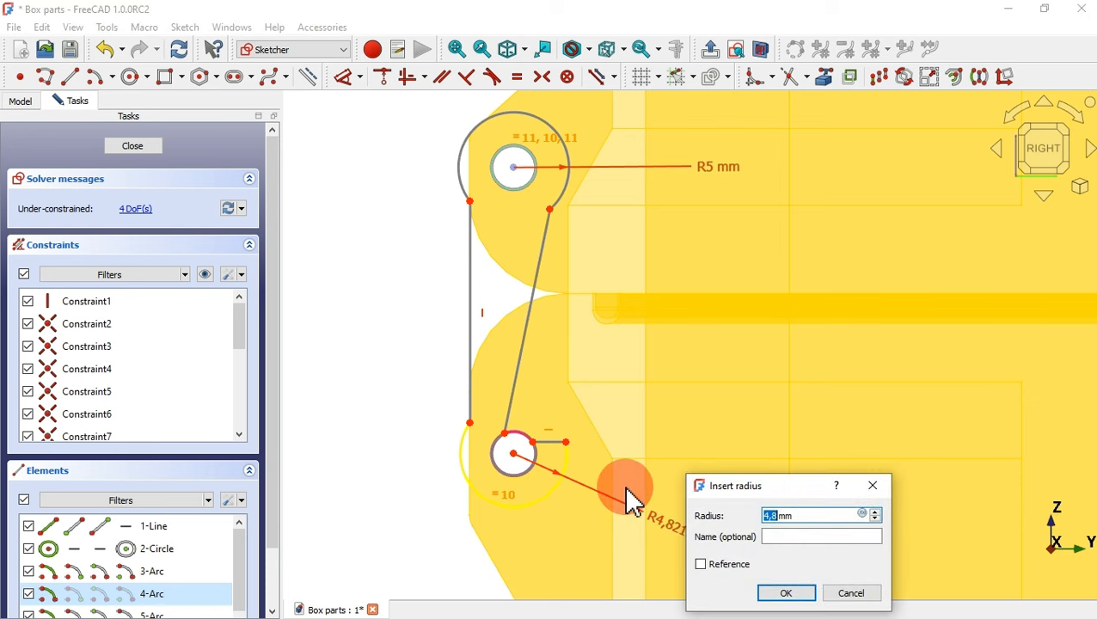
text(5)
key(Return)
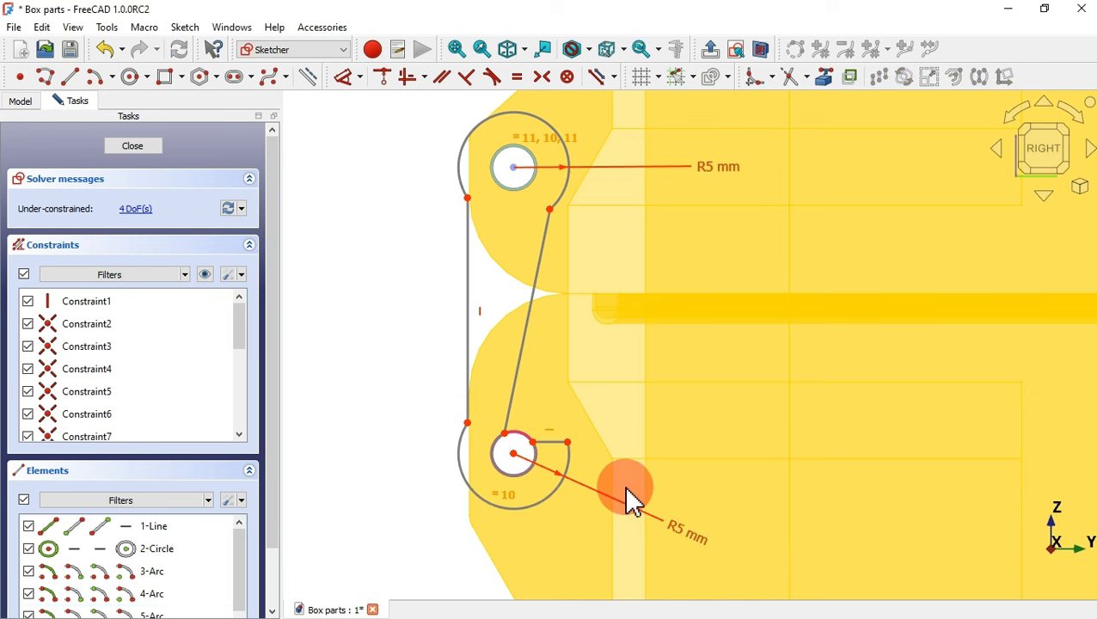
- Set the angle between the vertical line and the slanted line to 10°
click(470, 277)
click(531, 286)
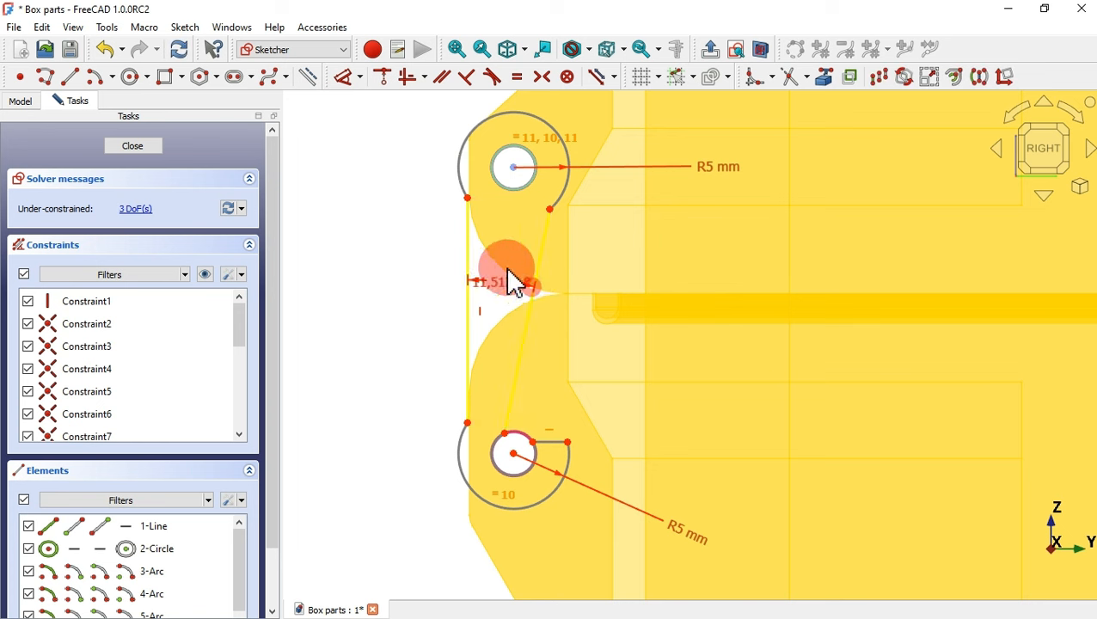
click(504, 256)
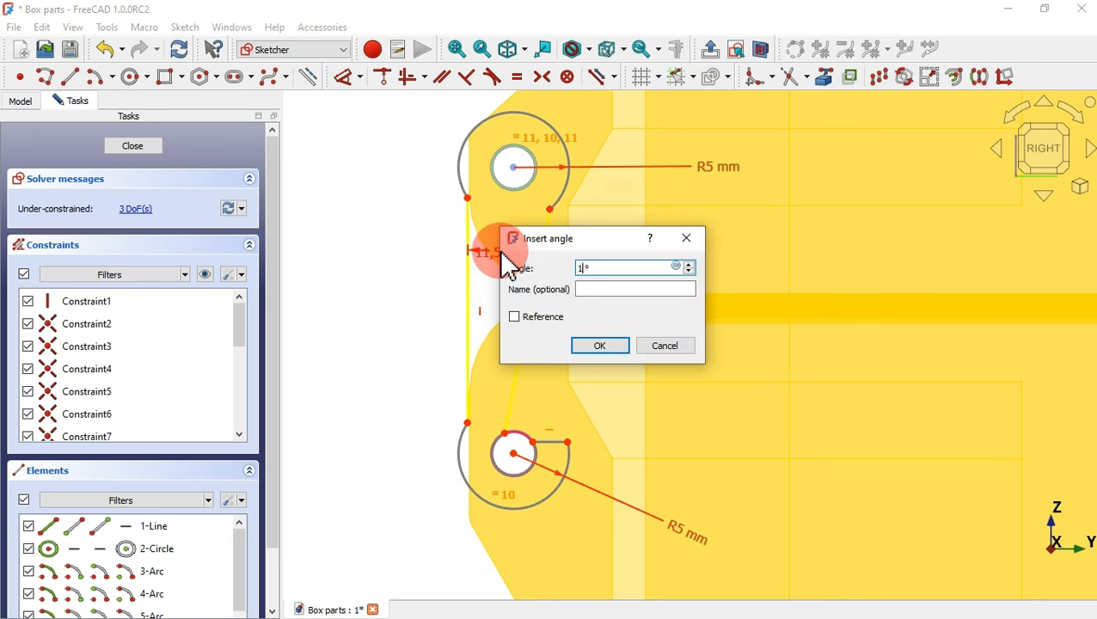
text(1)
key(Return)
- Move the short horizontal line's inner end along the lower hole until it lies below the hole's centre level
scroll(600, 331, up, 5)
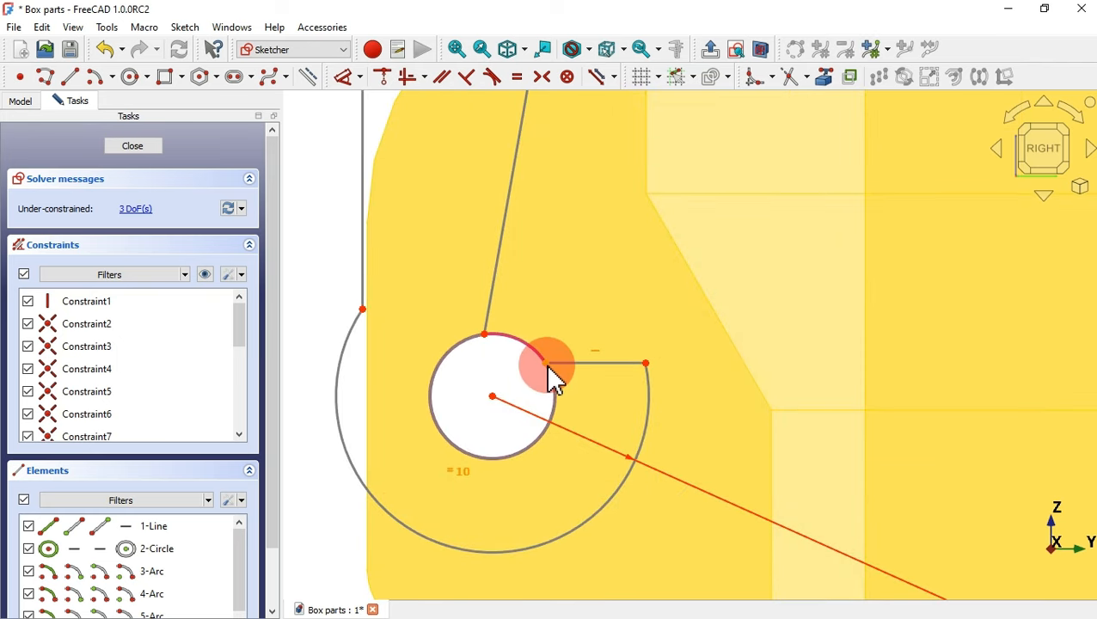
drag(554, 377, 550, 421)
scroll(600, 392, down, 3)
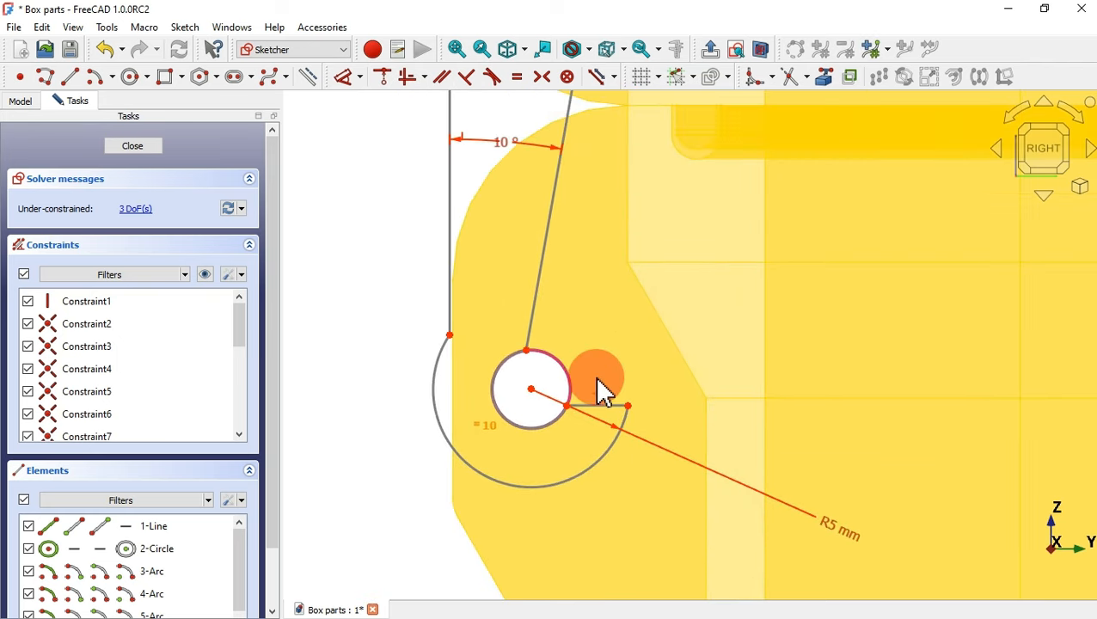
- Dimension the horizontal distance from the lower hole's centre to the short line's inner end, entering 2 mm and revising it to 1.5 mm
click(351, 79)
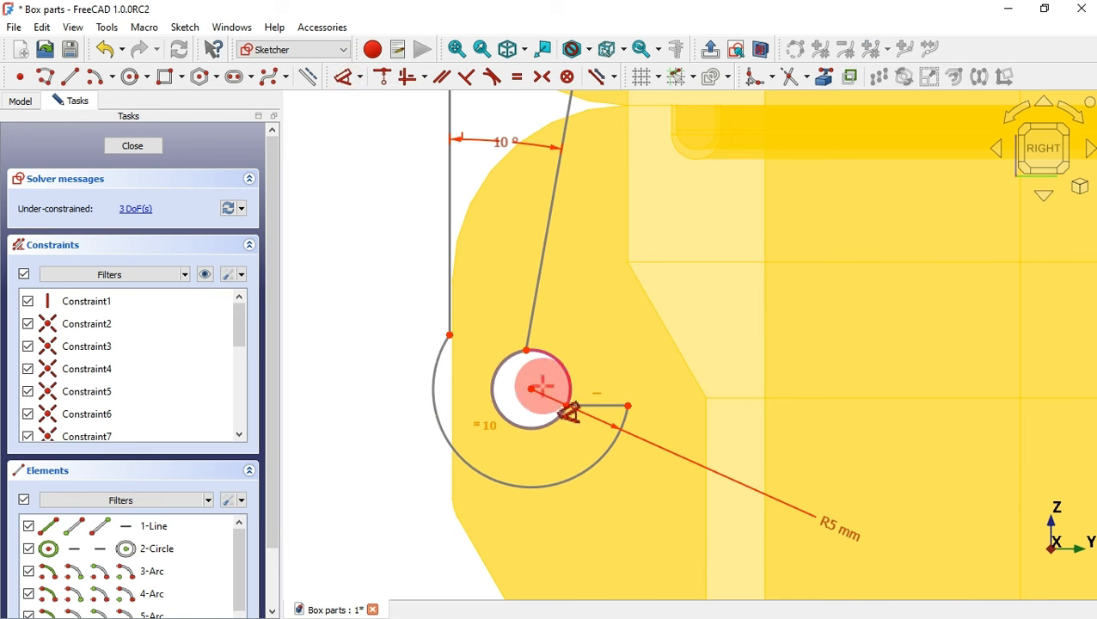
click(531, 388)
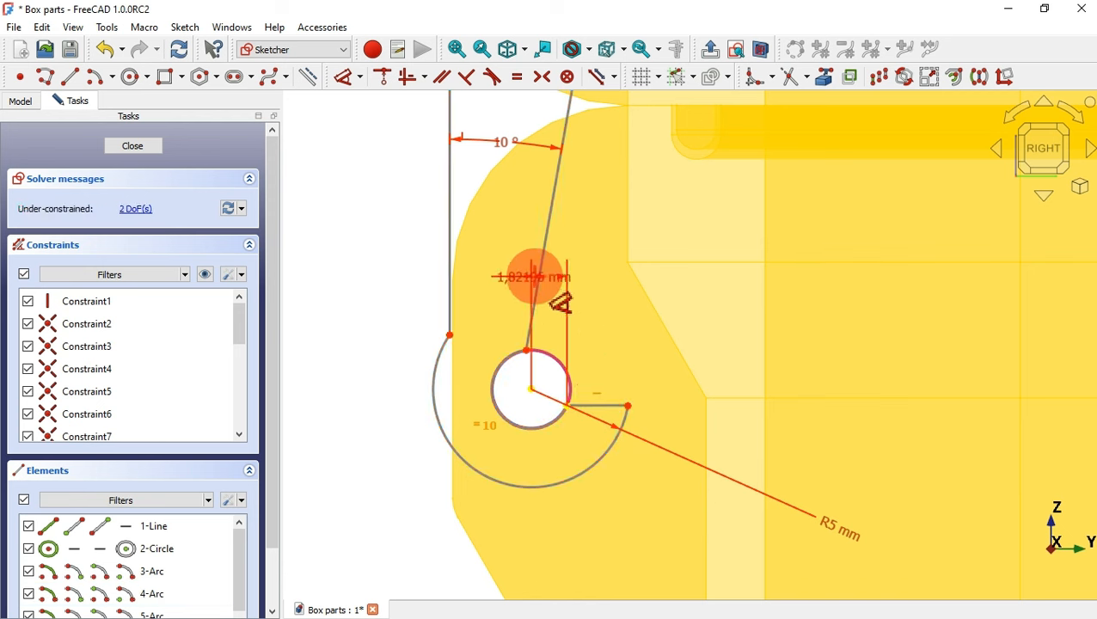
click(572, 335)
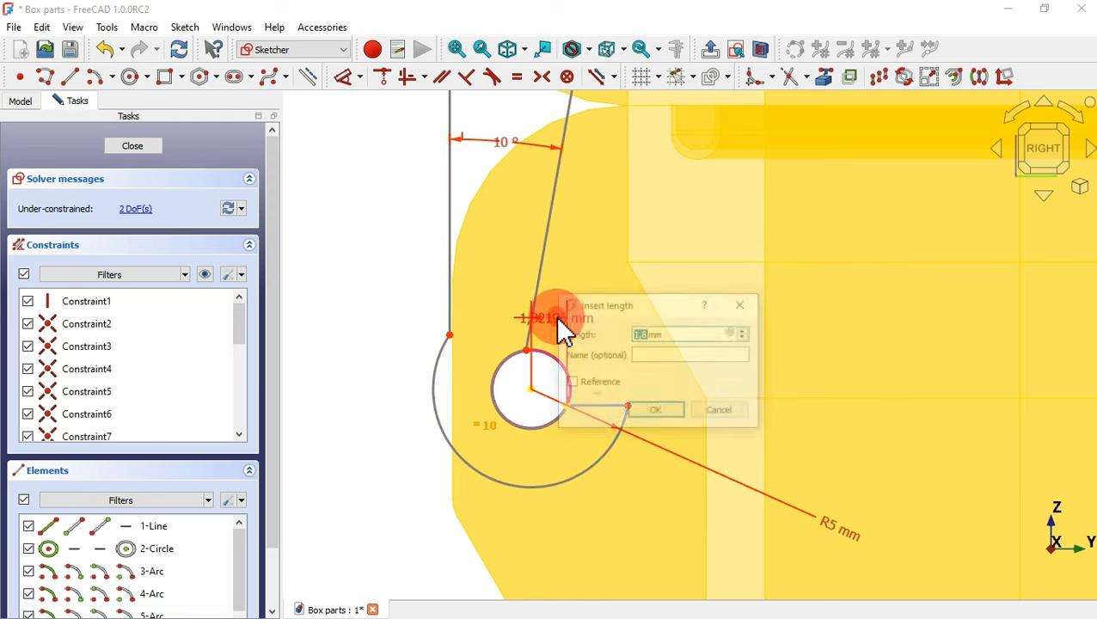
text(2)
key(Return)
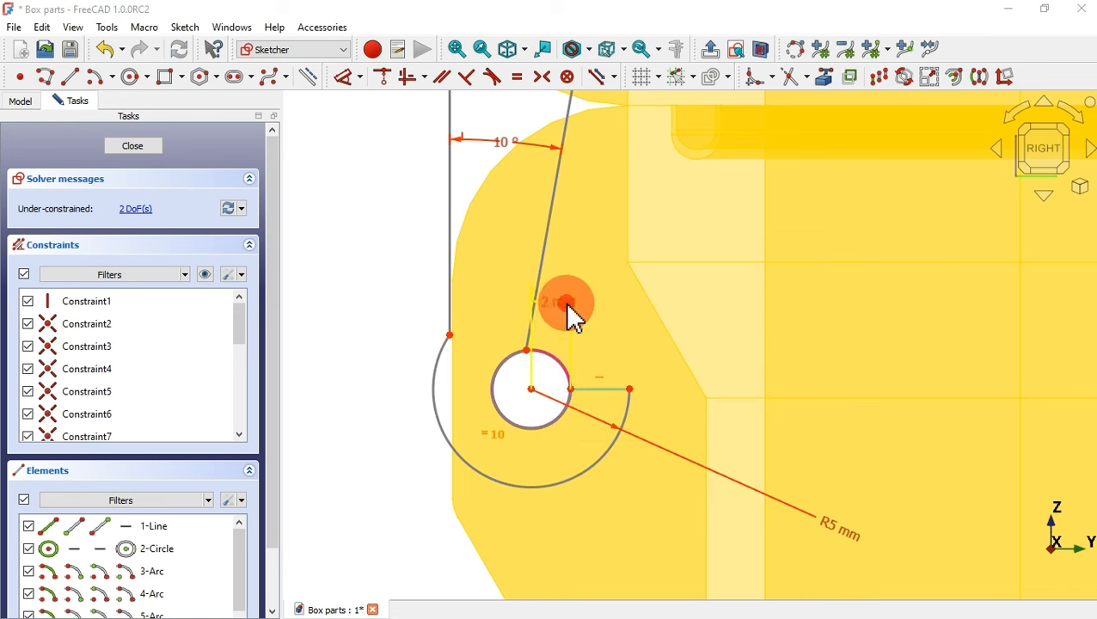
click(496, 281)
text(1.5)
key(Return)
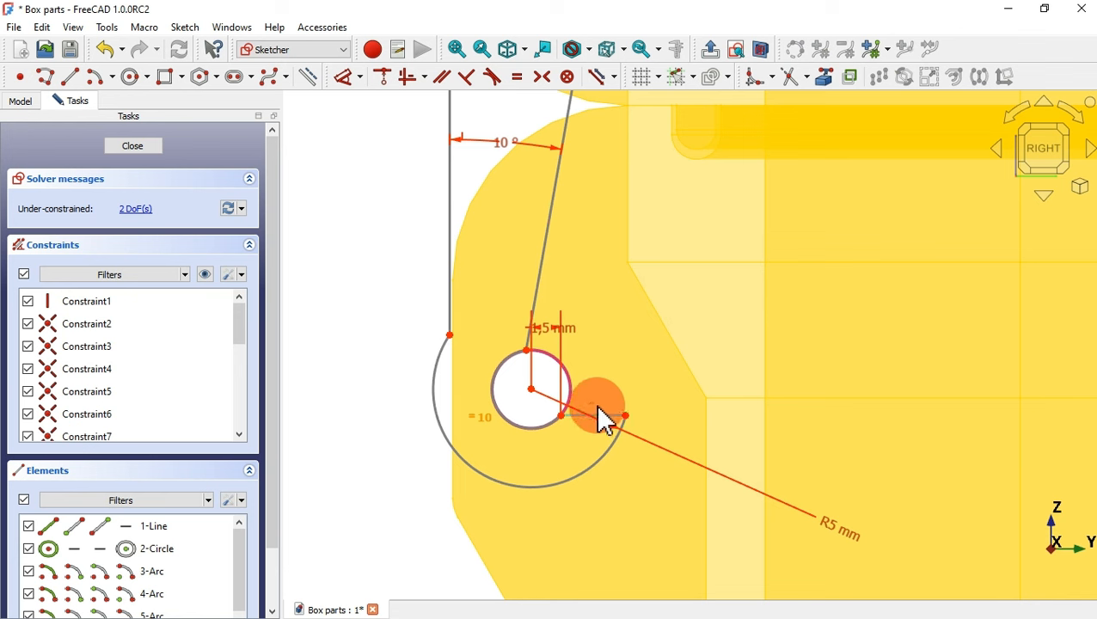
- Free the short line from its horizontal constraint and angle it downward at 130° to the slanted line
click(625, 405)
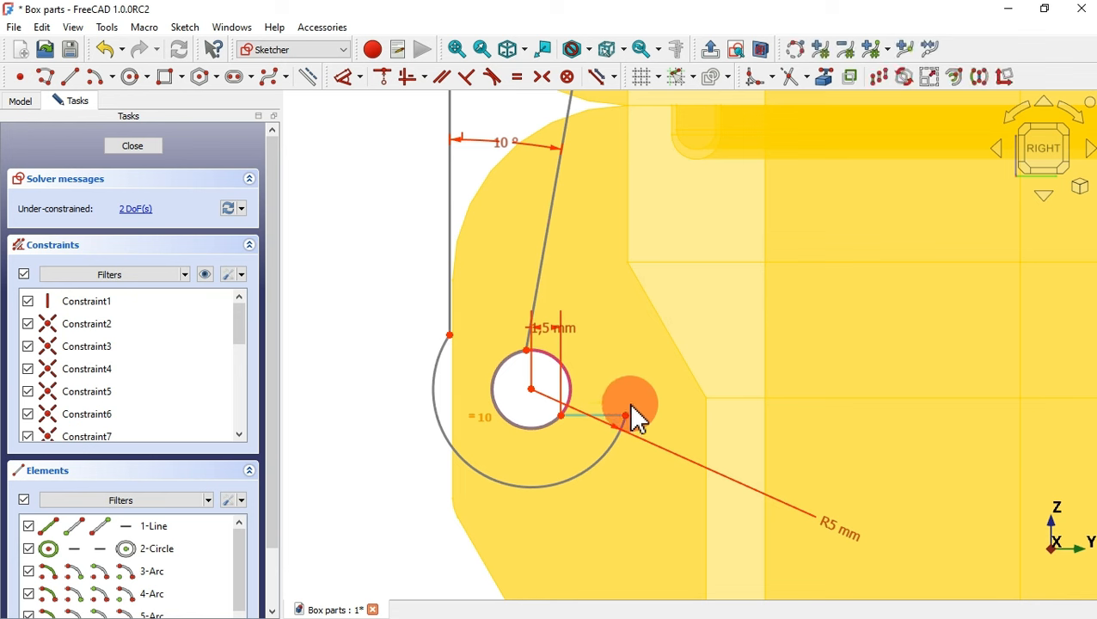
mouse_move(628, 417)
mouse_down()
mouse_move(607, 475)
mouse_move(633, 405)
mouse_move(578, 411)
mouse_move(625, 411)
mouse_move(610, 473)
mouse_move(596, 462)
mouse_up()
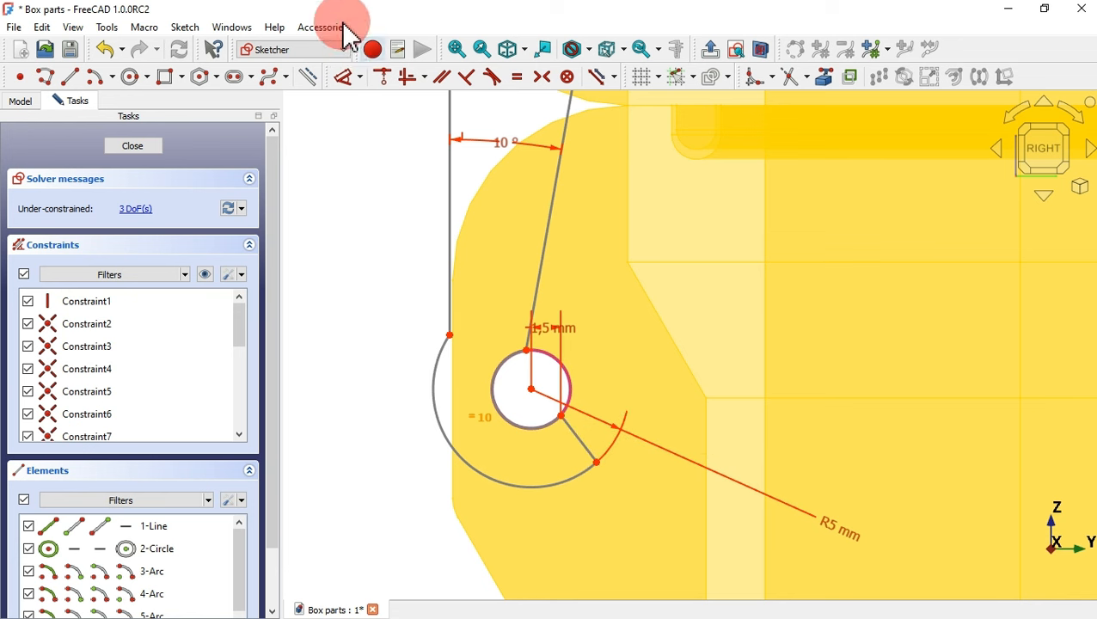
click(344, 73)
click(545, 248)
click(597, 462)
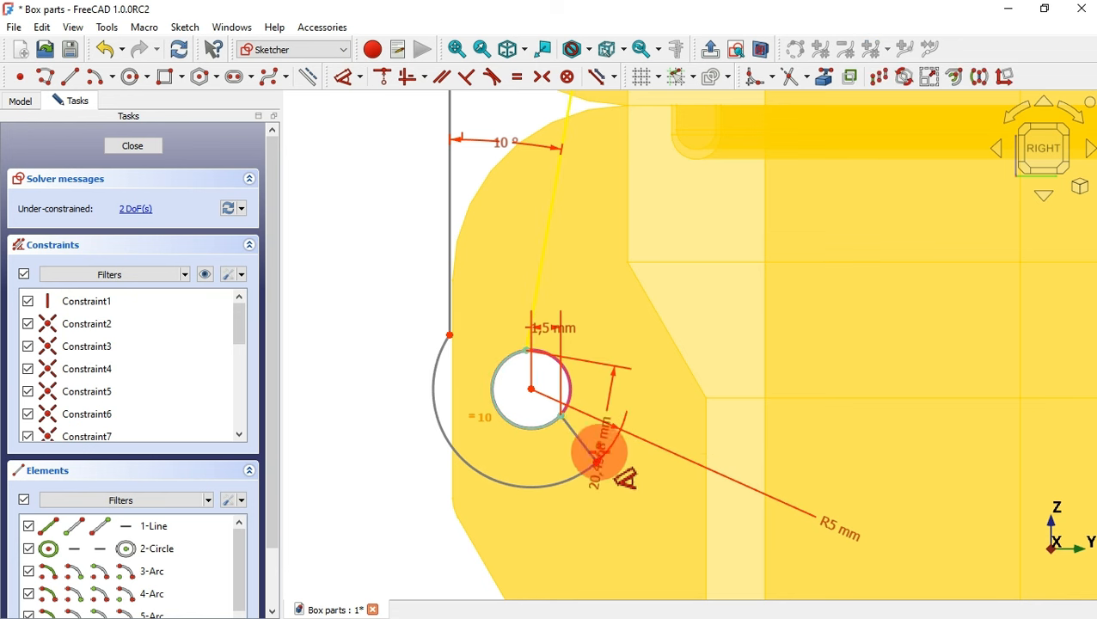
click(577, 439)
click(644, 311)
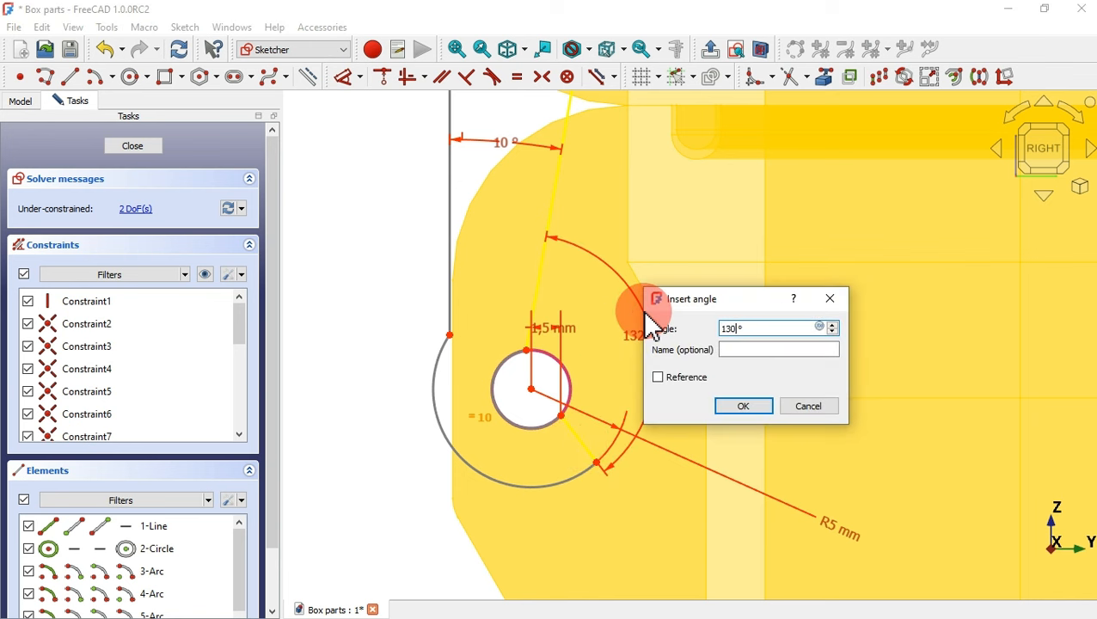
text(130)
key(Return)
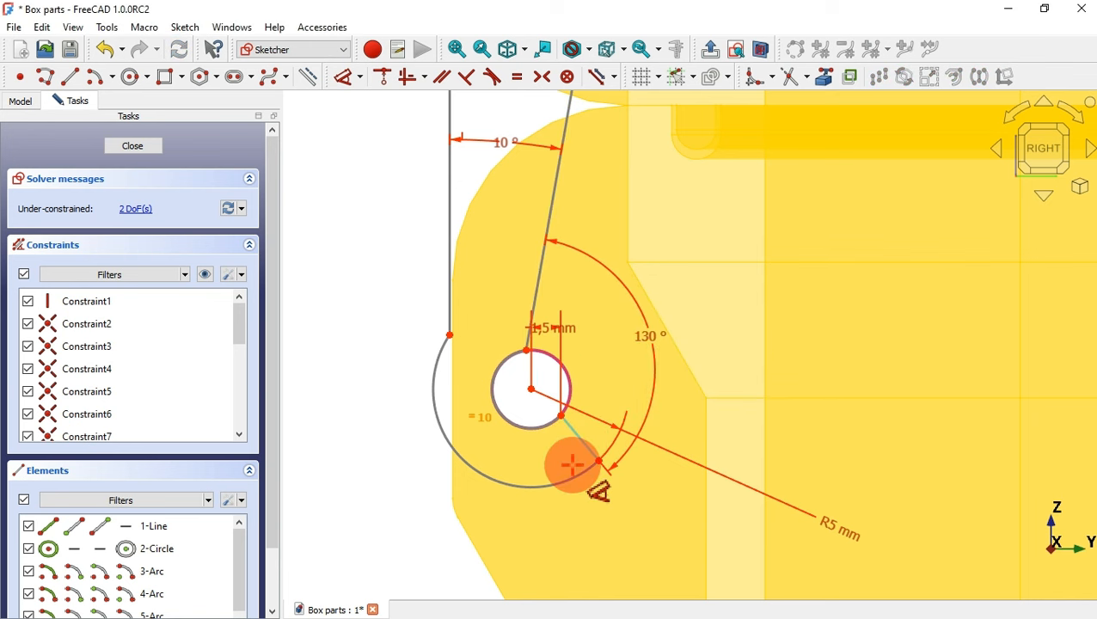
scroll(571, 465, down, 3)
scroll(538, 448, down, 1)
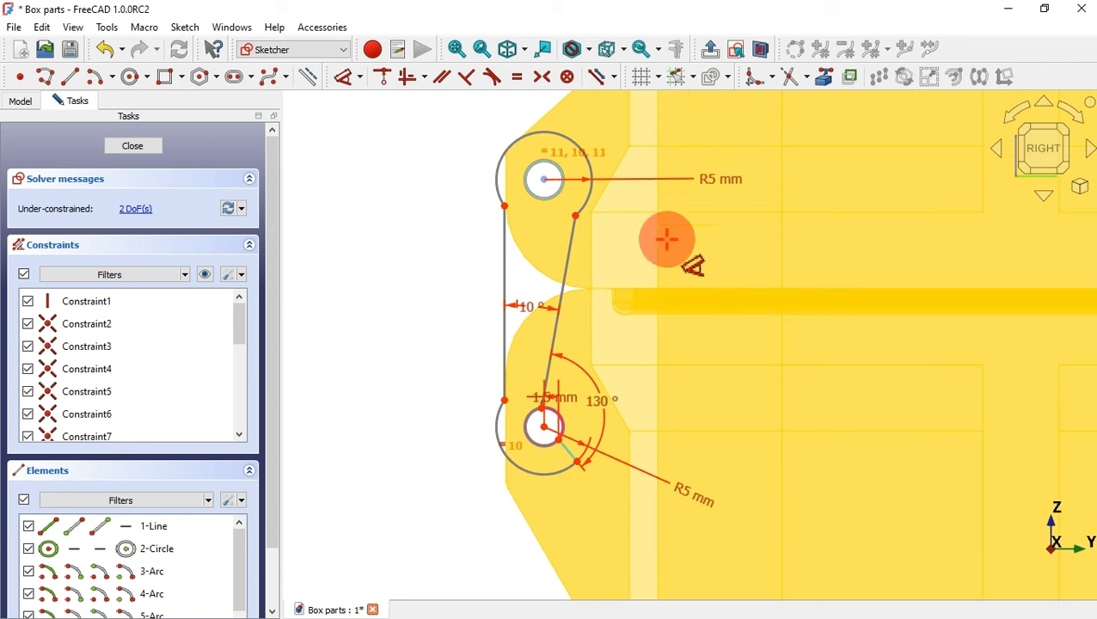
- Dimension the clasp profile's vertical line to a length of 20 mm
click(504, 251)
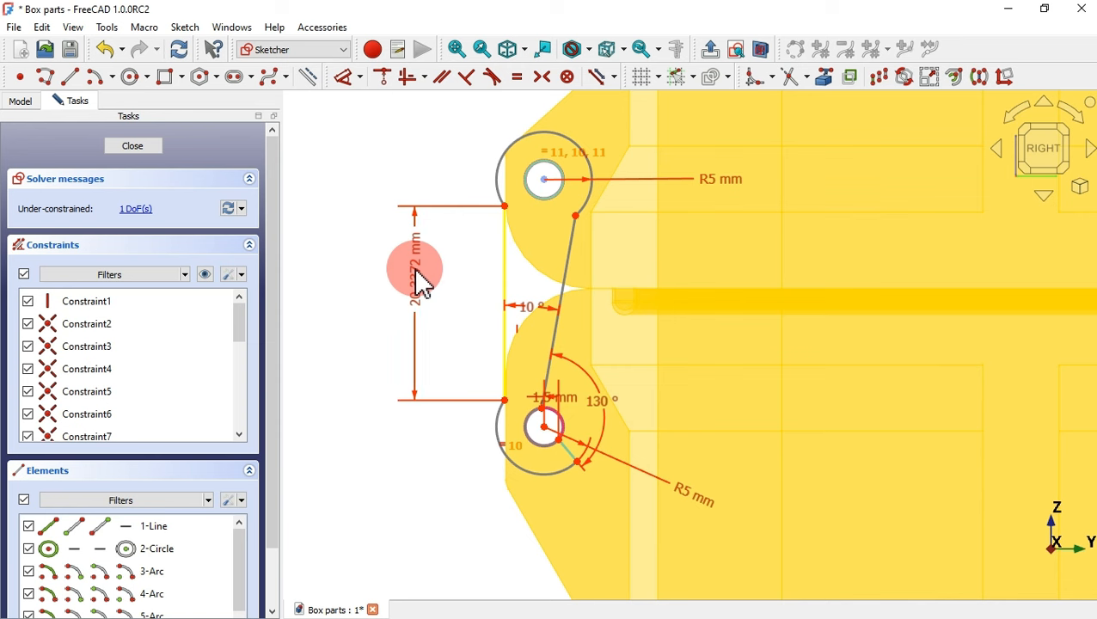
click(414, 269)
text(20)
key(Return)
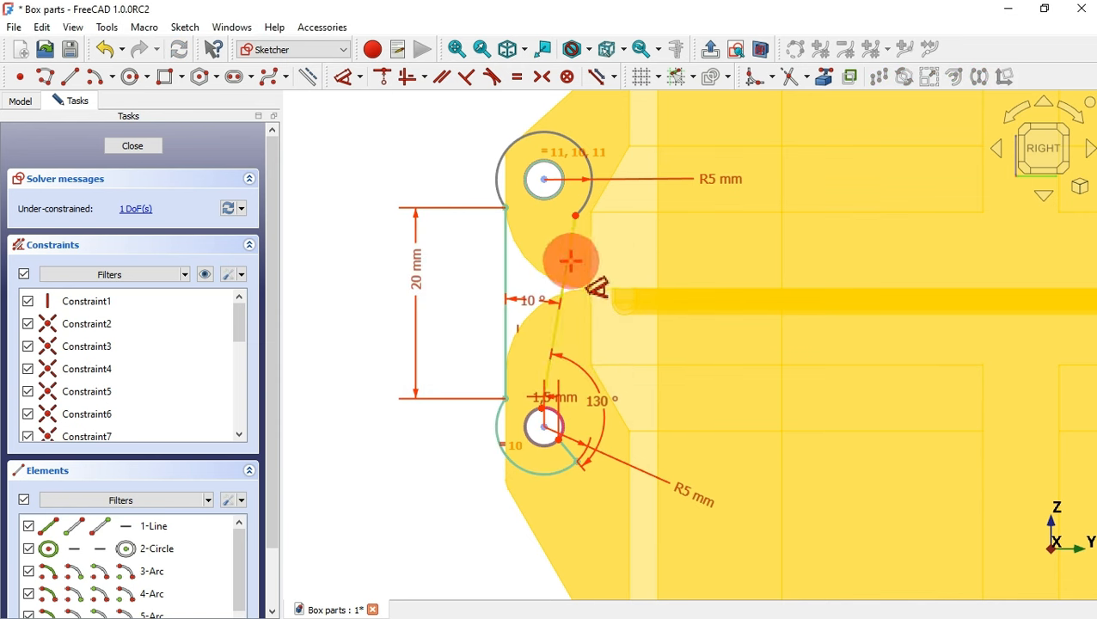
- Dimension the vertical distance between the slanted line's endpoints to 20 mm and finish the clasp sketch
click(571, 260)
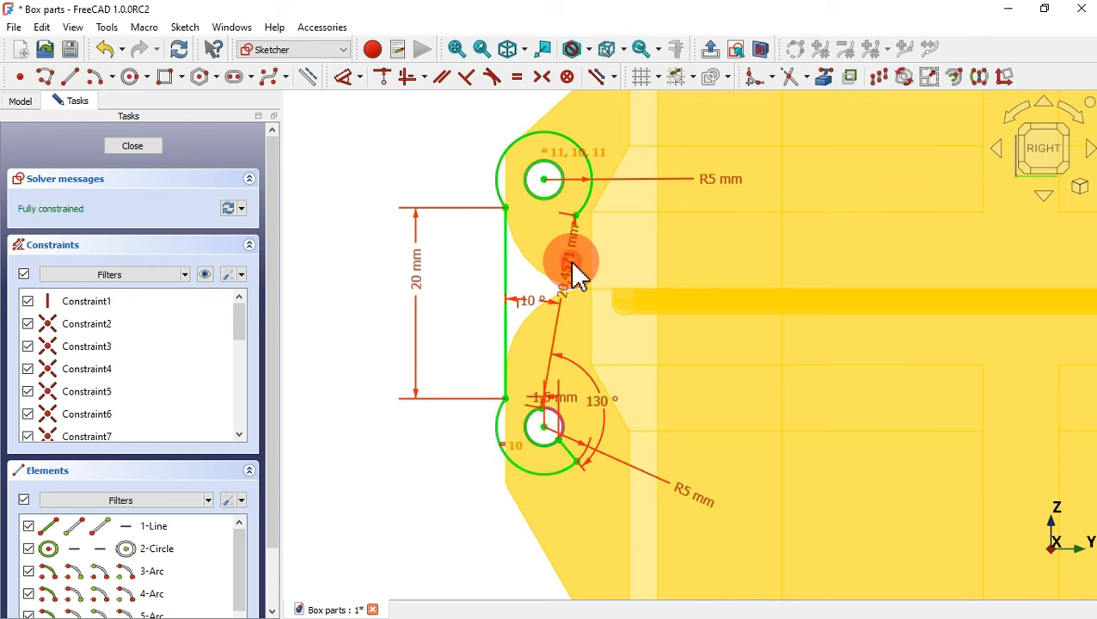
click(693, 313)
text(2mm)
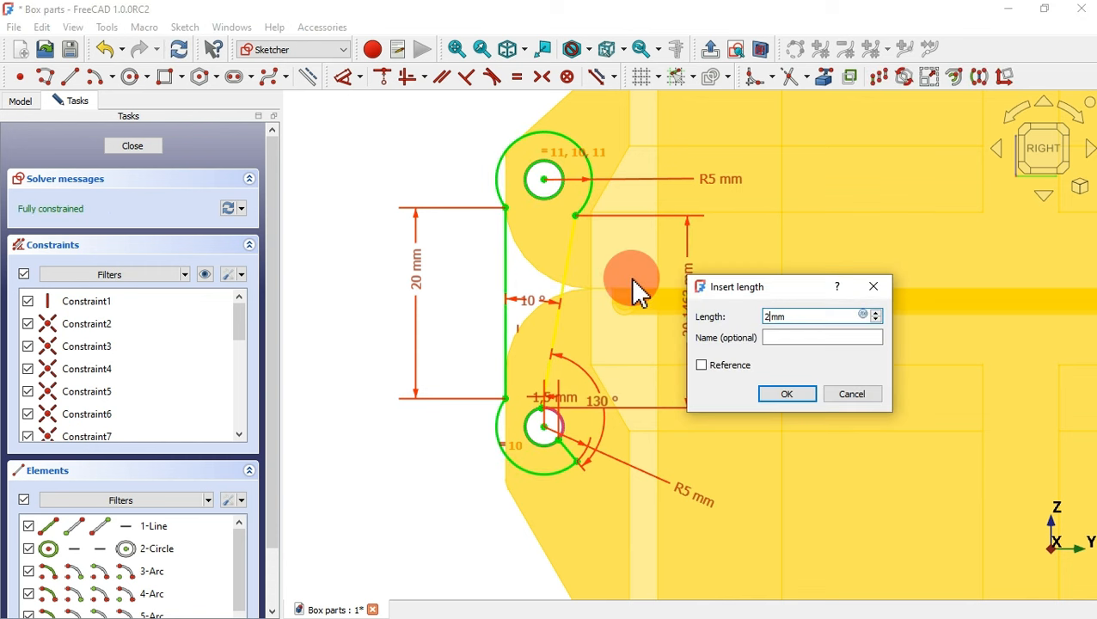
text(0)
key(Return)
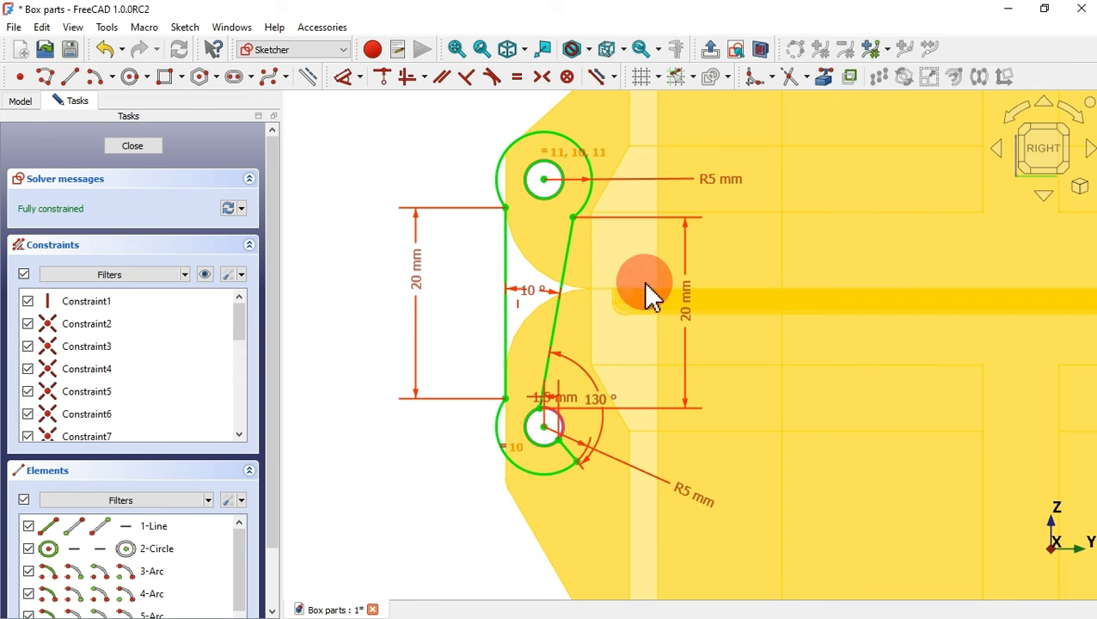
key(Escape)
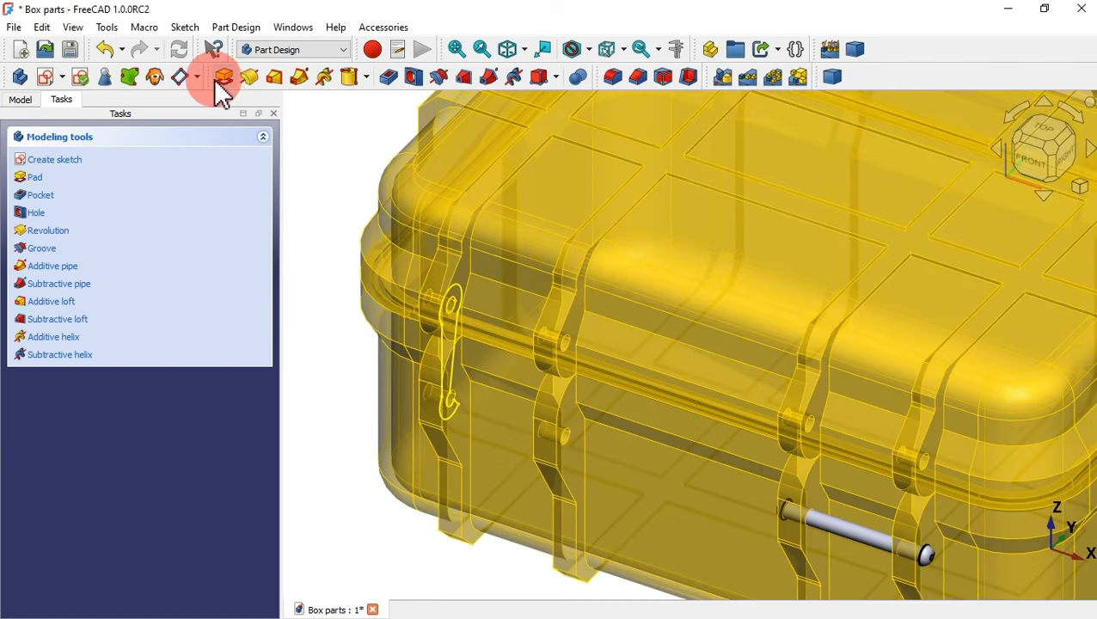
- Pad the clasp profile 24 mm along the sketch normal
click(220, 76)
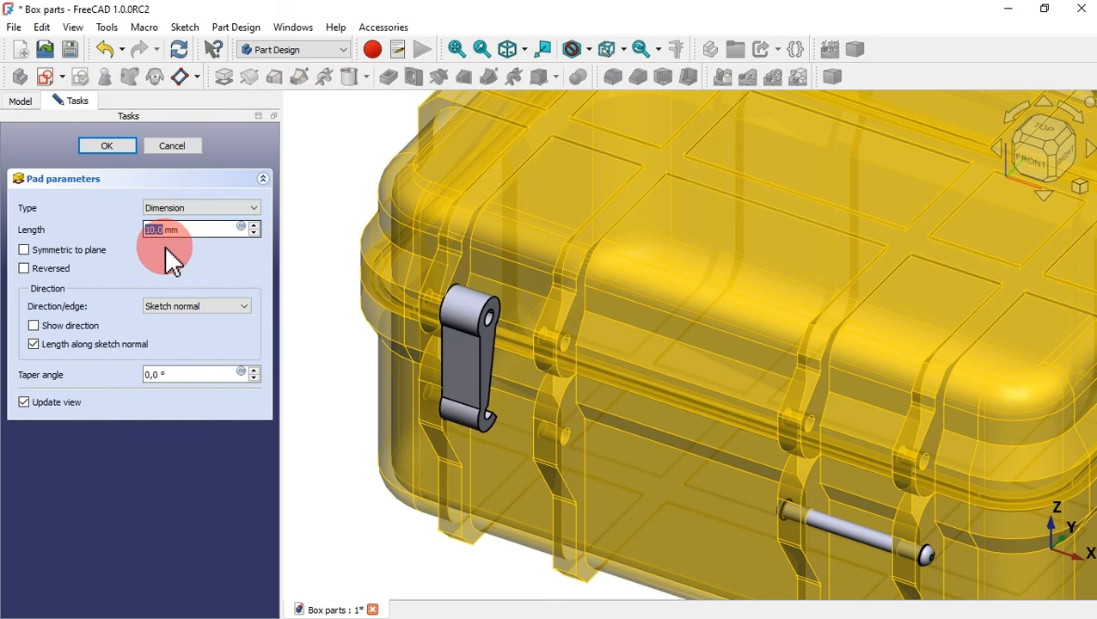
drag(211, 228, 99, 222)
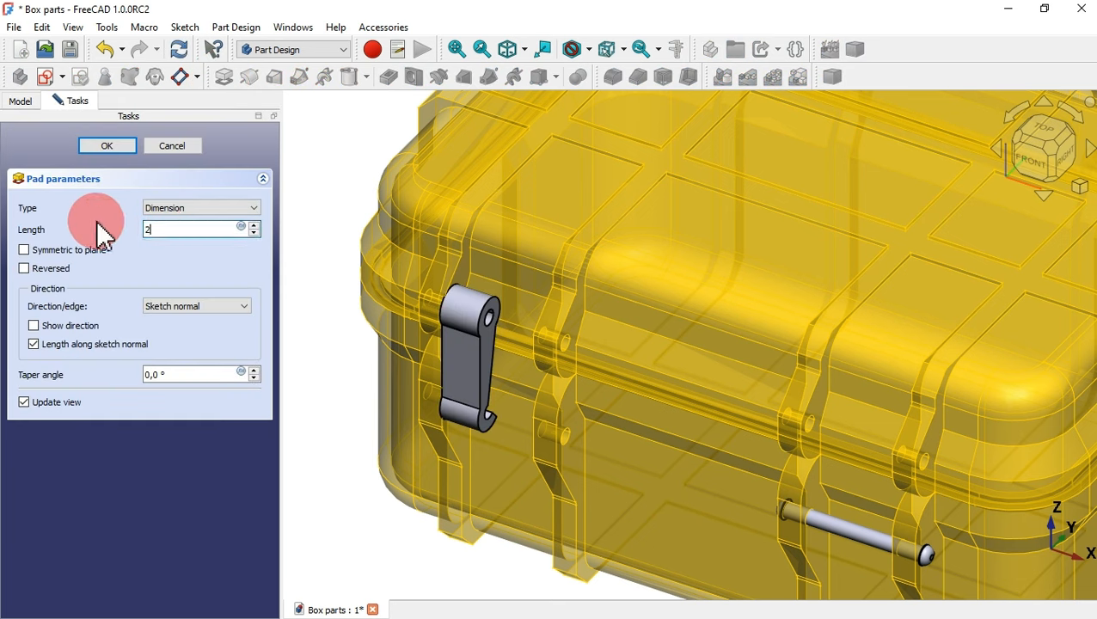
click(332, 165)
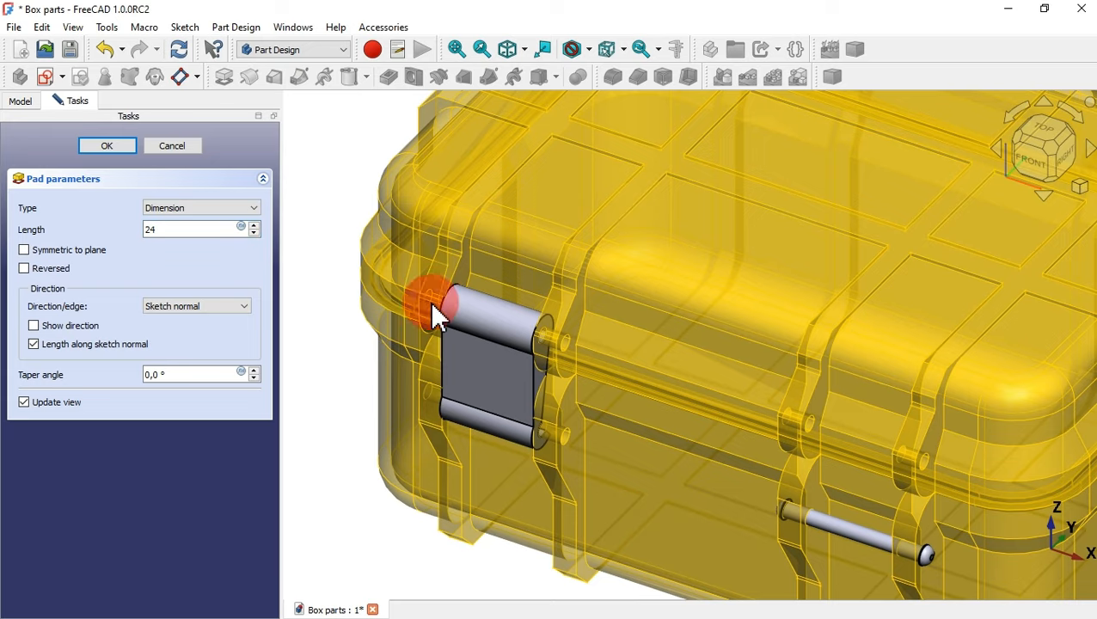
middle_drag(512, 380, 431, 347)
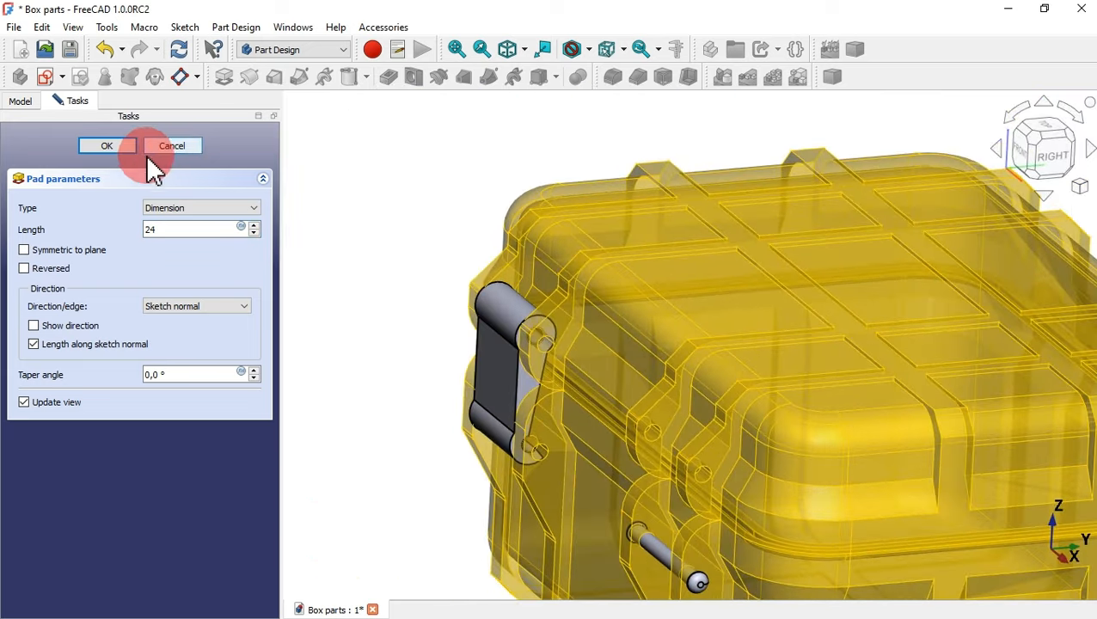
click(108, 146)
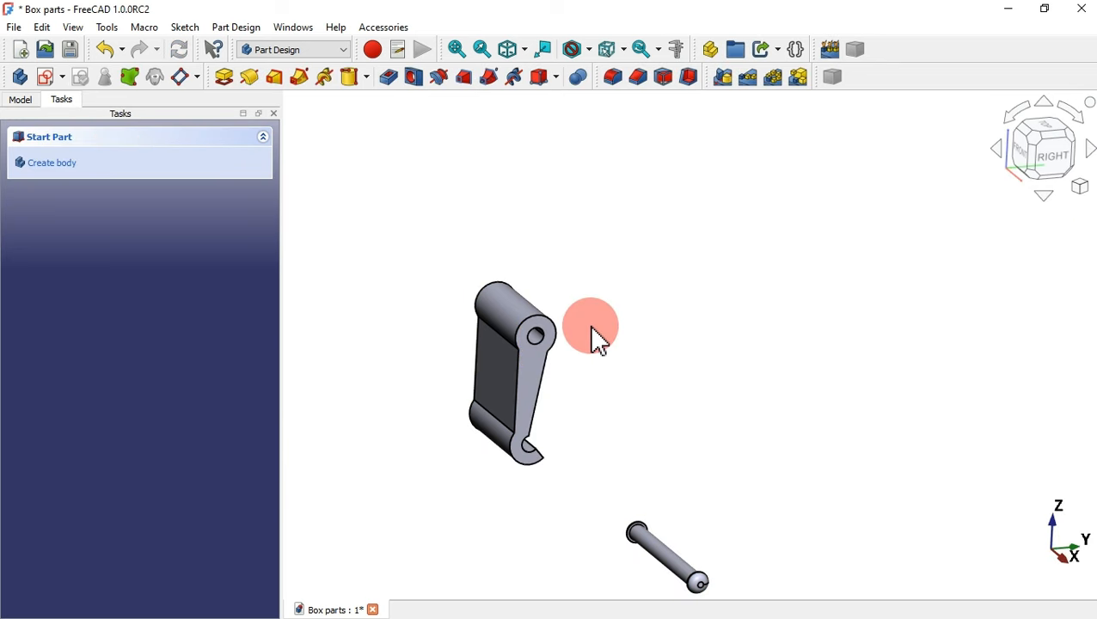
- Create a sketch on the clasp's side face and project the lower hook's outer arc as external geometry
click(531, 391)
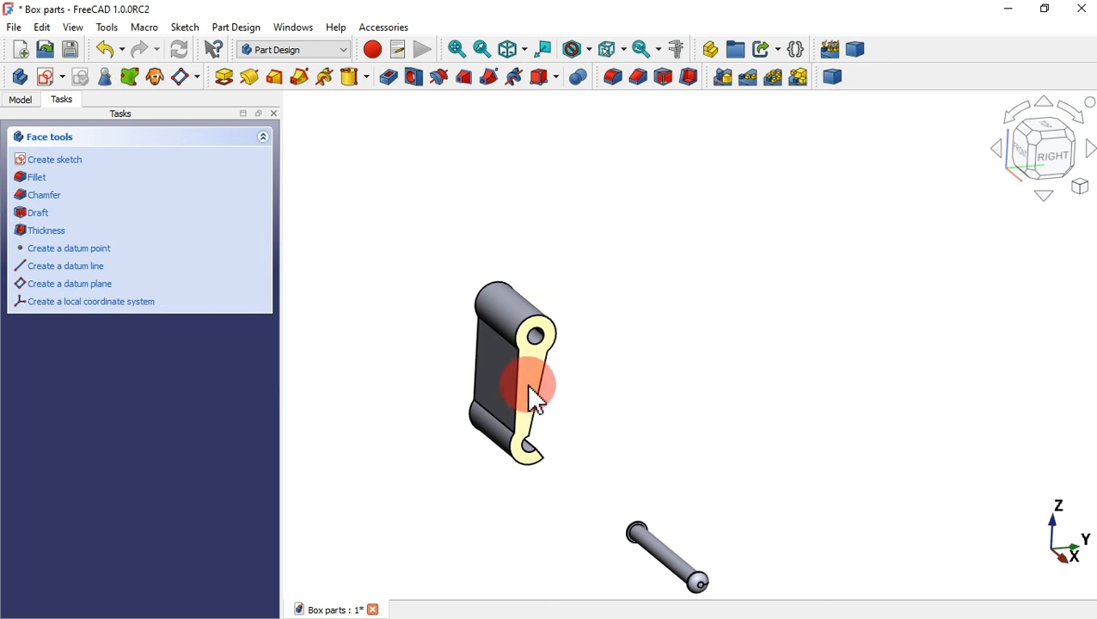
click(52, 79)
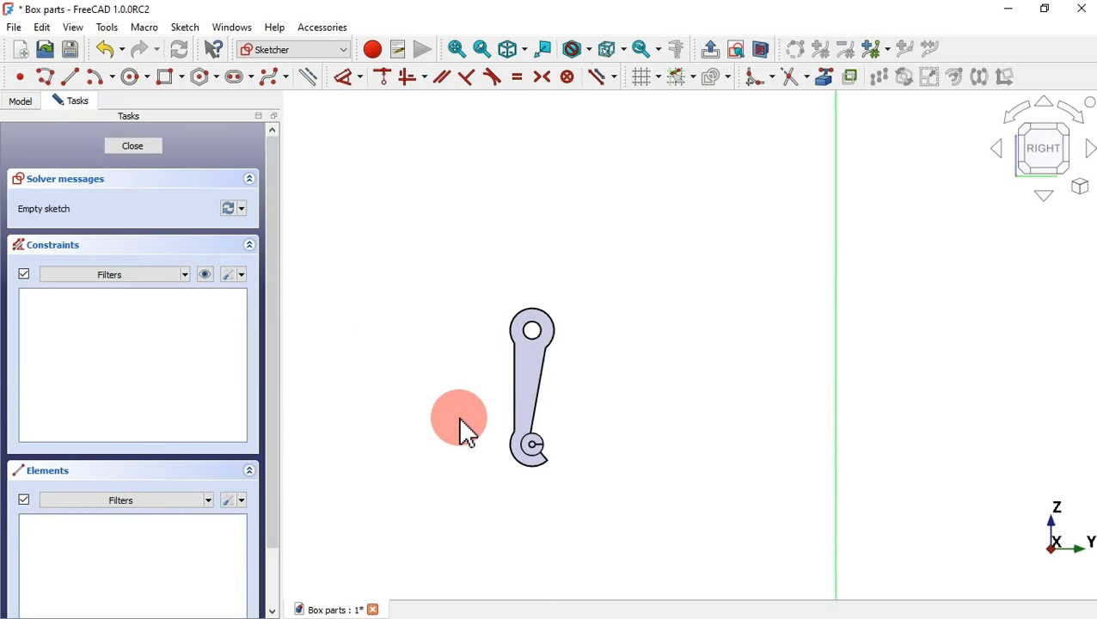
scroll(531, 477, up, 6)
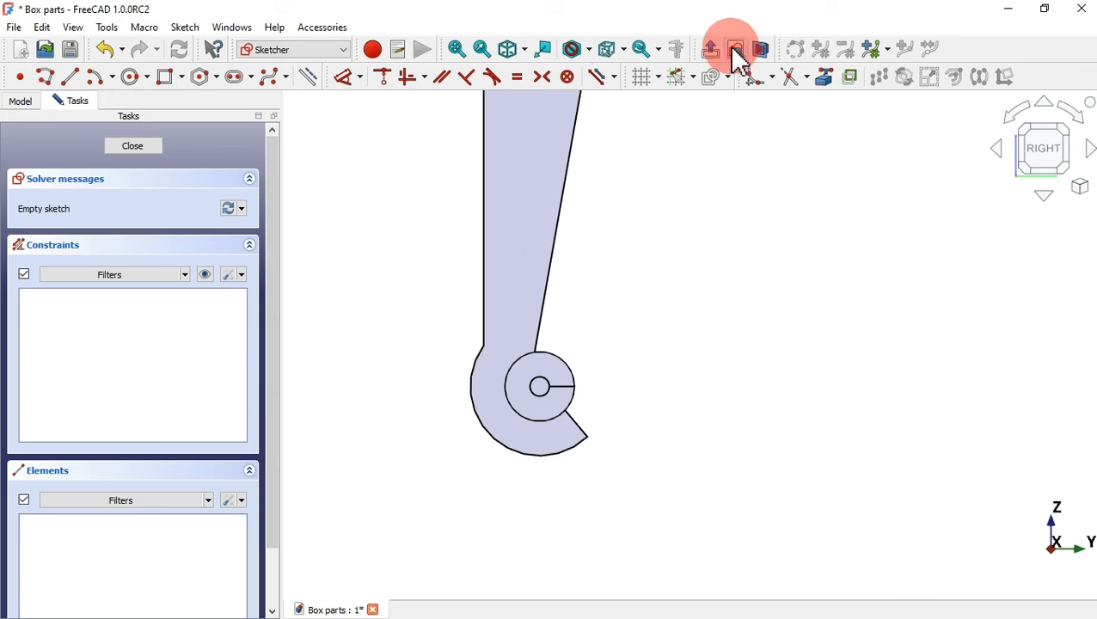
click(822, 78)
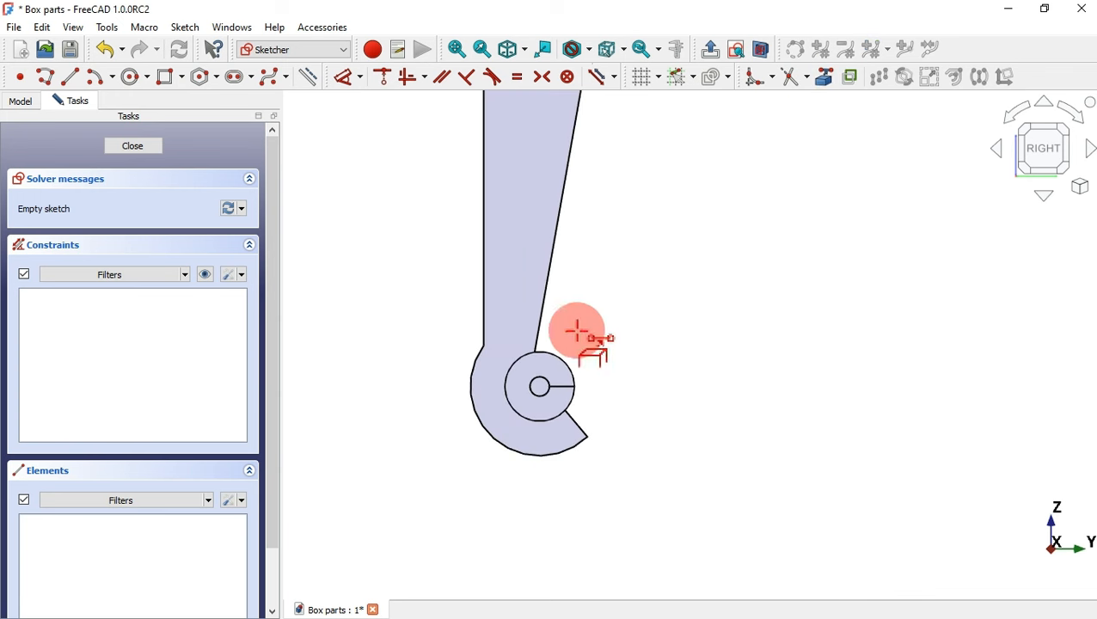
click(487, 427)
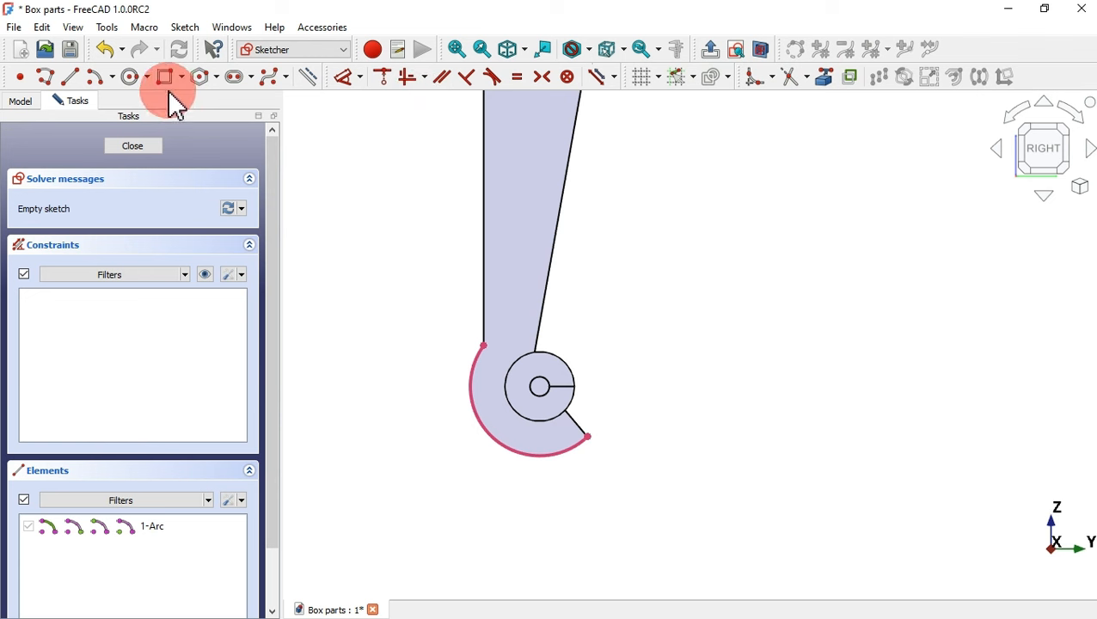
- Sketch a slanted slot with end radii of about 1.1 mm from inside the lower hook outward and downward, and delete its inner end arc
click(233, 77)
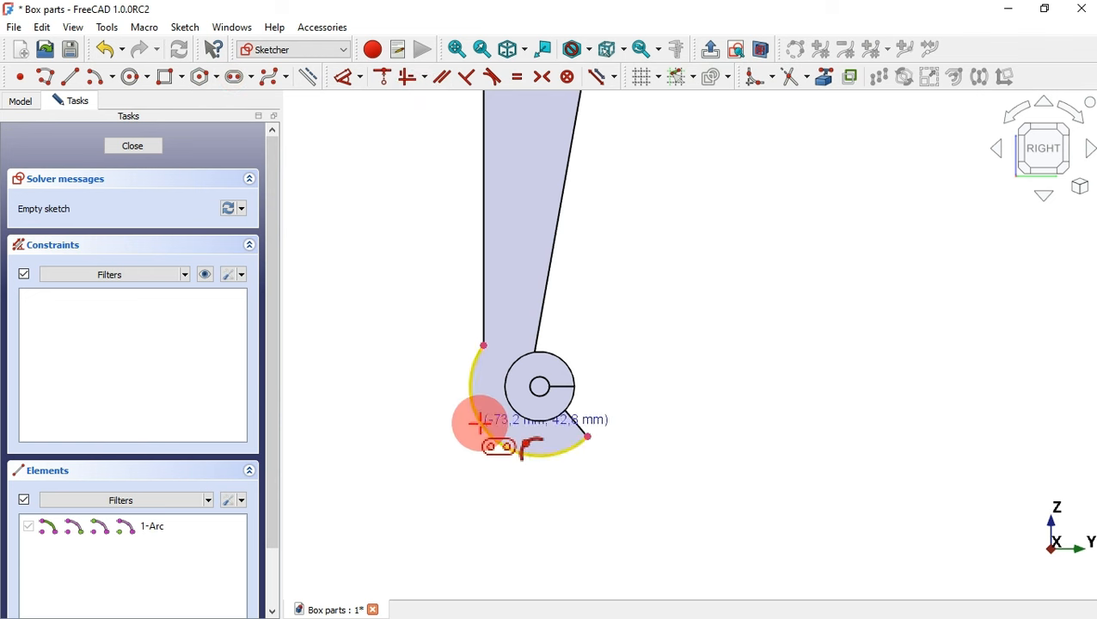
click(508, 418)
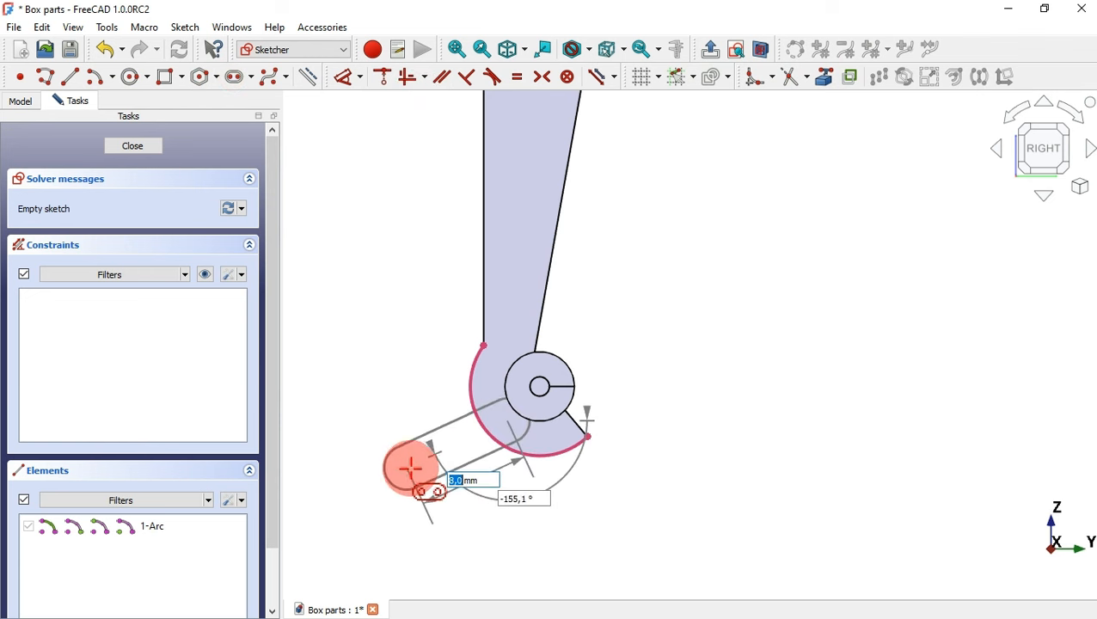
click(402, 515)
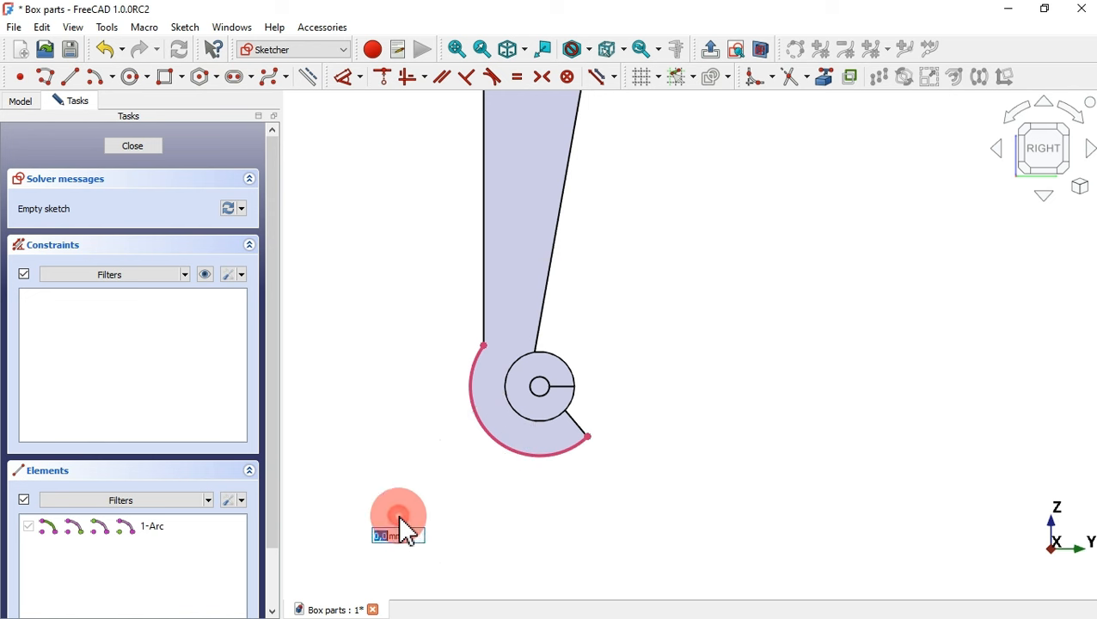
click(495, 411)
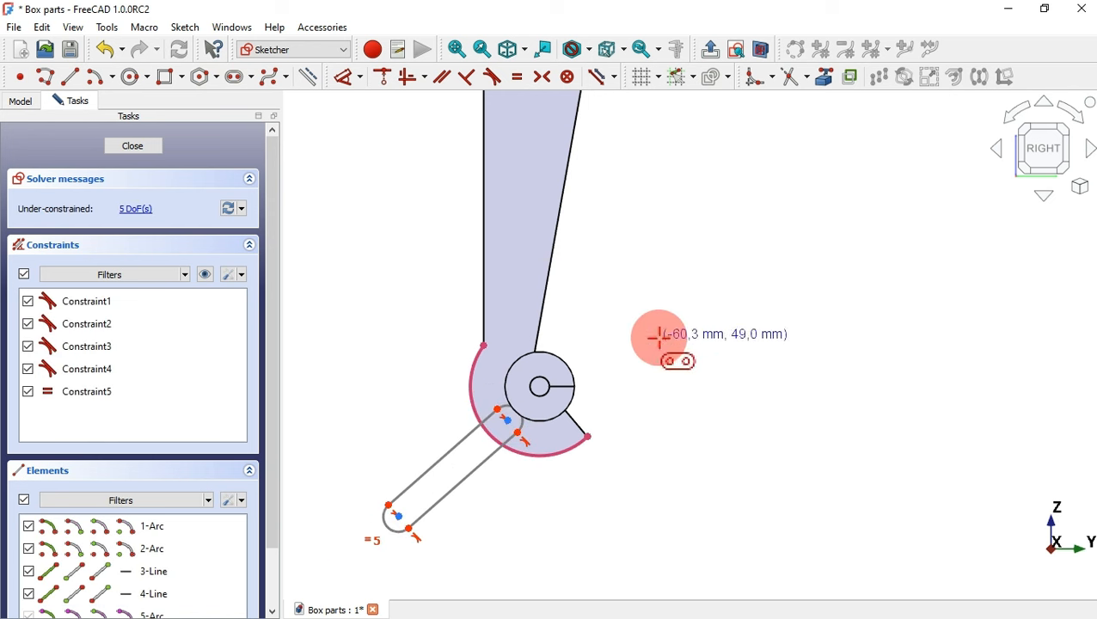
right_click(653, 348)
click(528, 434)
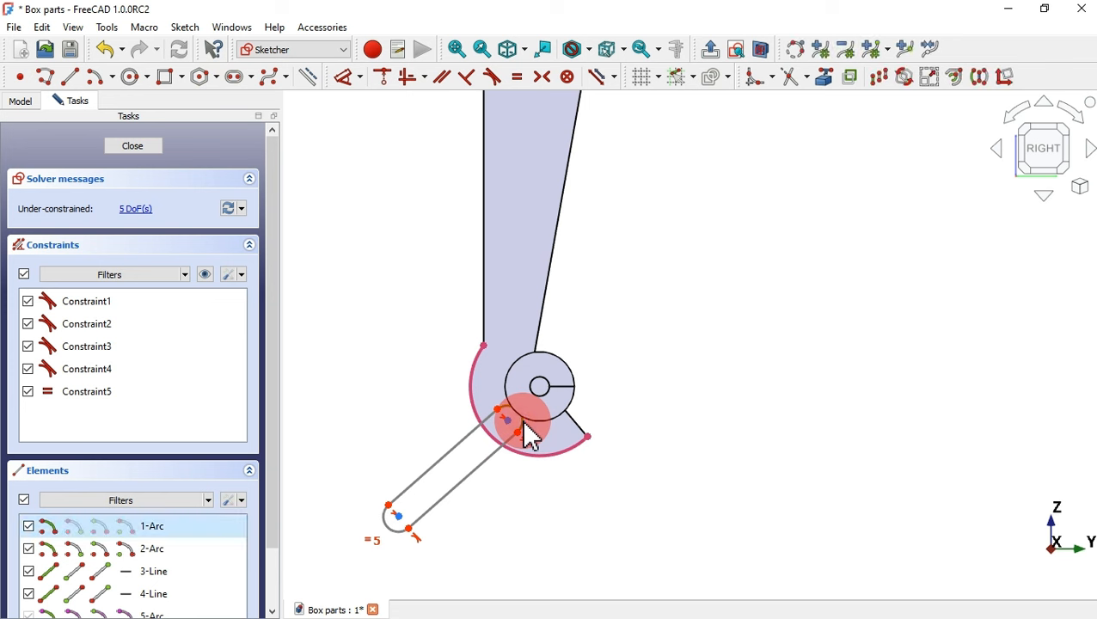
key(Delete)
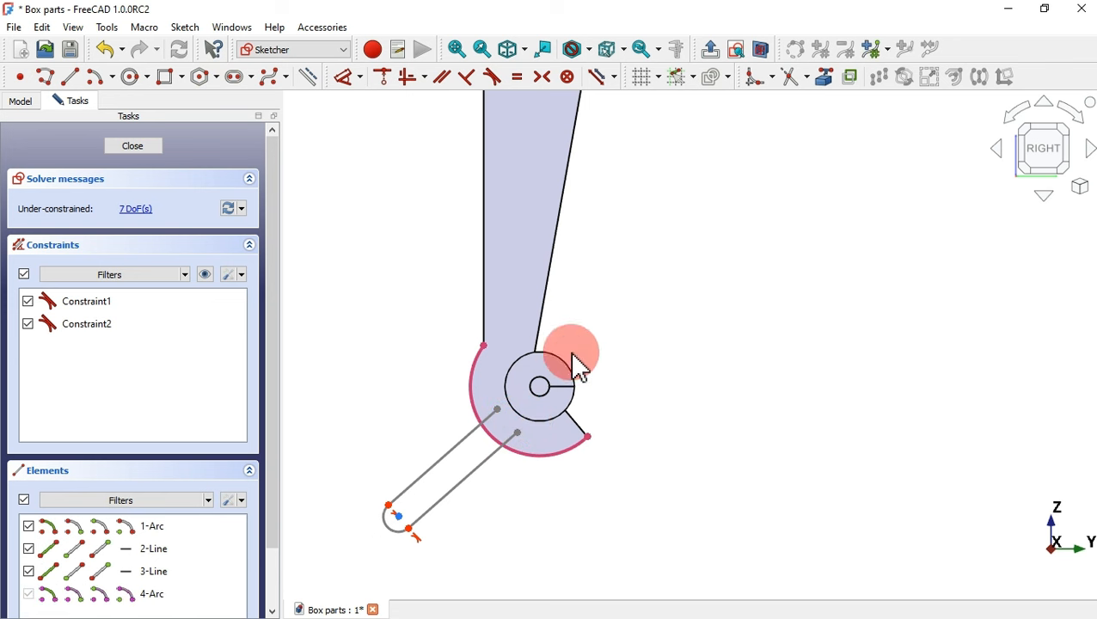
- In section view, close the slot's open end with an arc centred on the lower hole and equal in radius to the projected outer arc
click(760, 49)
click(605, 297)
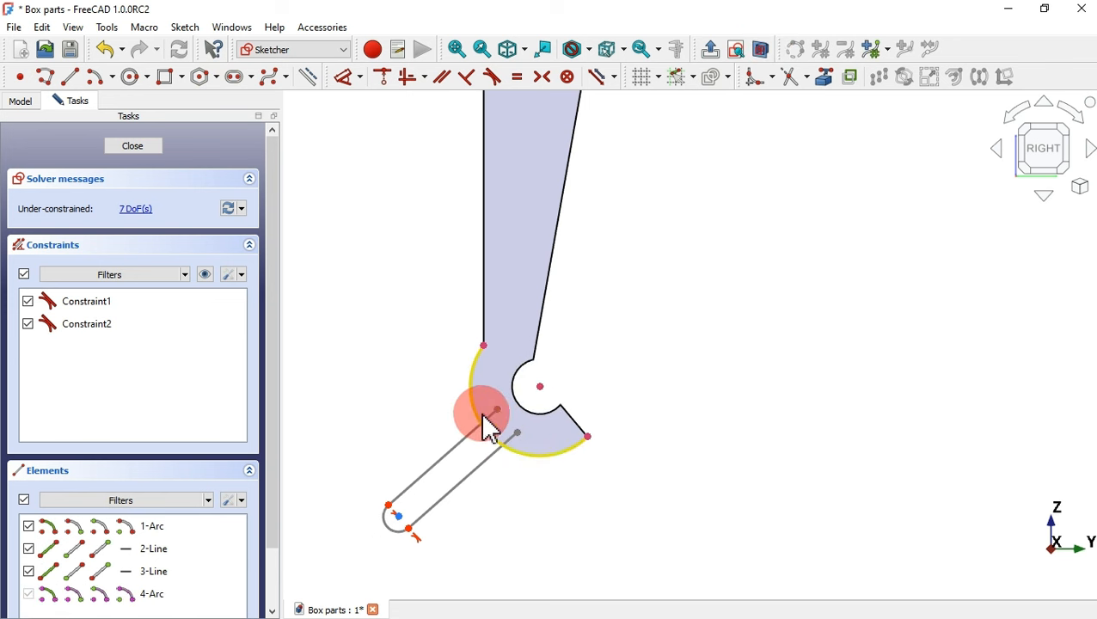
click(98, 79)
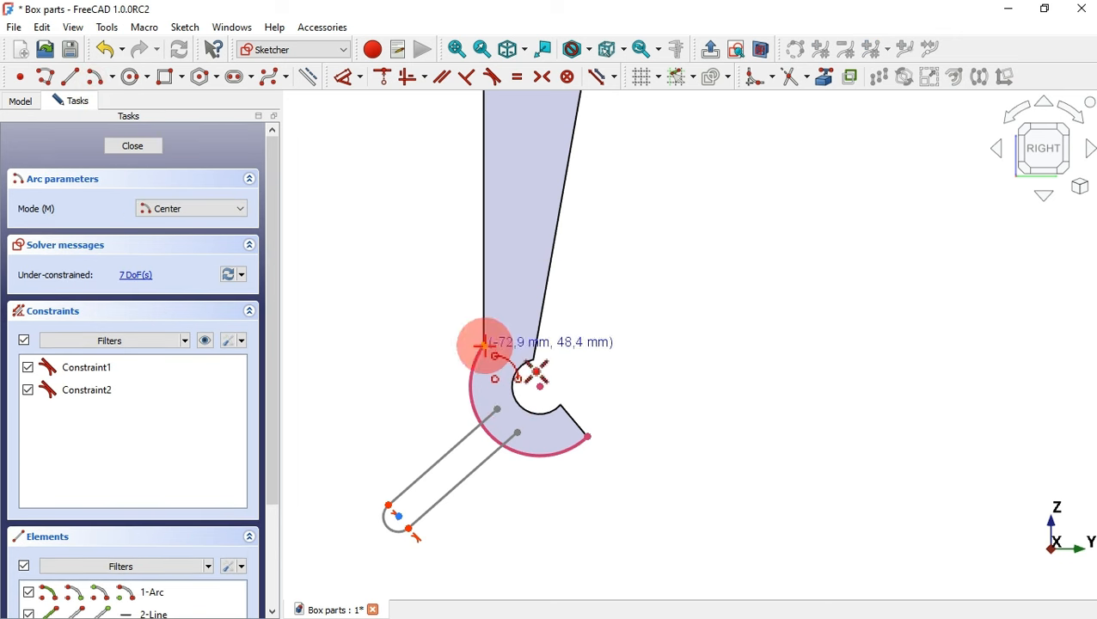
click(540, 387)
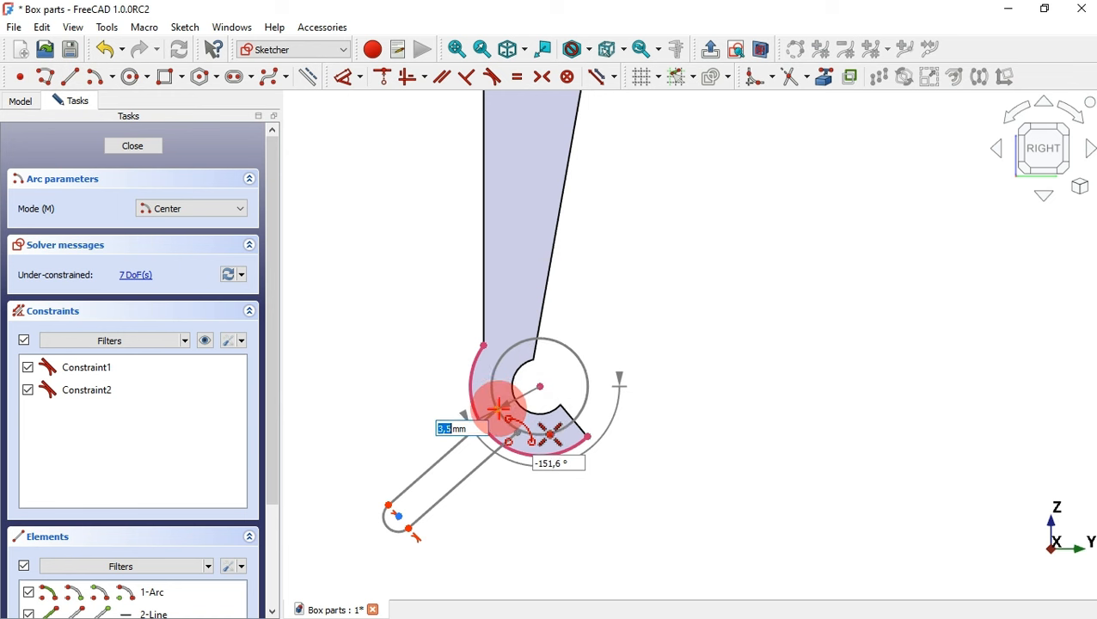
click(500, 402)
click(519, 437)
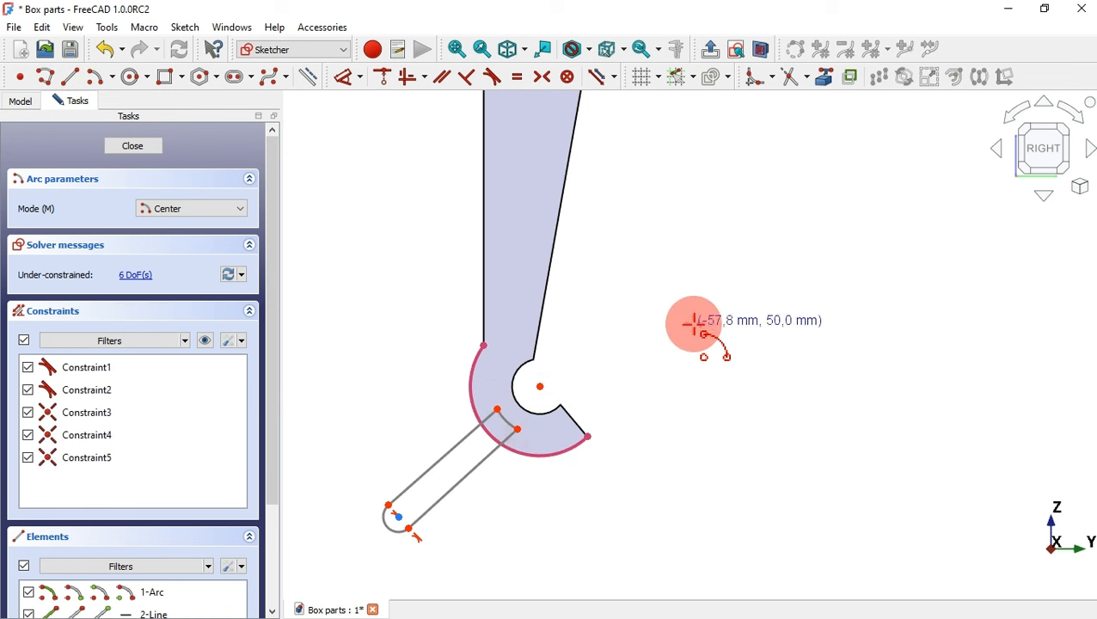
right_click(696, 309)
click(487, 438)
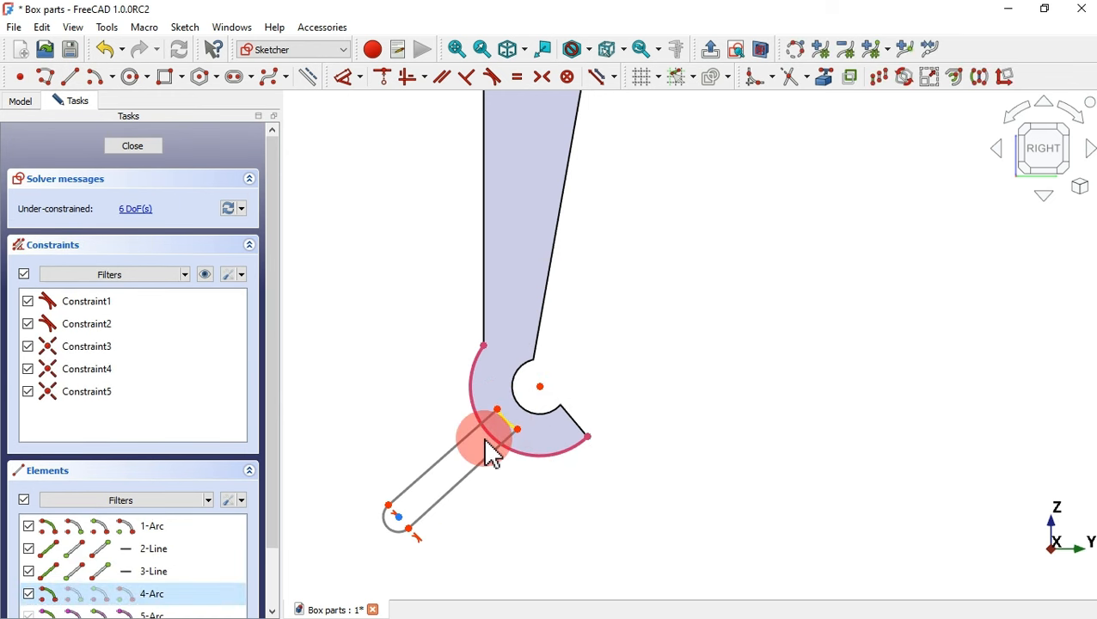
click(517, 74)
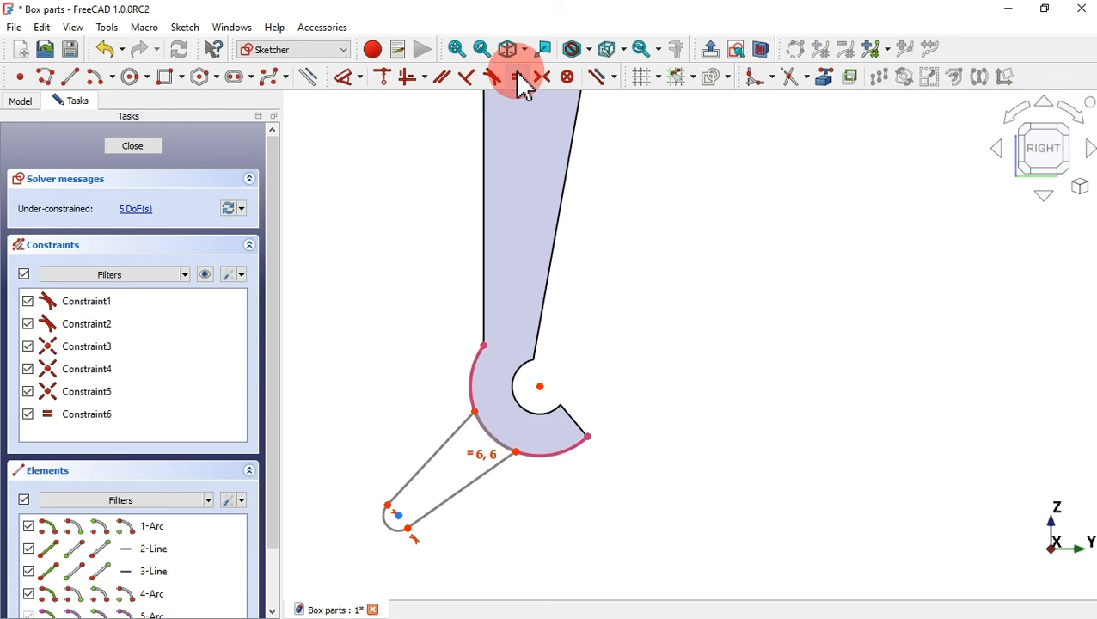
- Dimension the radius of the tab's rounded outer end to 2 mm
click(345, 80)
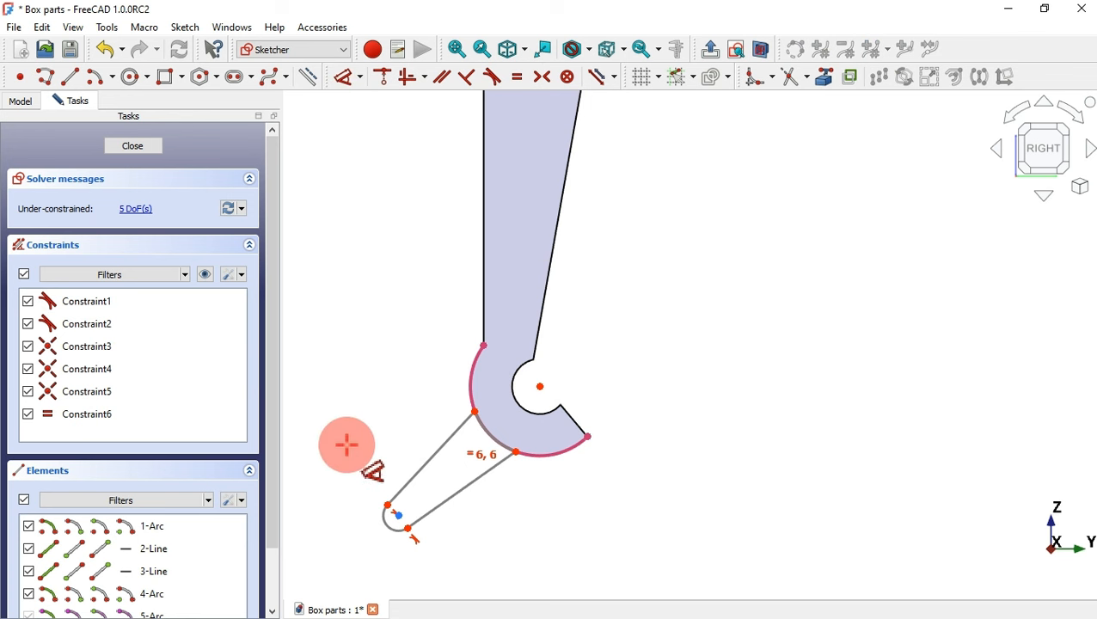
click(386, 520)
click(325, 548)
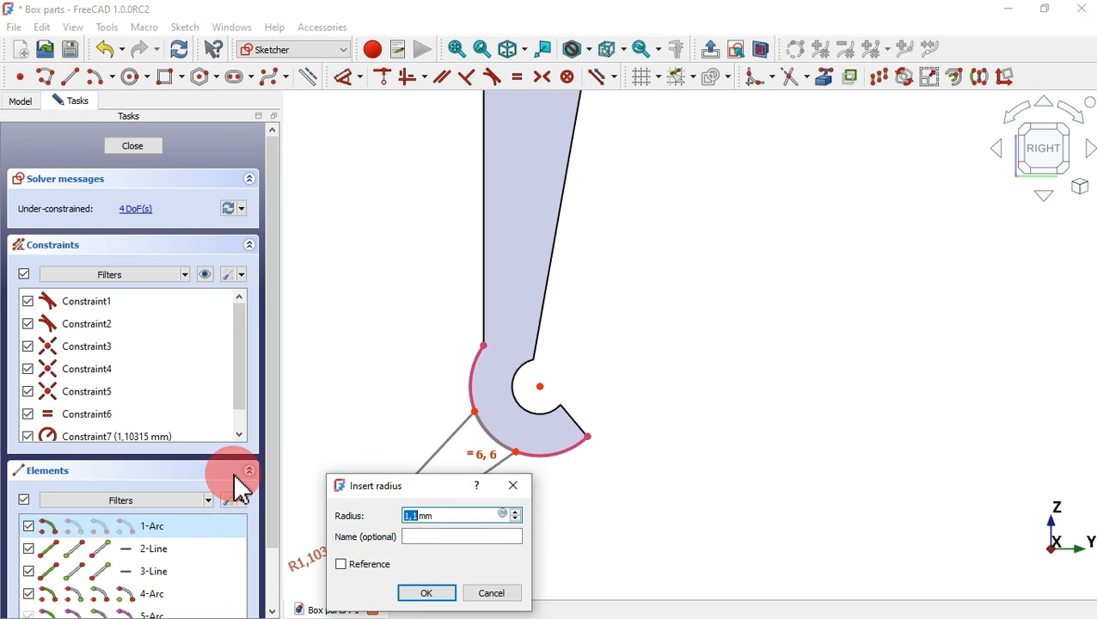
key(Return)
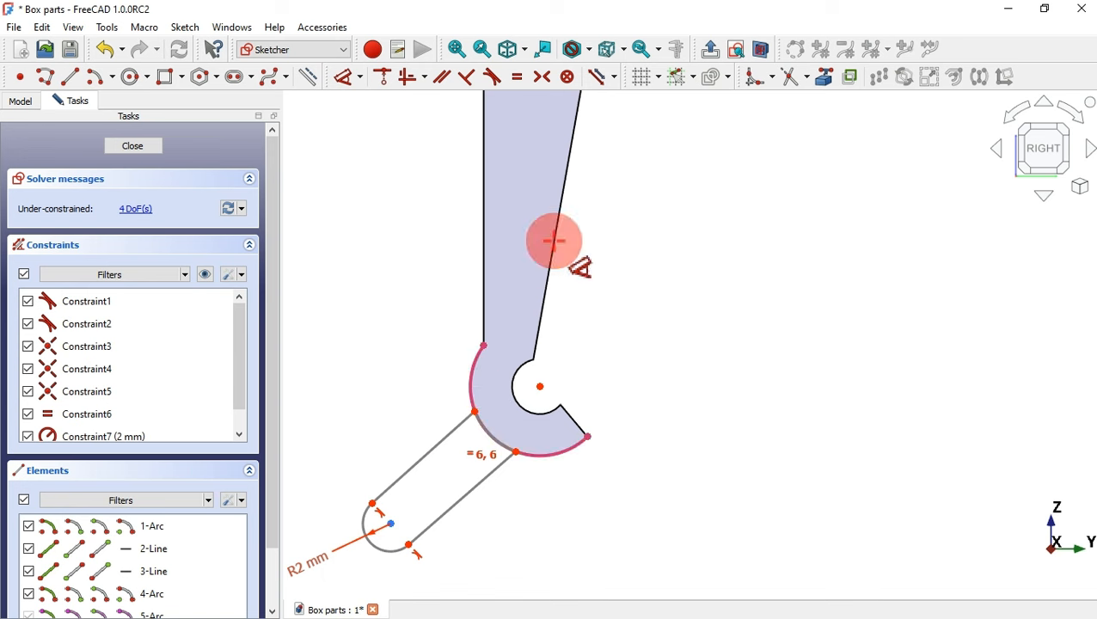
- Project the clasp's long straight front edge as external geometry and set its angle to the tab's upper side to 130°
click(823, 86)
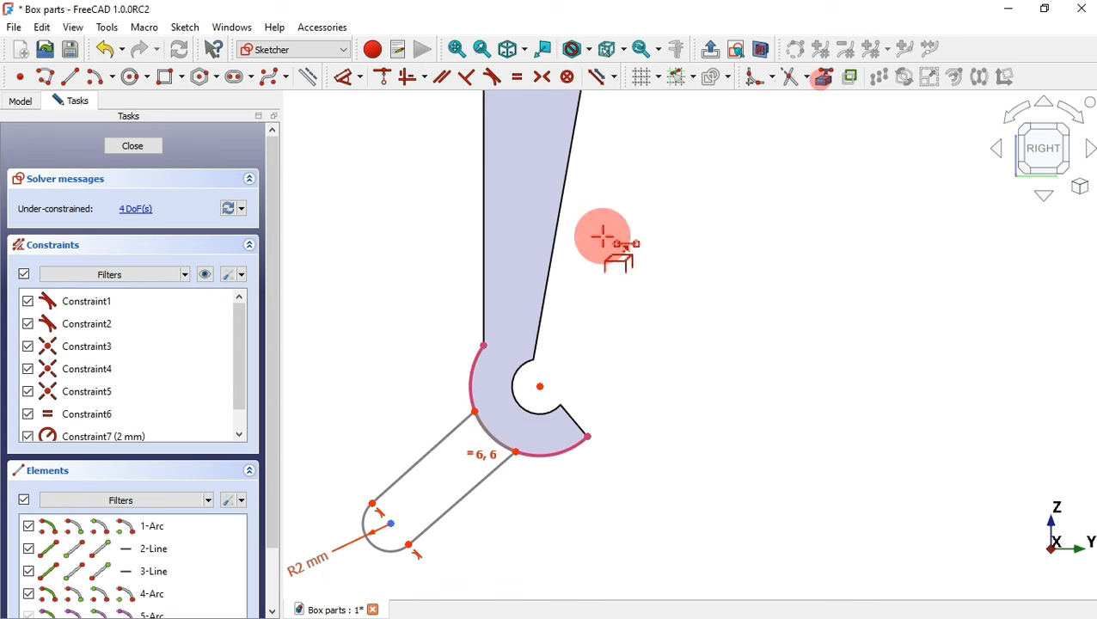
click(484, 288)
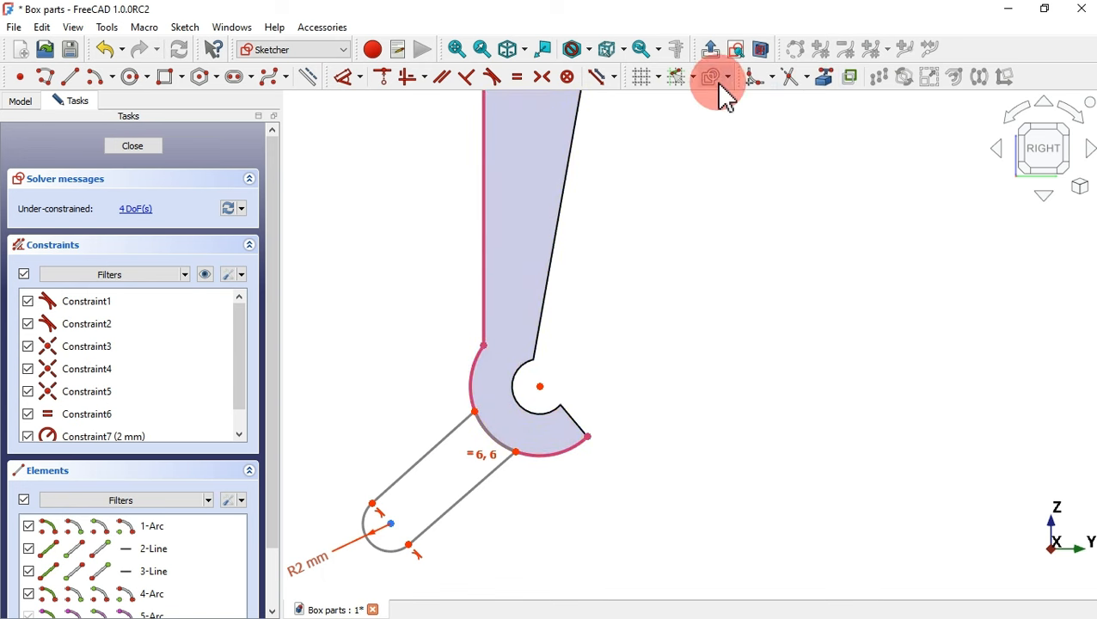
click(346, 76)
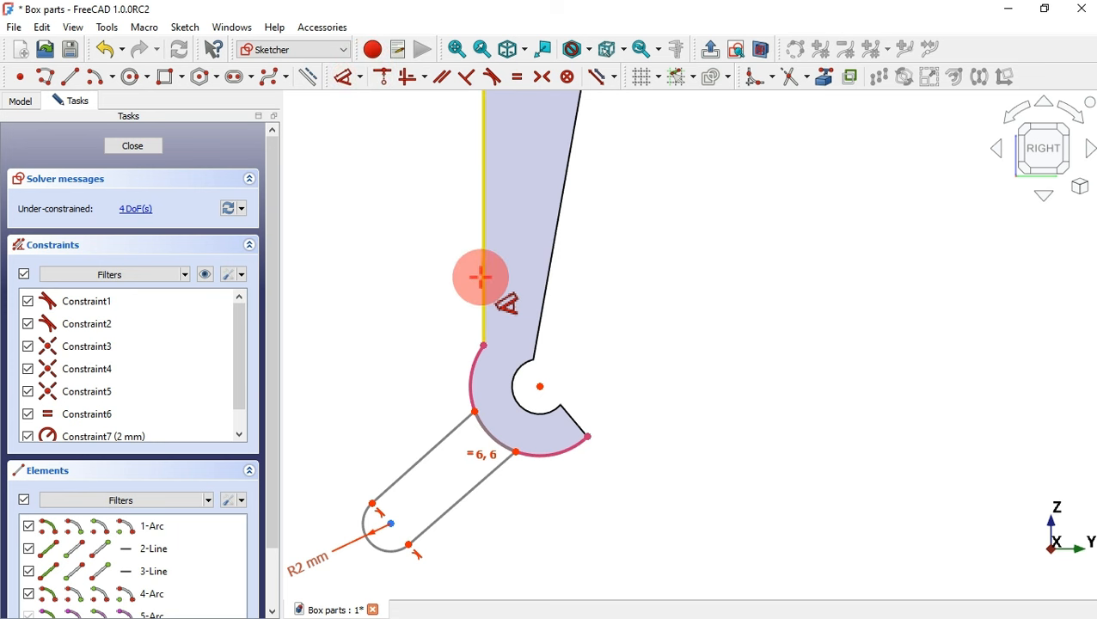
click(483, 278)
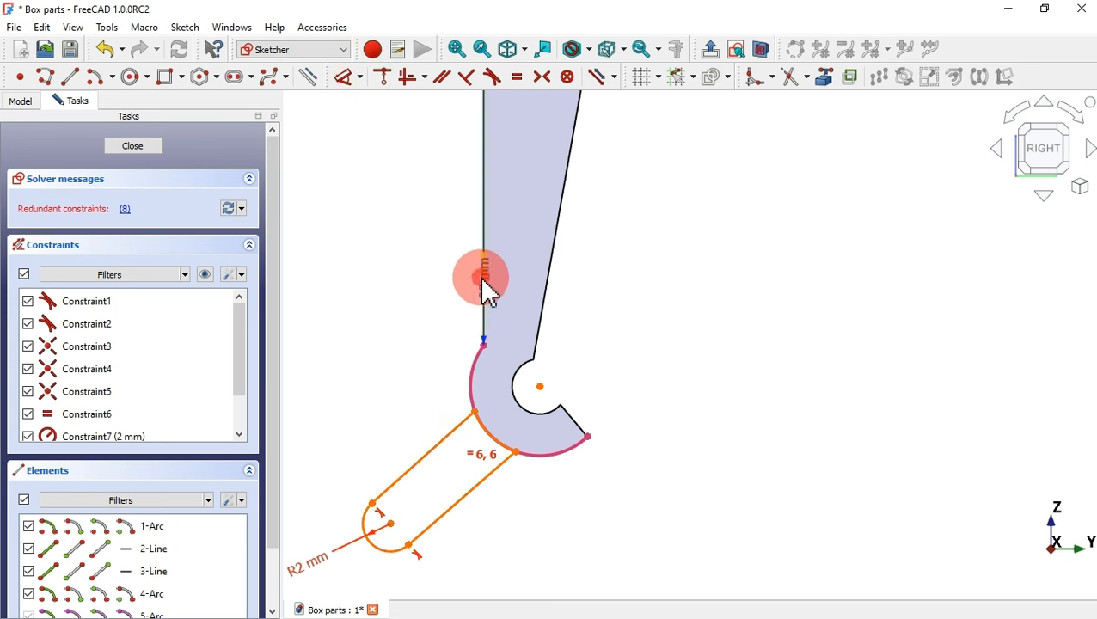
click(430, 452)
click(409, 369)
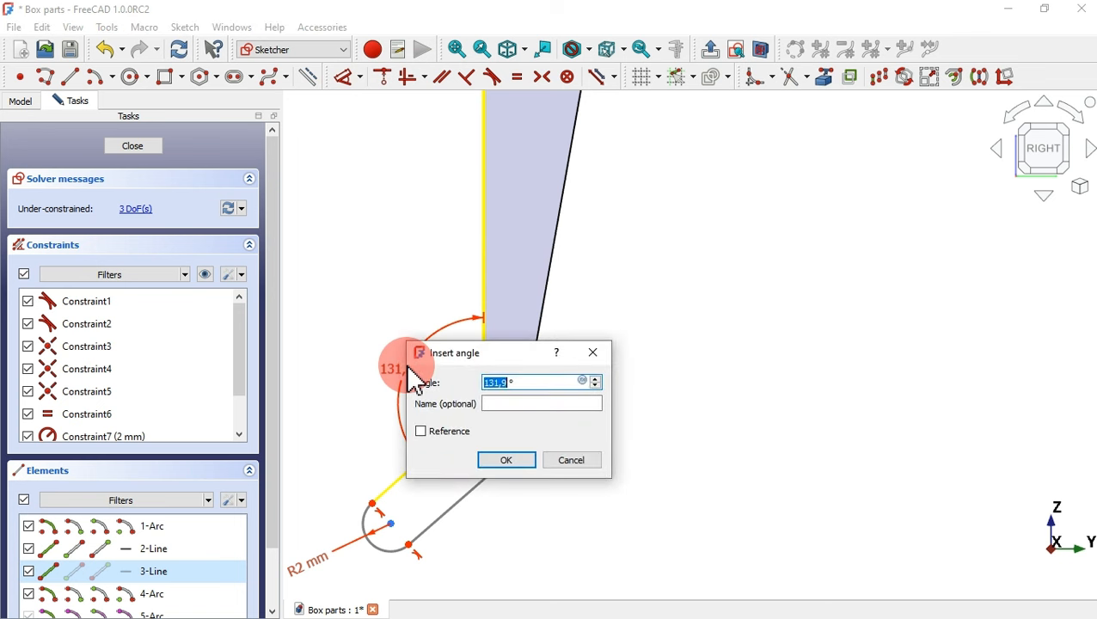
text(130)
key(Return)
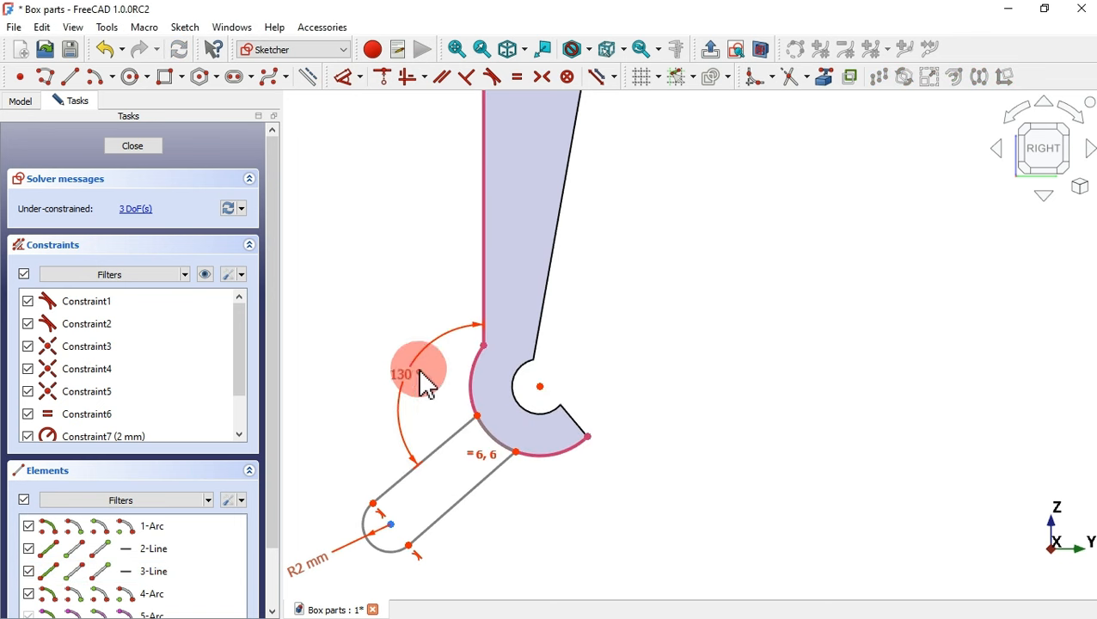
- Constrain the tab's two straight sides parallel to each other
click(560, 456)
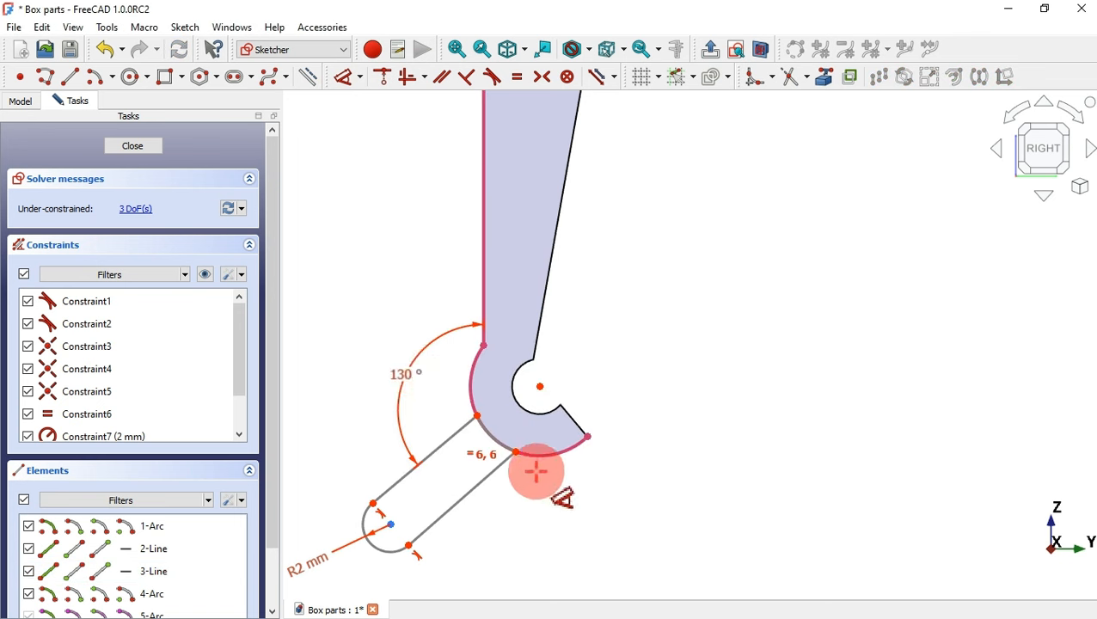
click(449, 80)
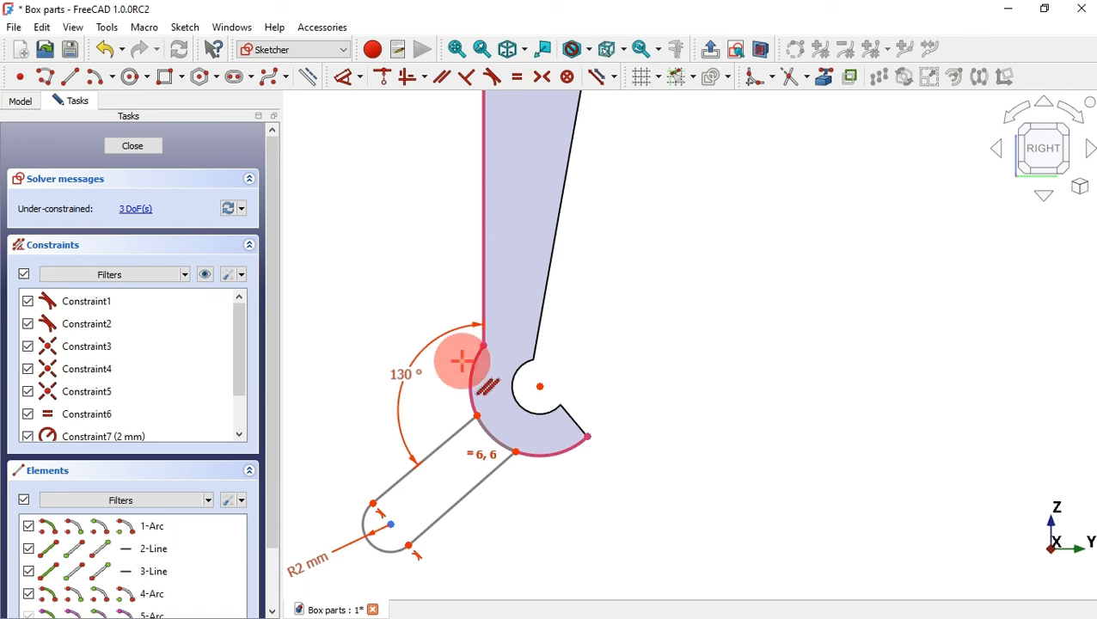
click(465, 422)
click(490, 477)
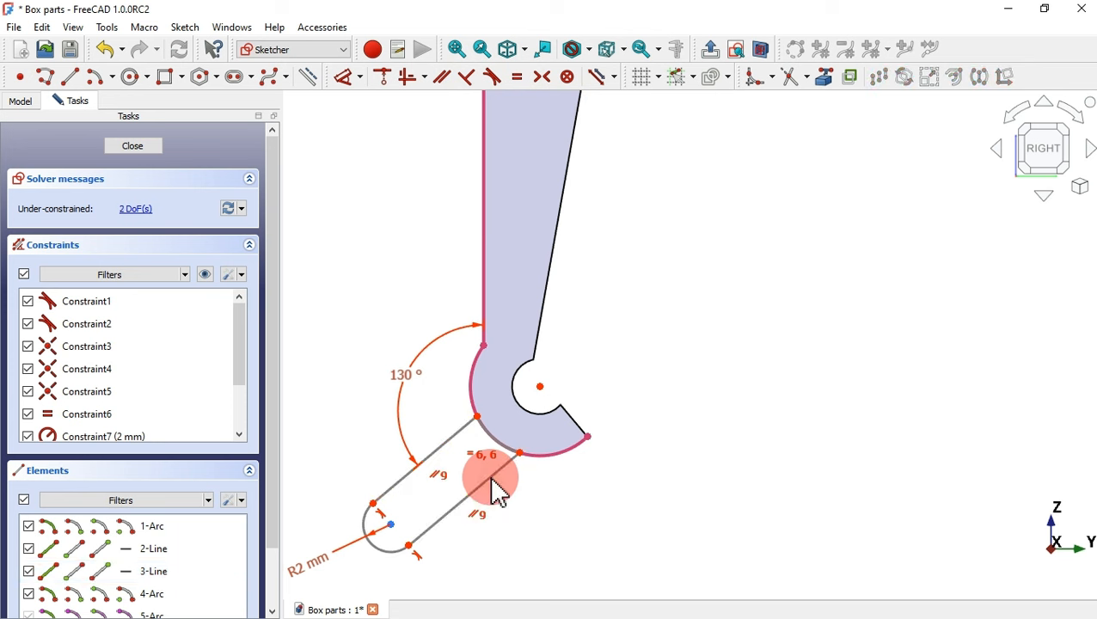
- Set the length of the tab's upper straight side to 6 mm and test the sketch's remaining freedom of movement
click(344, 82)
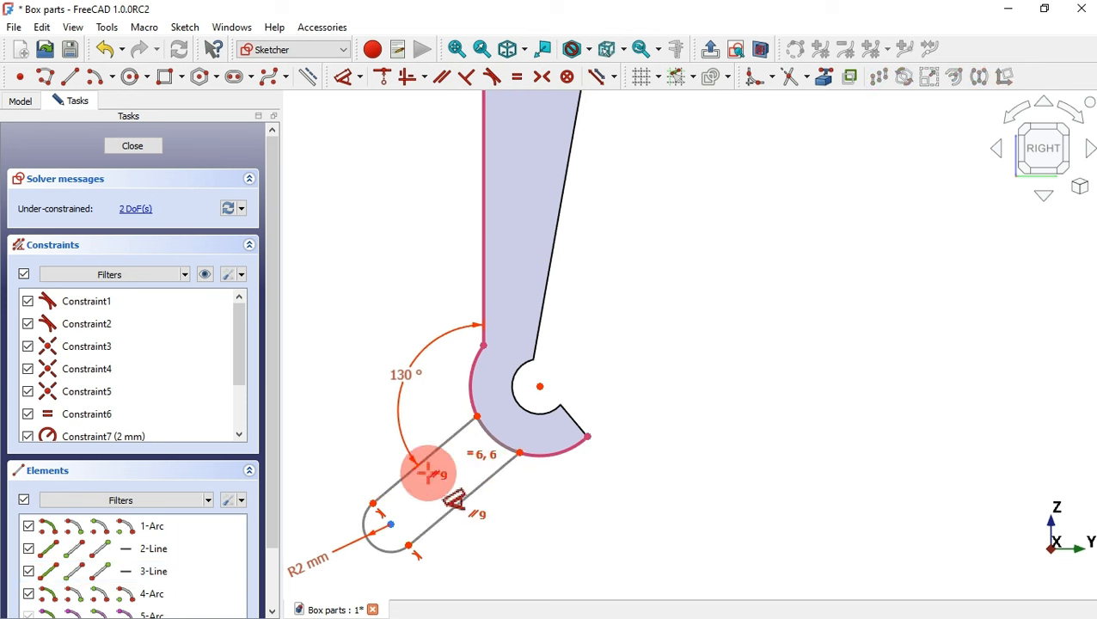
click(427, 452)
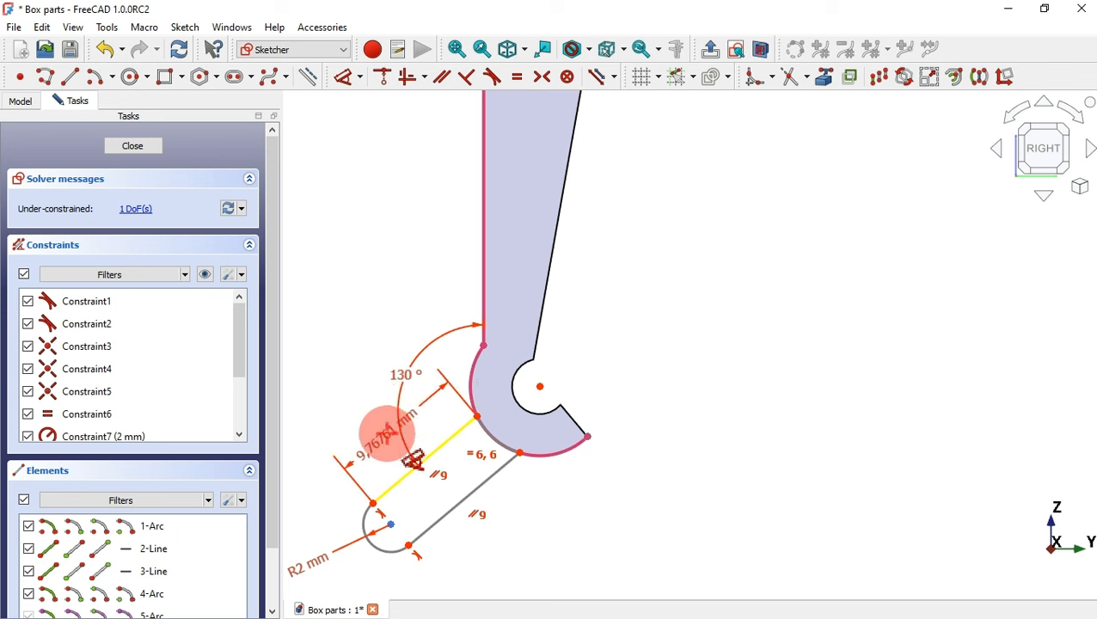
click(392, 430)
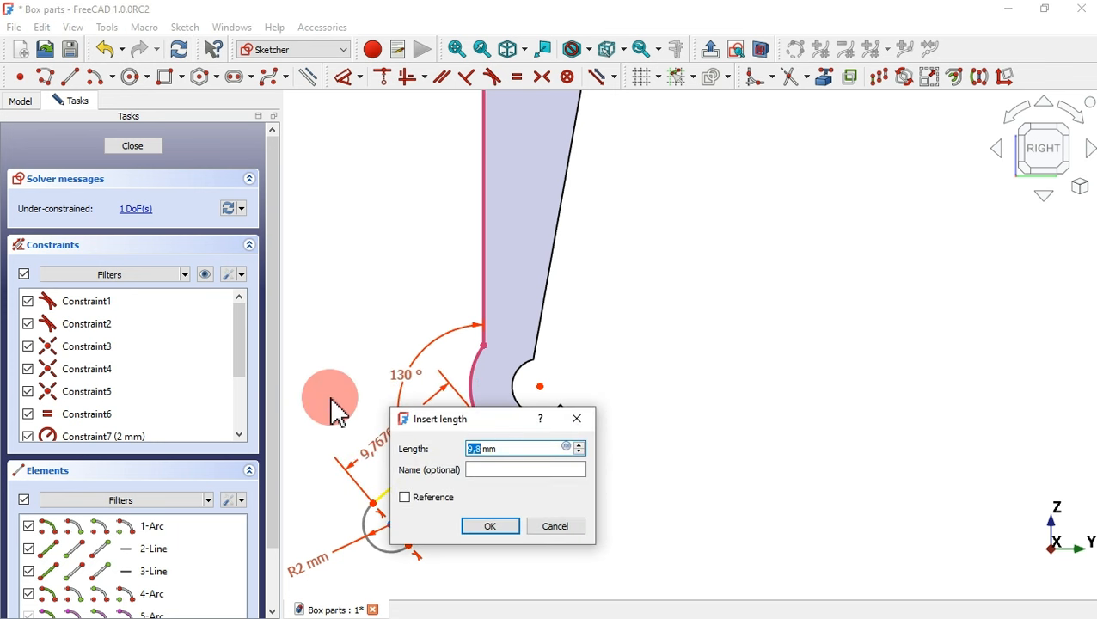
text(6)
key(Return)
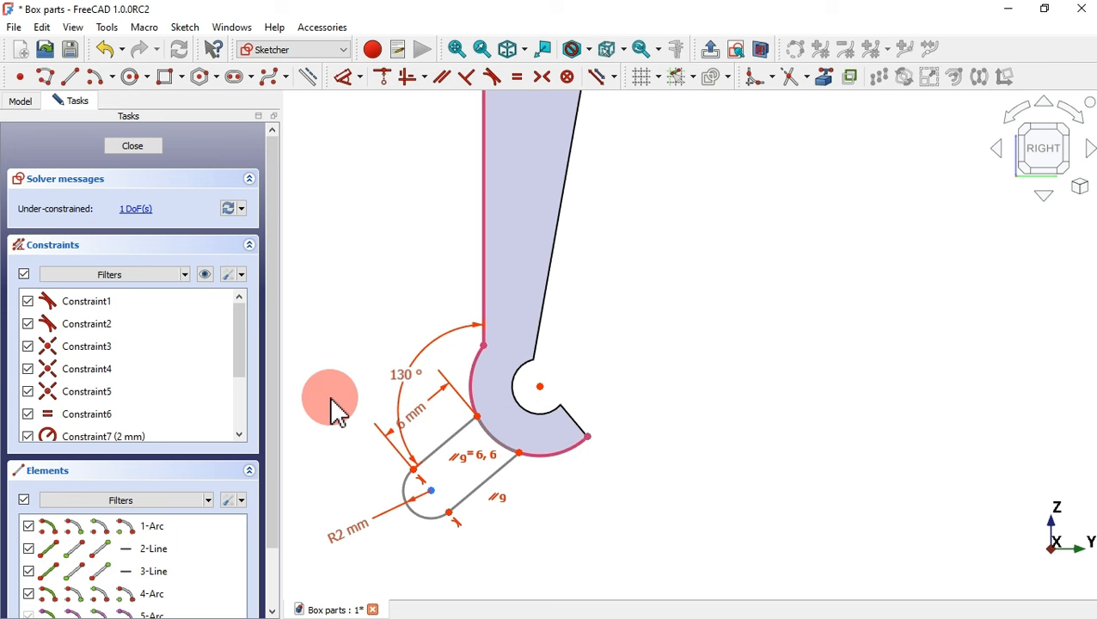
key(d)
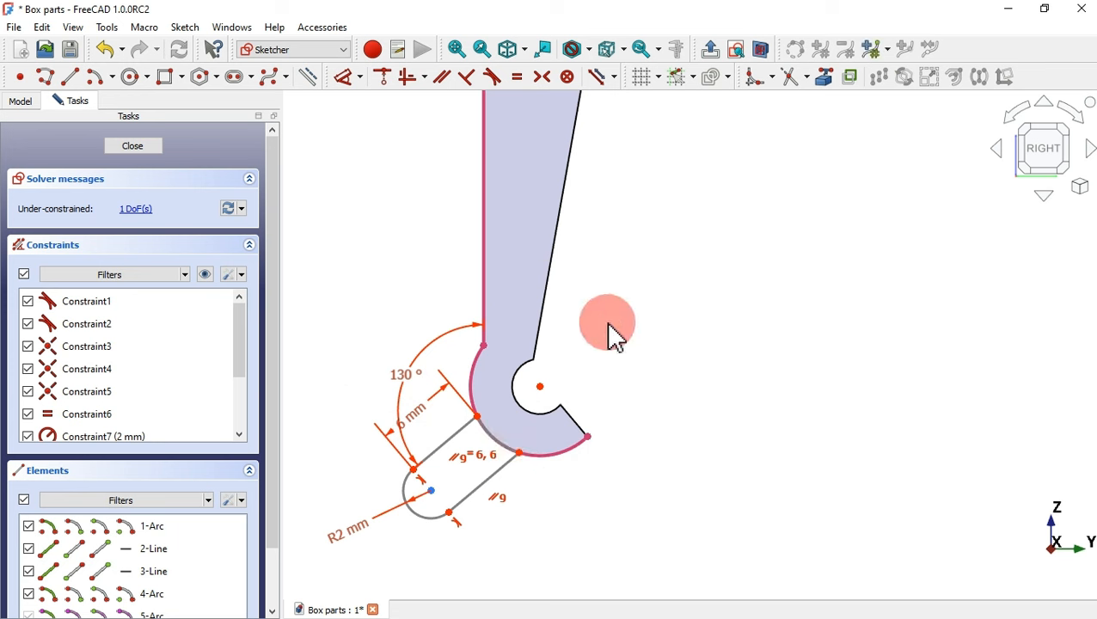
mouse_move(497, 475)
mouse_down()
mouse_move(536, 479)
mouse_move(479, 470)
mouse_move(487, 487)
mouse_up()
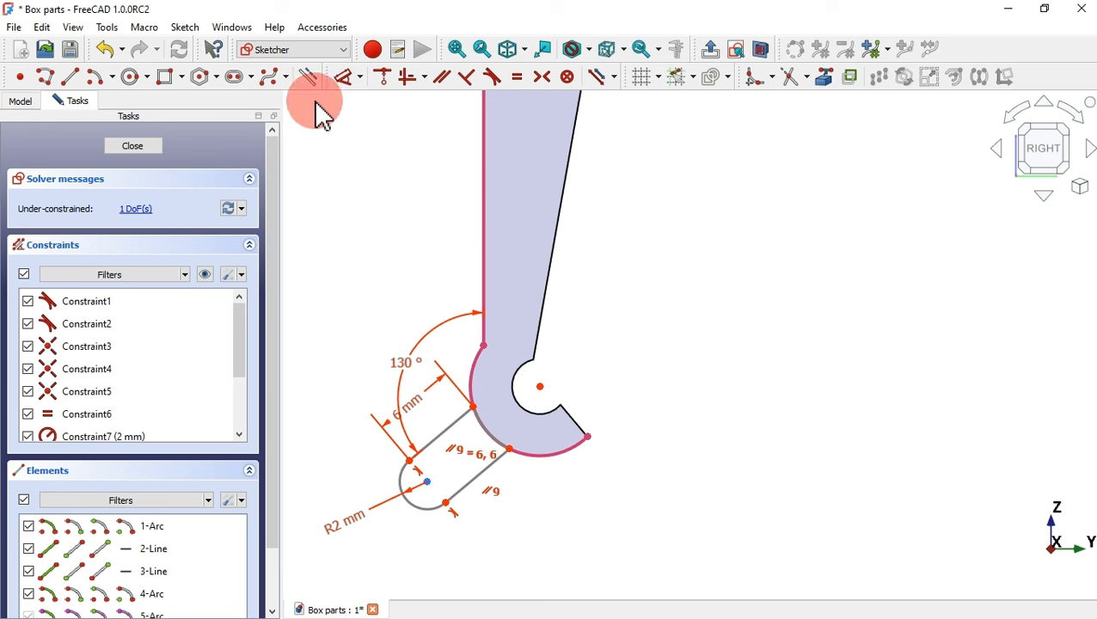
- Draw a construction line from the lower hole's centre to the tab's end-arc centre, make it parallel to the tab's side, and close the sketch
click(67, 78)
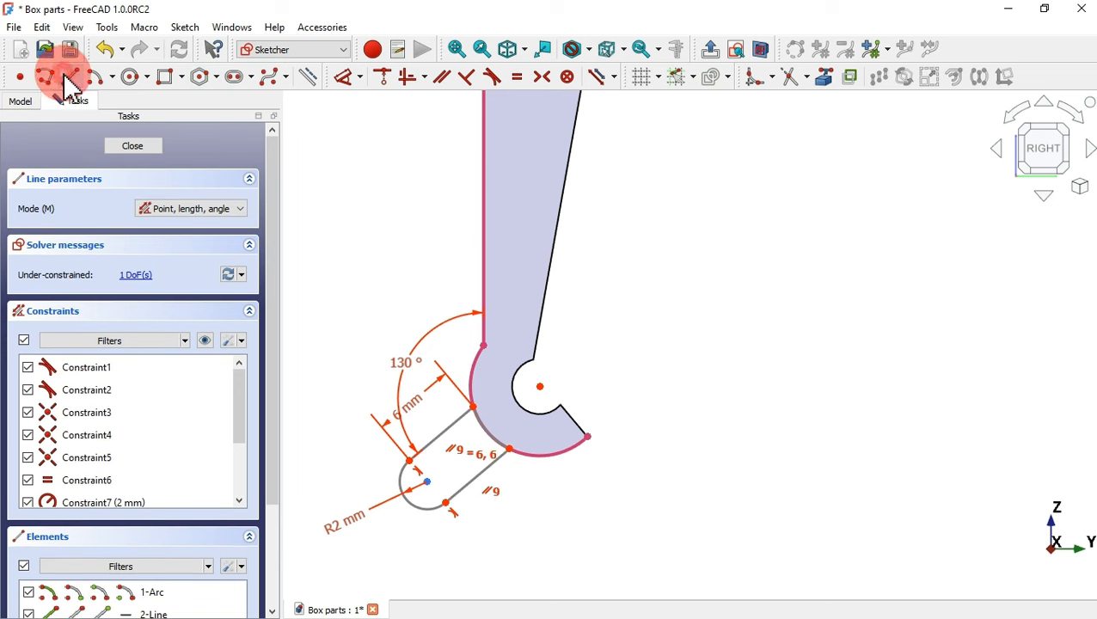
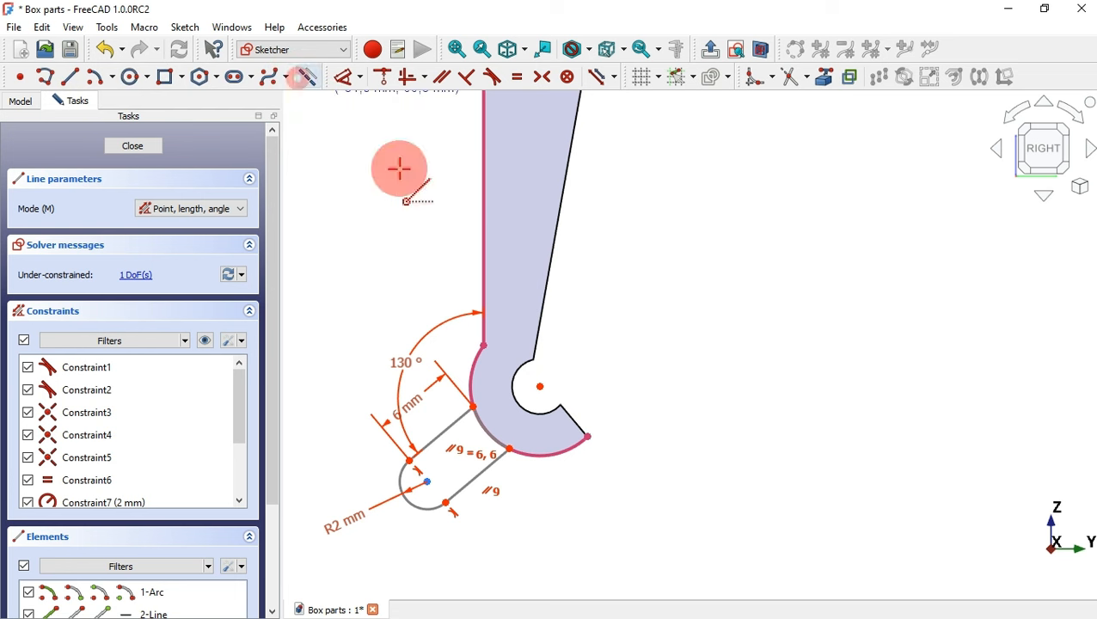
click(540, 382)
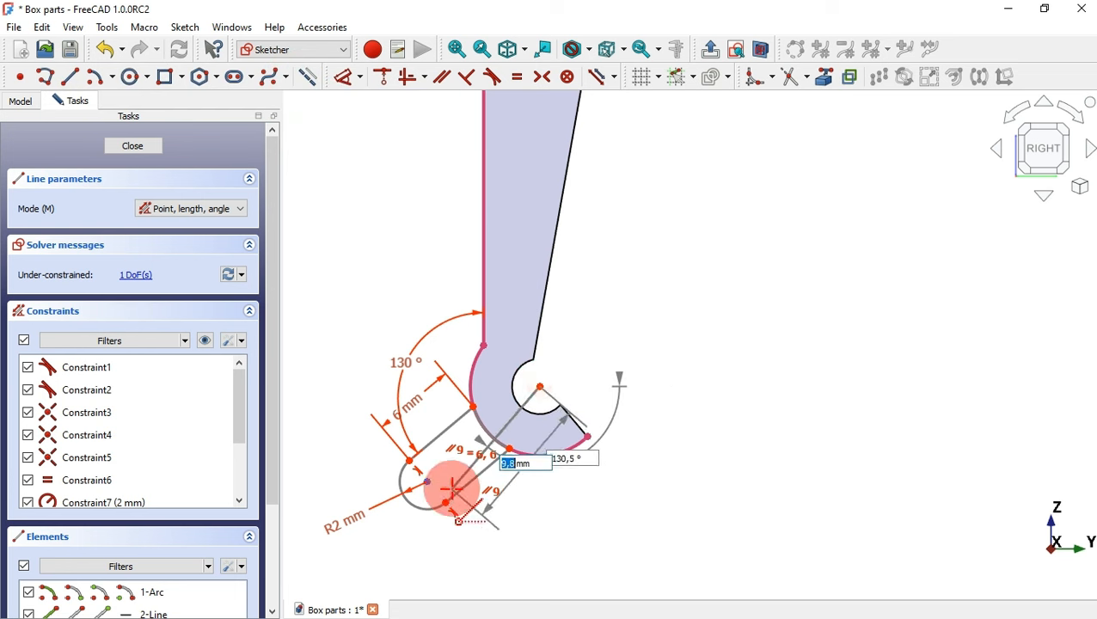
click(427, 482)
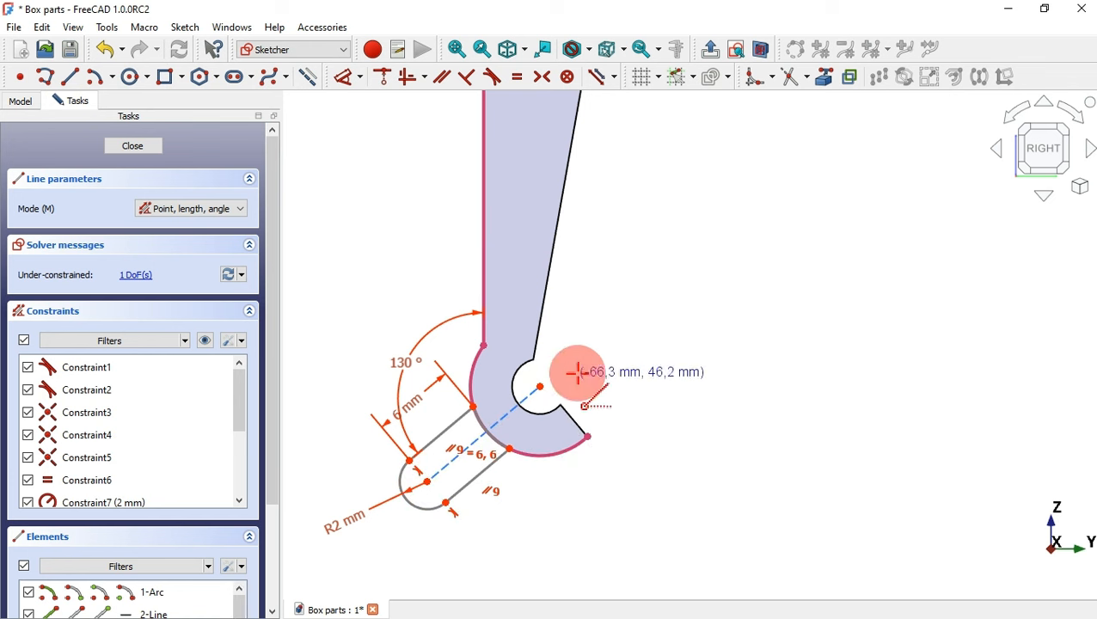
click(442, 86)
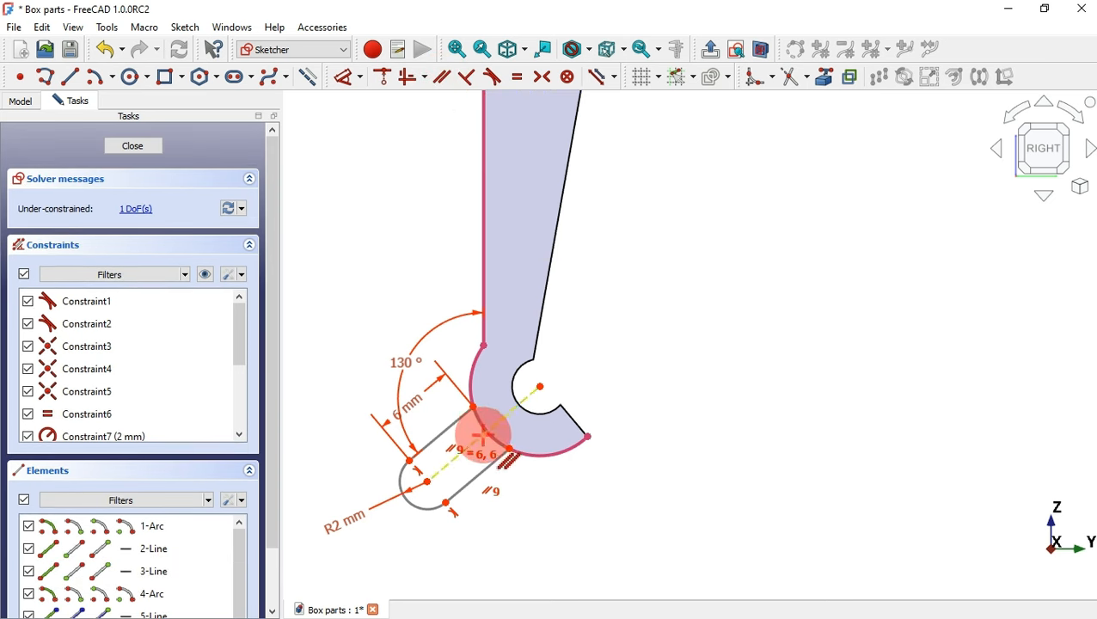
click(493, 456)
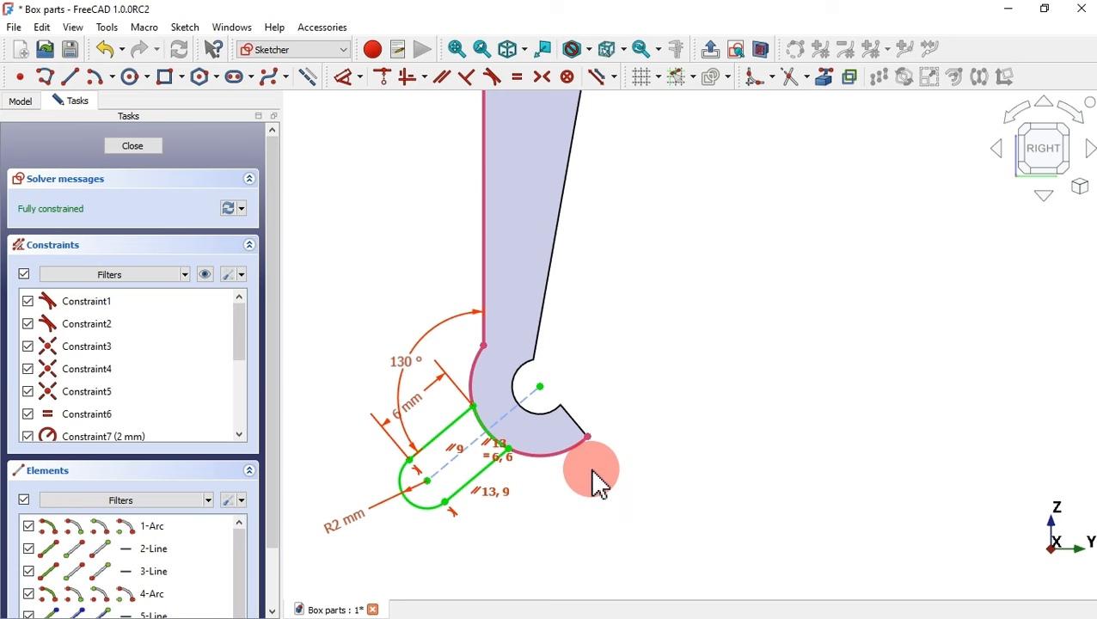
key(Escape)
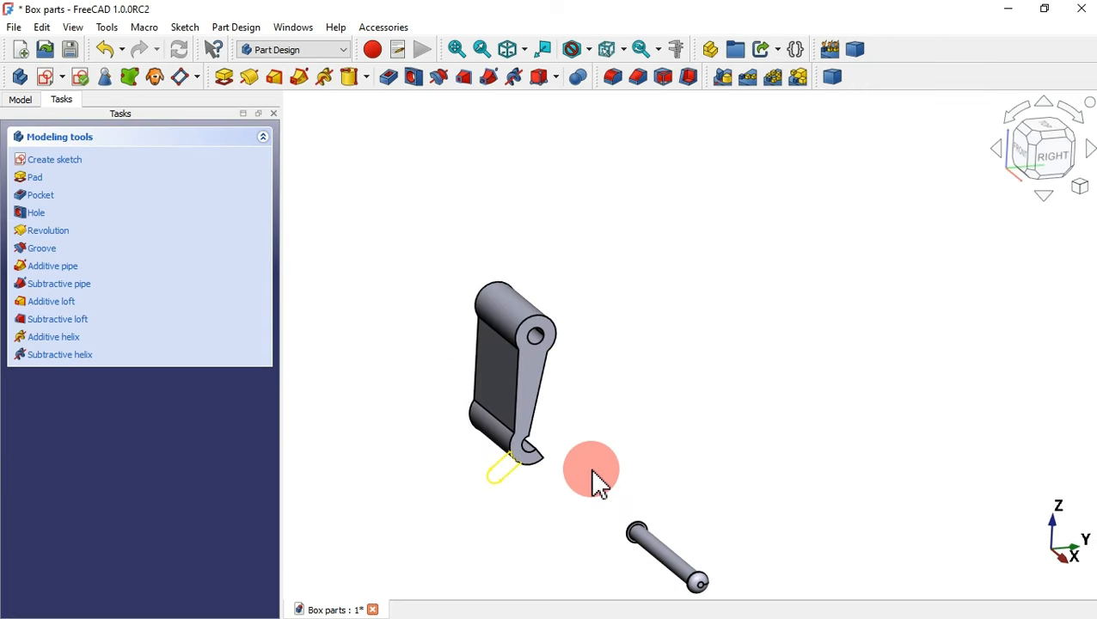
- Pad the tab sketch 24 mm in the reversed direction, across the clasp
click(236, 81)
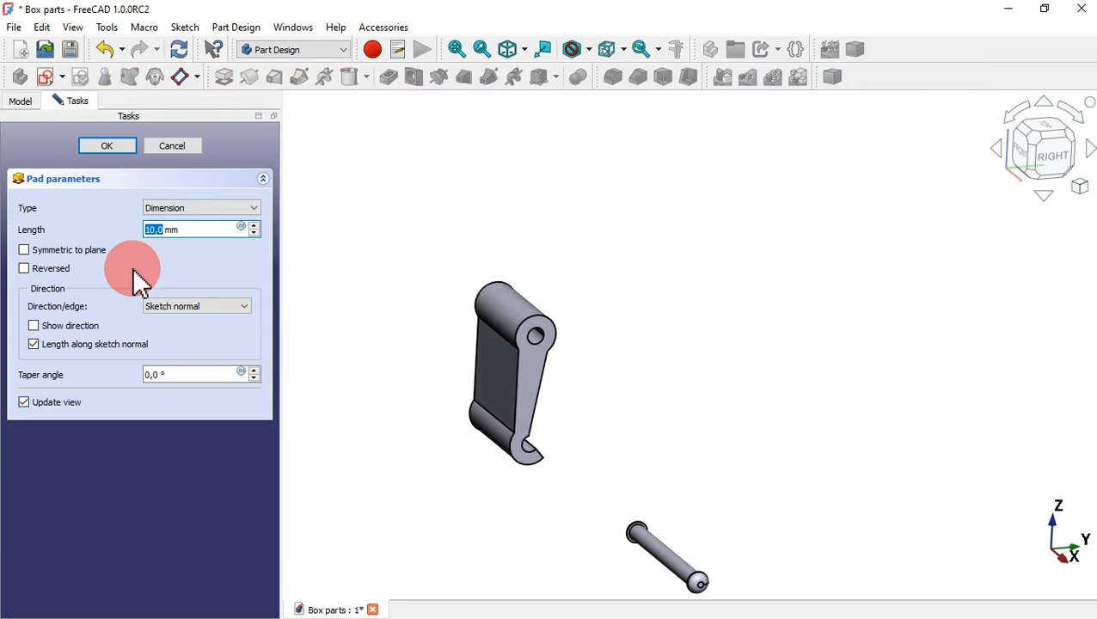
click(66, 273)
click(212, 228)
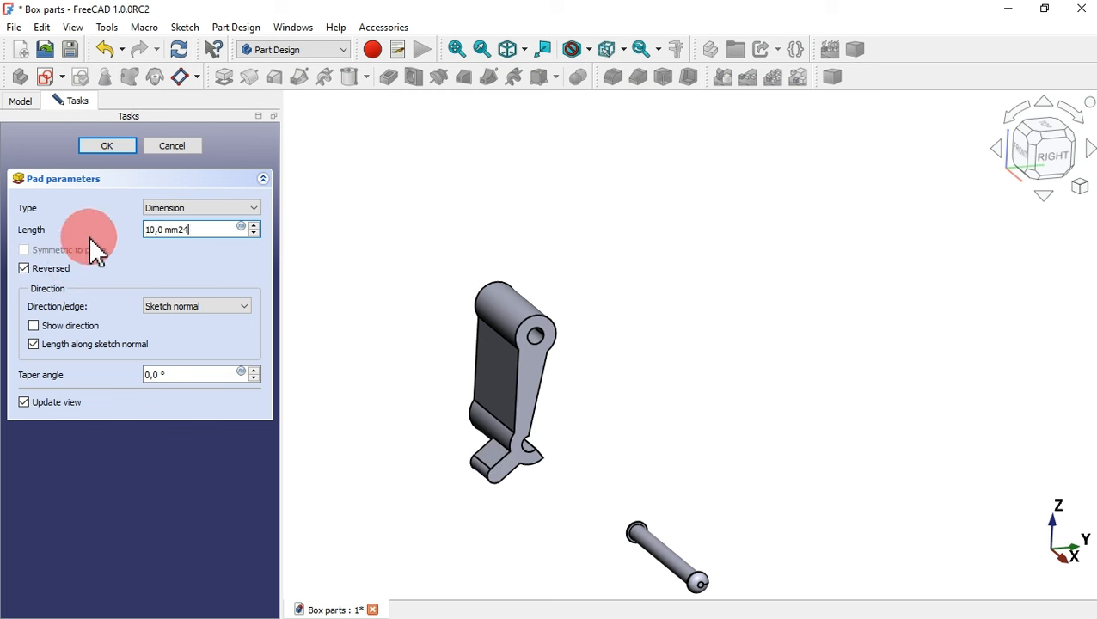
drag(203, 229, 100, 221)
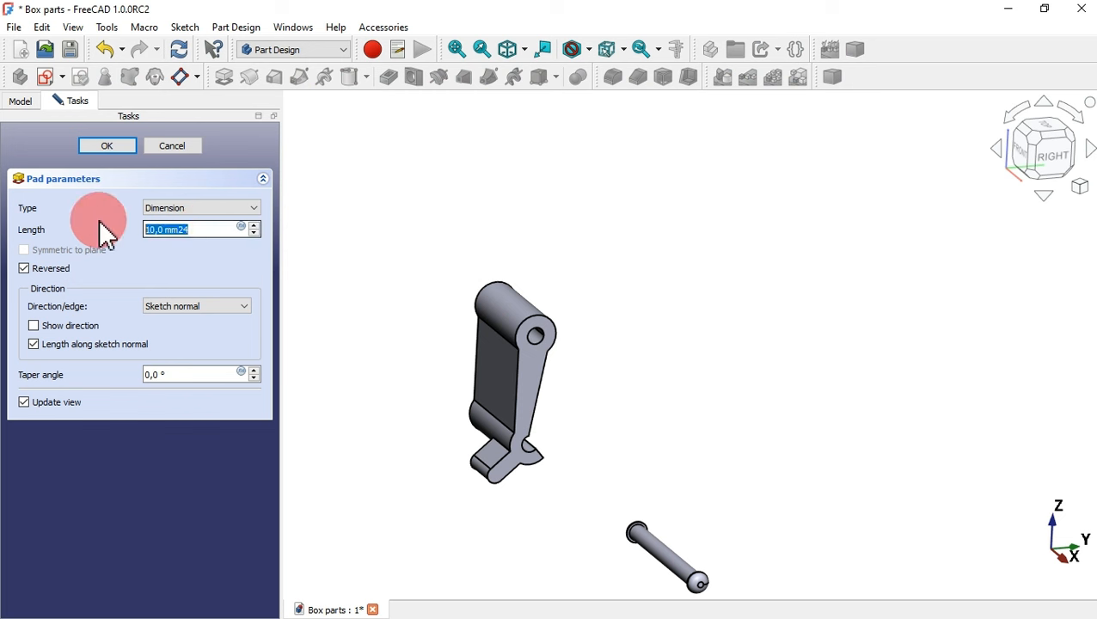
text(24)
click(385, 205)
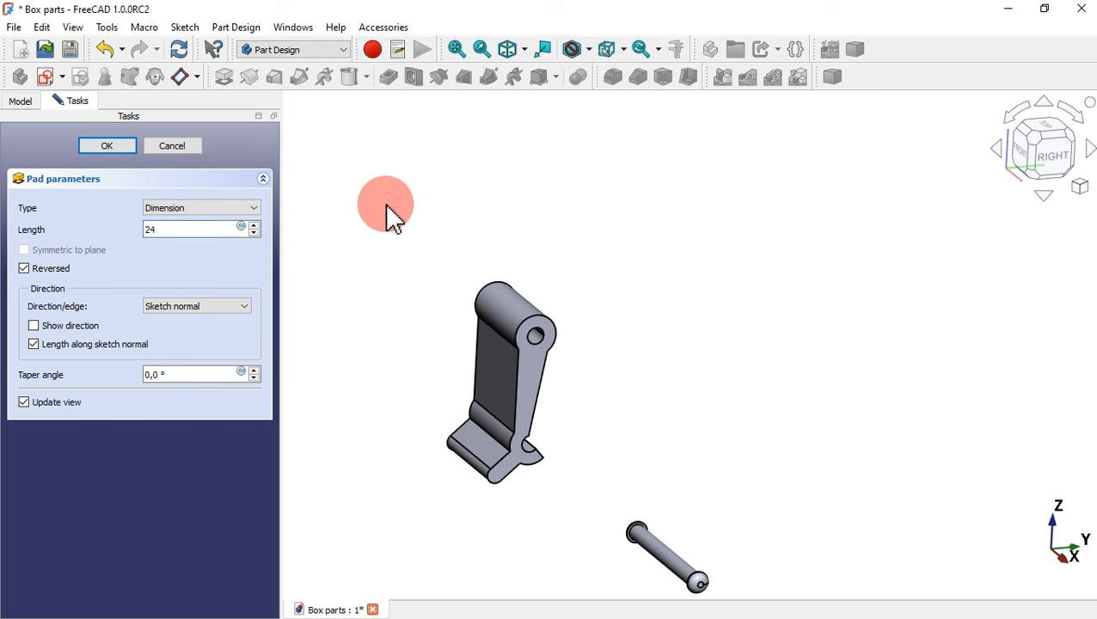
click(106, 146)
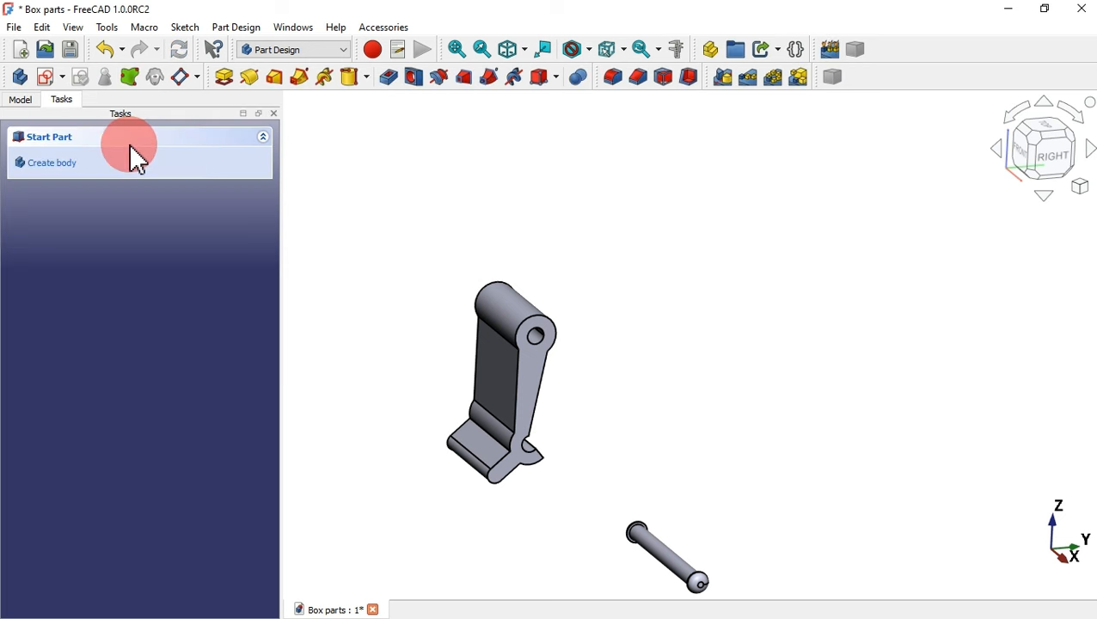
- Fillet the clasp's eight sharp widthwise edges, including both sides of the round bosses and the hook lip, with a 0.5 mm radius
scroll(465, 474, up, 5)
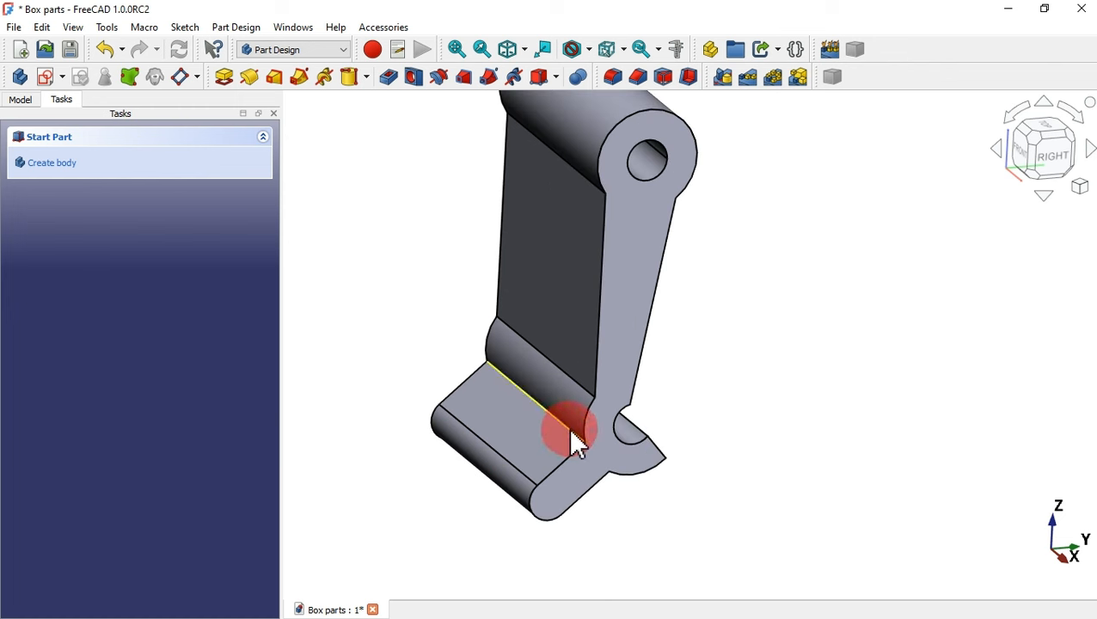
click(571, 432)
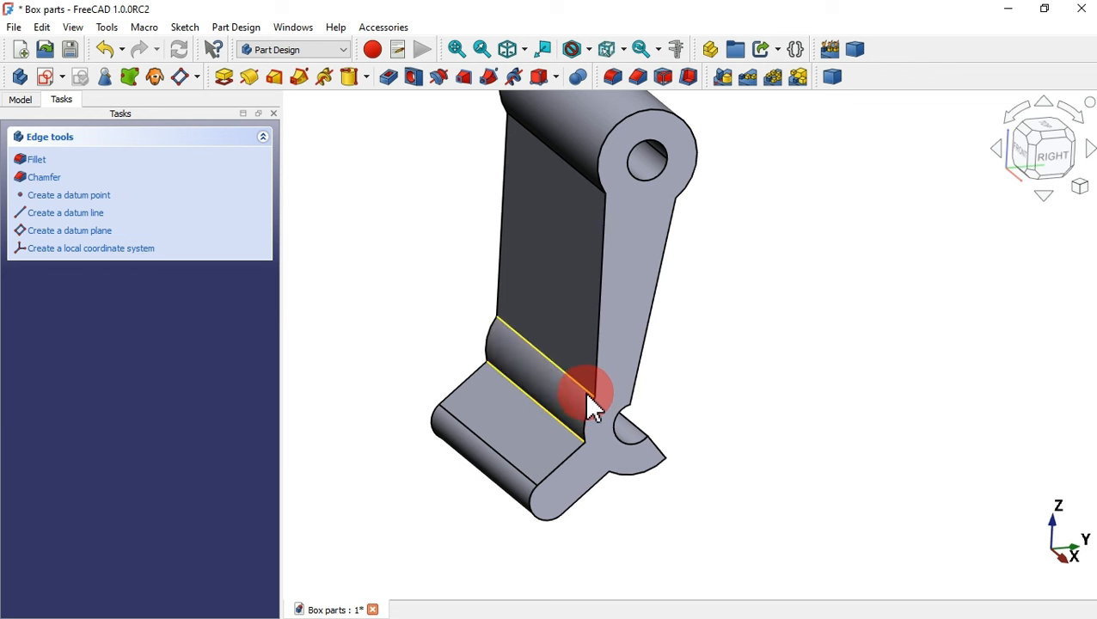
ctrl+click(591, 407)
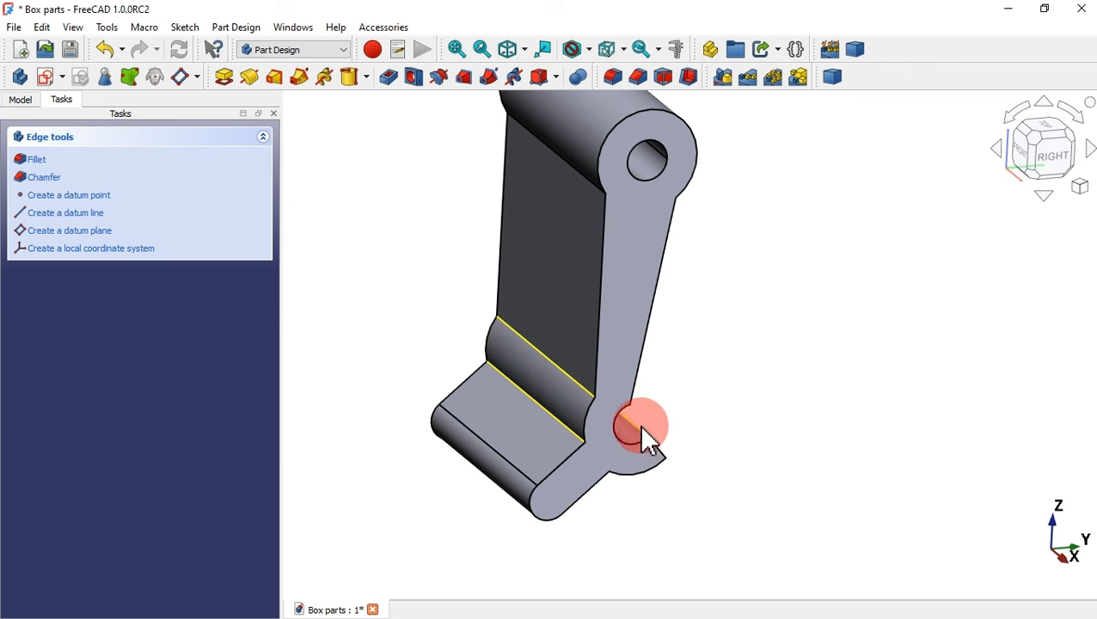
ctrl+click(639, 423)
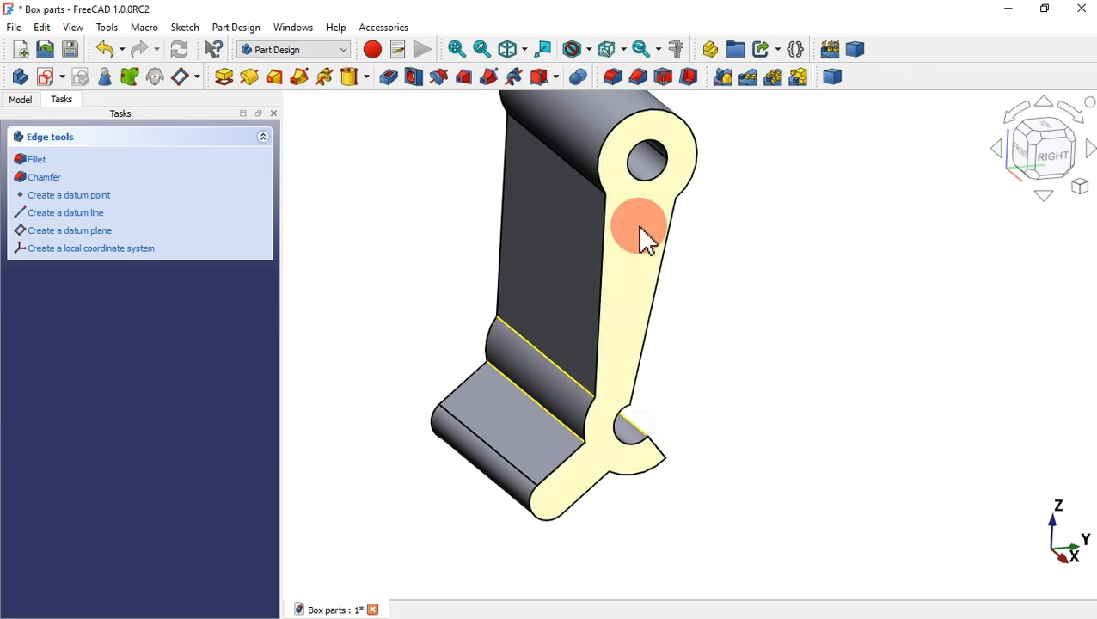
ctrl+click(589, 181)
middle_drag(807, 313, 652, 319)
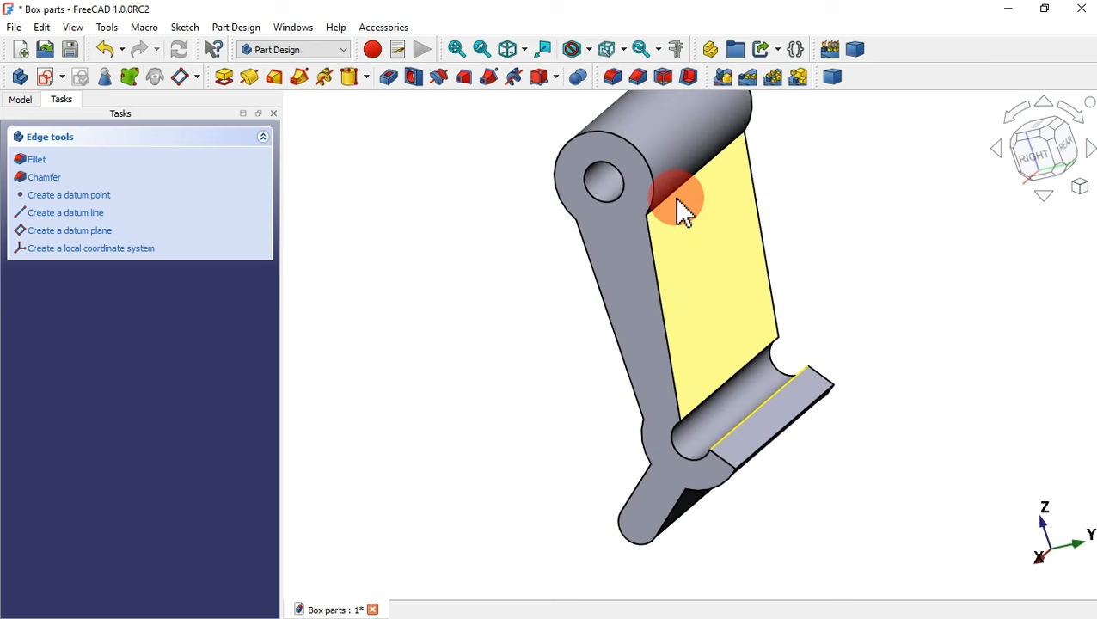
ctrl+click(682, 207)
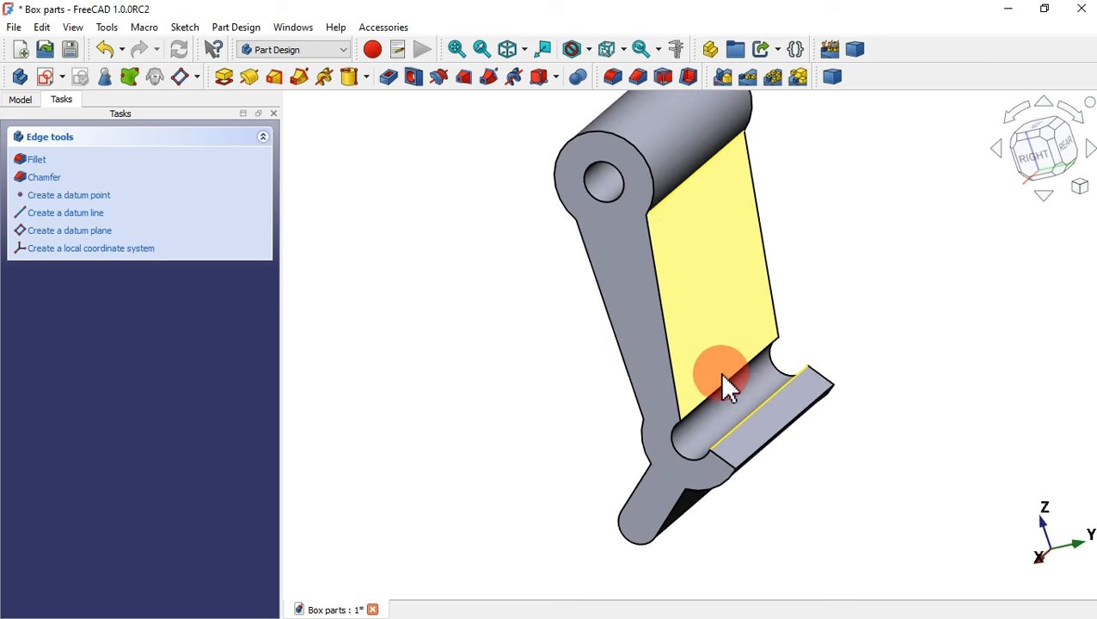
ctrl+click(706, 395)
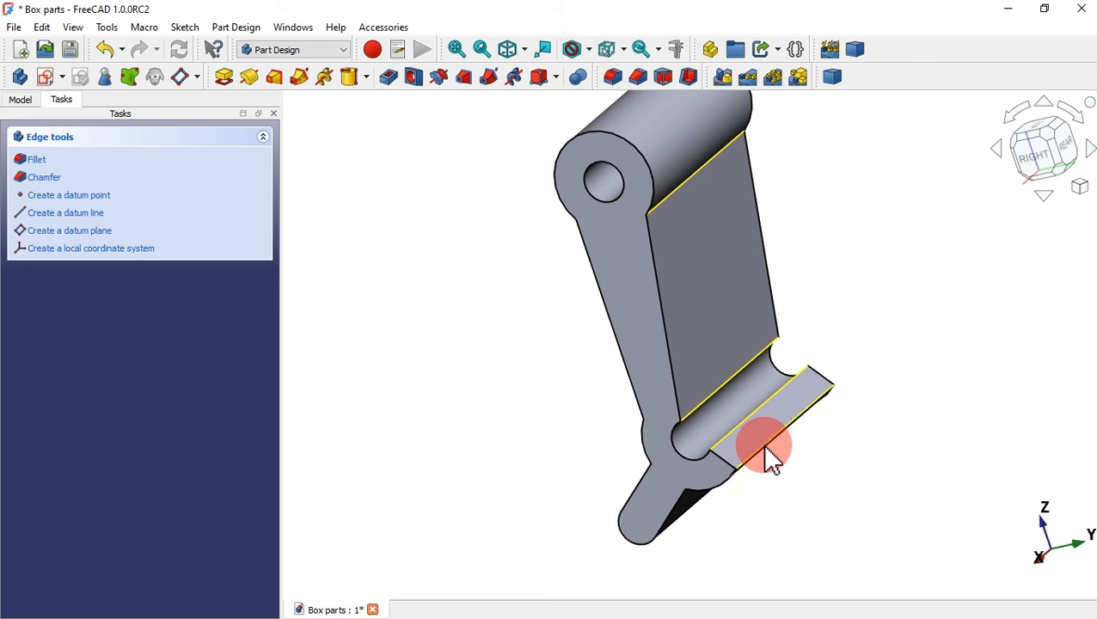
mouse_move(766, 448)
mouse_down()
mouse_move(811, 501)
mouse_move(744, 397)
mouse_move(600, 239)
mouse_up()
ctrl+click(731, 532)
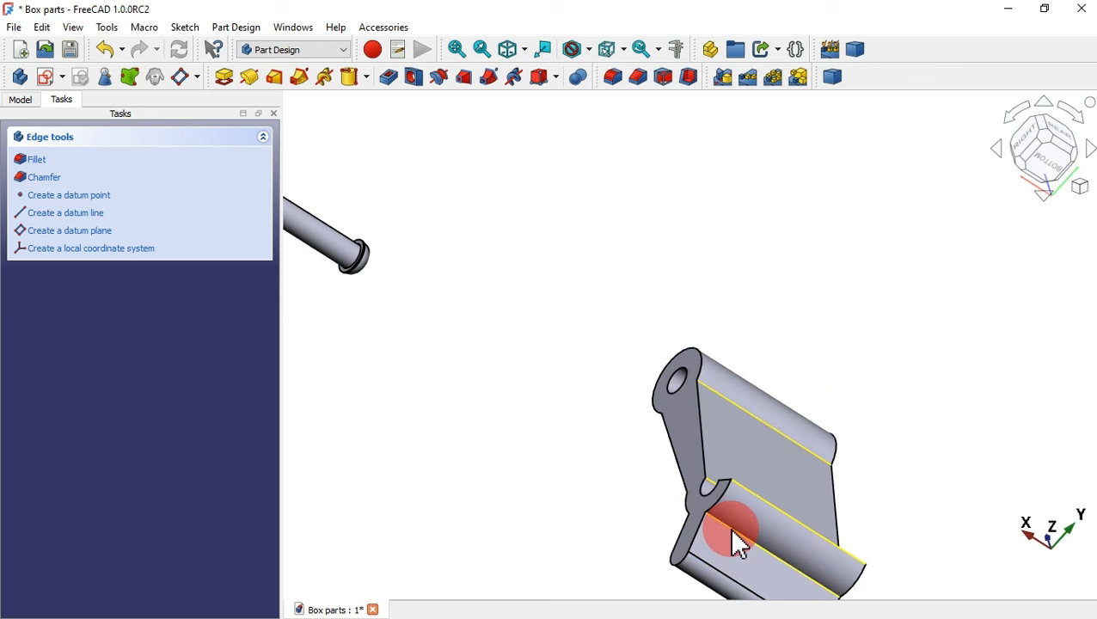
click(618, 75)
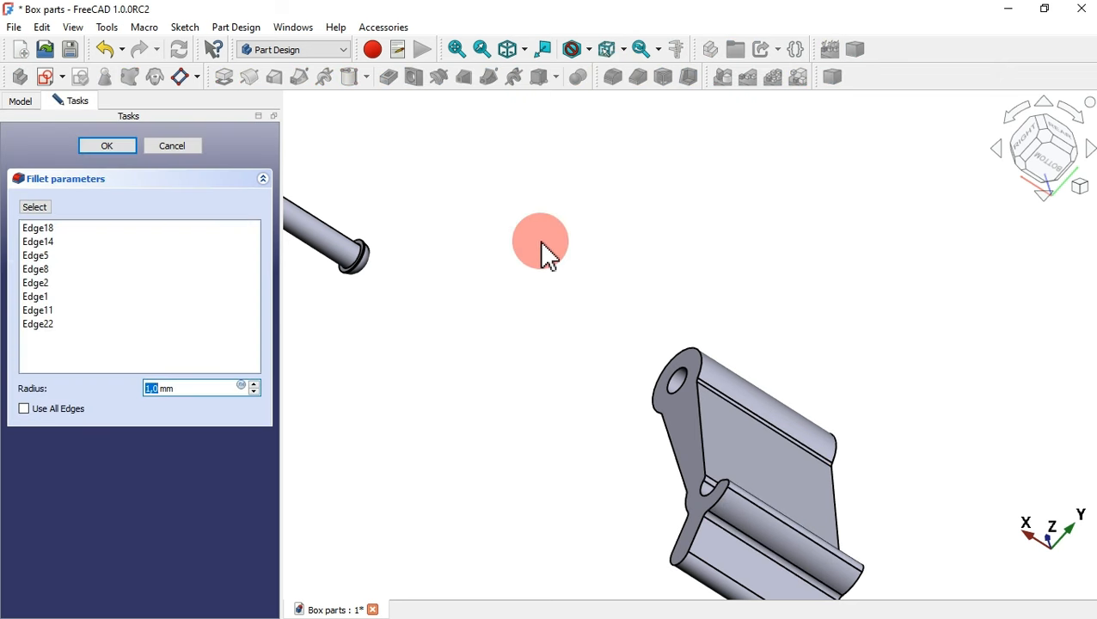
middle_drag(541, 242, 669, 296)
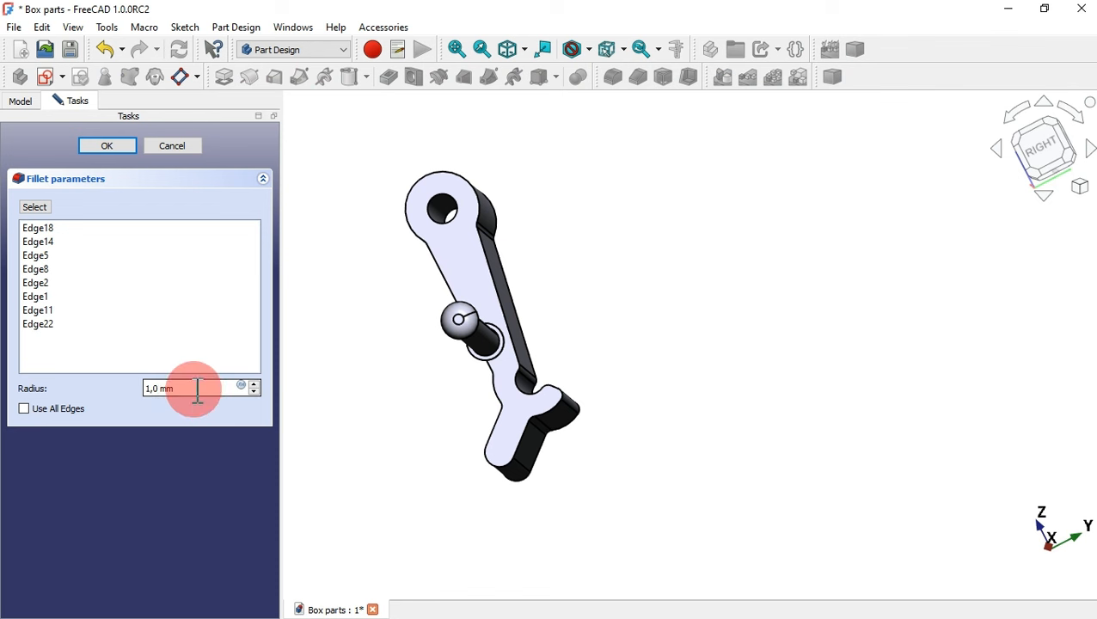
drag(197, 389, 121, 395)
click(106, 144)
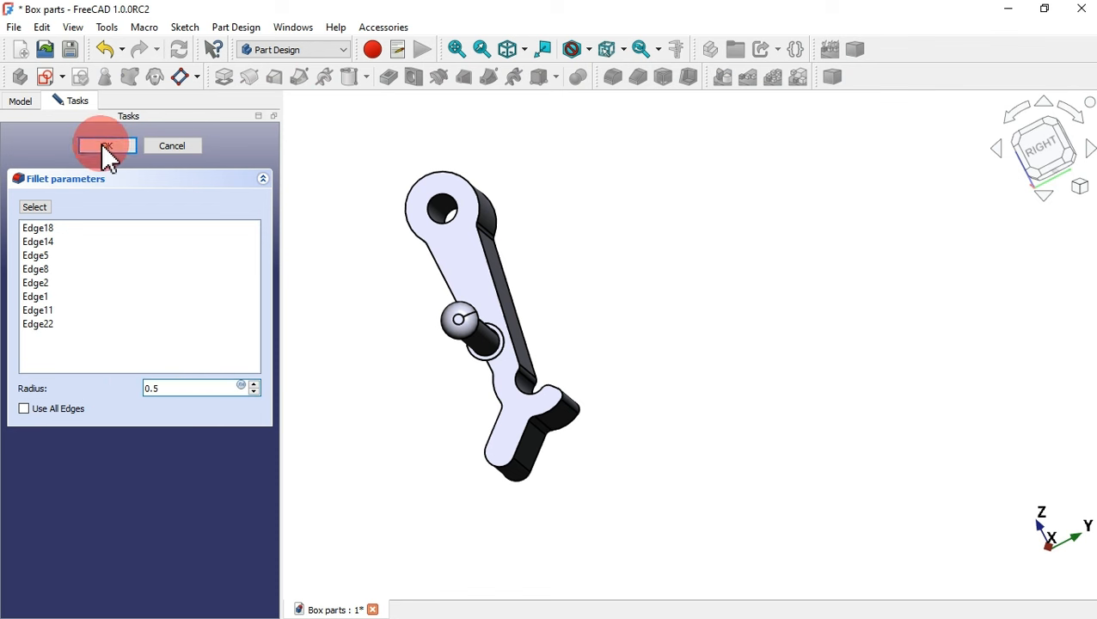
click(559, 254)
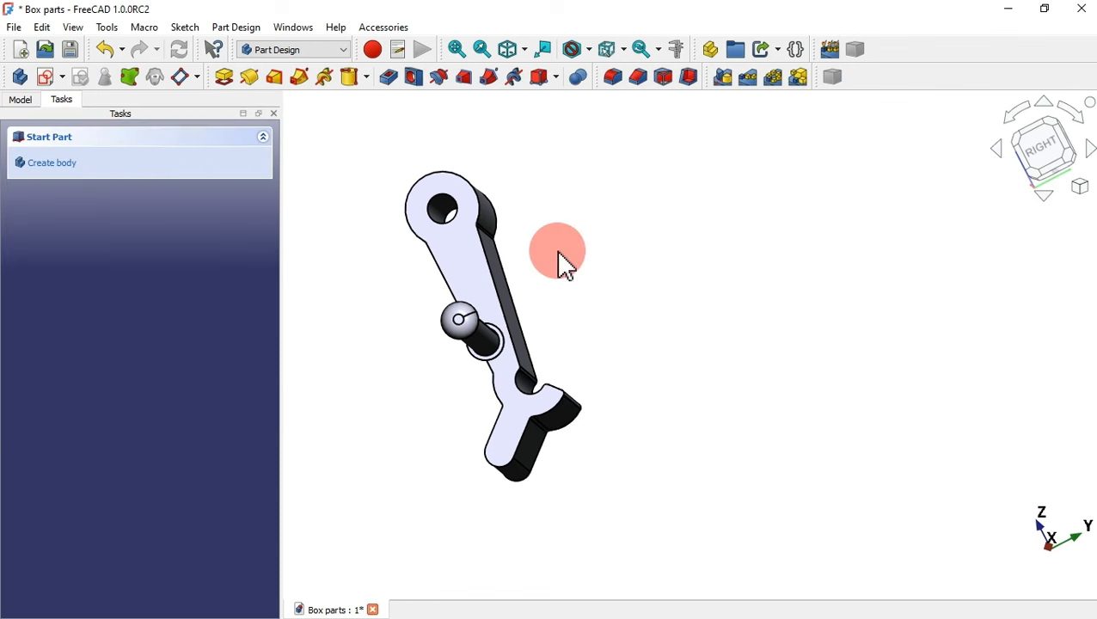
- Fillet the outer contours of the clasp's two side faces with a 0.75 mm radius
key(0)
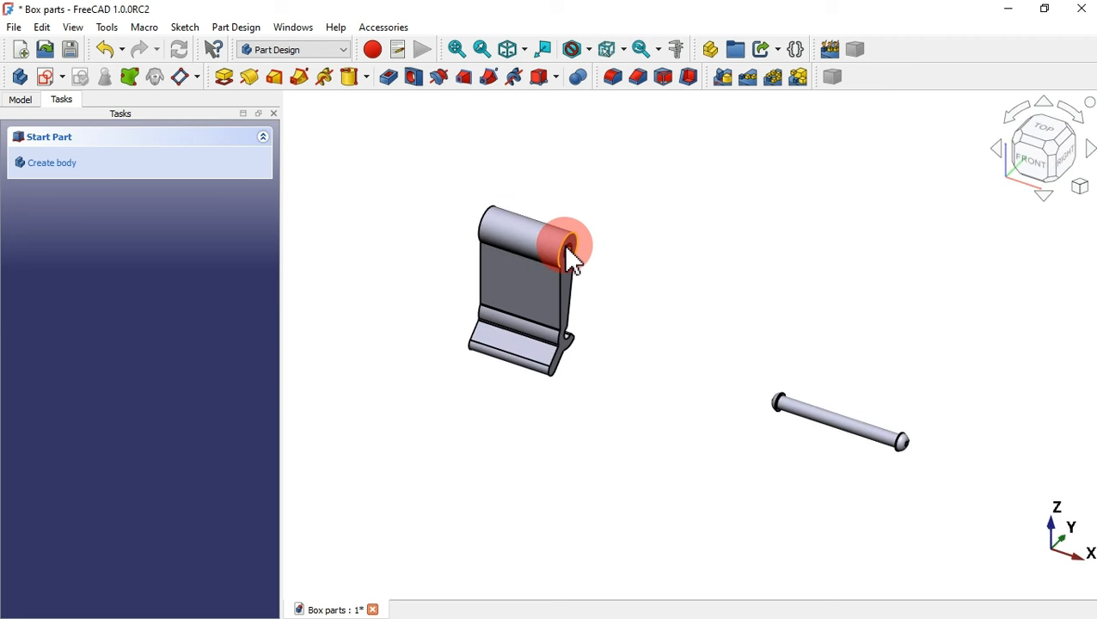
click(569, 255)
scroll(531, 269, up, 2)
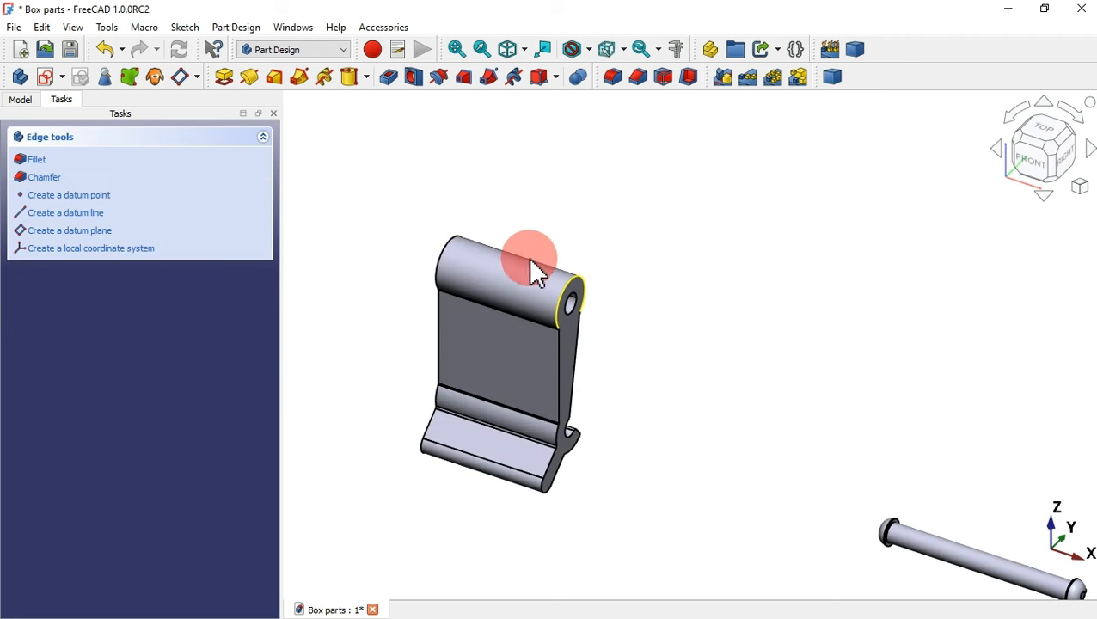
ctrl+click(456, 240)
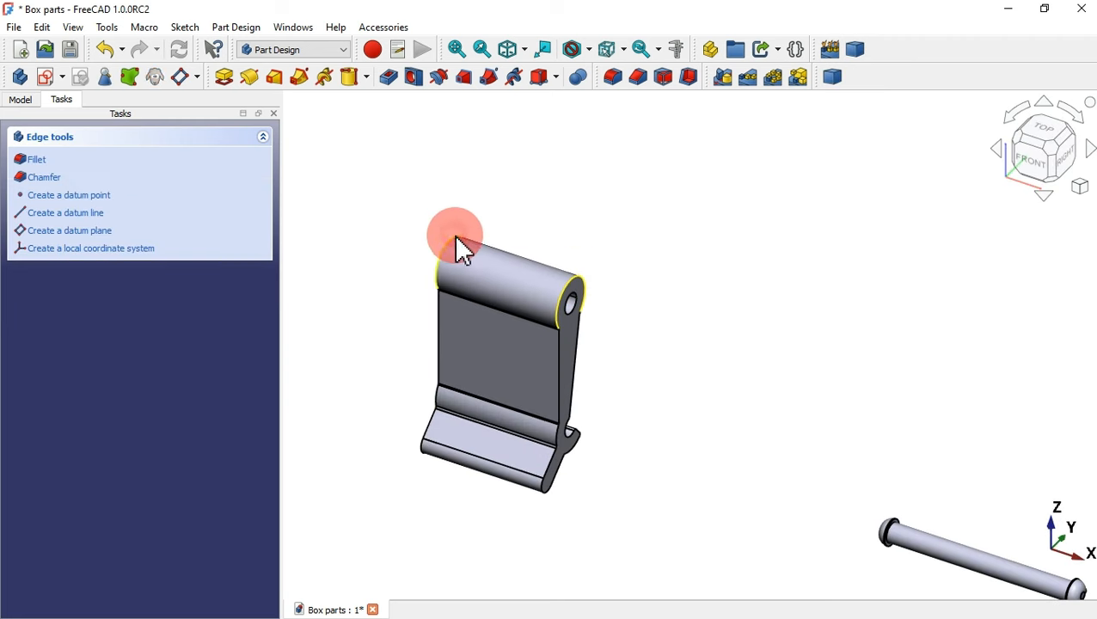
click(619, 75)
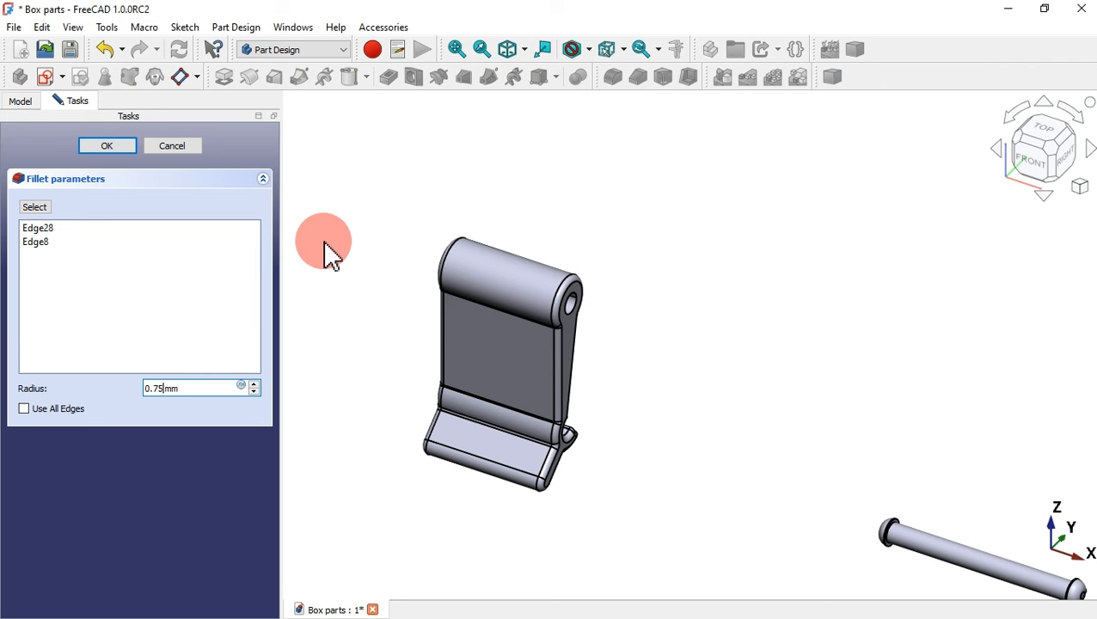
key(Return)
middle_drag(698, 335, 478, 348)
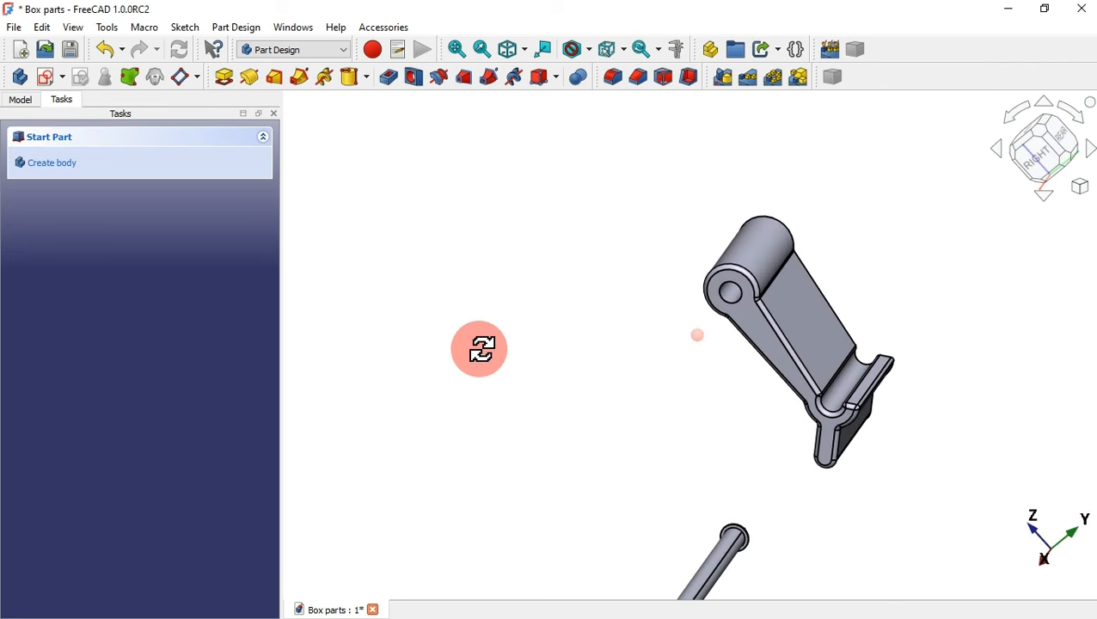
- Show the Box and Cover bodies again and check how the clasp fits on the case
key(0)
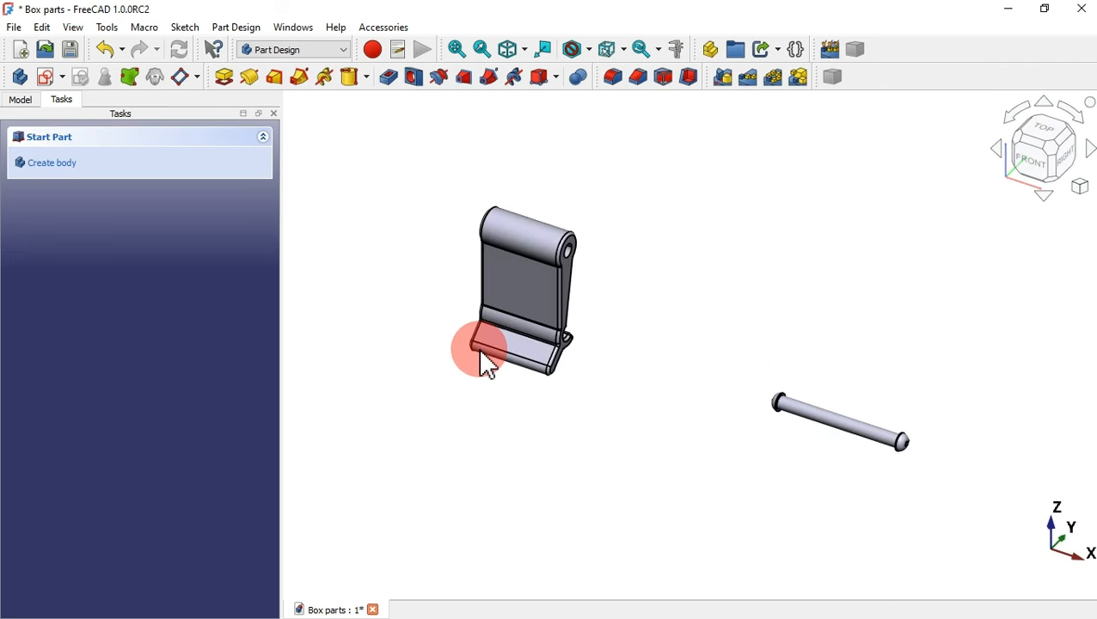
click(31, 103)
click(80, 147)
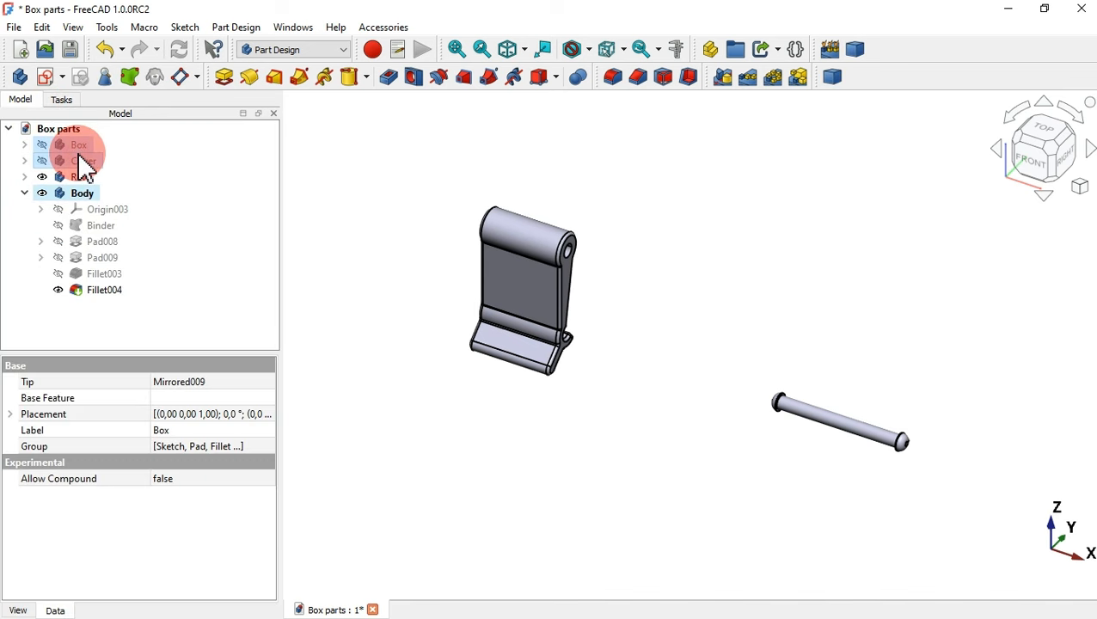
key(space)
click(472, 454)
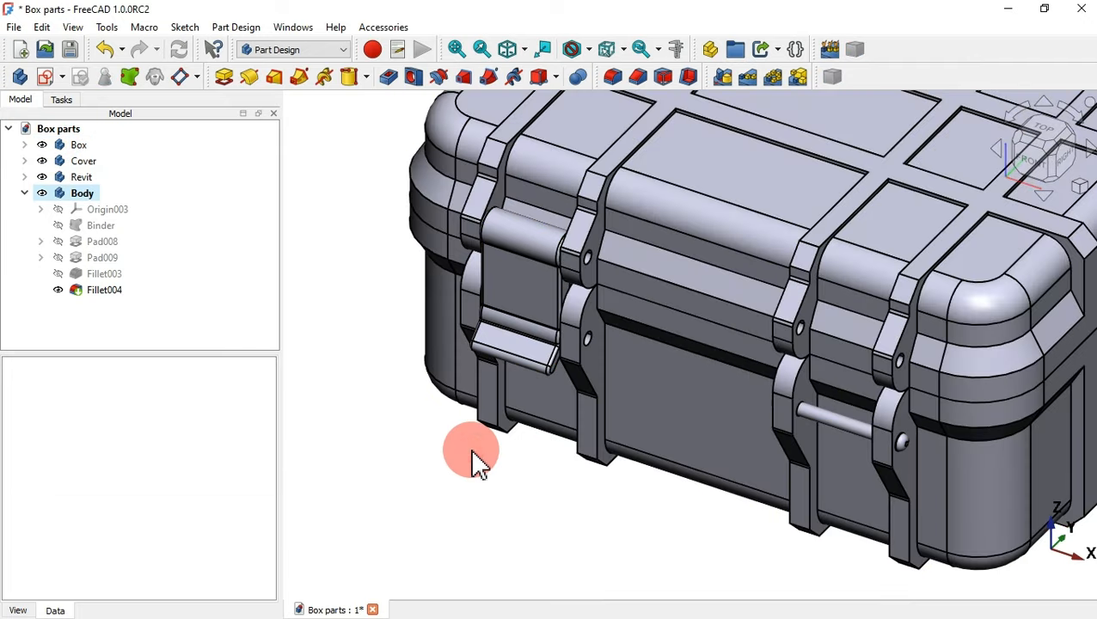
middle_drag(479, 459, 351, 409)
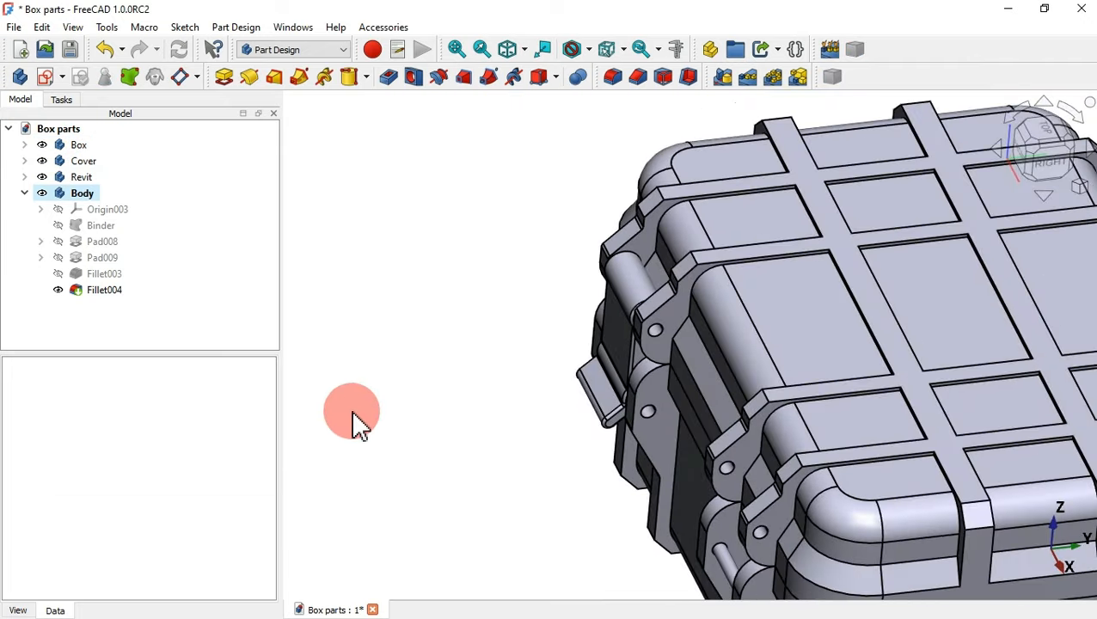
key(0)
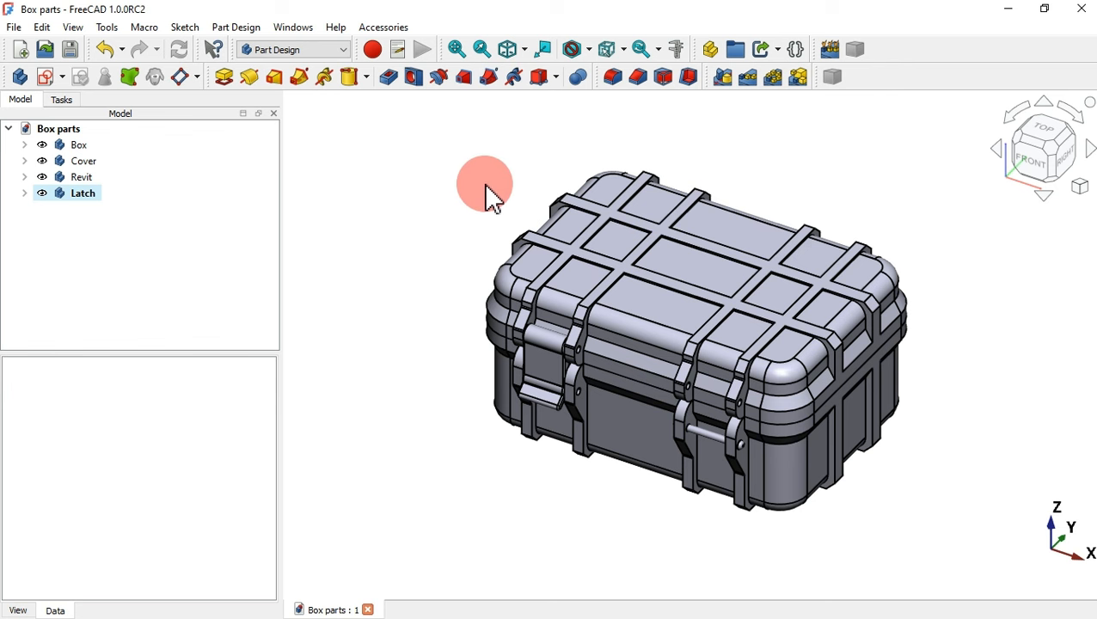
- Save the document under the new name "Box parts assembly" in the Finish model folder
click(13, 28)
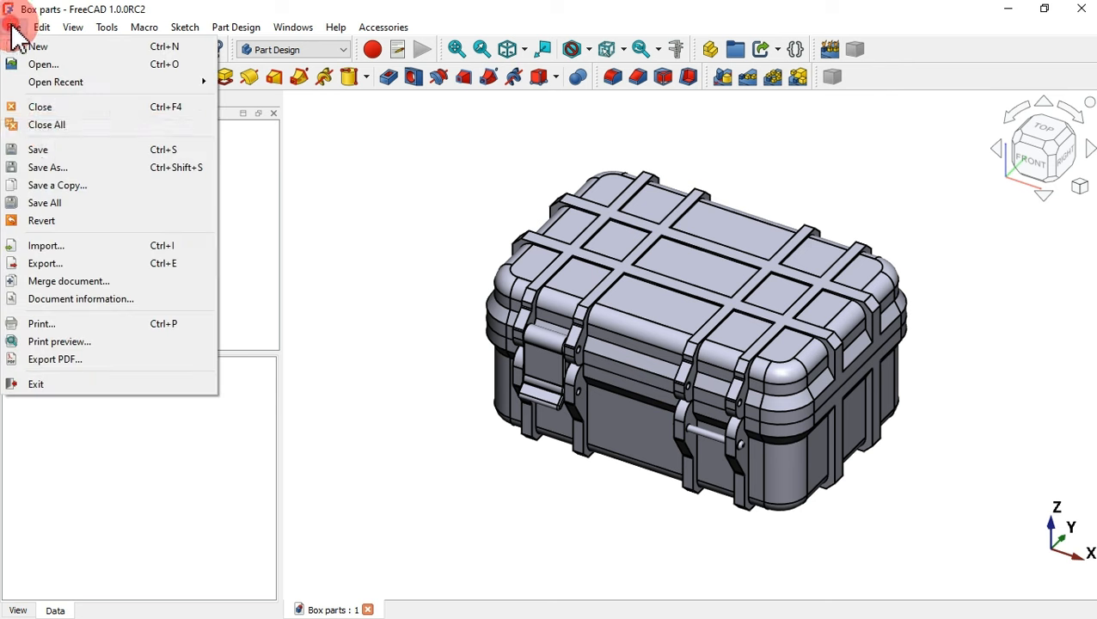
click(133, 172)
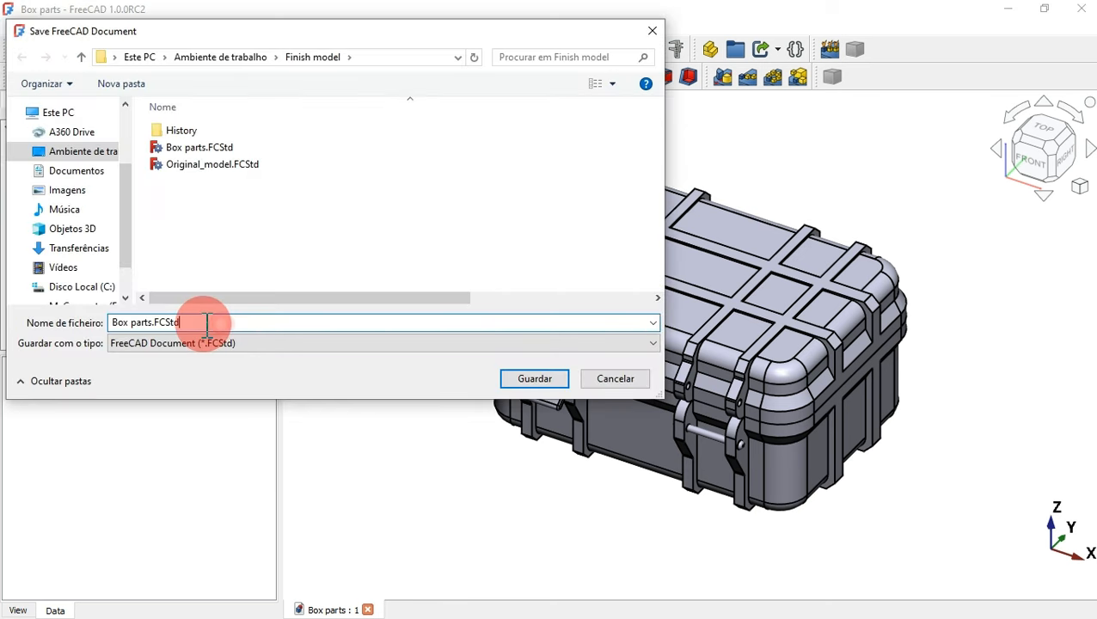
key(BackSpace)
key(BackSpace)
key(BackSpace)
key(BackSpace)
key(BackSpace)
key(BackSpace)
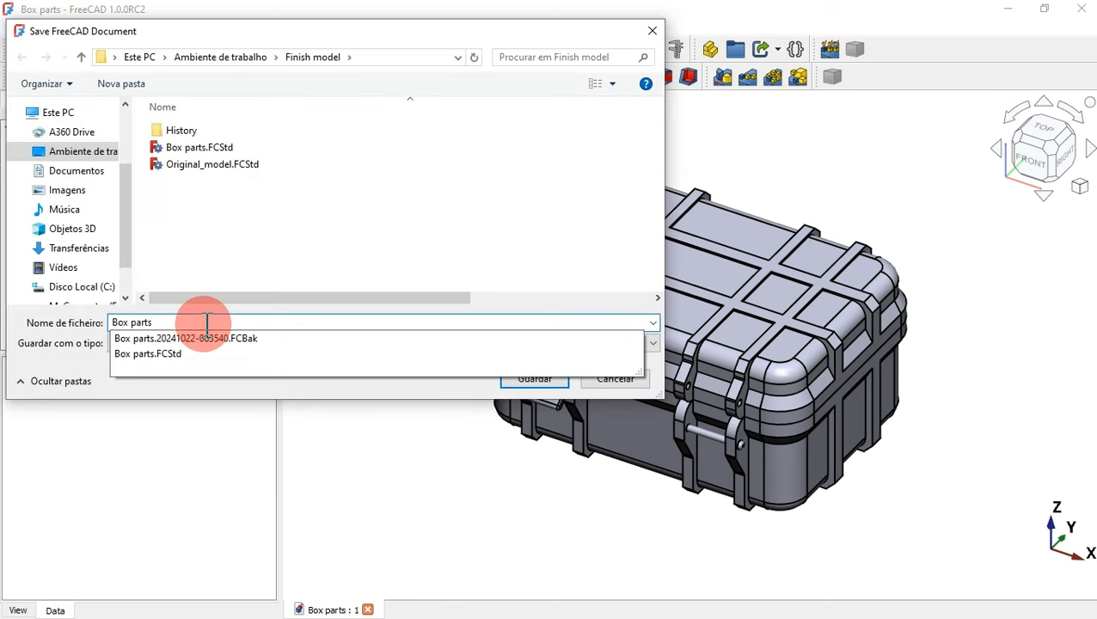
text(assembly)
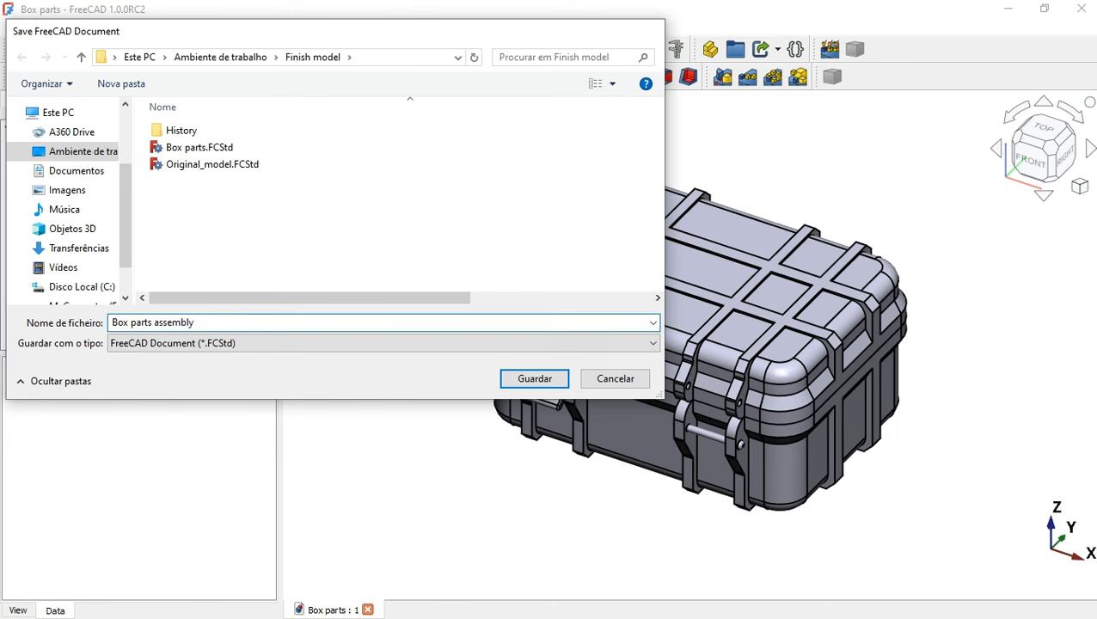
key(Return)
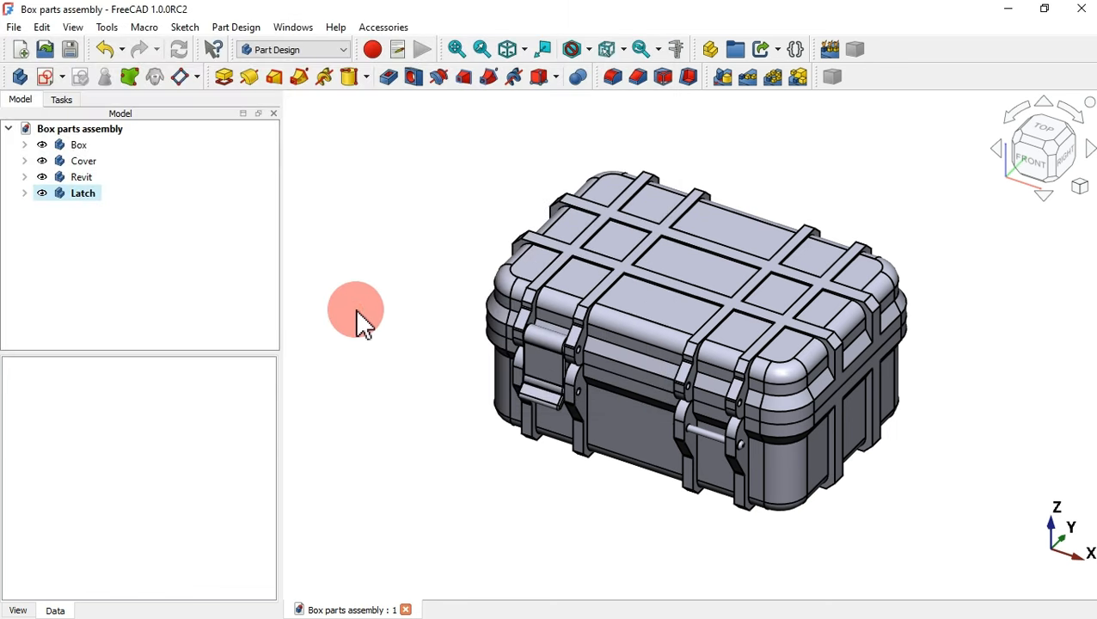
- Switch to the Part workbench and create simple copies of the Box, Cover, Revit and Latch bodies
click(321, 53)
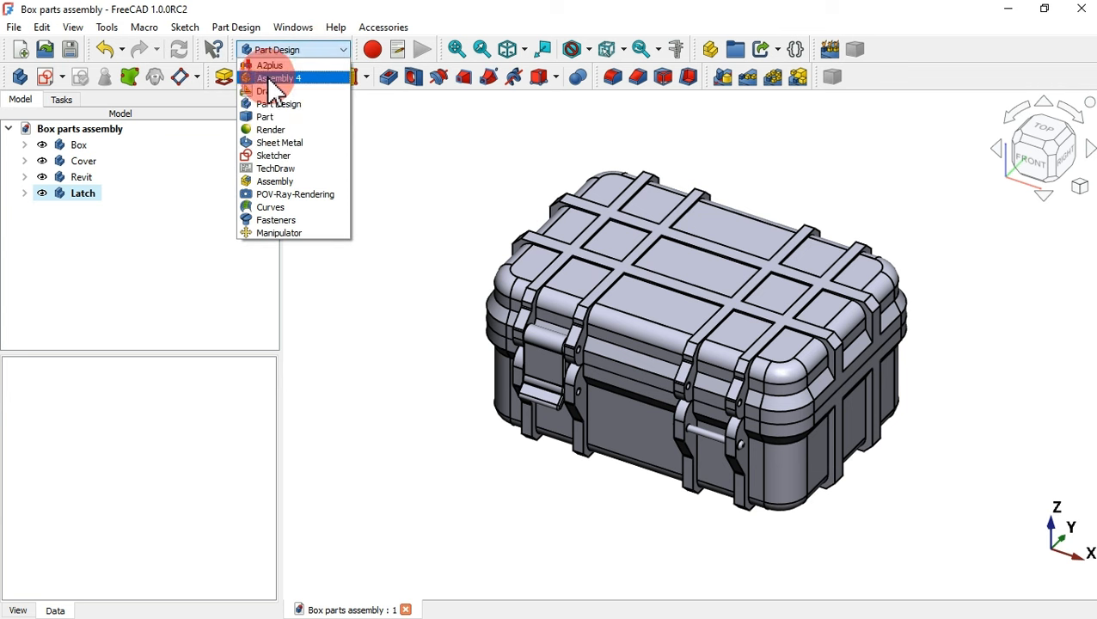
click(266, 117)
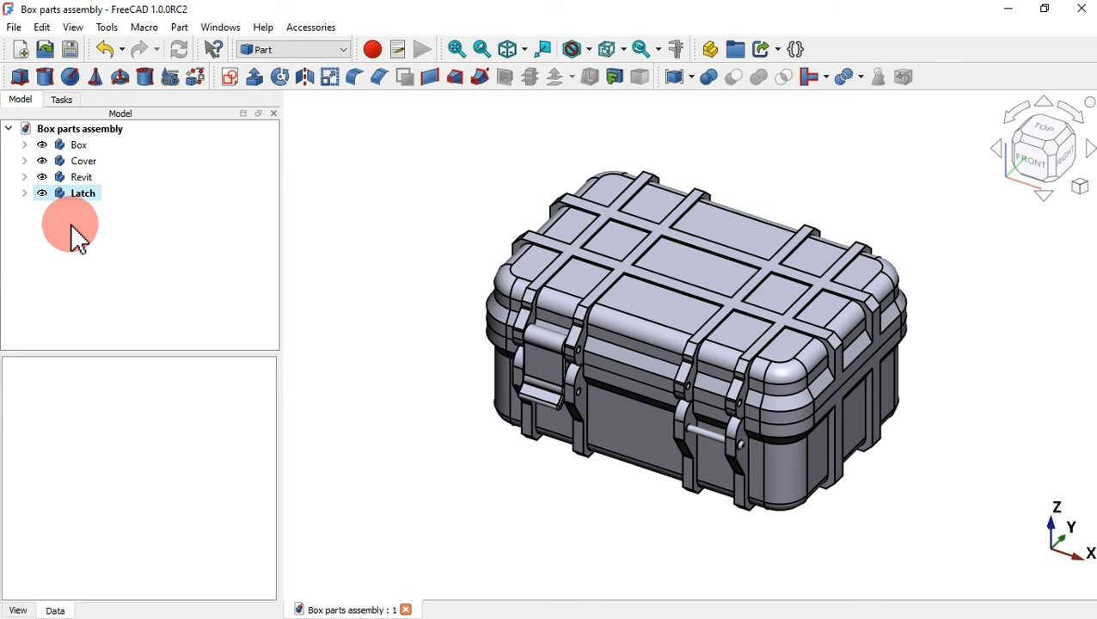
drag(66, 222, 81, 142)
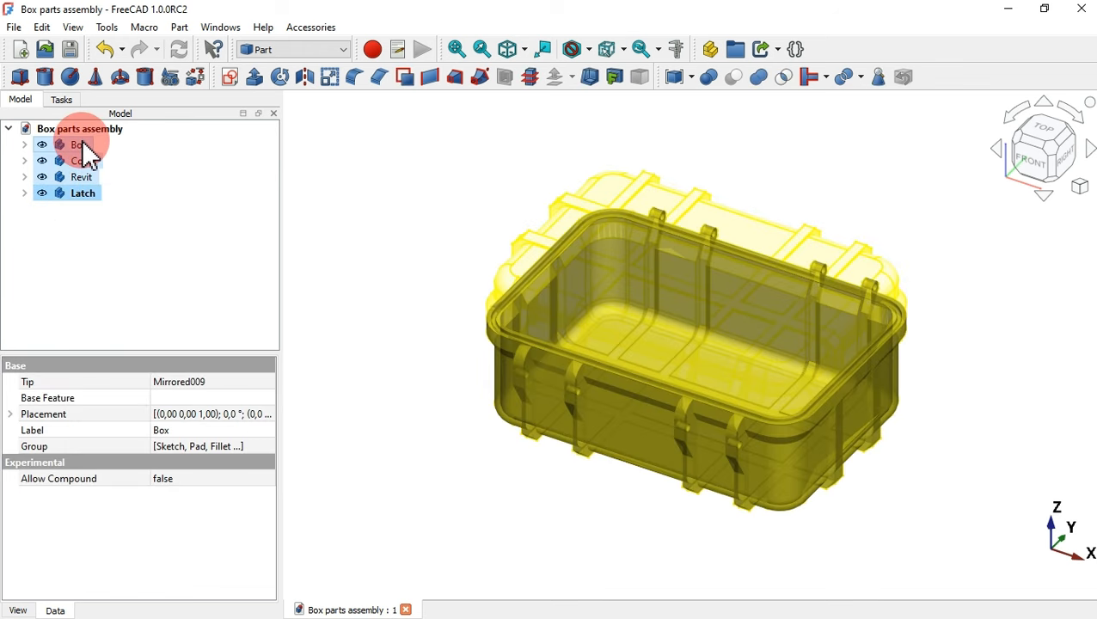
click(178, 27)
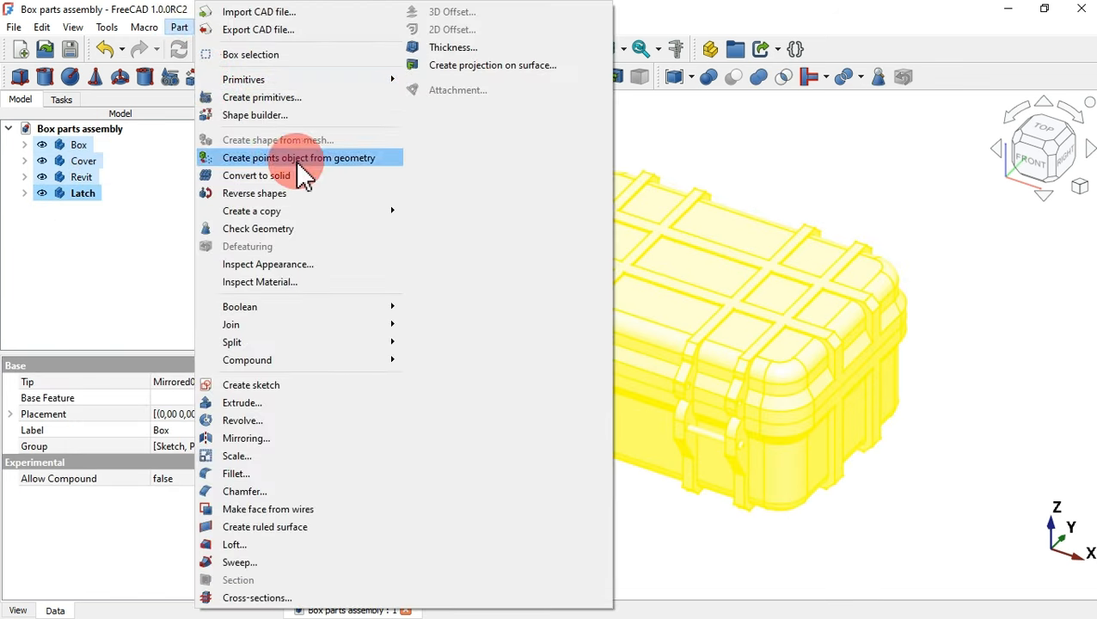
mouse_move(383, 221)
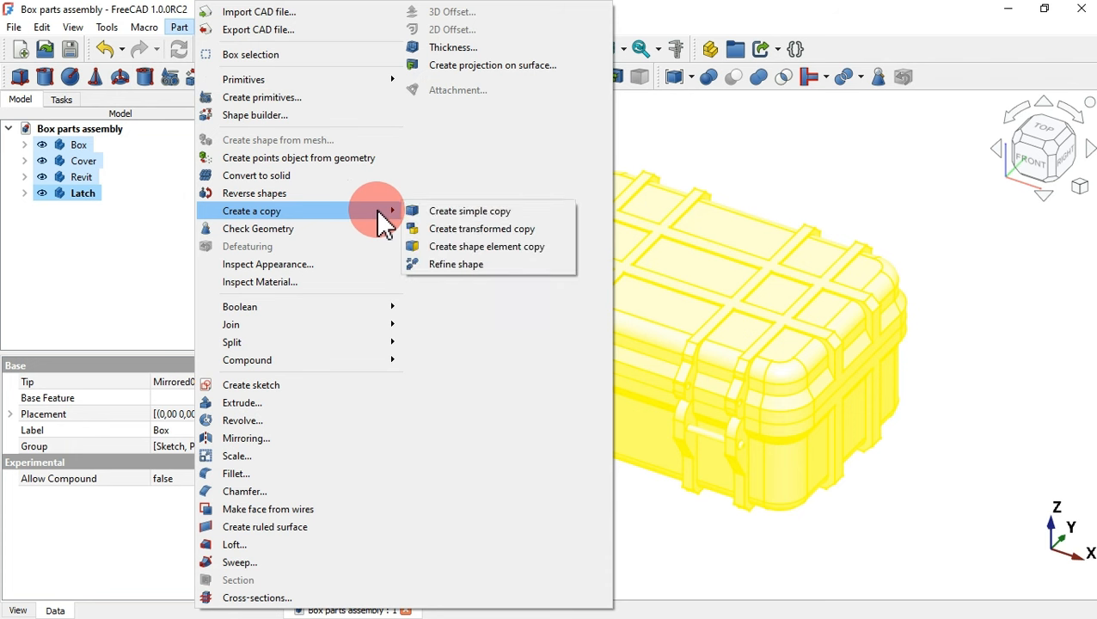
click(484, 213)
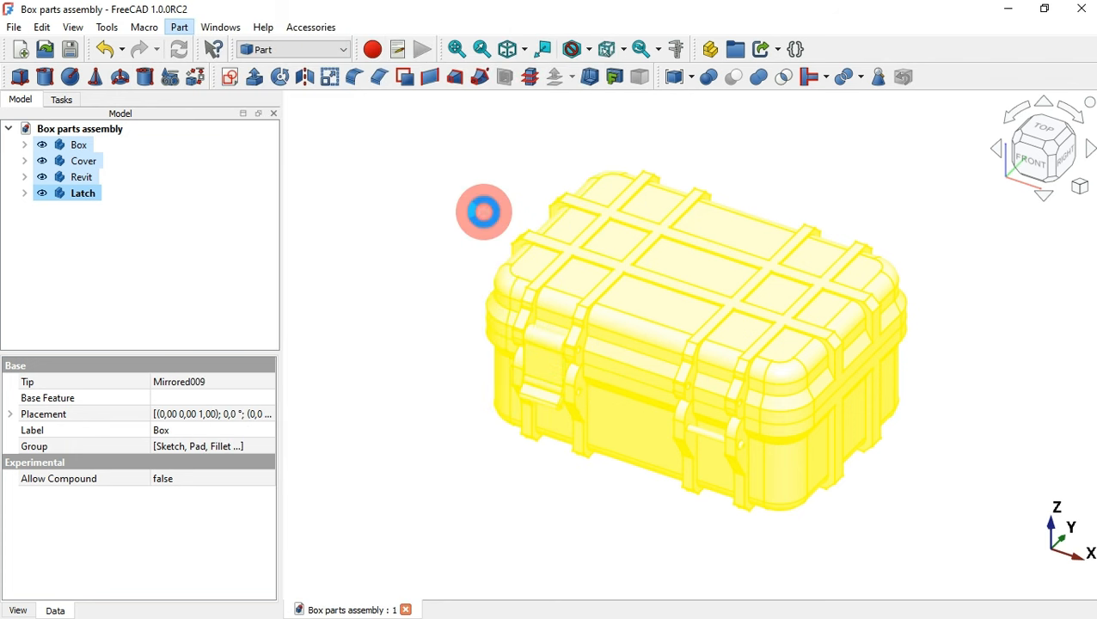
click(391, 251)
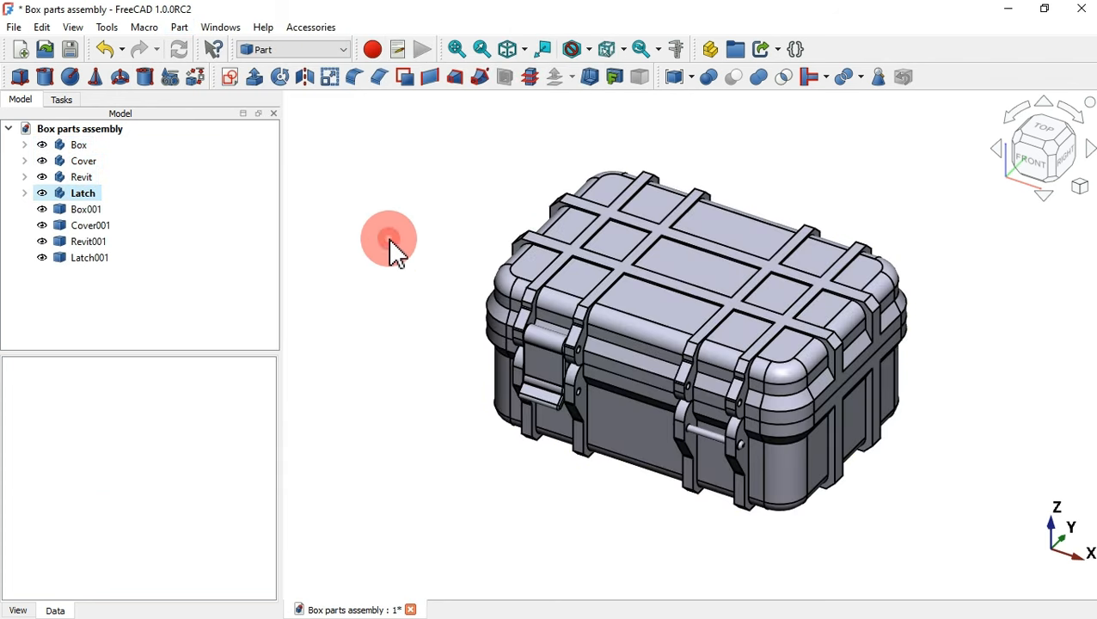
- Delete the original Box, Cover, Revit and Latch bodies, keeping only their simple copies
click(83, 194)
shift+click(78, 145)
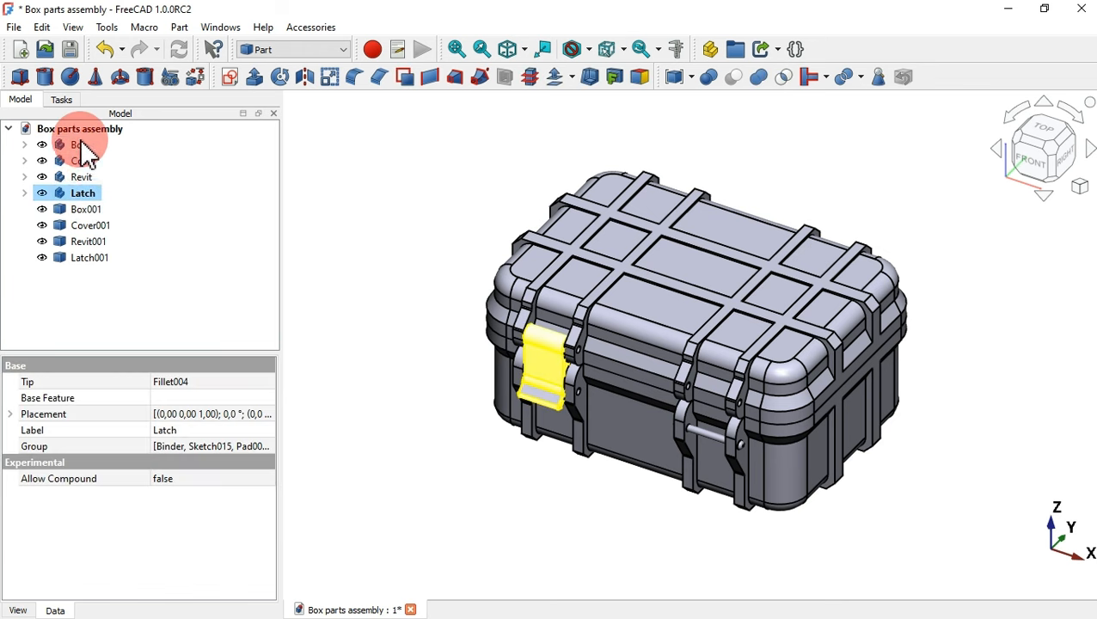
key(Delete)
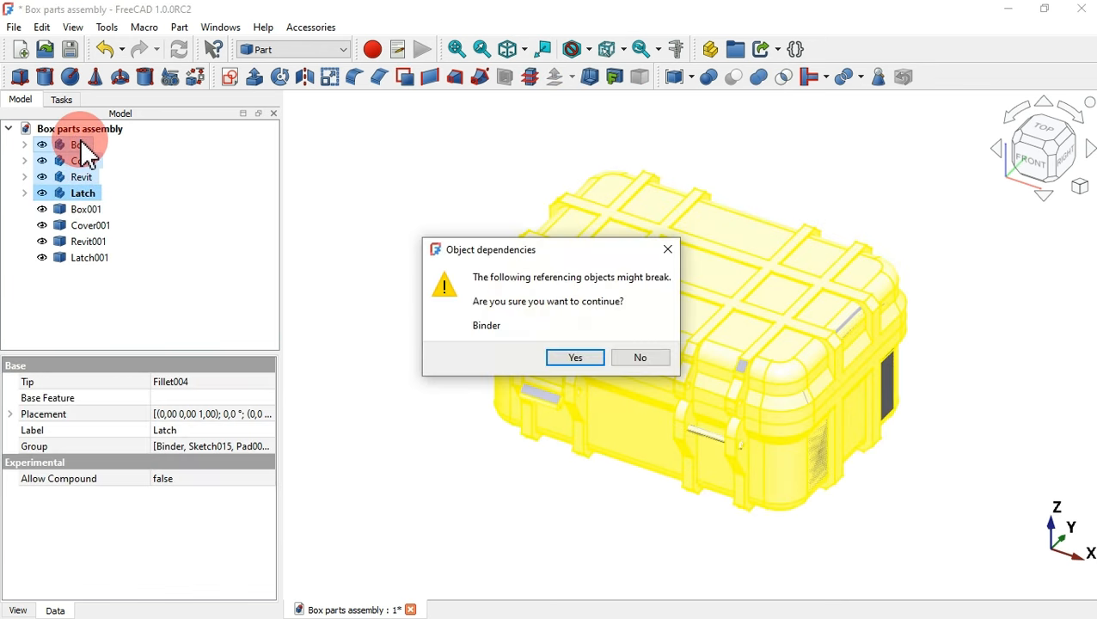
key(Return)
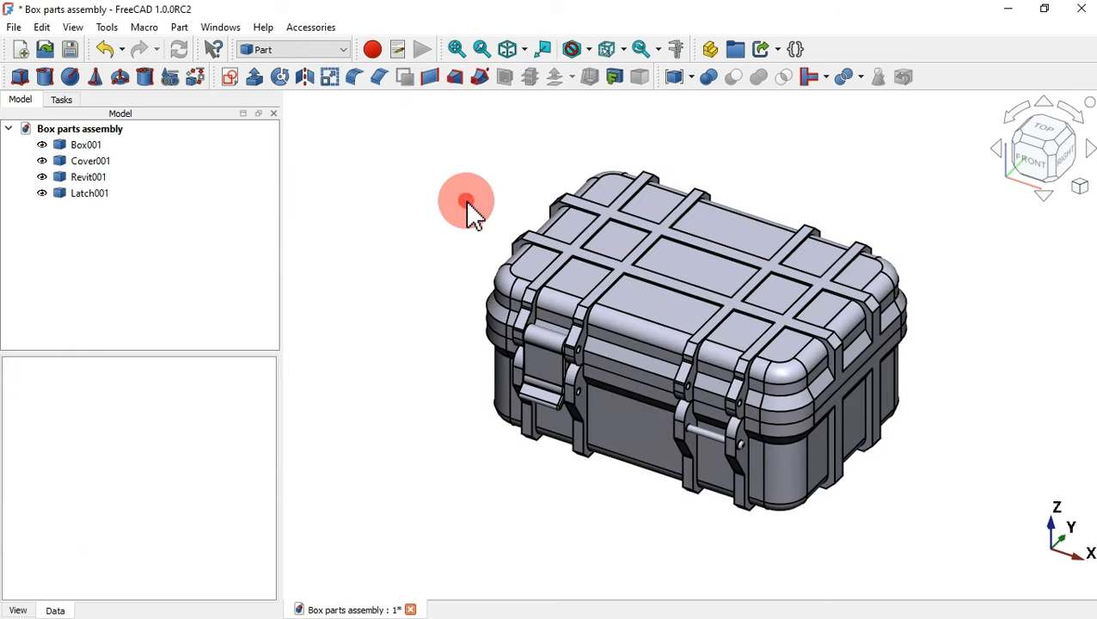
- Switch to the Assembly workbench and add a group named "Parts" to the document
click(314, 49)
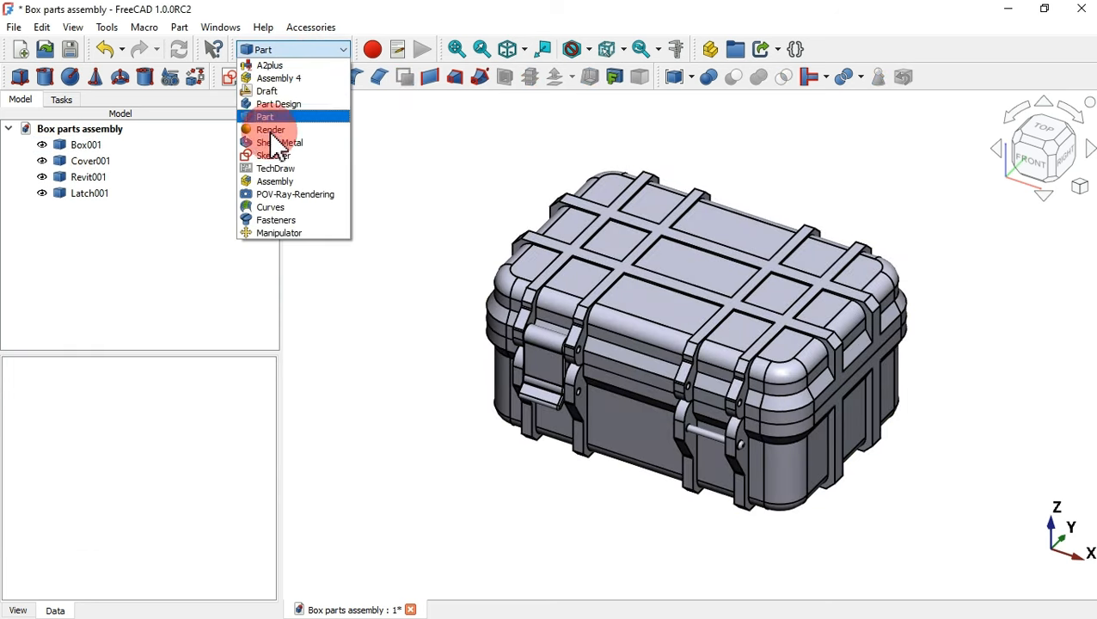
click(318, 185)
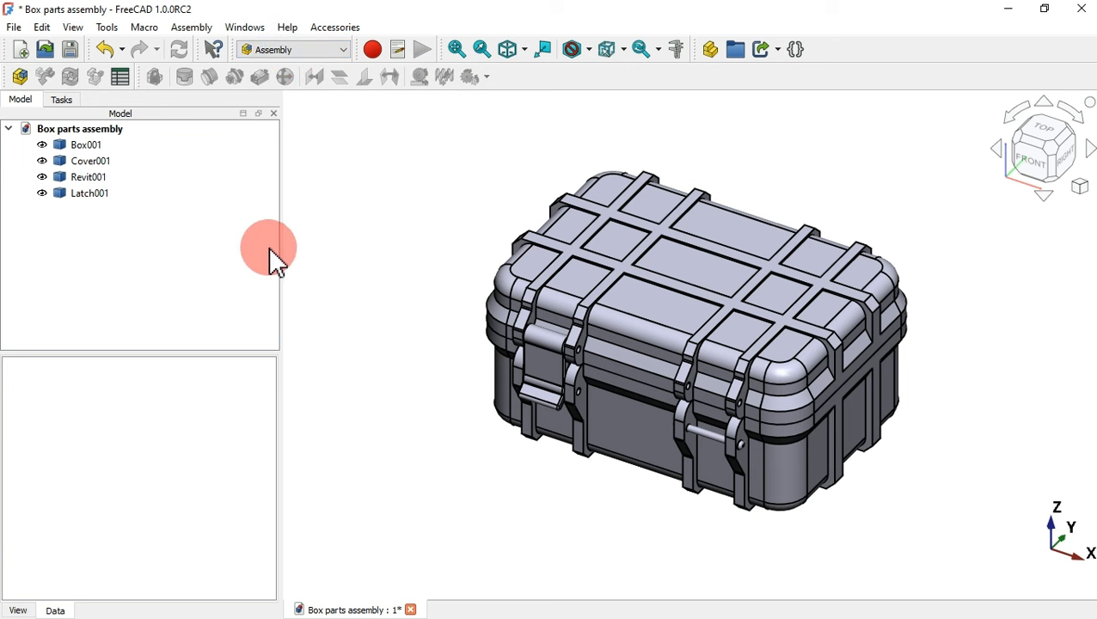
click(51, 145)
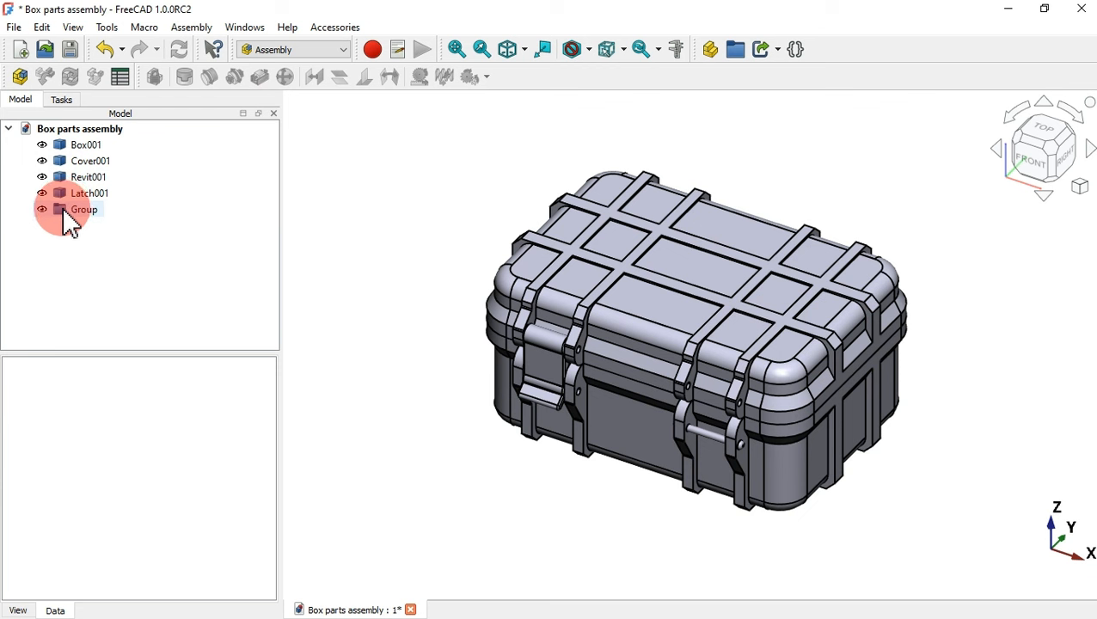
click(86, 211)
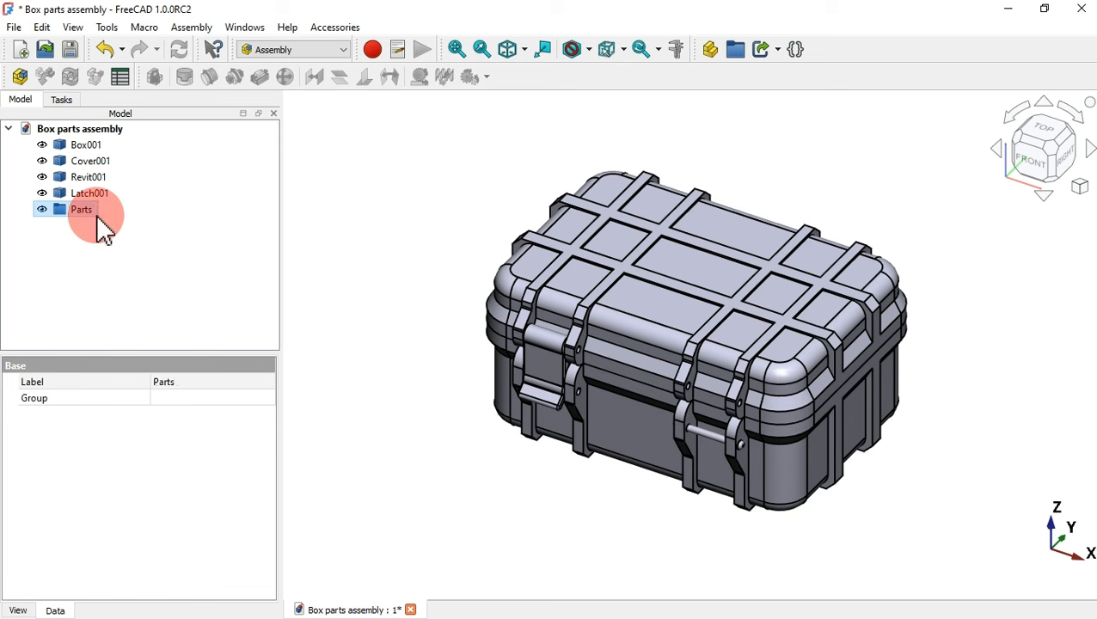
- Move the Box001, Cover001, Revit001 and Latch001 copies into the Parts group
click(86, 146)
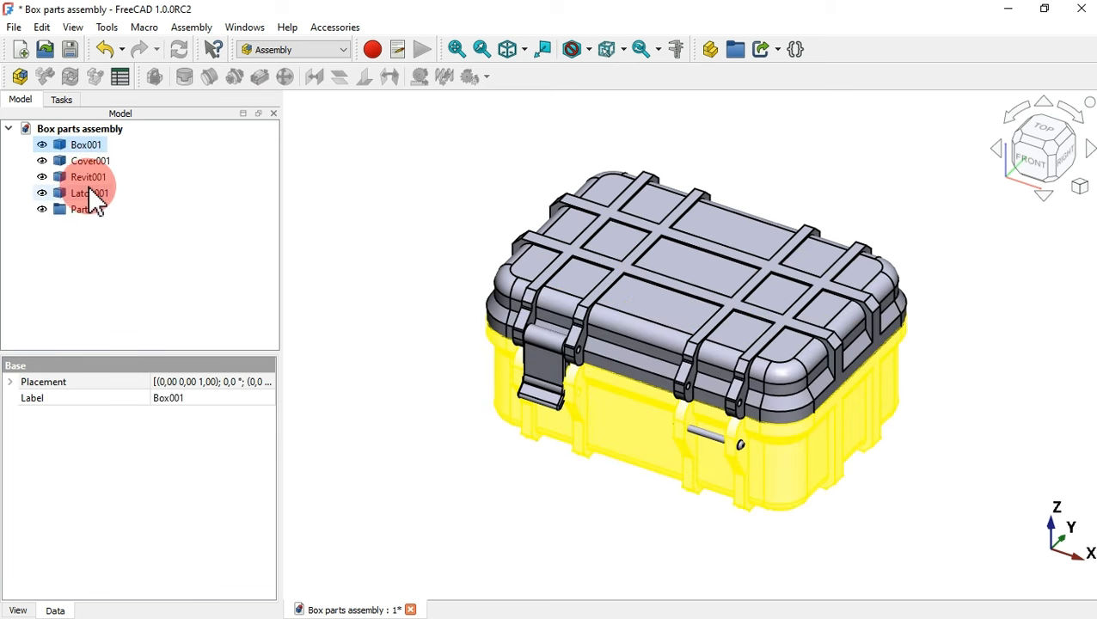
shift+click(91, 192)
drag(94, 153, 98, 212)
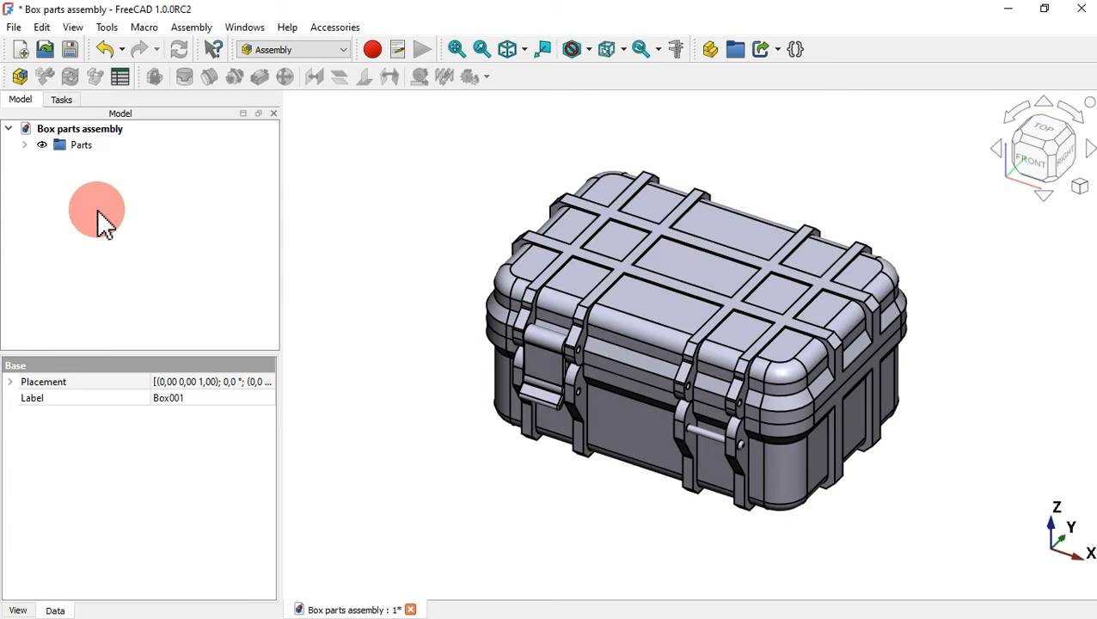
click(25, 145)
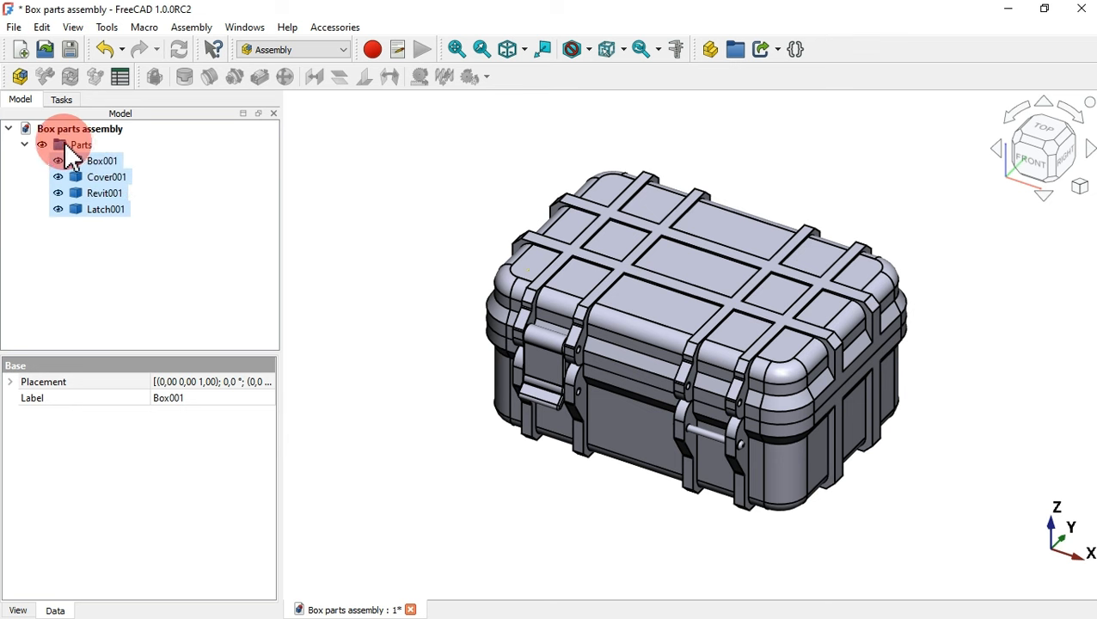
click(265, 258)
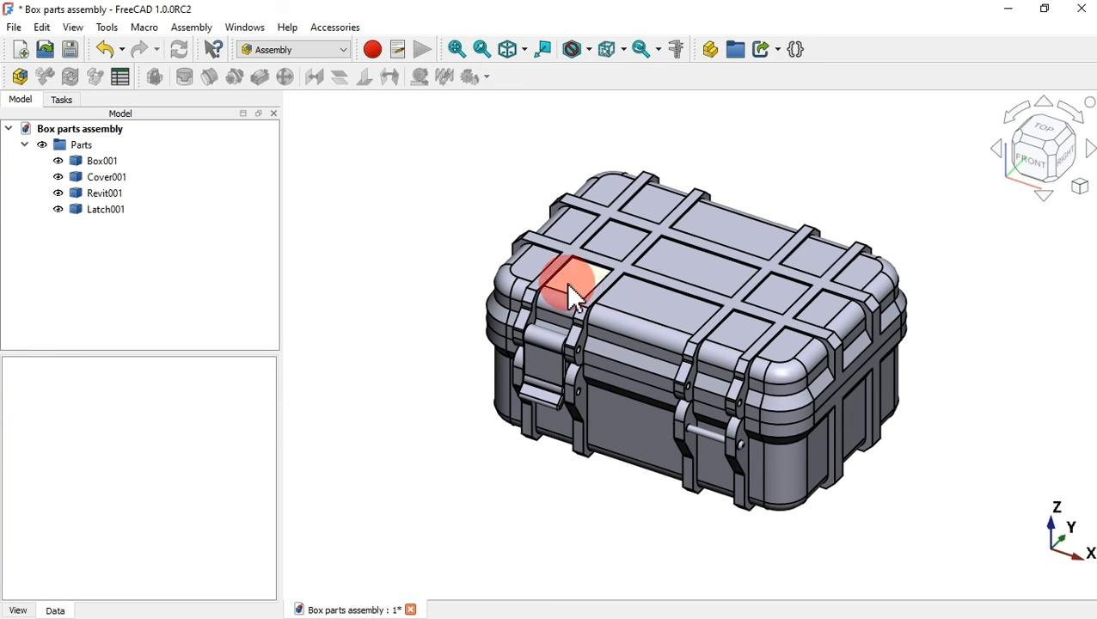
- Create a new assembly and insert Box001 as its grounded component, plus one Cover001
click(18, 77)
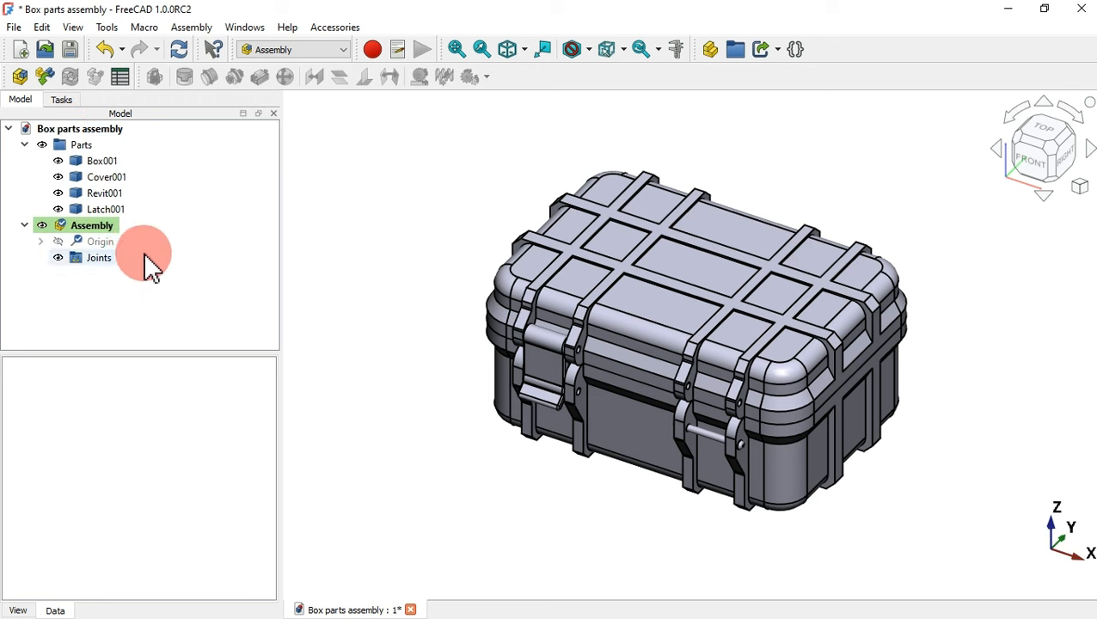
click(101, 229)
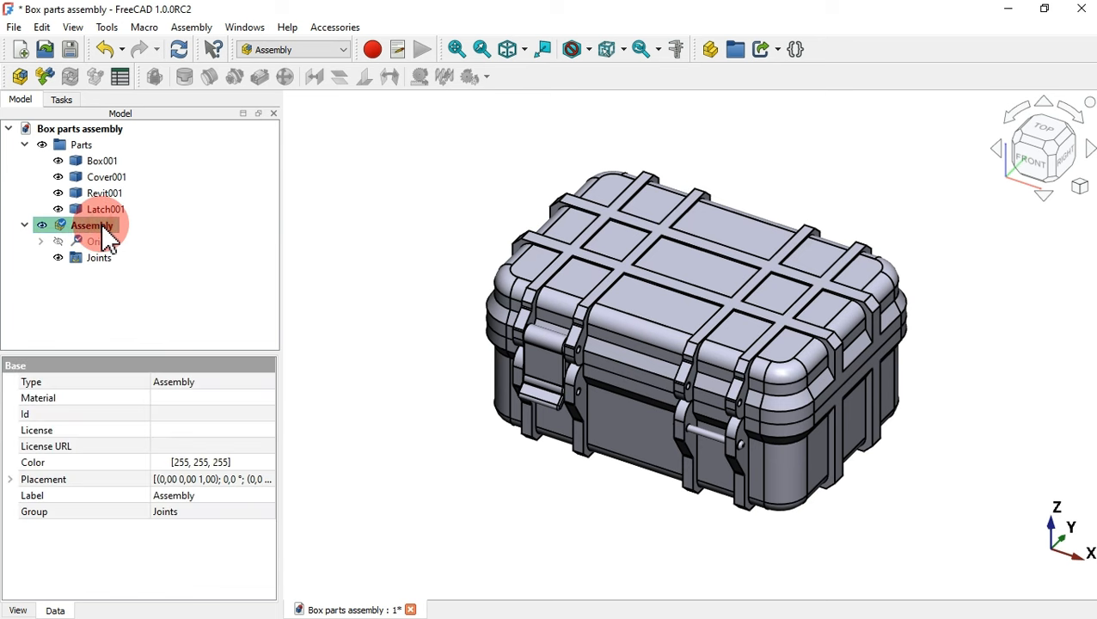
click(45, 77)
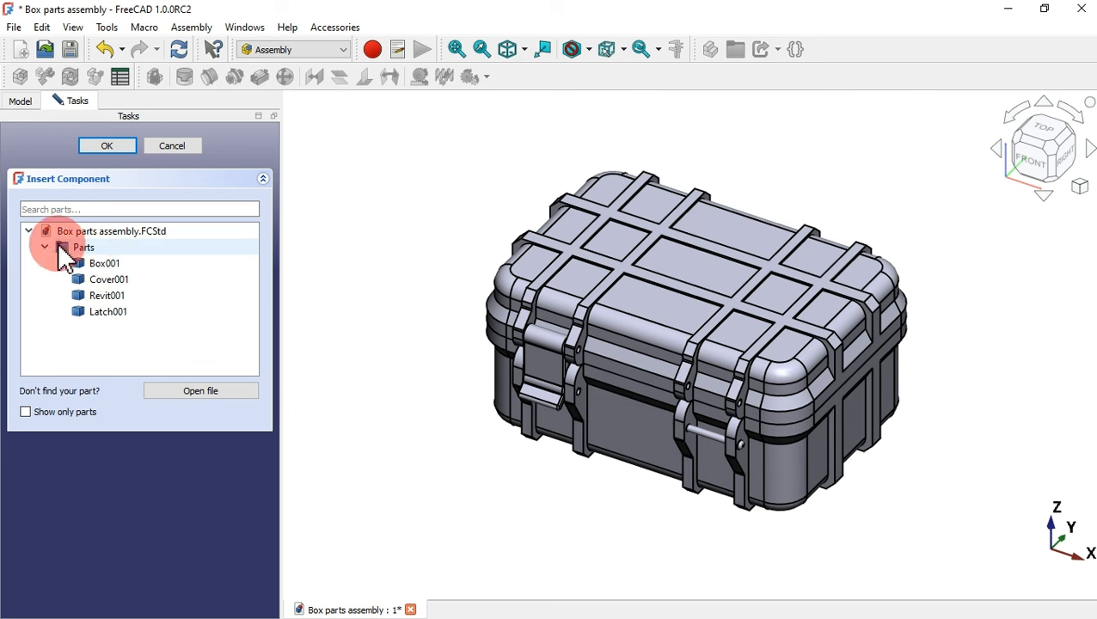
click(134, 267)
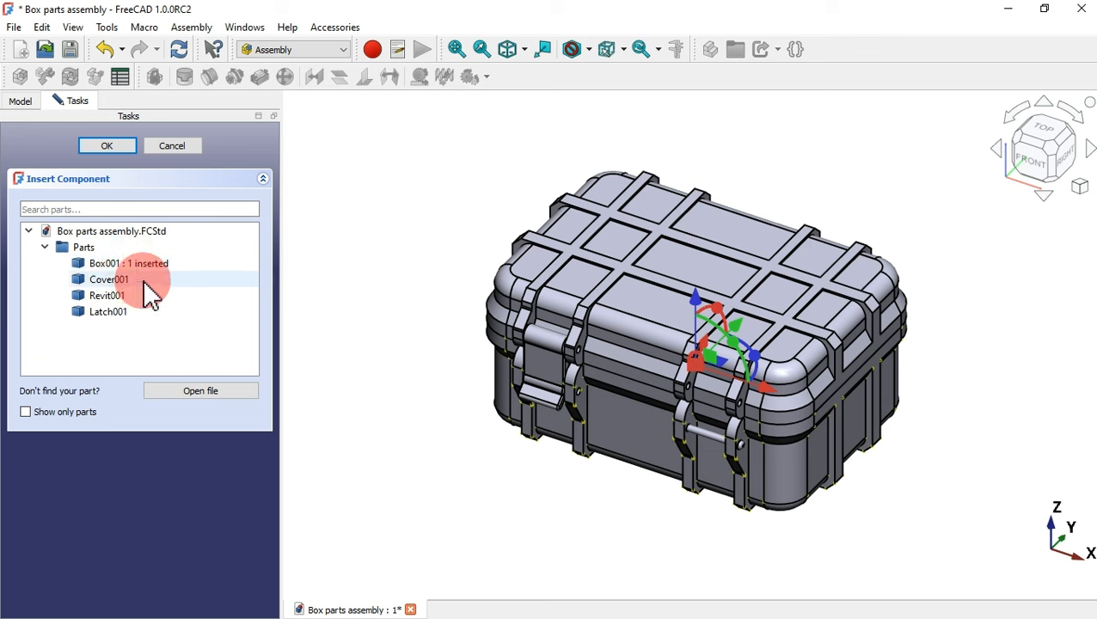
click(141, 280)
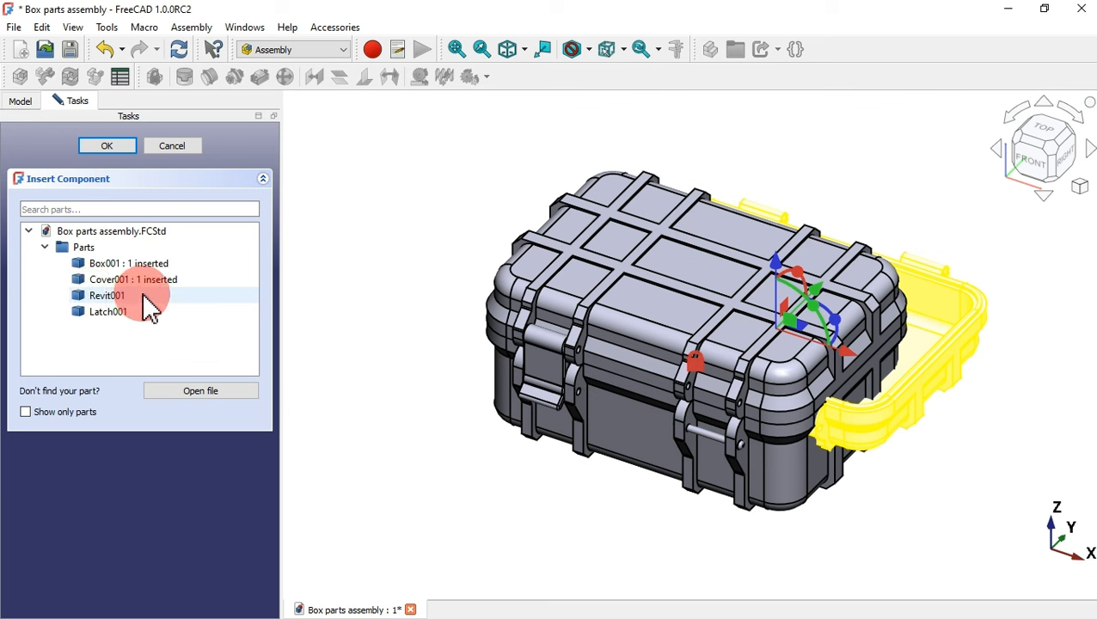
- Insert six Revit001 and two Latch001 components into the assembly and finish inserting
click(144, 294)
click(144, 294)
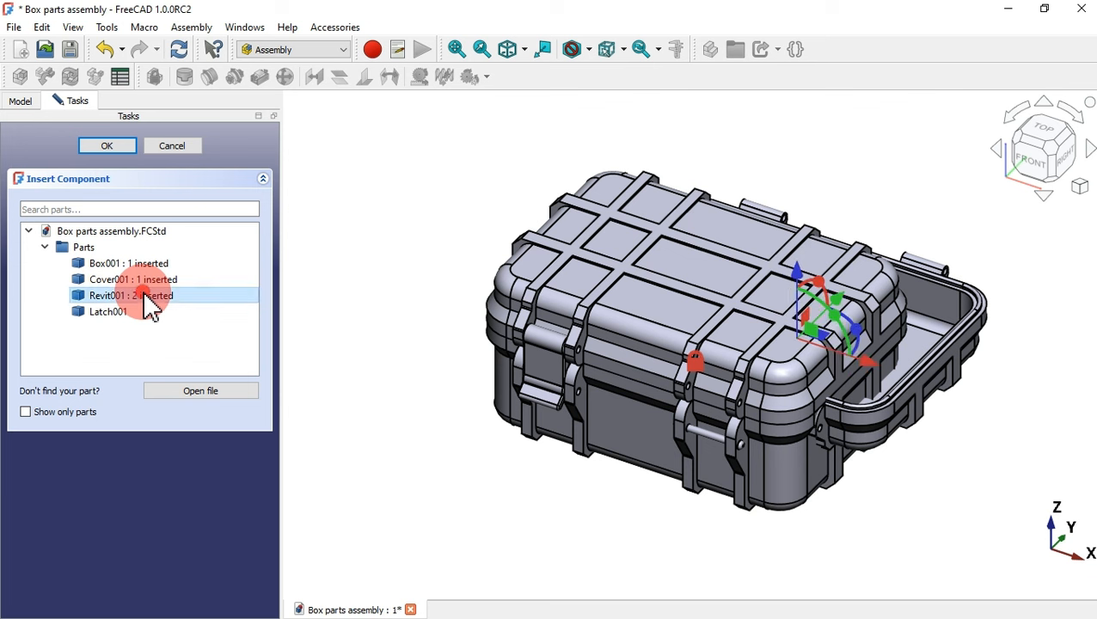
click(144, 294)
click(144, 294)
click(144, 294)
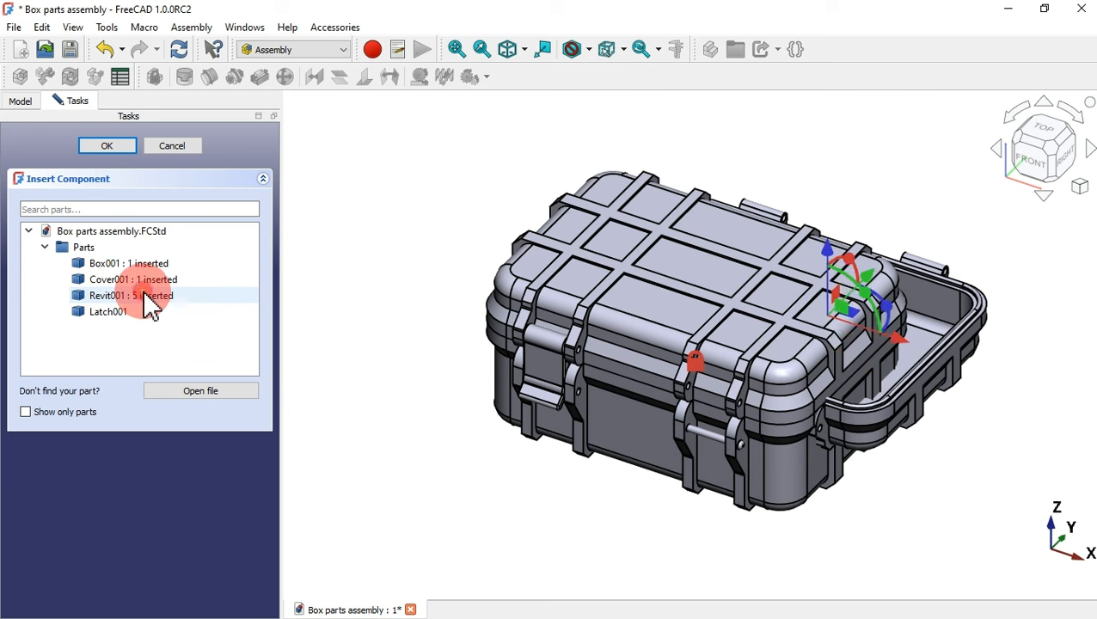
click(144, 294)
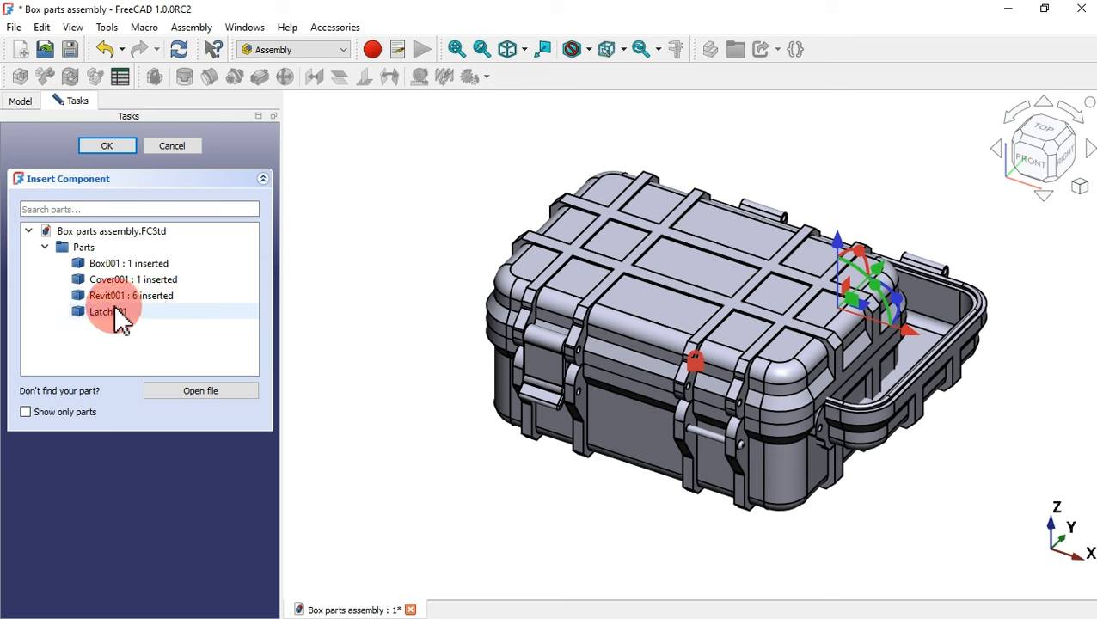
click(169, 322)
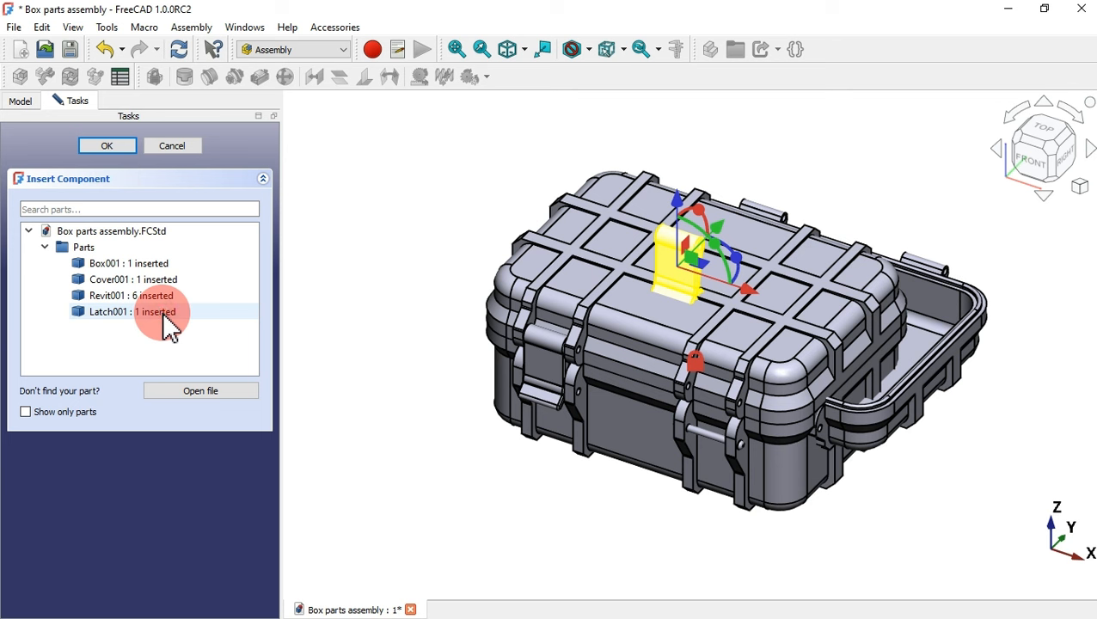
click(165, 318)
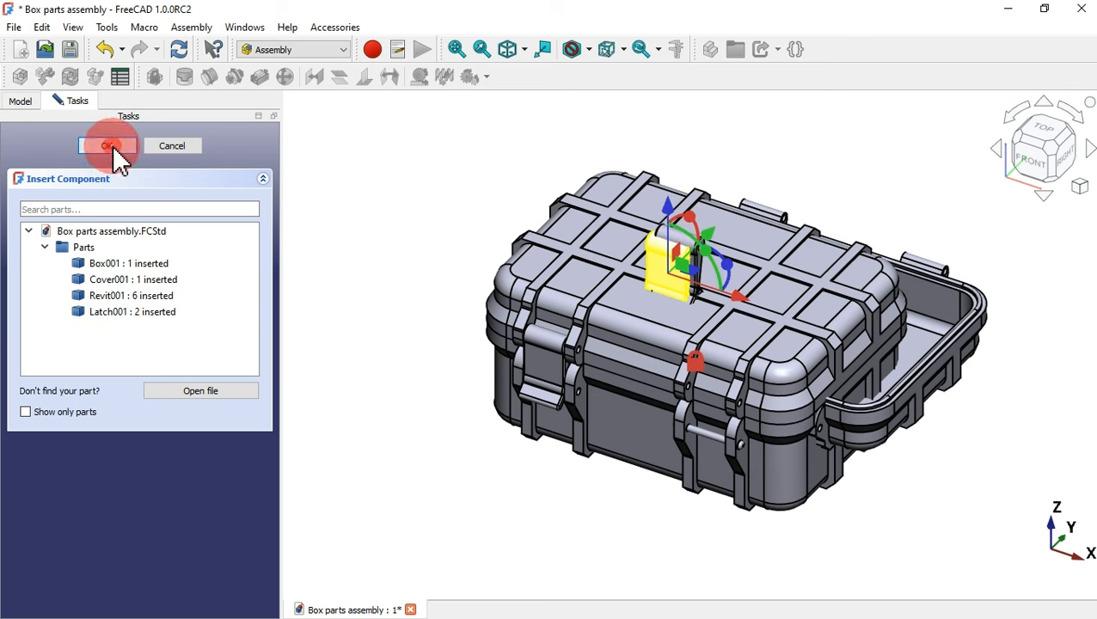
click(110, 146)
click(425, 226)
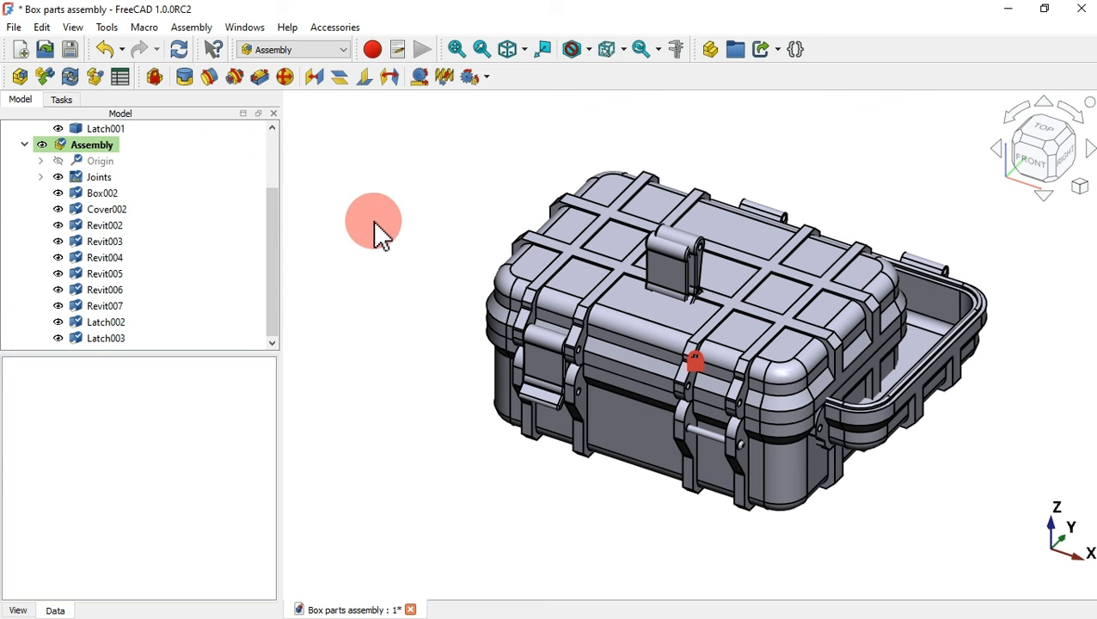
- Hide the Parts group and collapse it in the model tree
drag(275, 244, 269, 135)
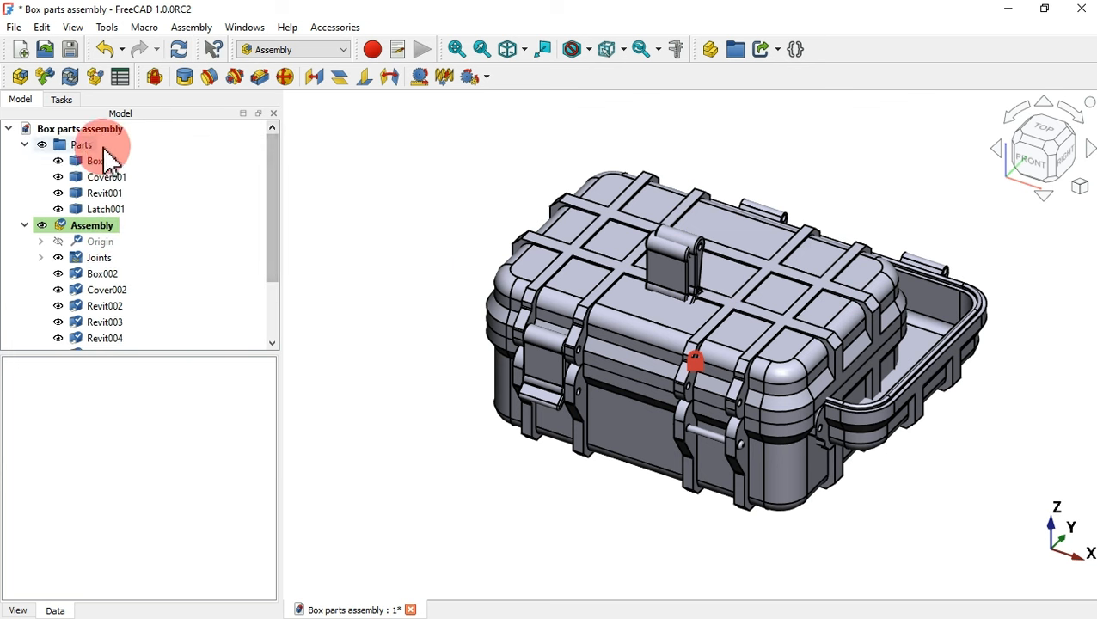
click(75, 146)
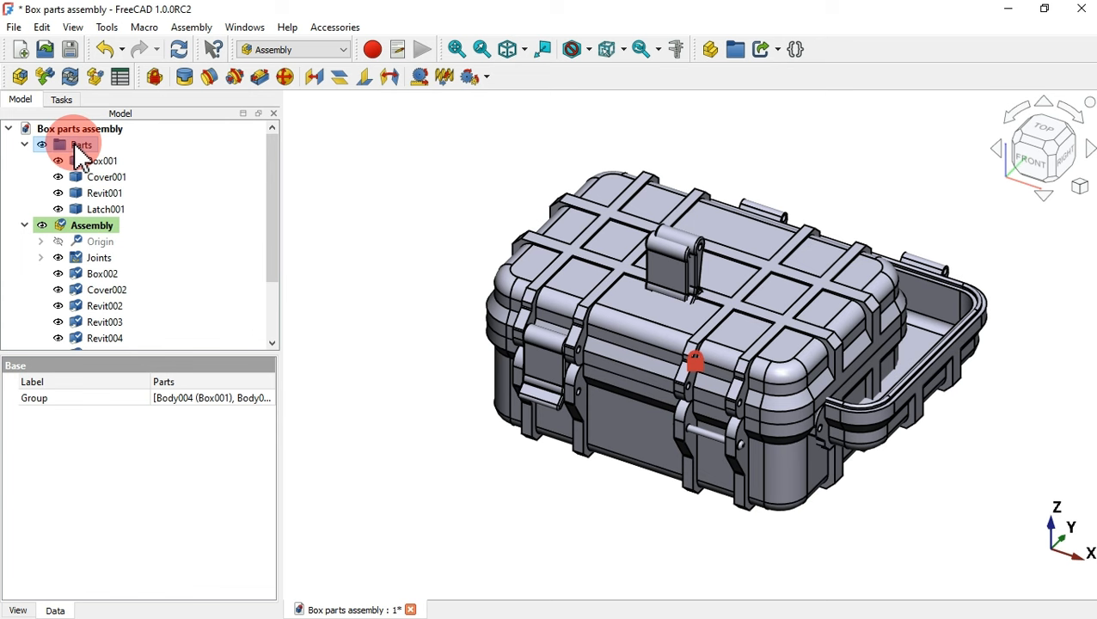
key(space)
click(25, 144)
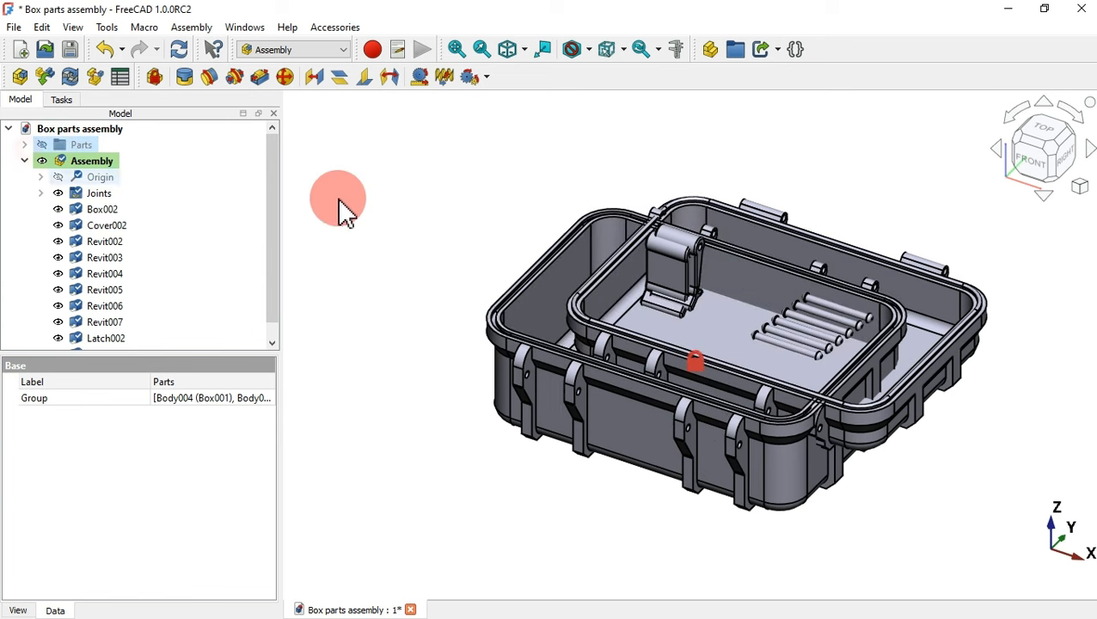
click(475, 212)
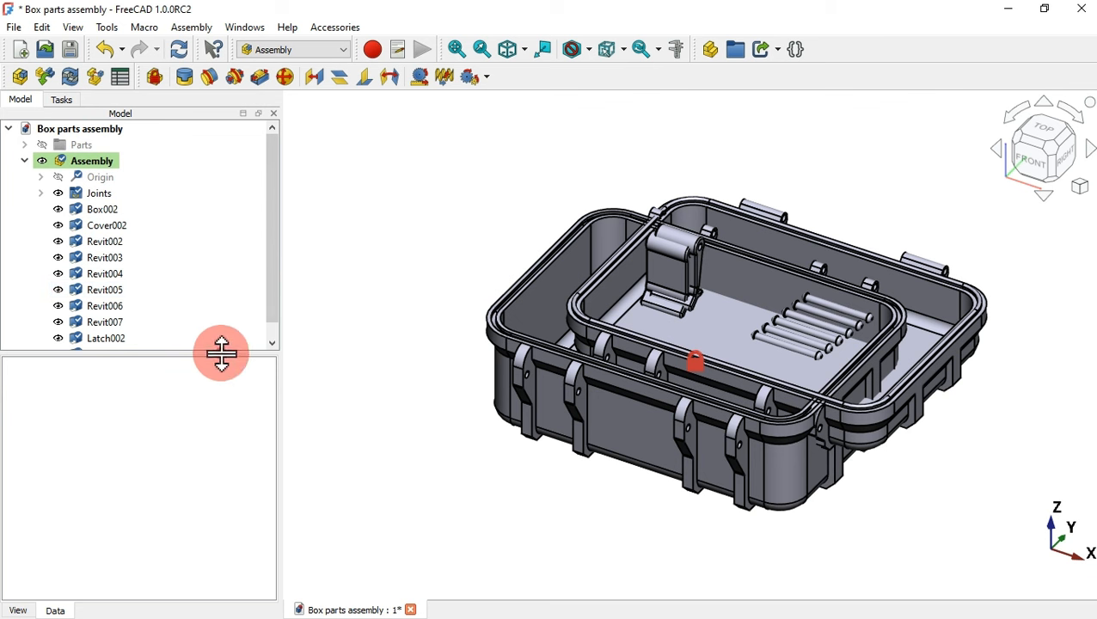
- Hide the six Revit and two Latch components, leaving only the box and cover of the assembly shown
drag(221, 352, 221, 417)
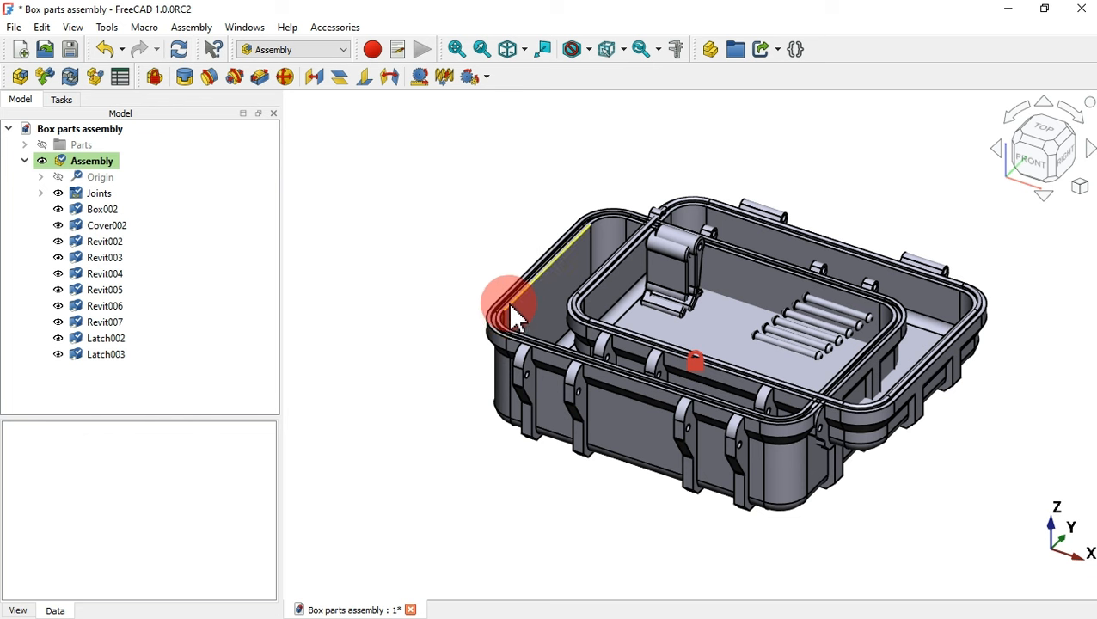
click(92, 391)
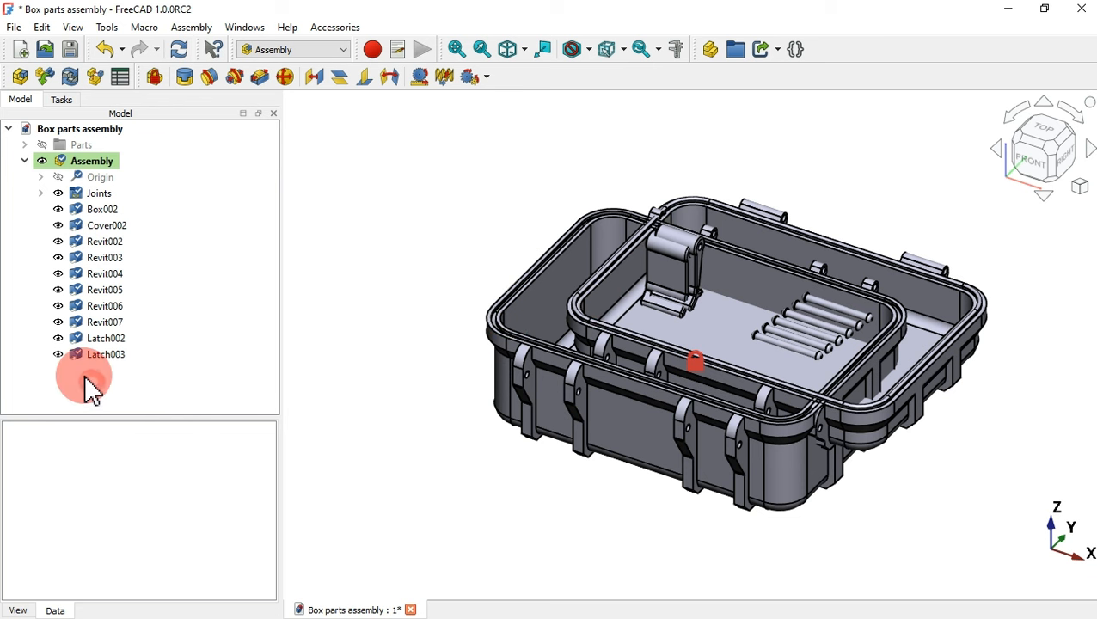
drag(92, 391, 116, 254)
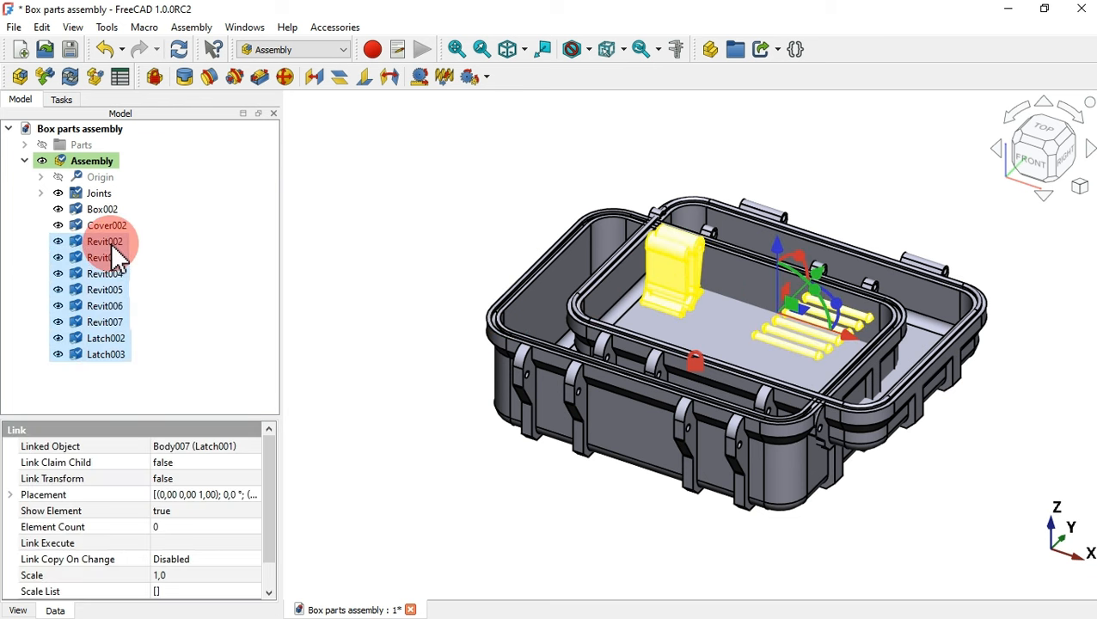
key(space)
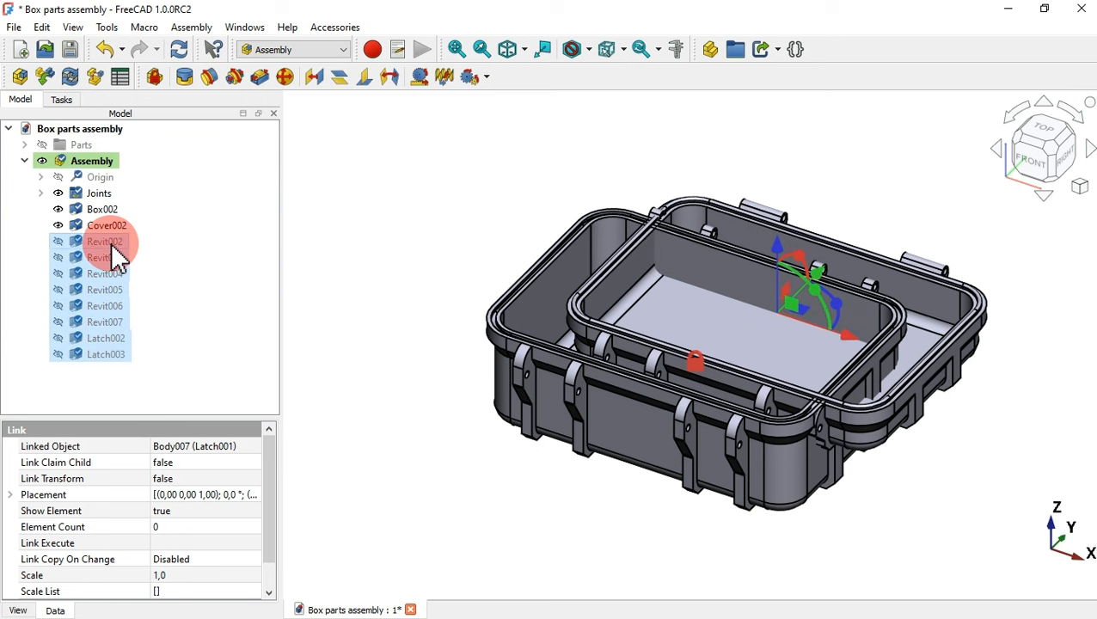
click(467, 192)
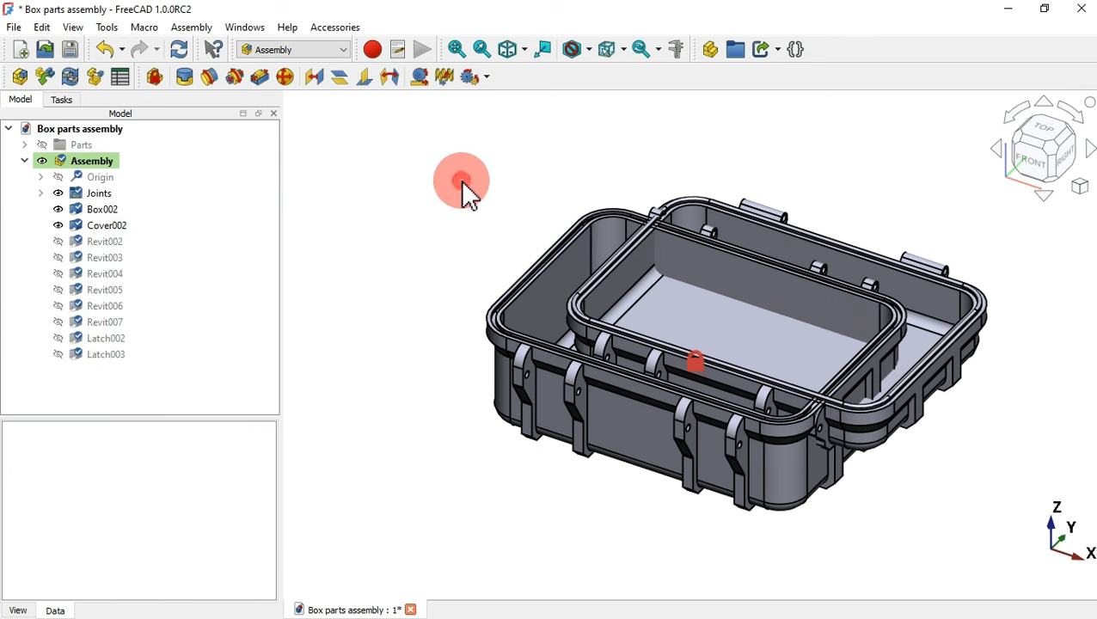
- Transform the Cover002 component: turn it 180° so its outer side faces up and move it in front of the box, clear of it
double_click(120, 227)
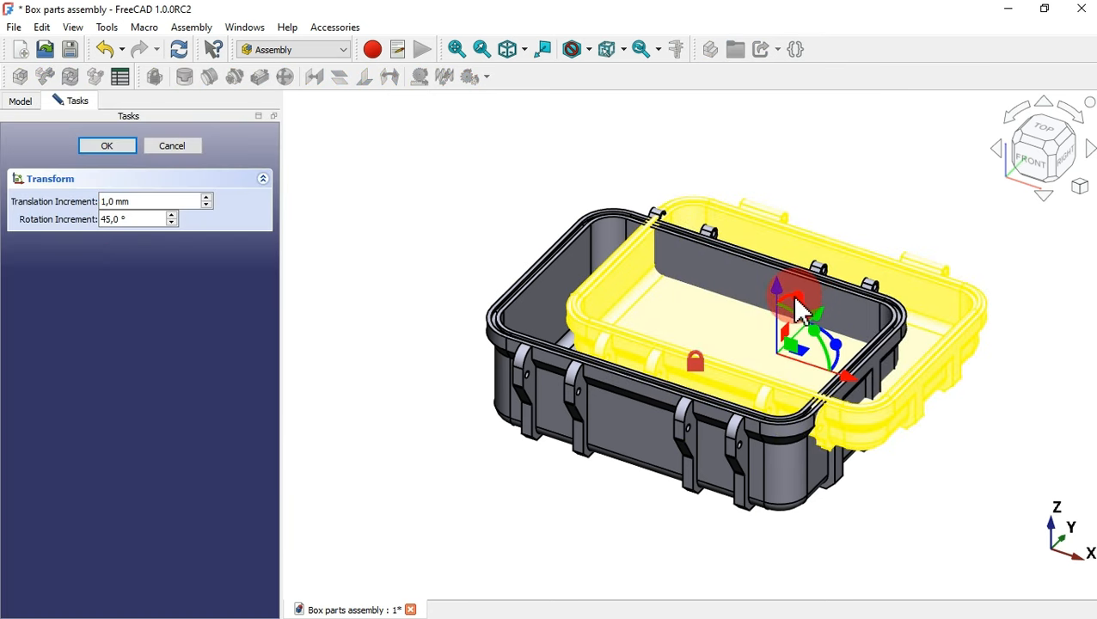
drag(797, 305, 919, 391)
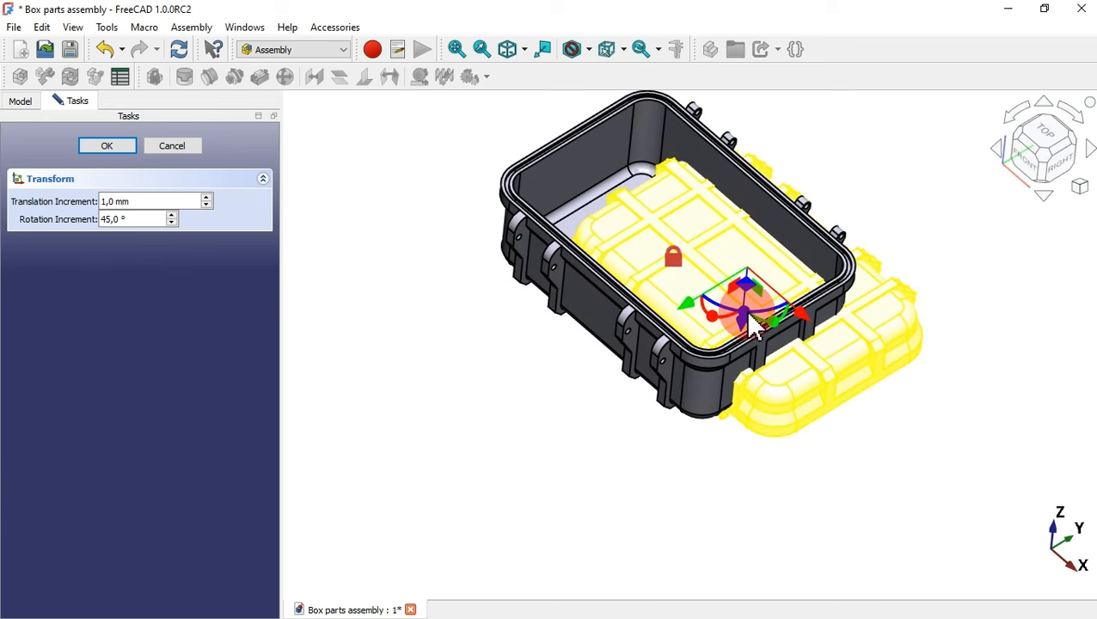
drag(753, 334, 744, 226)
drag(886, 387, 437, 406)
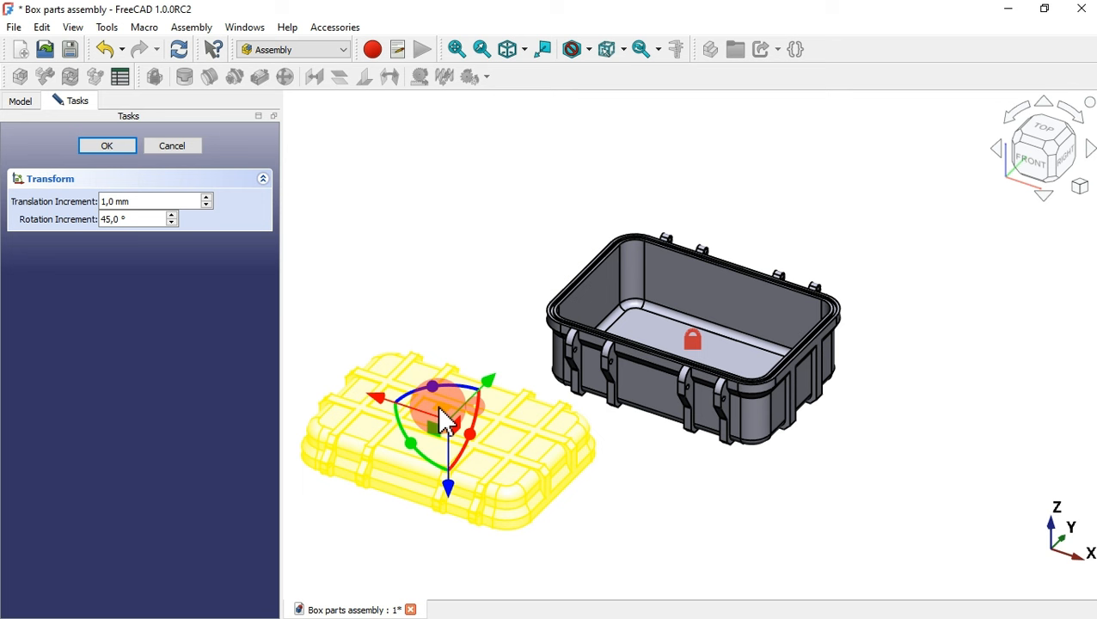
click(107, 145)
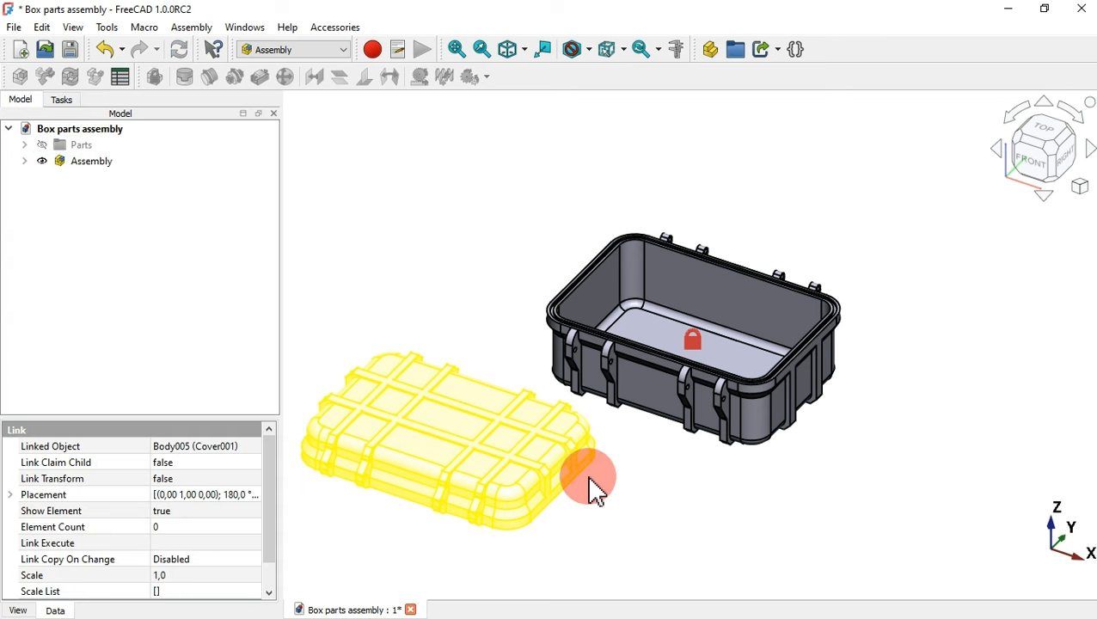
- Activate the Assembly for editing and clear the selection
click(434, 286)
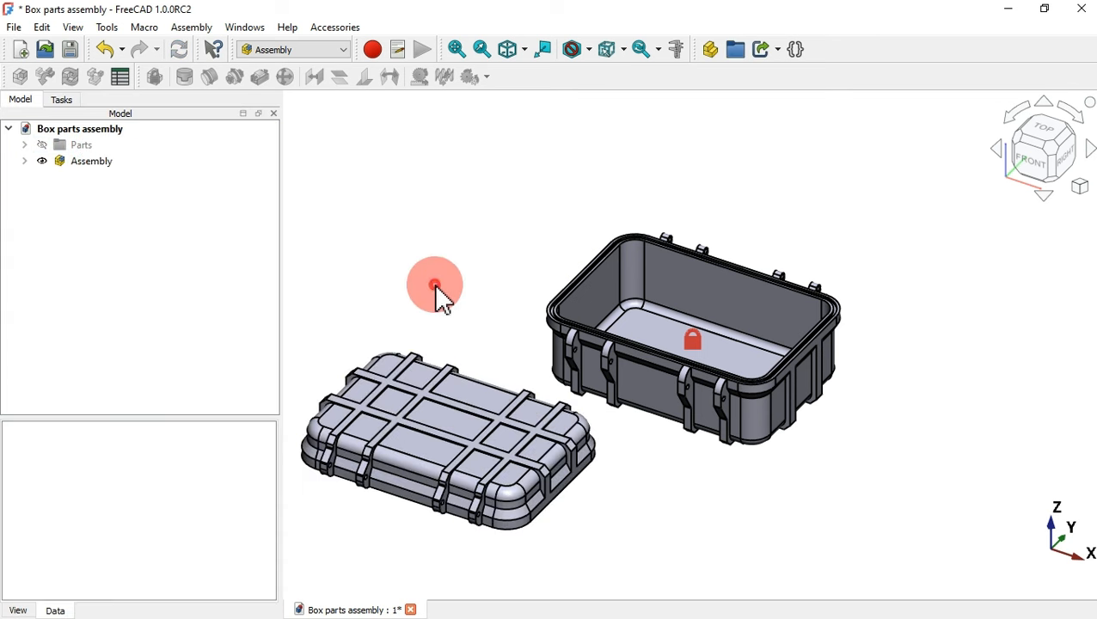
double_click(96, 172)
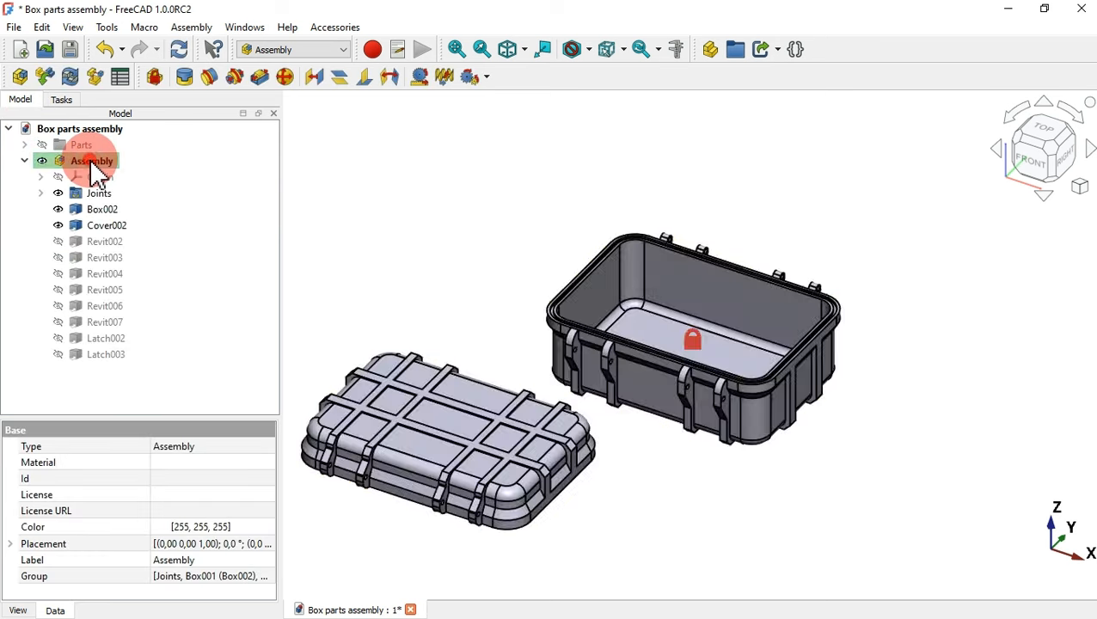
click(428, 260)
- Create a revolute joint between the circular edge of the cover's rear hinge hole and the matching hinge hole edge on the box
middle_drag(639, 440, 532, 388)
scroll(533, 389, up, 6)
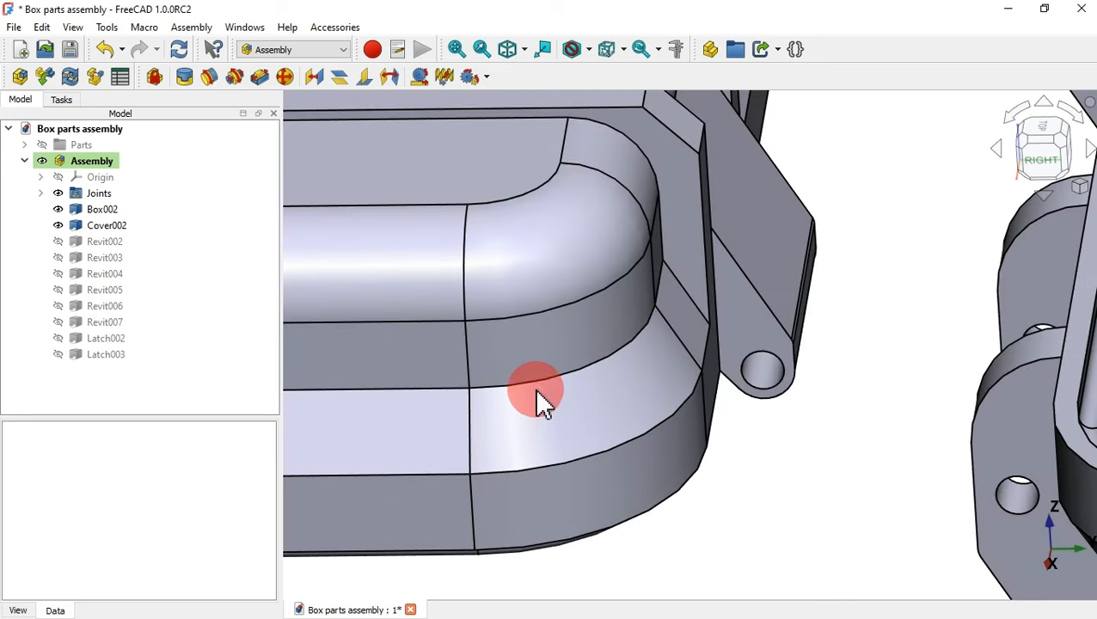
click(762, 384)
scroll(656, 402, down, 10)
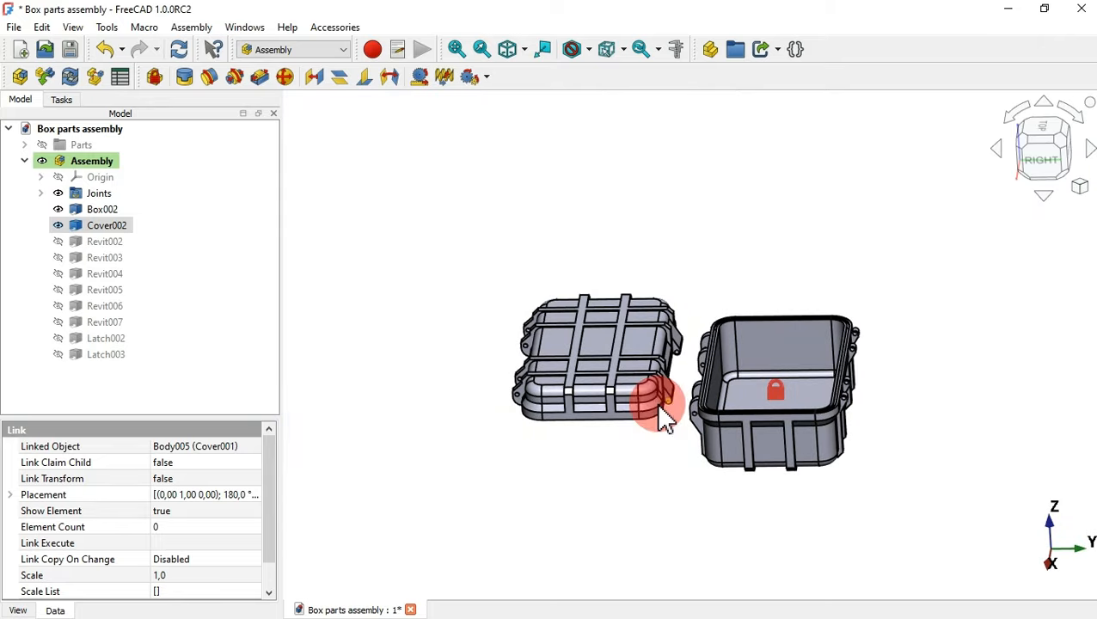
scroll(846, 397, up, 8)
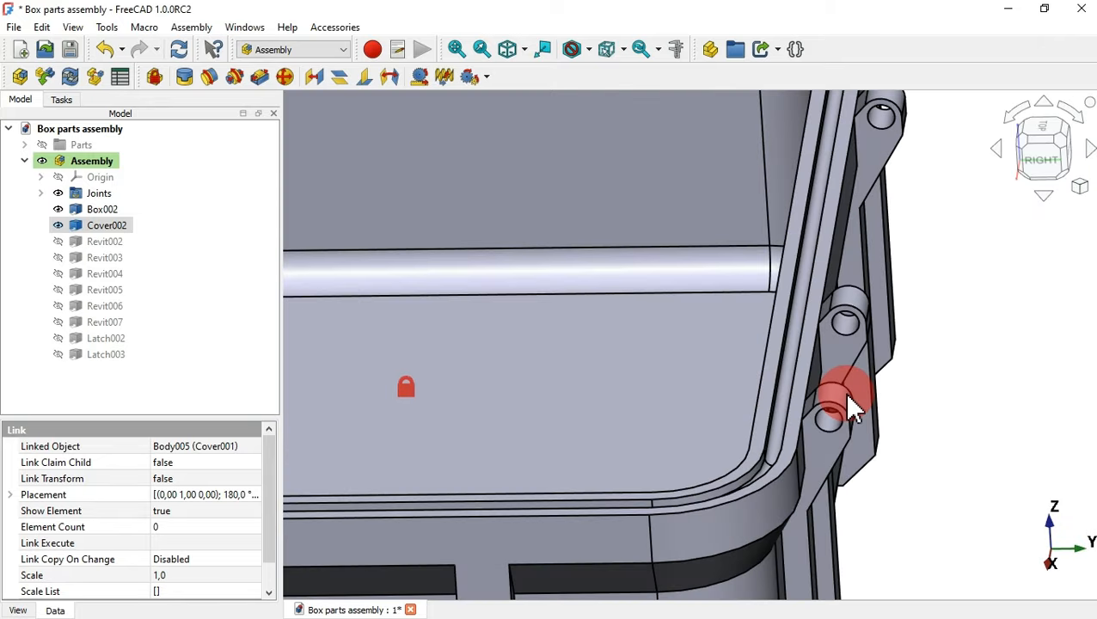
ctrl+click(830, 410)
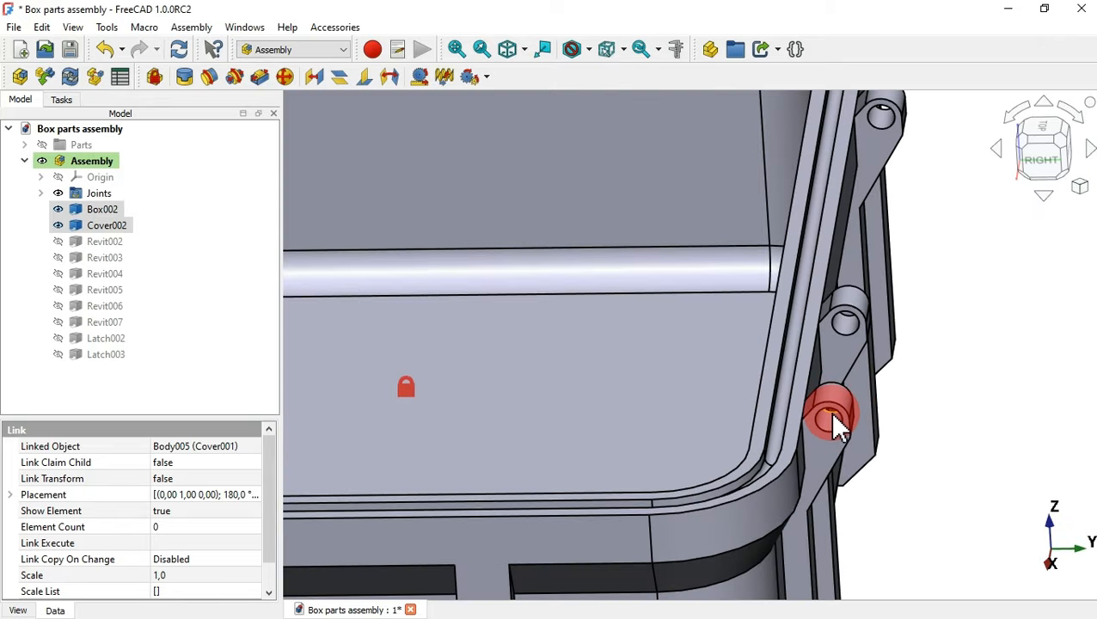
click(189, 77)
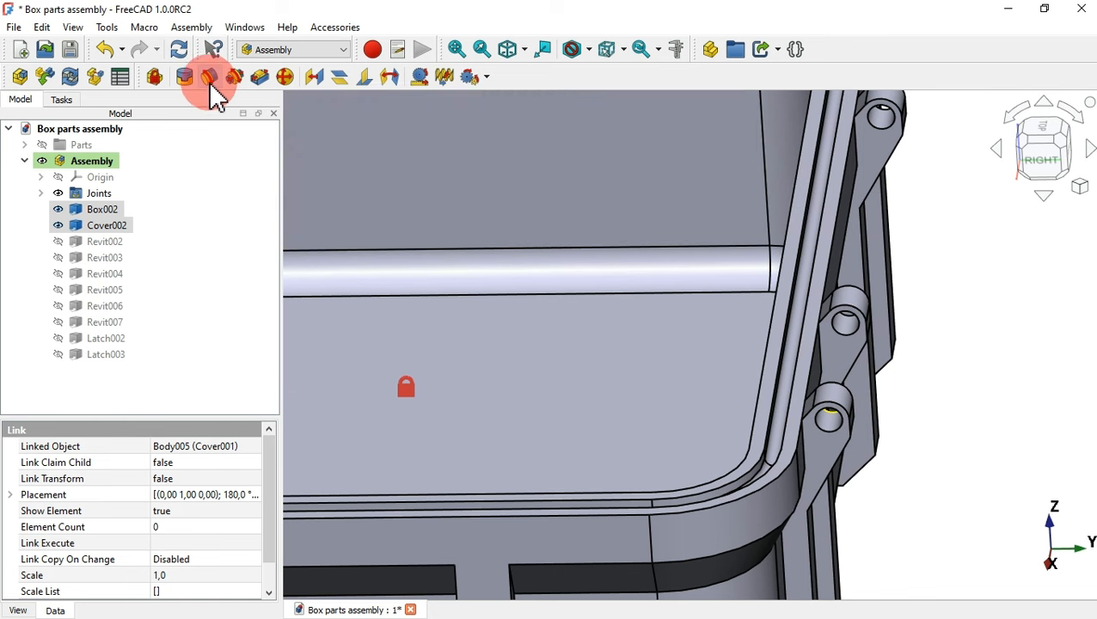
click(209, 81)
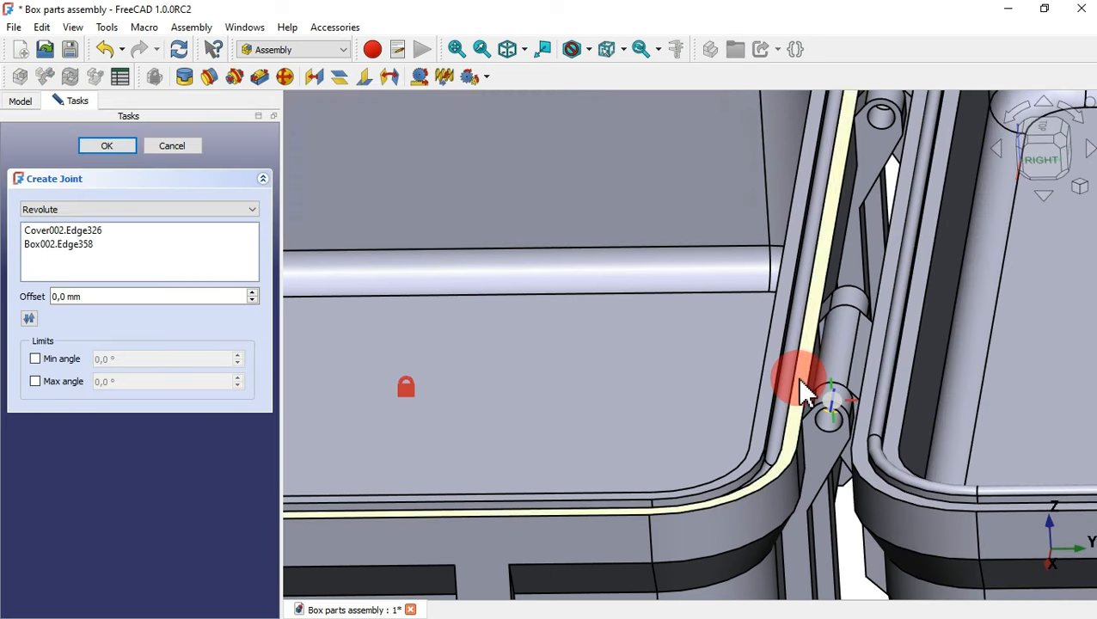
- Swing the cover about its hinge until it closes on the box, working from the Right view
scroll(800, 380, down, 10)
scroll(835, 376, up, 12)
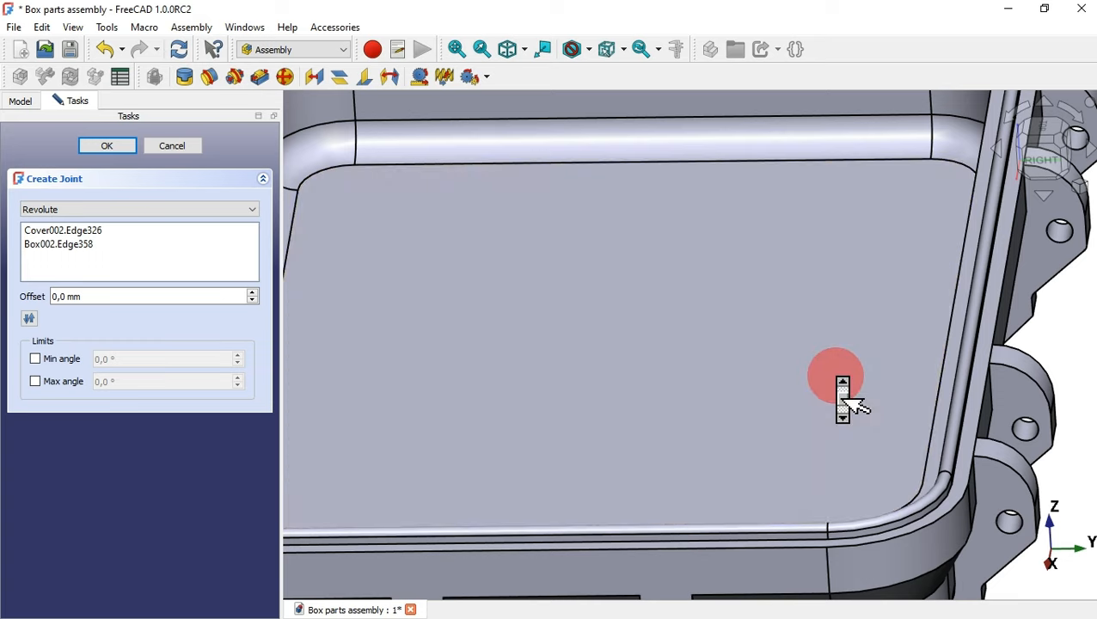
scroll(835, 376, down, 10)
scroll(778, 405, up, 5)
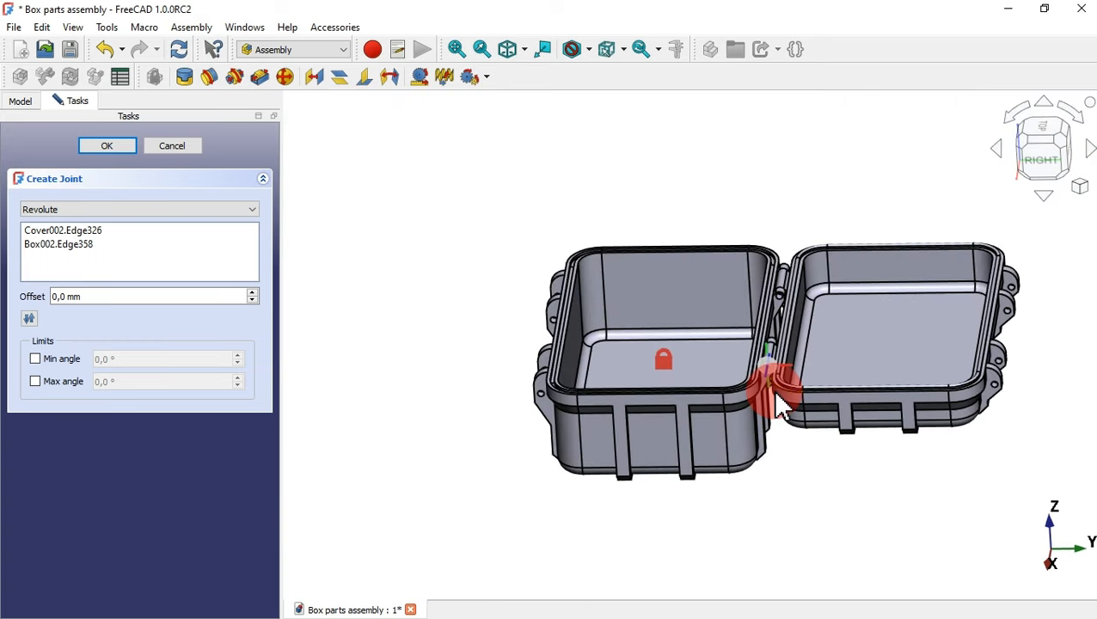
click(768, 371)
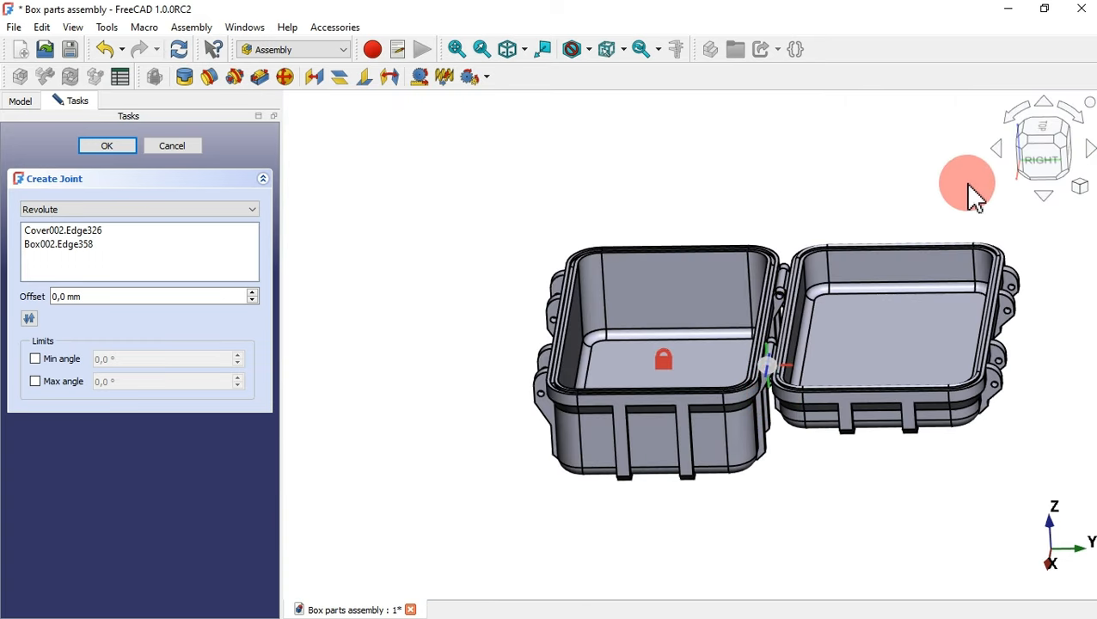
click(1042, 165)
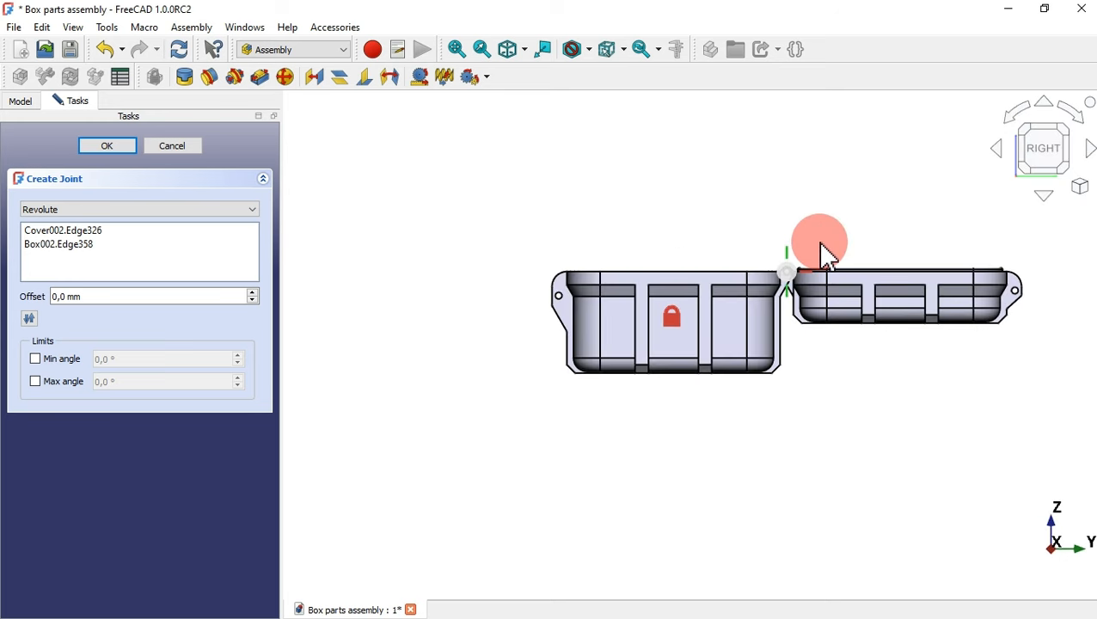
scroll(821, 249, up, 1)
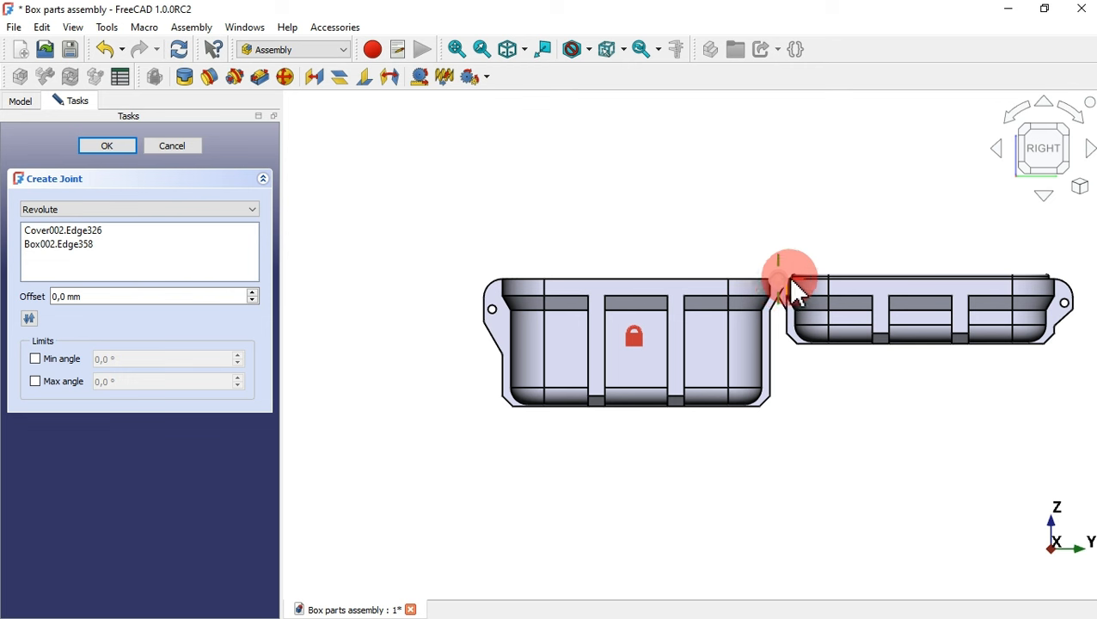
key(alt)
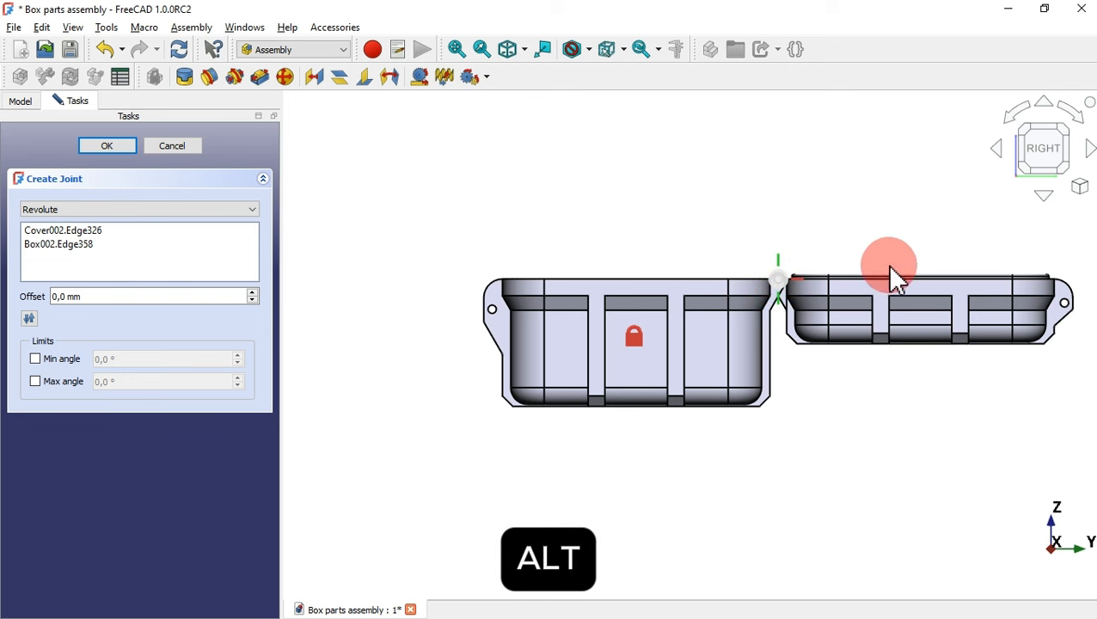
alt+drag(896, 272, 784, 214)
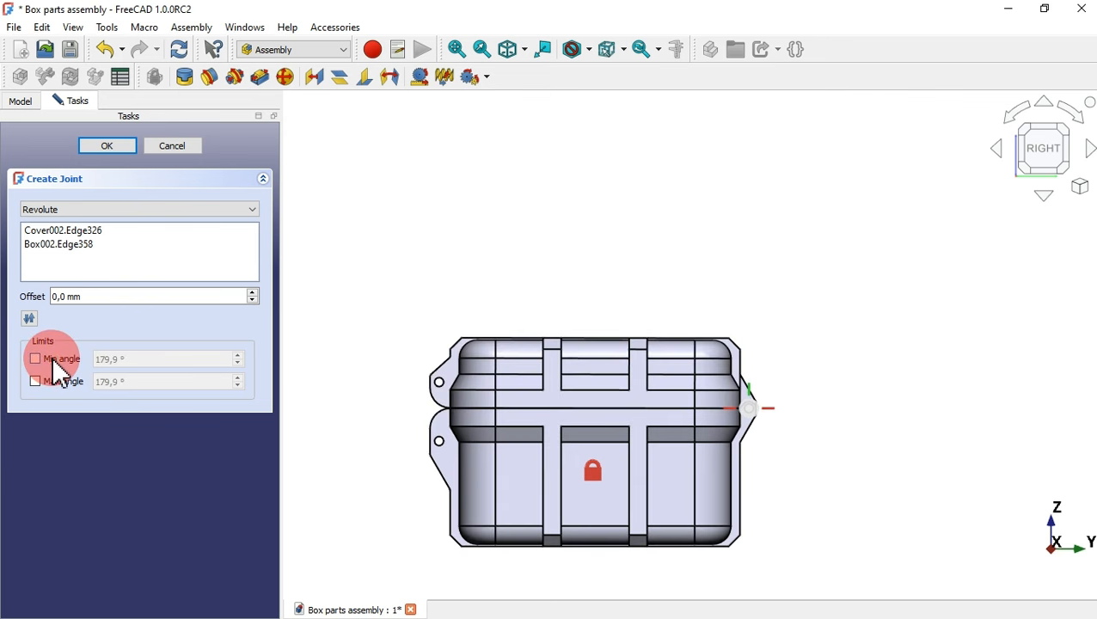
- Bring the joint to 180° through the minimum angle limit, and leave only the maximum angle limit enabled at 180°
click(53, 359)
drag(139, 357, 53, 351)
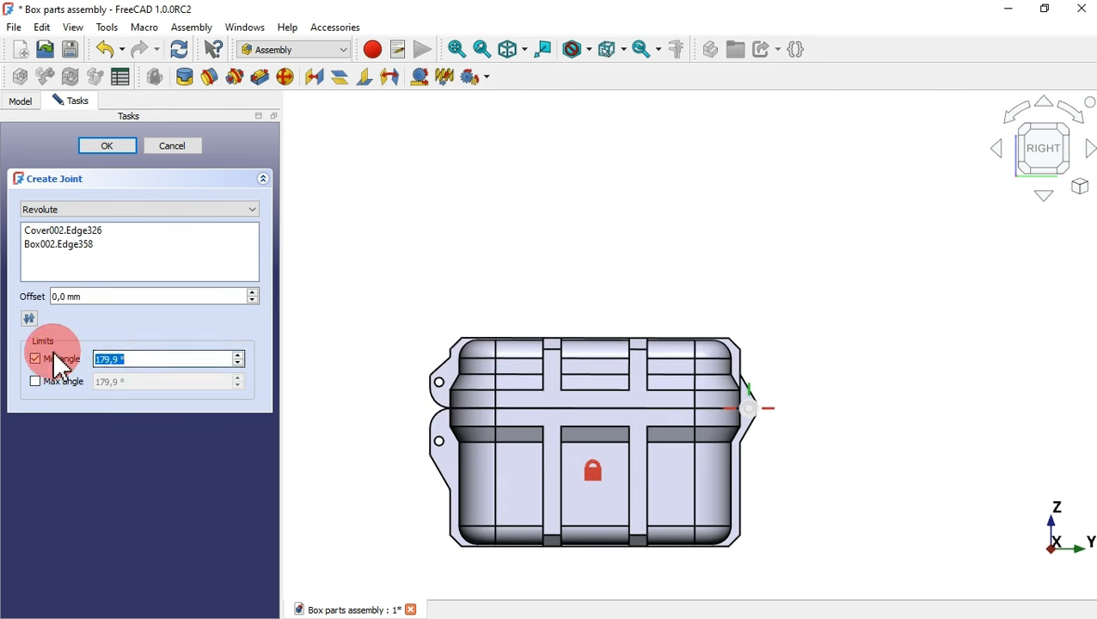
text(180)
click(332, 310)
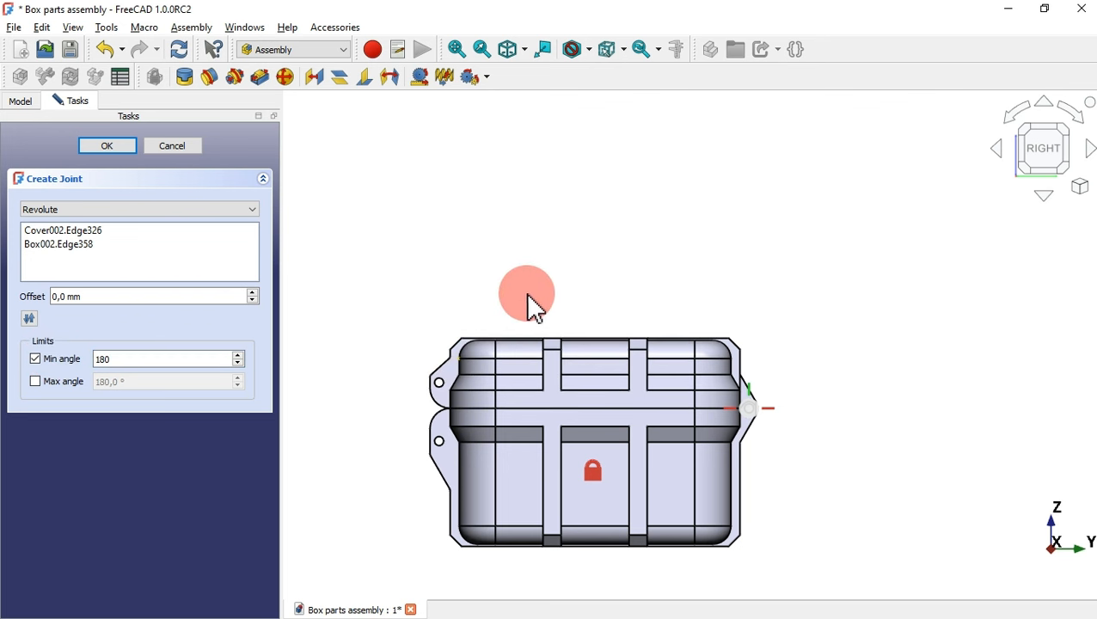
click(67, 359)
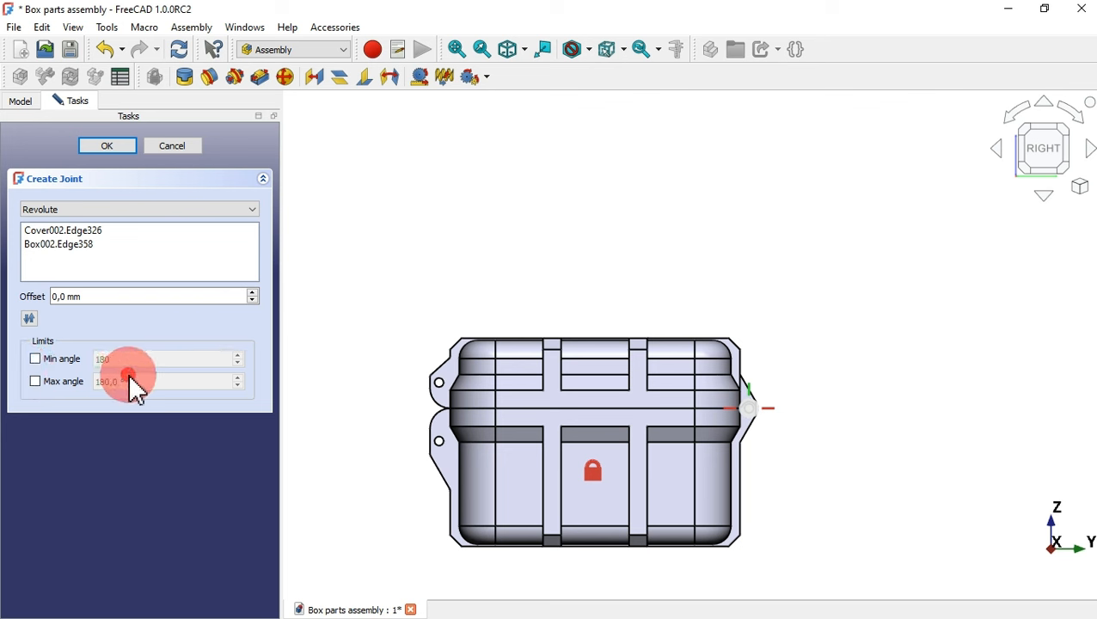
click(64, 381)
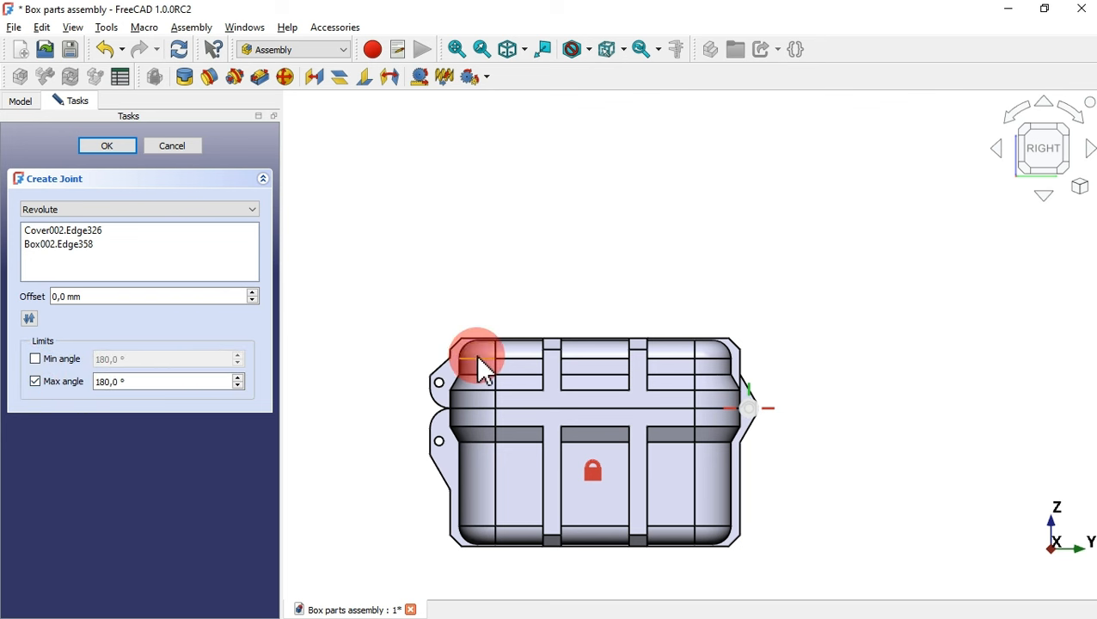
- Swing the cover open a little past upright and enable the joint's minimum angle limit at 80°
drag(496, 311, 801, 213)
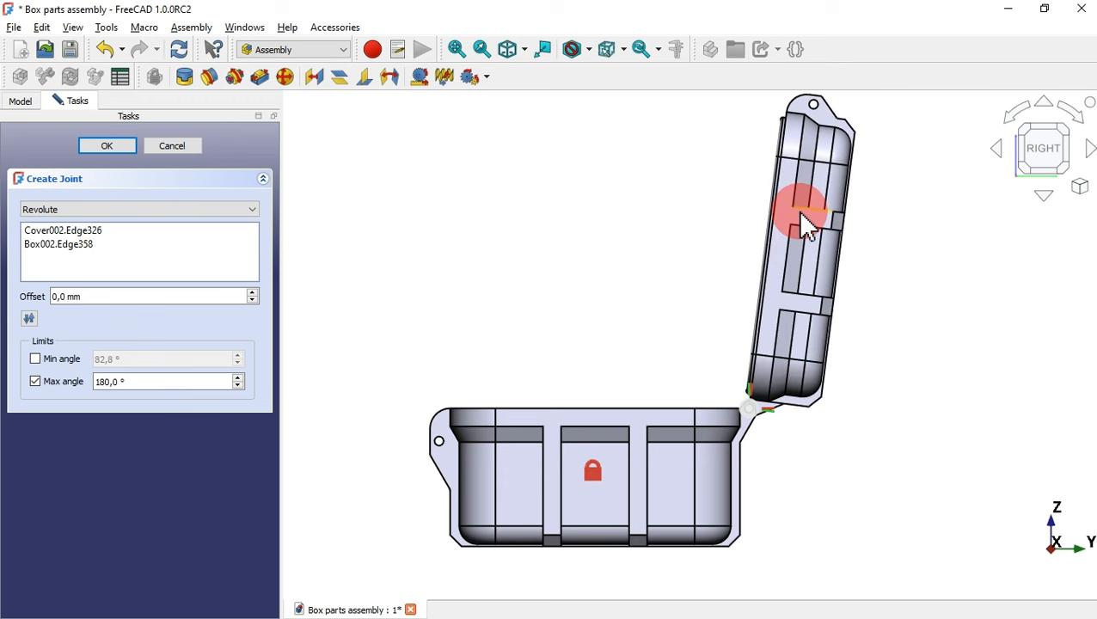
click(35, 358)
double_click(144, 359)
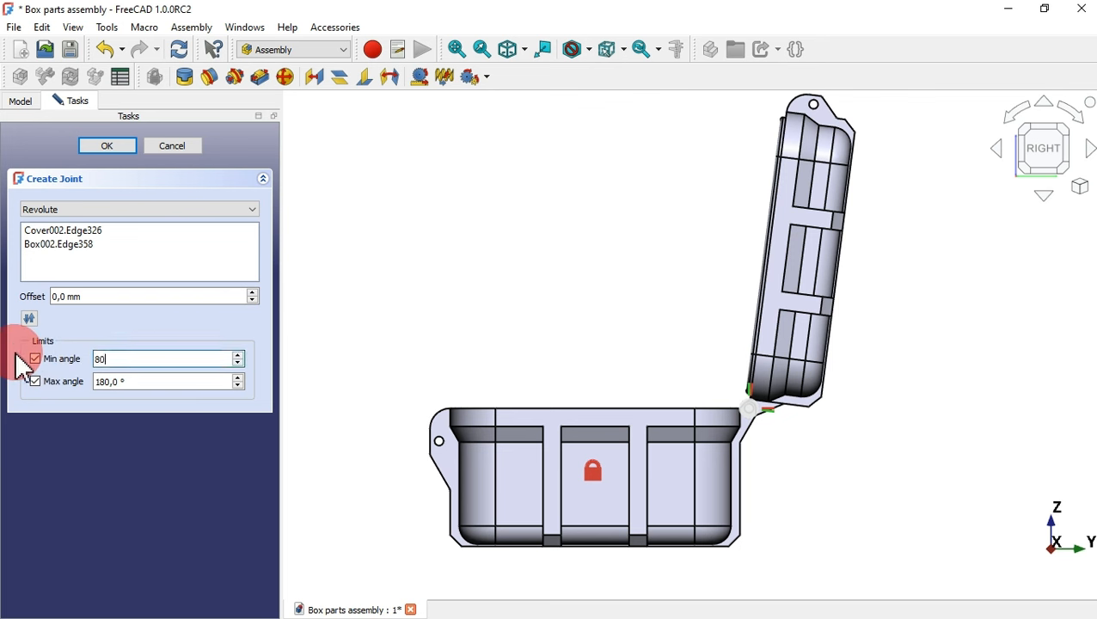
click(454, 243)
- Swing the cover closed onto the box and accept the revolute joint
drag(794, 161, 477, 405)
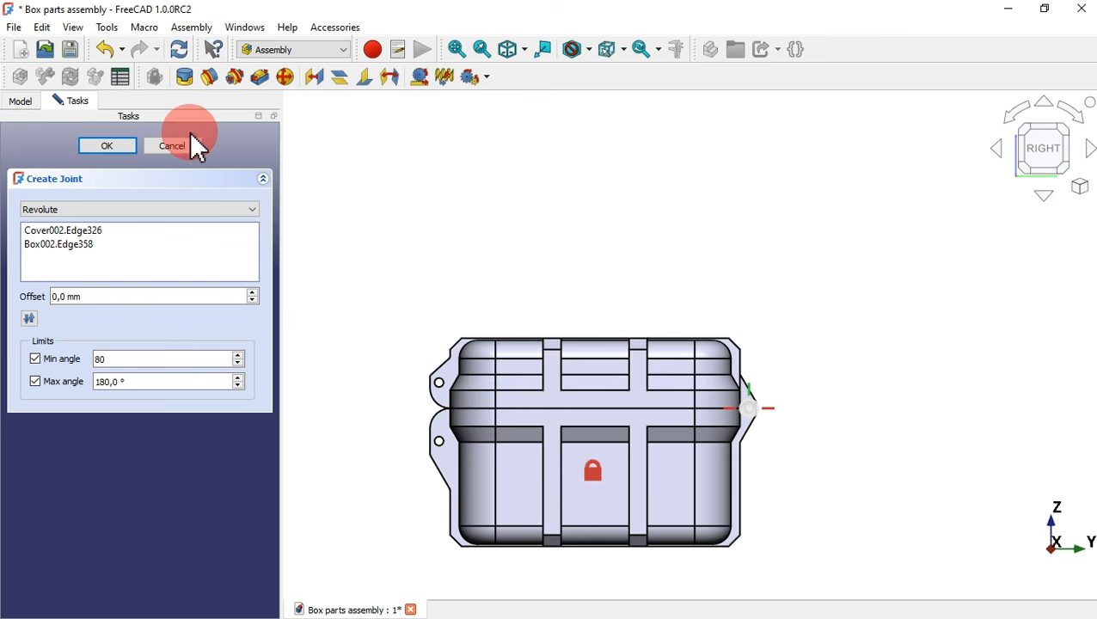
click(110, 146)
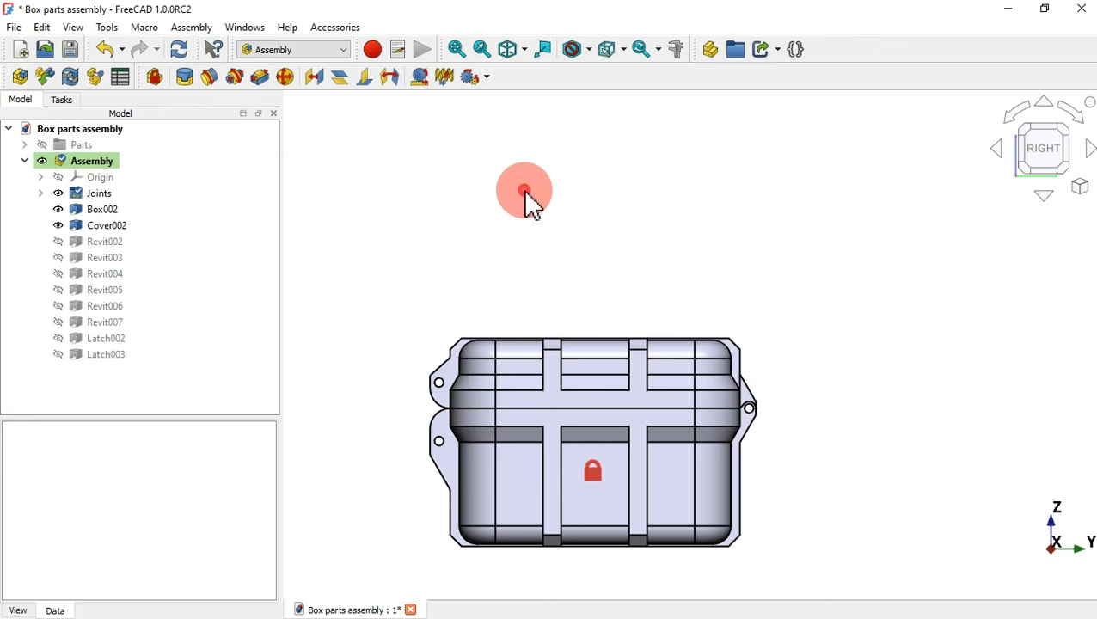
key(0)
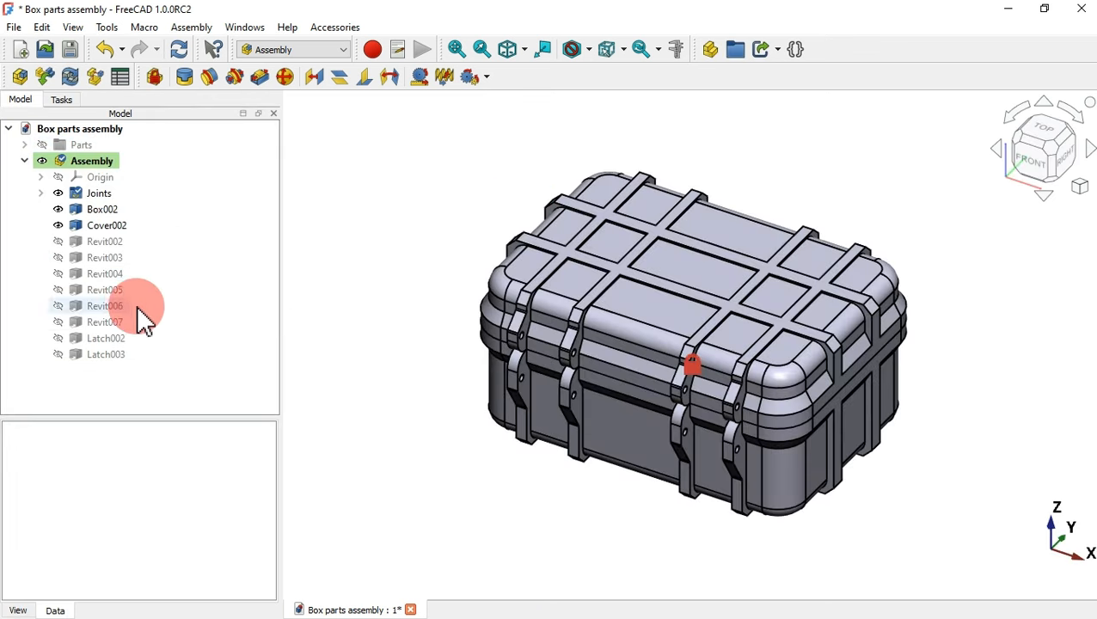
- Show the Revit002 and Revit003 components and hide Cover002
click(105, 242)
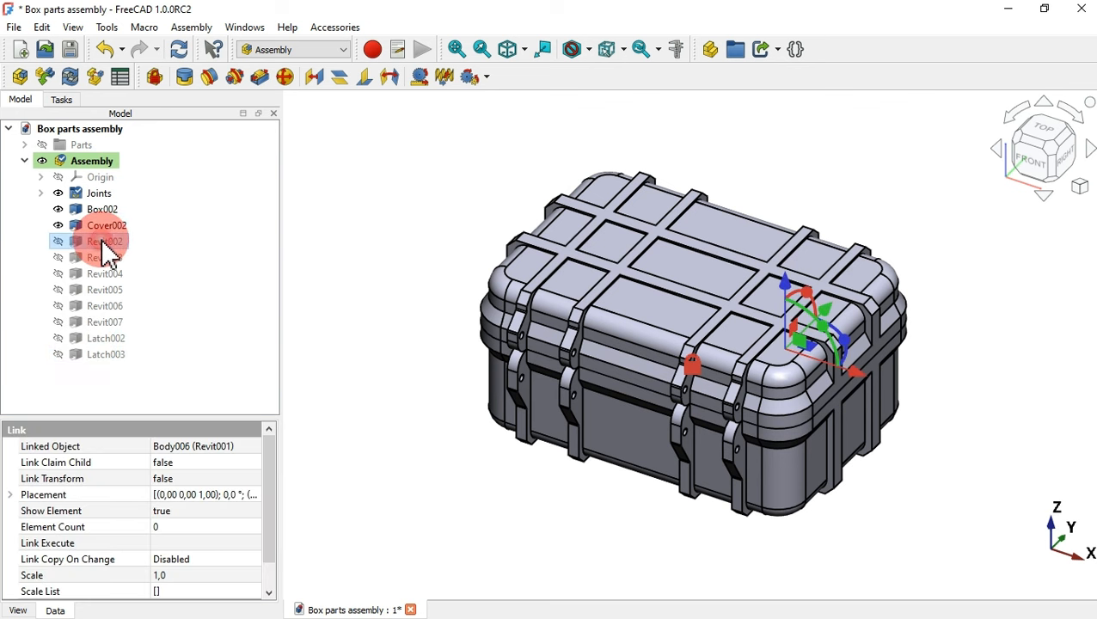
ctrl+click(112, 258)
key(space)
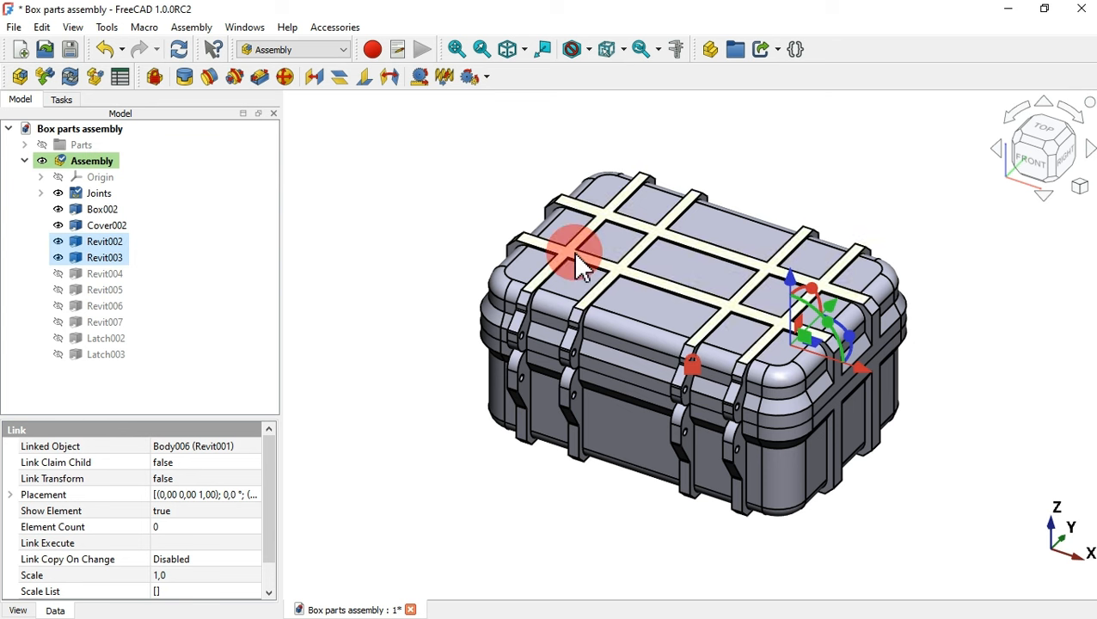
click(665, 328)
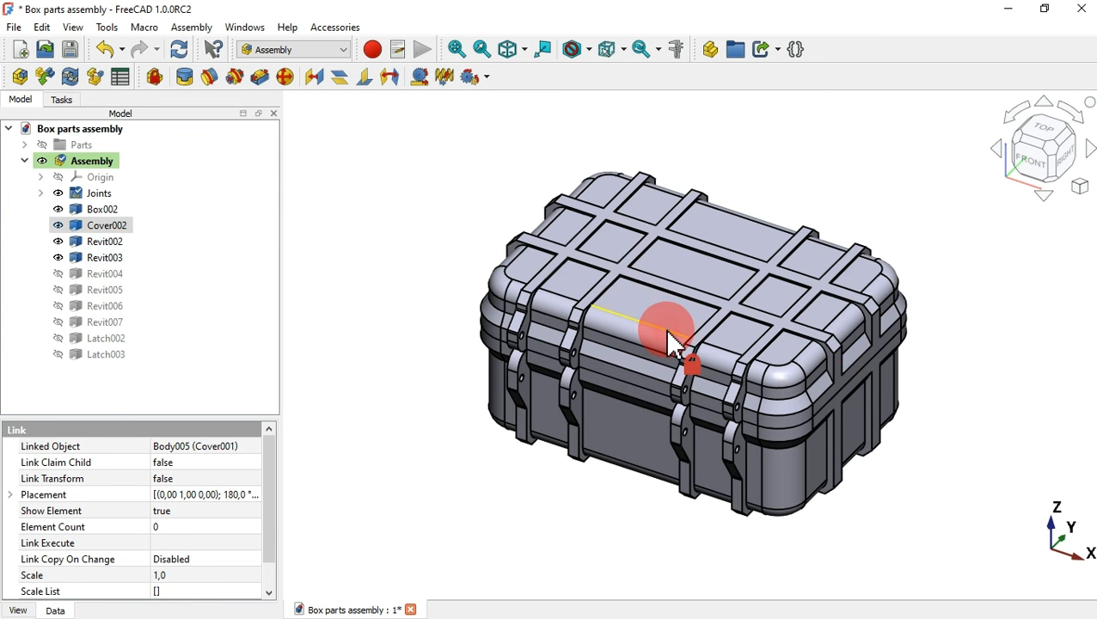
key(space)
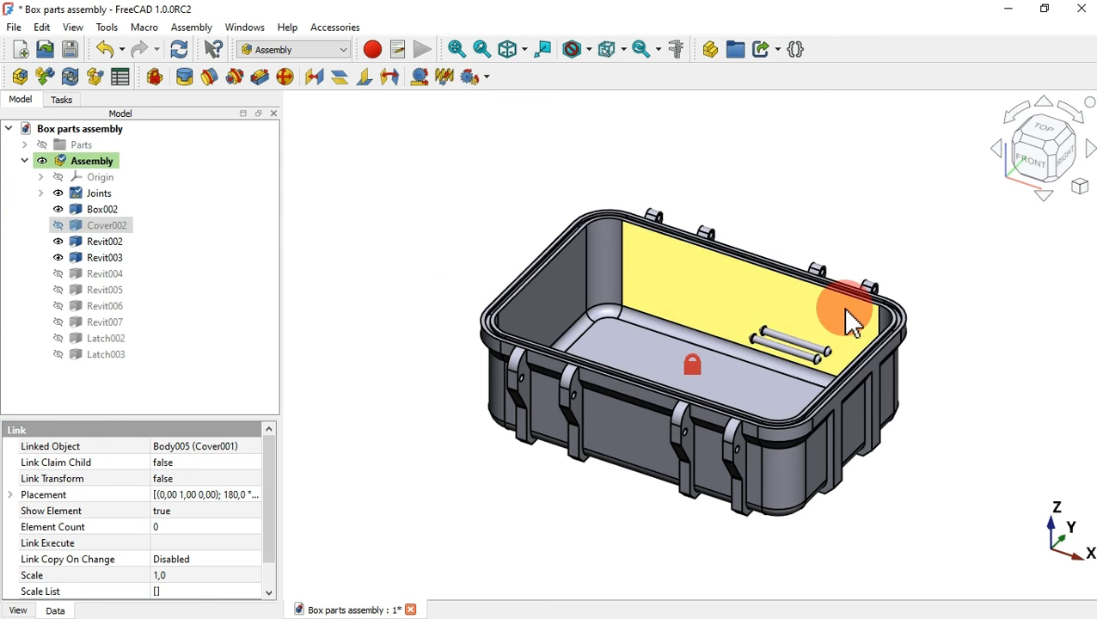
- Create a fixed joint between Revit003's circular edge under its head and the outer rear hinge hole edge of the box
scroll(847, 318, up, 6)
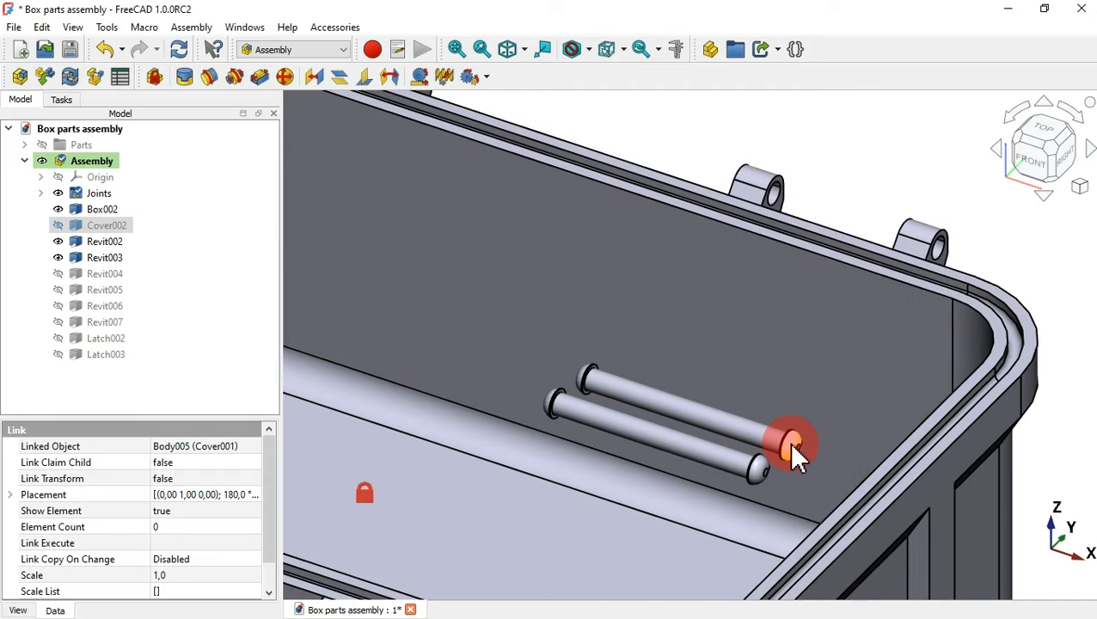
scroll(784, 437, up, 5)
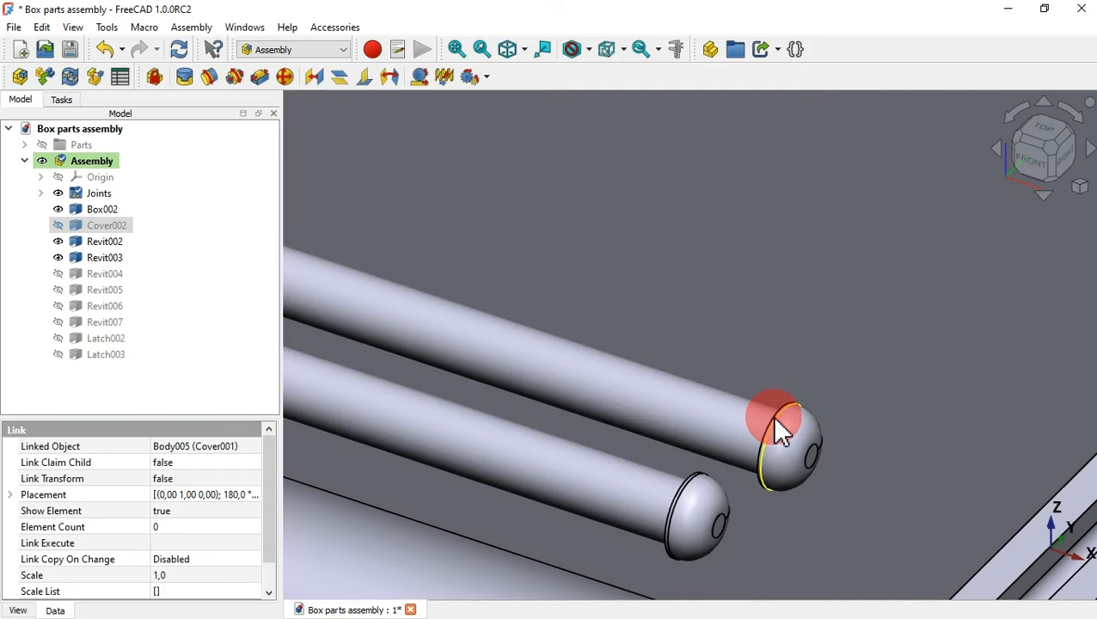
click(776, 427)
scroll(730, 430, down, 5)
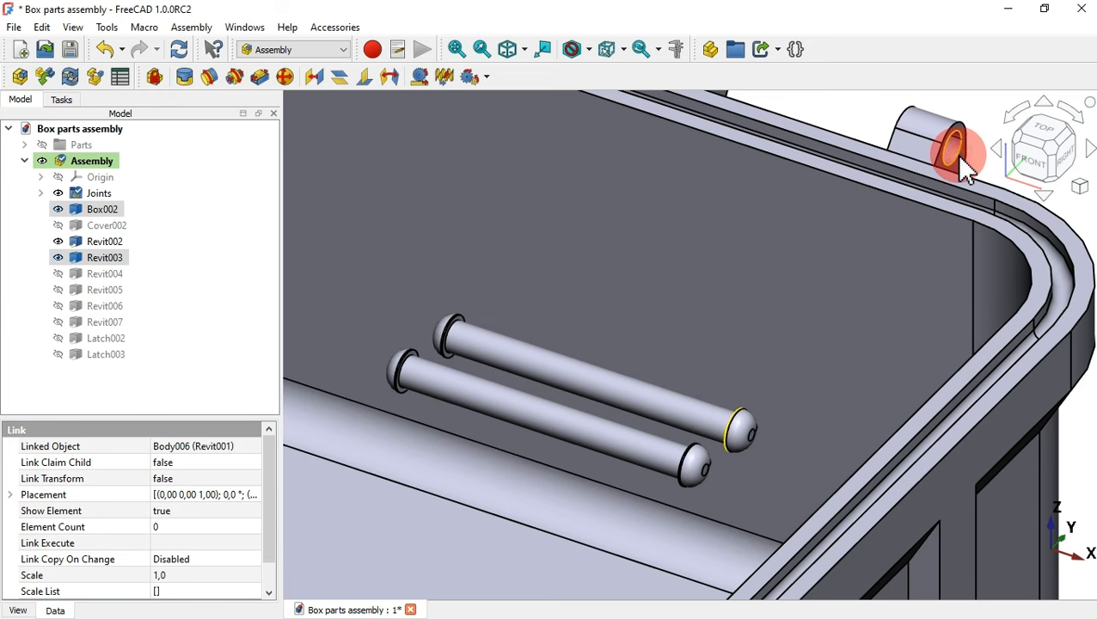
click(183, 79)
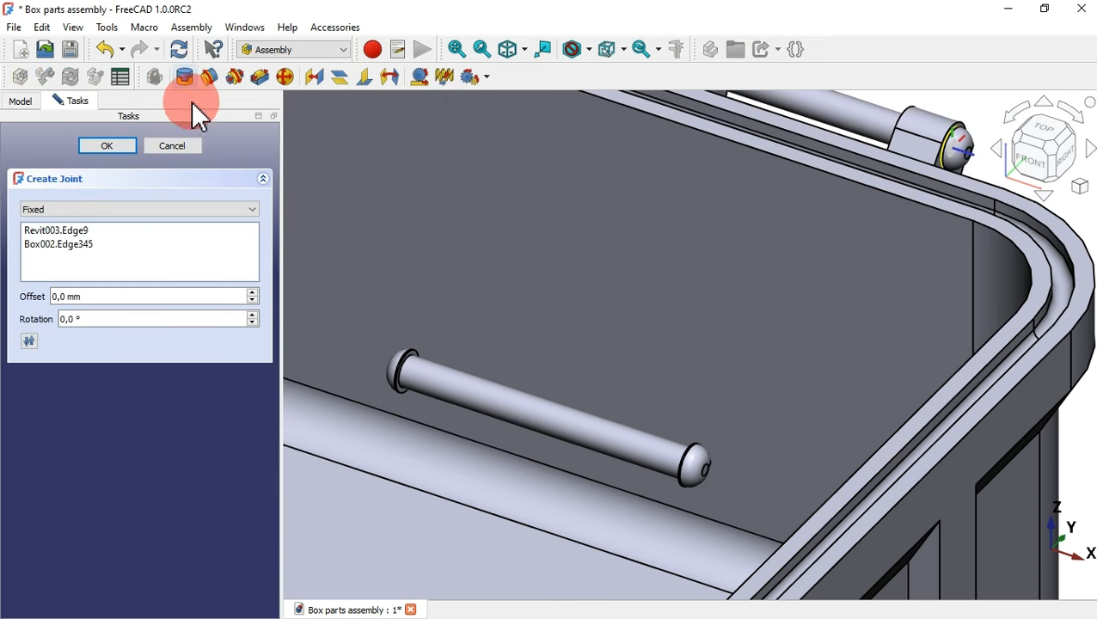
click(116, 147)
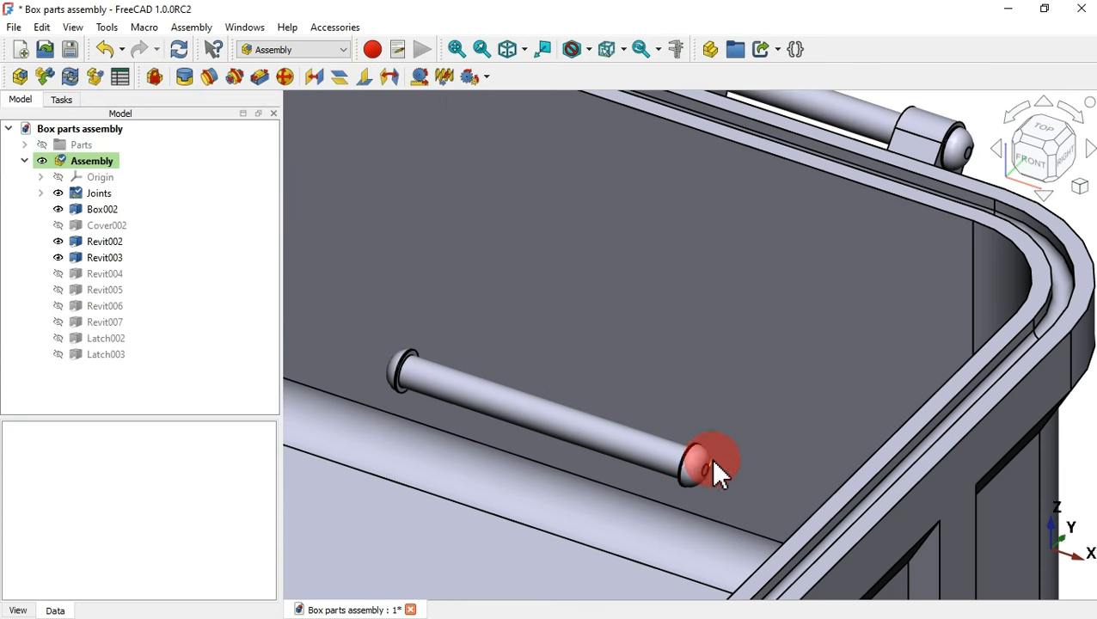
- Create a fixed joint between Revit002's circular edge under its head and the outer hole edge of the box's left rear hinge
scroll(709, 457, up, 5)
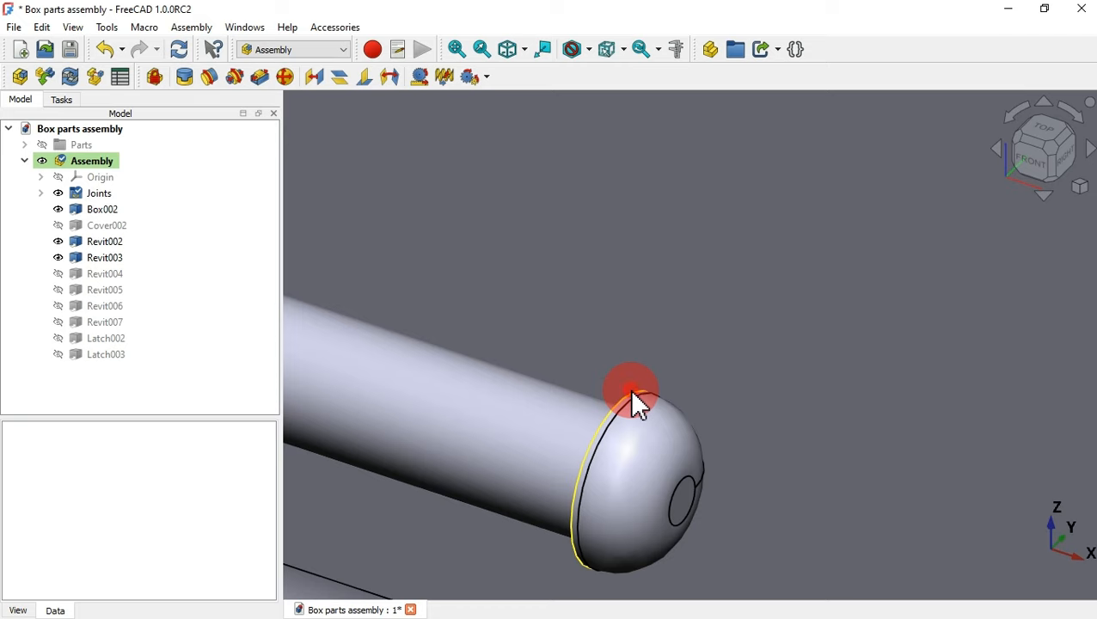
click(632, 389)
scroll(849, 471, down, 6)
scroll(838, 455, down, 5)
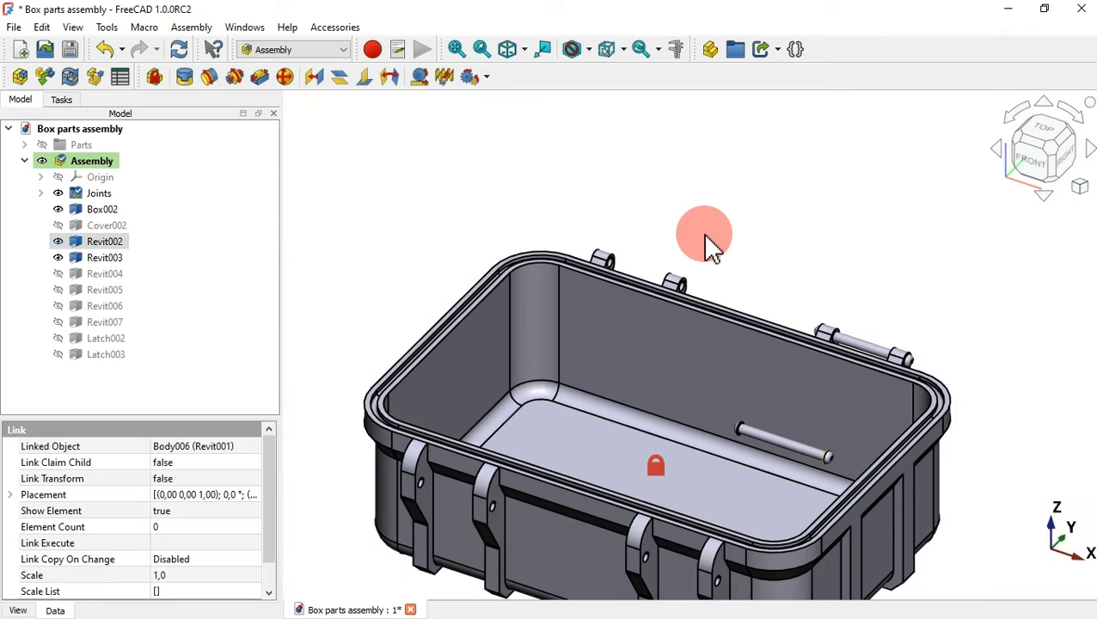
scroll(710, 255, up, 7)
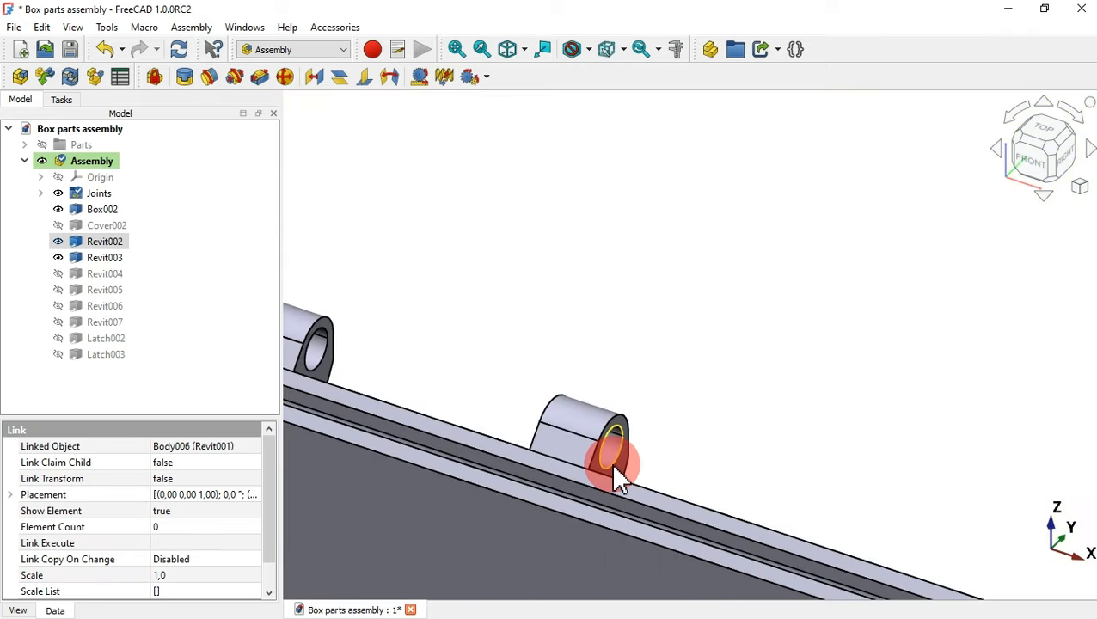
click(186, 79)
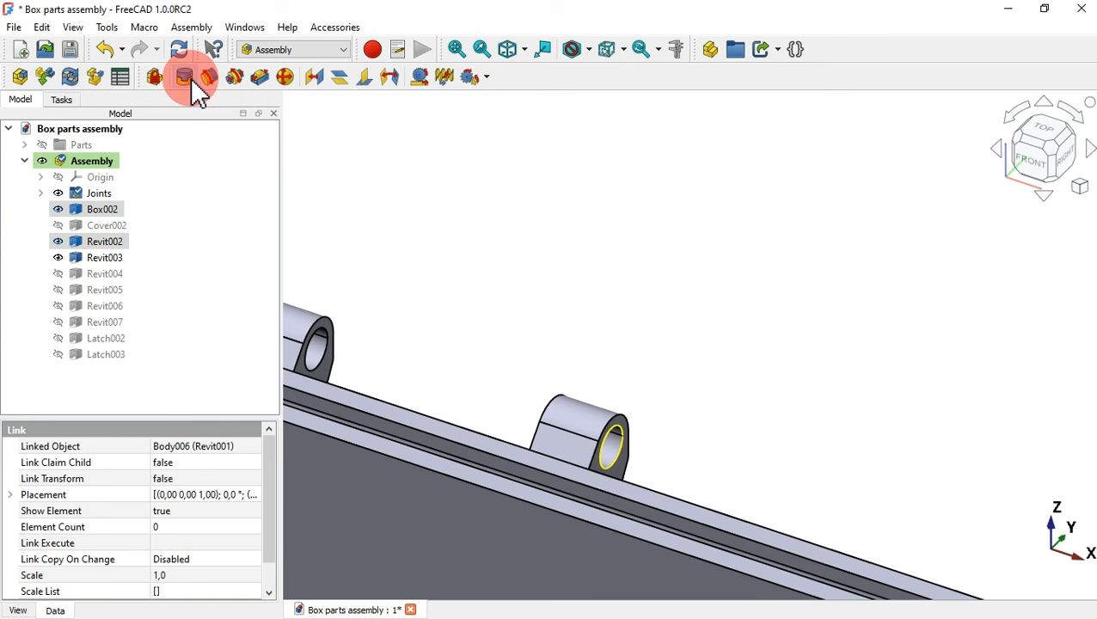
click(190, 78)
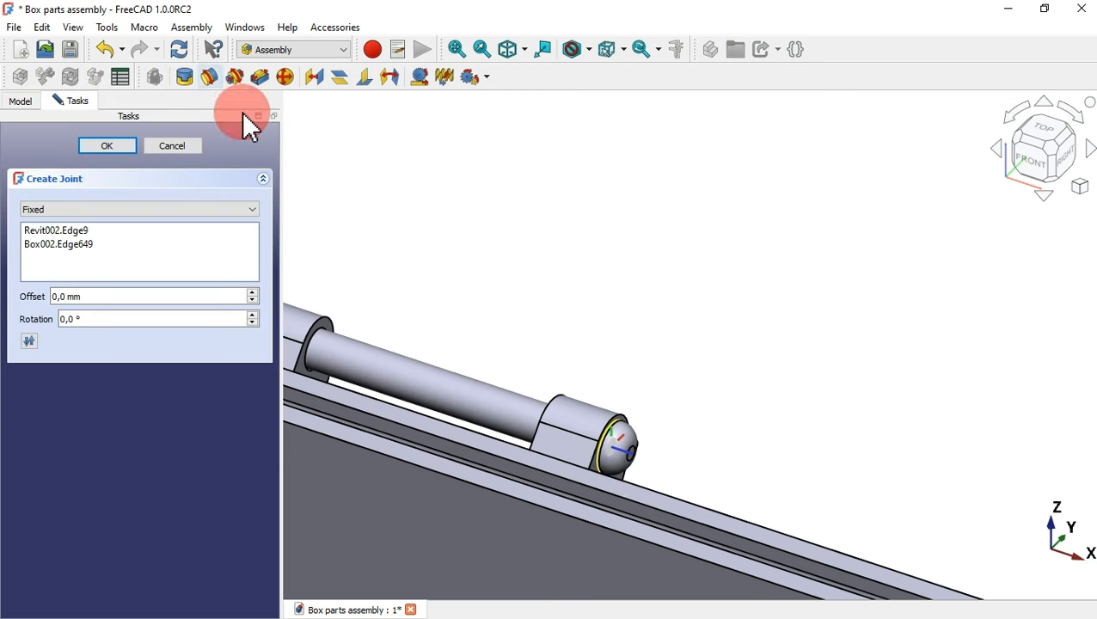
click(107, 146)
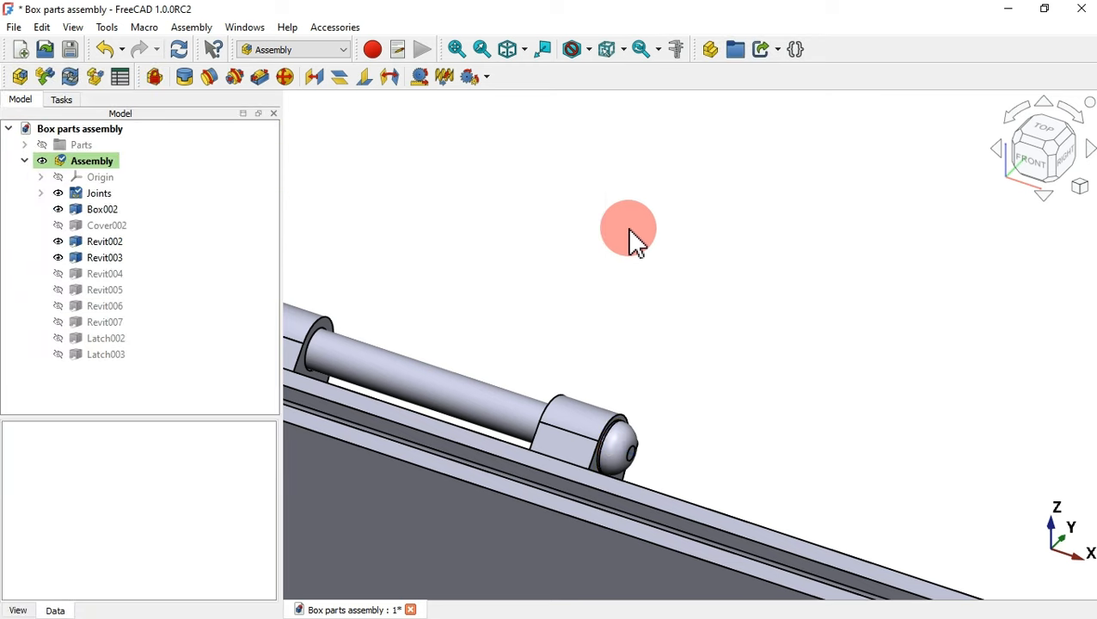
- Show the Revit004 and Revit005 components
scroll(636, 239, down, 5)
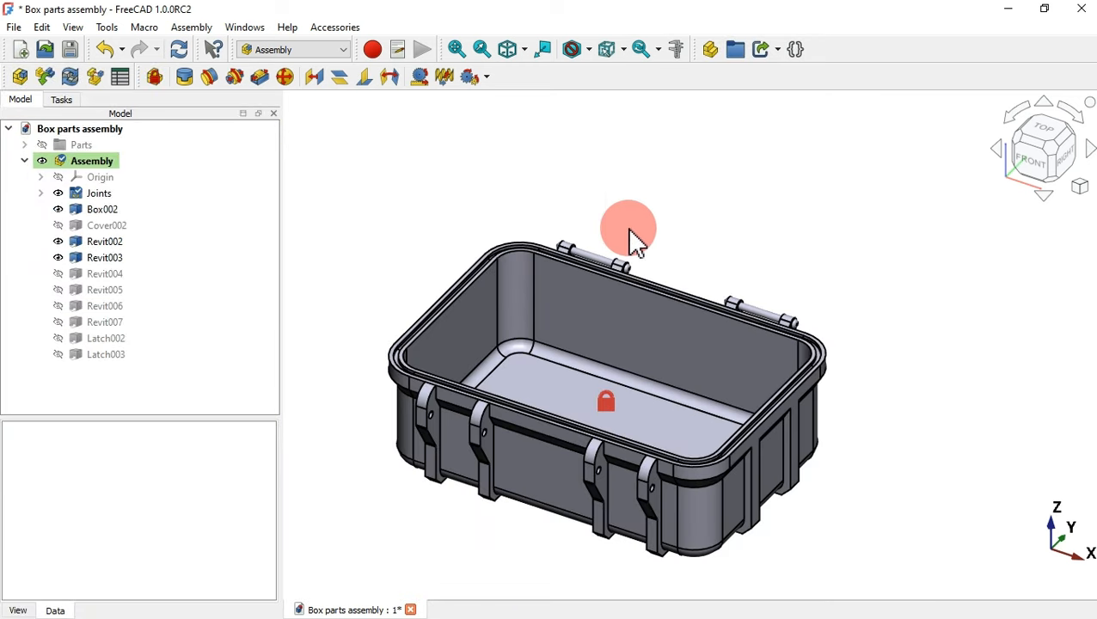
click(115, 273)
shift+click(113, 291)
key(space)
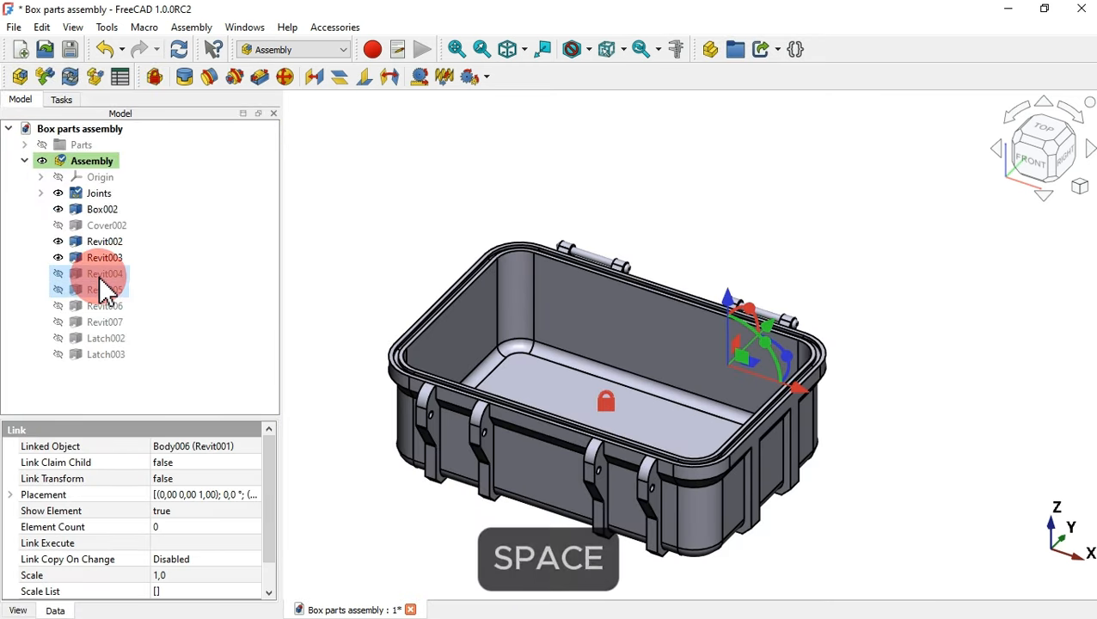
click(1004, 337)
- Create a fixed joint between Revit005's circular edge under its head and the outer hole edge of the box's right front lug pair
scroll(771, 368, up, 6)
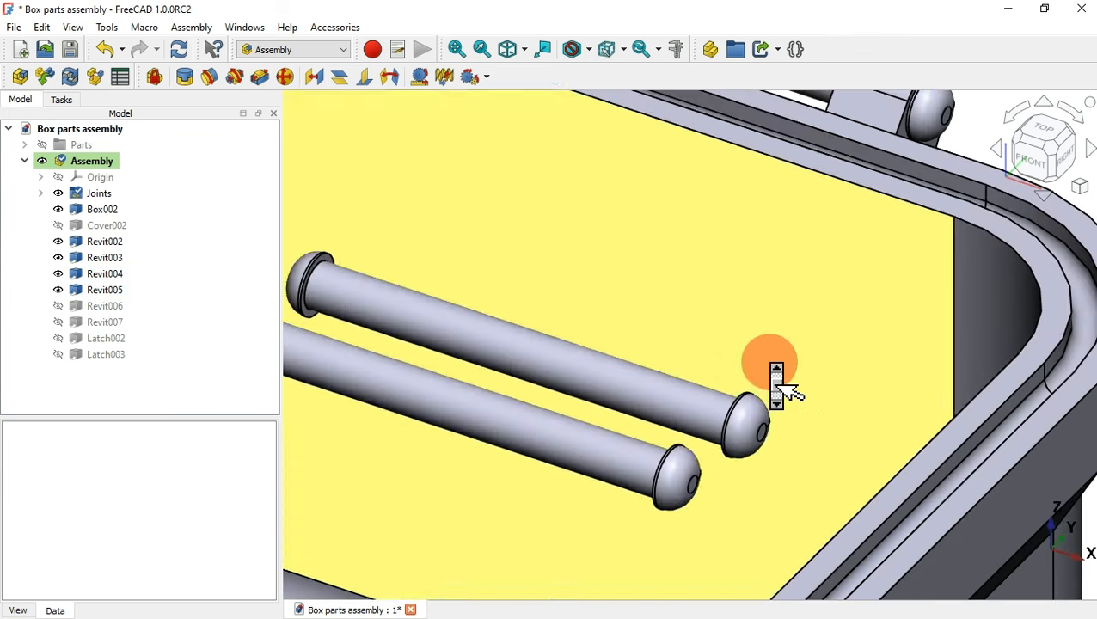
scroll(748, 421, up, 5)
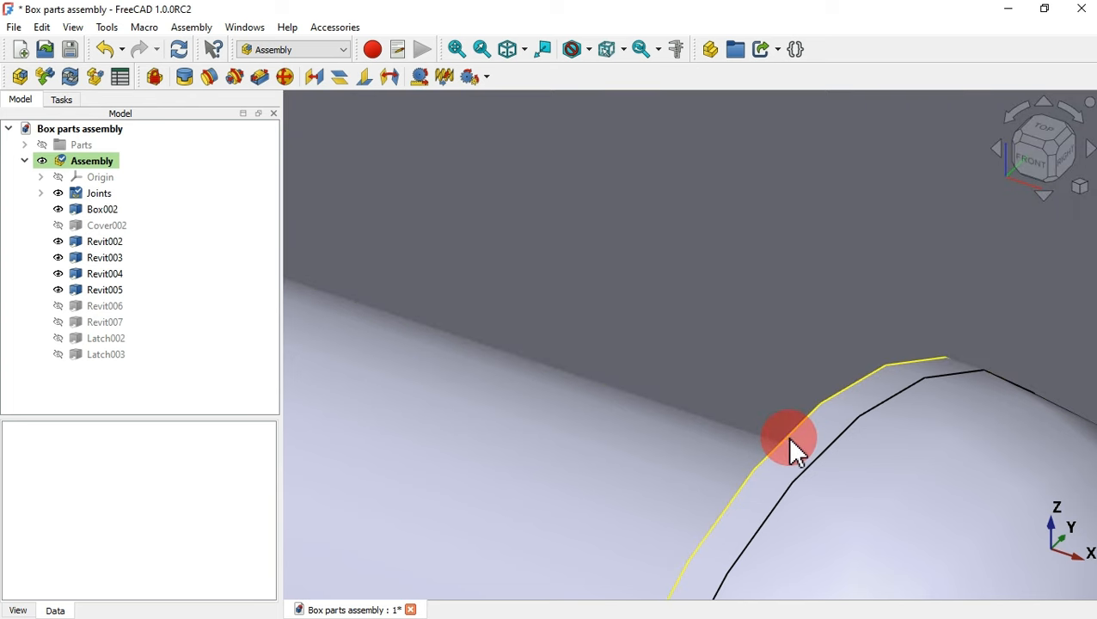
click(790, 445)
scroll(773, 347, down, 10)
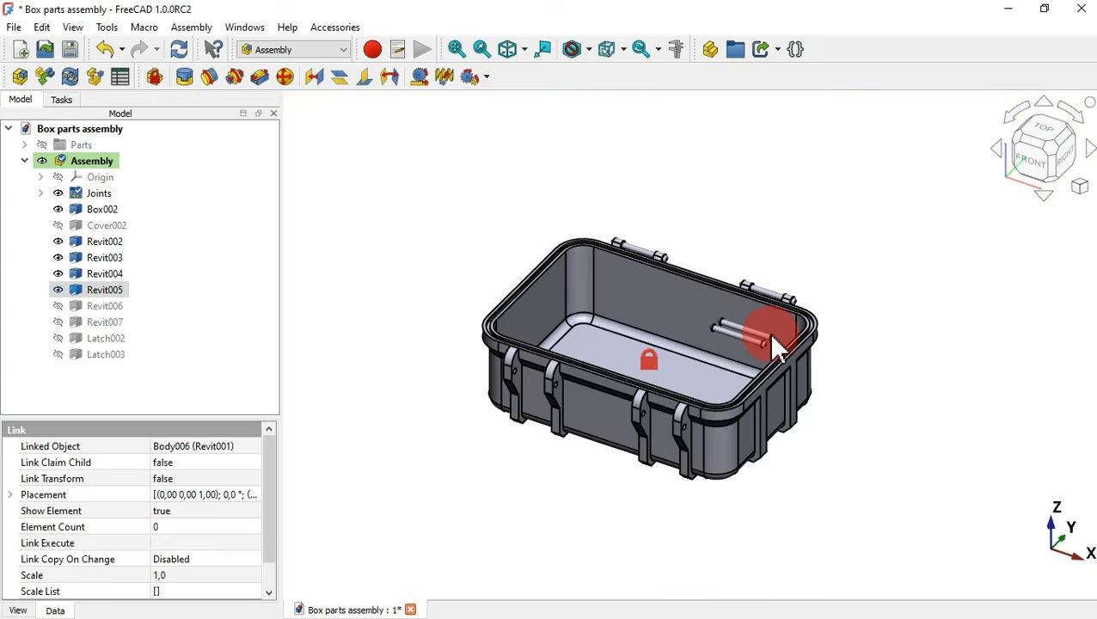
scroll(694, 419, up, 8)
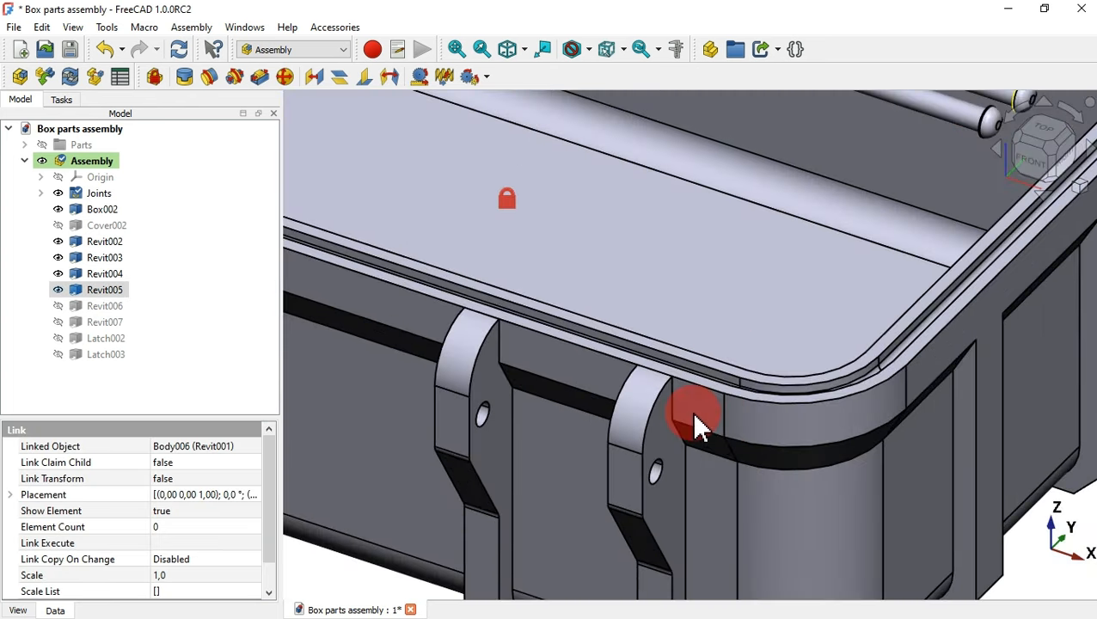
ctrl+click(660, 475)
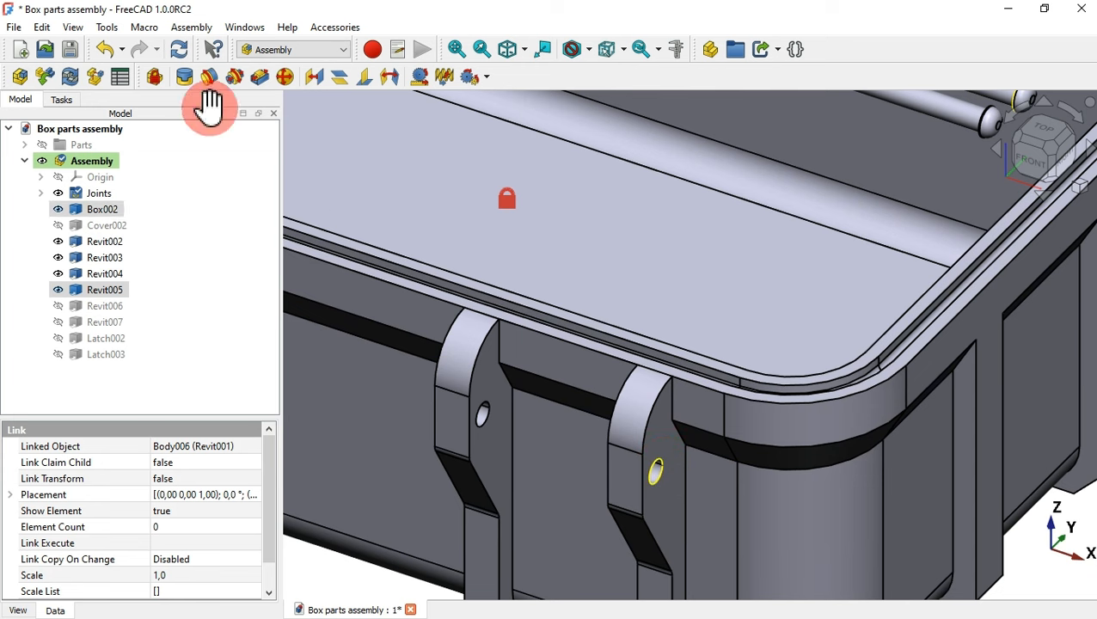
click(184, 77)
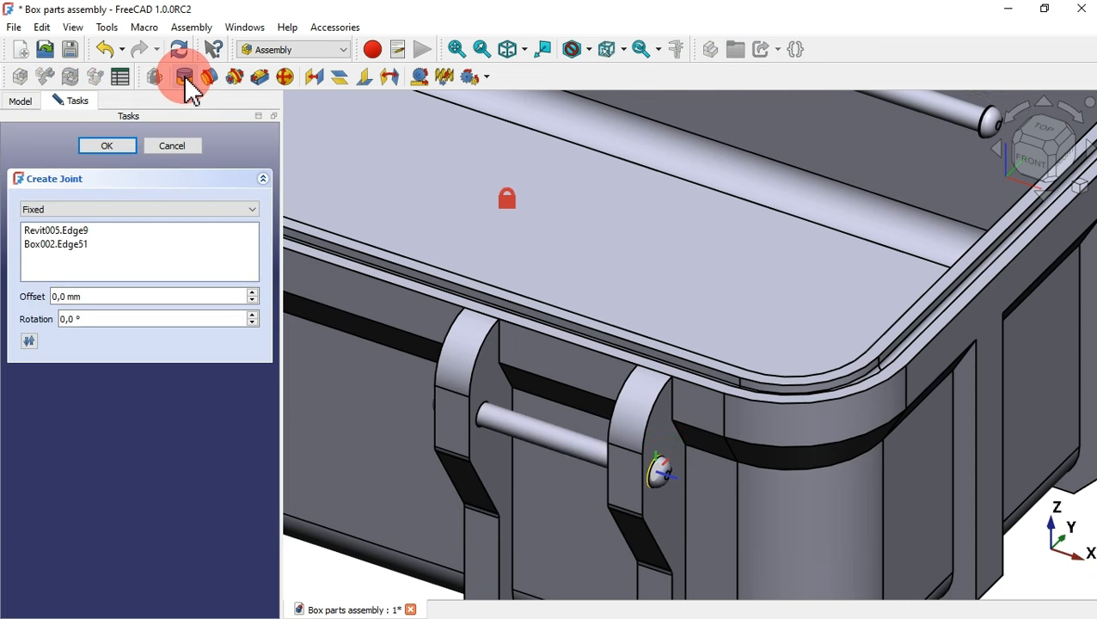
click(102, 147)
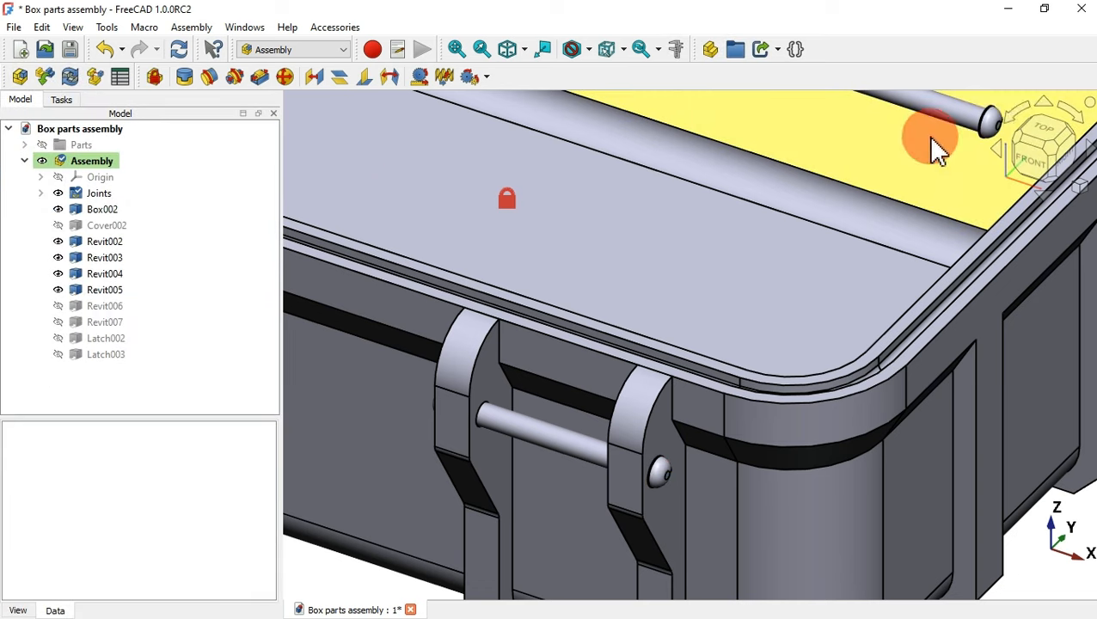
- Create a fixed joint between Revit004's circular edge under its head and the right lug's hole edge in the box's left front pair
scroll(990, 105, up, 5)
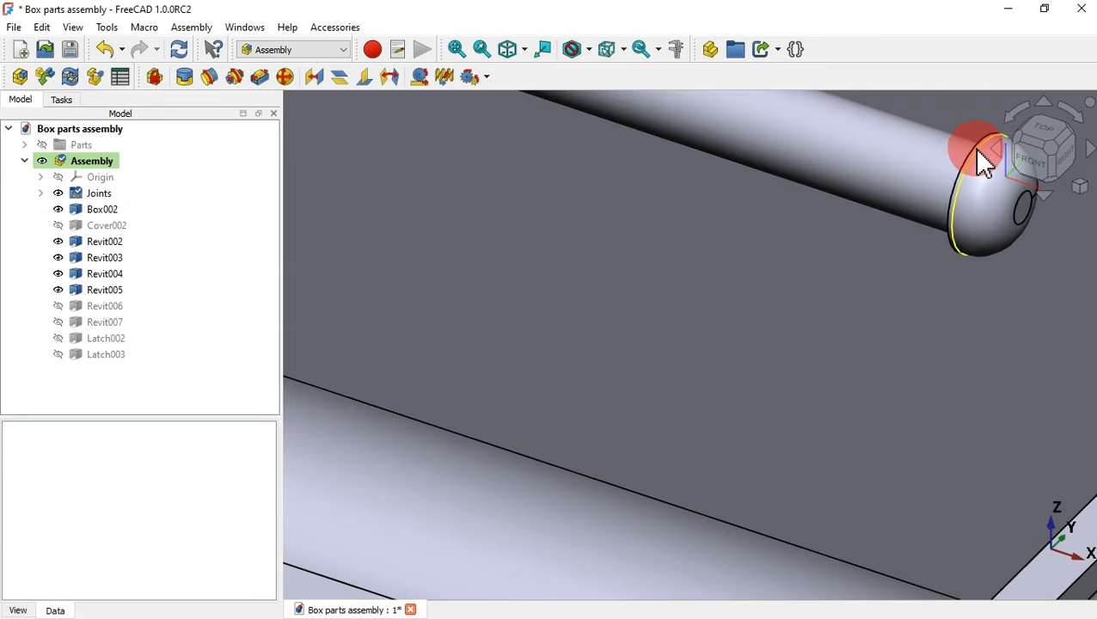
click(976, 146)
scroll(984, 172, down, 5)
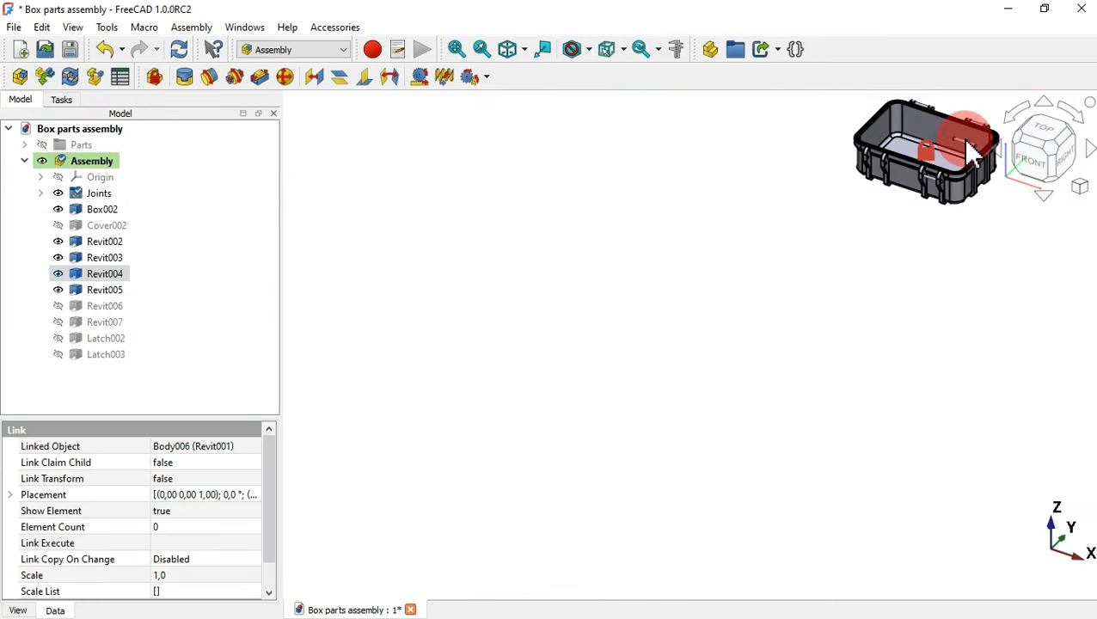
scroll(924, 98, up, 2)
scroll(939, 121, up, 2)
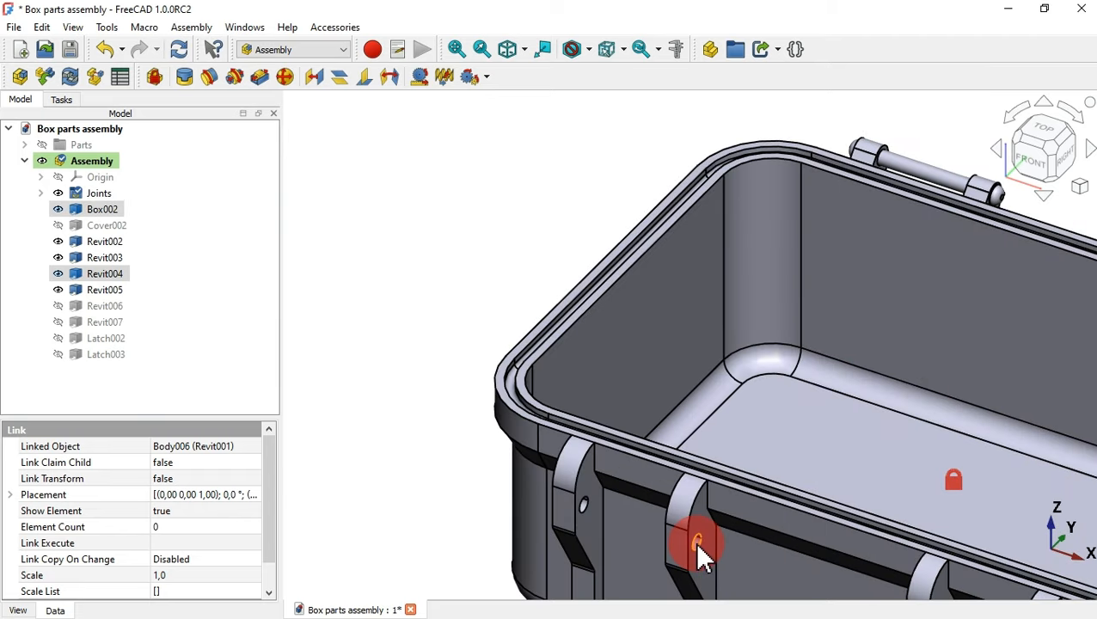
click(185, 78)
click(124, 147)
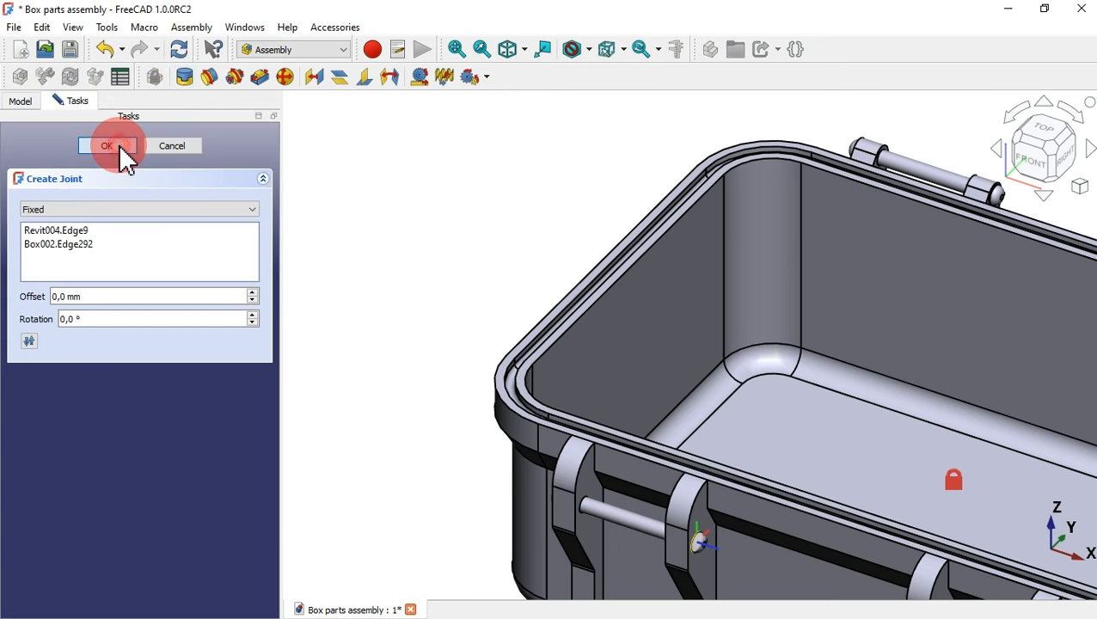
- Show Revit006 and Revit007 and move both rivets out of the box to the free space beside its left front corner
scroll(404, 187, down, 3)
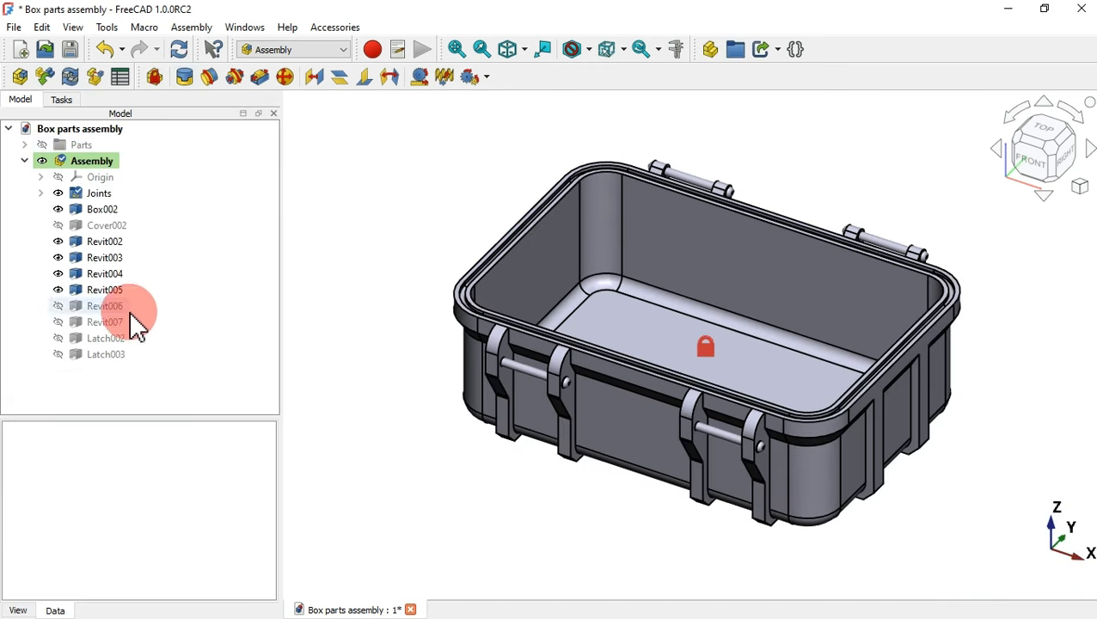
click(105, 307)
ctrl+click(106, 321)
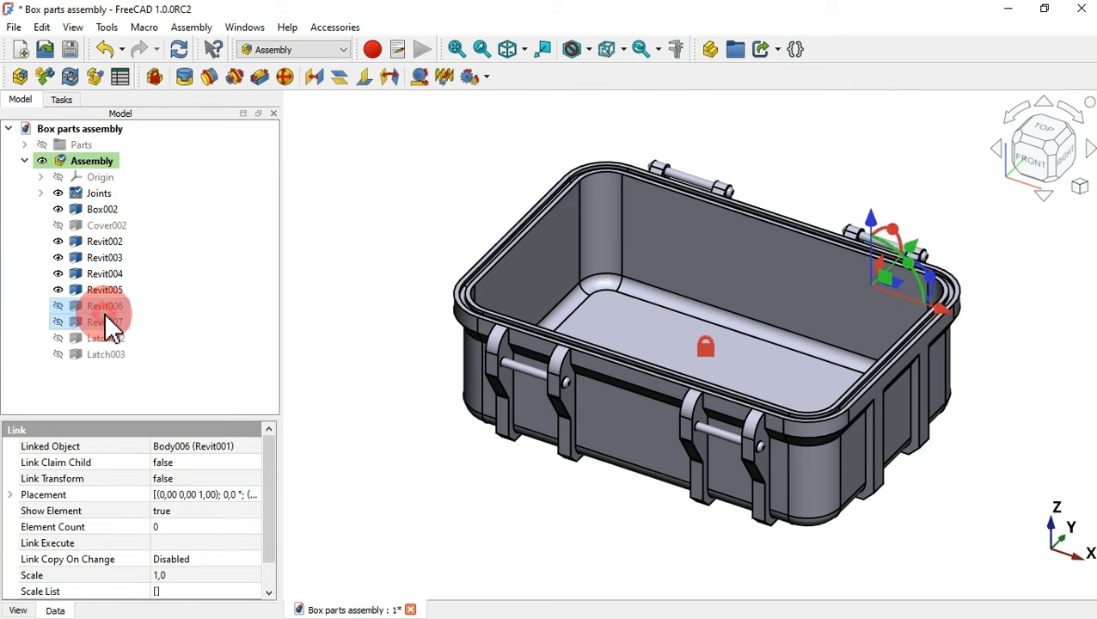
key(space)
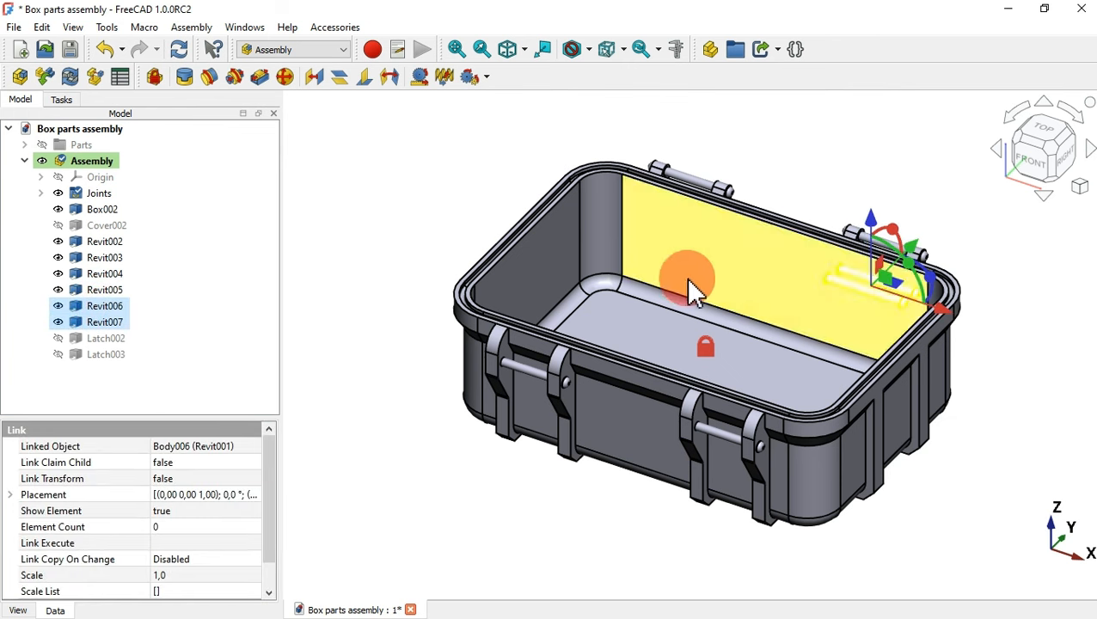
drag(898, 293, 416, 457)
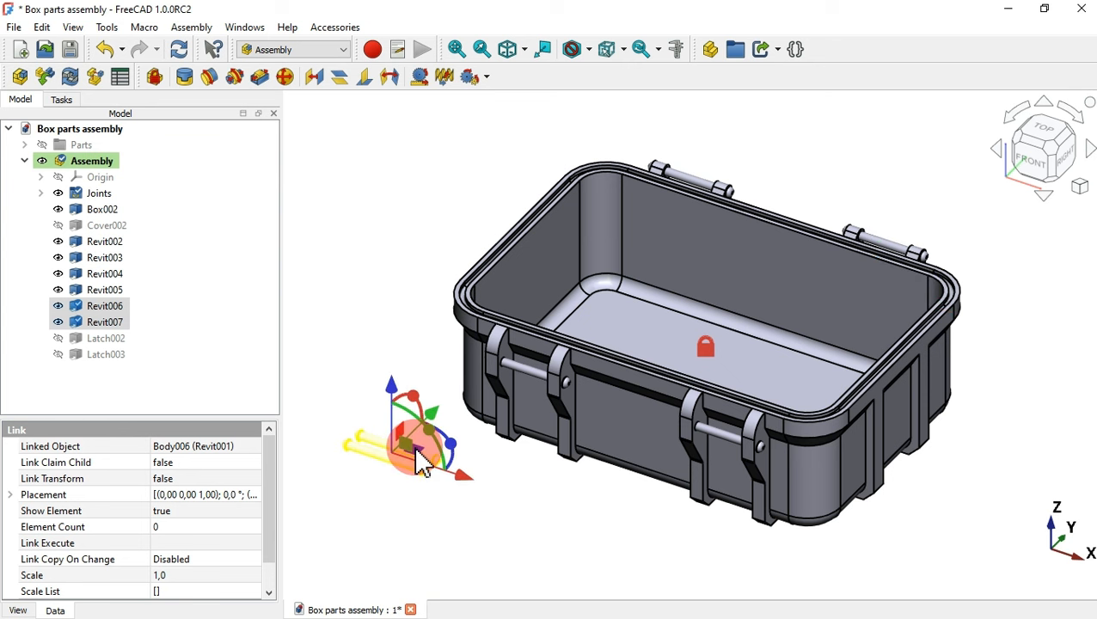
click(347, 251)
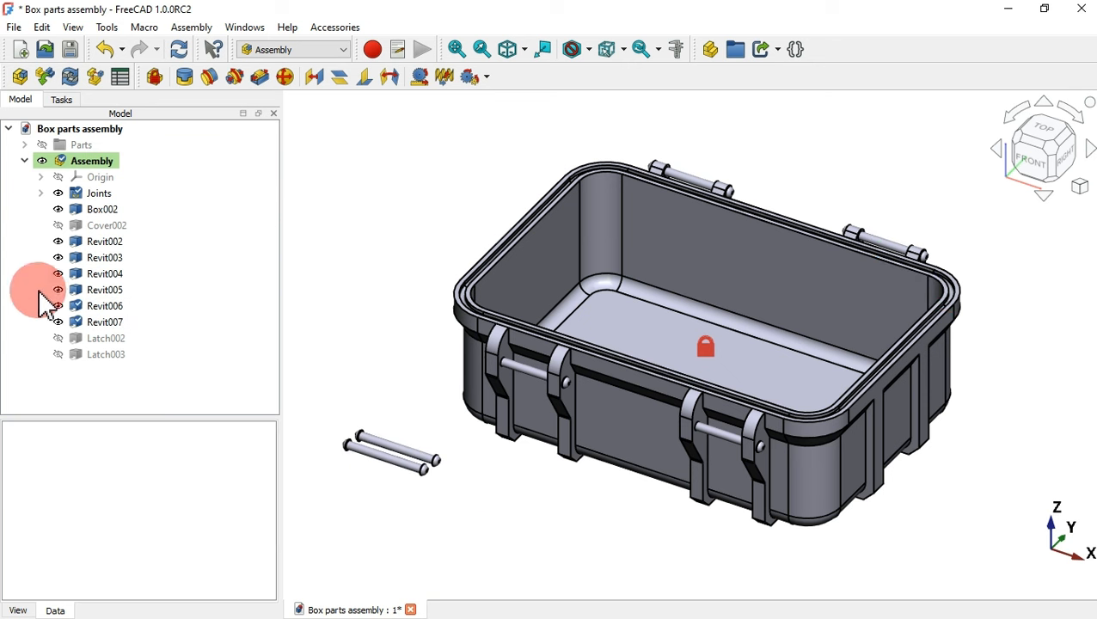
- Show the Cover002 component again
click(105, 225)
key(space)
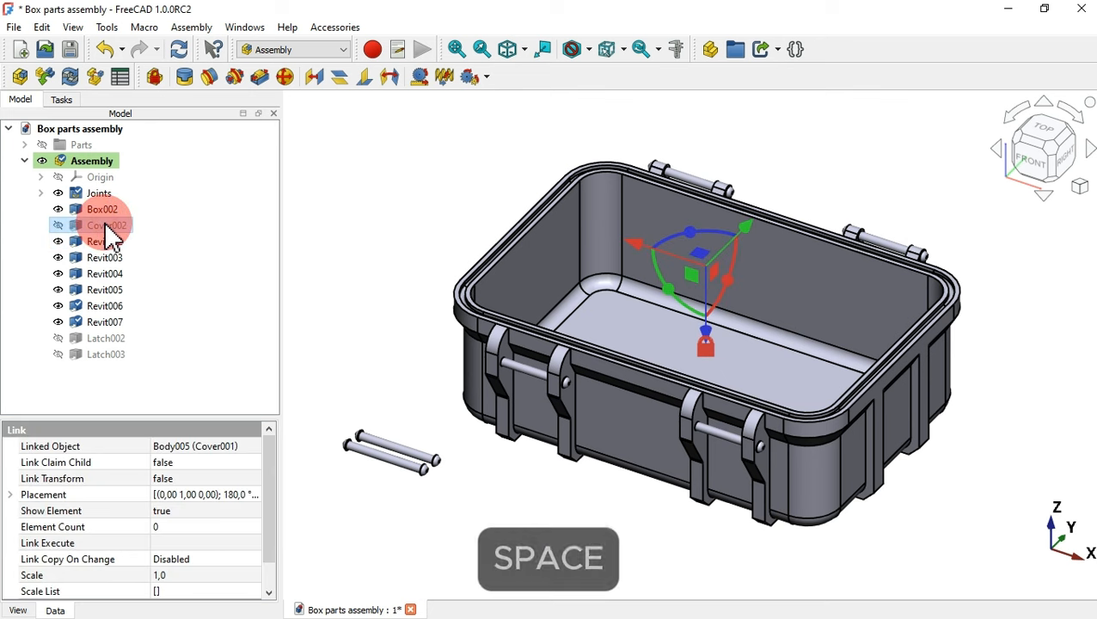
click(395, 177)
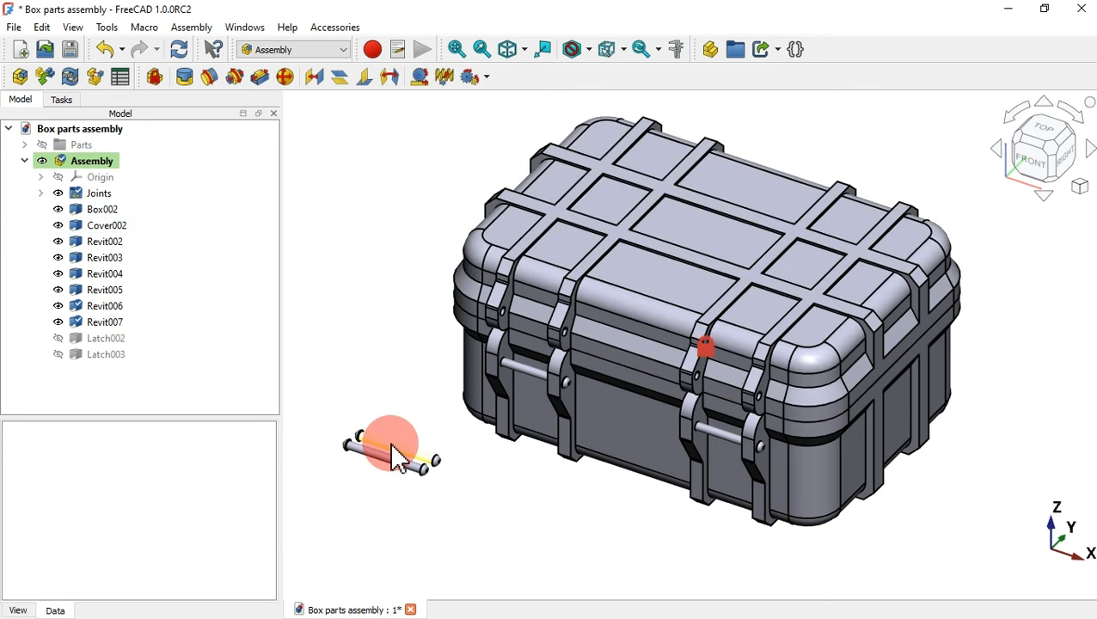
- Create a fixed joint between Revit007's circular edge under its head and the right lug's hole edge in the cover's left front pair
scroll(434, 479, up, 6)
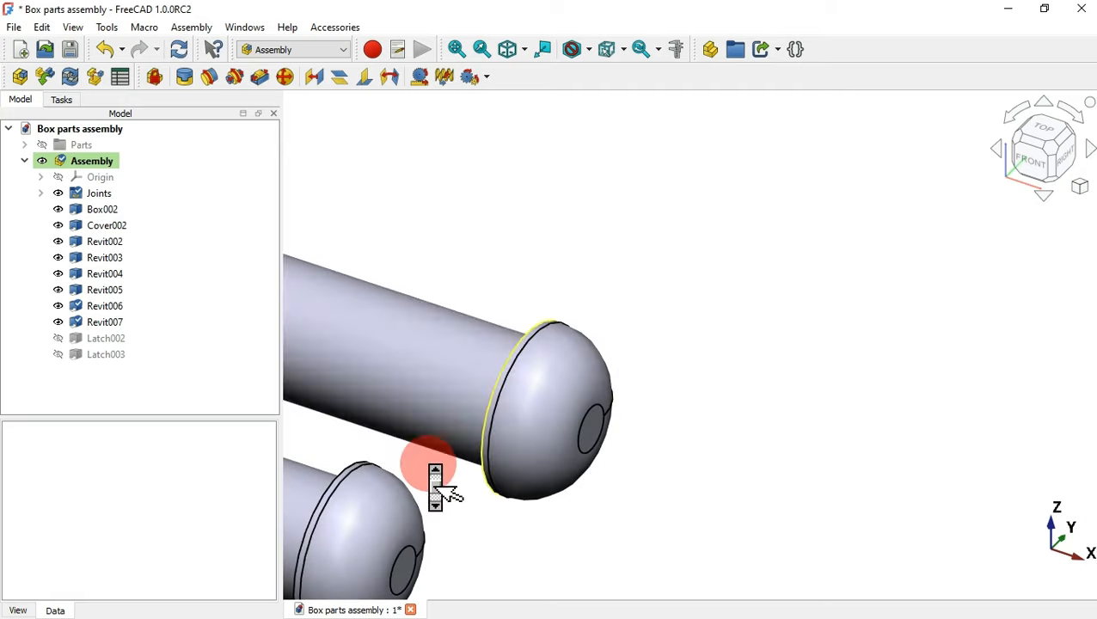
click(494, 397)
scroll(498, 401, down, 6)
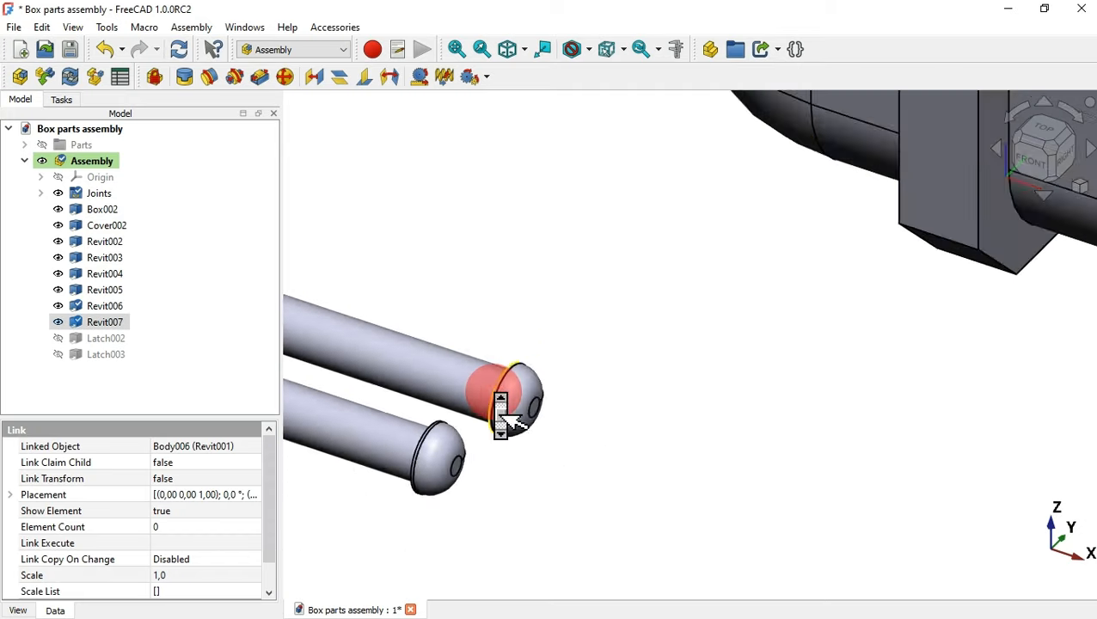
scroll(501, 404, down, 2)
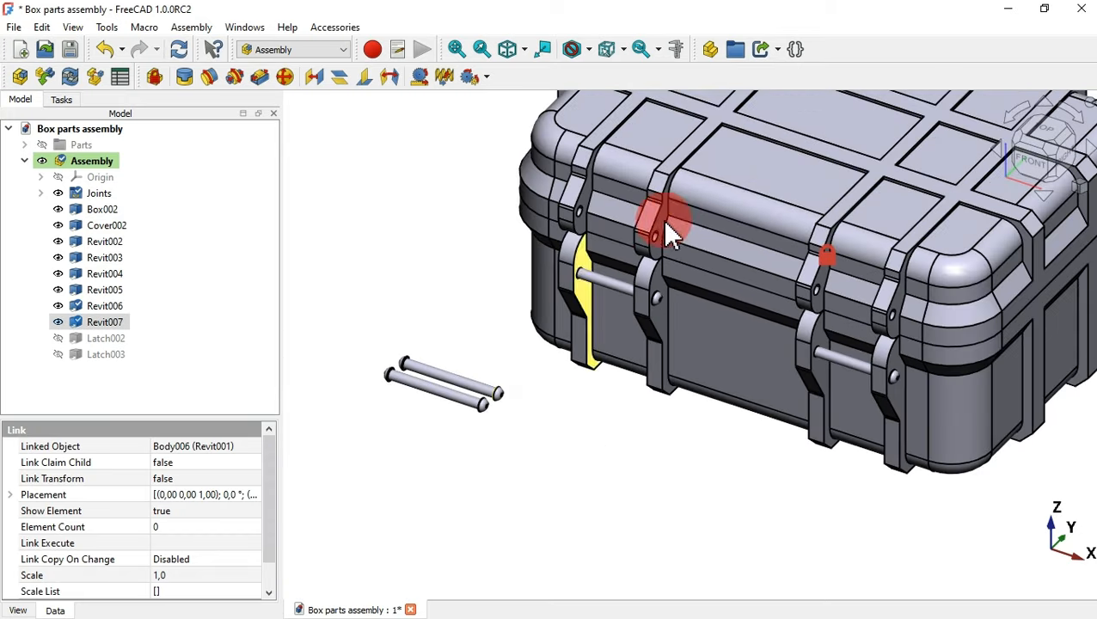
scroll(685, 211, up, 5)
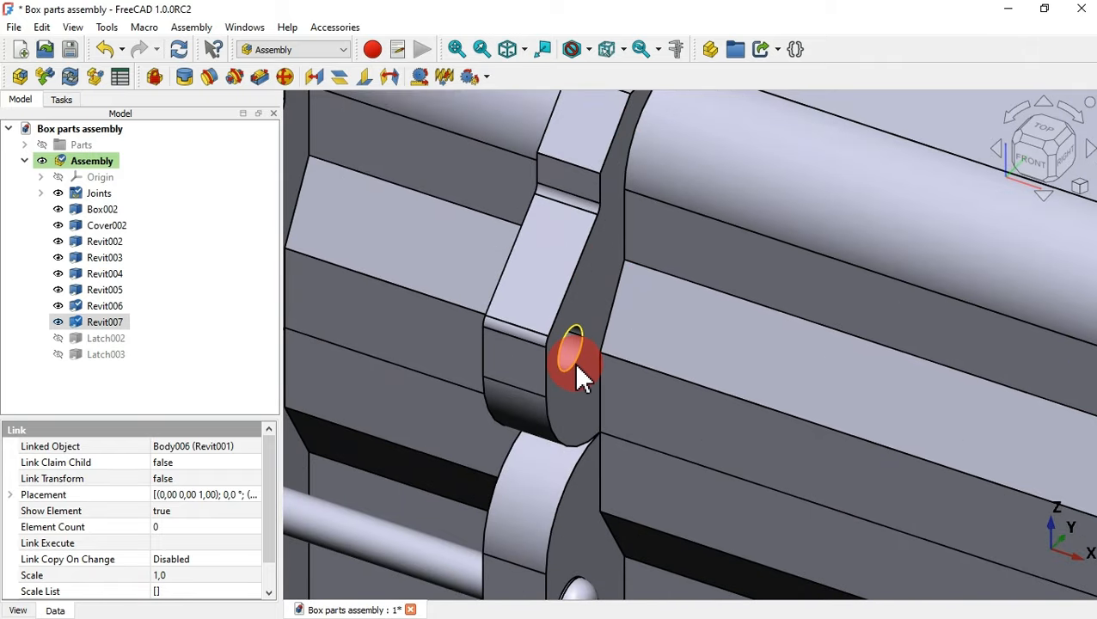
ctrl+click(575, 363)
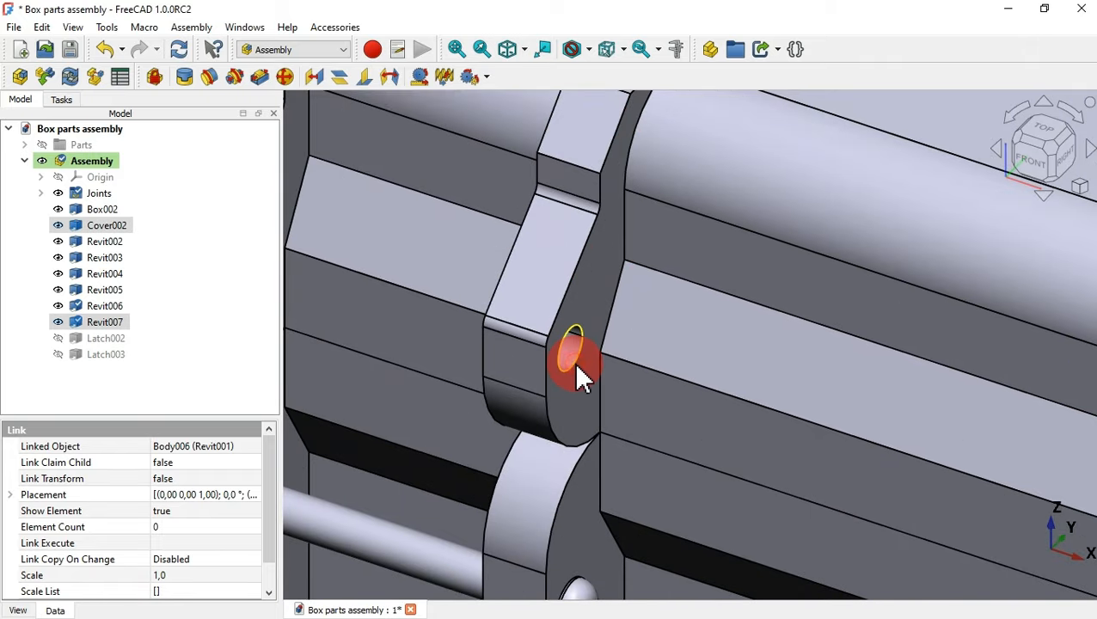
click(191, 81)
click(108, 147)
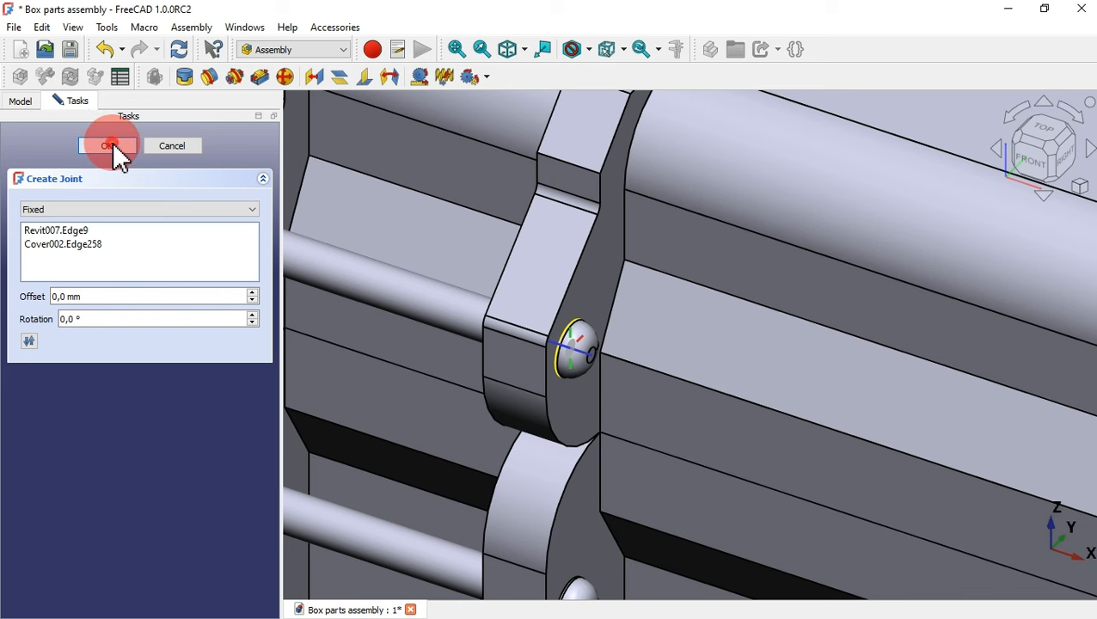
- Create a fixed joint between Revit006's circular edge under its head and the right lug's hole edge in the cover's right front pair
scroll(647, 220, down, 4)
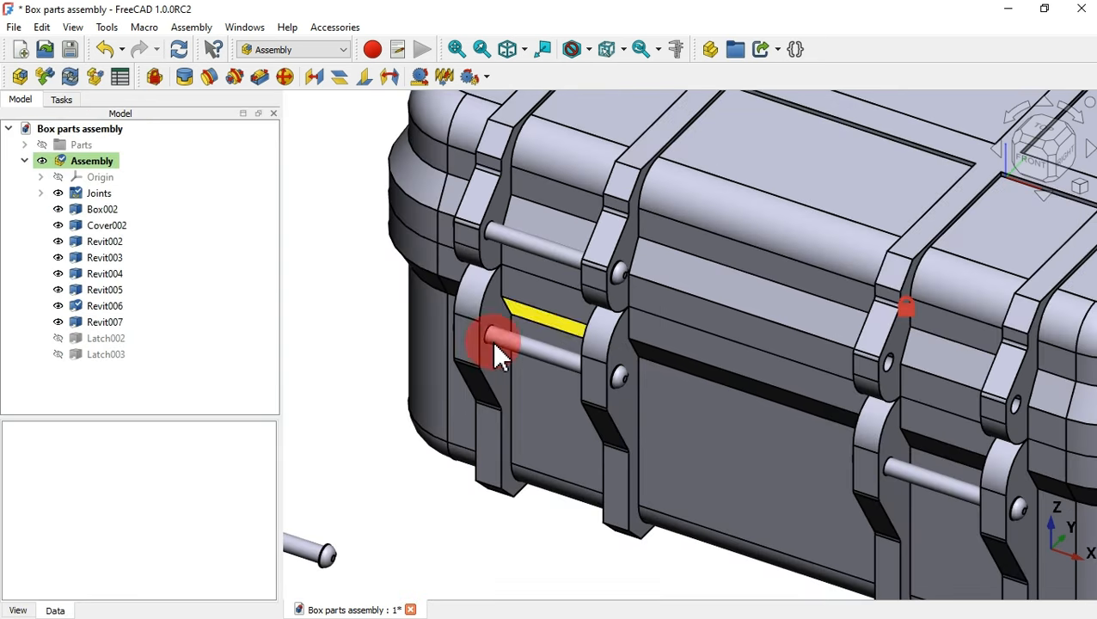
scroll(309, 580, up, 5)
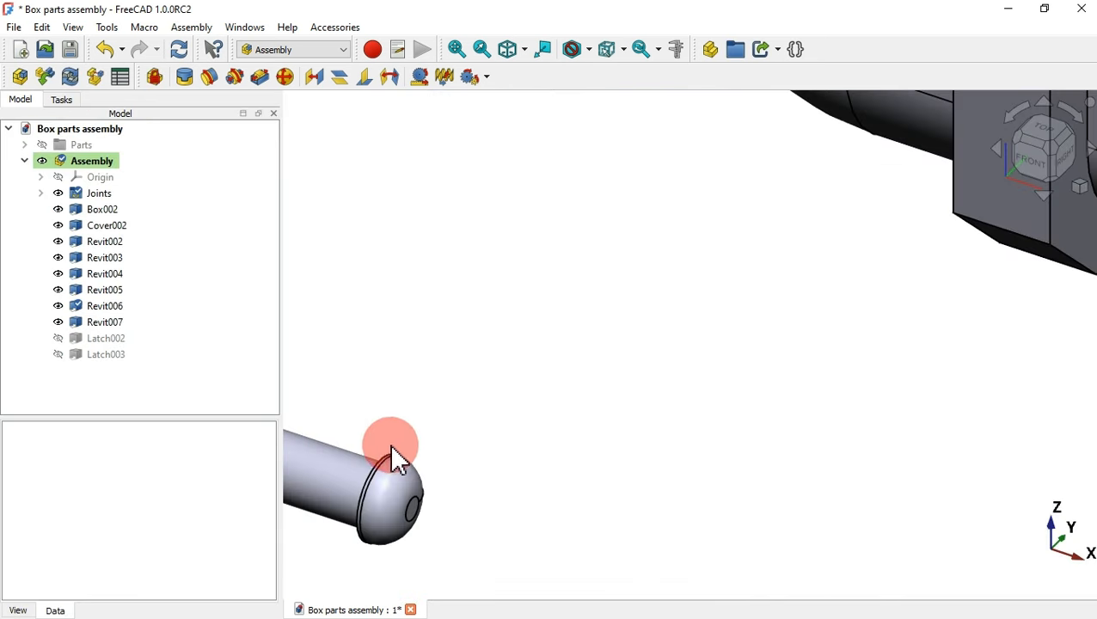
click(384, 451)
scroll(350, 352, down, 5)
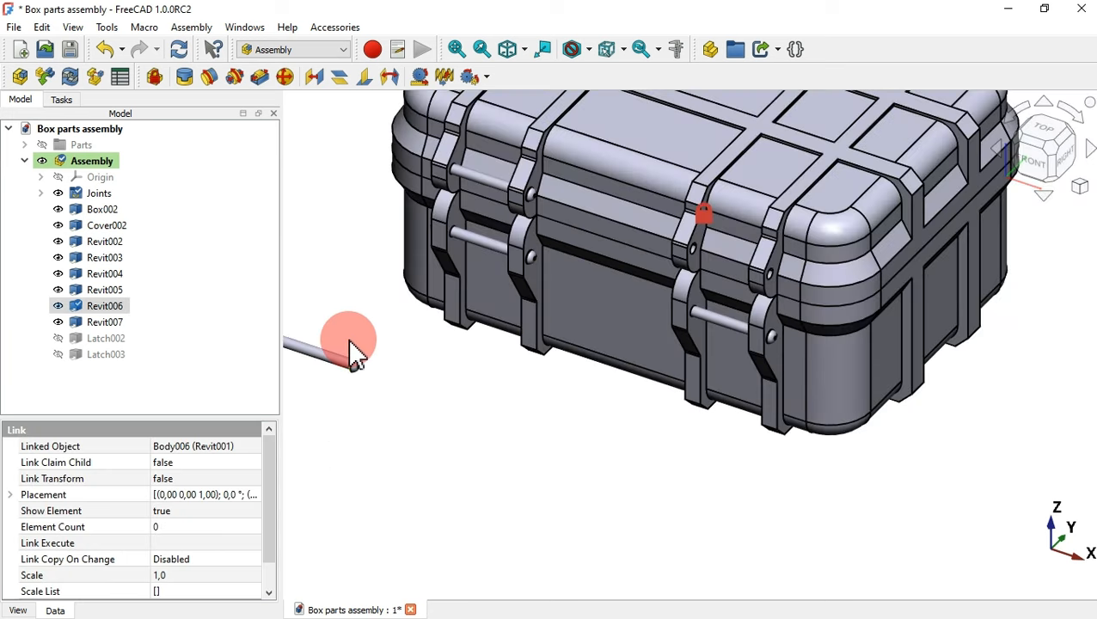
scroll(799, 227, up, 6)
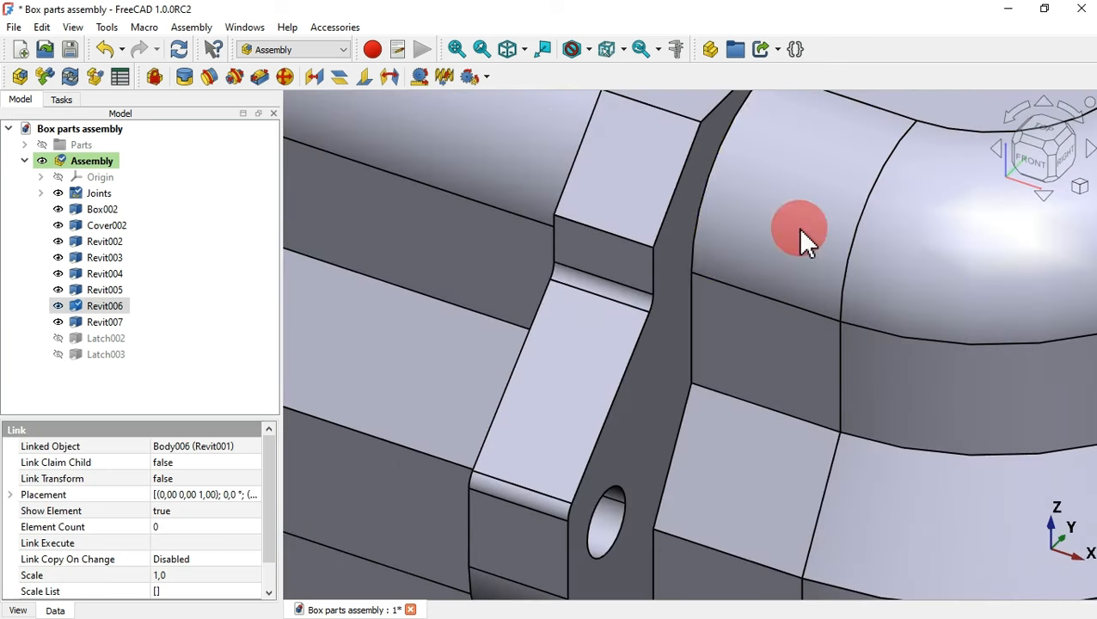
ctrl+click(624, 521)
scroll(766, 329, down, 6)
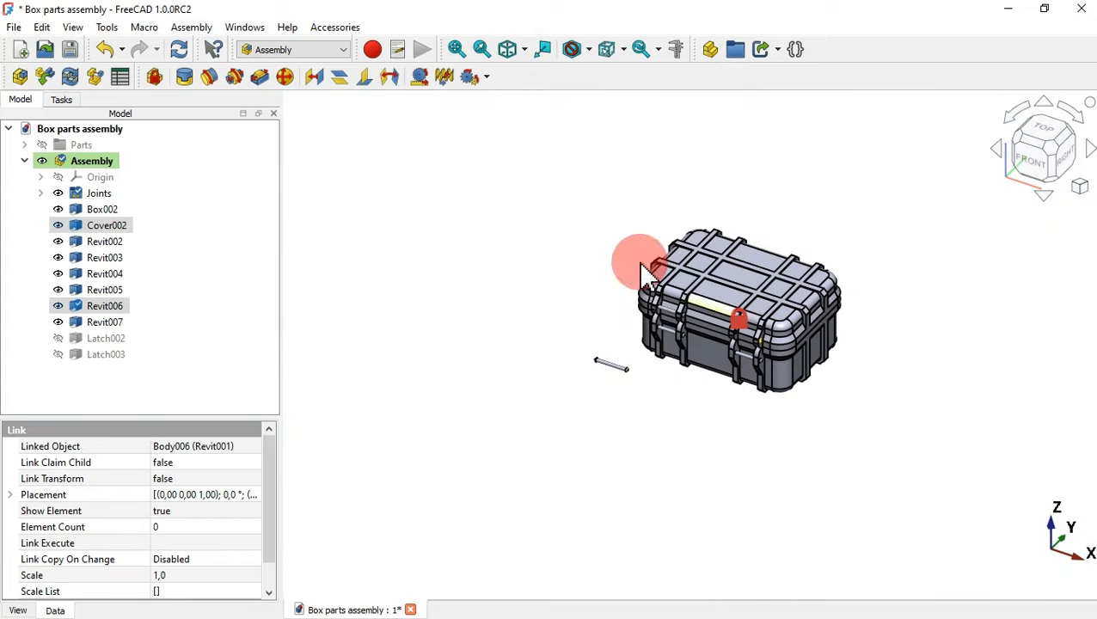
click(185, 77)
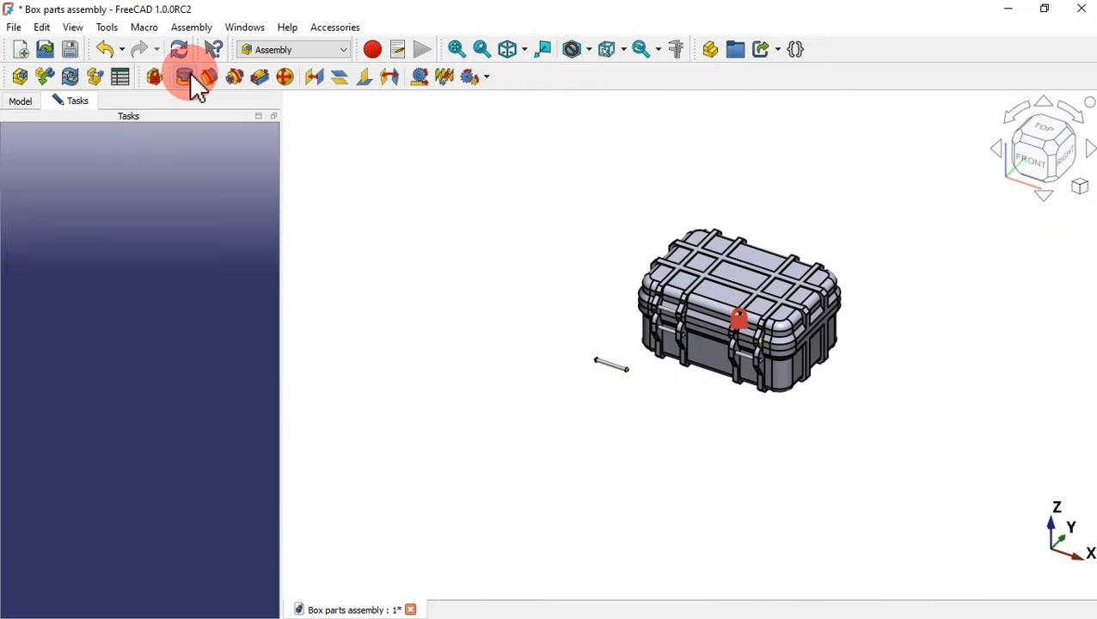
click(110, 150)
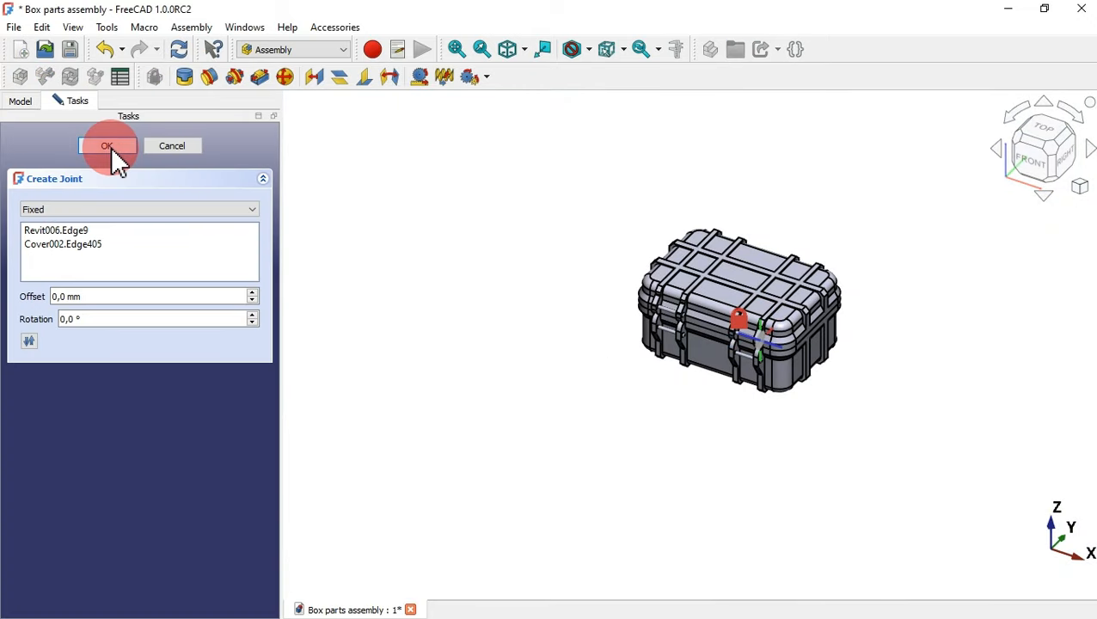
- Show Latch002 and Latch003 and move both latches out of the box to the free space beside its left front corner
scroll(764, 295, up, 5)
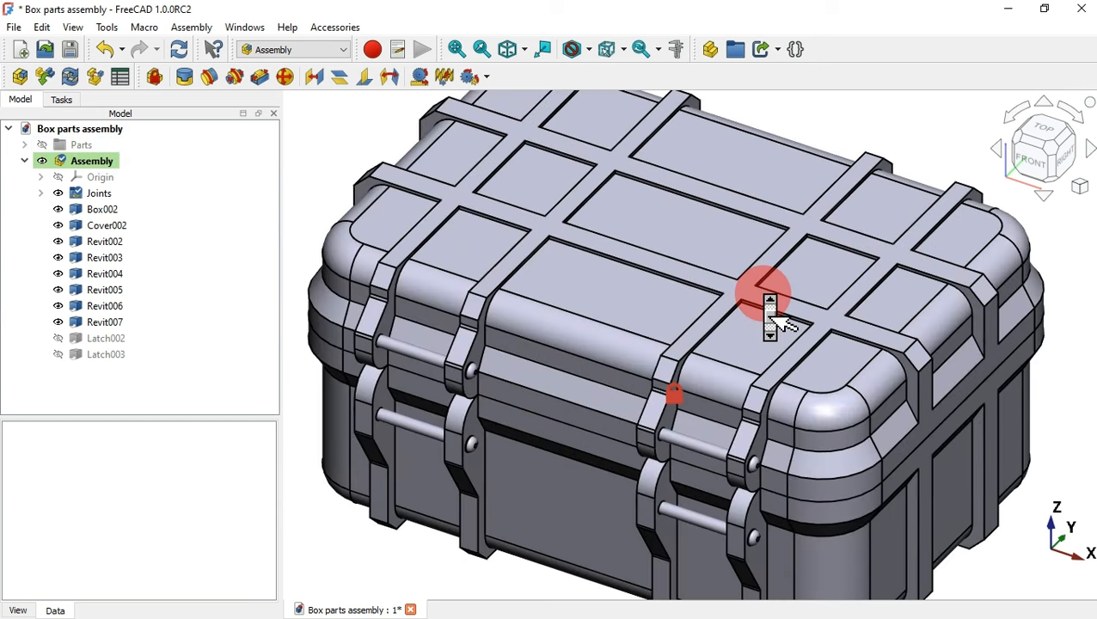
scroll(769, 314, down, 5)
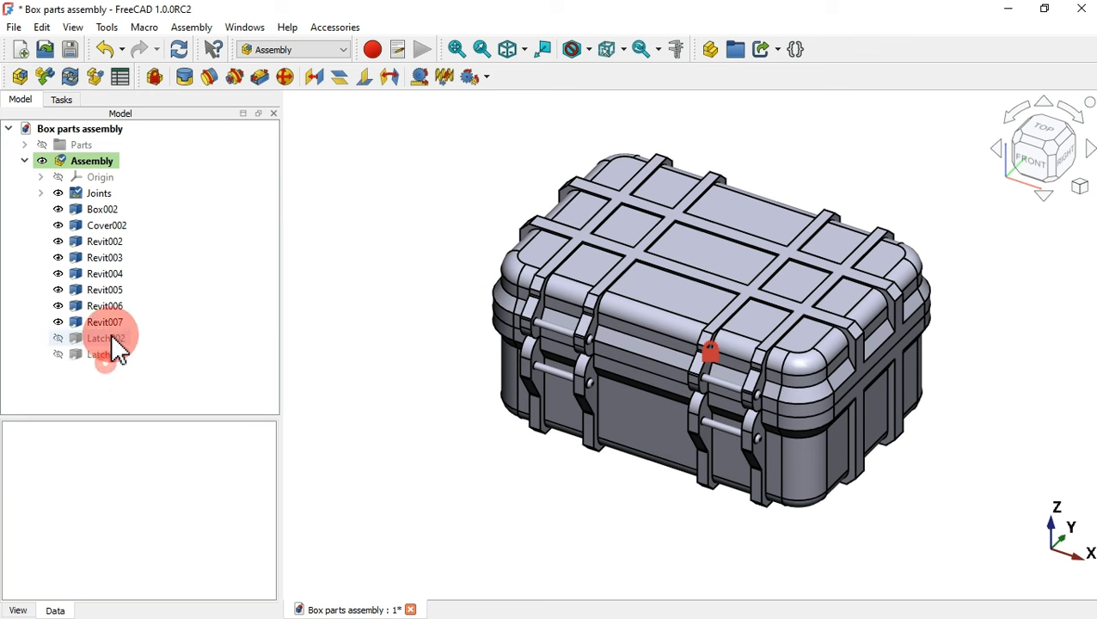
drag(102, 373, 116, 344)
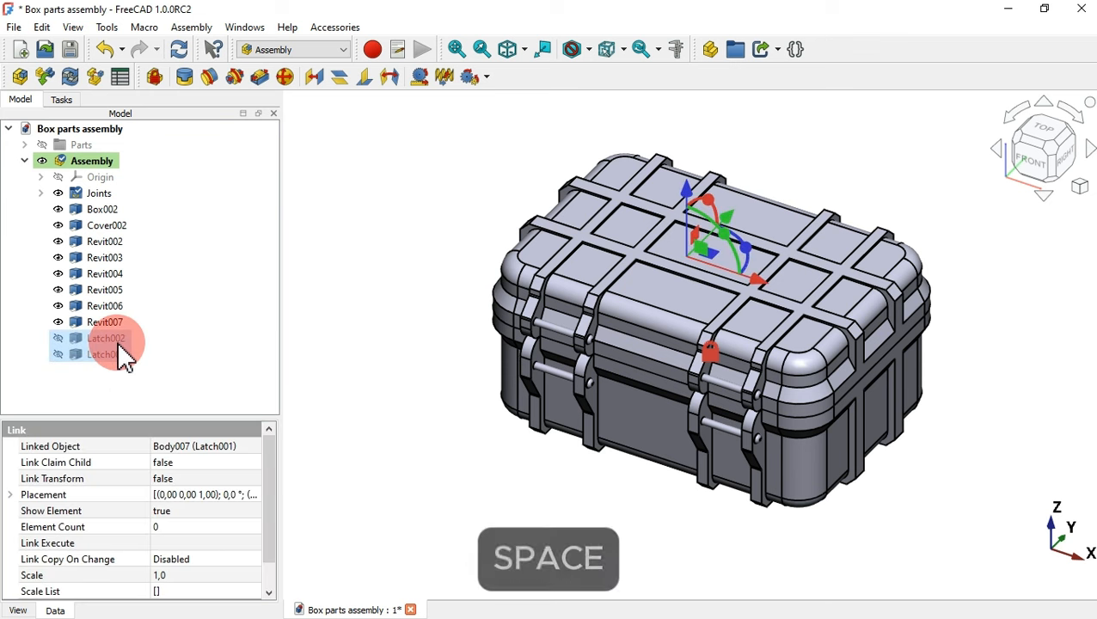
key(space)
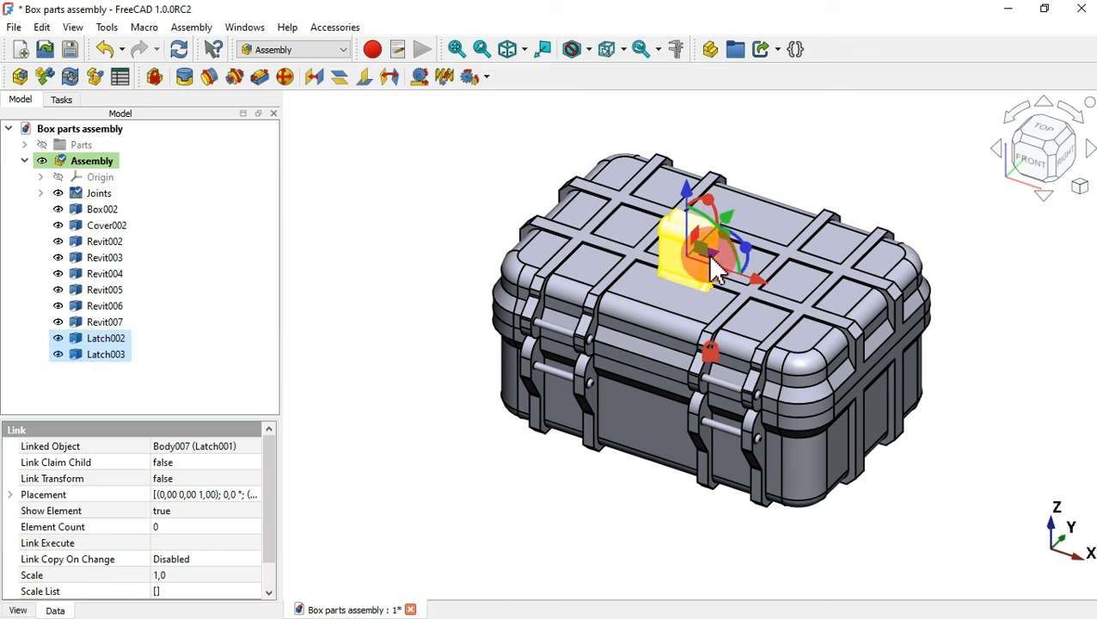
drag(714, 271, 453, 416)
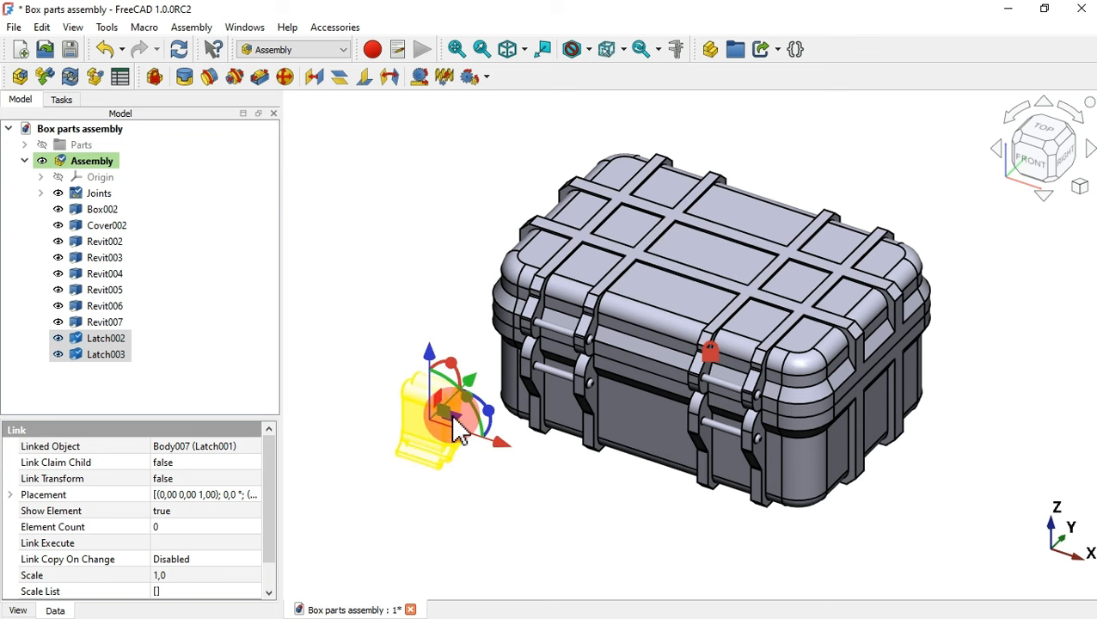
click(434, 318)
- Create a revolute joint between Latch002's right hole edge and the right lug's inner hole edge in the cover's left front pair
scroll(456, 416, up, 8)
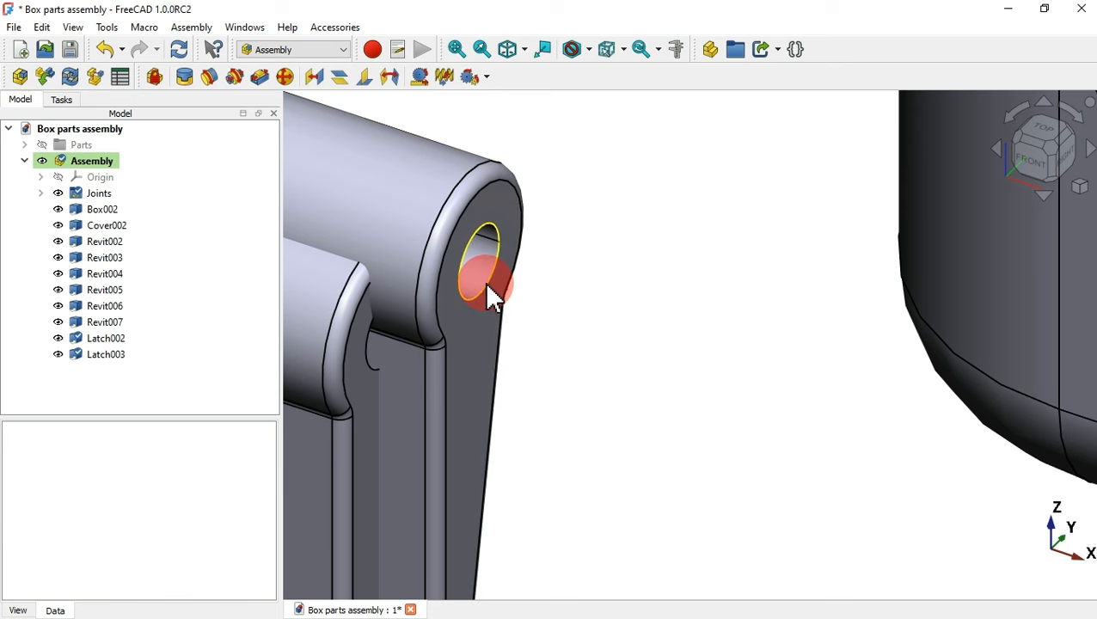
click(485, 282)
scroll(406, 215, down, 1)
scroll(406, 215, down, 5)
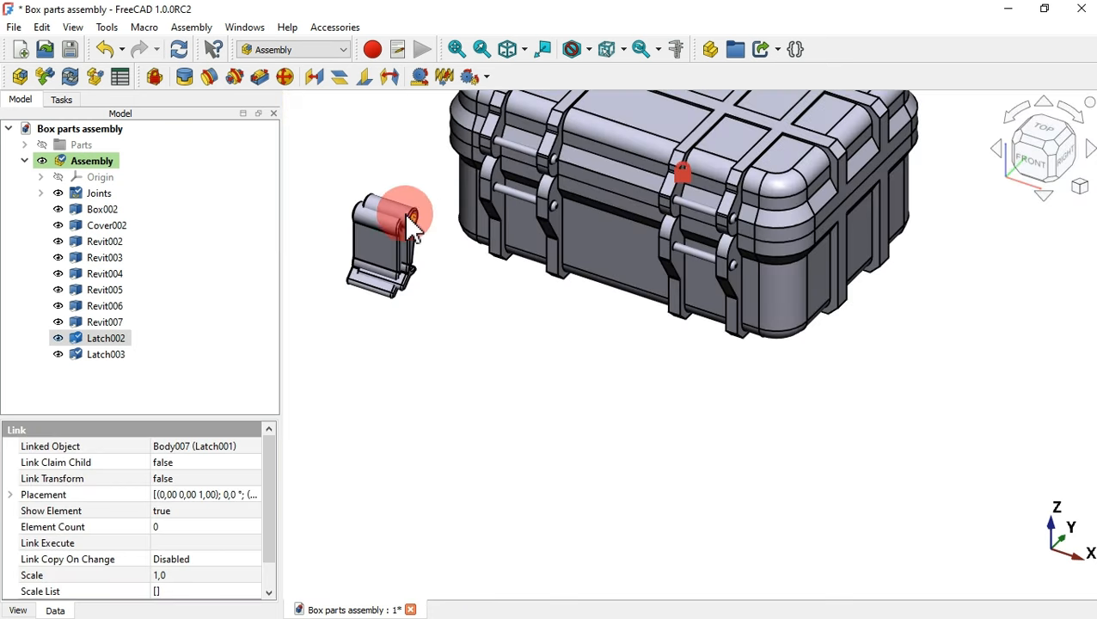
scroll(532, 112, up, 4)
scroll(534, 122, up, 3)
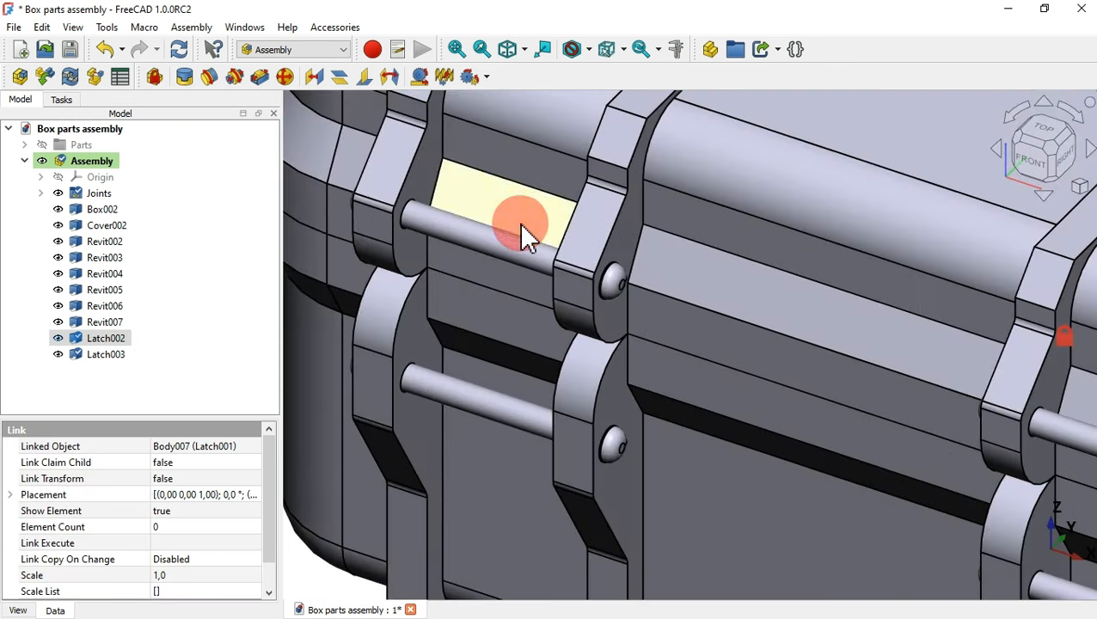
middle_drag(539, 287, 647, 294)
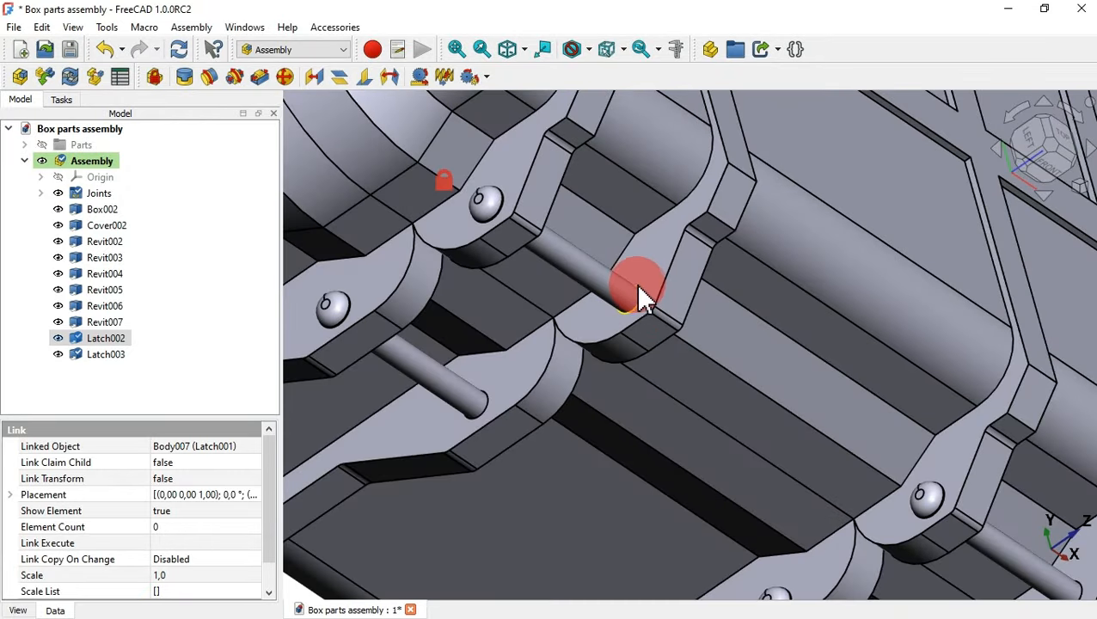
click(211, 77)
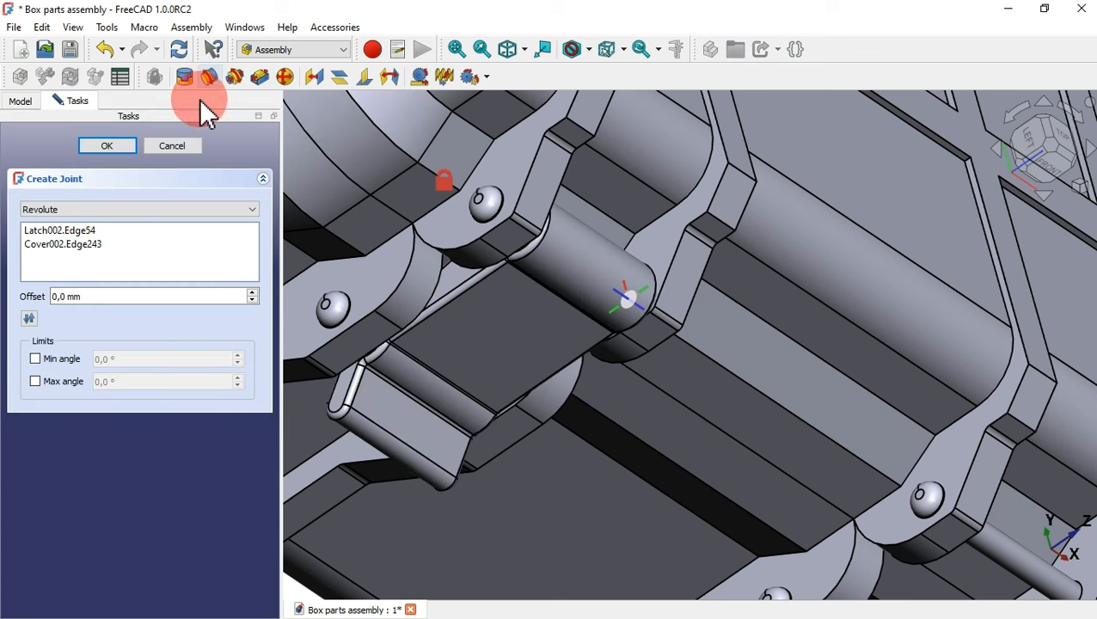
click(107, 146)
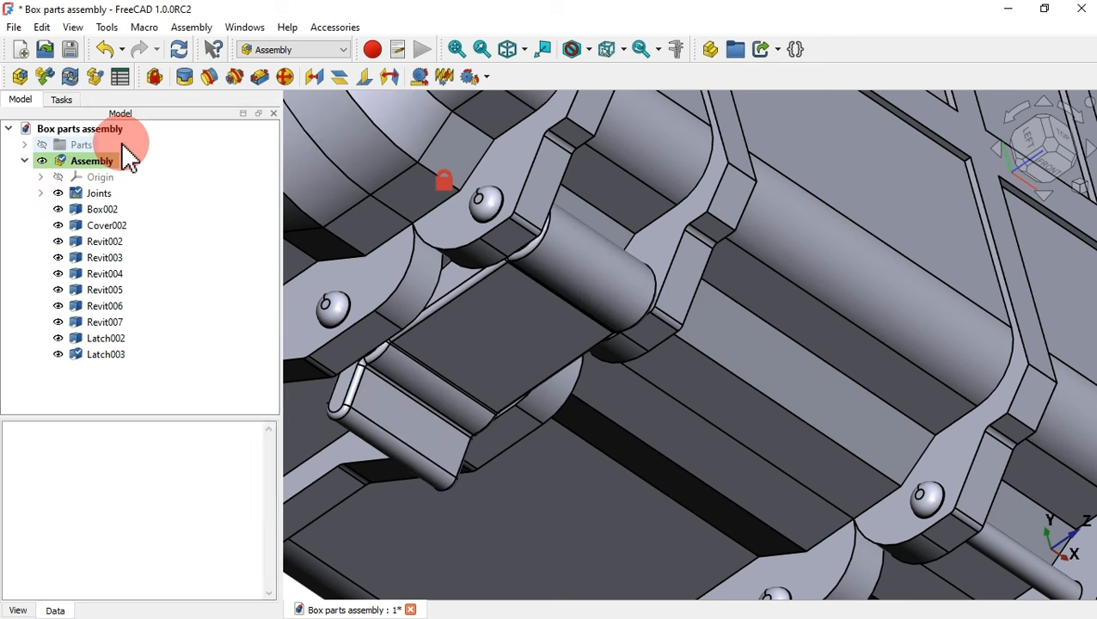
- Create a revolute joint between Latch003's right hole edge and the right lug's inner hole edge in the cover's right front pair
key(Home)
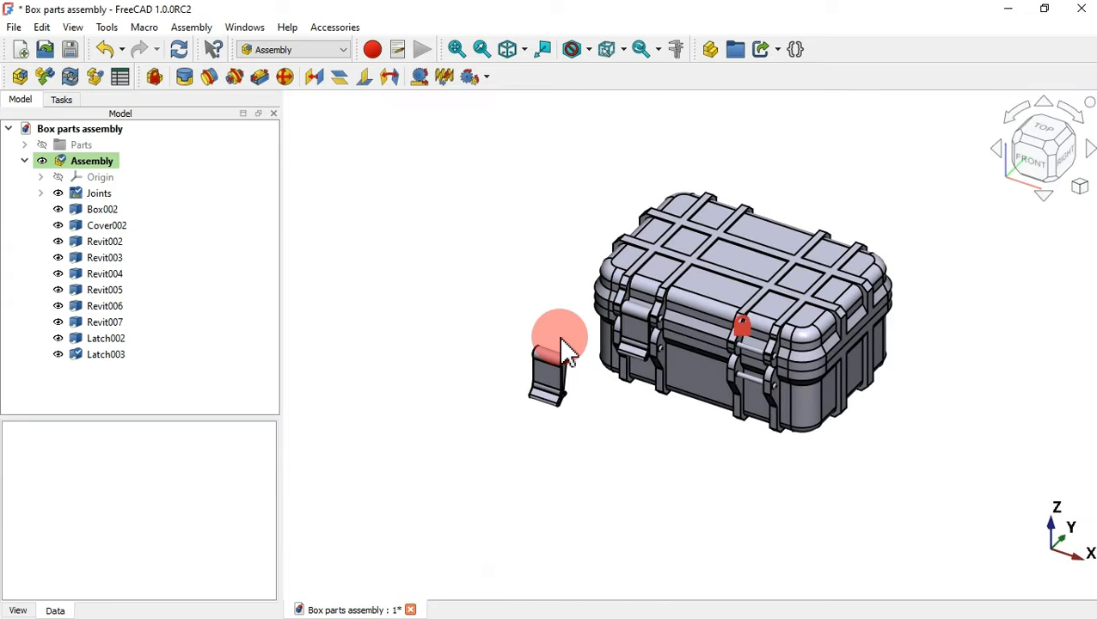
scroll(558, 356, up, 10)
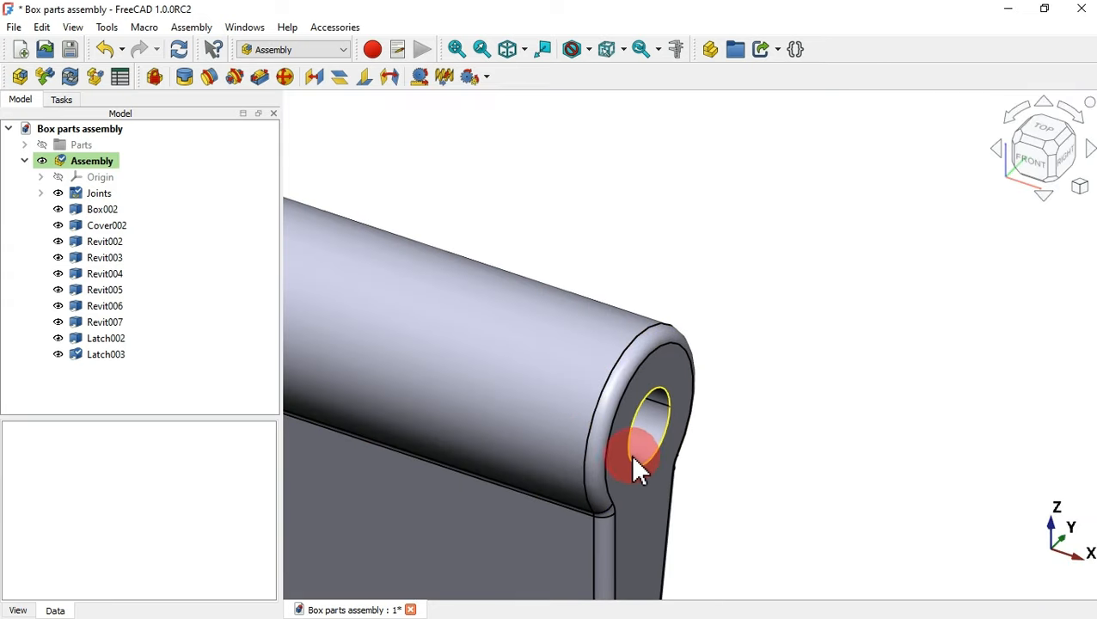
click(640, 471)
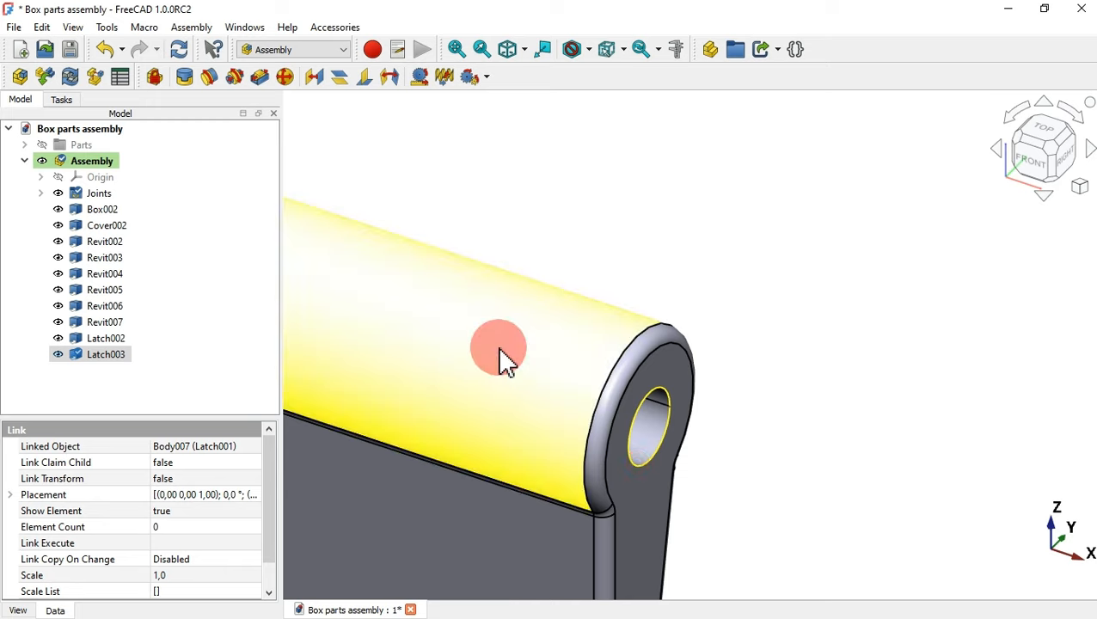
scroll(505, 361, down, 10)
scroll(551, 357, down, 1)
scroll(773, 355, up, 10)
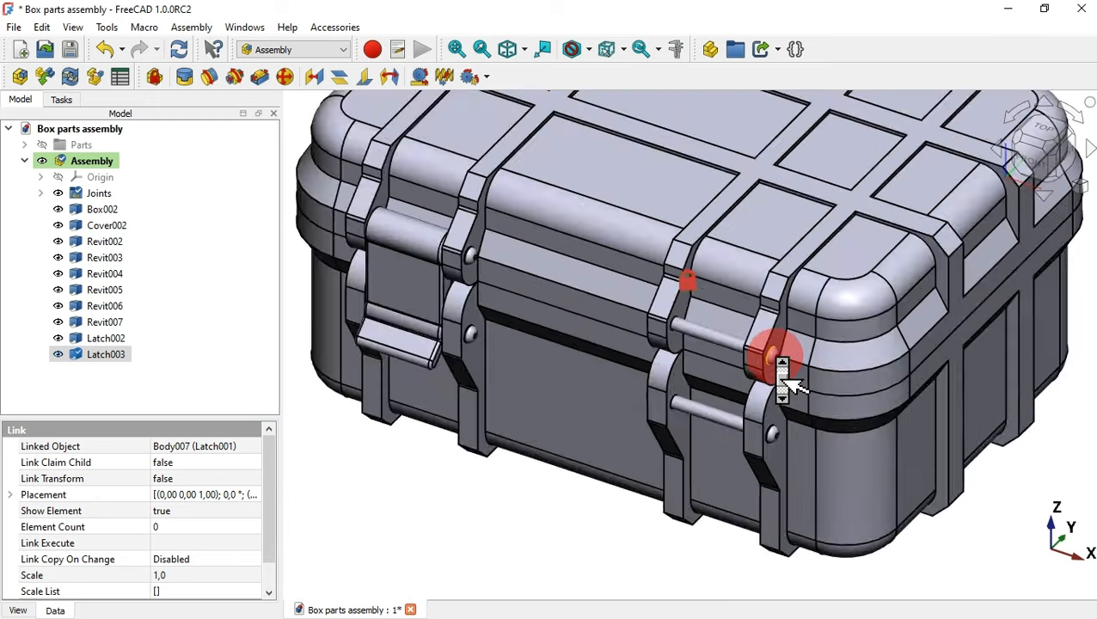
middle_drag(660, 349, 800, 348)
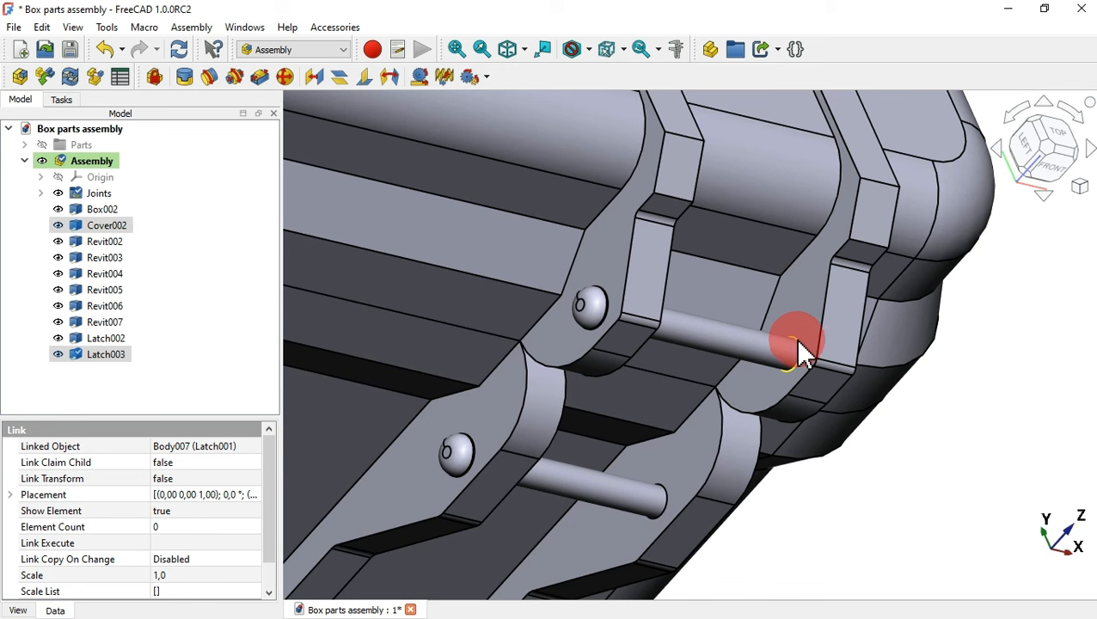
click(208, 76)
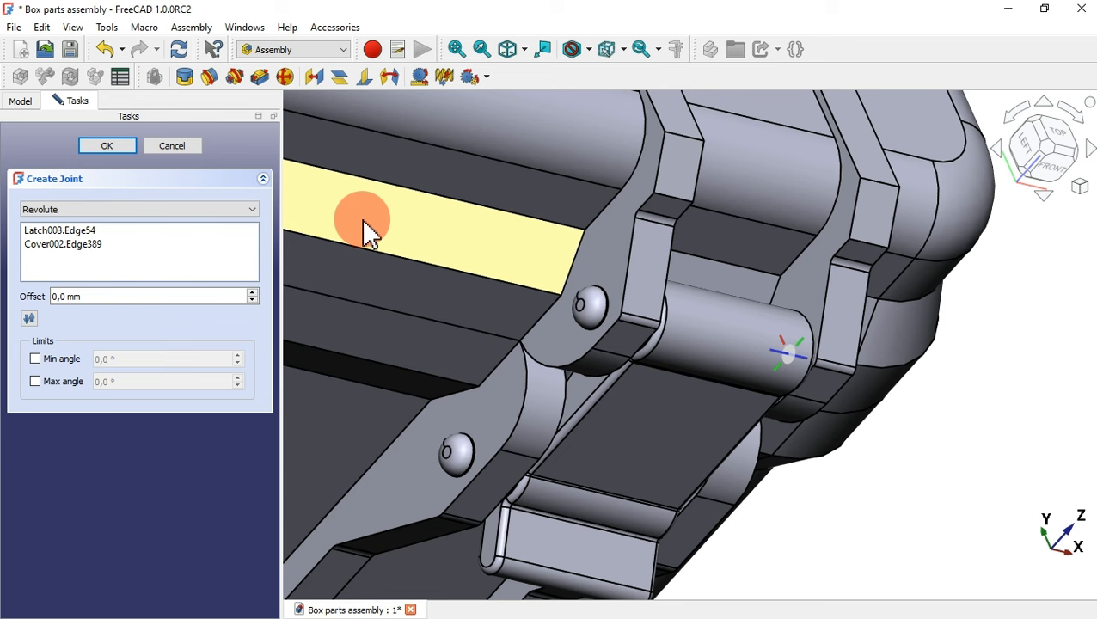
click(101, 144)
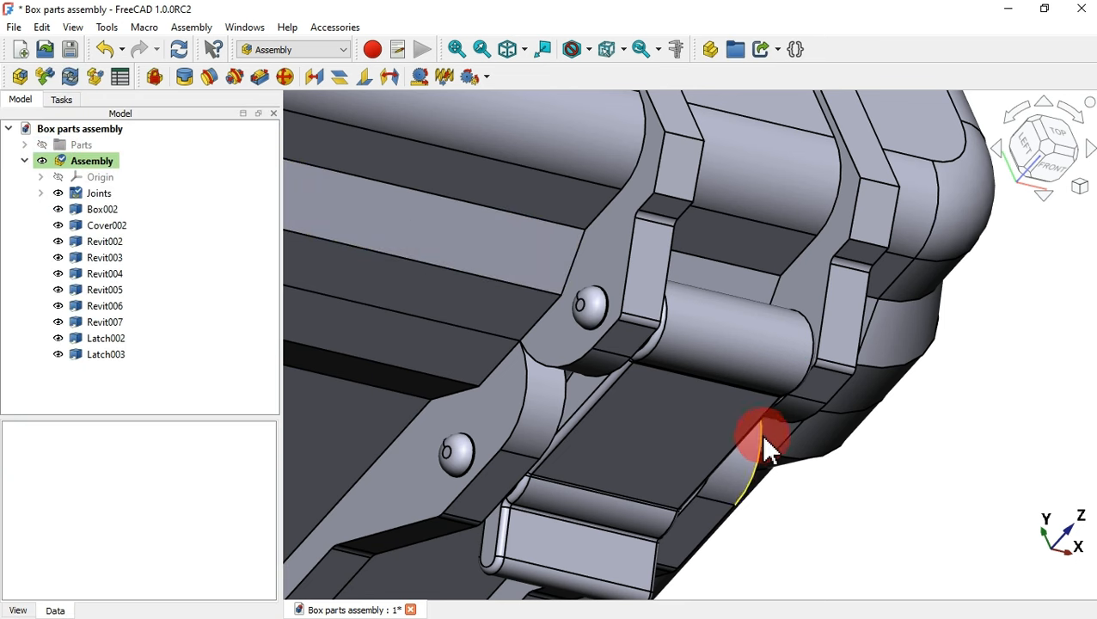
- Save the box parts assembly document
key(Home)
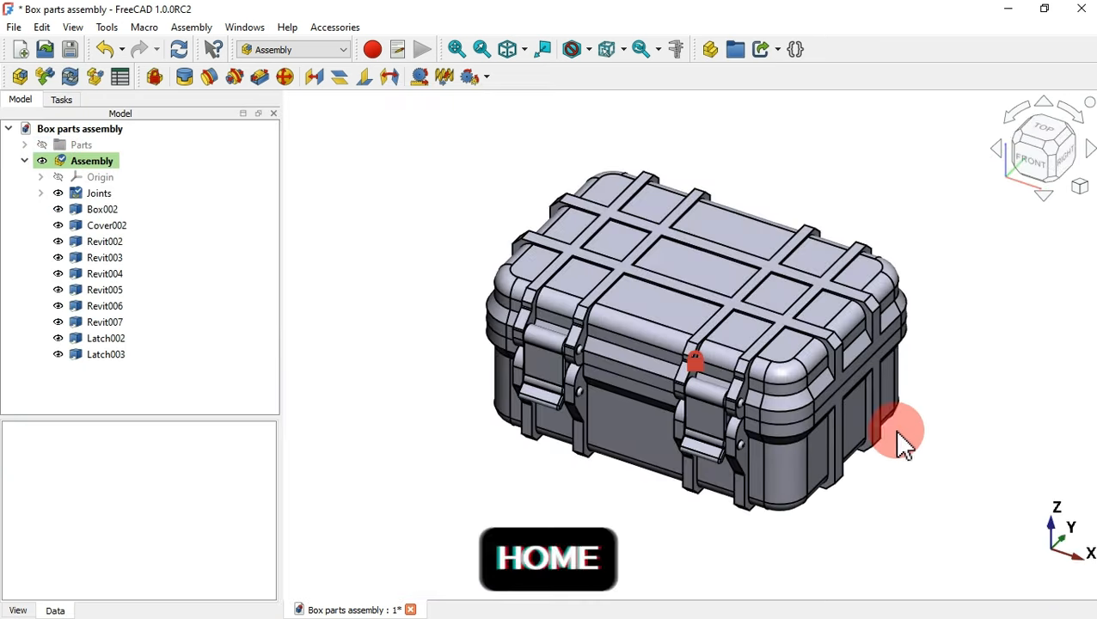
click(928, 293)
key(ctrl+s)
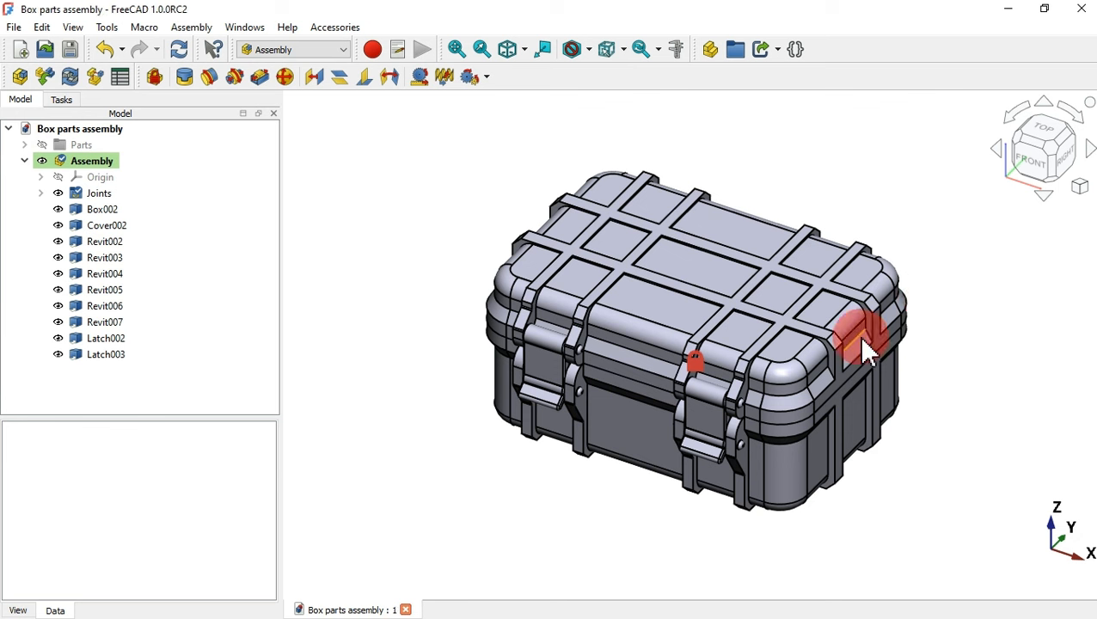
- Swing the cover partly open about its rear hinge and view the assembly from the right side
key(alt)
alt+drag(696, 335, 703, 218)
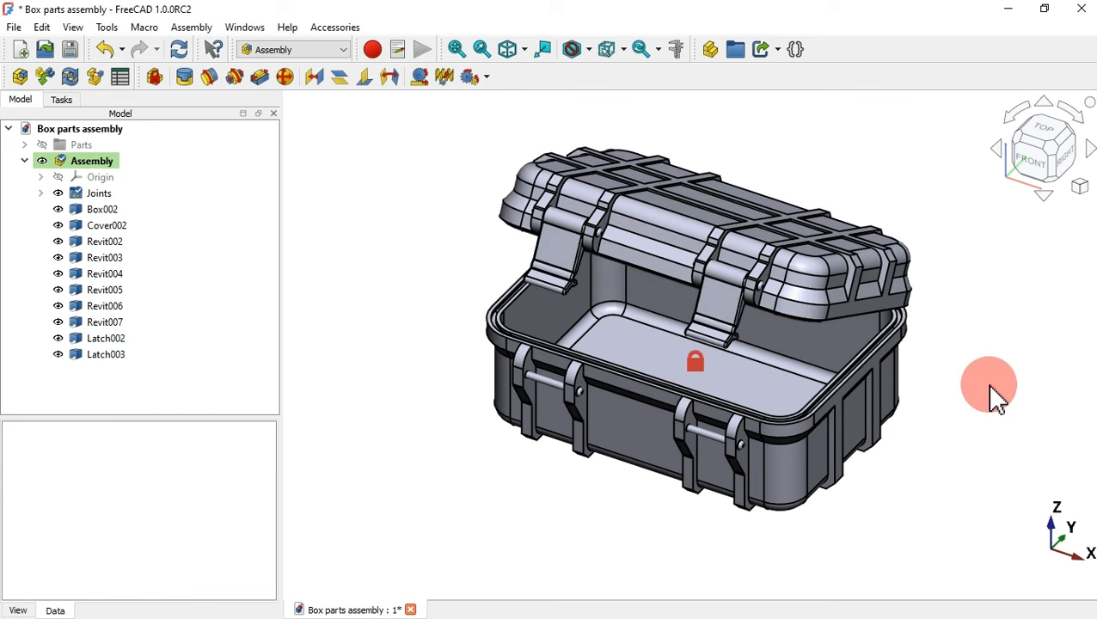
middle_drag(934, 470, 779, 433)
key(1)
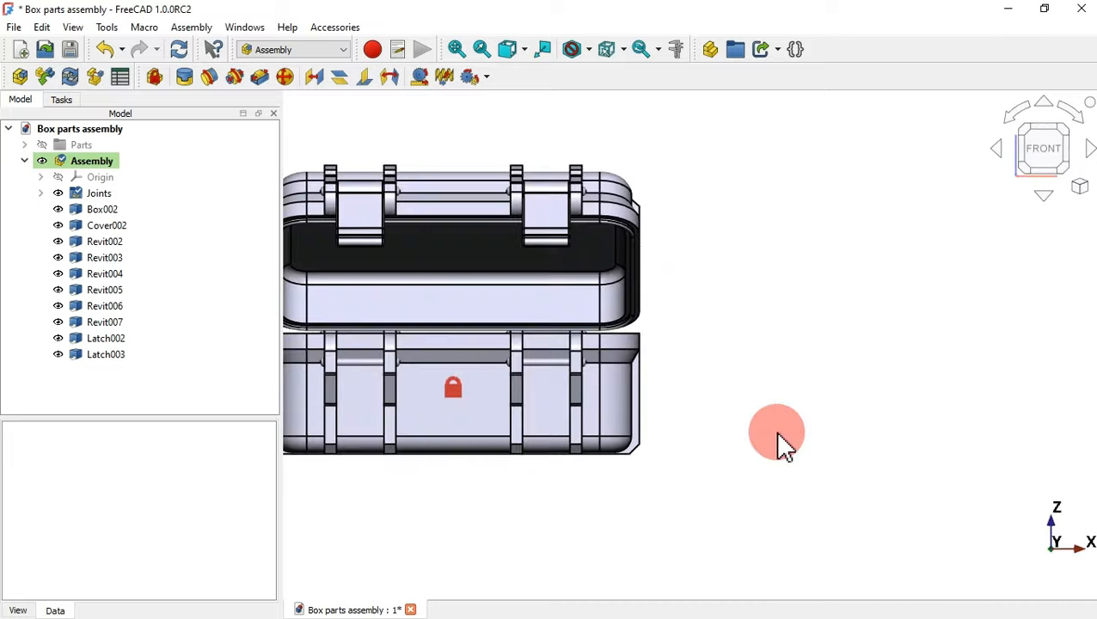
key(2)
key(3)
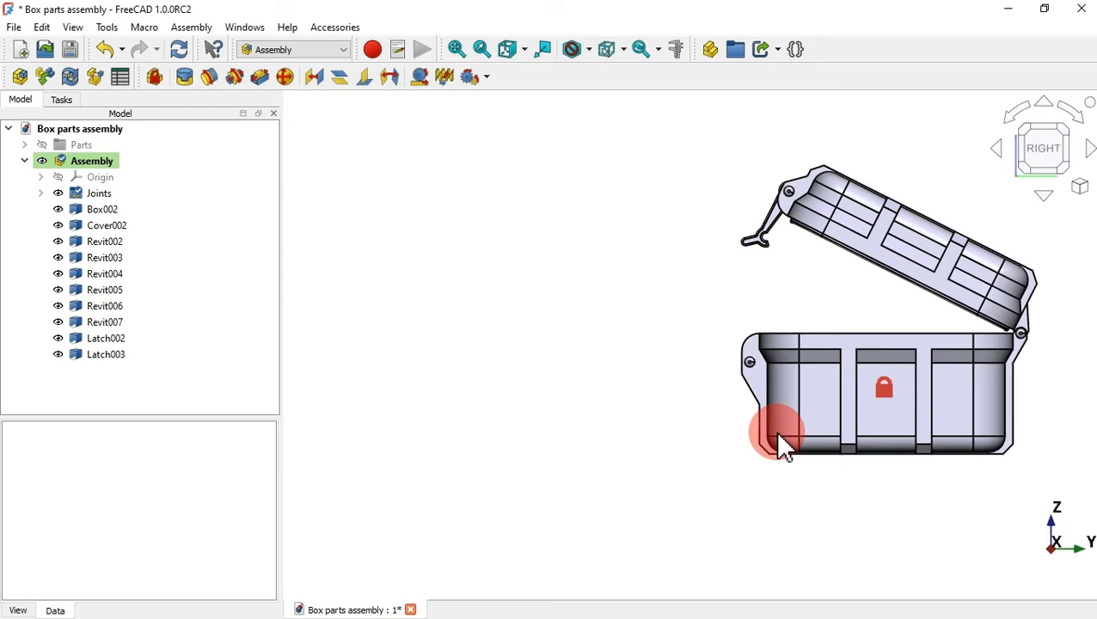